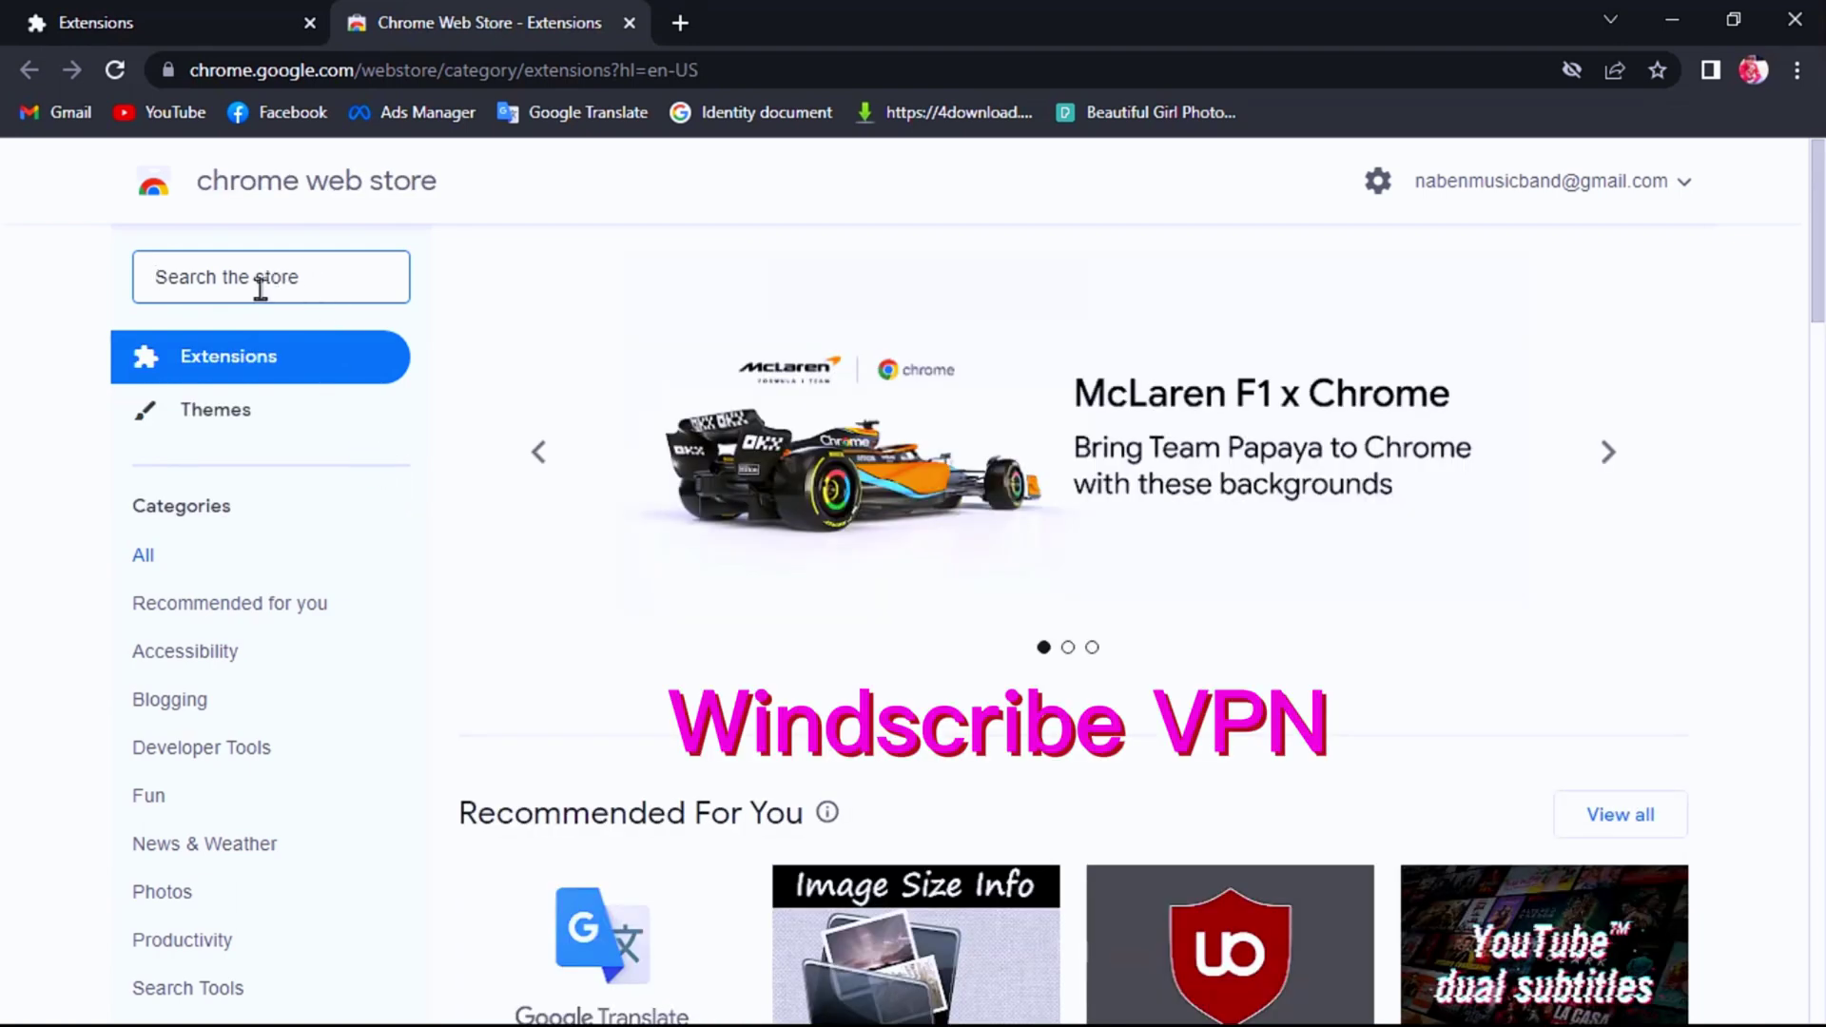
Search the Web Store for 'Windscribe VPN' and add the Windscribe extension to Chrome.
{"action": "type", "text": "Windsc"}
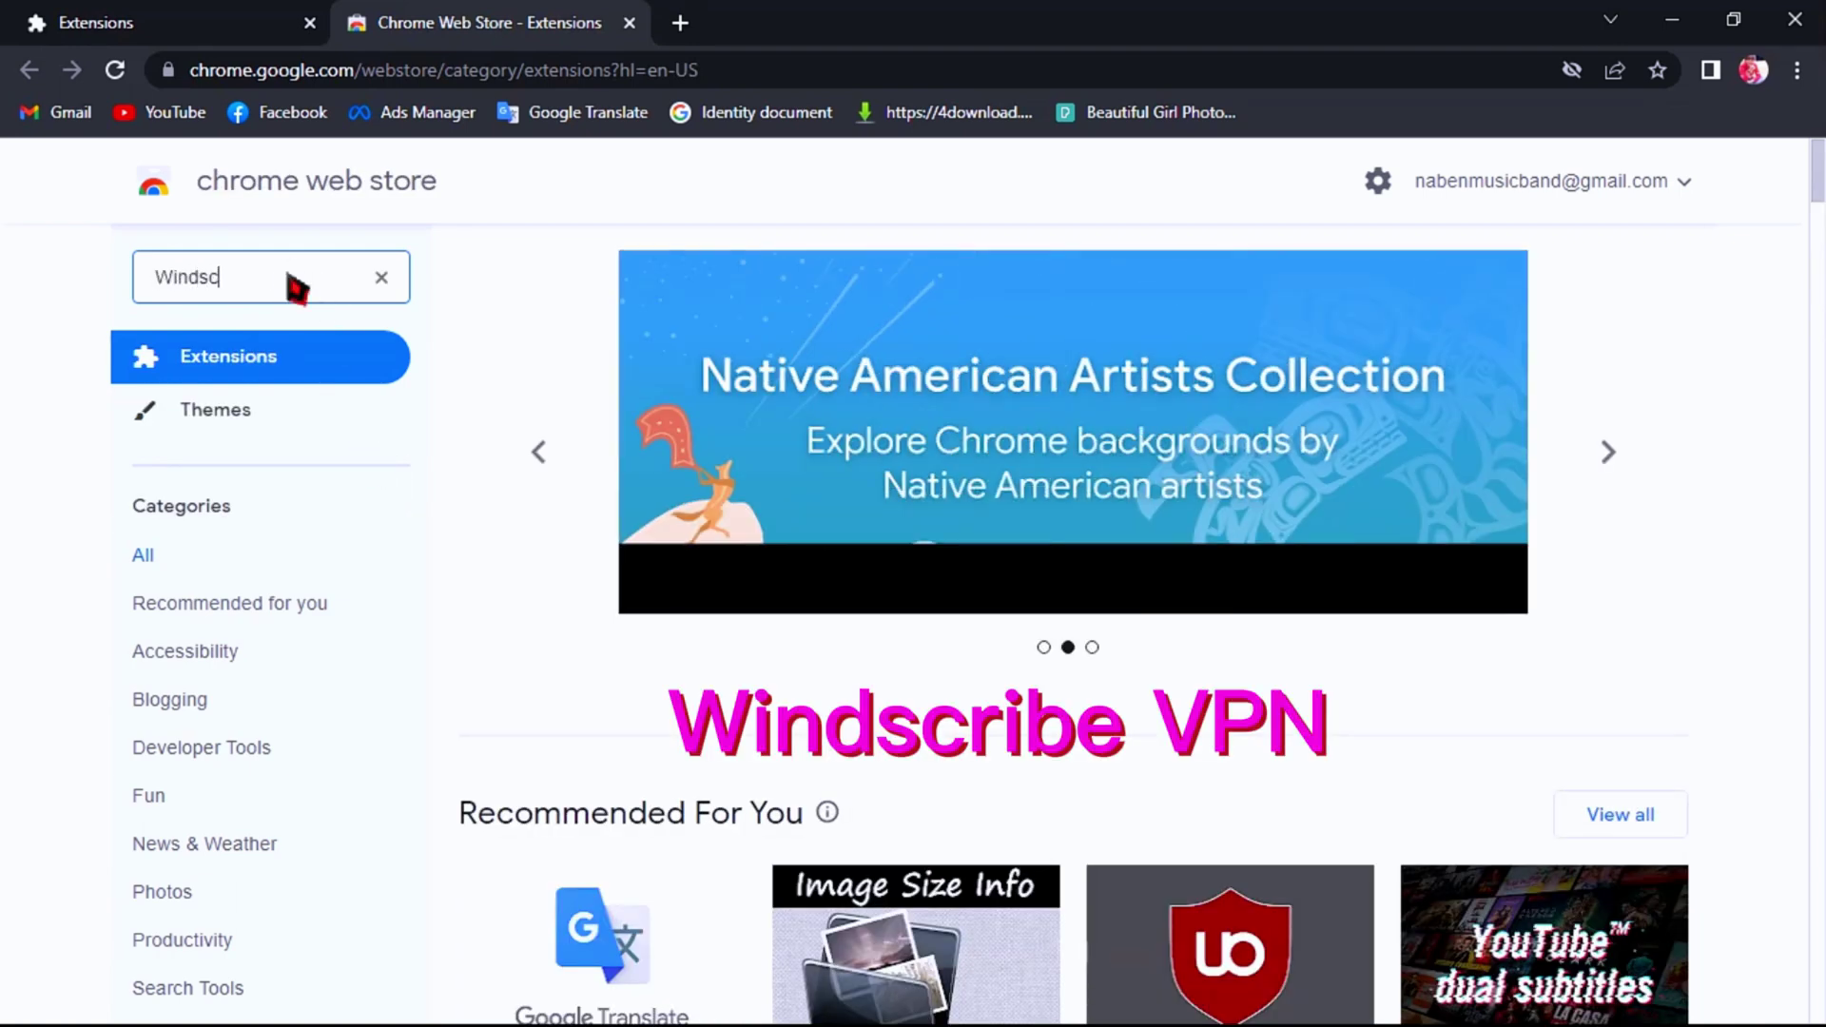
{"action": "type", "text": "ribe VPN"}
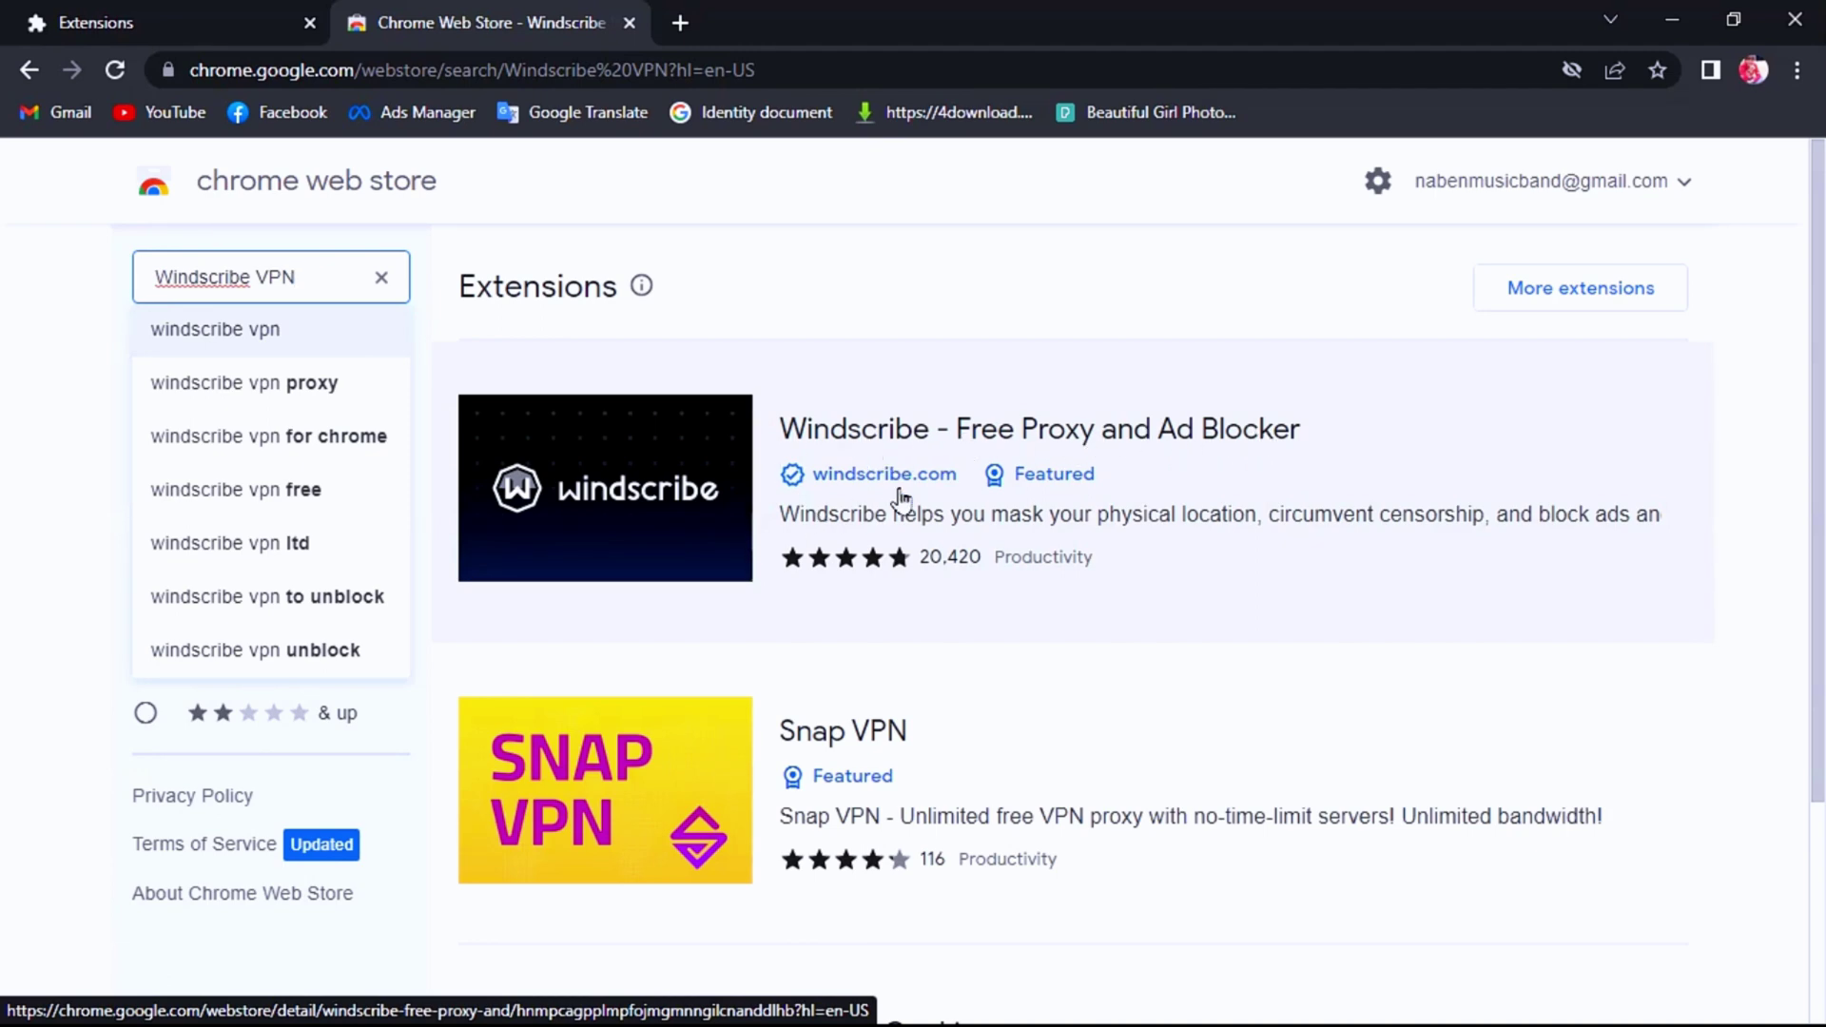
{"action": "left_click", "coordinate": [913, 447]}
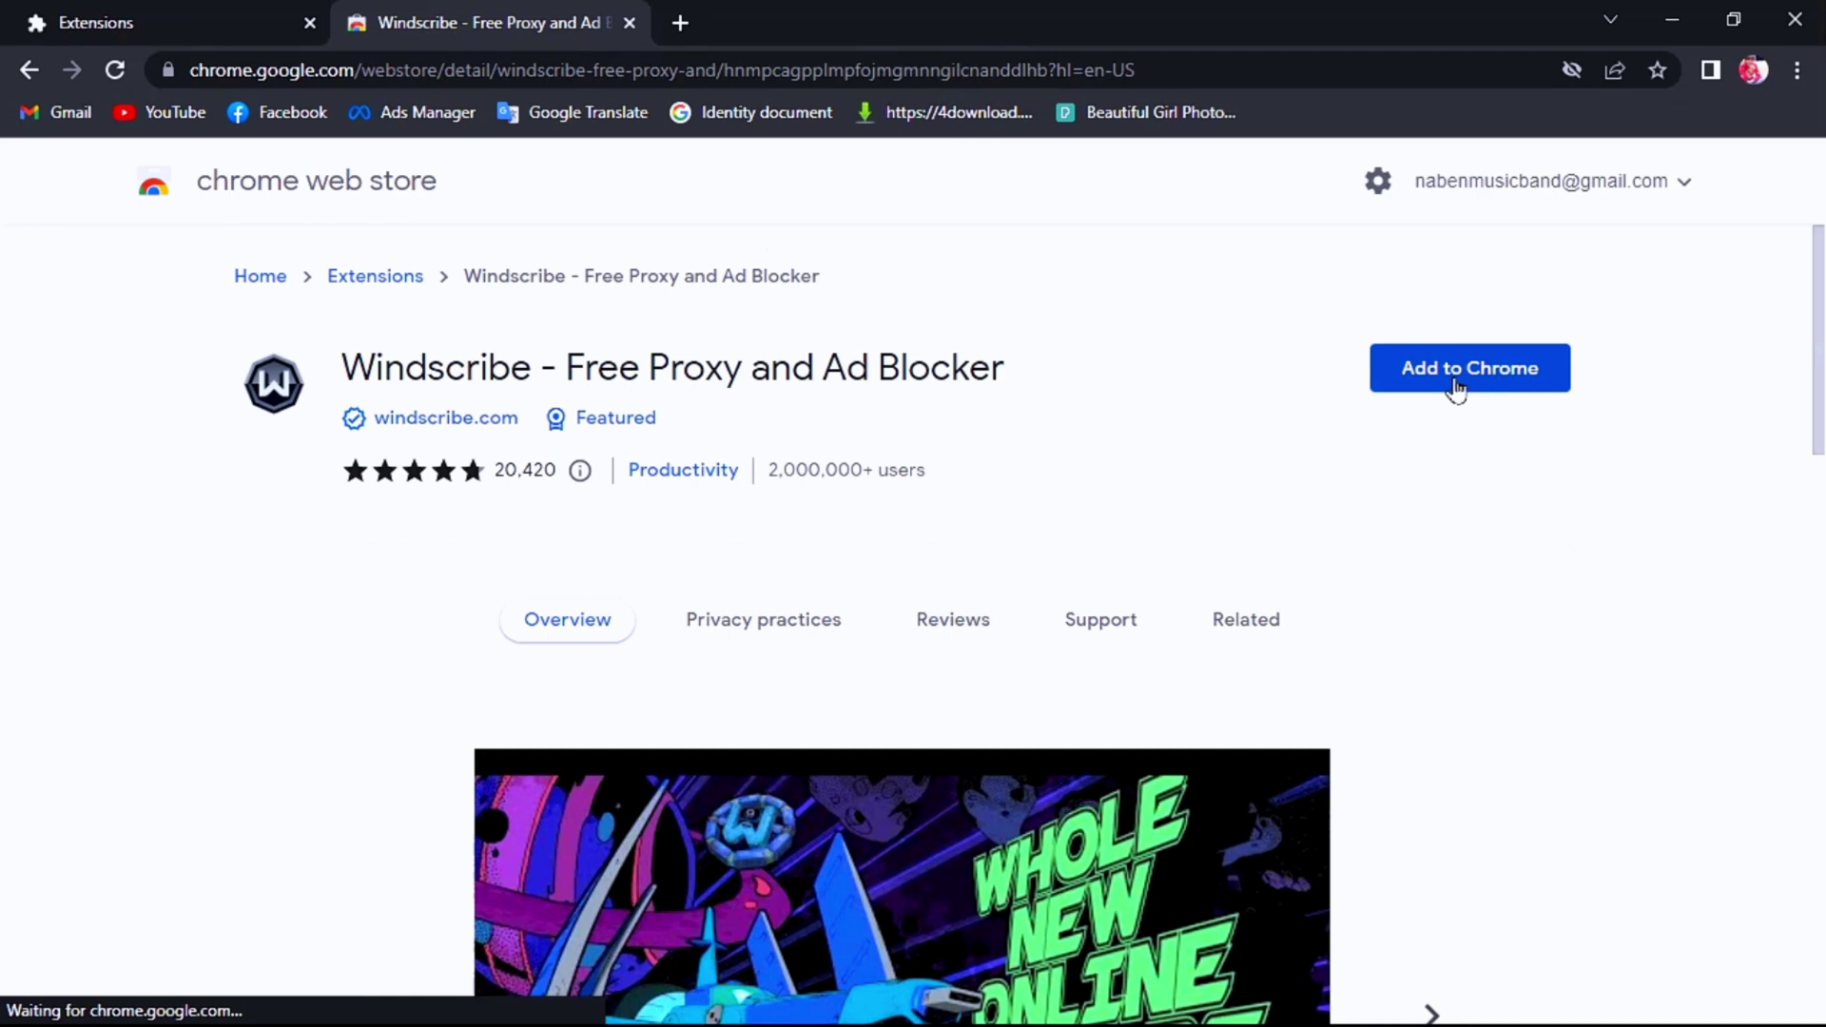
{"action": "left_click", "coordinate": [1488, 381]}
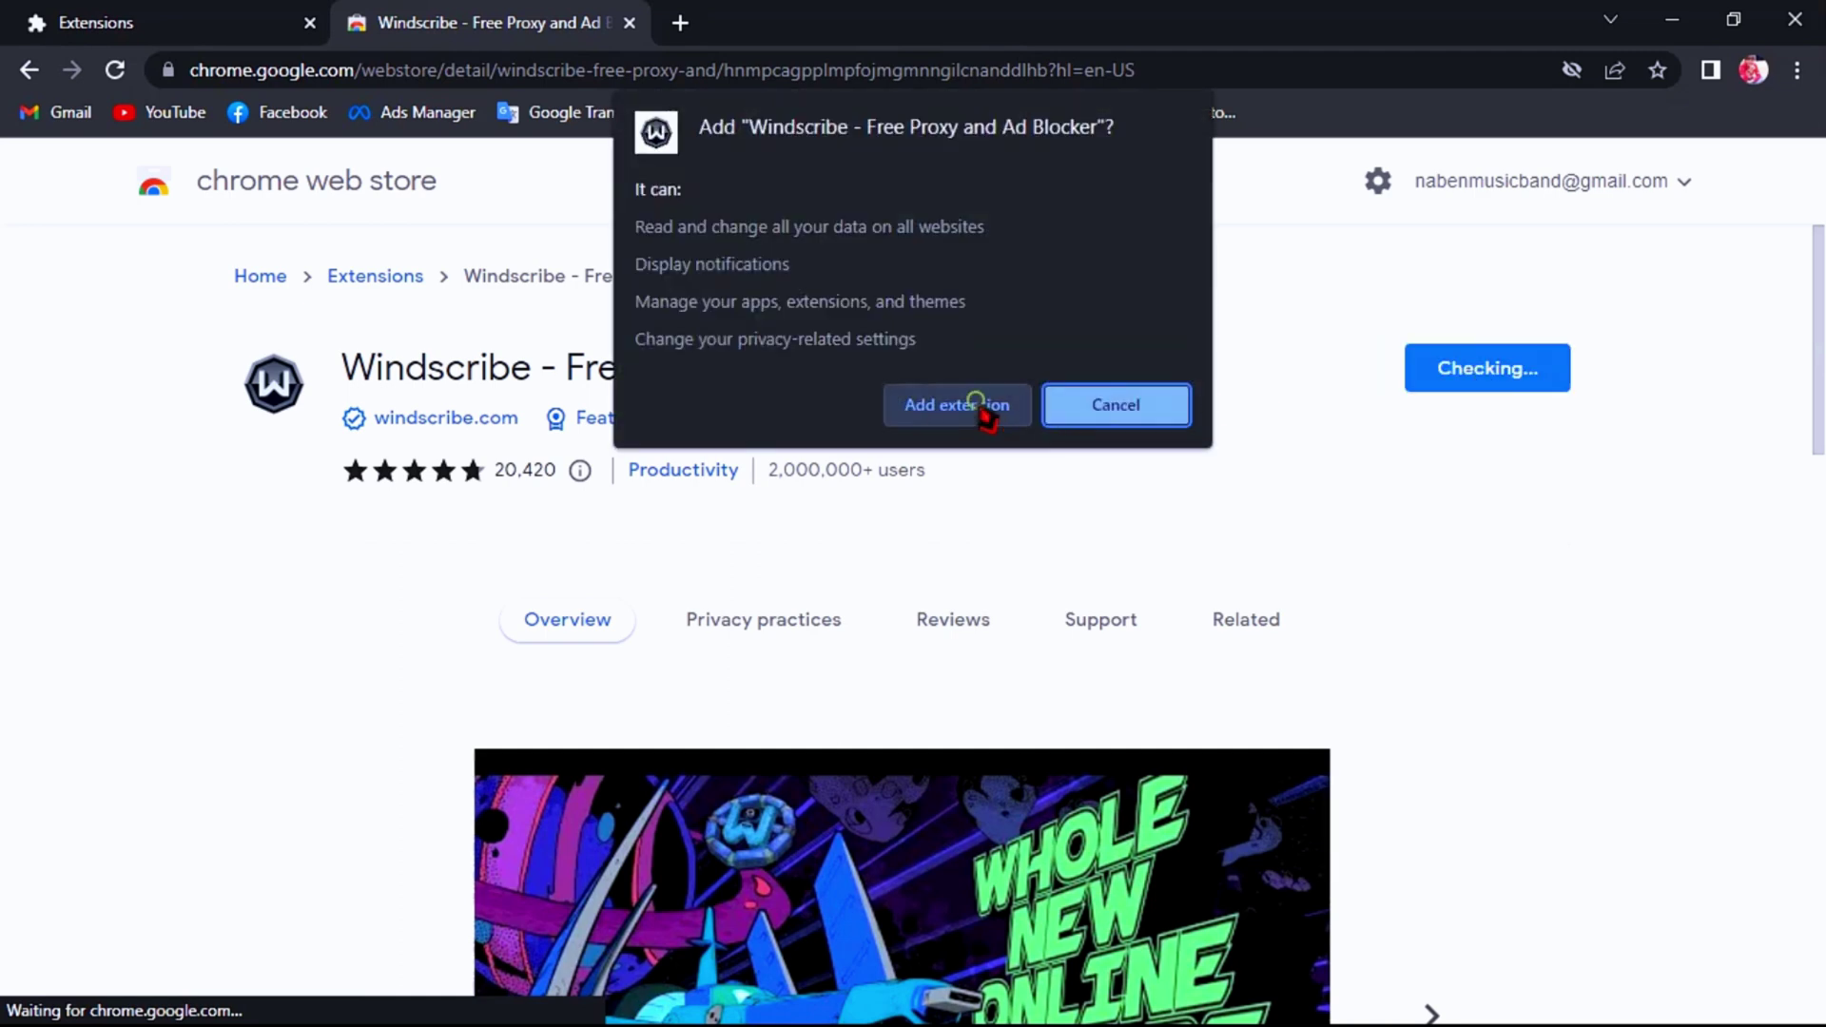
{"action": "left_click", "coordinate": [985, 406]}
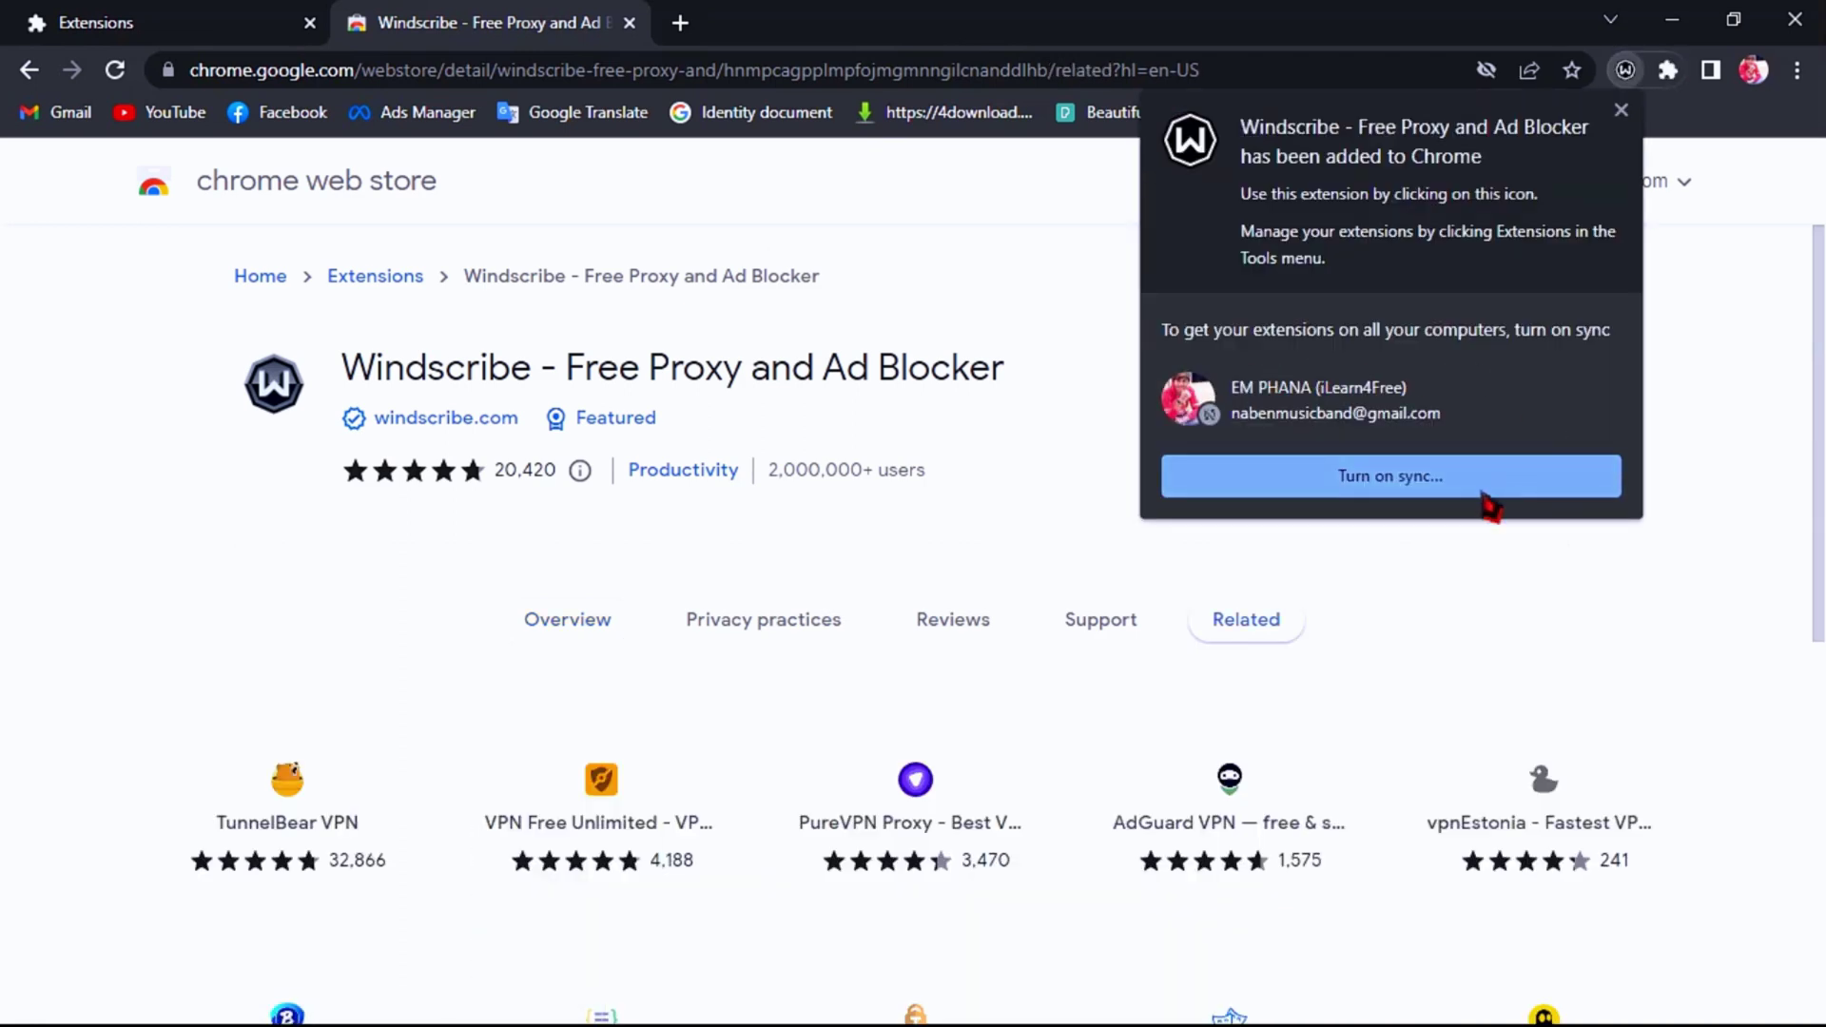
Dismiss the extension-added notice and pin Windscribe to the toolbar.
{"action": "left_click", "coordinate": [1622, 110]}
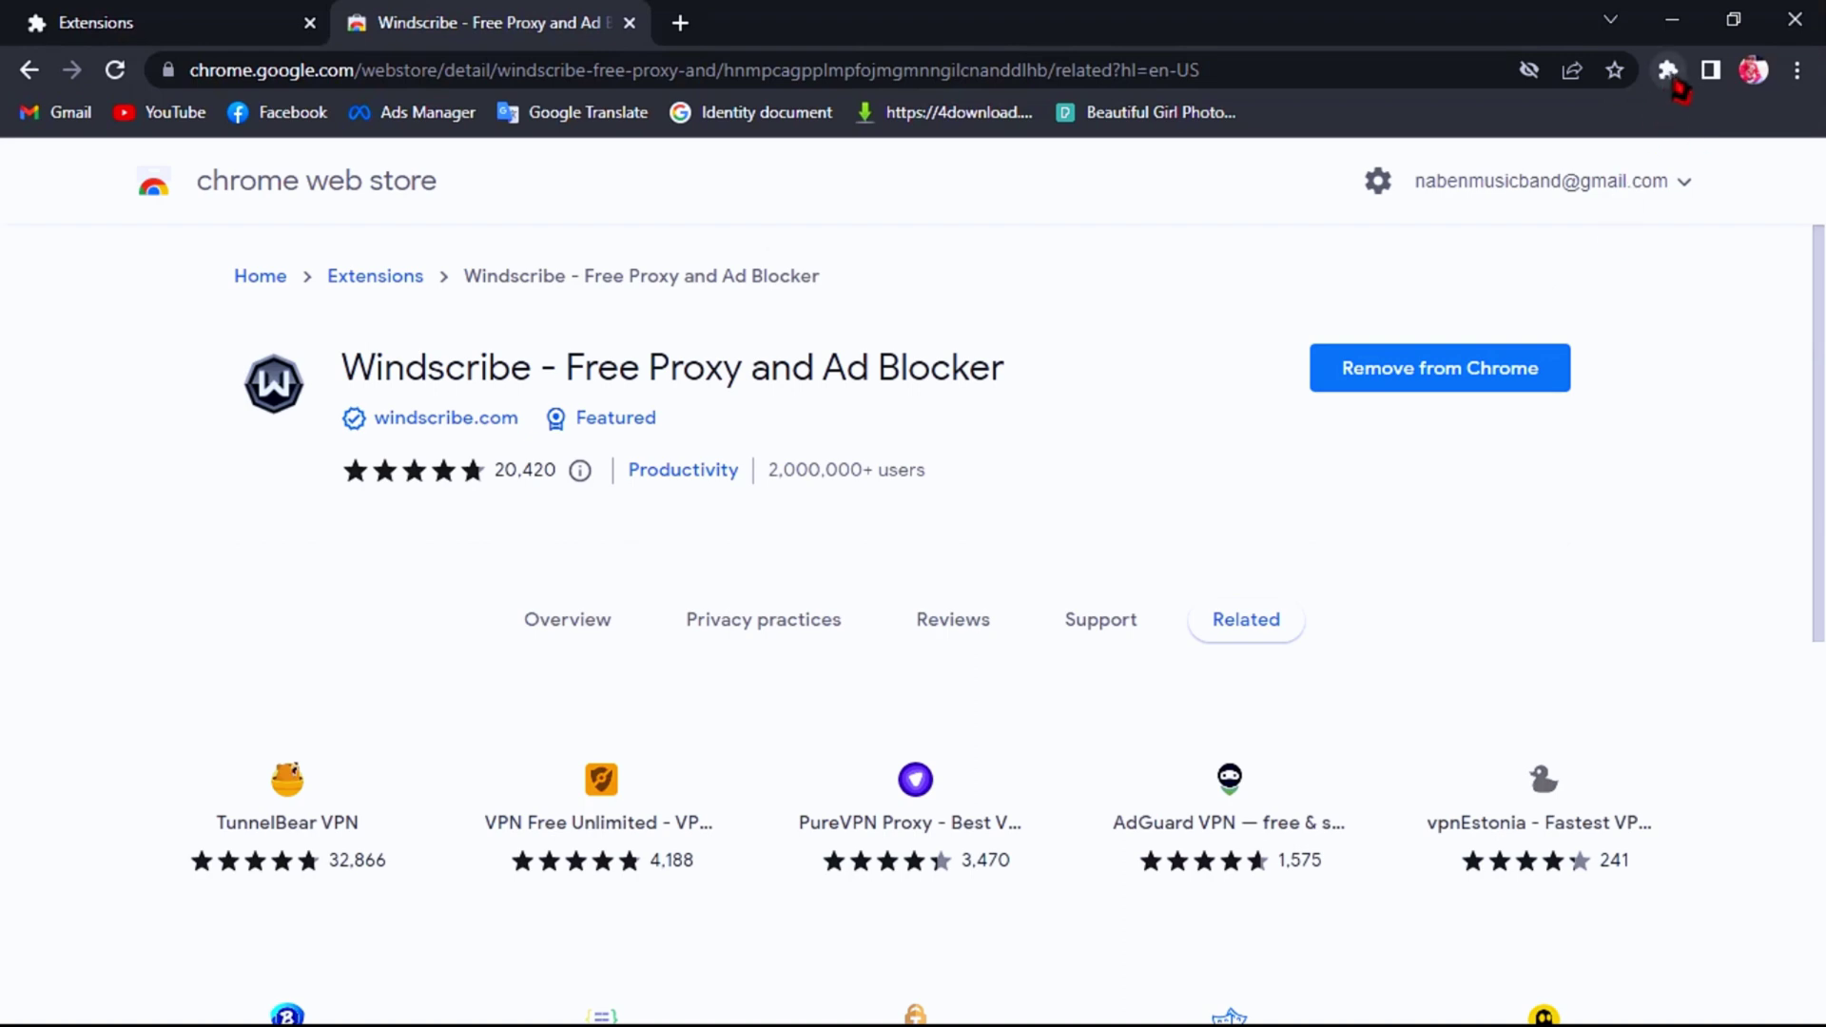
{"action": "left_click", "coordinate": [1669, 70]}
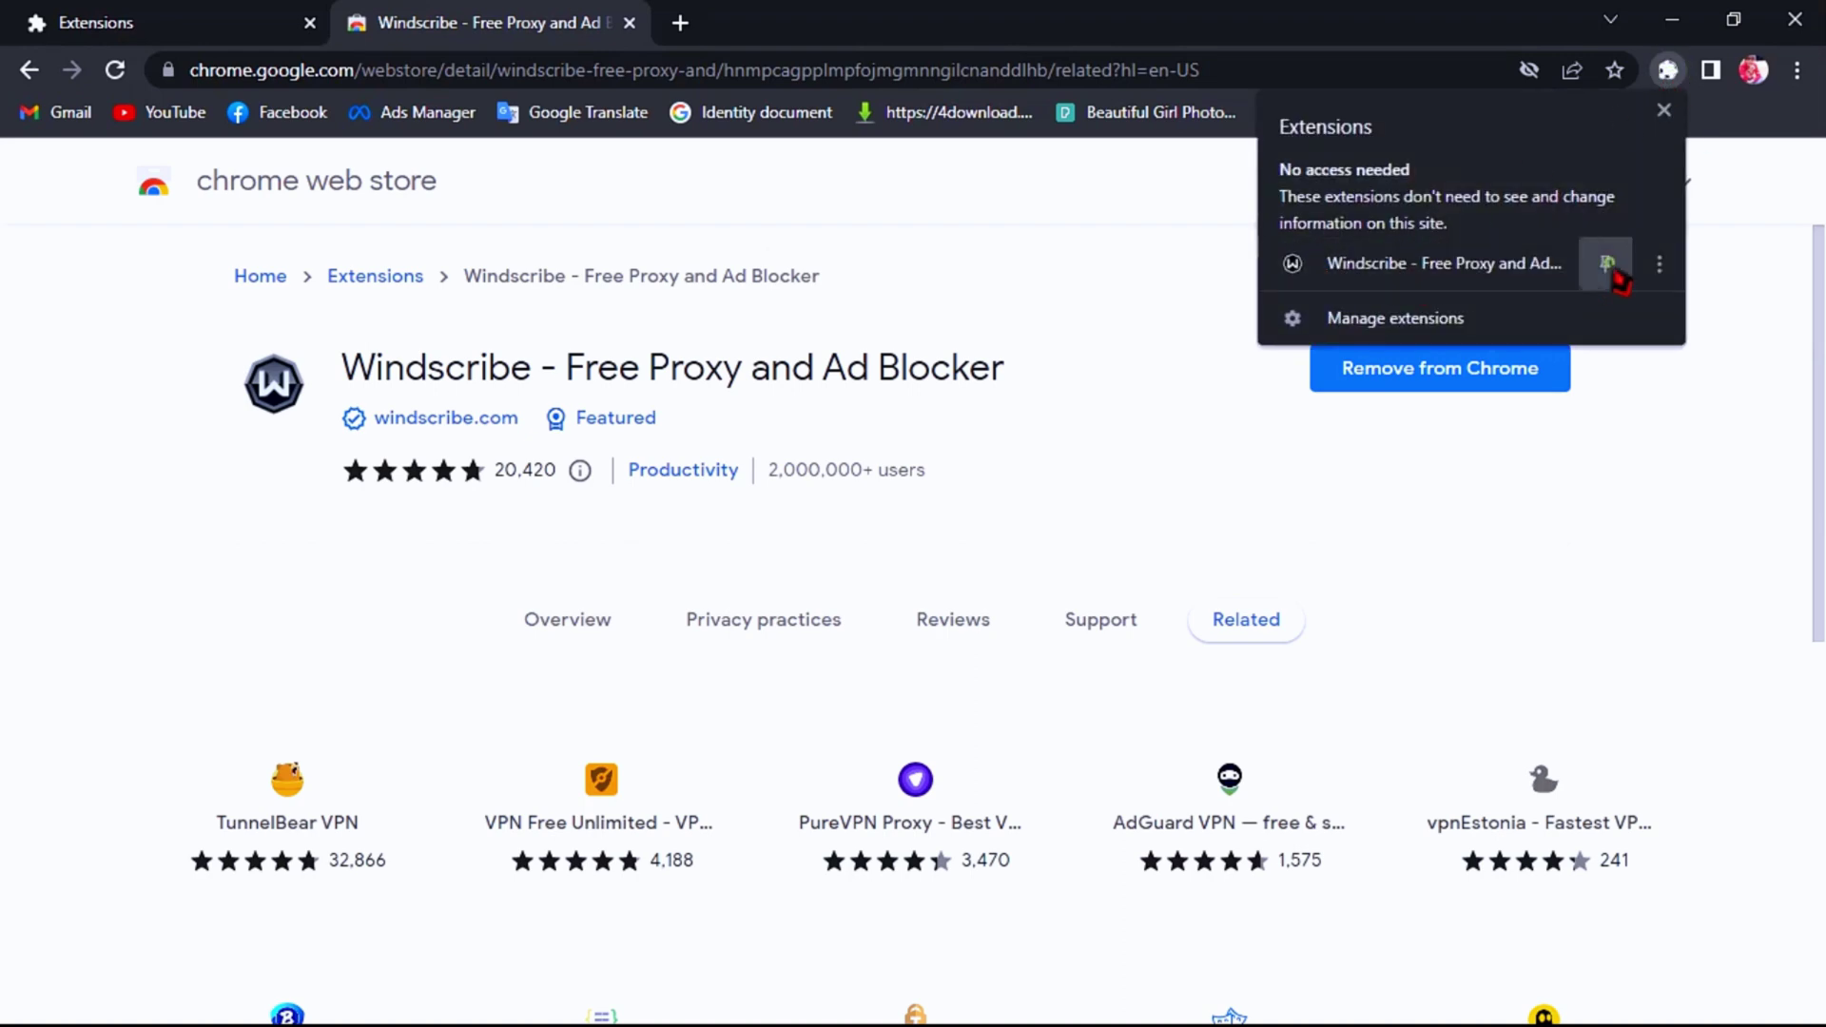
{"action": "left_click", "coordinate": [1606, 264]}
{"action": "left_click", "coordinate": [1679, 74]}
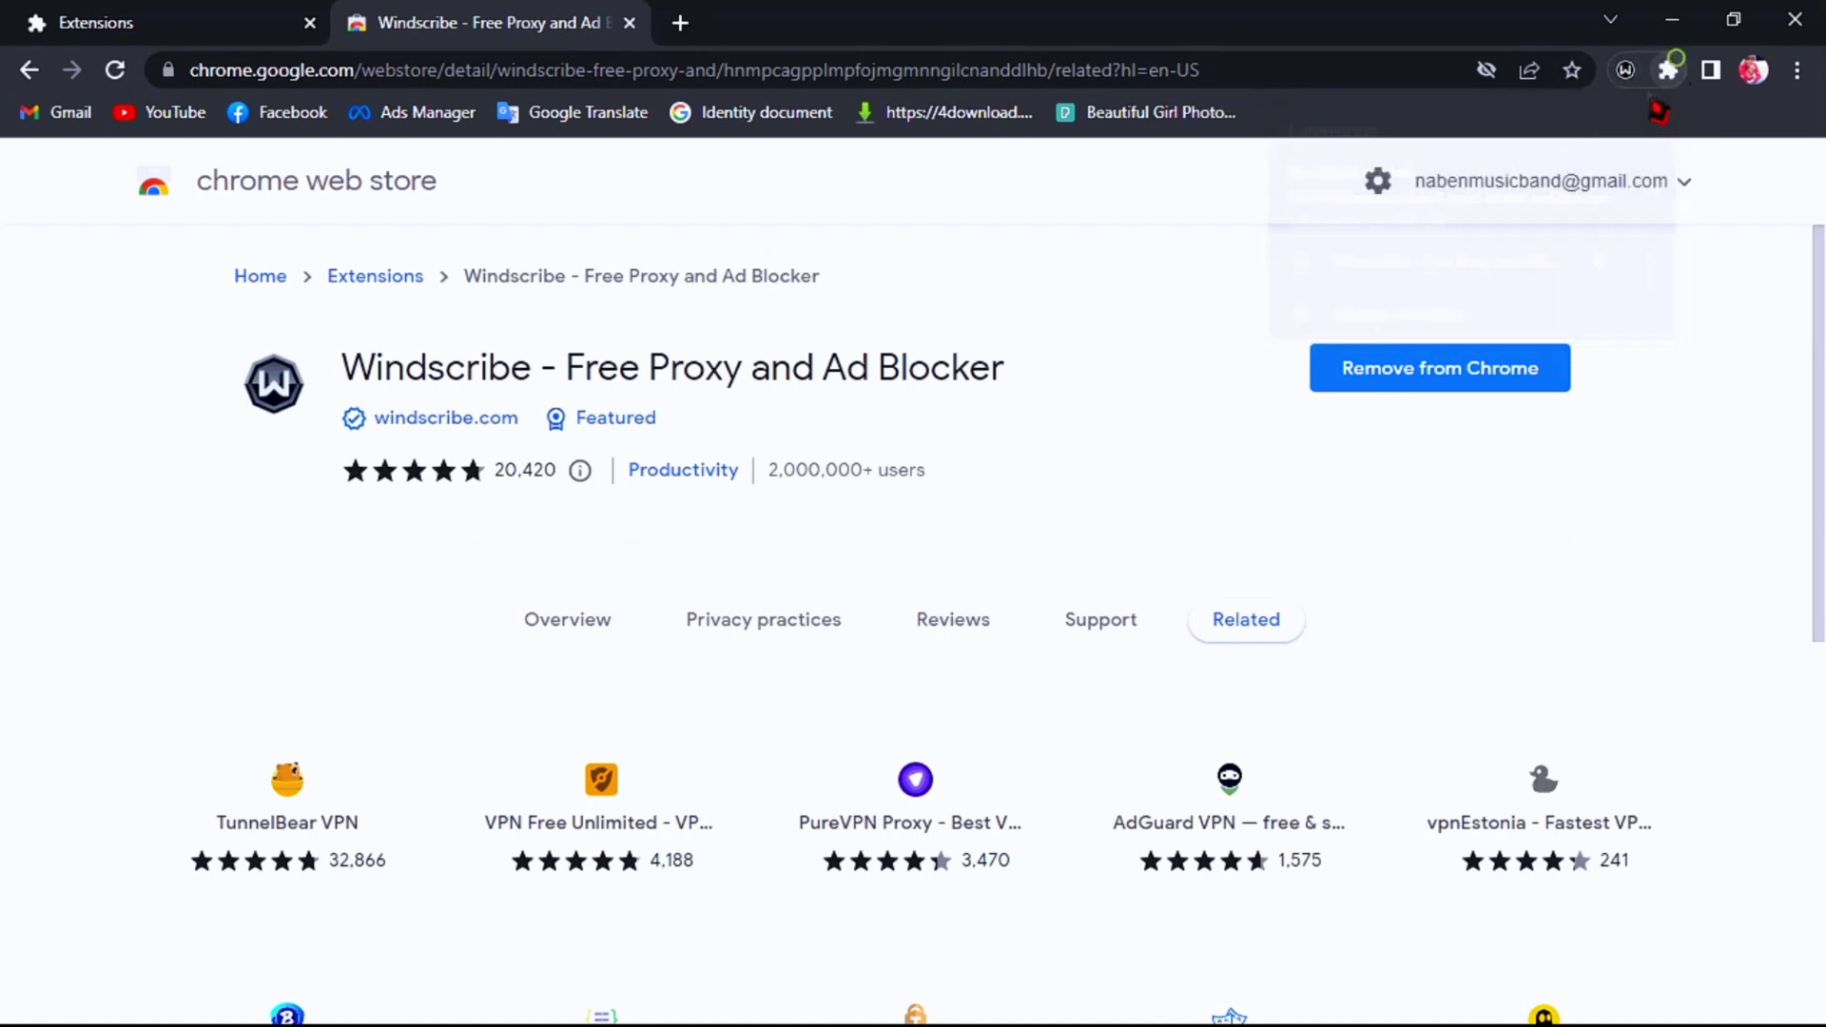
Open the Windscribe toolbar panel and start creating a new account.
{"action": "left_click", "coordinate": [1629, 84]}
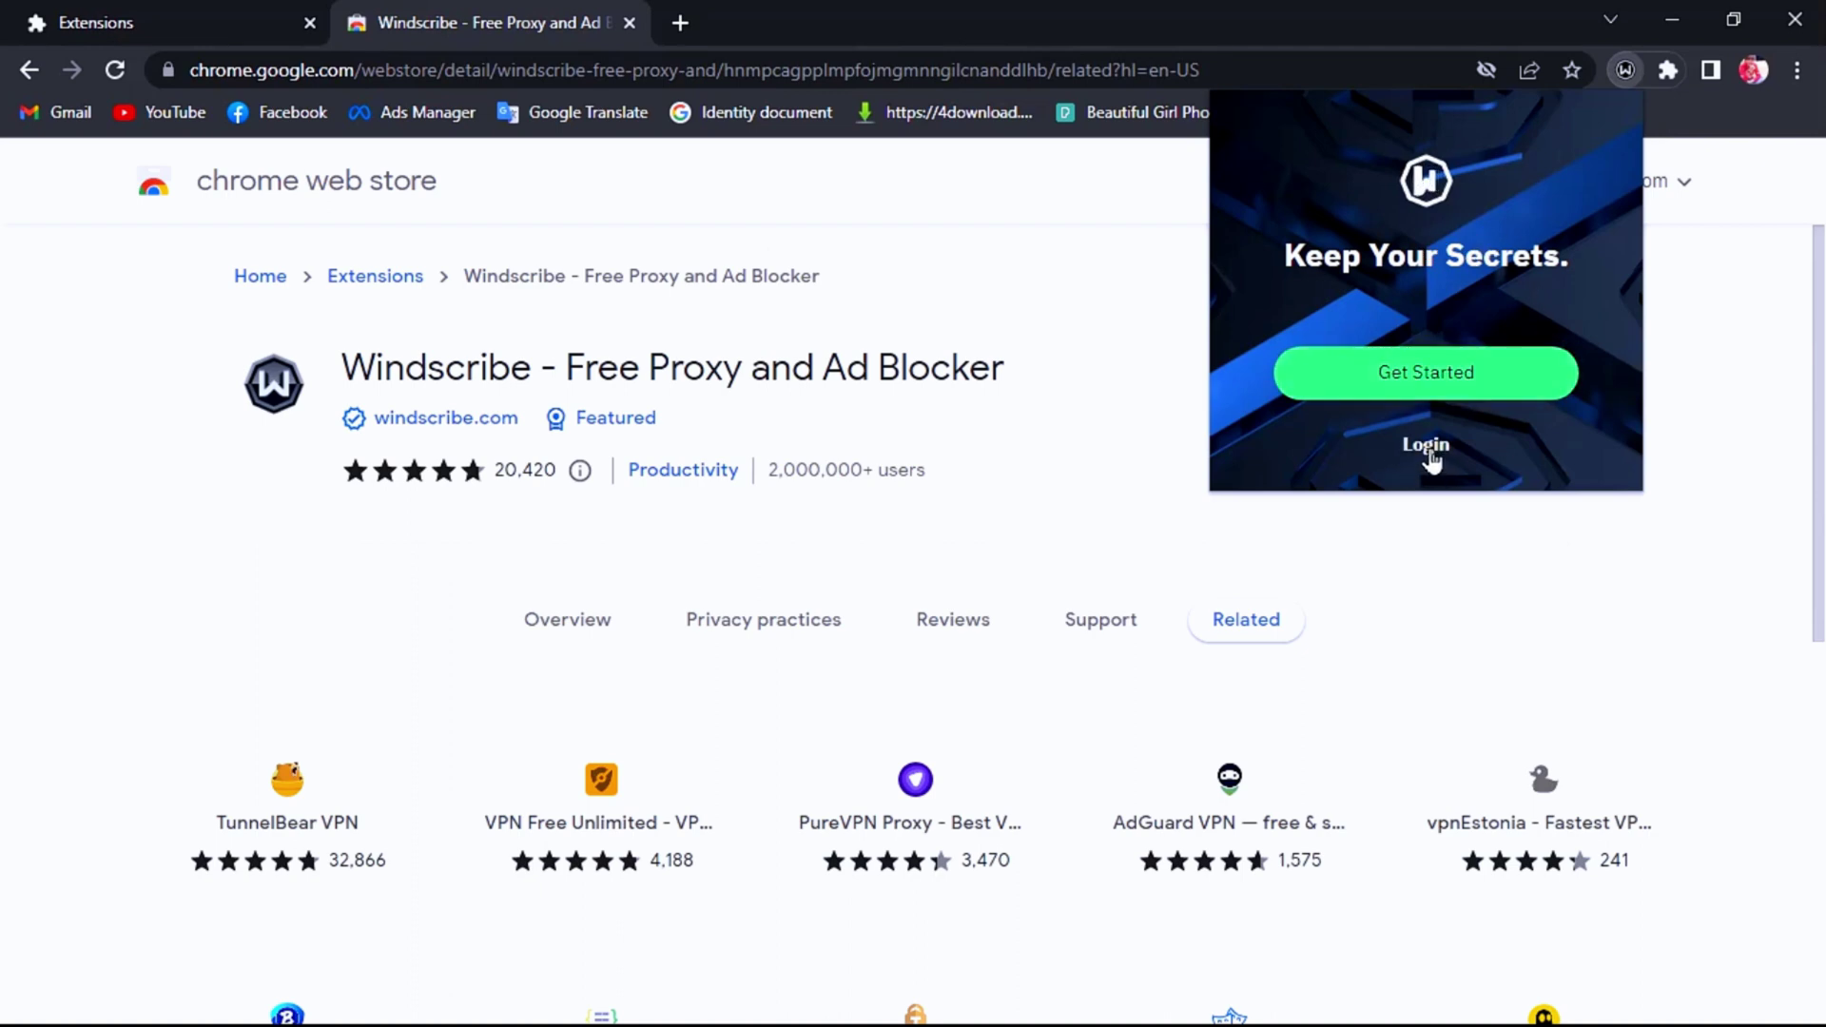
{"action": "left_click", "coordinate": [1429, 447]}
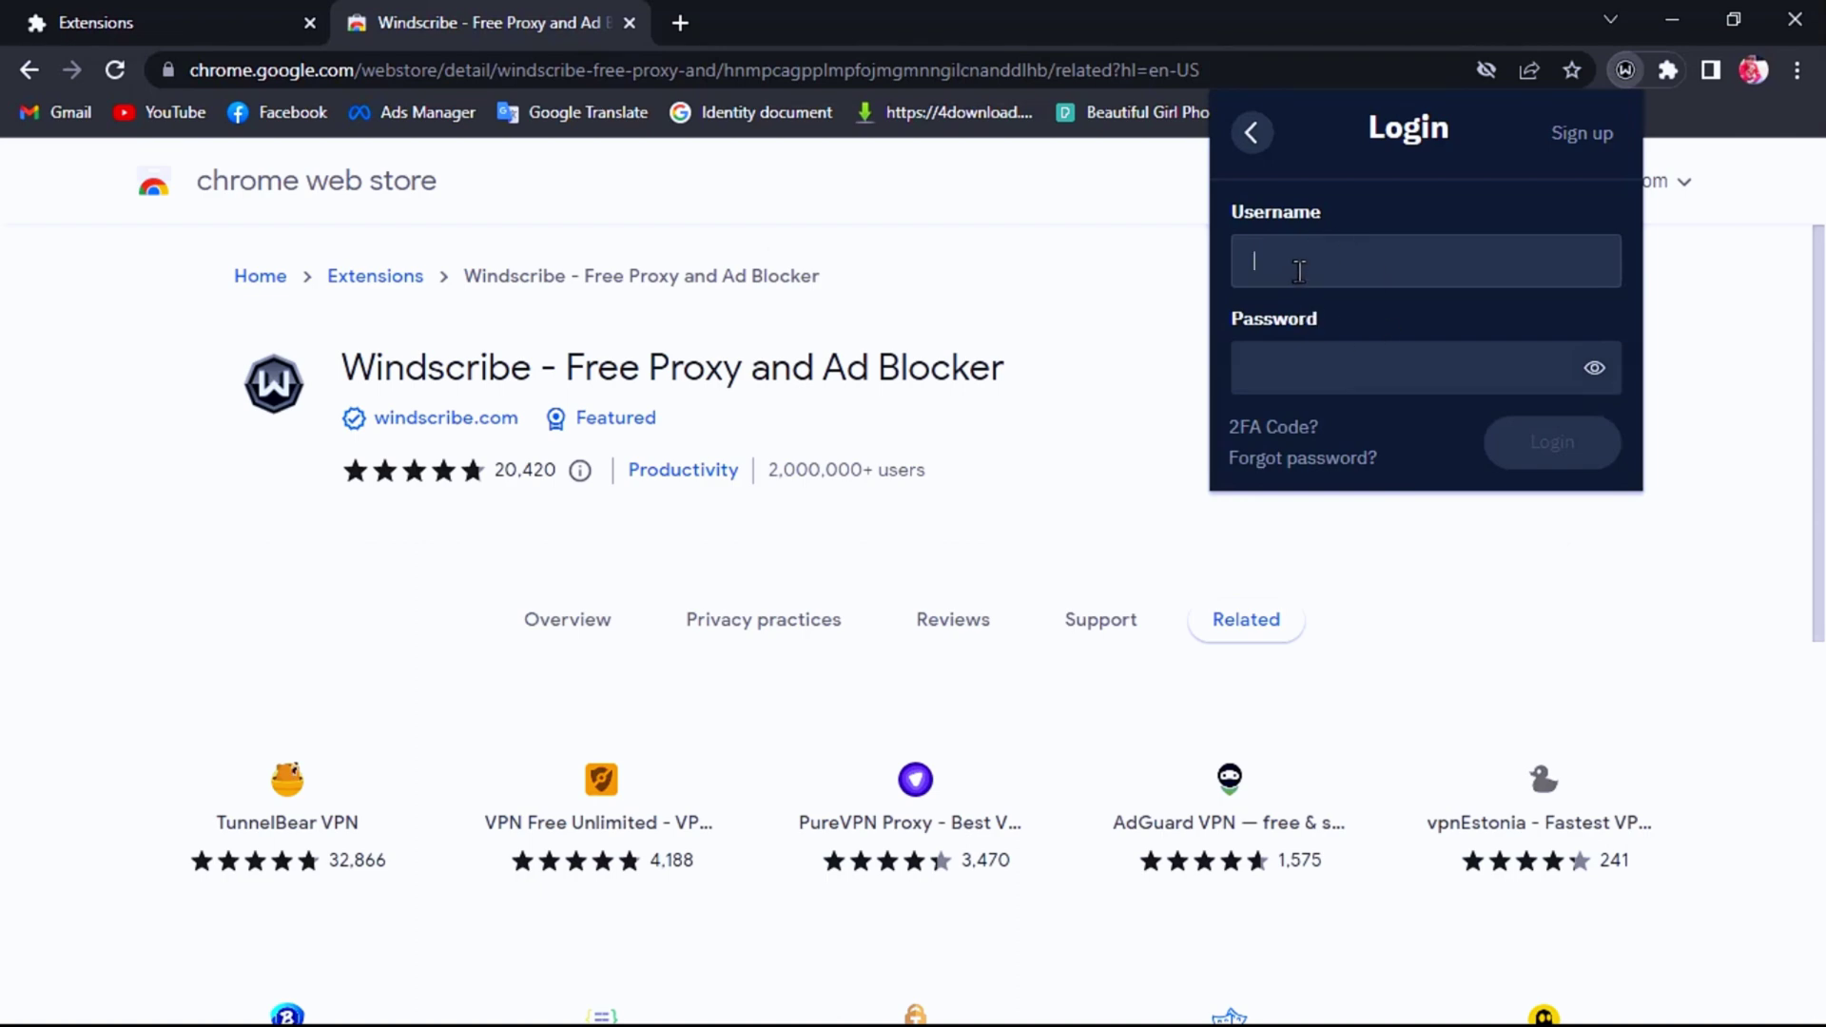
{"action": "left_click", "coordinate": [1253, 135]}
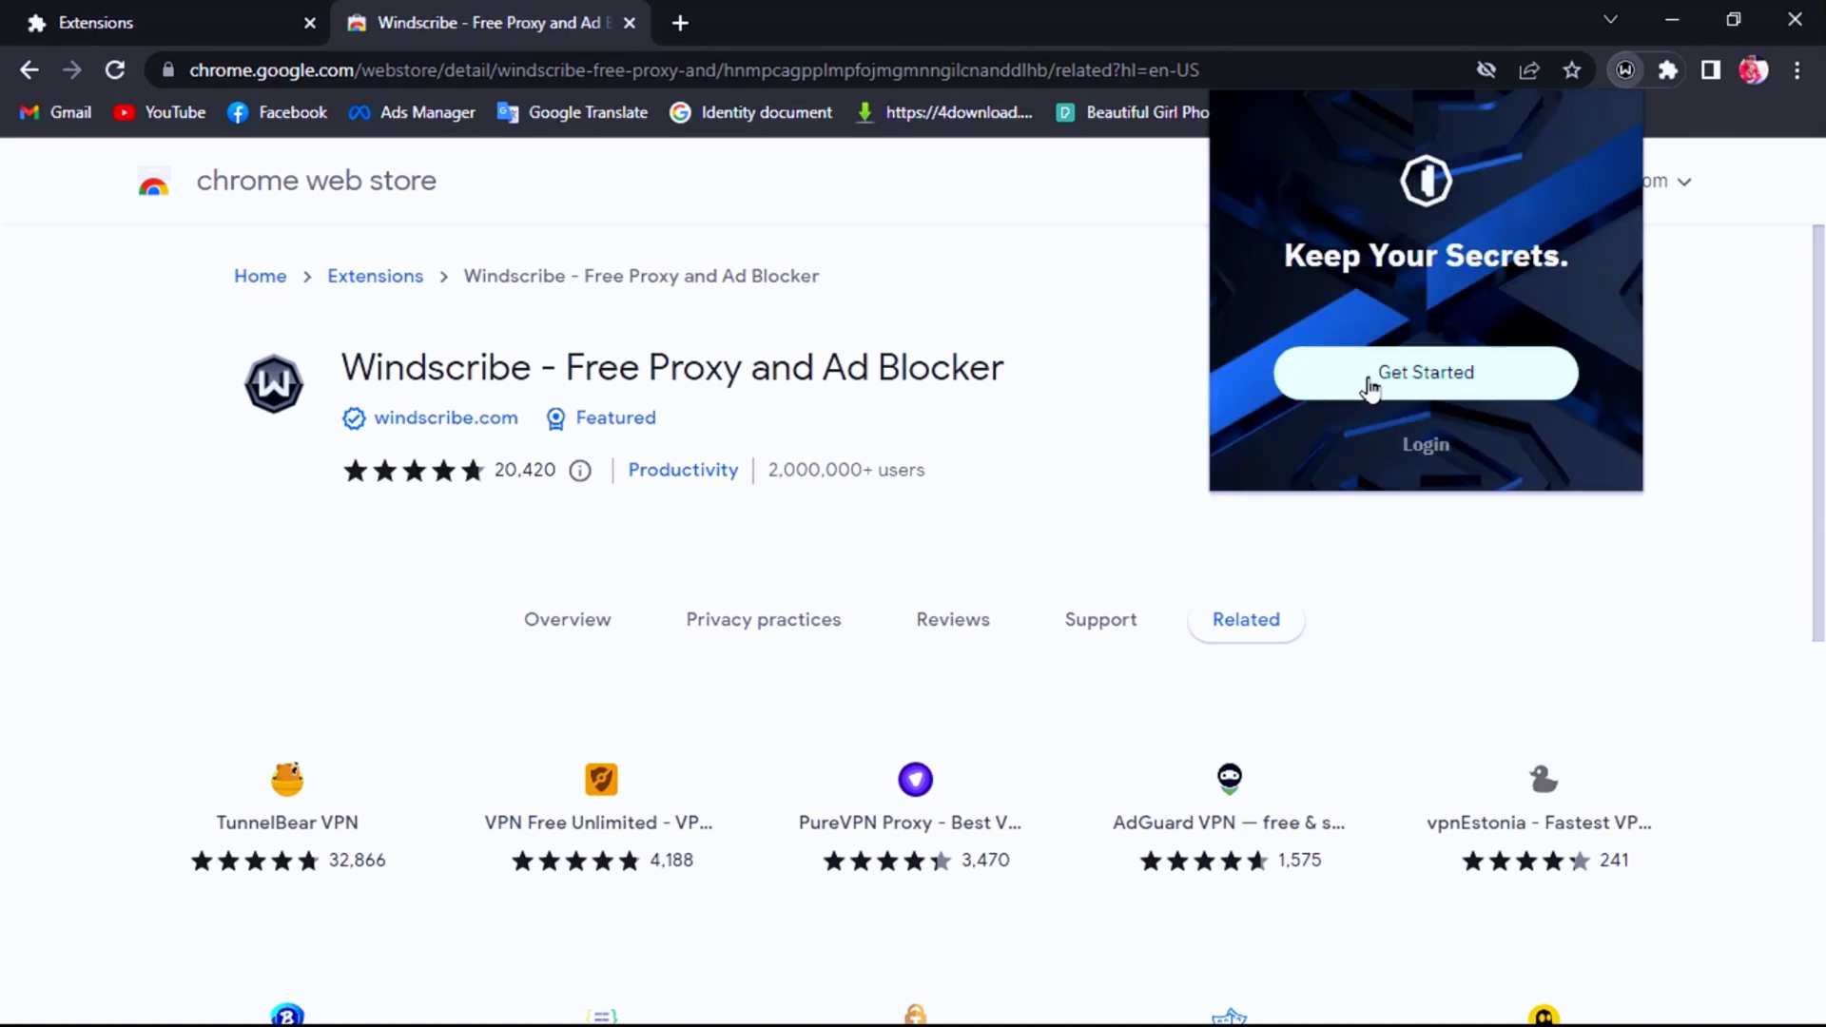
{"action": "left_click", "coordinate": [1404, 381]}
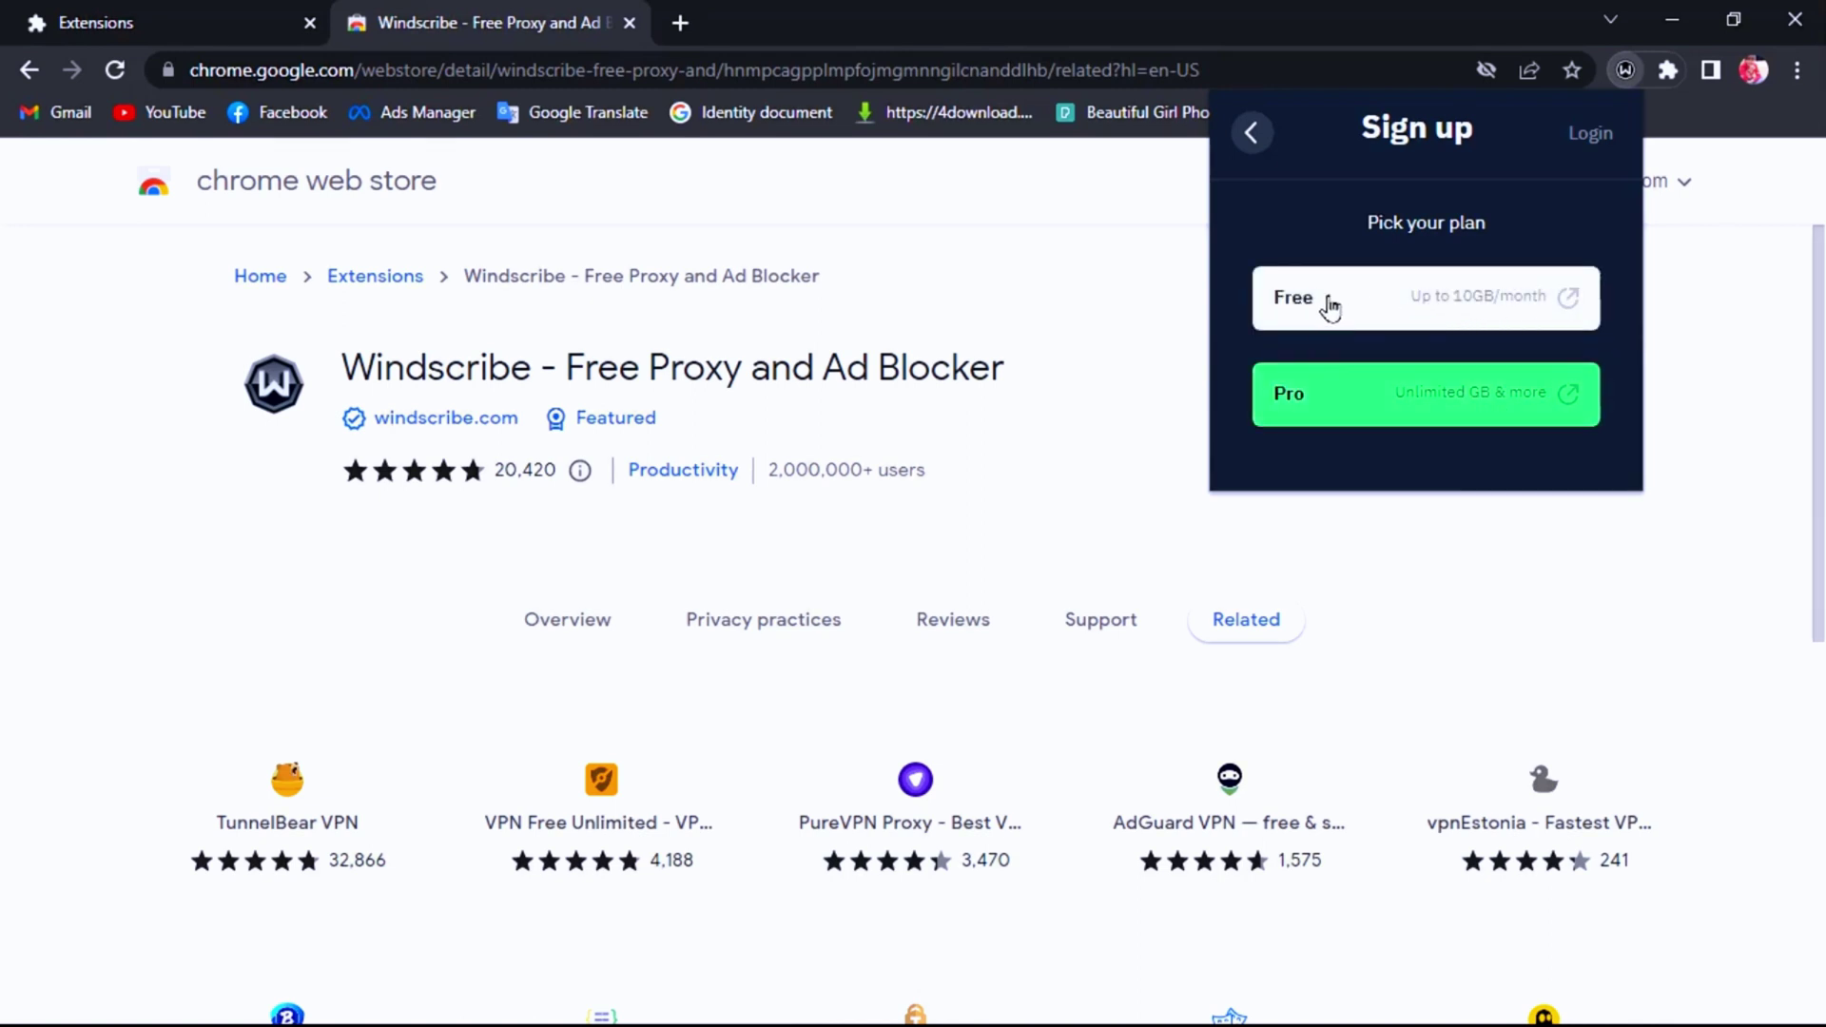
Choose the Free 10GB/month plan and enter a username on the signup form.
{"action": "left_click", "coordinate": [1483, 306]}
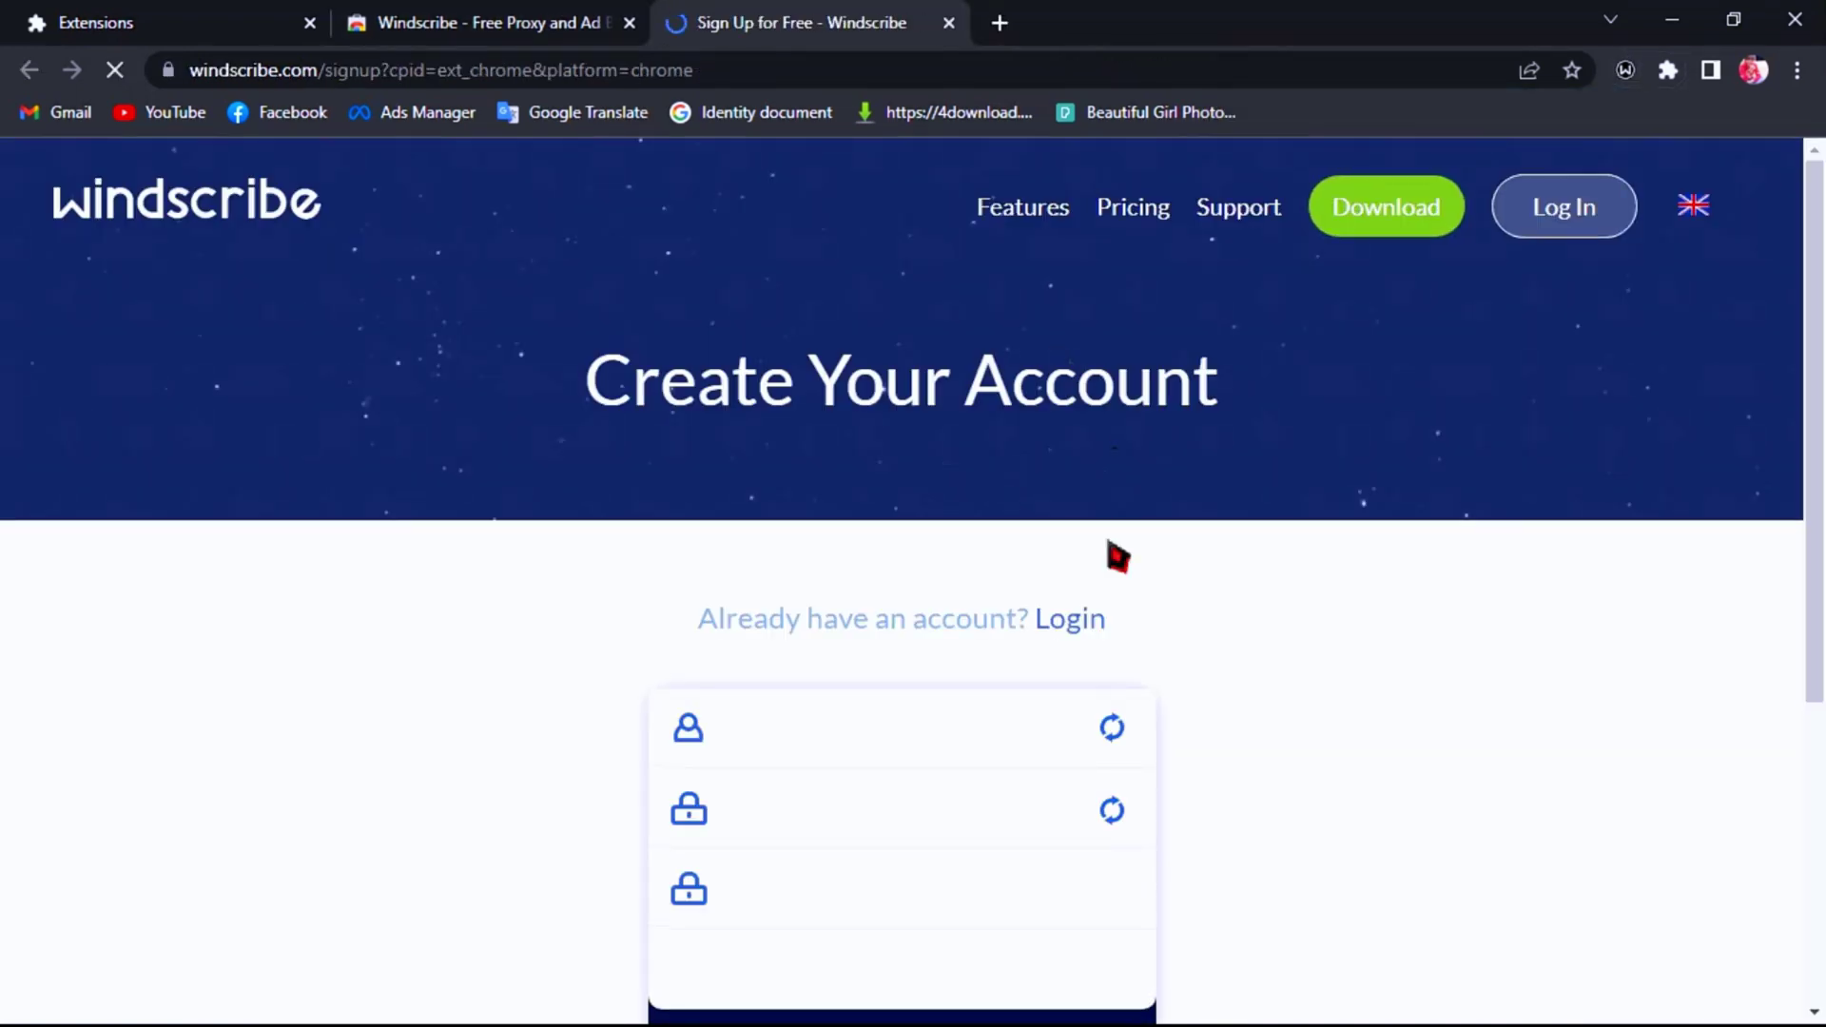
{"action": "scroll", "coordinate": [1024, 704], "scroll_direction": "down", "scroll_amount": 3}
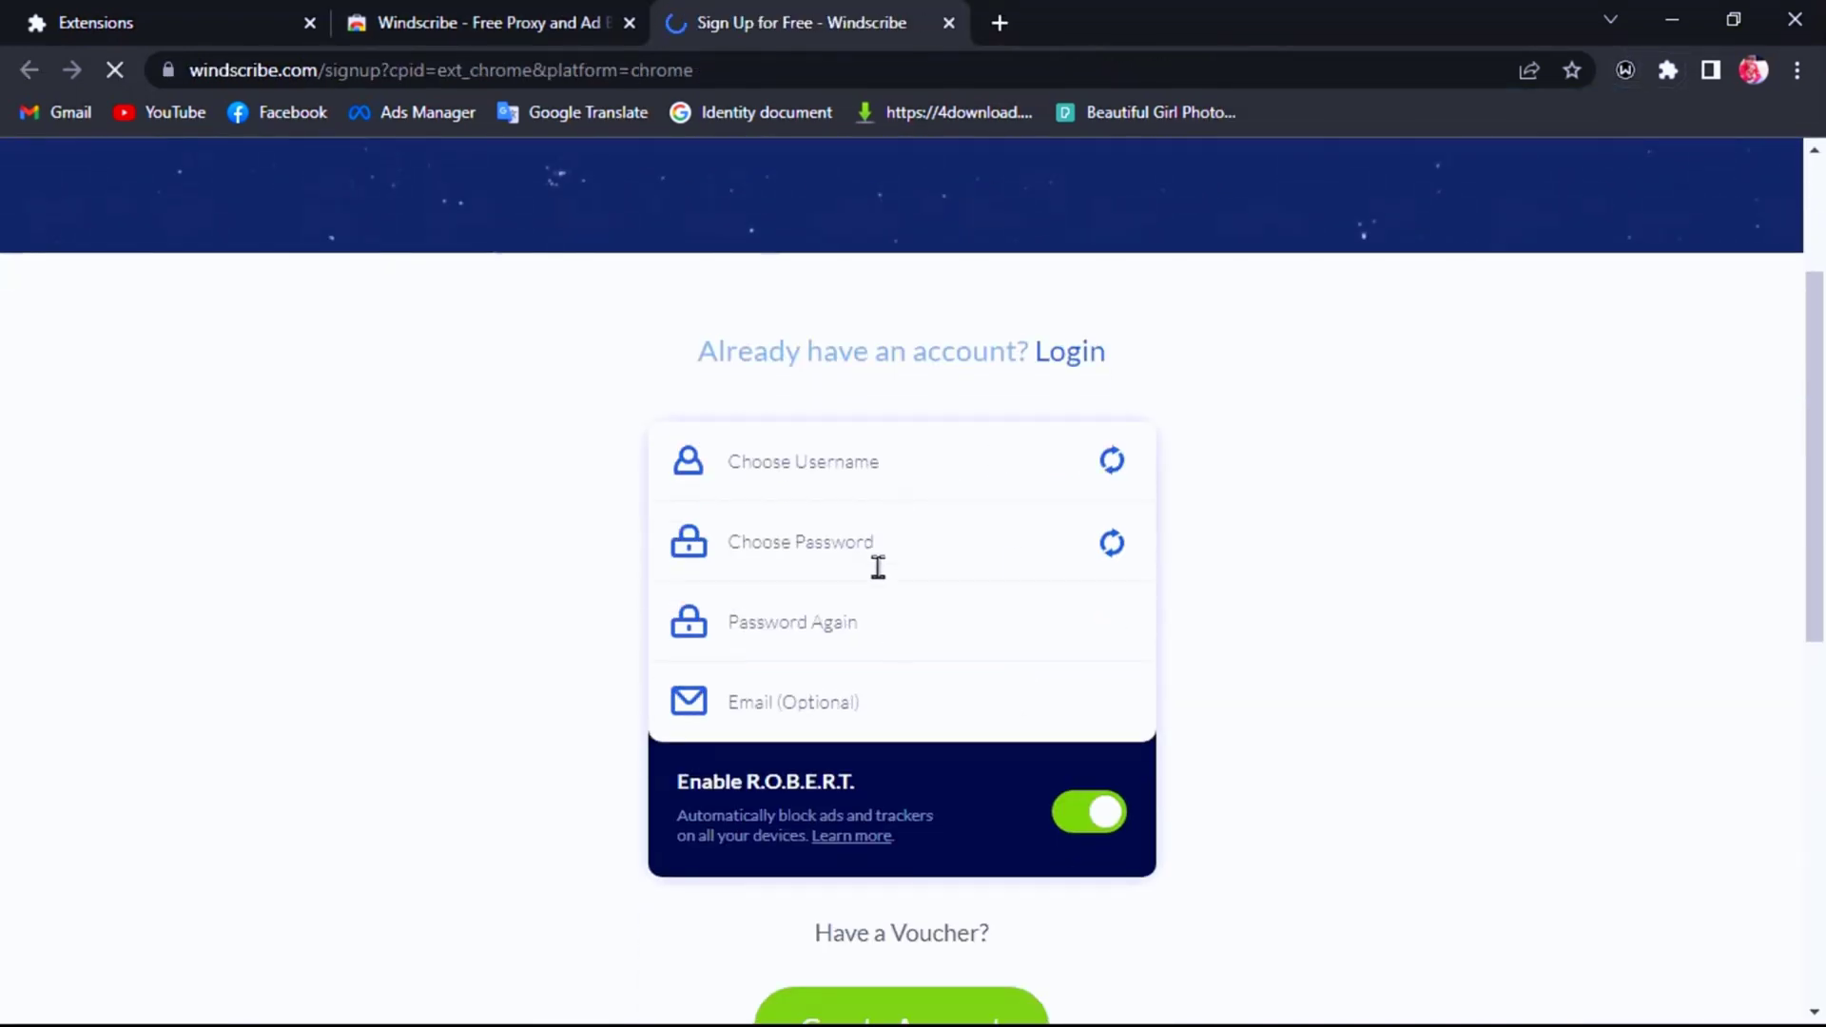
{"action": "left_click", "coordinate": [881, 461]}
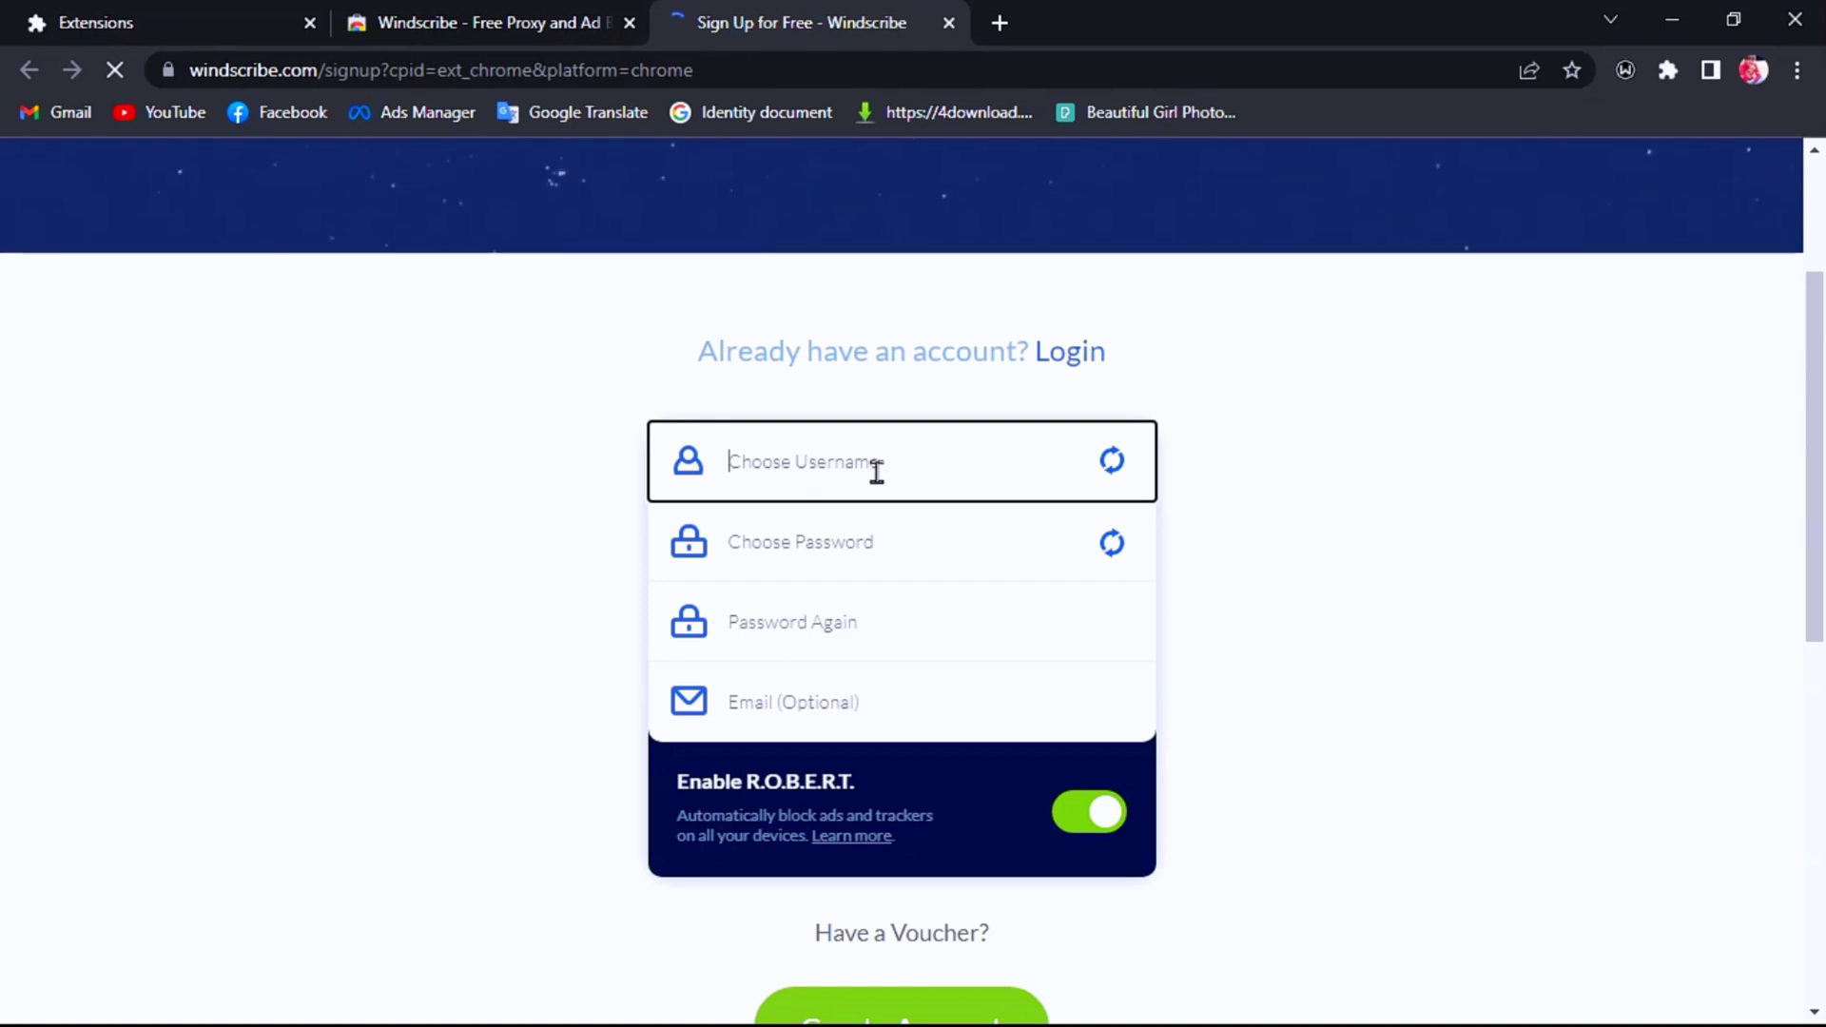
{"action": "type", "text": "Roza"}
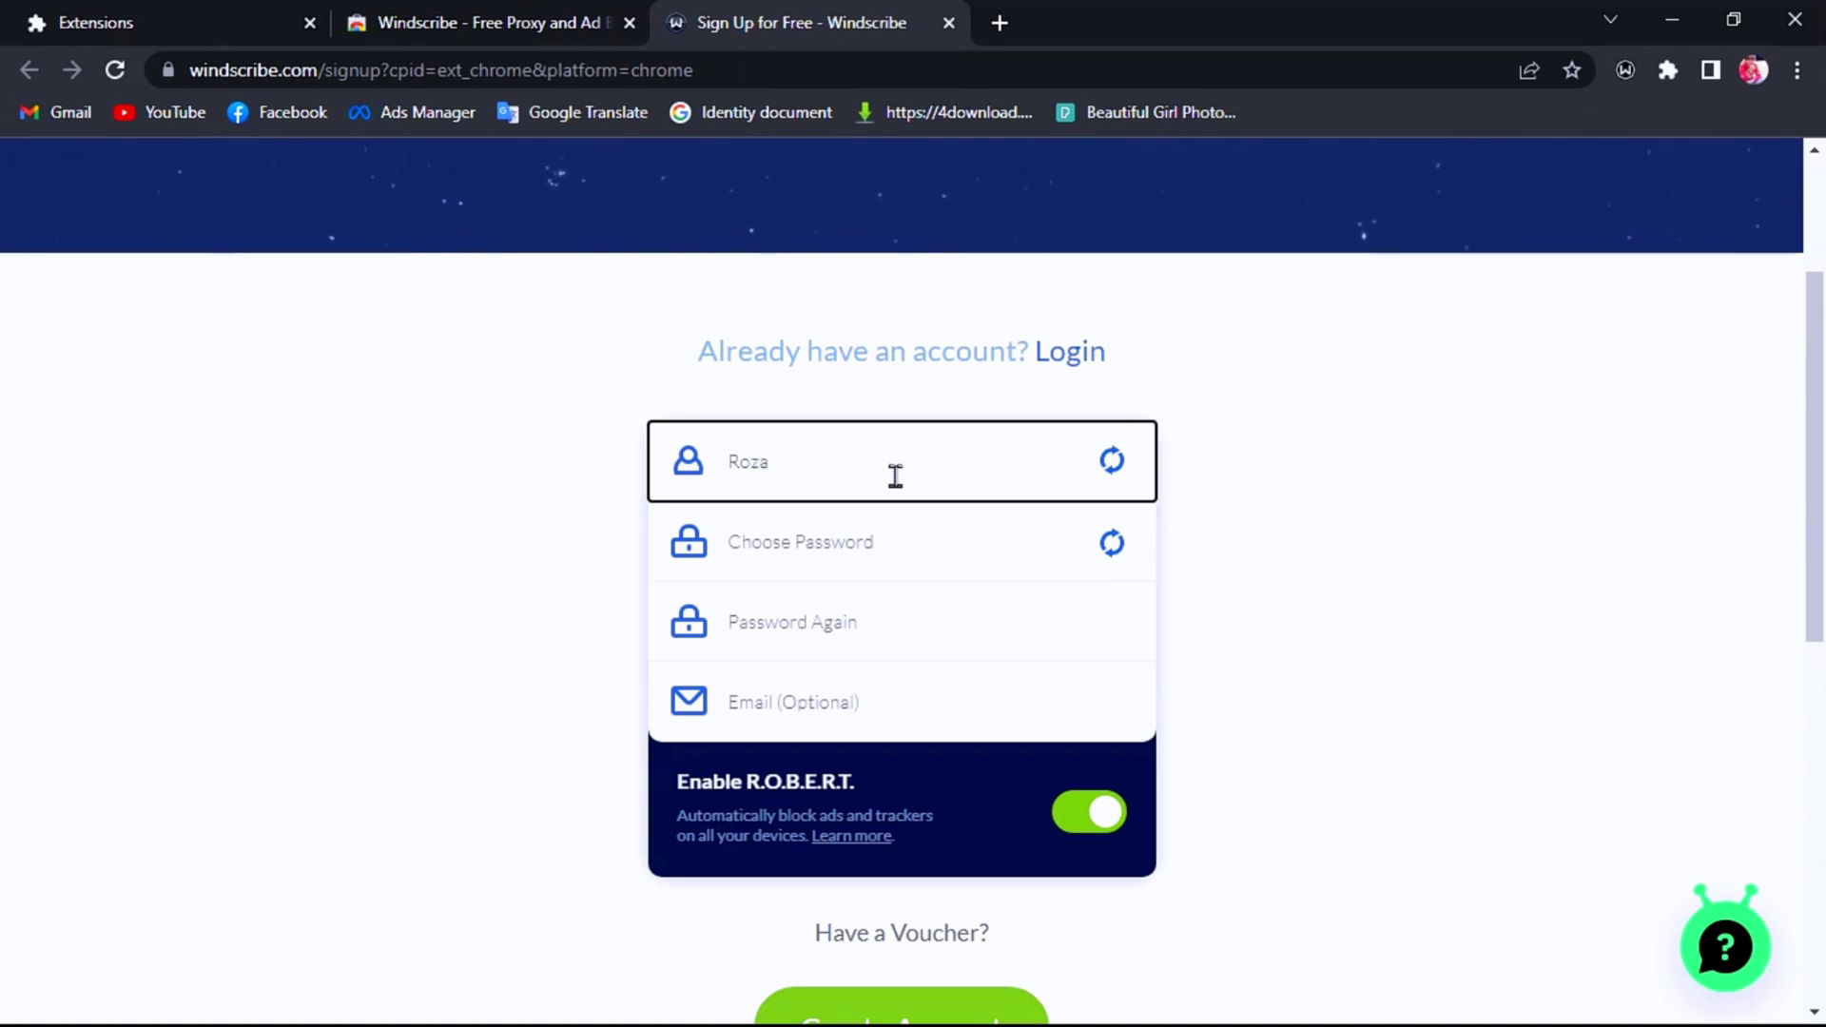
{"action": "type", "text": "na"}
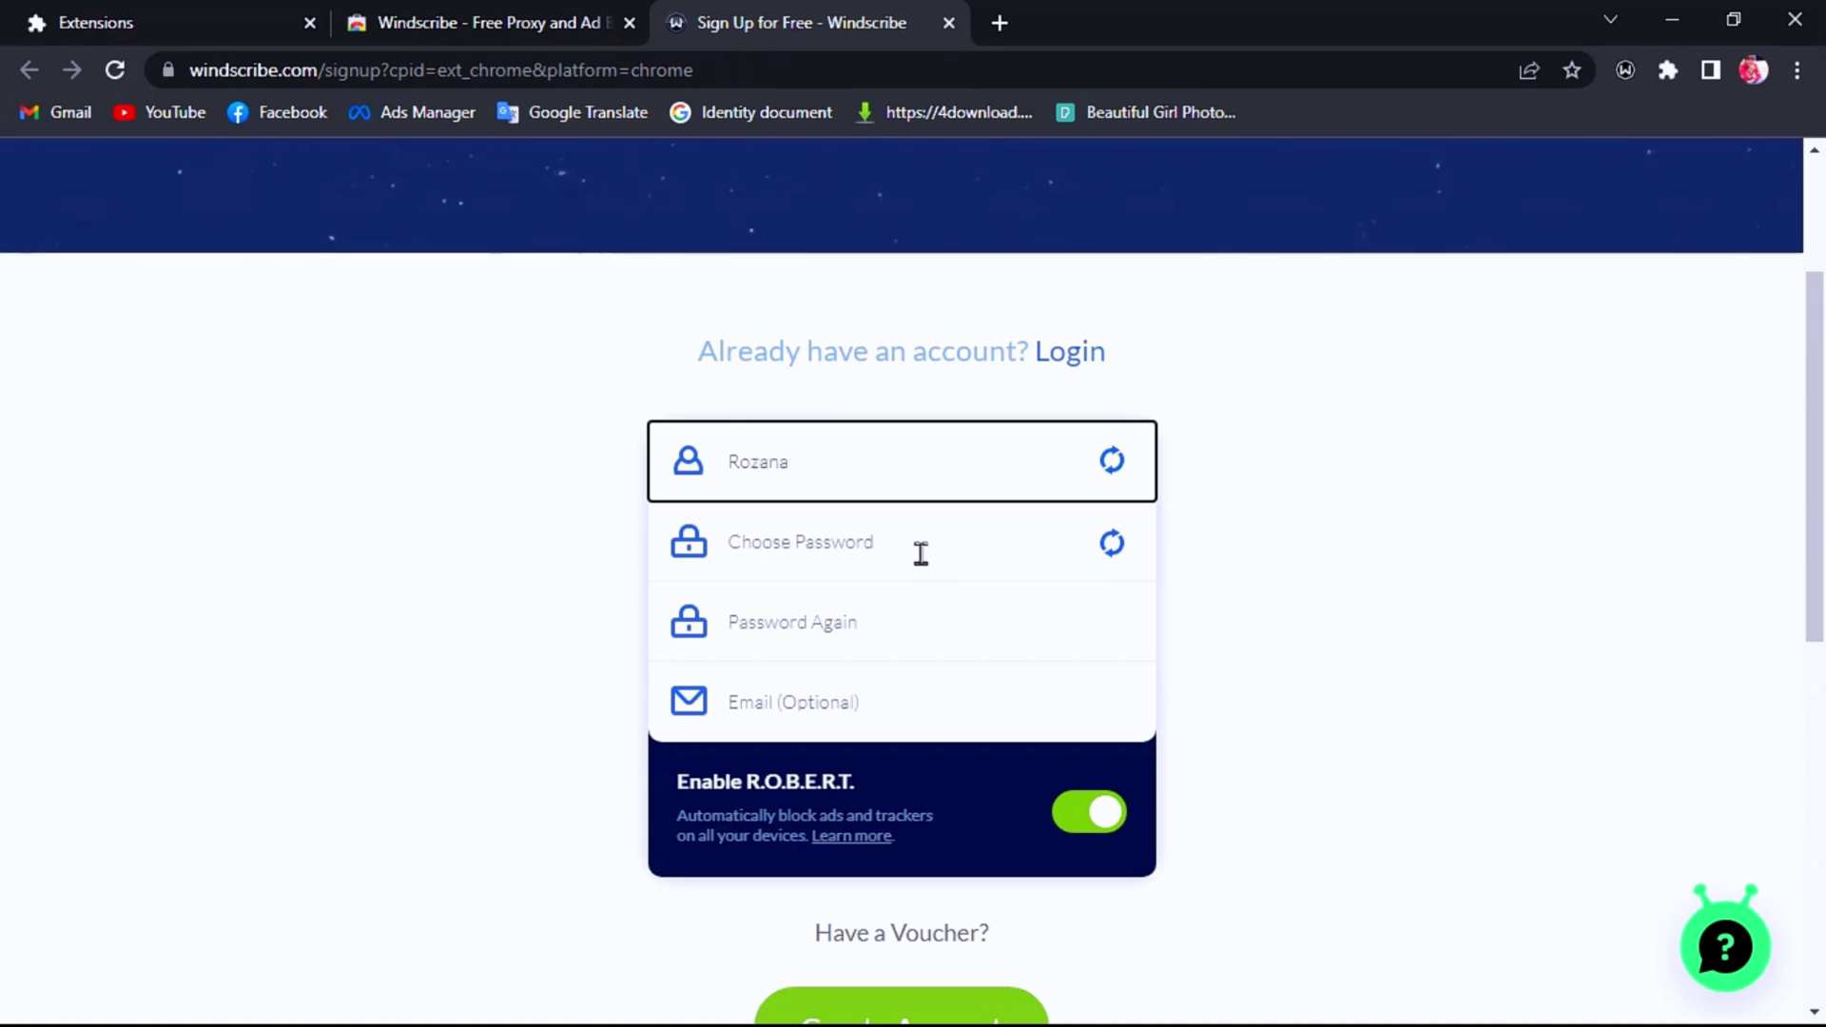
Enter a Godlike-strength password and repeat it correctly in Password Again.
{"action": "left_click", "coordinate": [868, 541]}
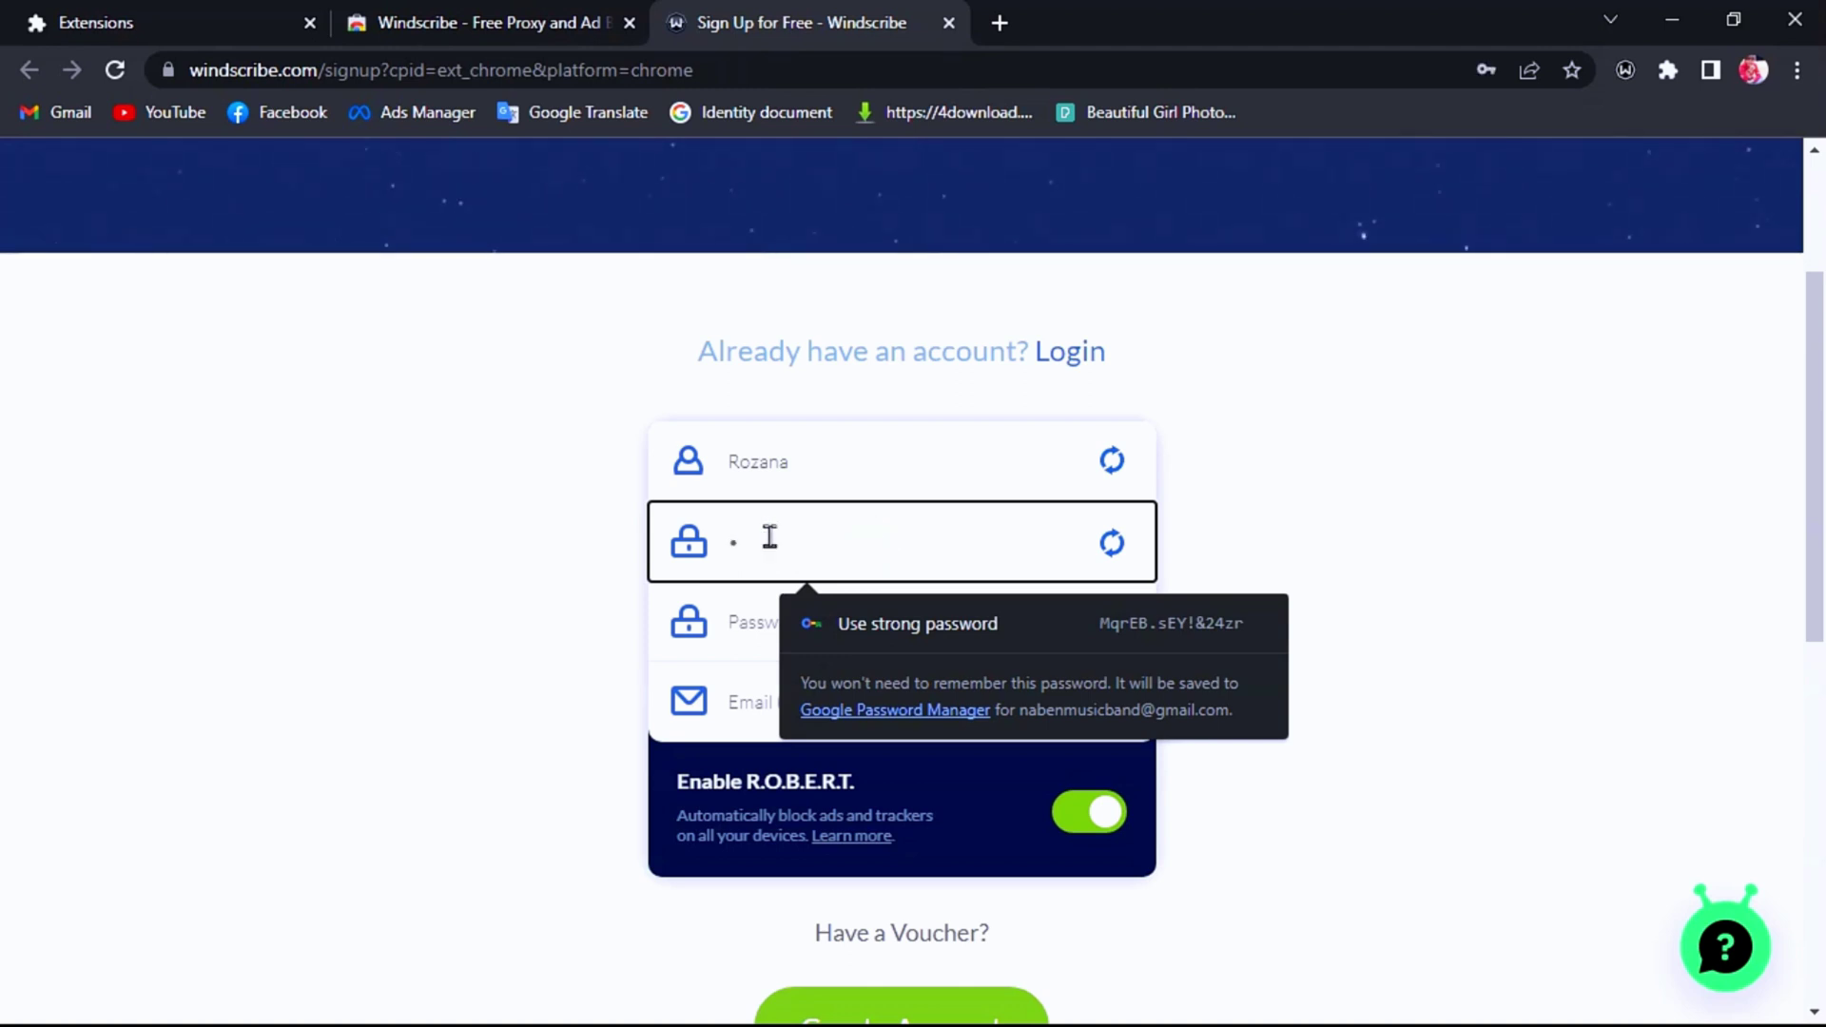
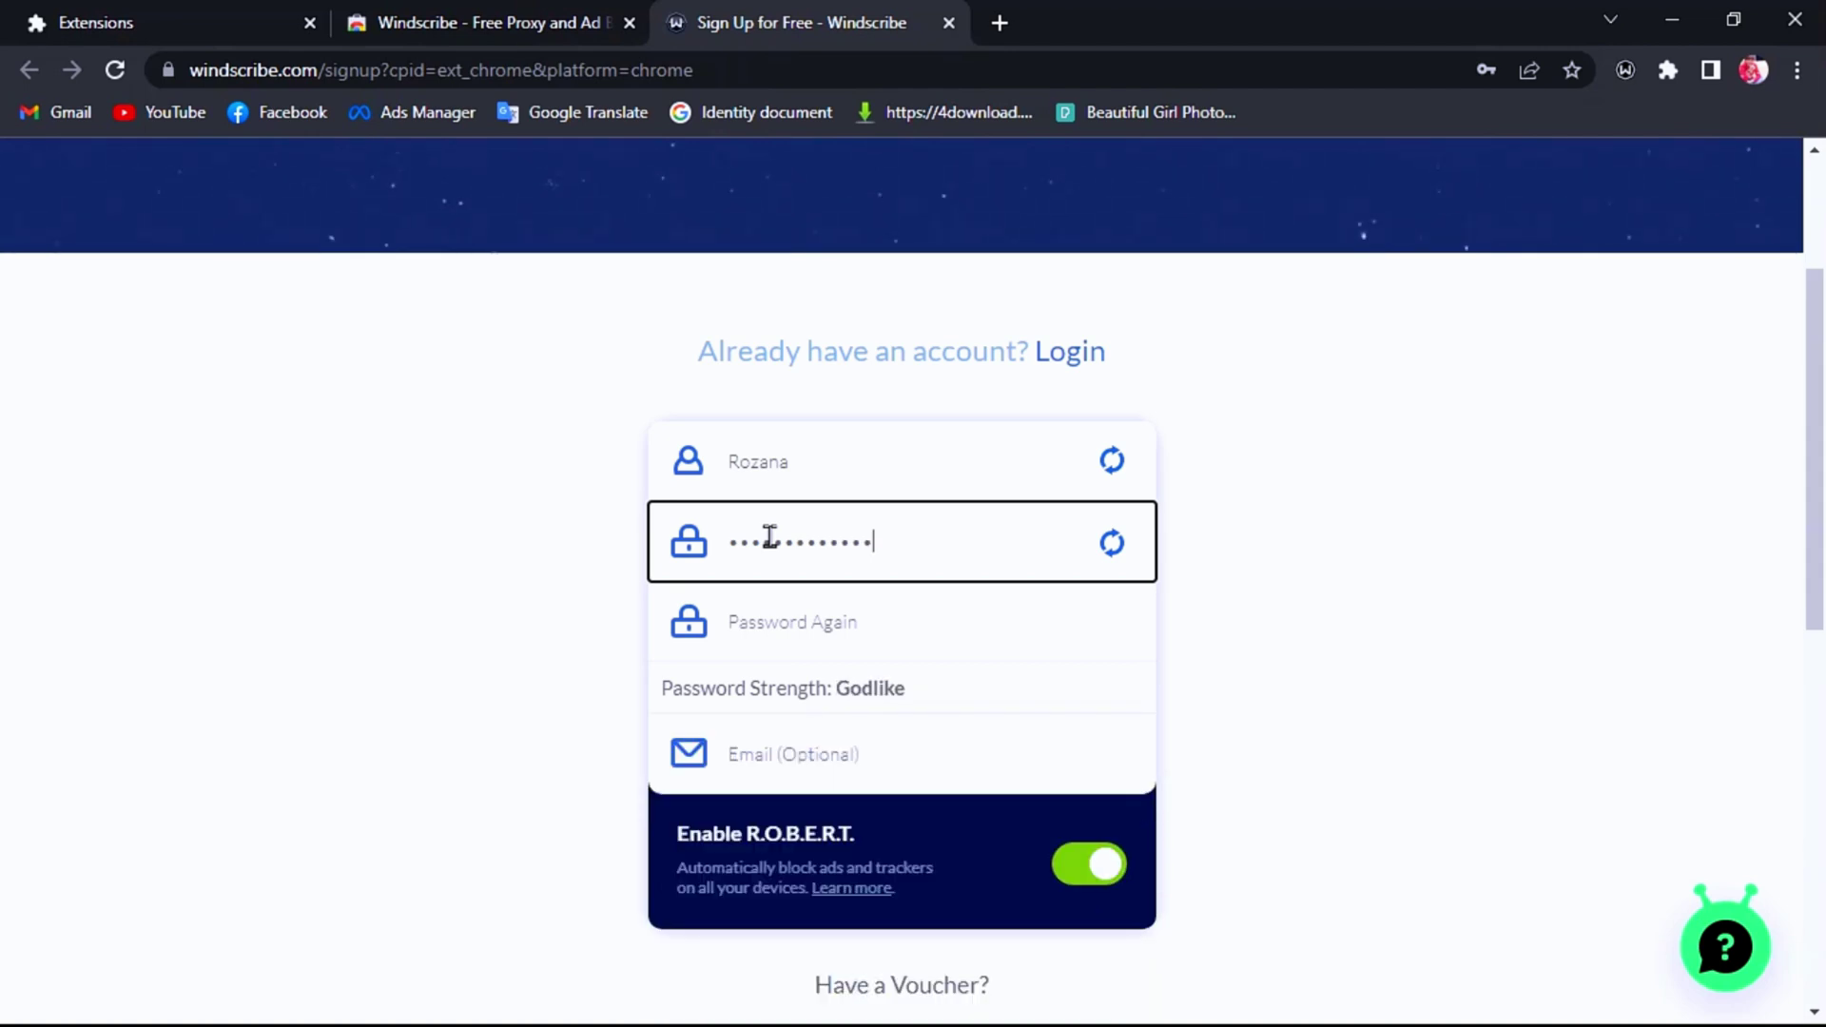
{"action": "left_click_drag", "start_coordinate": [974, 542], "coordinate": [819, 607]}
{"action": "left_click", "coordinate": [837, 616]}
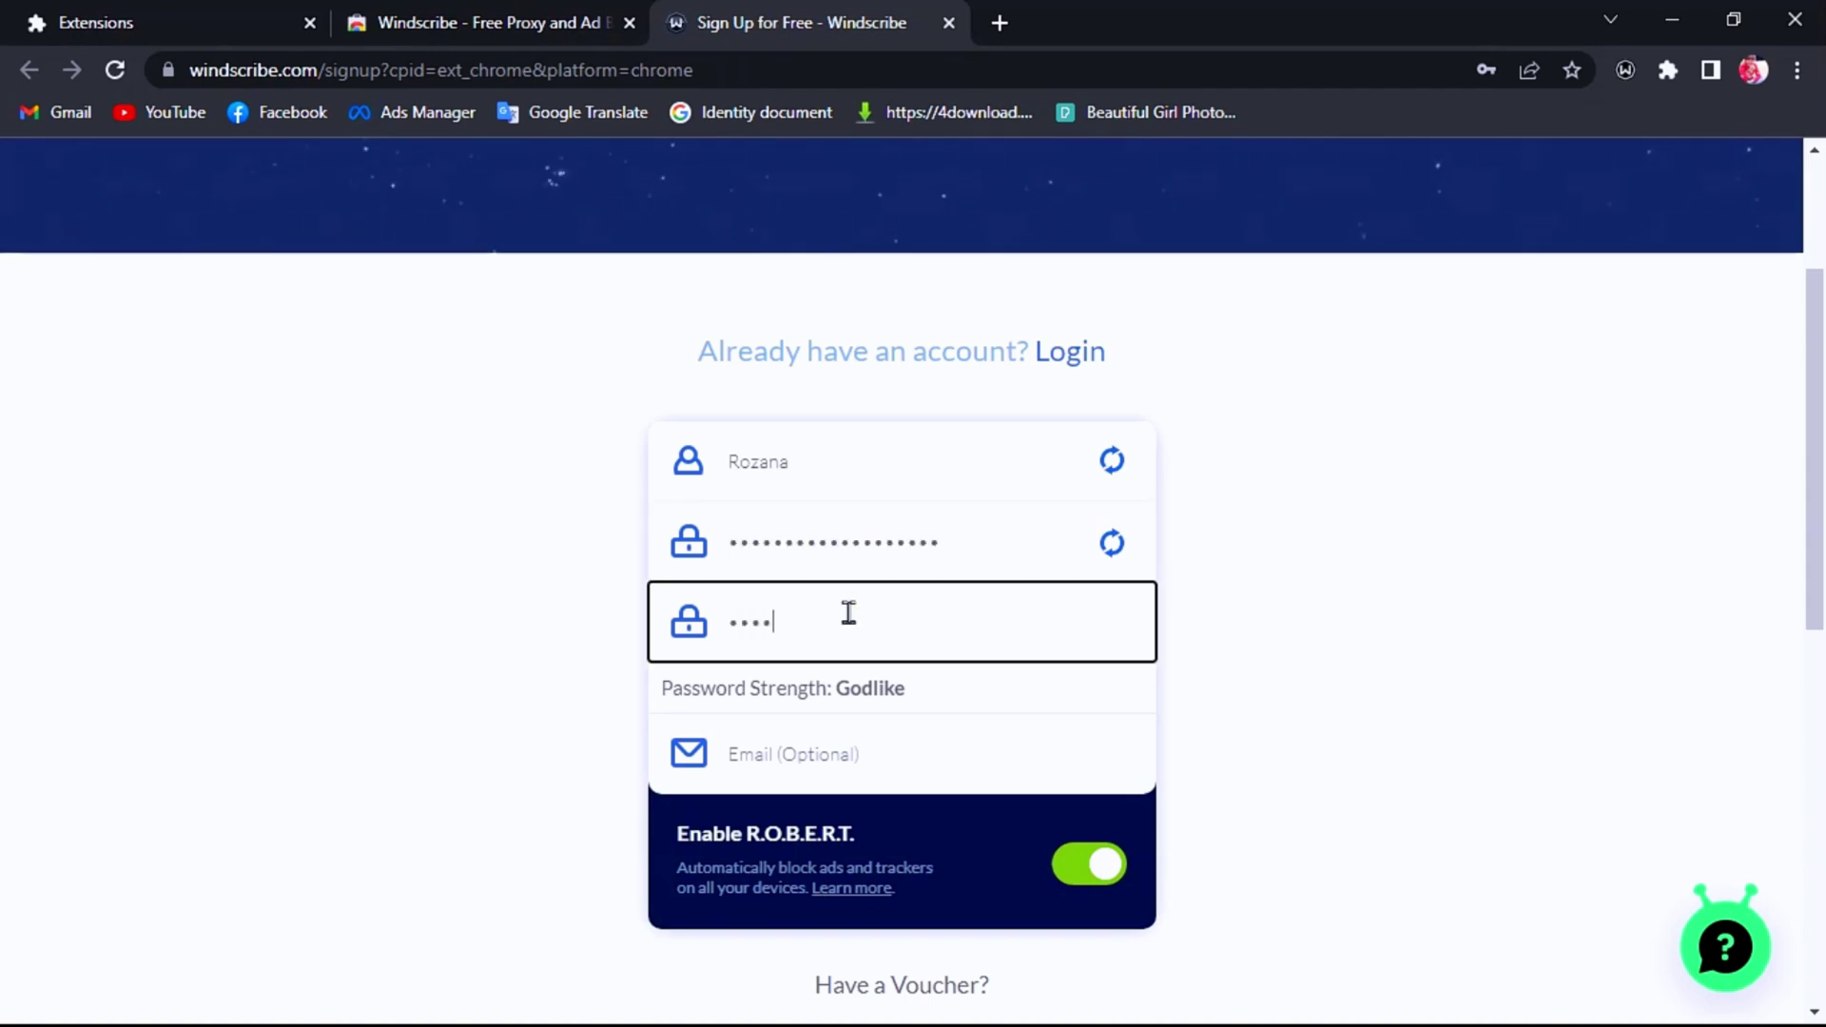
{"action": "key", "text": "Tab"}
{"action": "left_click", "coordinate": [1002, 642]}
{"action": "key", "text": "ctrl+a"}
{"action": "key", "text": "BackSpace"}
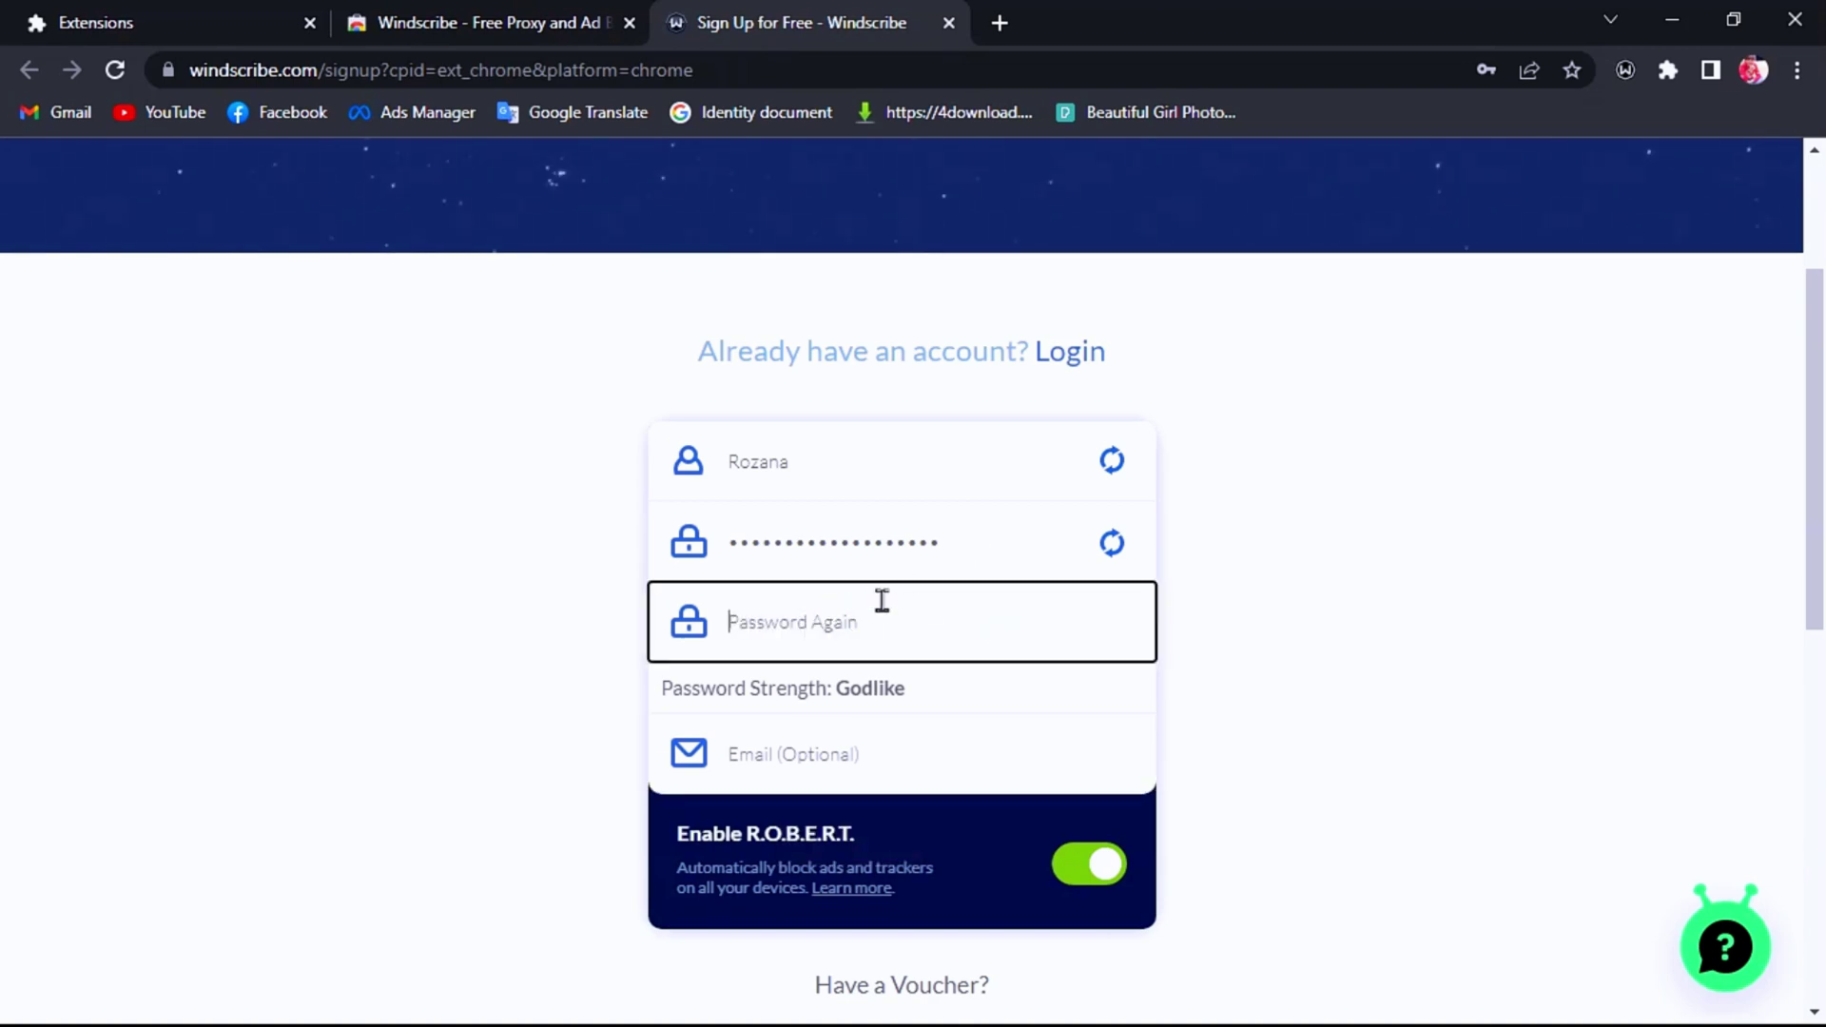
{"action": "left_click", "coordinate": [867, 755]}
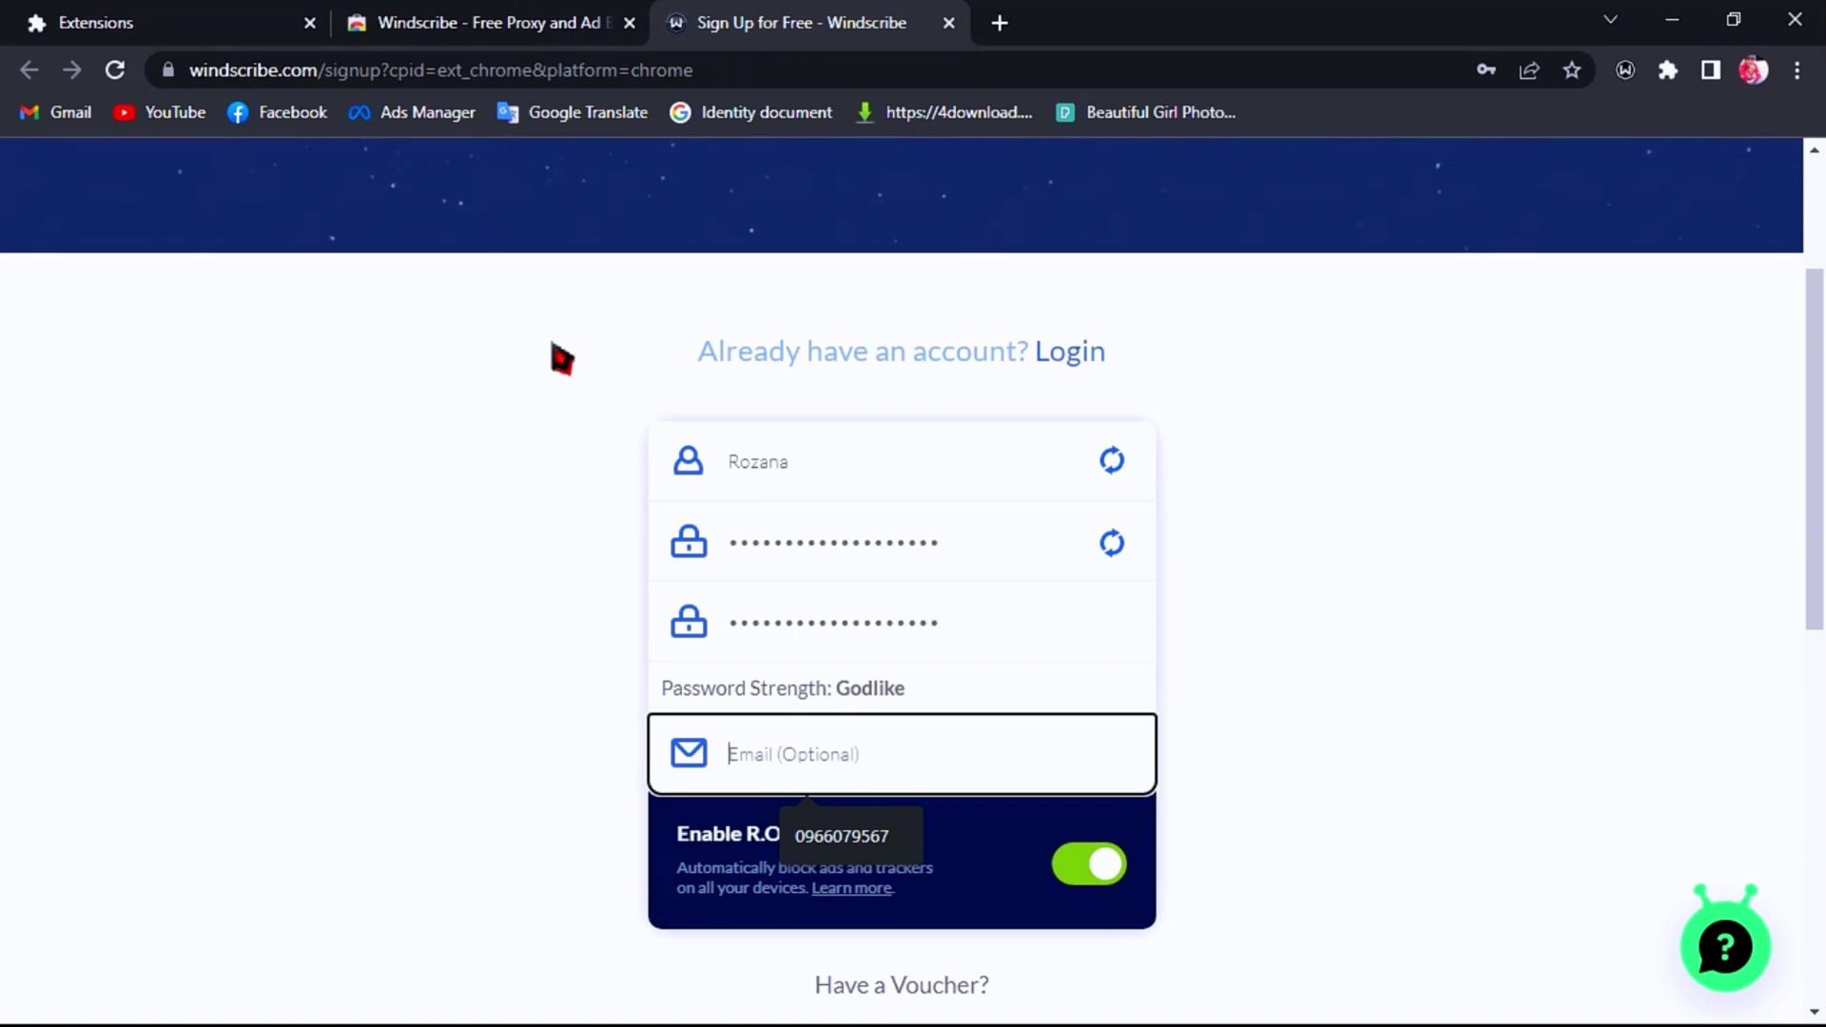
Open the Gmail bookmark in a new tab.
{"action": "right_click", "coordinate": [88, 127]}
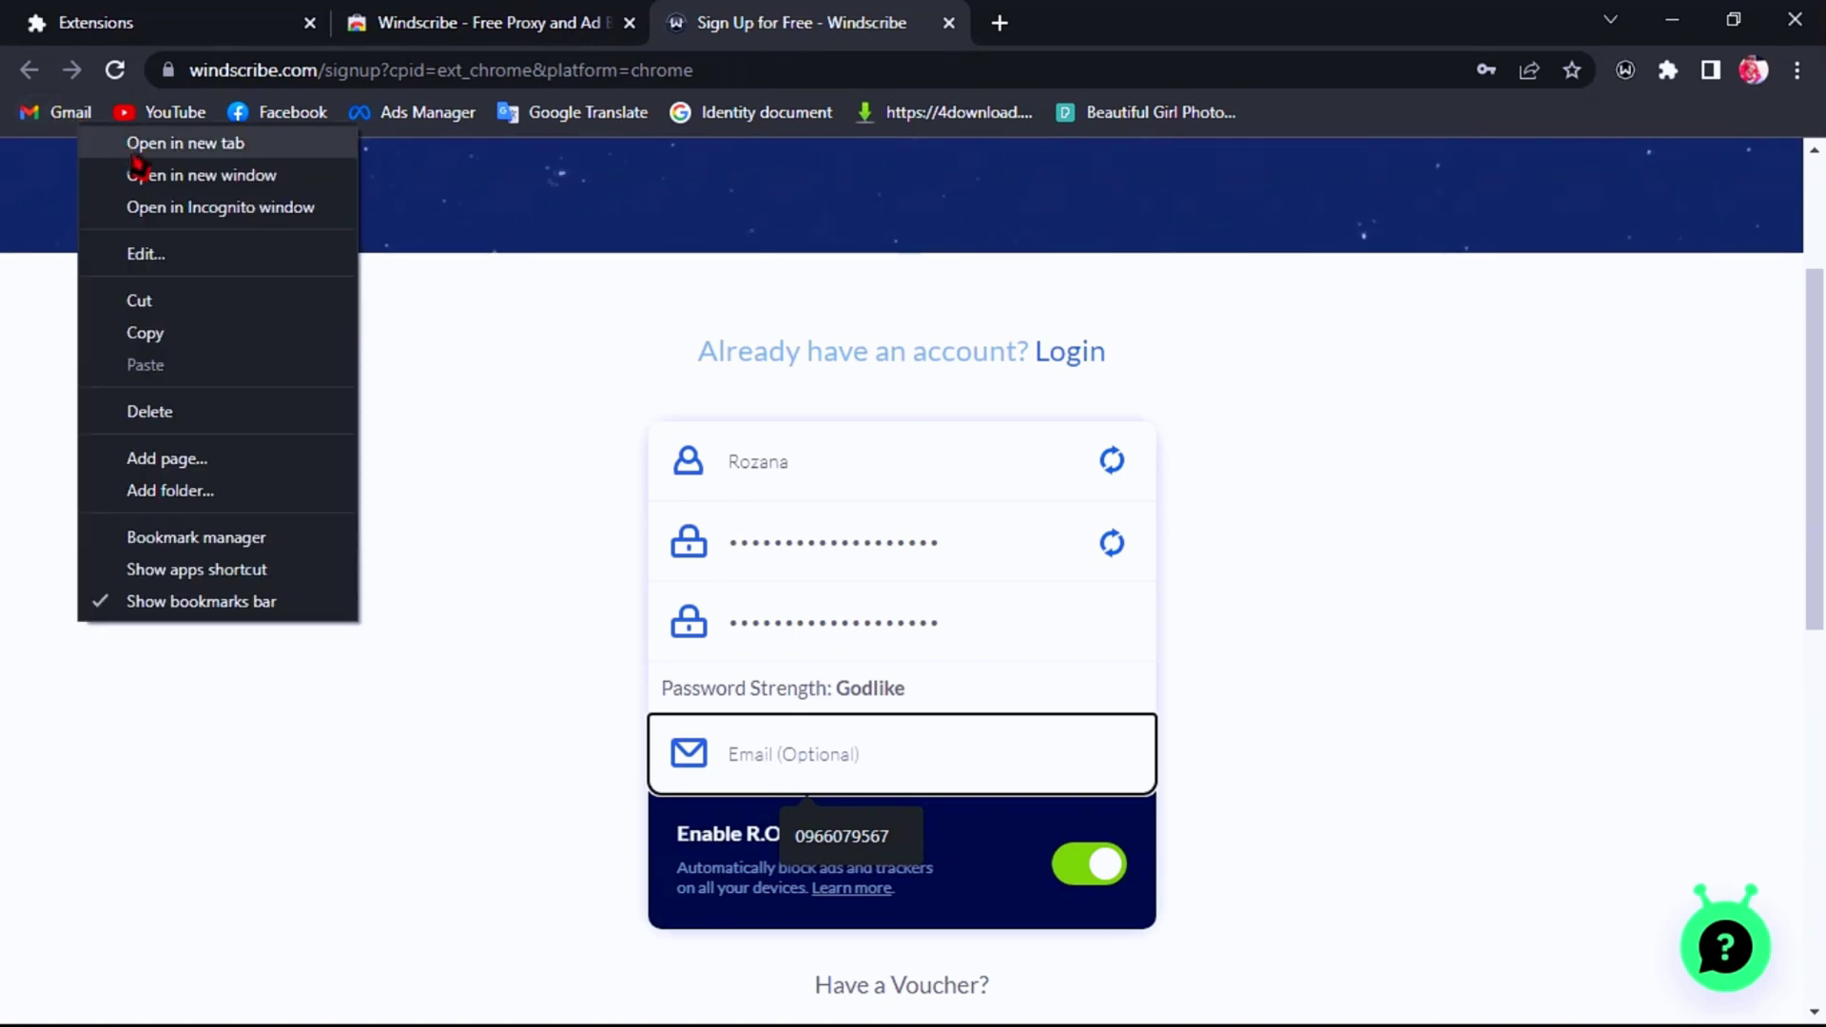
{"action": "left_click", "coordinate": [135, 152]}
{"action": "left_click", "coordinate": [1047, 40]}
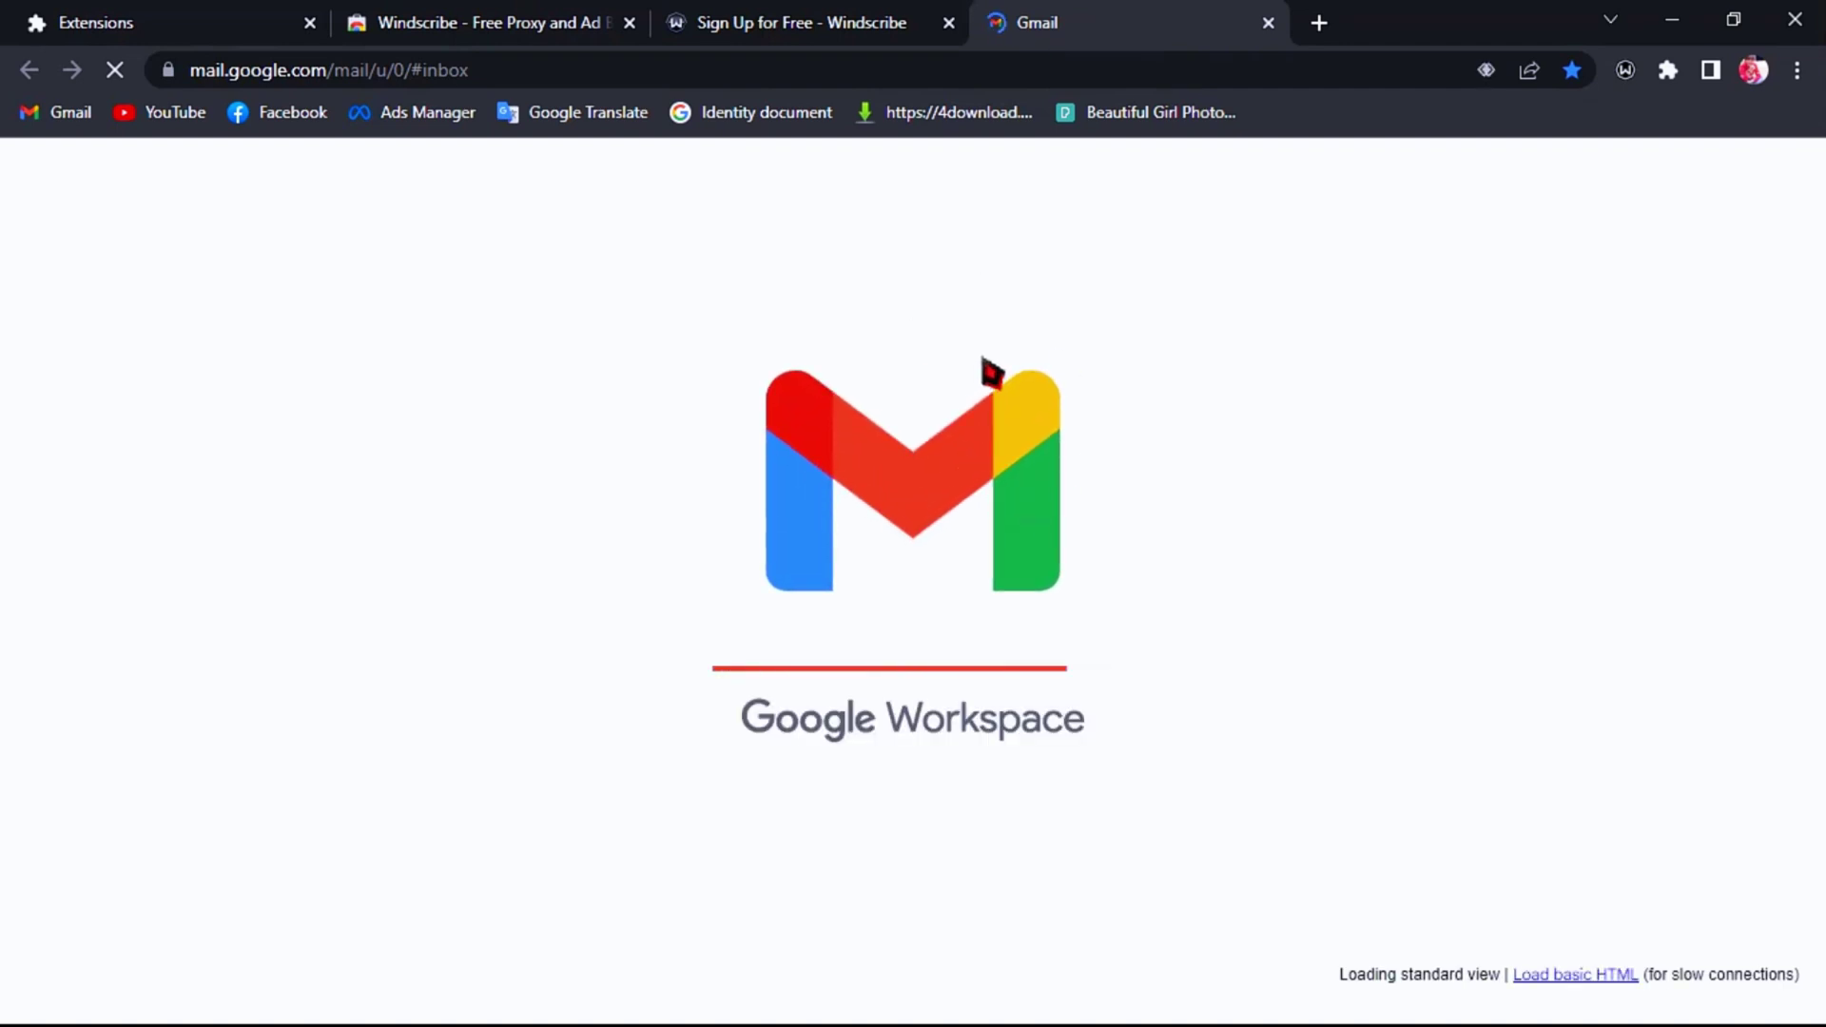
{"action": "left_click", "coordinate": [1775, 202]}
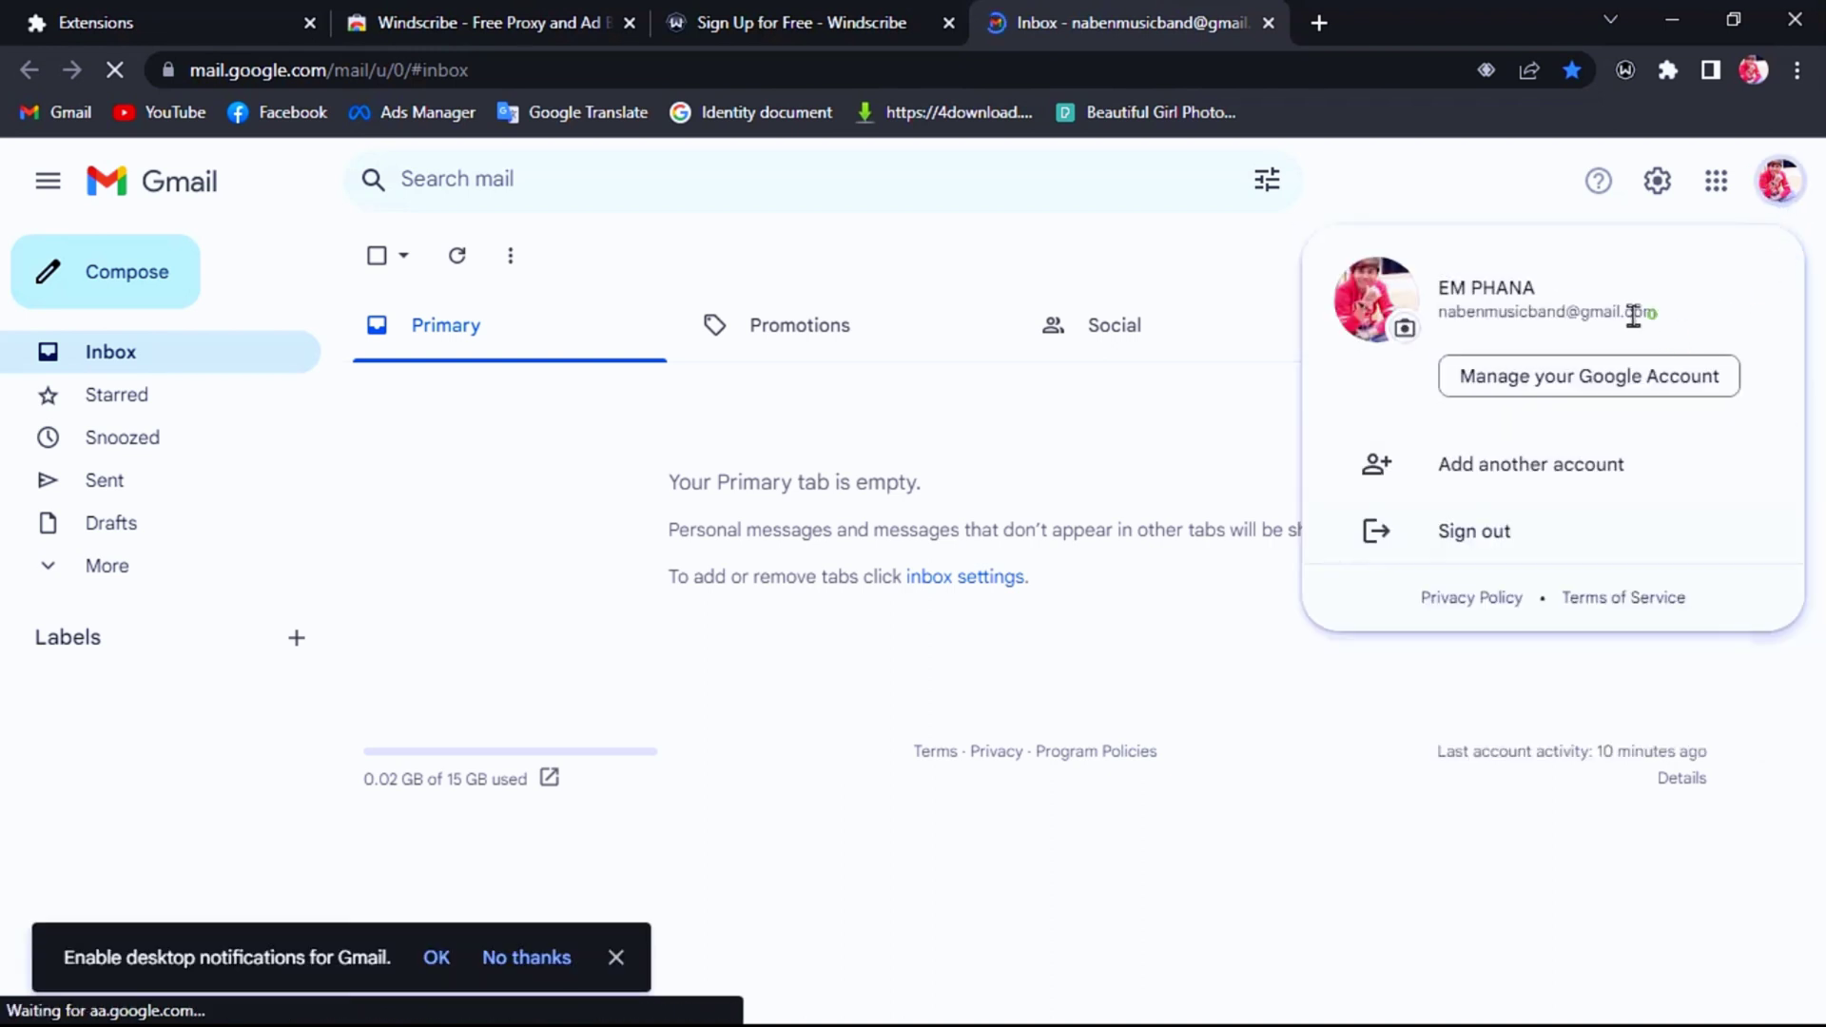
{"action": "left_click_drag", "start_coordinate": [1662, 314], "coordinate": [1438, 328]}
{"action": "key", "text": "ctrl+c"}
{"action": "right_click", "coordinate": [1550, 323]}
{"action": "left_click", "coordinate": [1550, 334]}
{"action": "left_click", "coordinate": [1785, 204]}
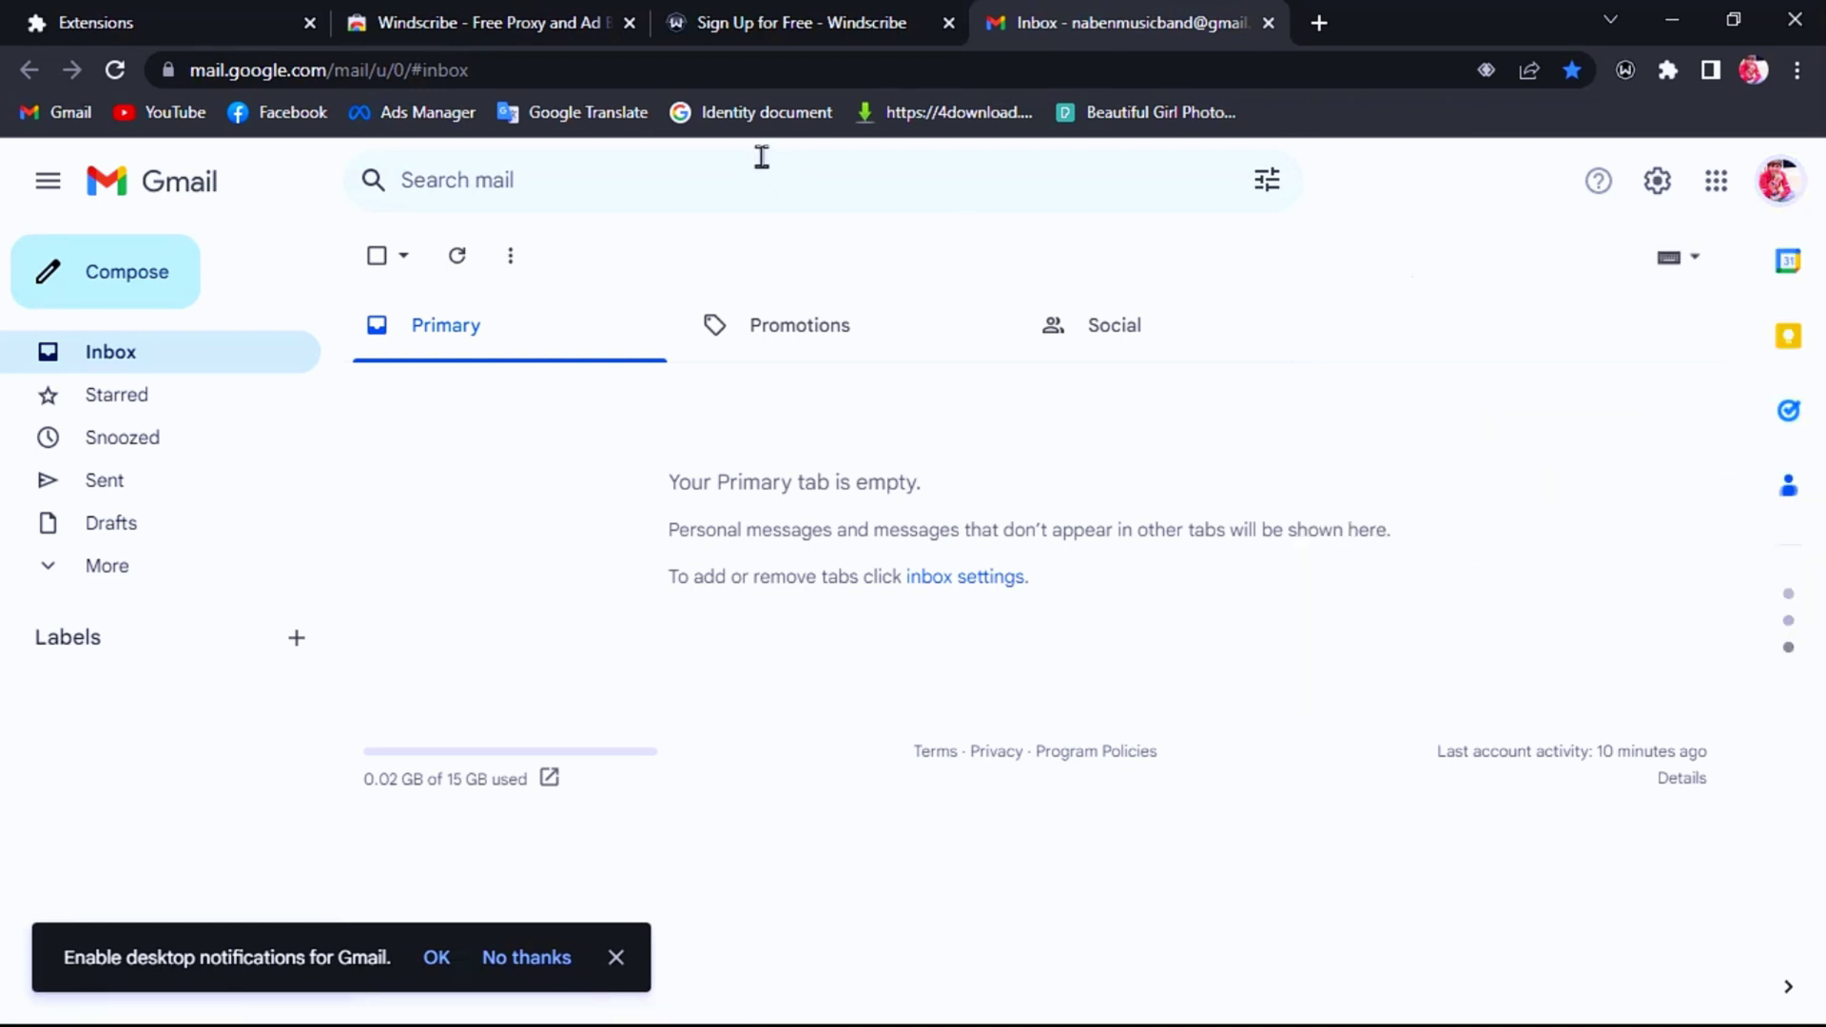
{"action": "left_click", "coordinate": [746, 23]}
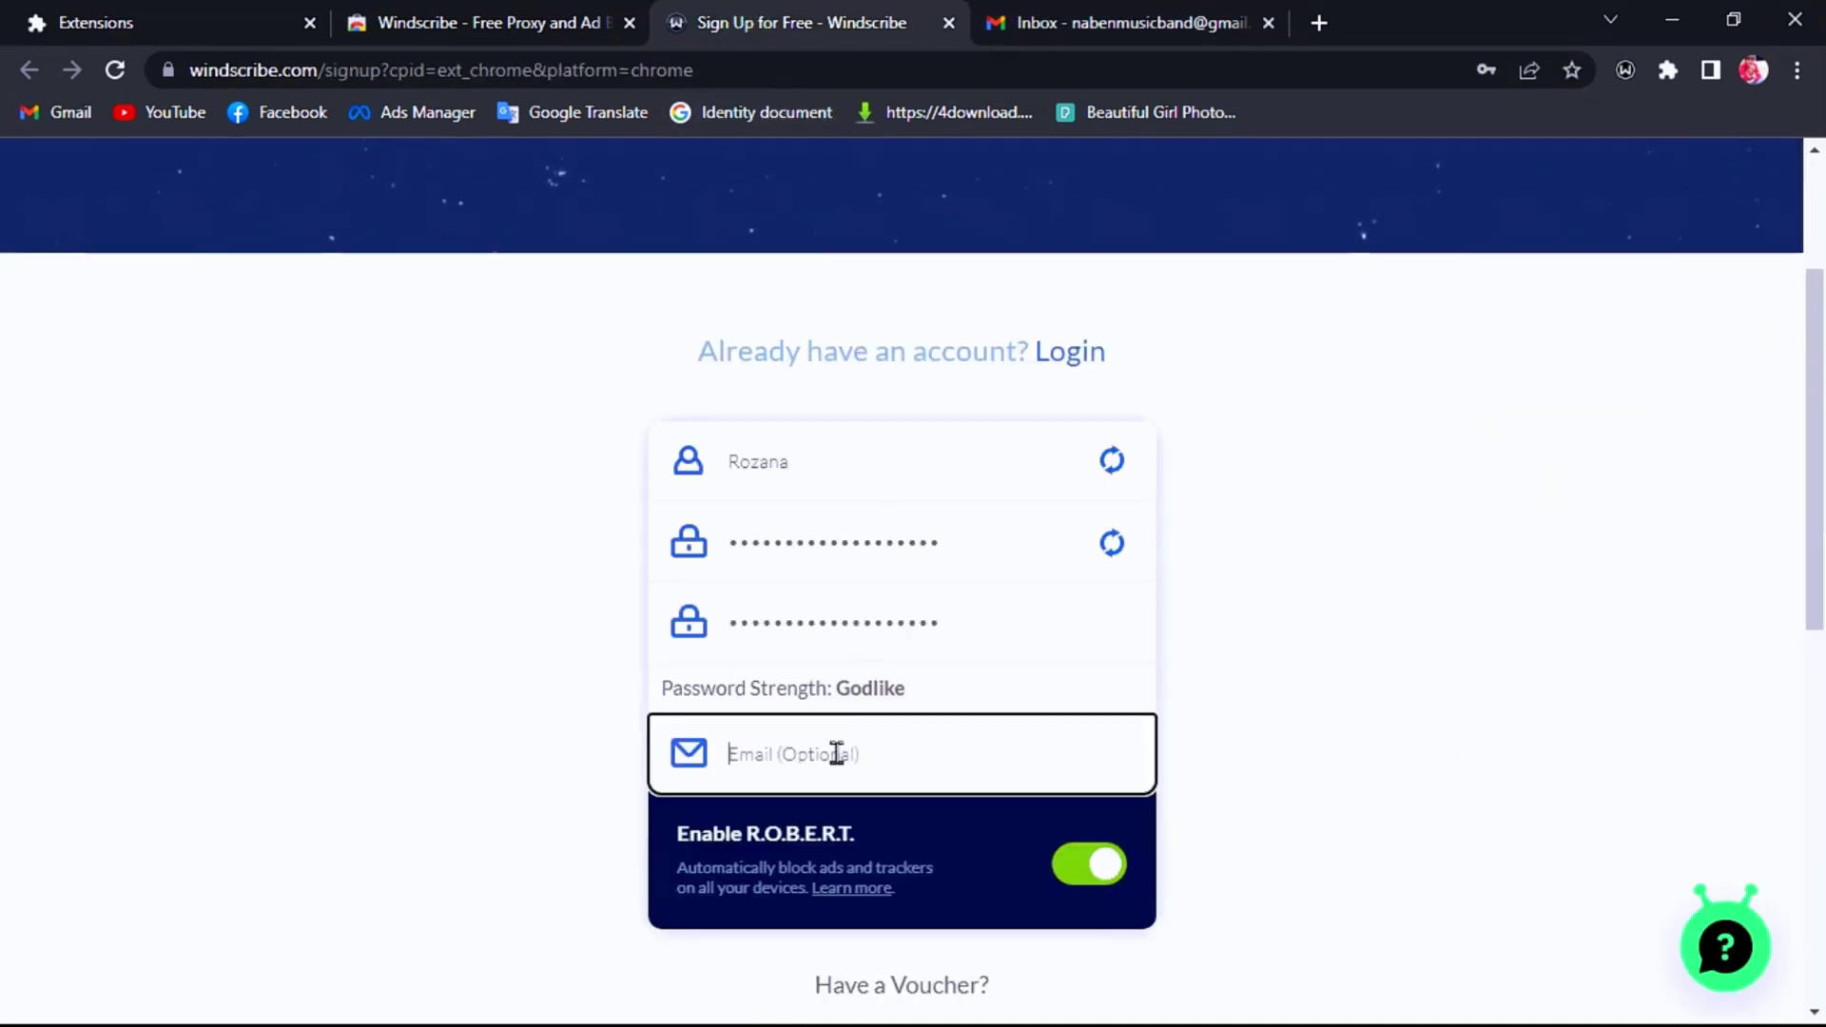
Paste the copied Gmail address into the Email field and scroll down to Create Account.
{"action": "right_click", "coordinate": [837, 752]}
{"action": "left_click", "coordinate": [904, 502]}
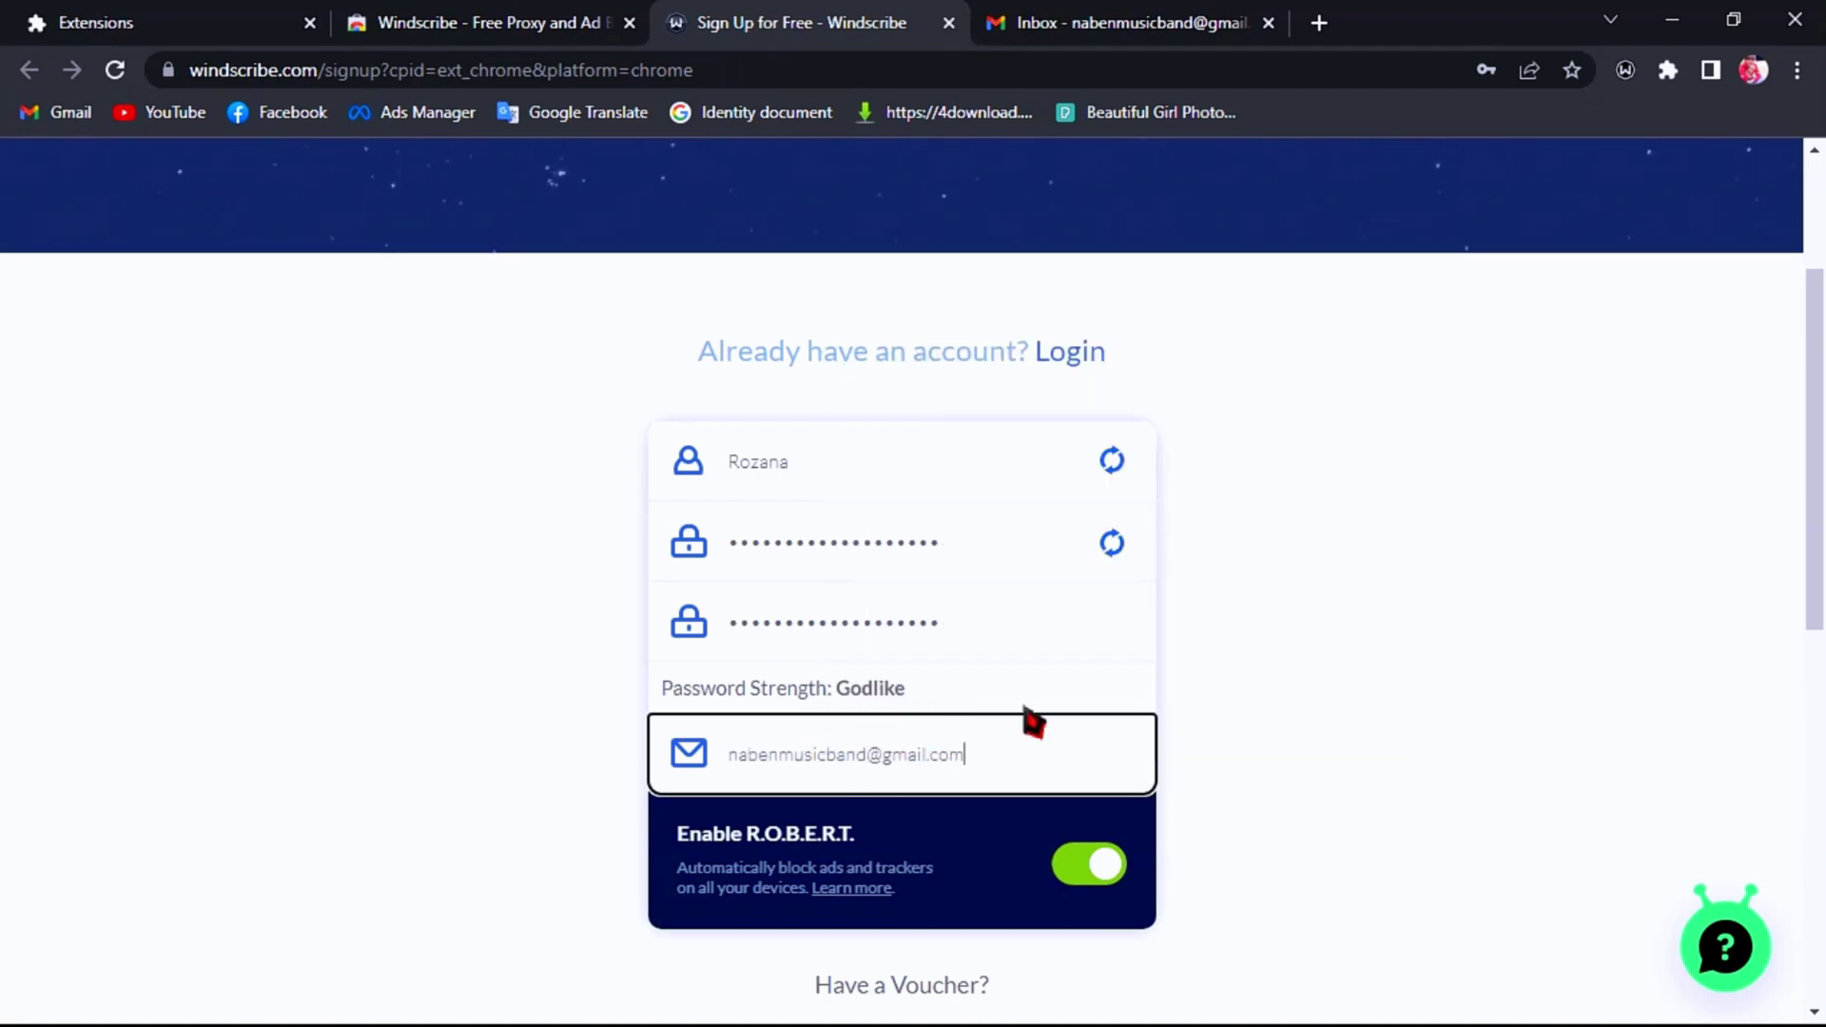
{"action": "scroll", "coordinate": [1194, 751], "scroll_direction": "down", "scroll_amount": 4}
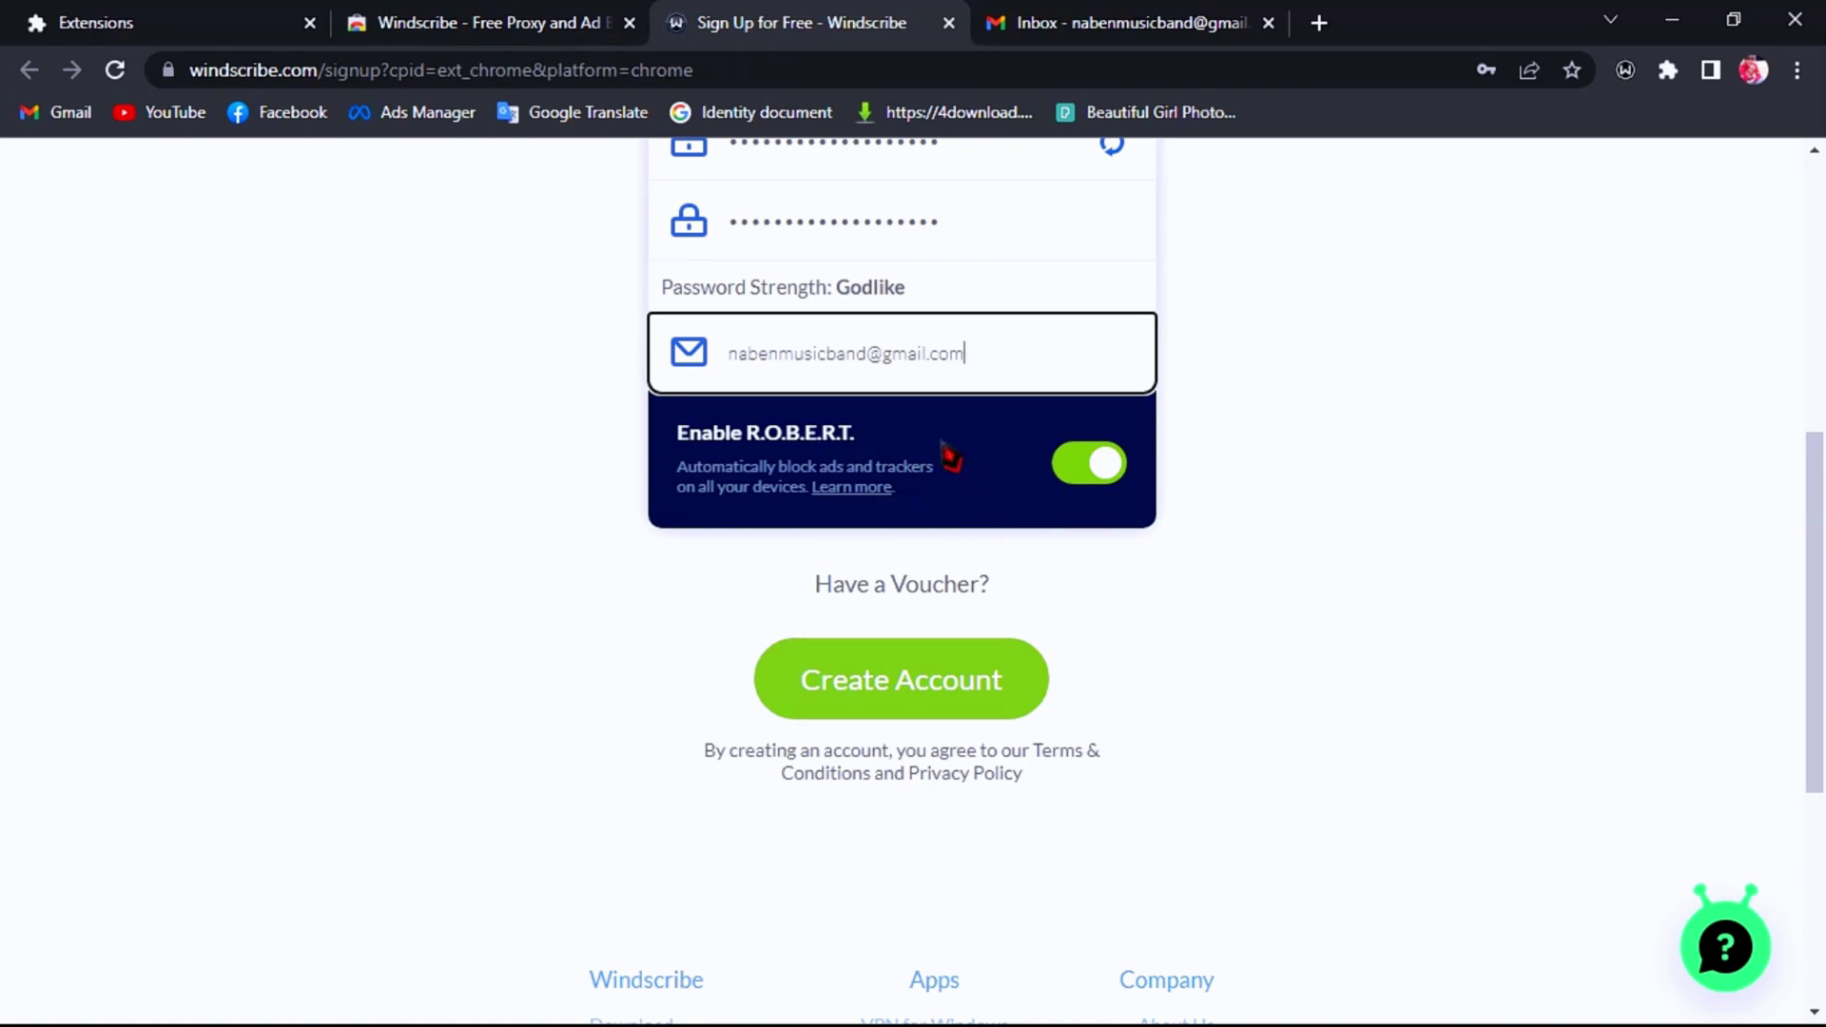
{"action": "scroll", "coordinate": [1132, 638], "scroll_direction": "down", "scroll_amount": 3}
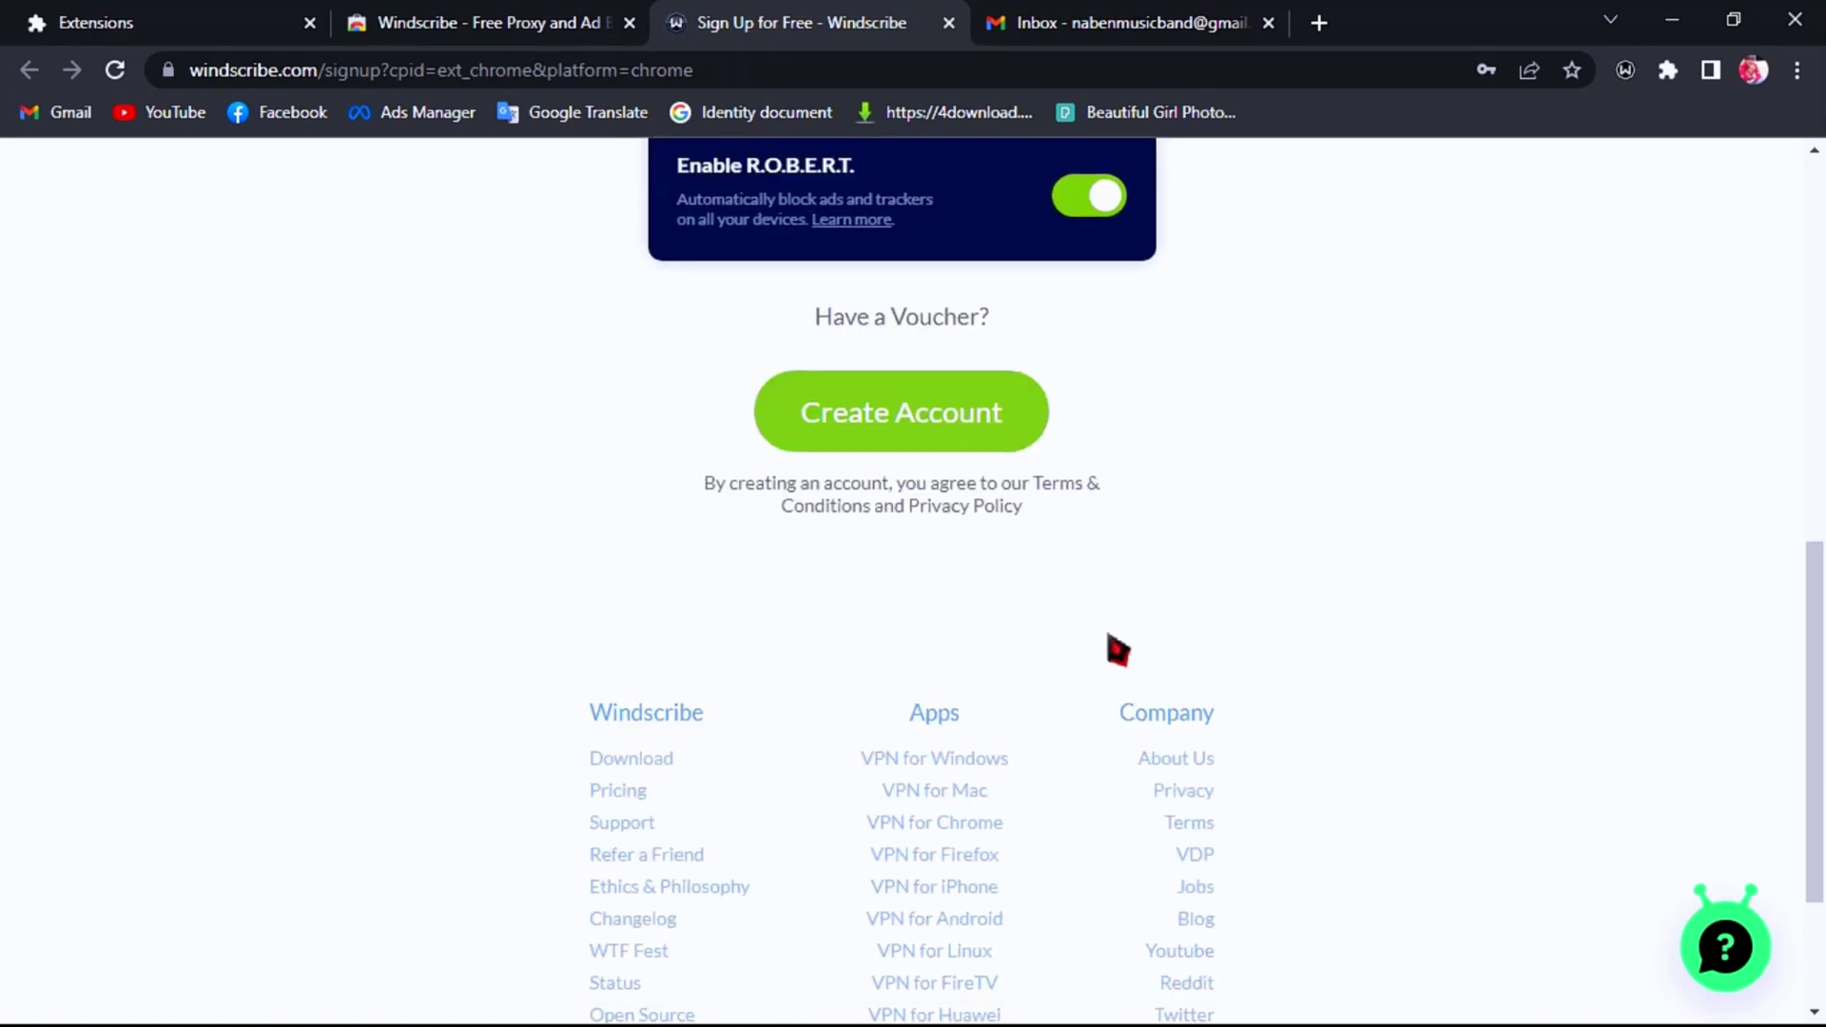
{"action": "scroll", "coordinate": [911, 592], "scroll_direction": "up", "scroll_amount": 4}
{"action": "scroll", "coordinate": [983, 497], "scroll_direction": "up", "scroll_amount": 4}
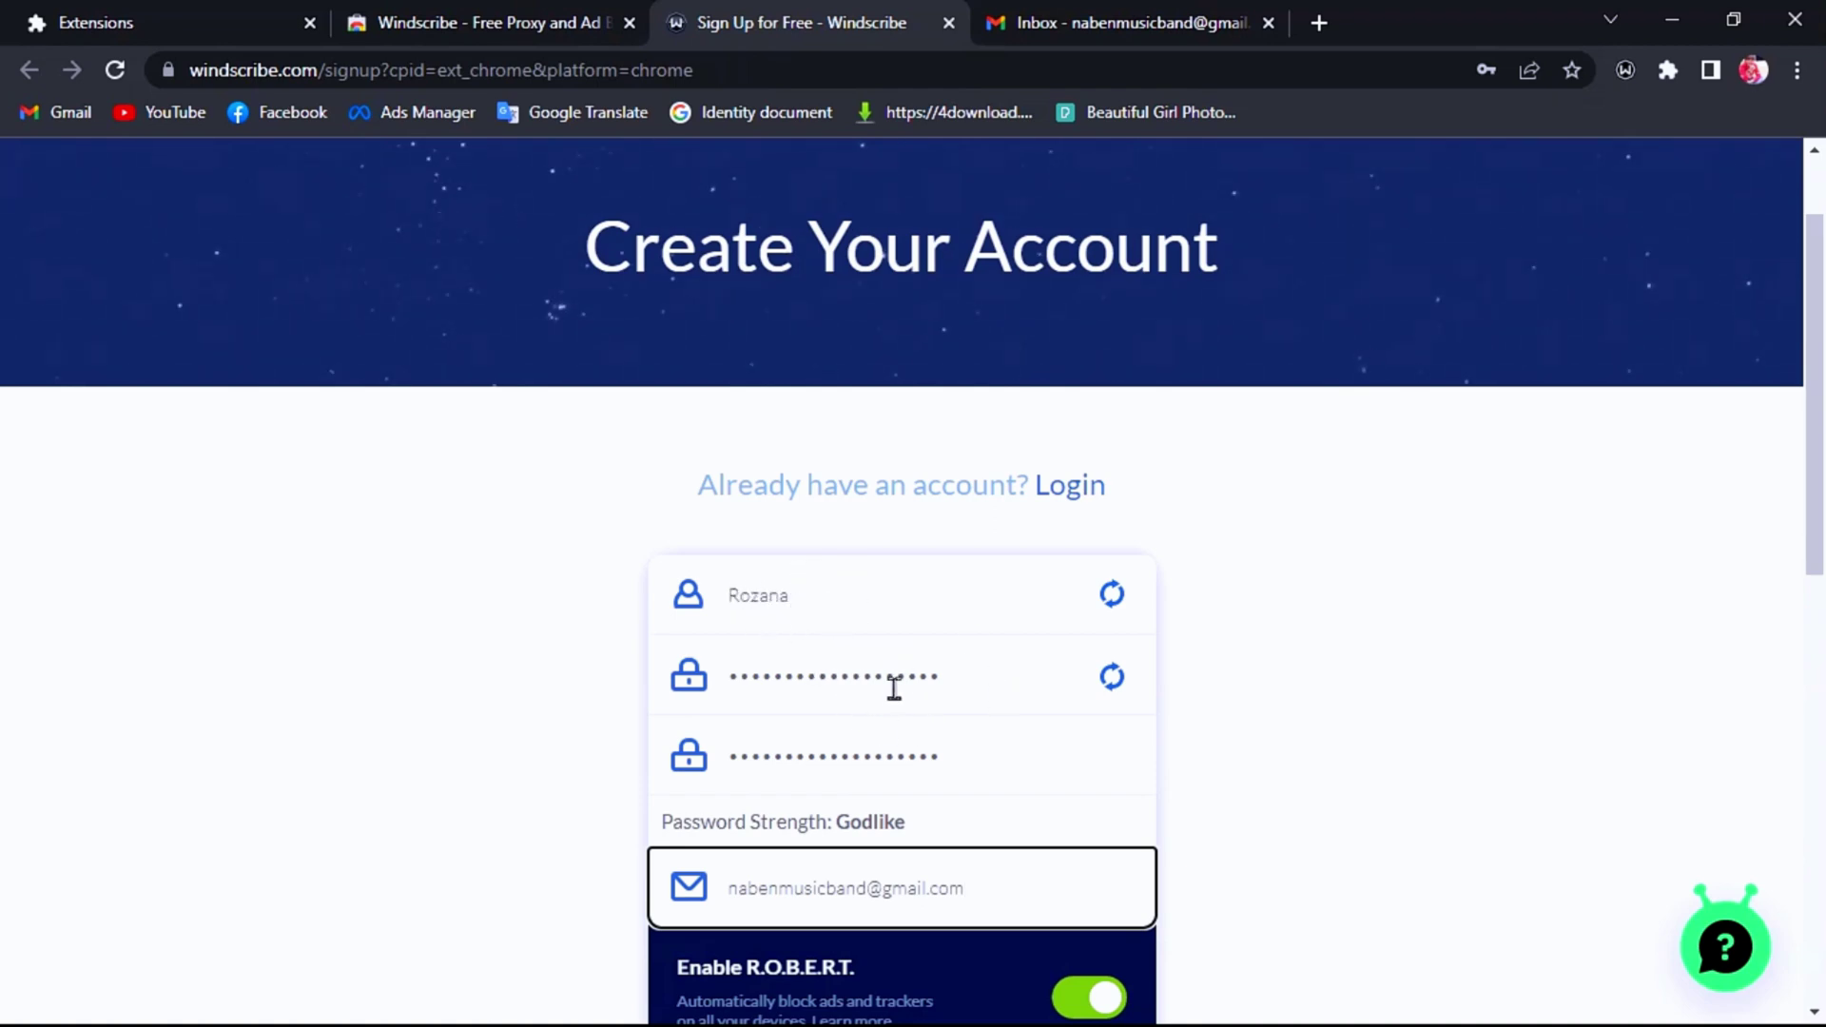
{"action": "scroll", "coordinate": [885, 688], "scroll_direction": "down", "scroll_amount": 1}
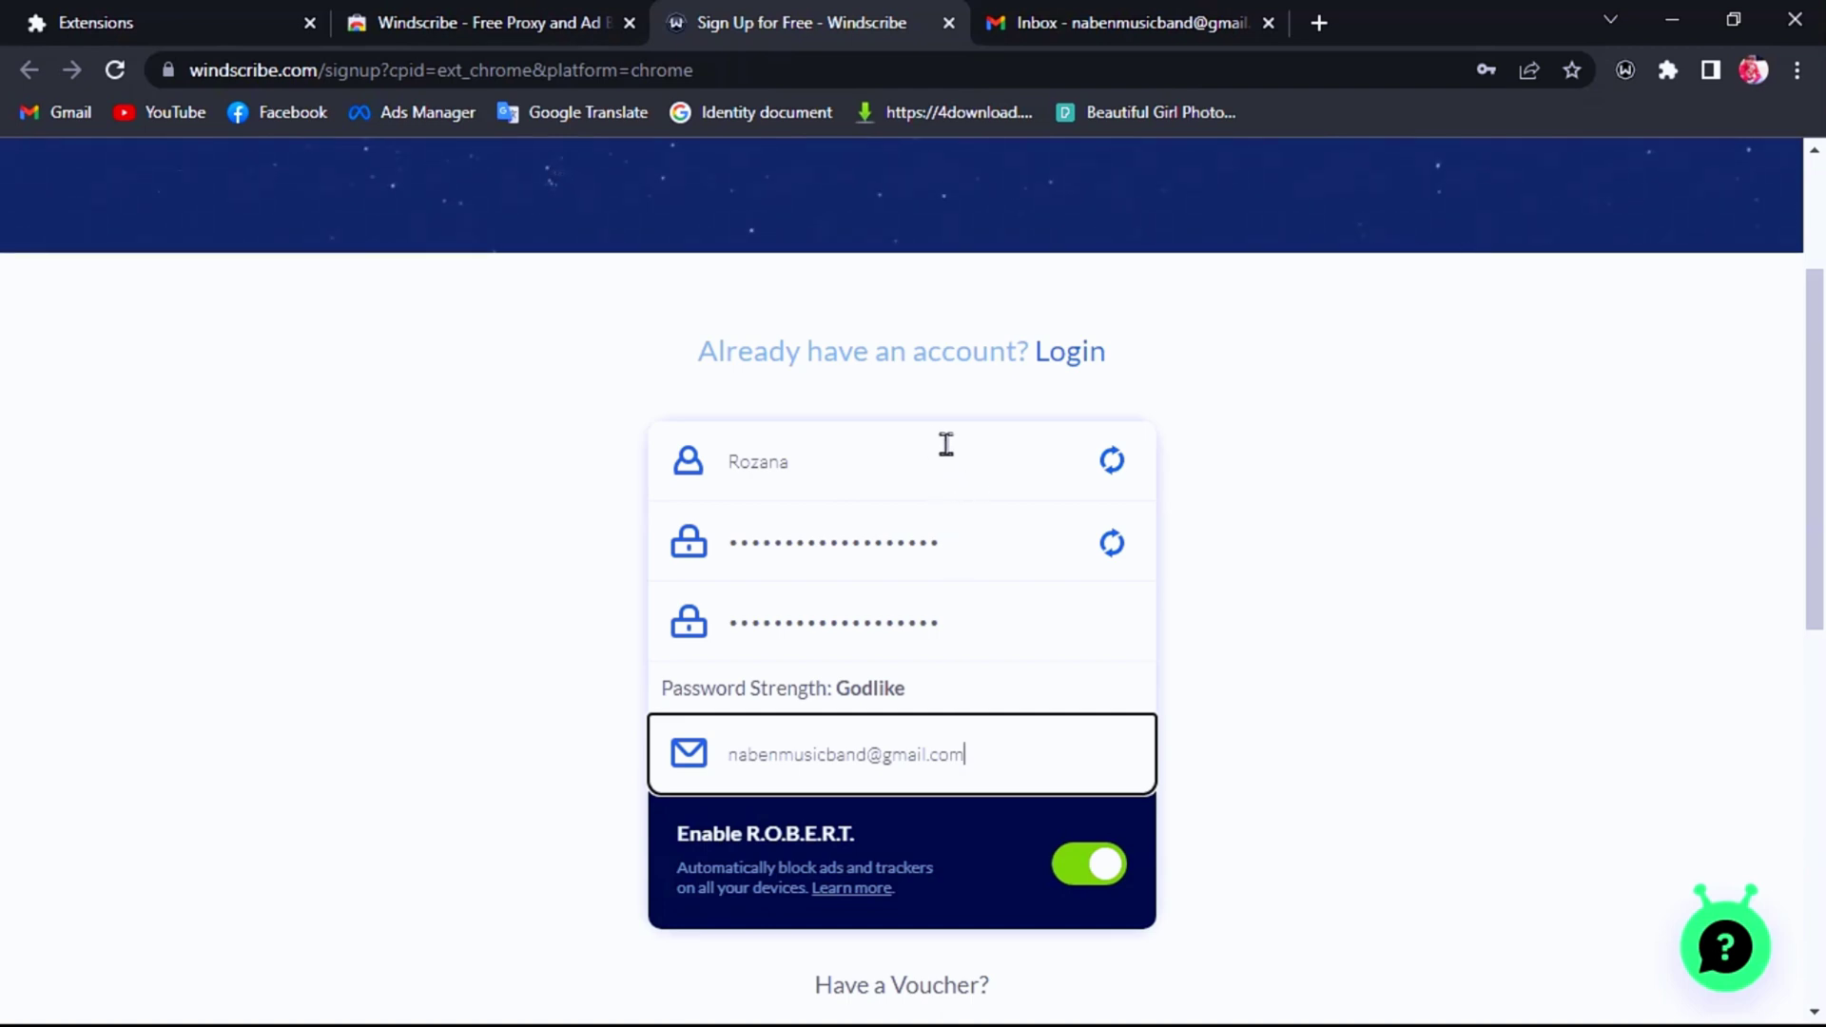
{"action": "scroll", "coordinate": [996, 497], "scroll_direction": "down", "scroll_amount": 1}
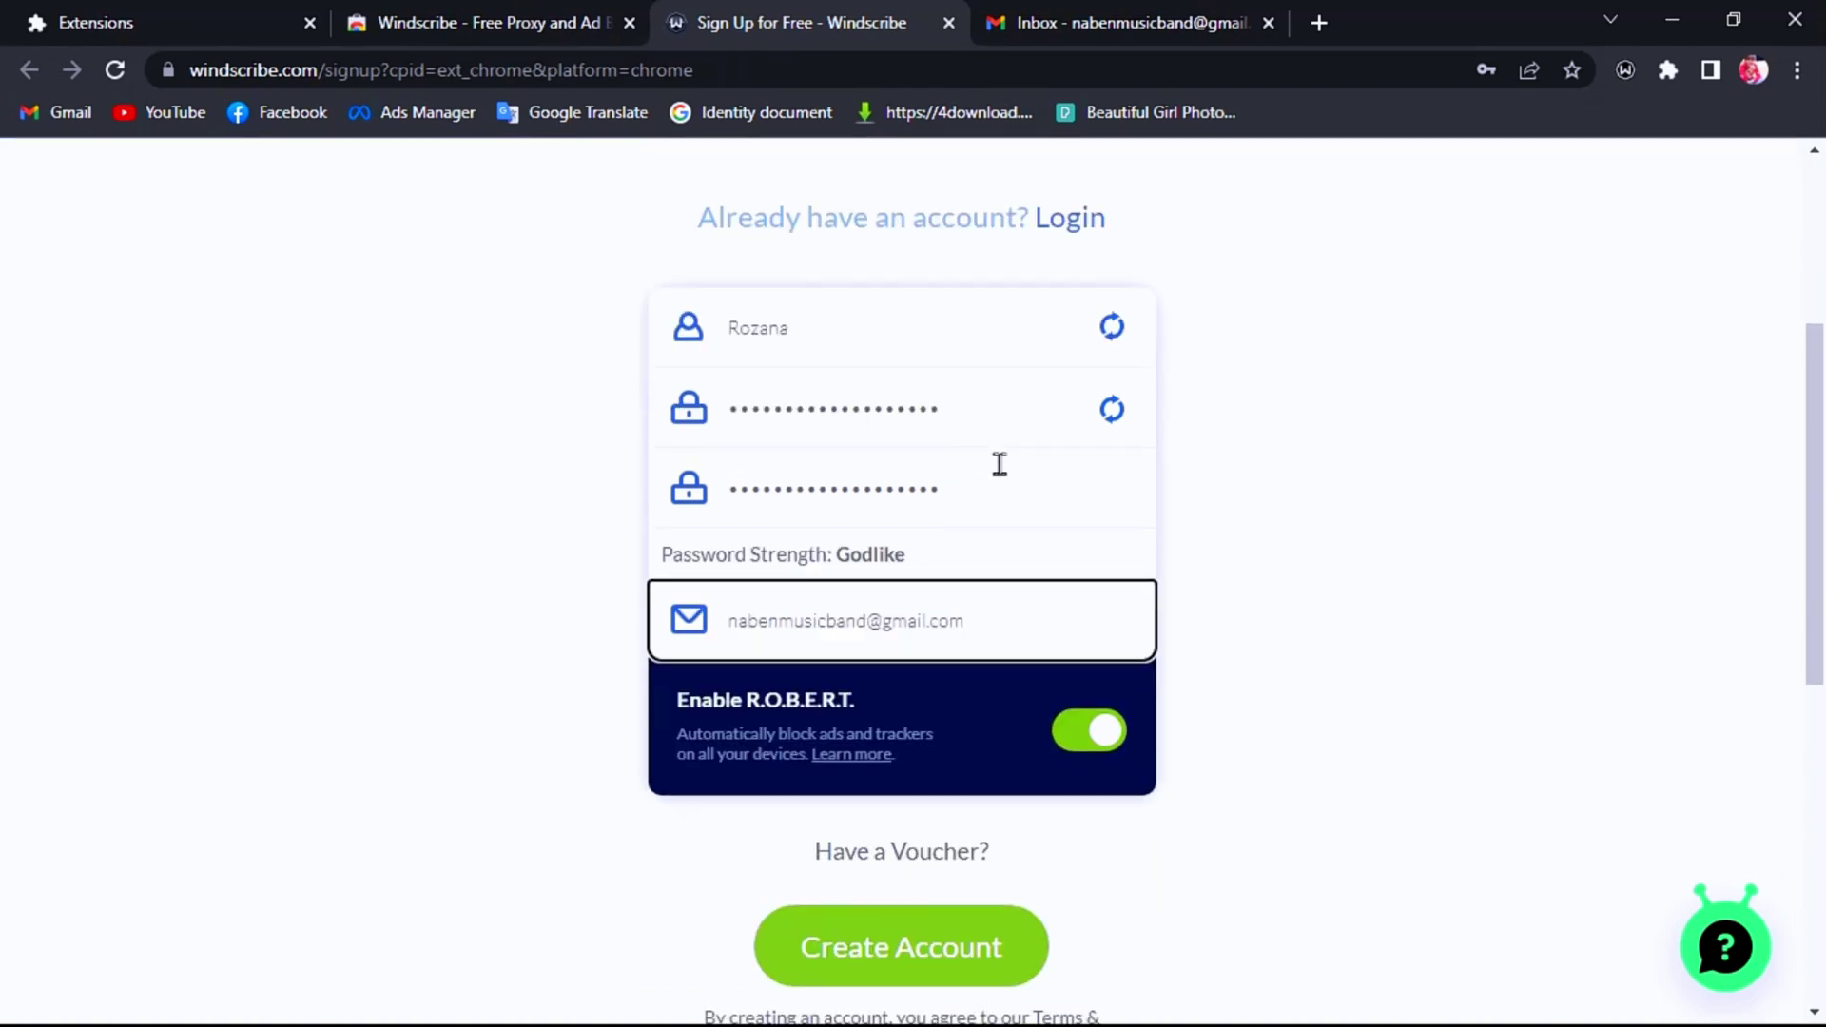
{"action": "scroll", "coordinate": [1001, 488], "scroll_direction": "down", "scroll_amount": 1}
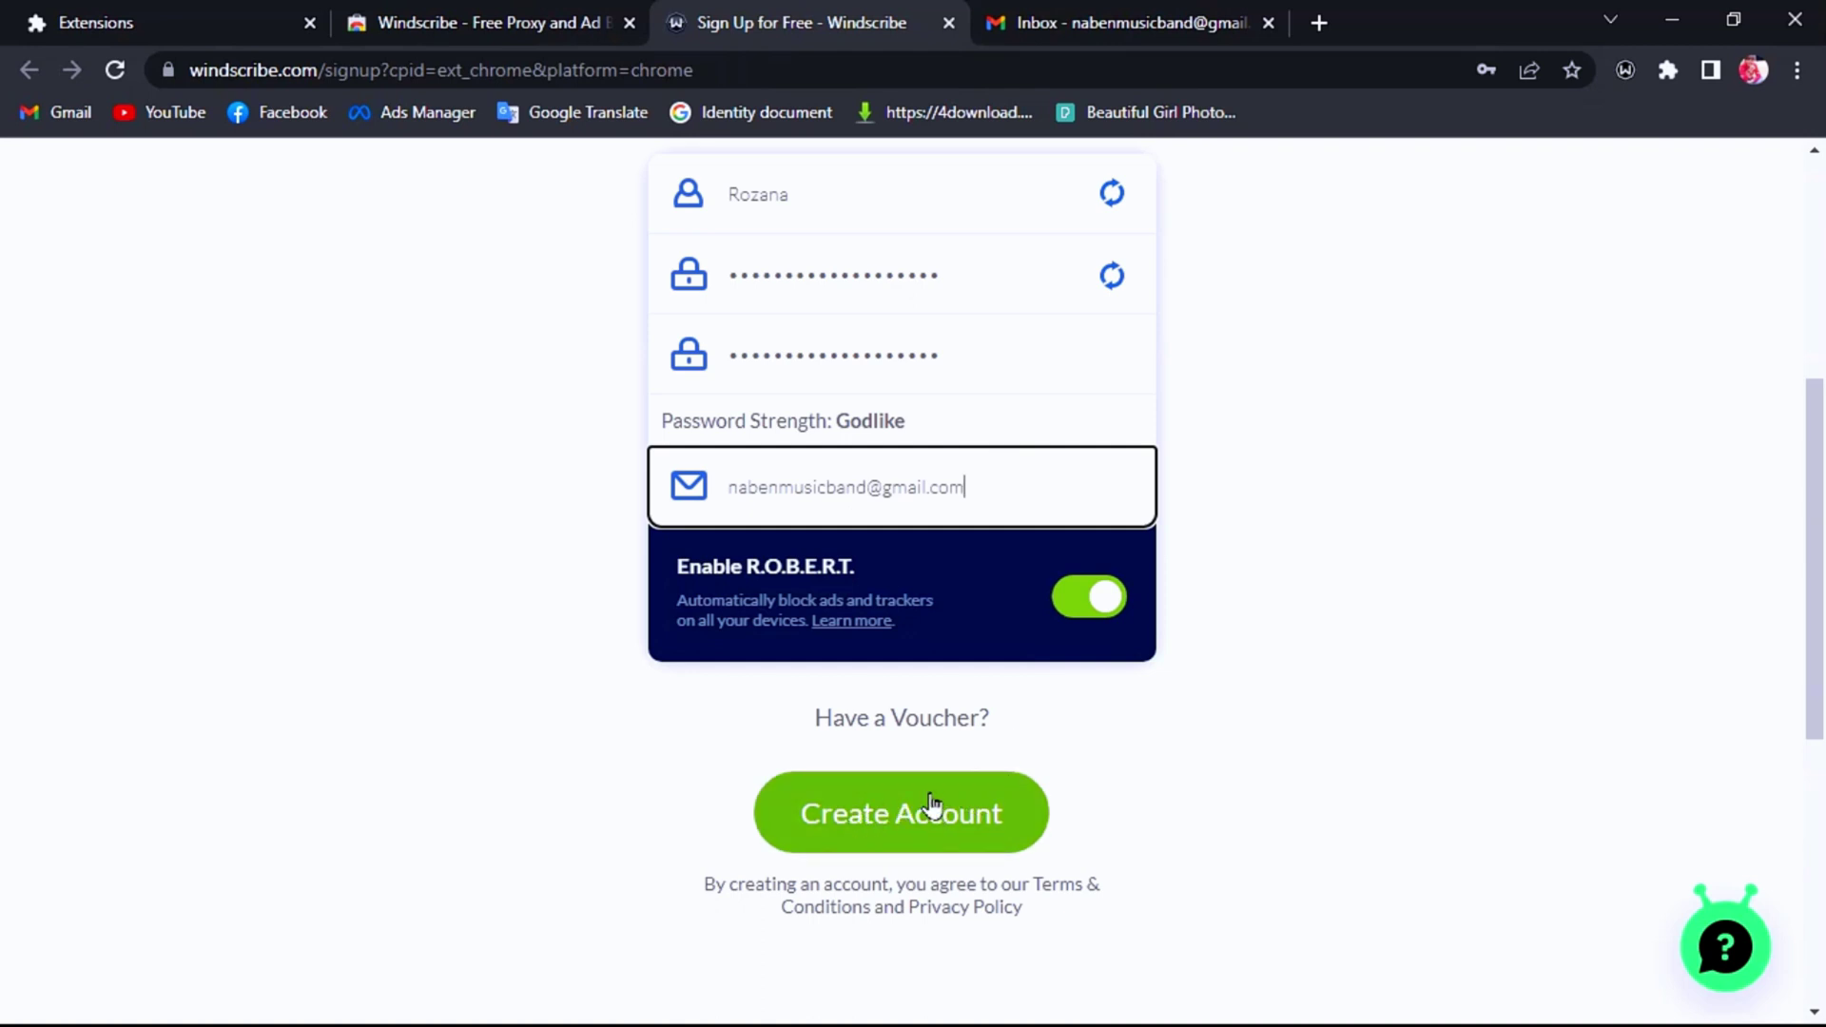
Submit the form, enter the captcha code shown, and submit again.
{"action": "left_click", "coordinate": [970, 806]}
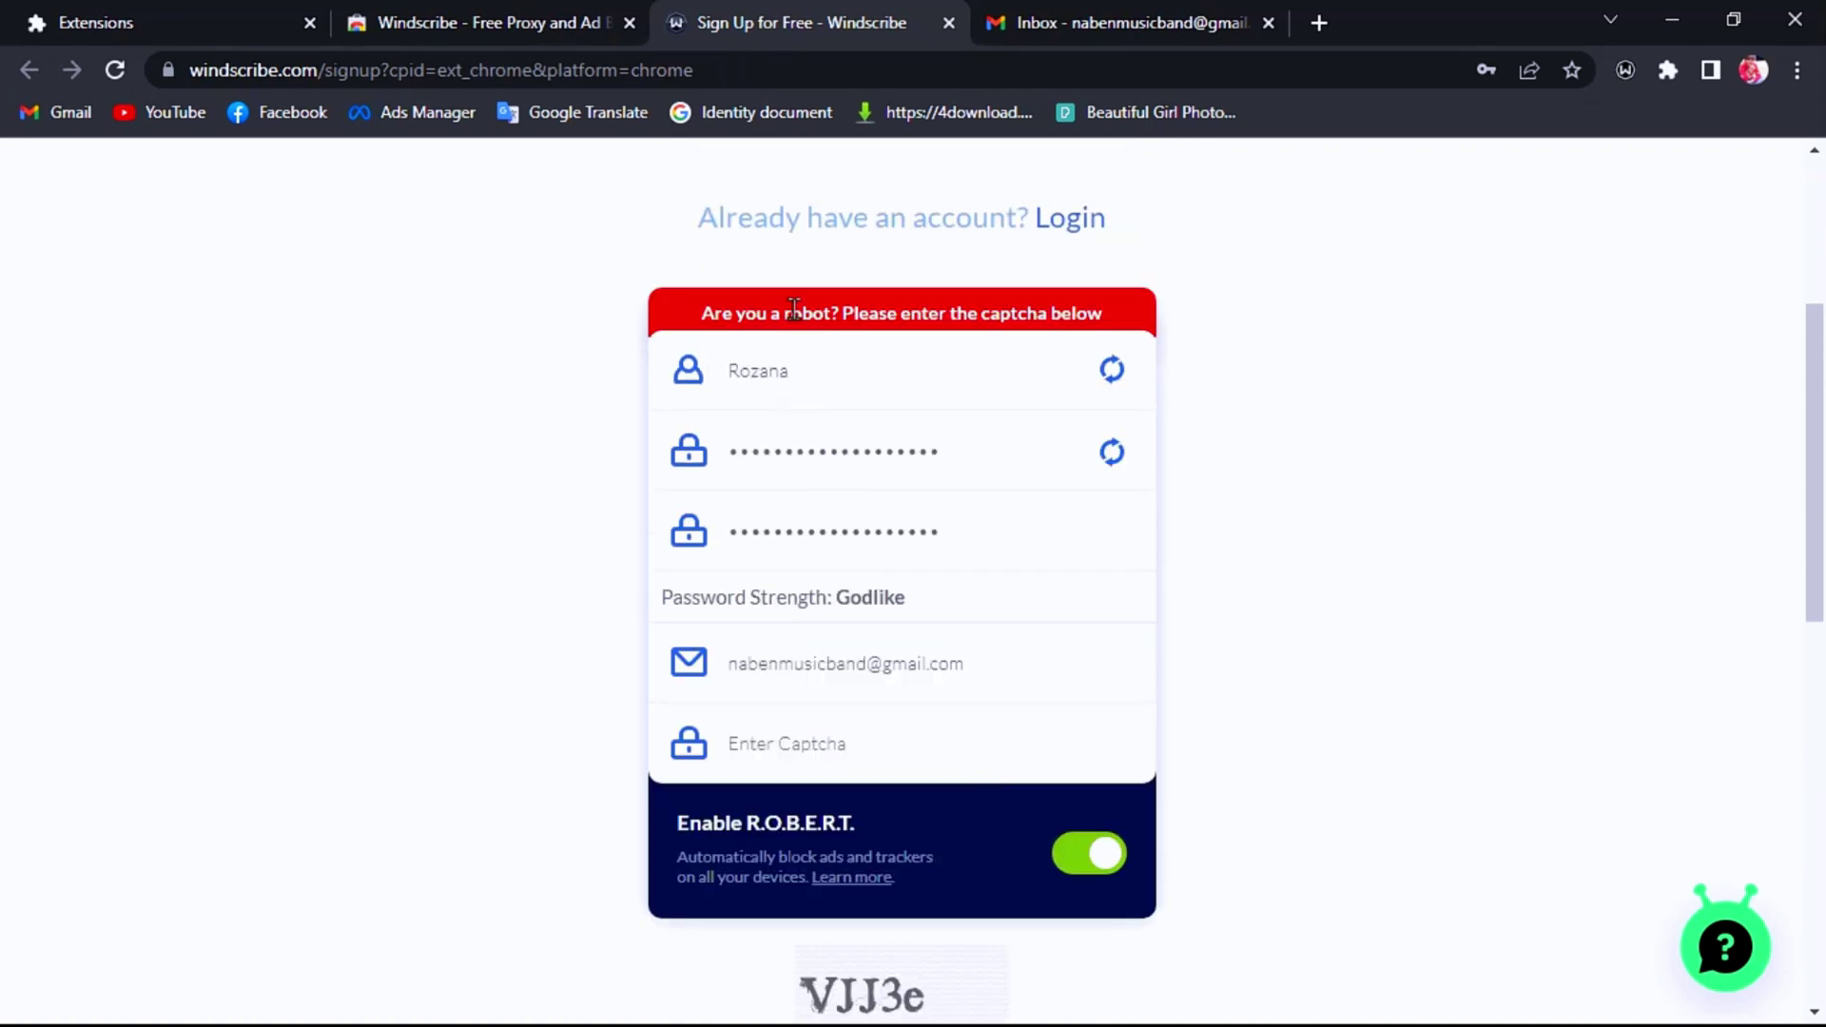
{"action": "scroll", "coordinate": [979, 517], "scroll_direction": "down", "scroll_amount": 3}
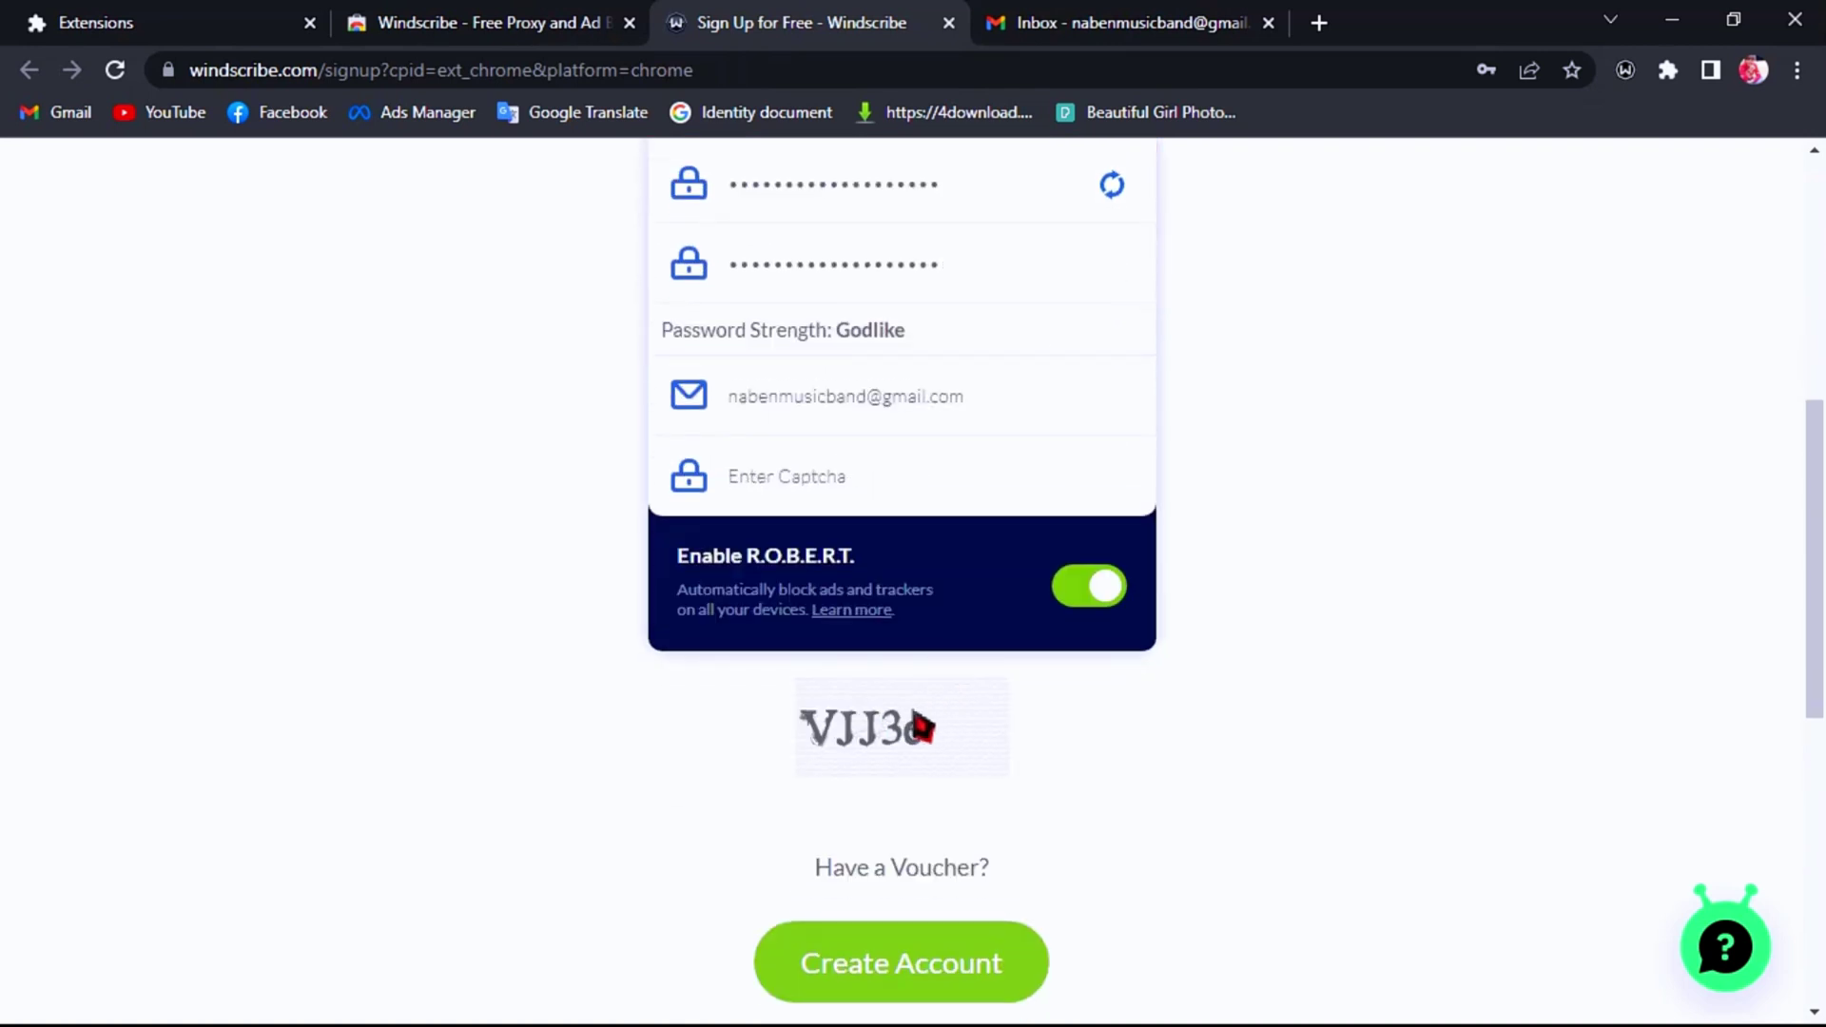
{"action": "scroll", "coordinate": [951, 732], "scroll_direction": "down", "scroll_amount": 1}
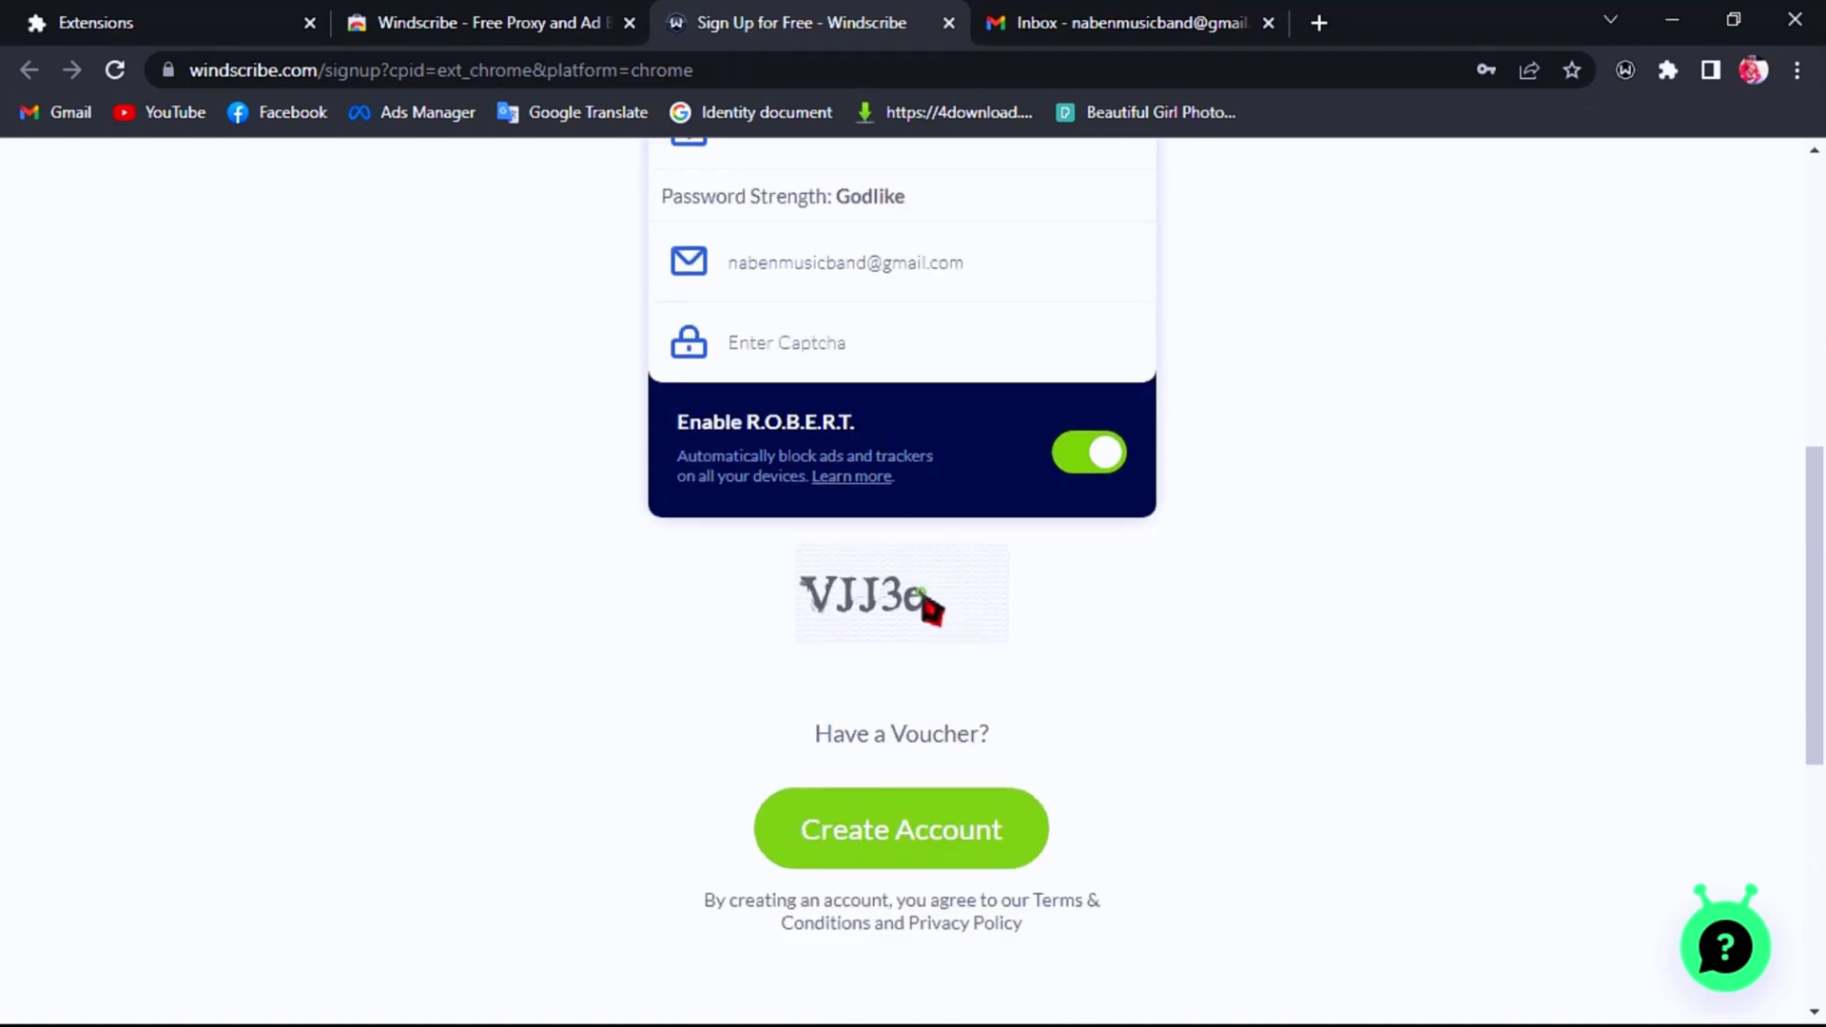
{"action": "left_click", "coordinate": [837, 345]}
{"action": "type", "text": "VJJ3e"}
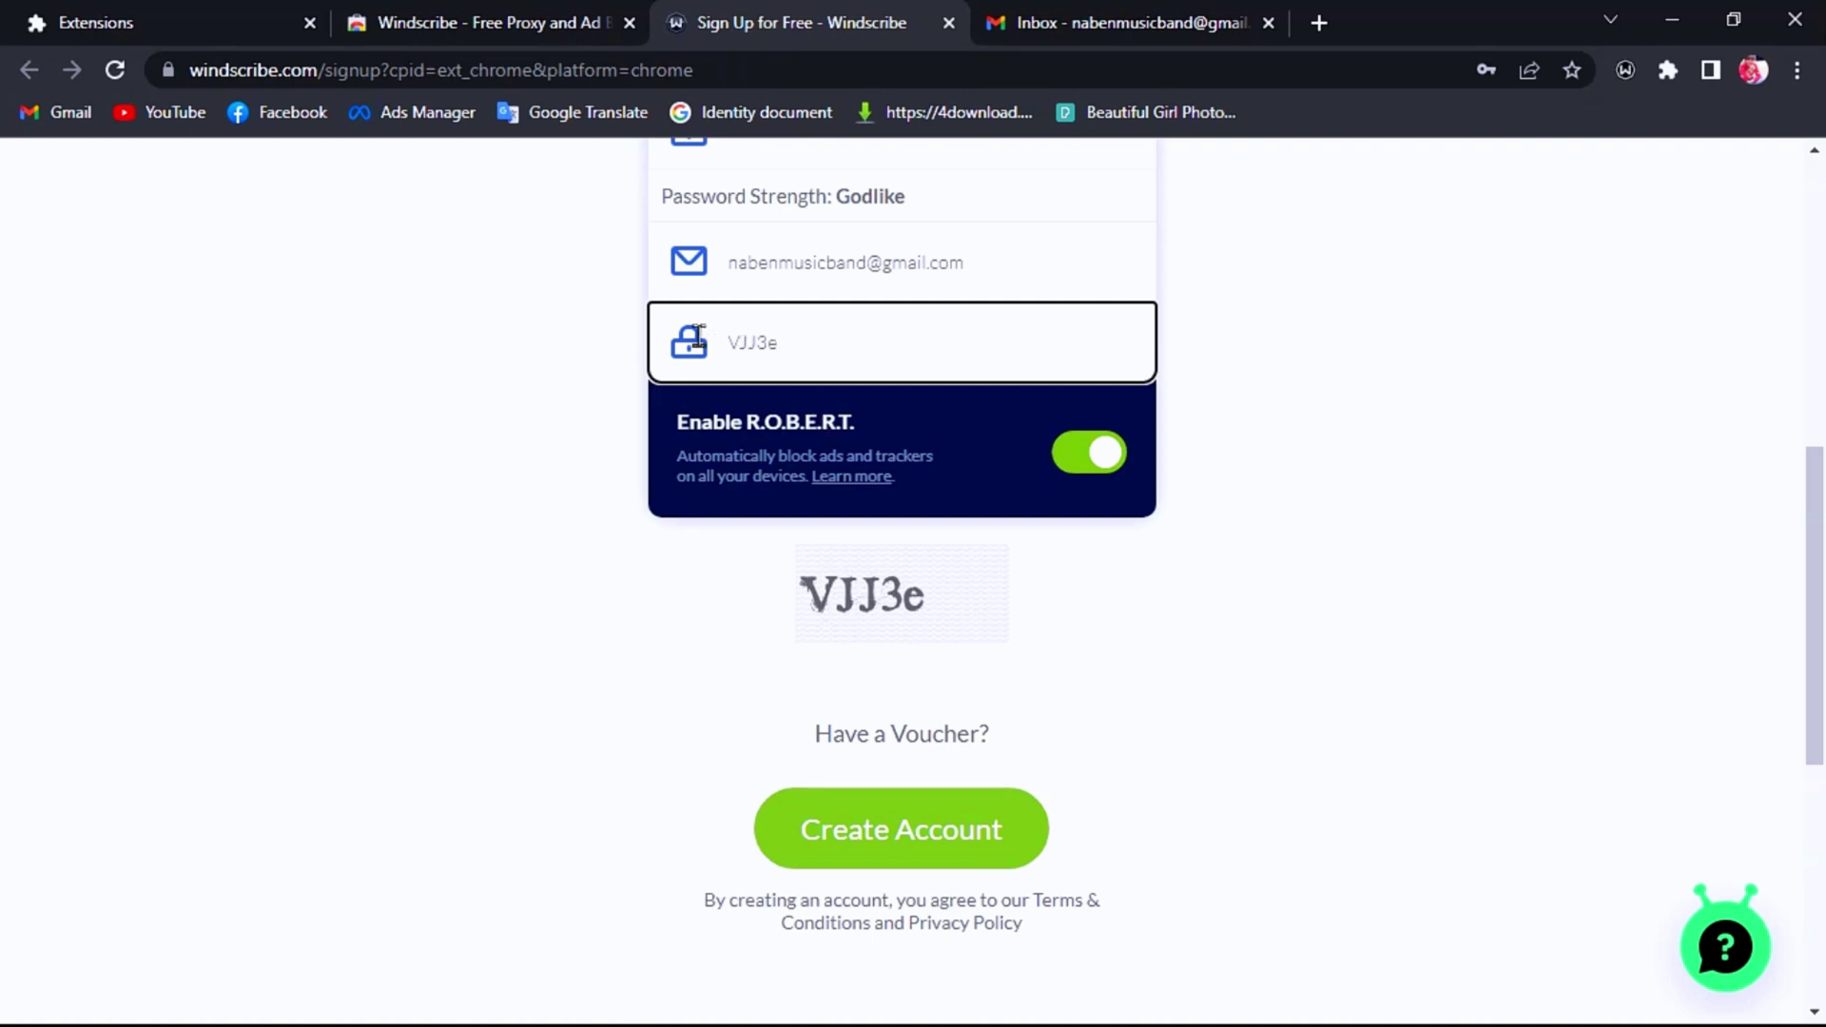
{"action": "left_click_drag", "start_coordinate": [795, 347], "coordinate": [721, 345]}
{"action": "left_click", "coordinate": [894, 324]}
{"action": "left_click", "coordinate": [933, 840]}
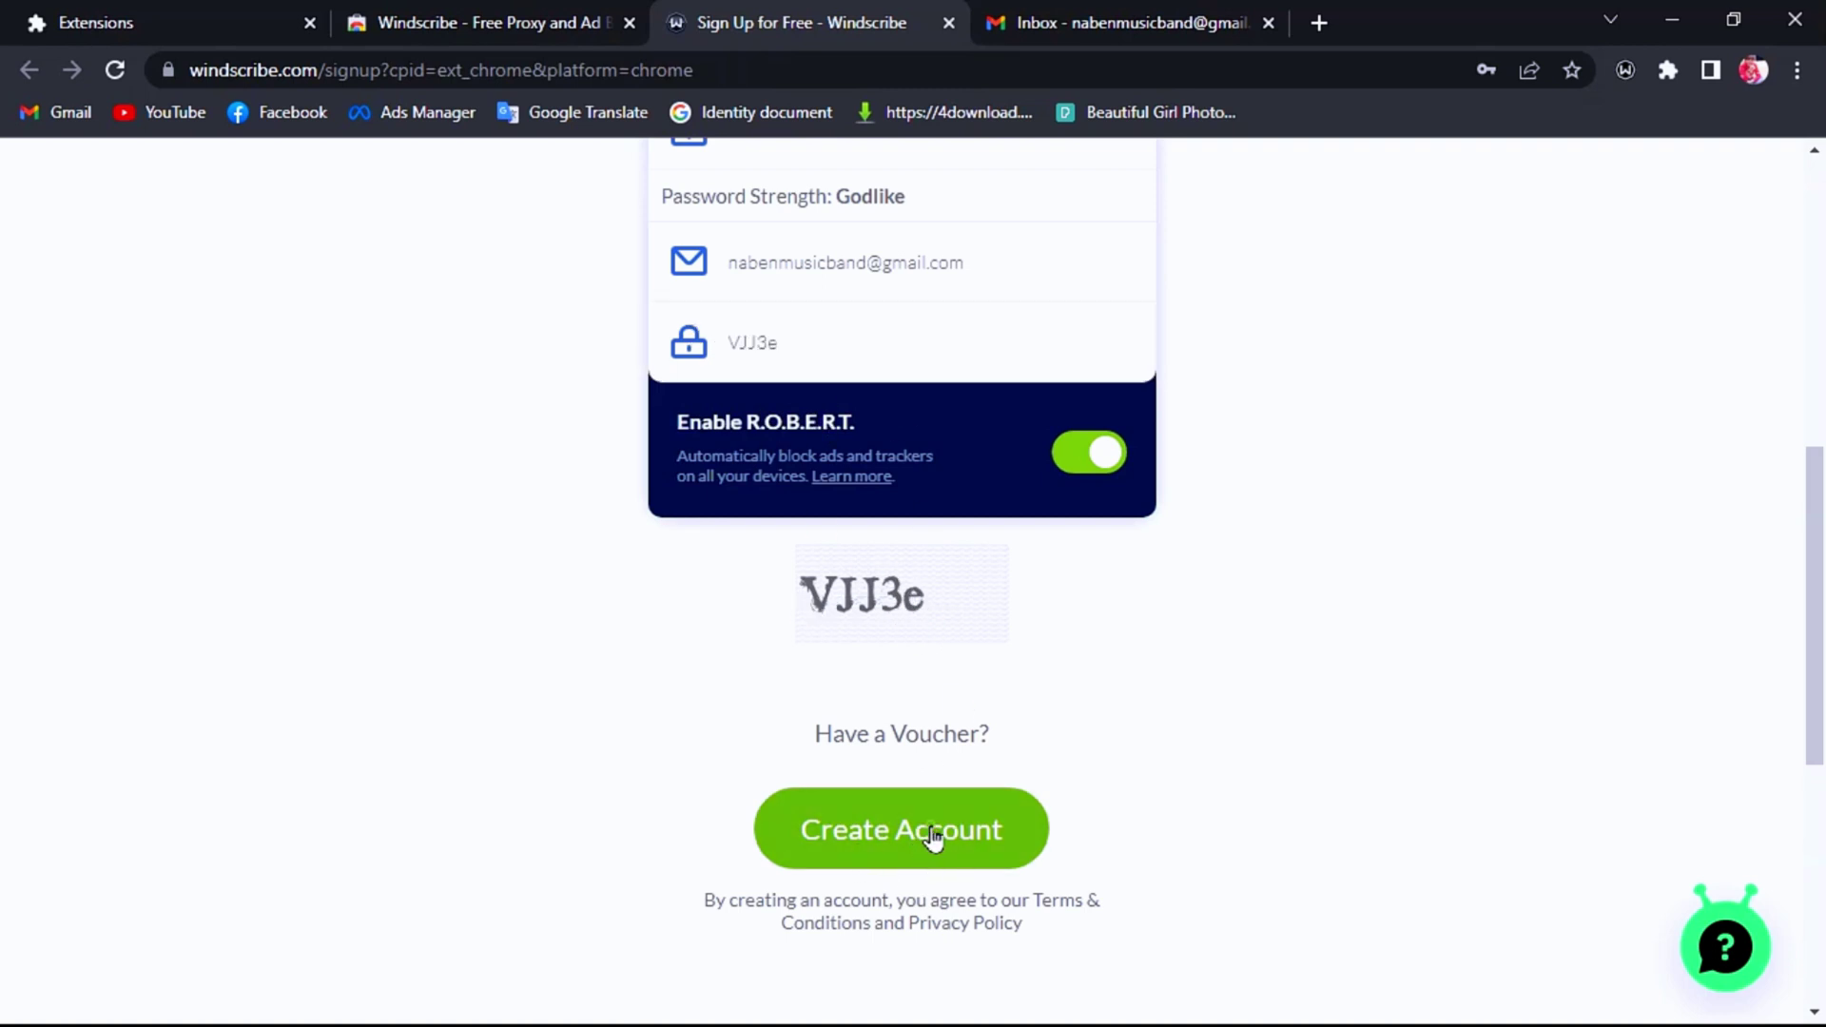
Append digits to the taken username to make it unique and resubmit the signup.
{"action": "scroll", "coordinate": [1063, 666], "scroll_direction": "down", "scroll_amount": 1}
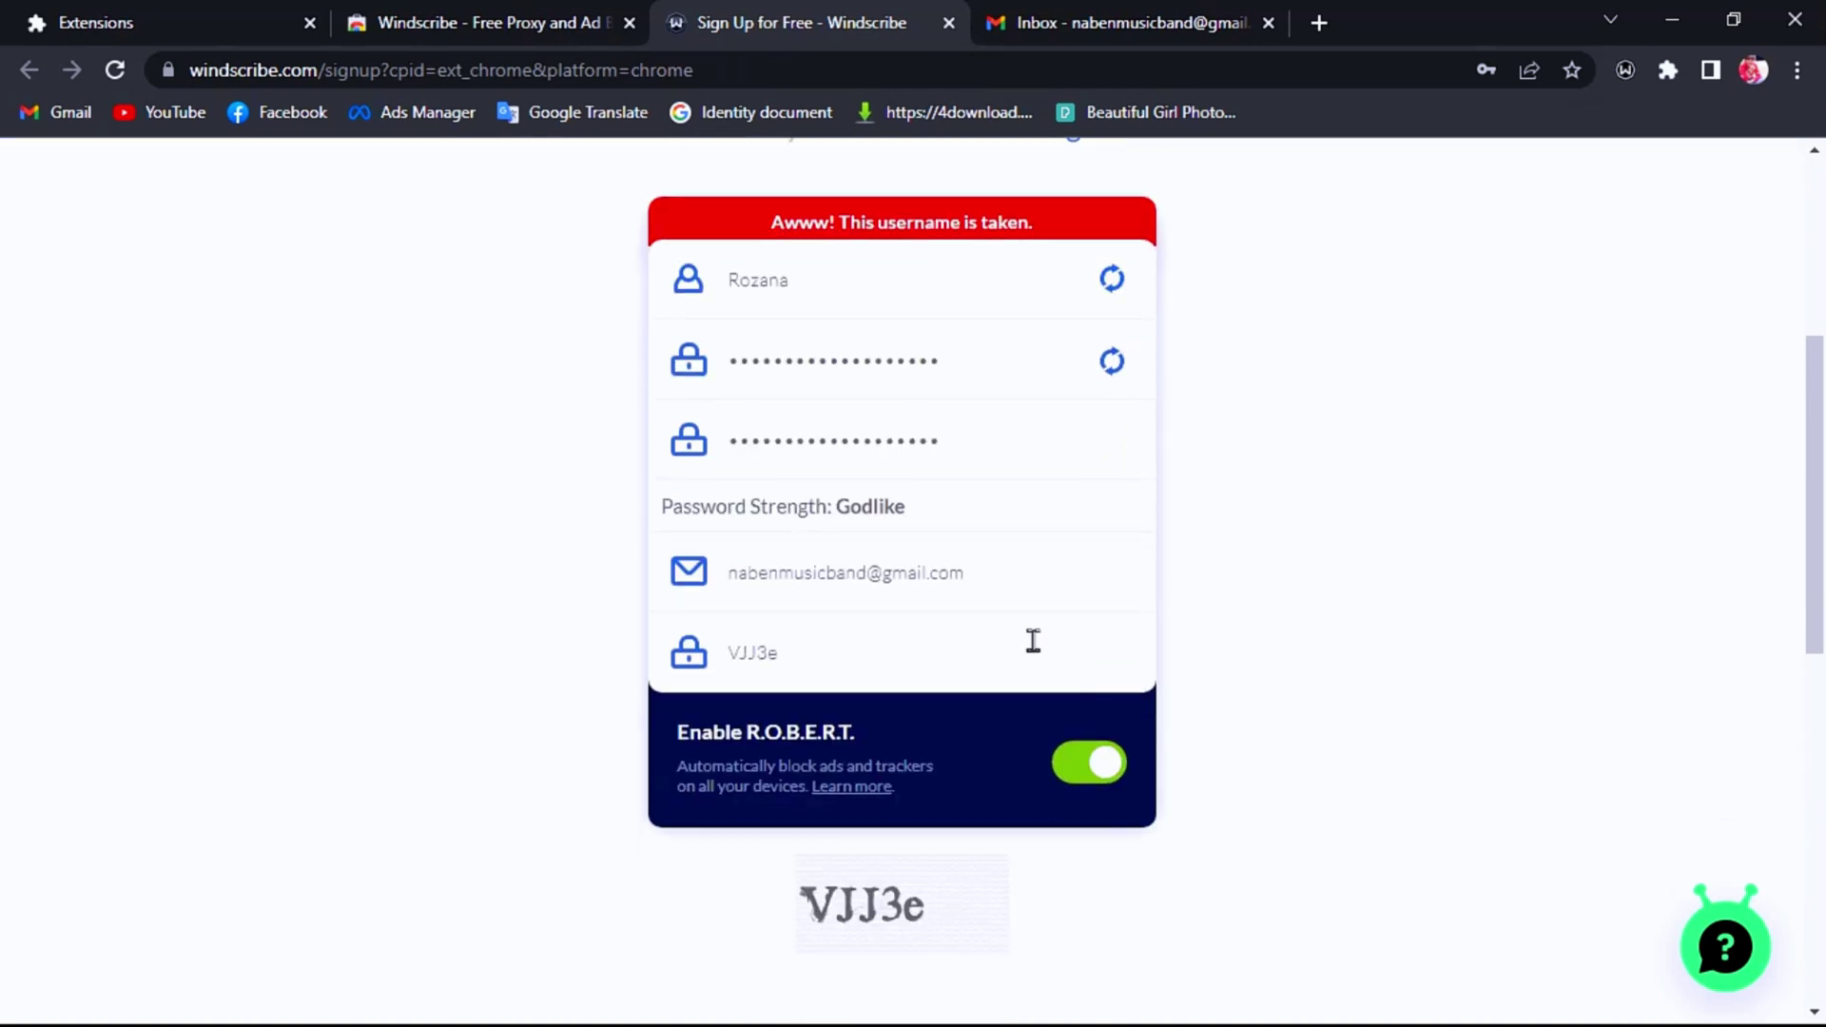
{"action": "left_click_drag", "start_coordinate": [1046, 226], "coordinate": [814, 223]}
{"action": "left_click", "coordinate": [799, 286]}
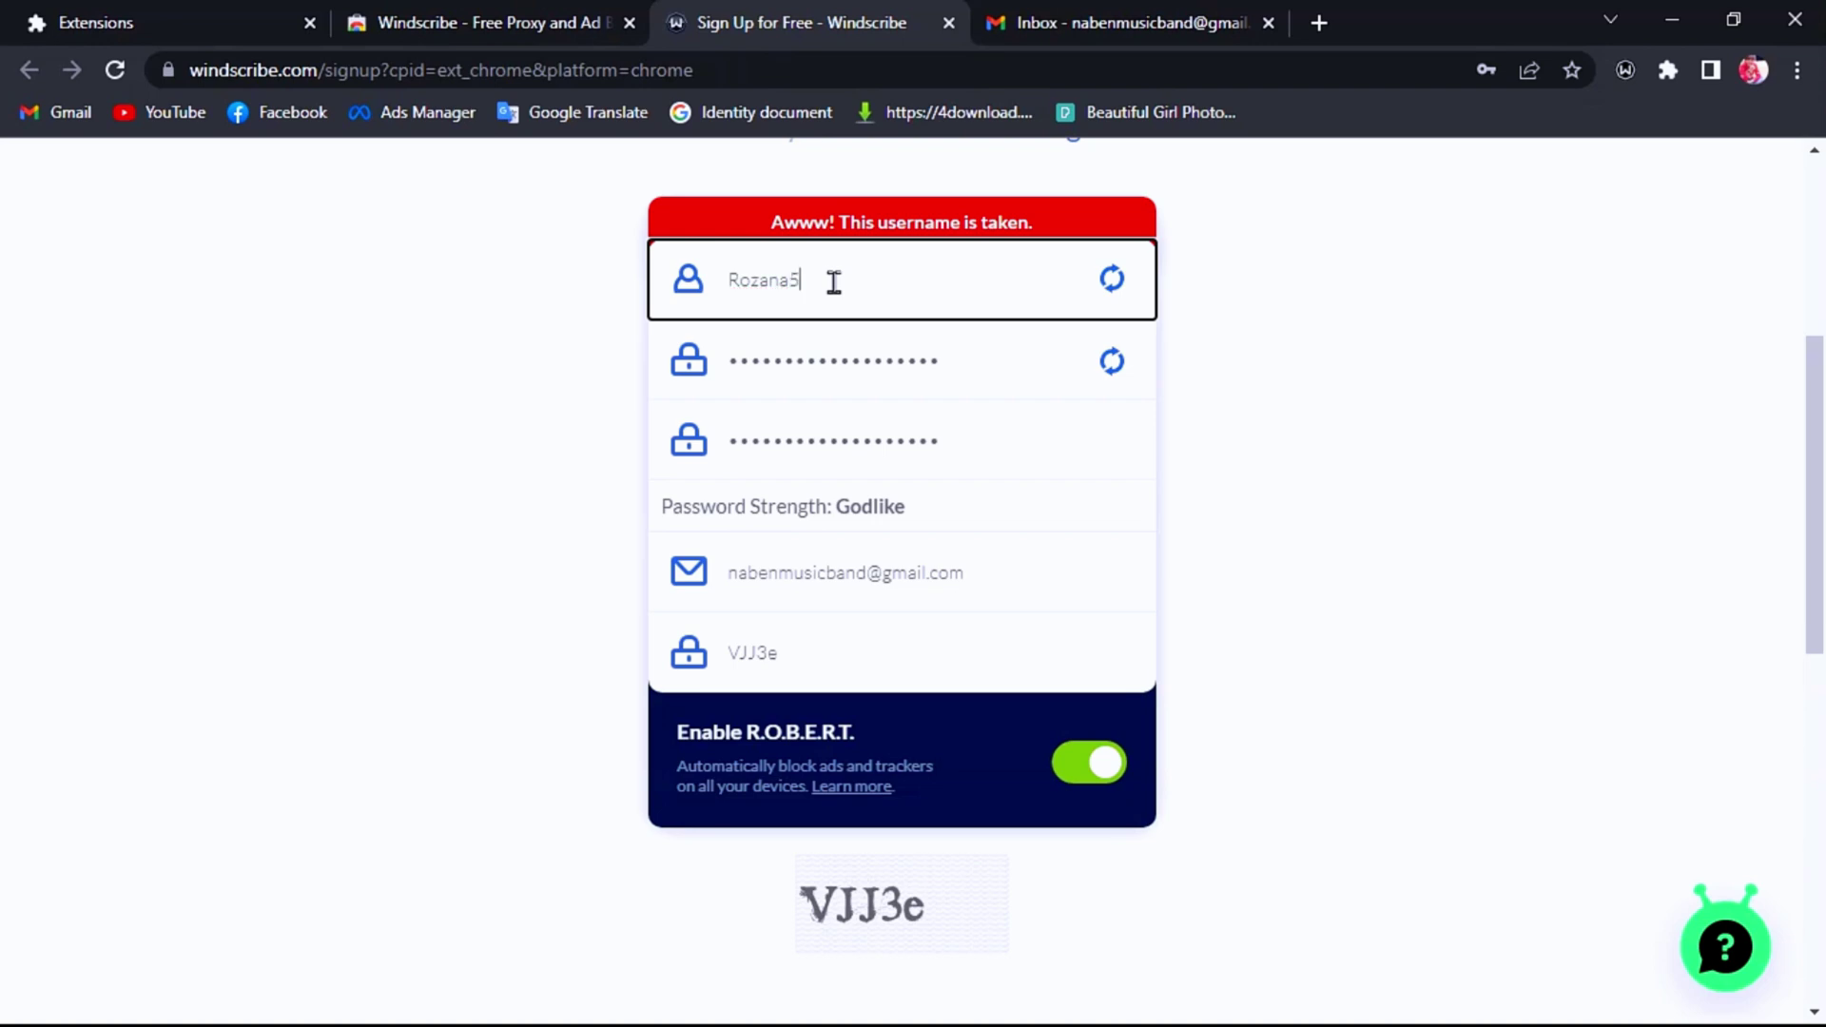
{"action": "left_click_drag", "start_coordinate": [833, 282], "coordinate": [709, 275]}
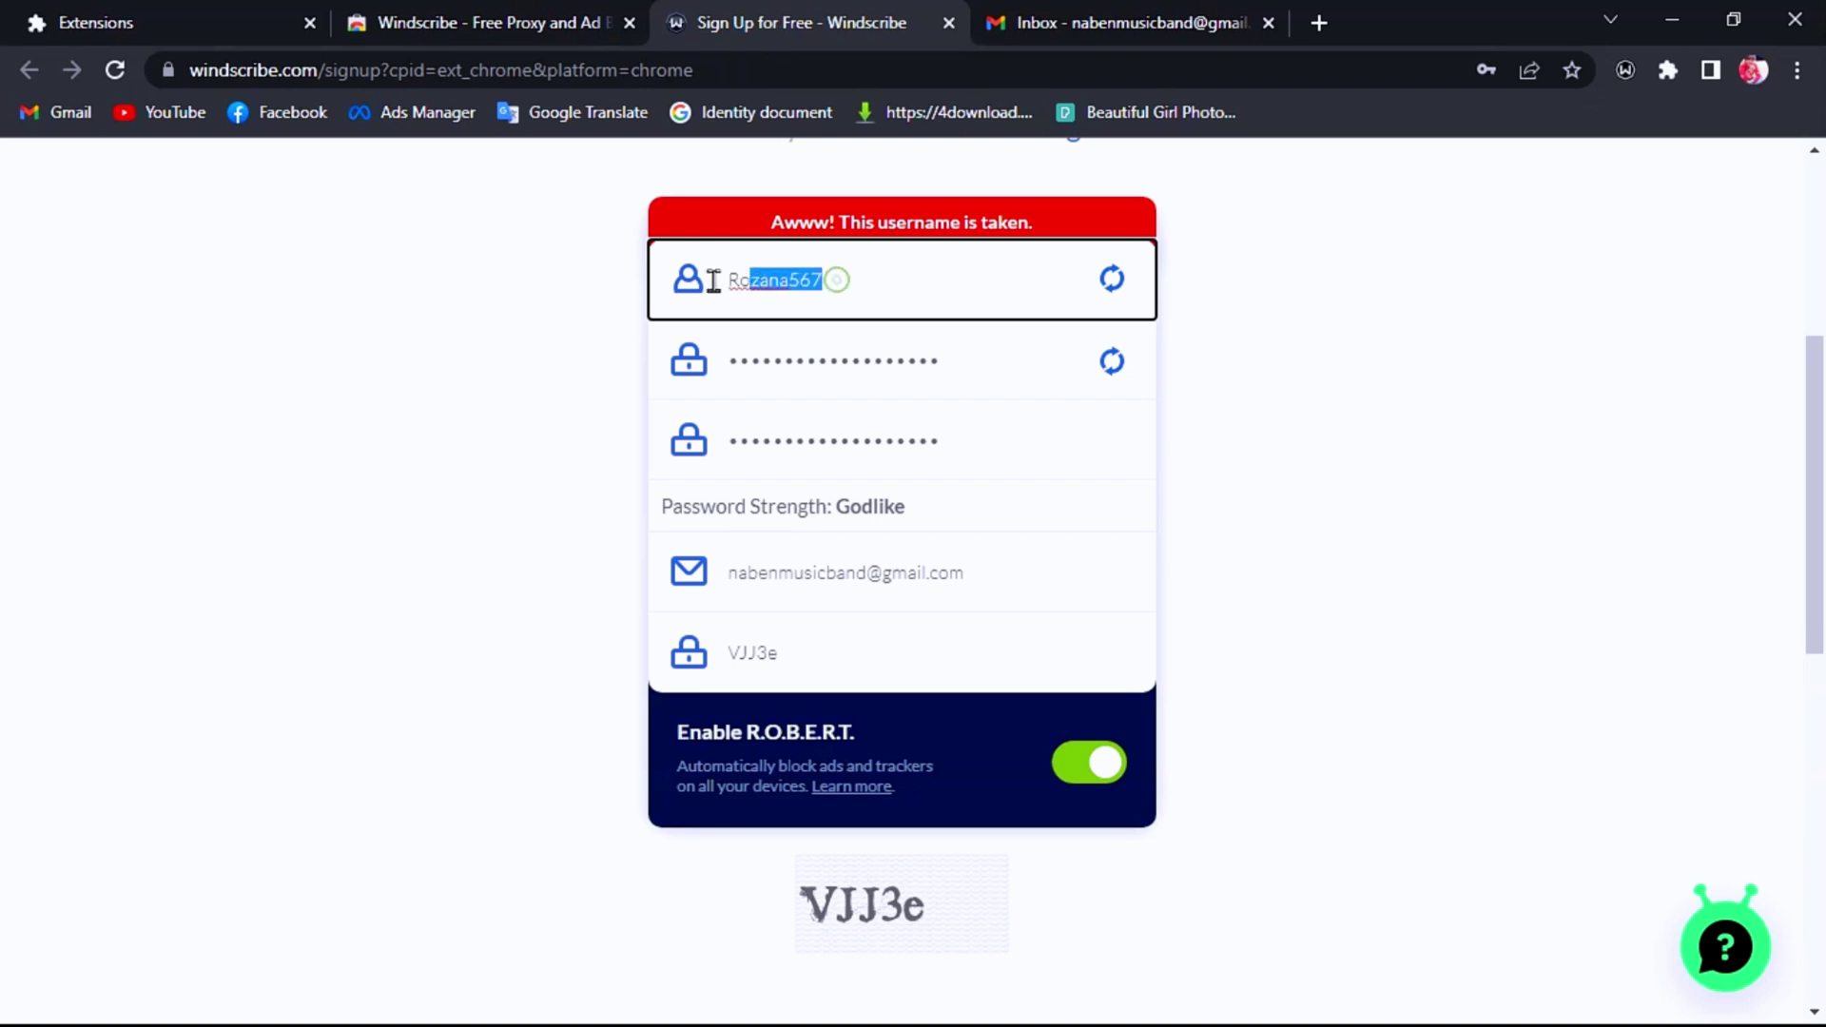
{"action": "left_click", "coordinate": [909, 285]}
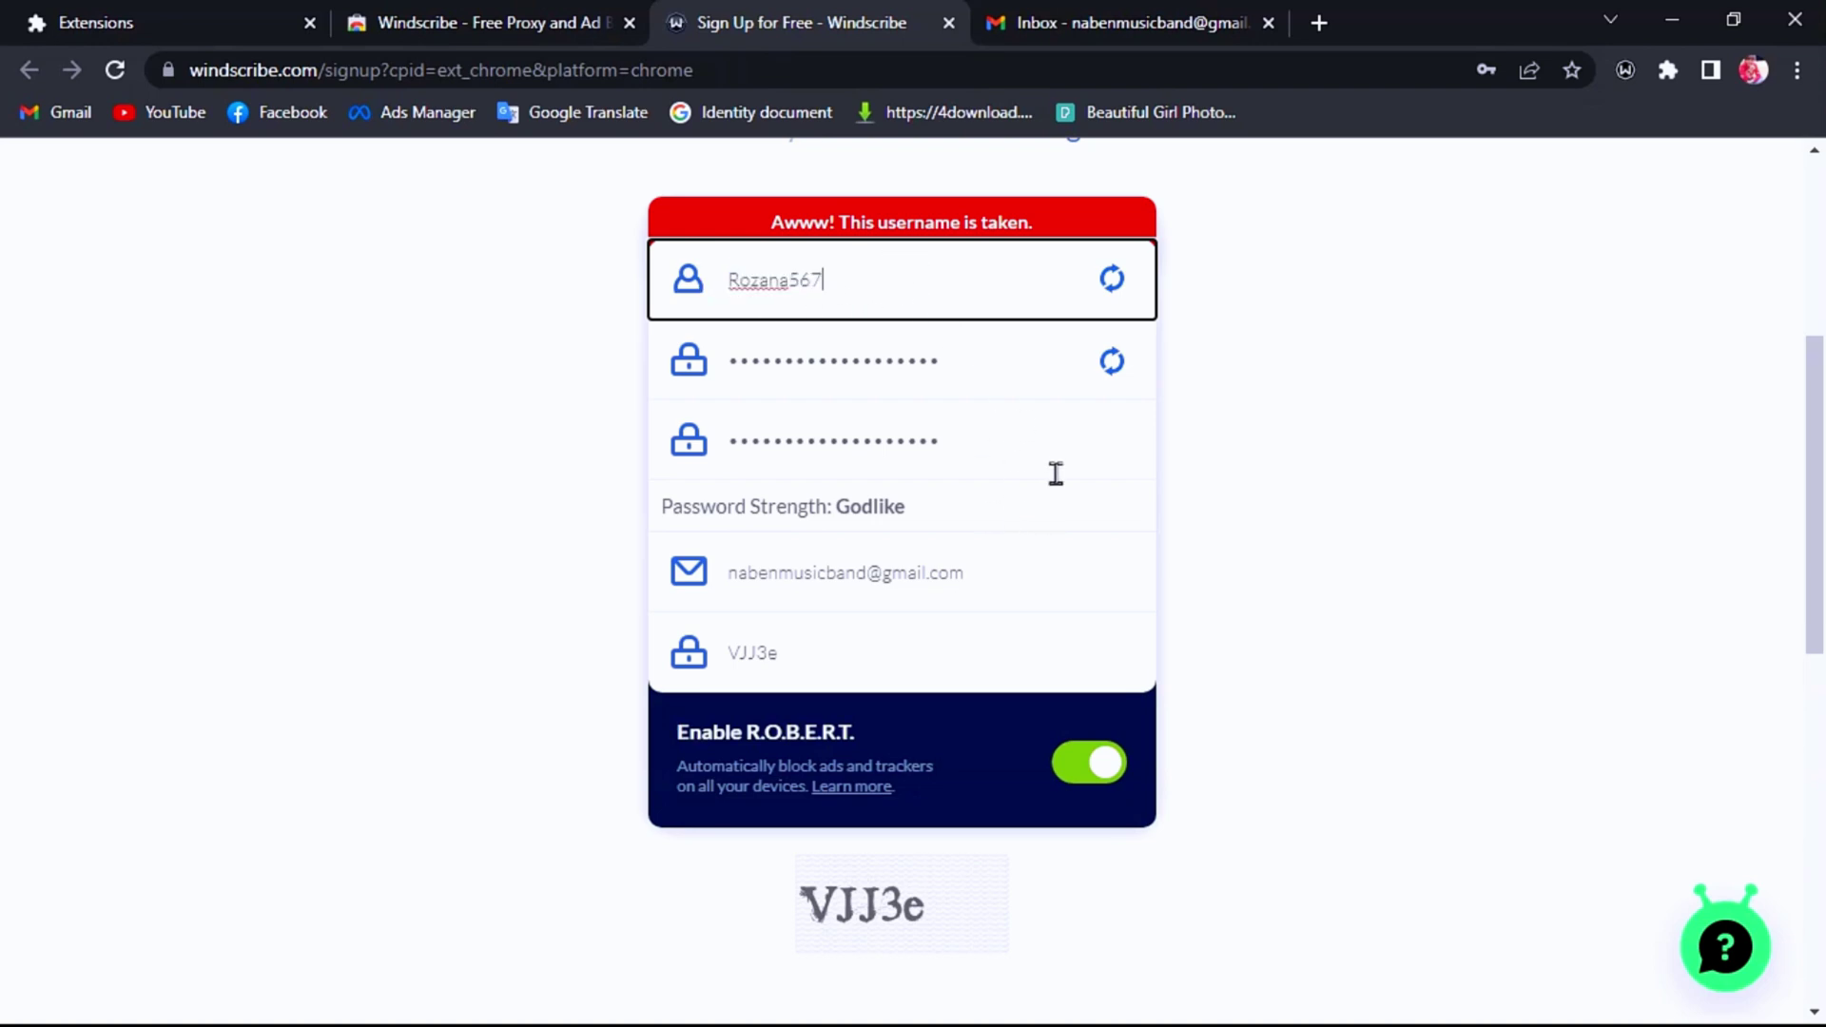
{"action": "scroll", "coordinate": [1052, 458], "scroll_direction": "down", "scroll_amount": 4}
{"action": "left_click", "coordinate": [897, 738]}
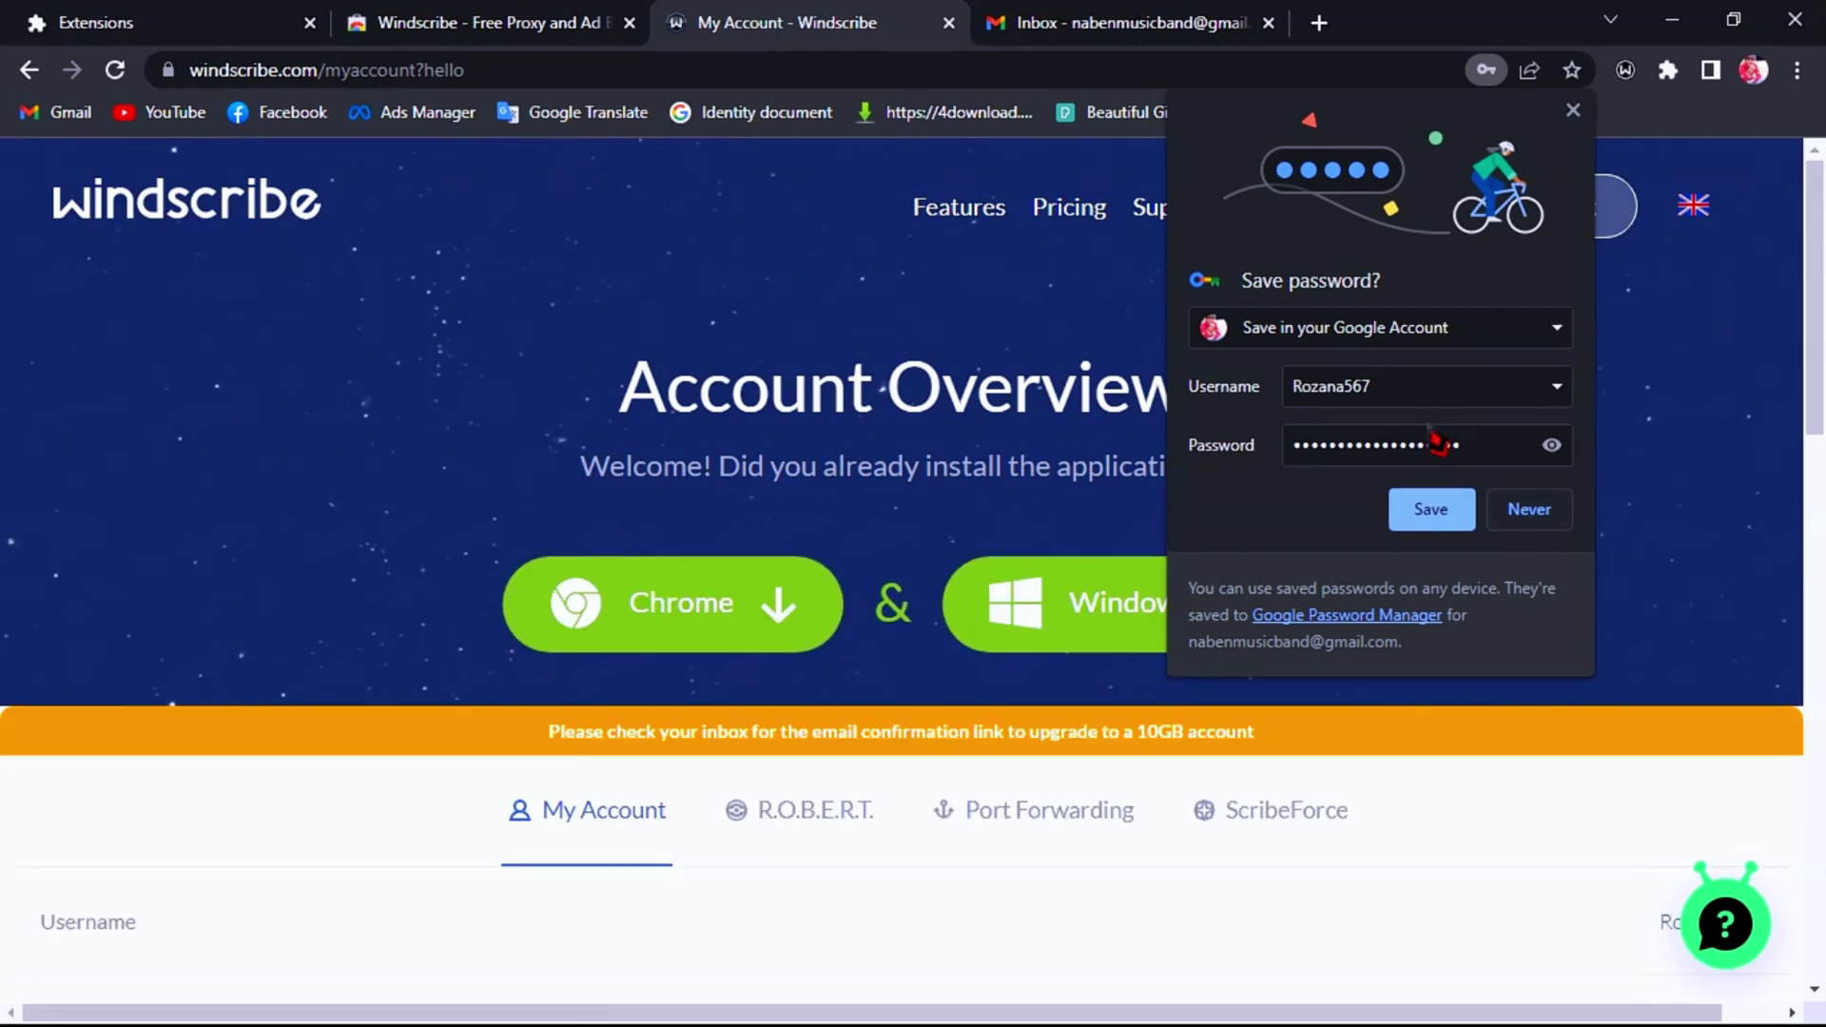
Decline Chrome's offer to save the Windscribe password with Never.
{"action": "left_click", "coordinate": [1534, 514]}
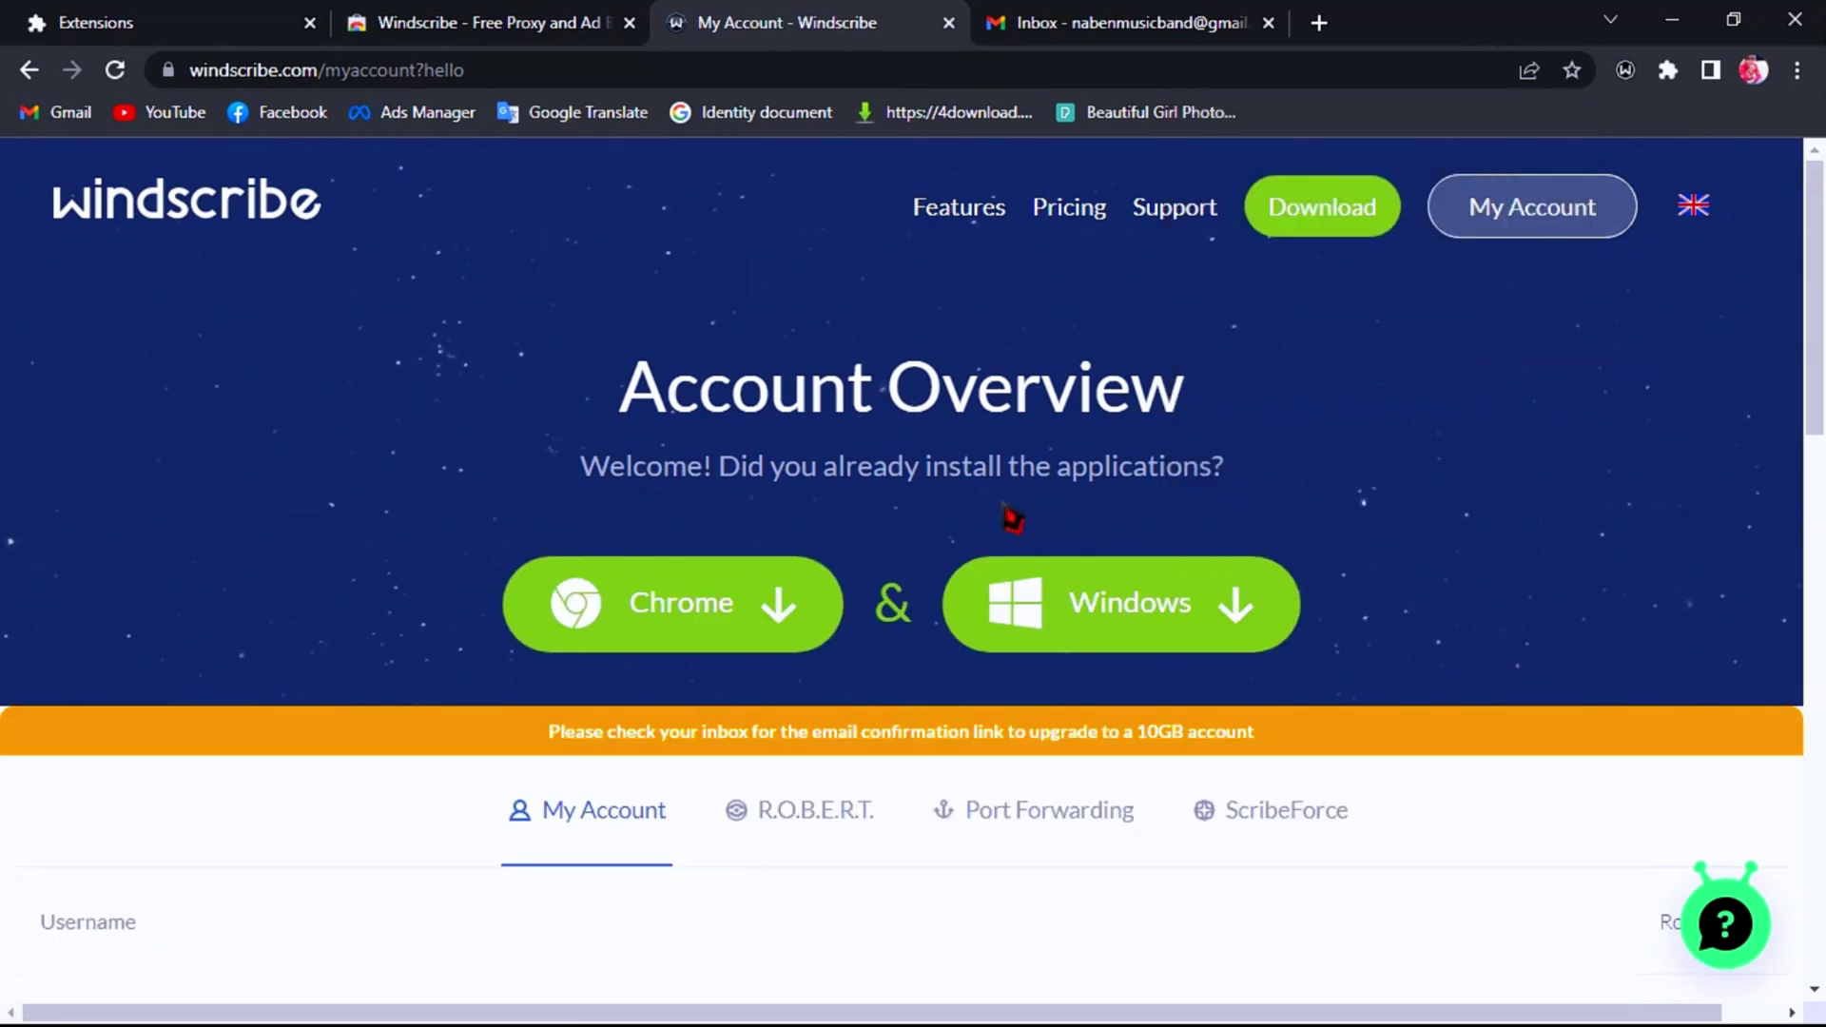
{"action": "scroll", "coordinate": [1010, 516], "scroll_direction": "down", "scroll_amount": 3}
{"action": "scroll", "coordinate": [978, 537], "scroll_direction": "up", "scroll_amount": 3}
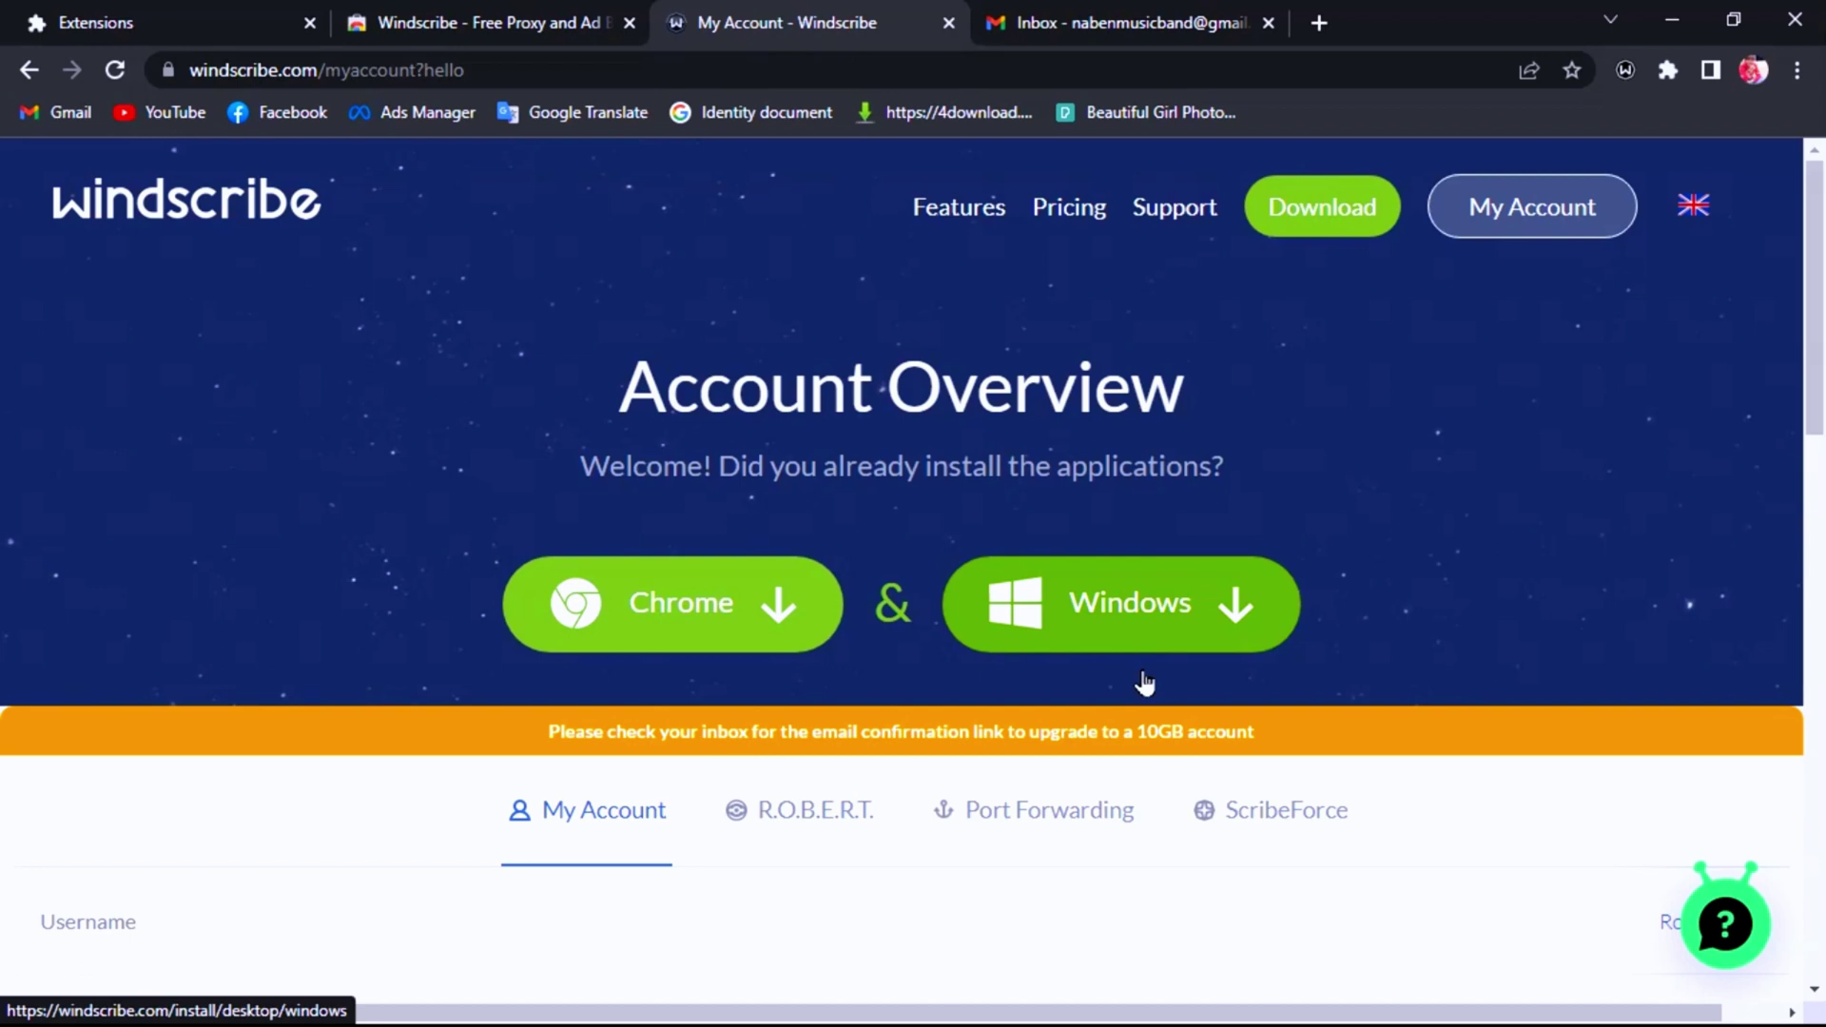
Resend the confirmation email from the My Account Email row and approve the dialog.
{"action": "scroll", "coordinate": [1144, 683], "scroll_direction": "down", "scroll_amount": 10}
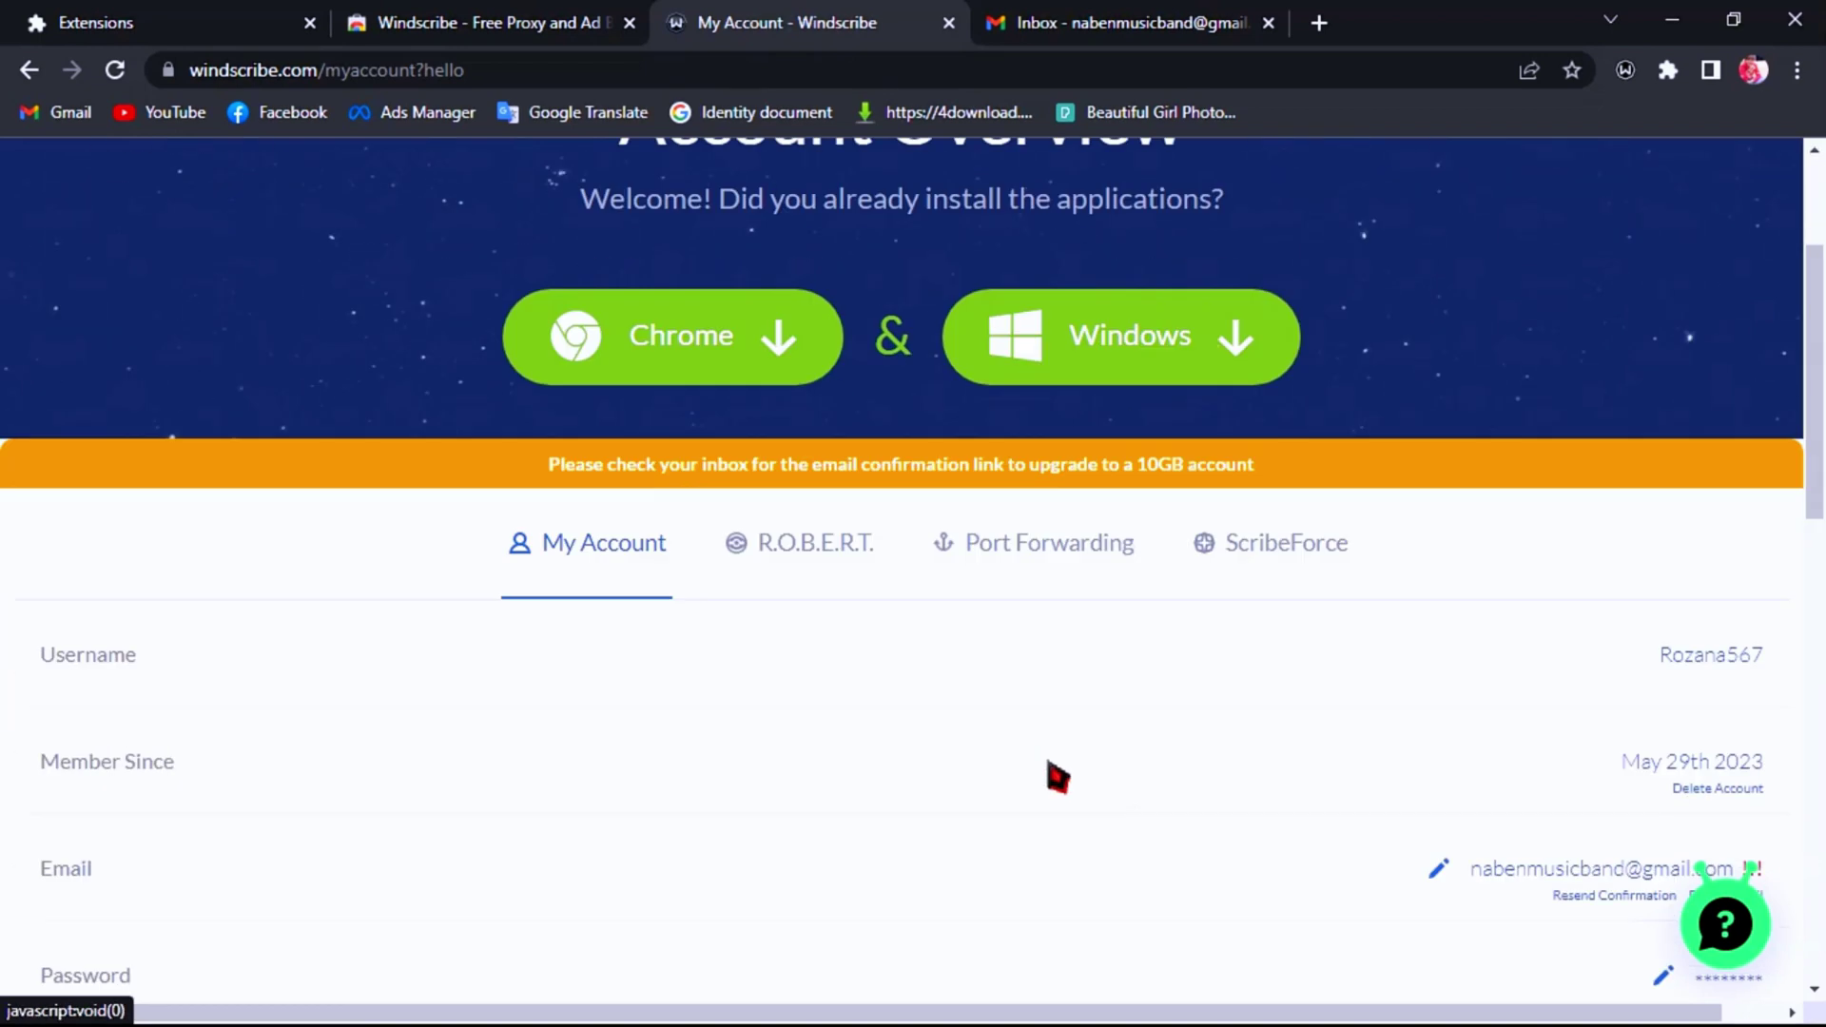
{"action": "scroll", "coordinate": [1011, 754], "scroll_direction": "up", "scroll_amount": 5}
{"action": "scroll", "coordinate": [217, 630], "scroll_direction": "down", "scroll_amount": 3}
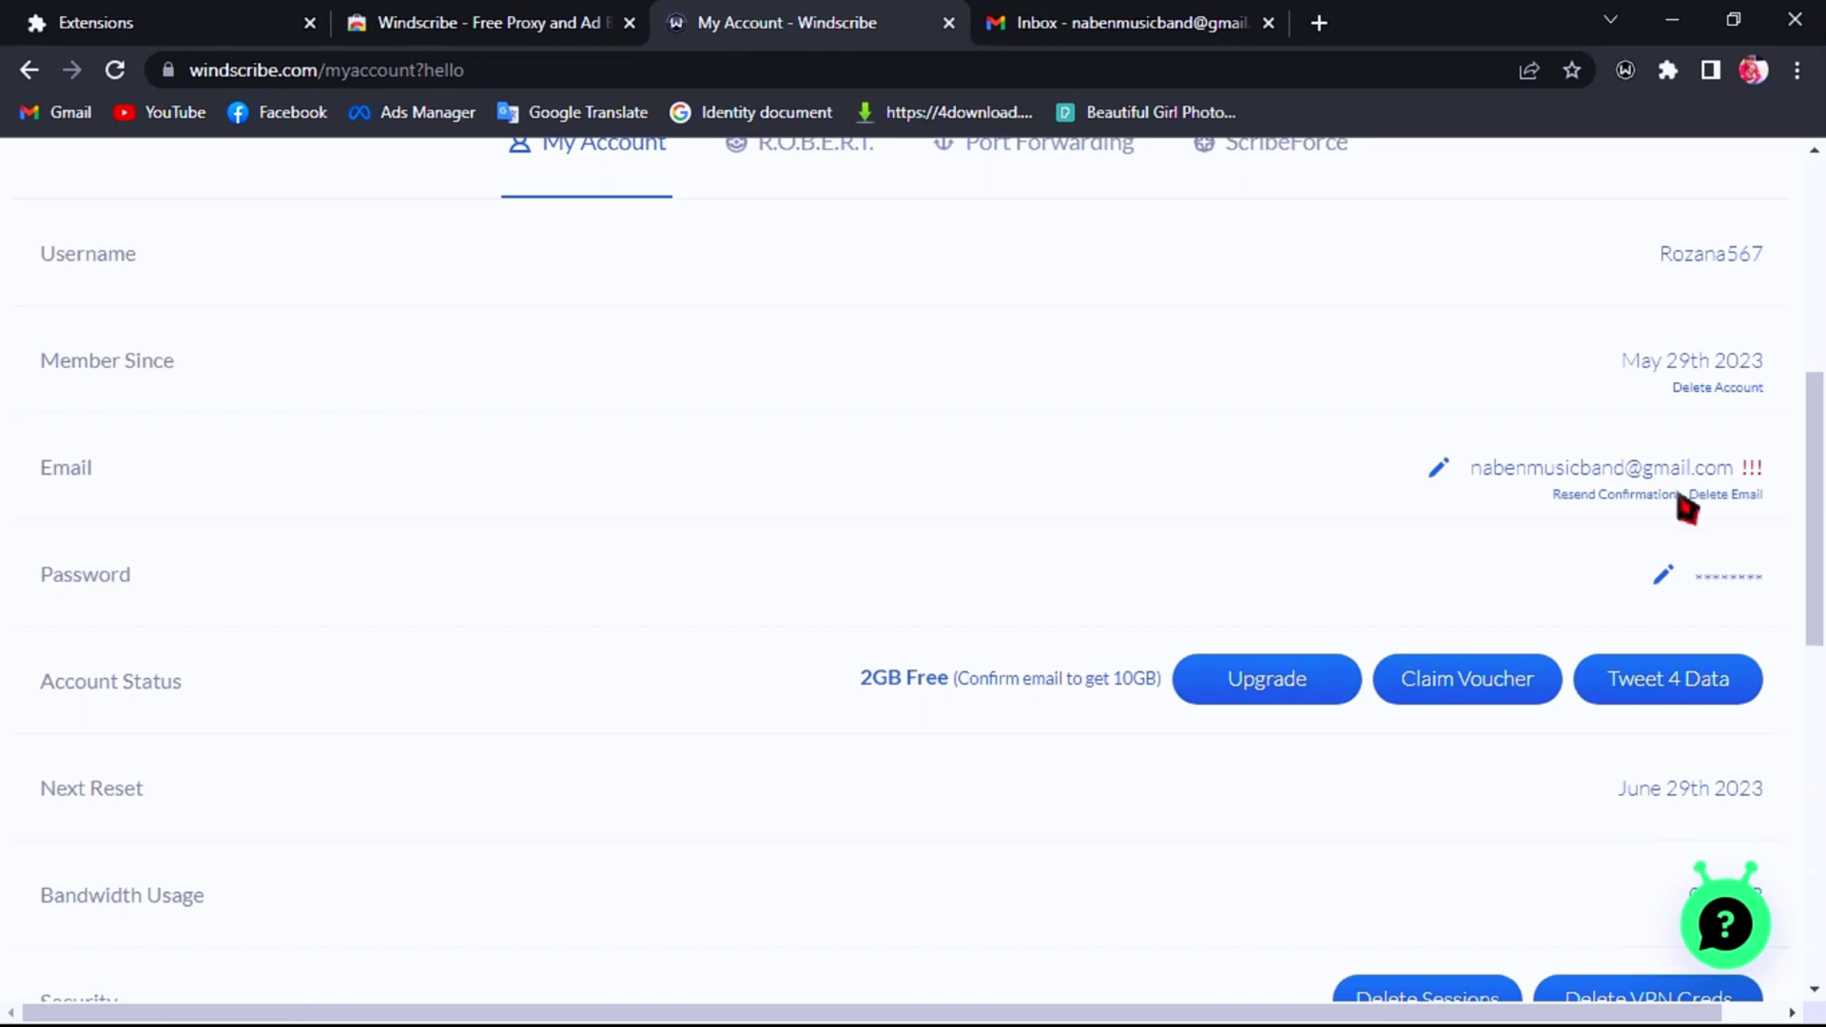
{"action": "scroll", "coordinate": [1684, 476], "scroll_direction": "down", "scroll_amount": 1}
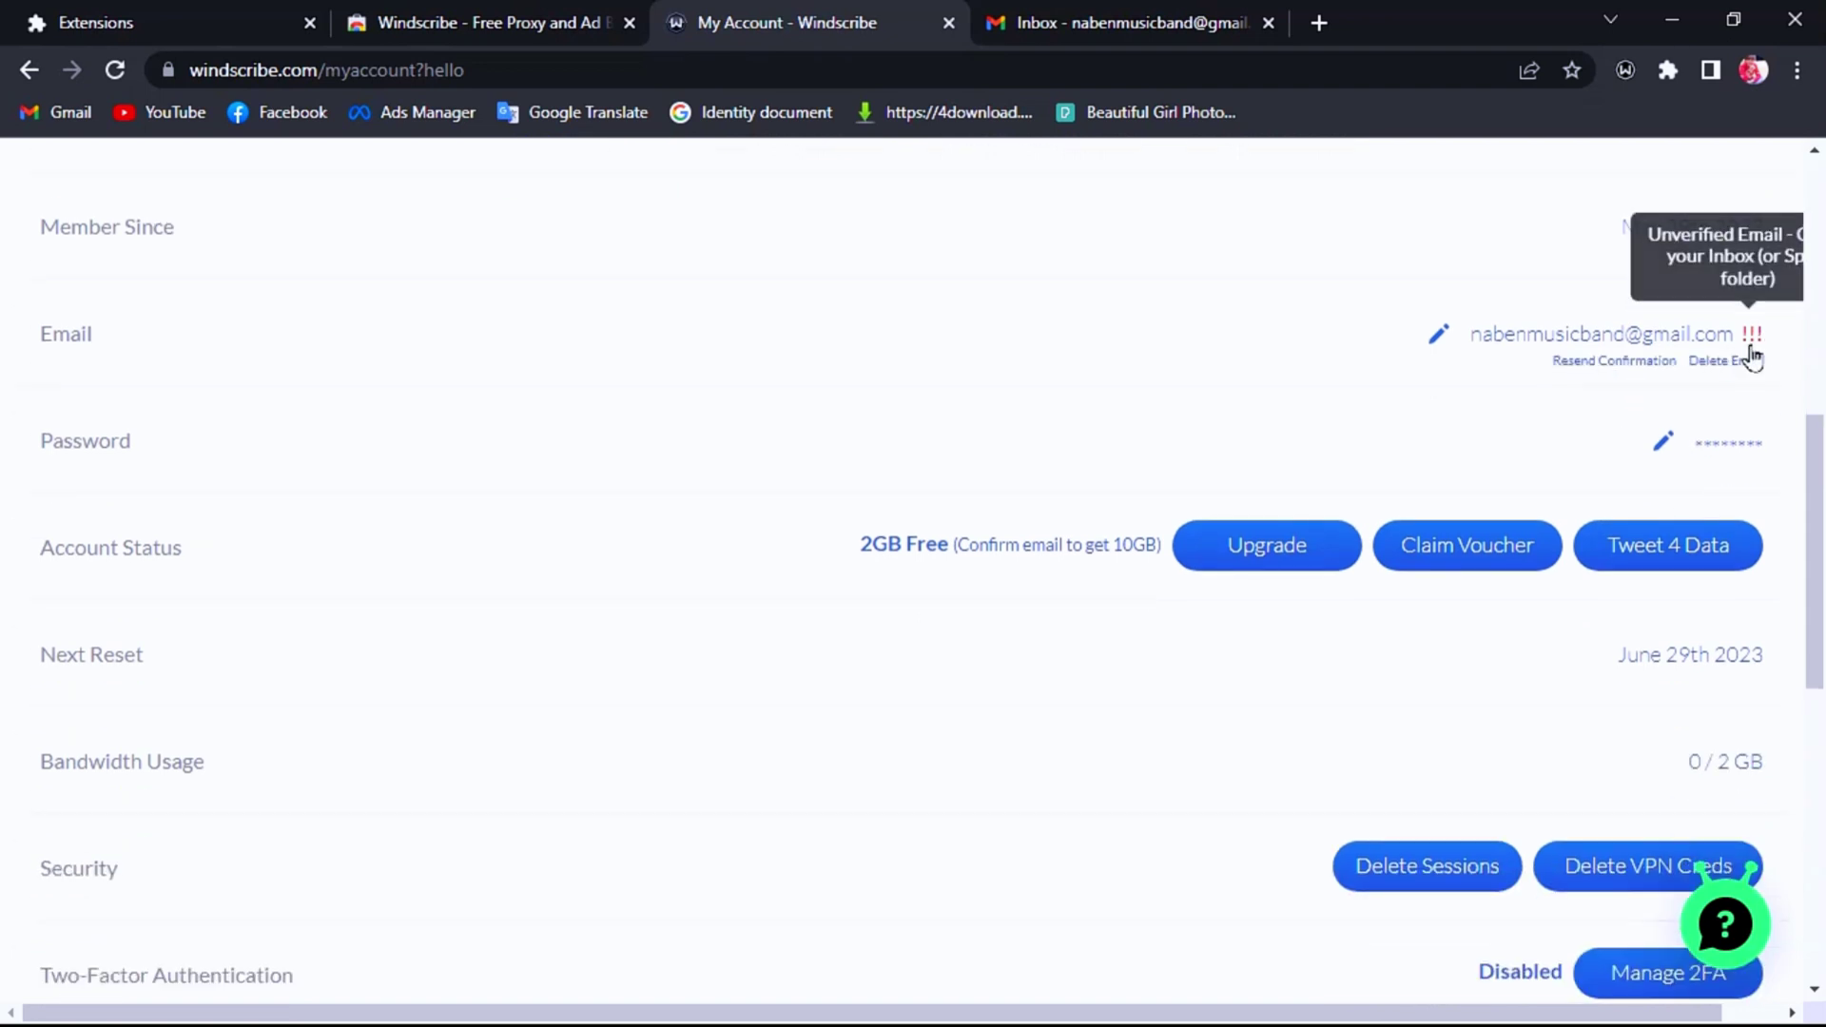
{"action": "mouse_move", "coordinate": [1750, 341]}
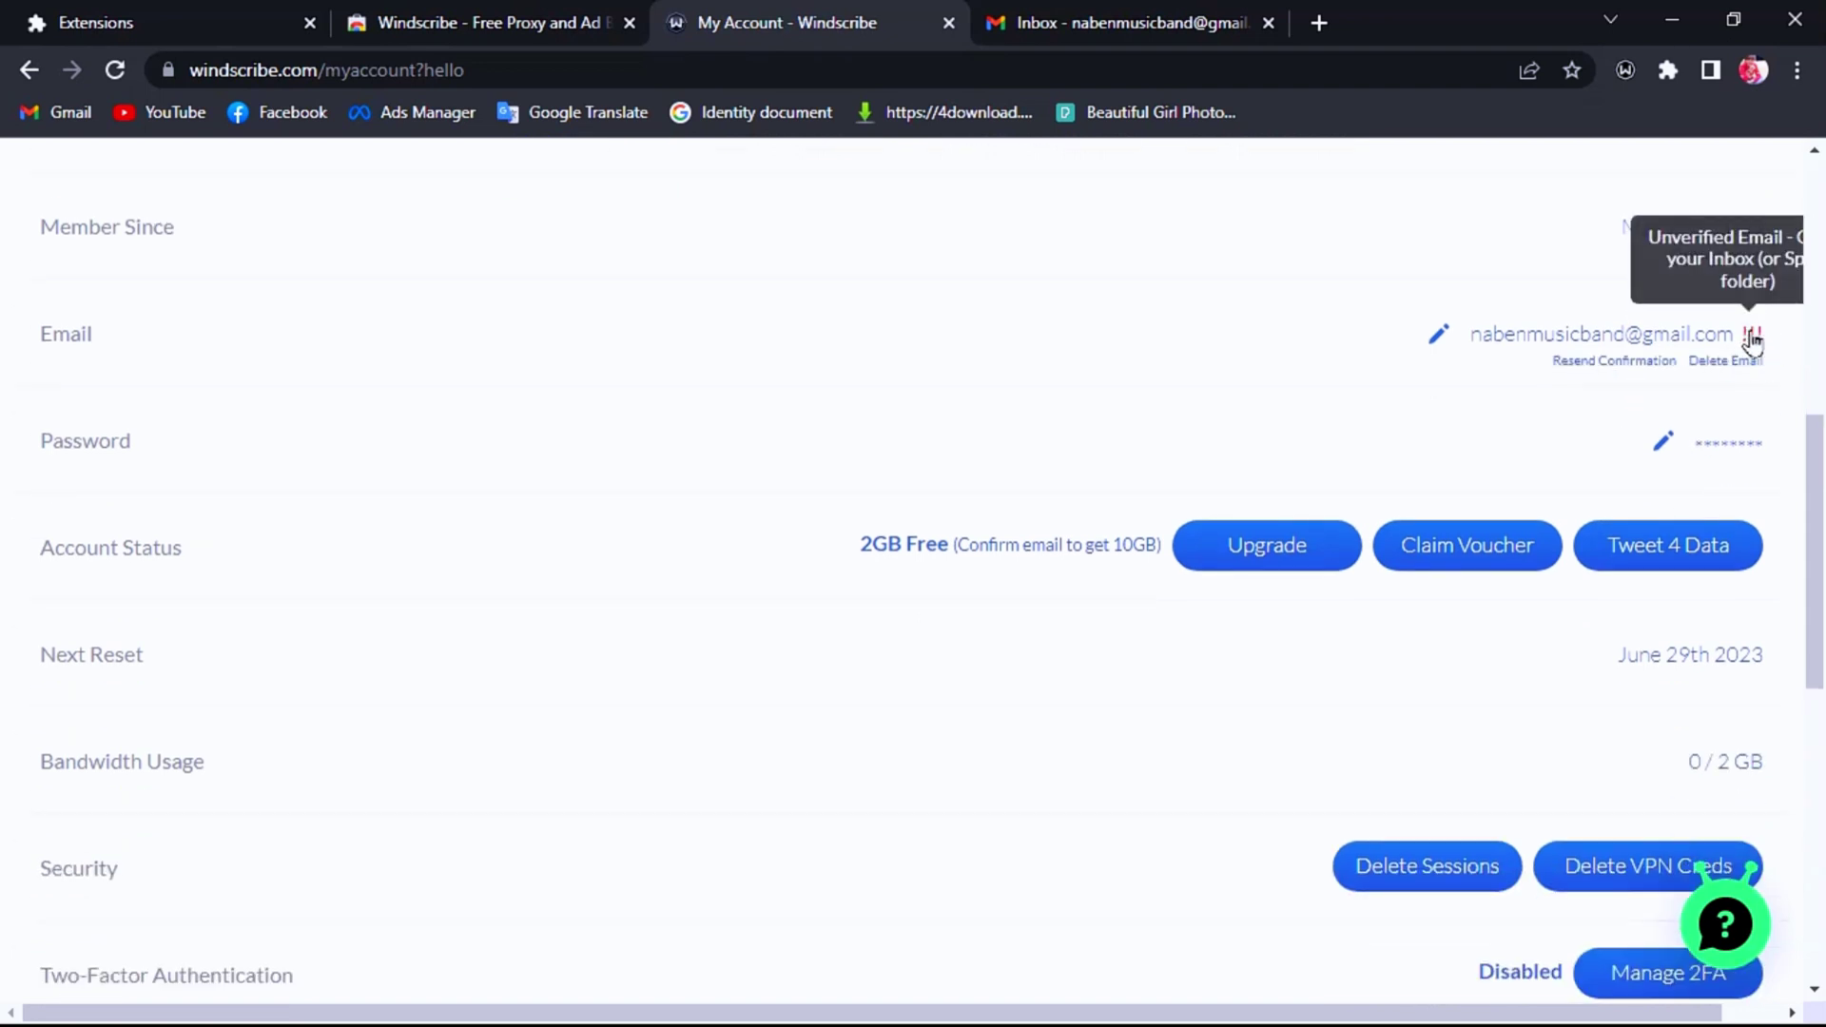
{"action": "left_click", "coordinate": [1642, 376]}
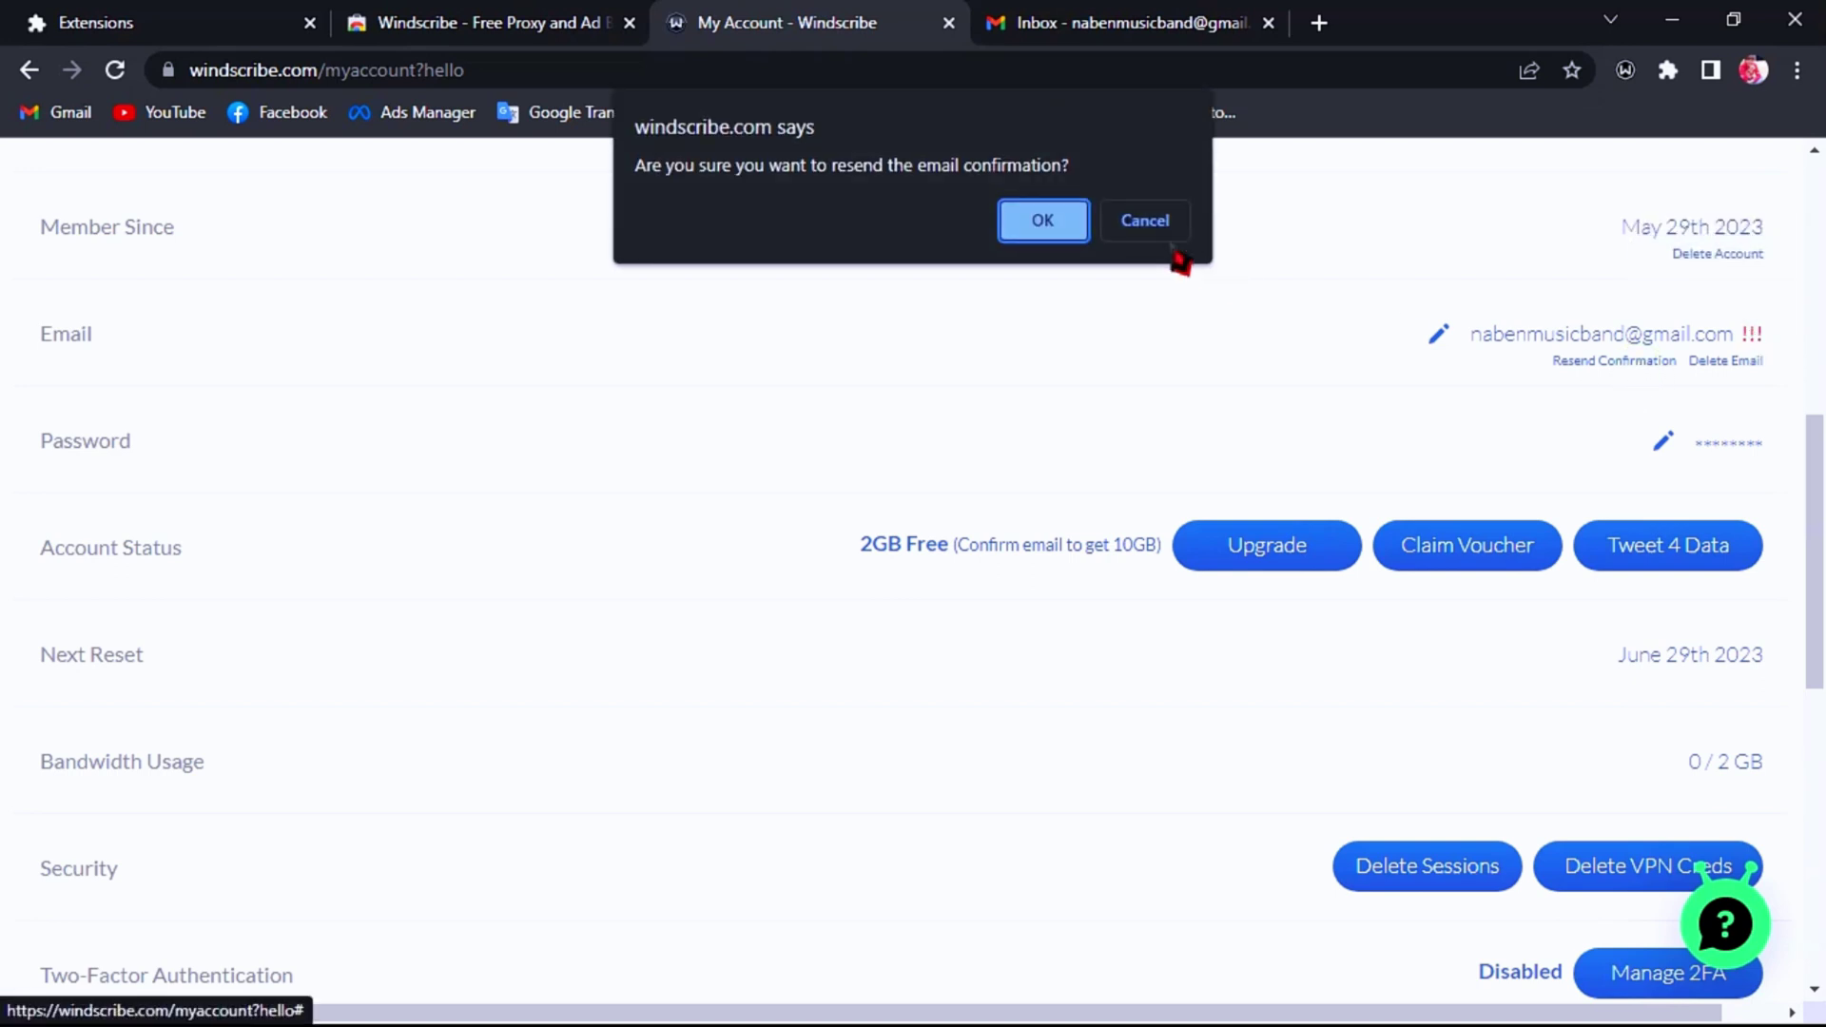
{"action": "left_click", "coordinate": [1058, 234]}
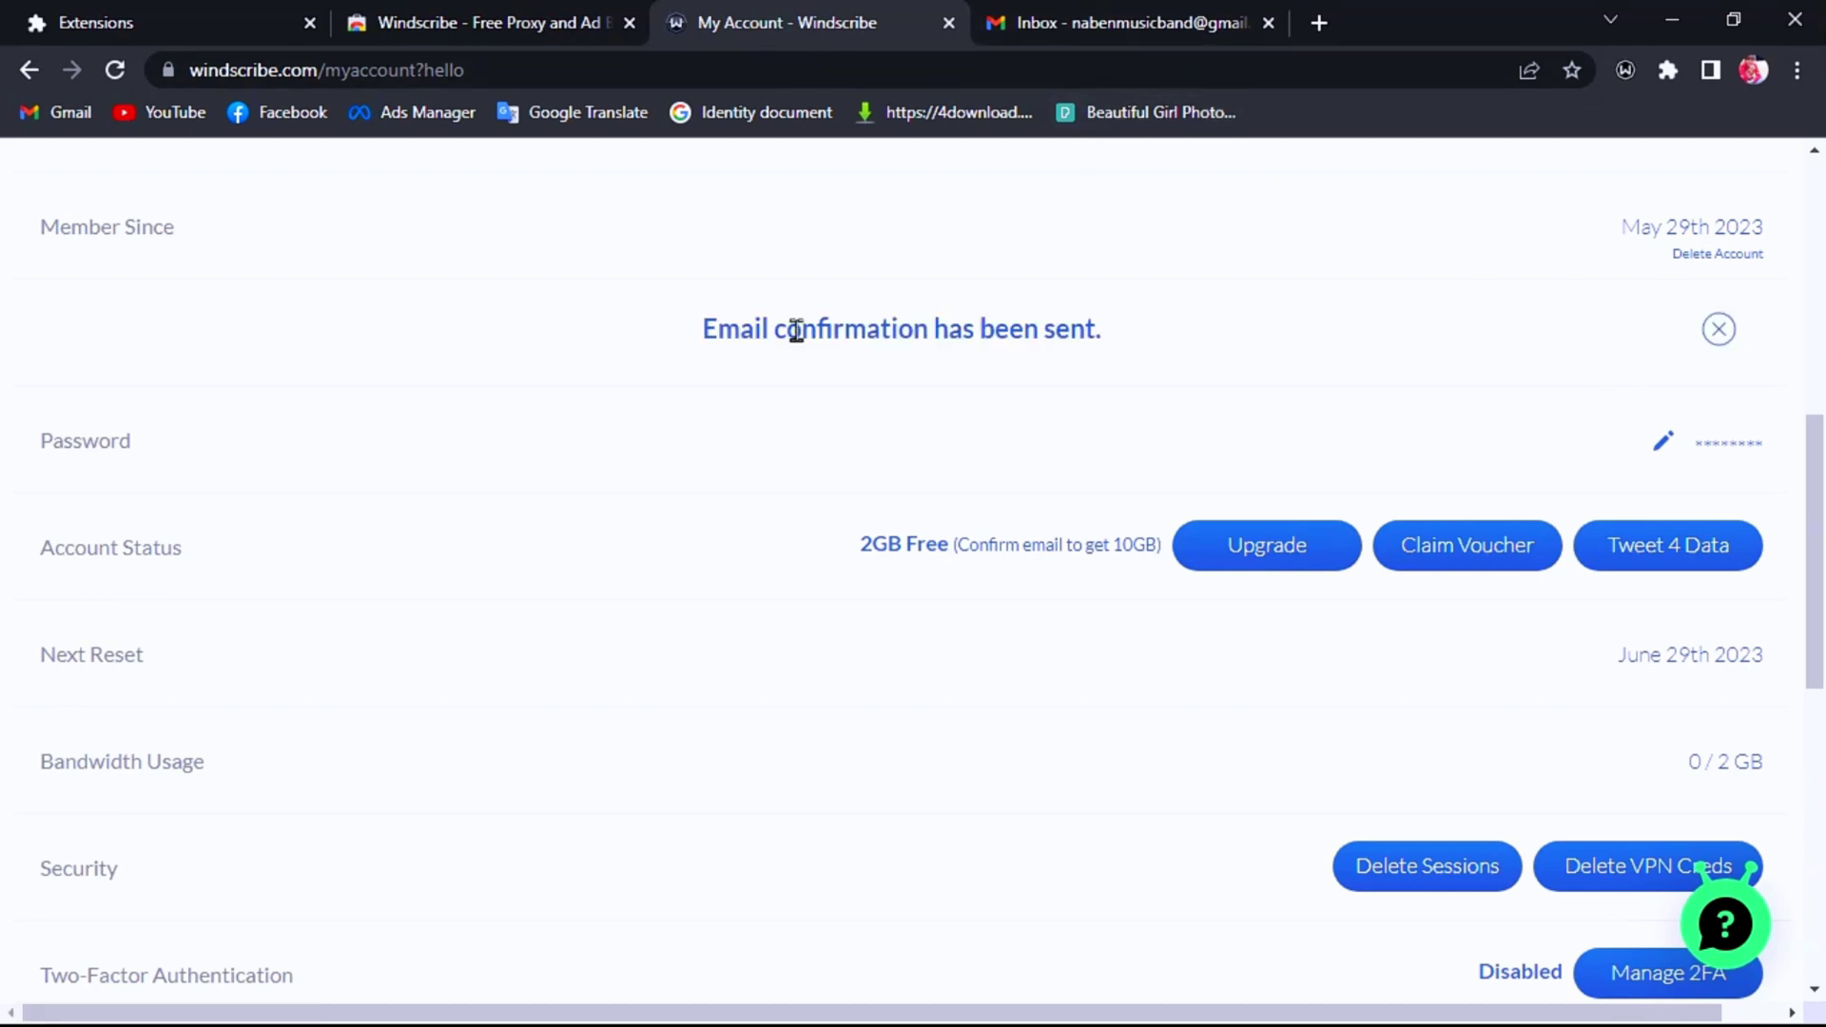
{"action": "left_click", "coordinate": [1170, 19]}
Open Windscribe's confirmation email under Promotions and click Confirm Email Address.
{"action": "left_click", "coordinate": [806, 334]}
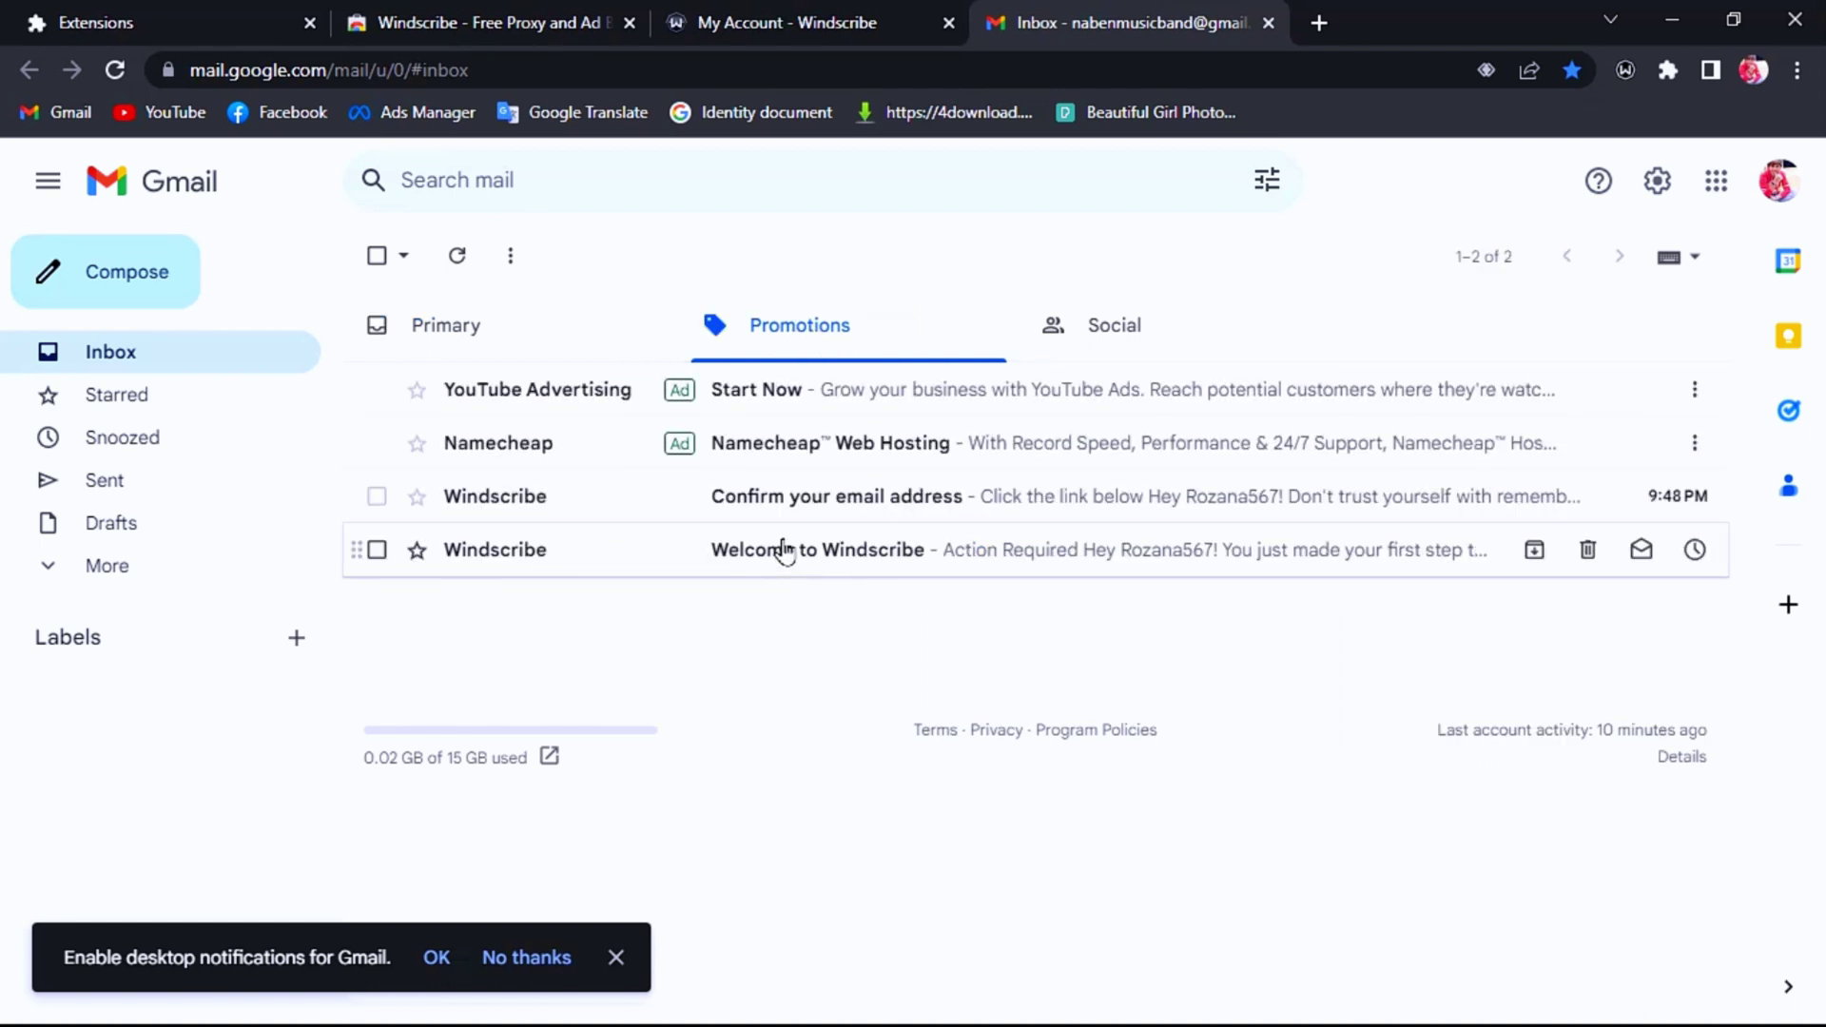
{"action": "left_click", "coordinate": [859, 504]}
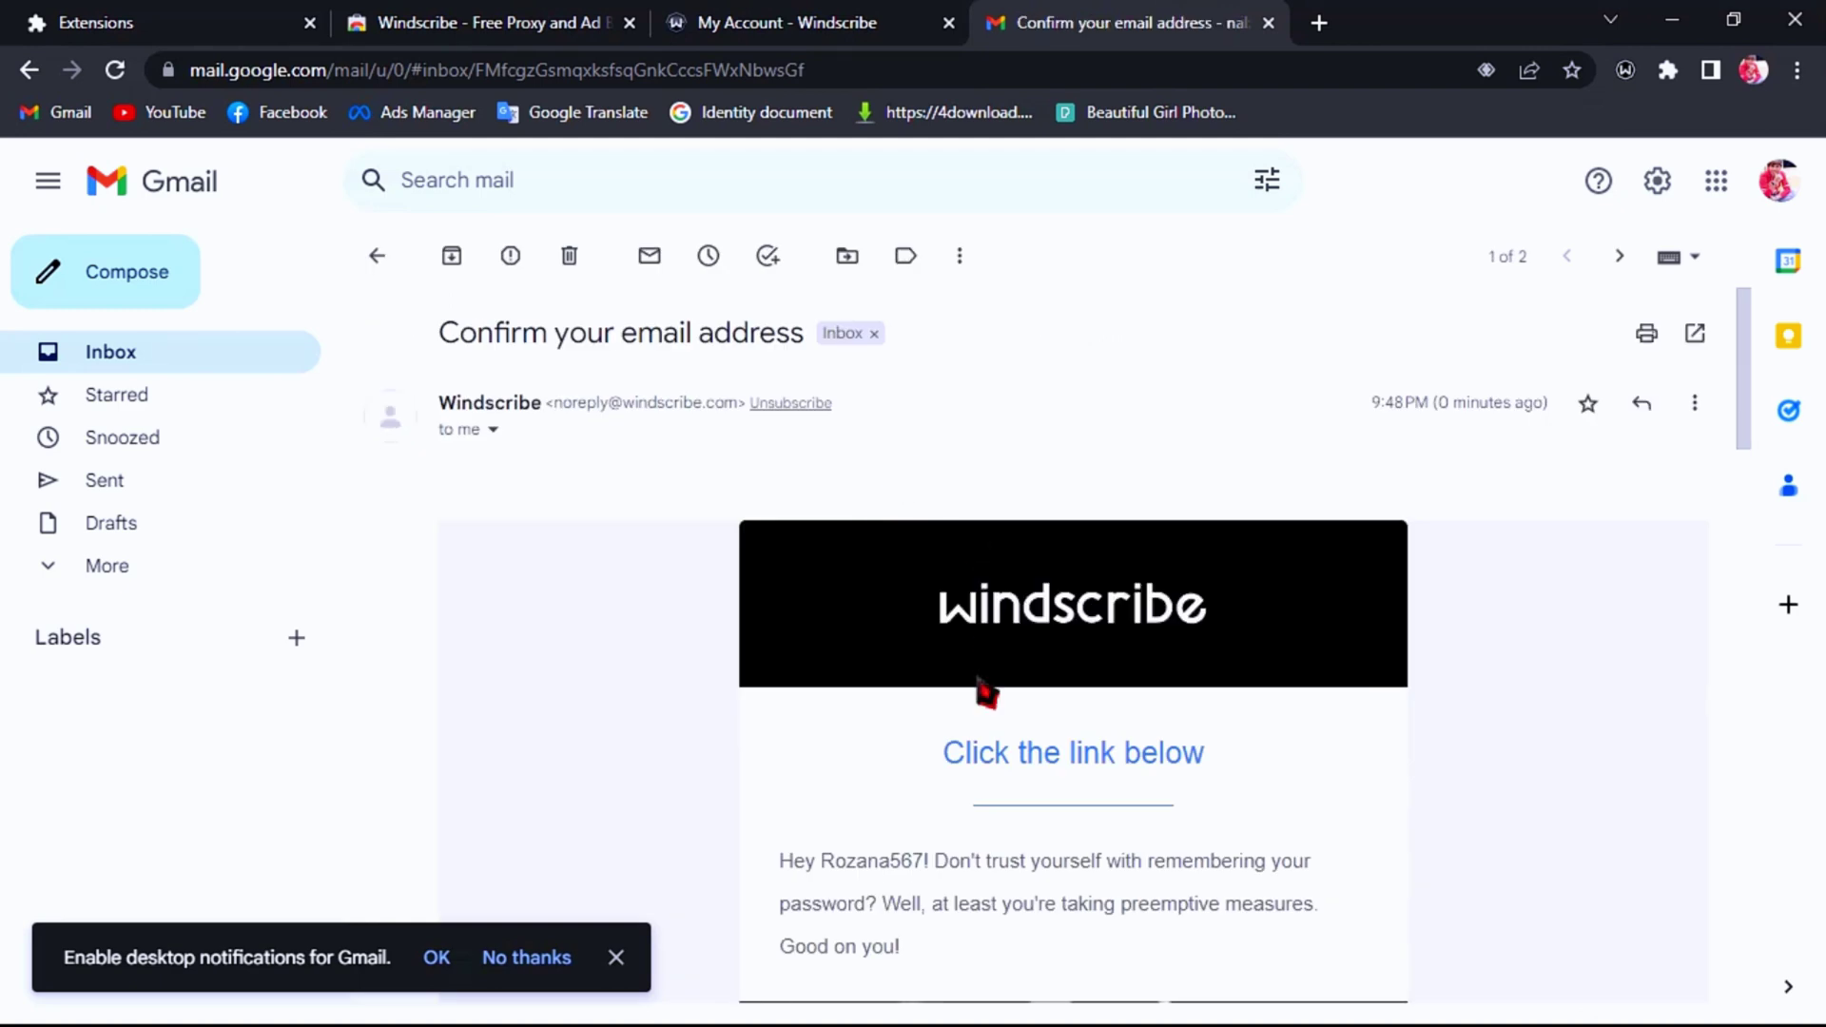
{"action": "scroll", "coordinate": [985, 704], "scroll_direction": "down", "scroll_amount": 3}
{"action": "scroll", "coordinate": [989, 713], "scroll_direction": "up", "scroll_amount": 2}
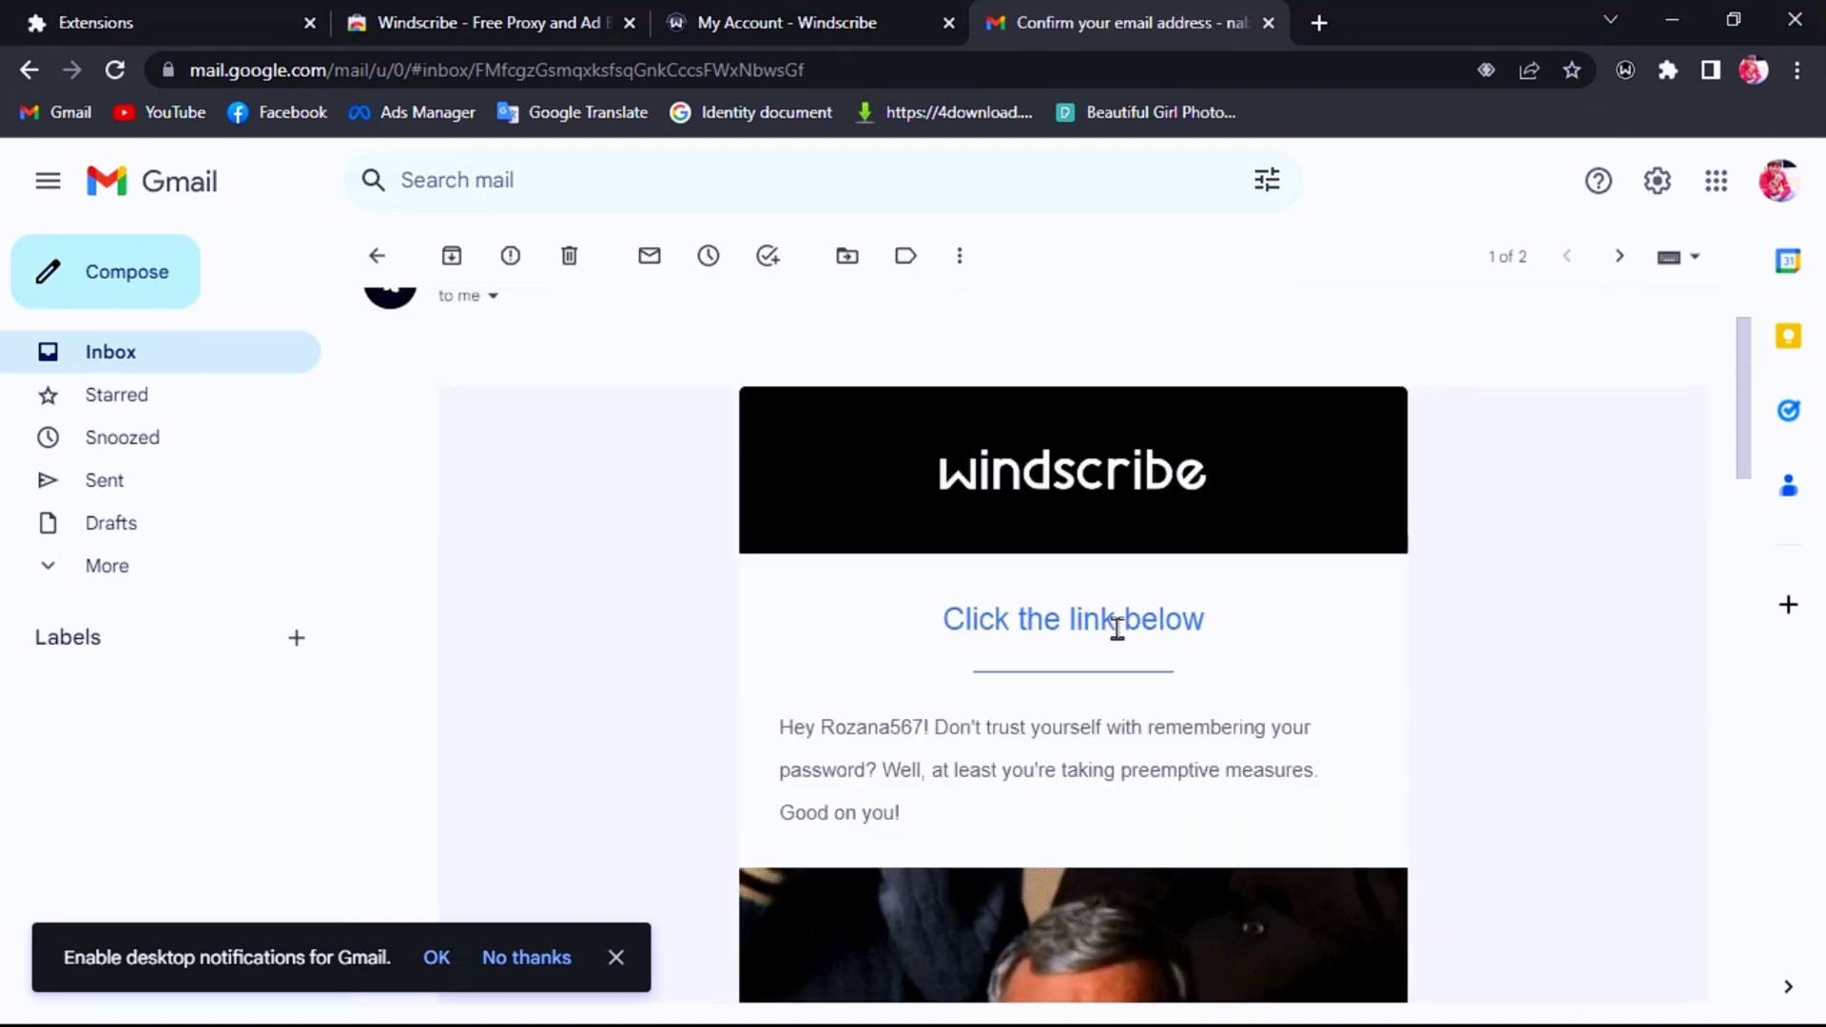
{"action": "scroll", "coordinate": [1072, 619], "scroll_direction": "down", "scroll_amount": 10}
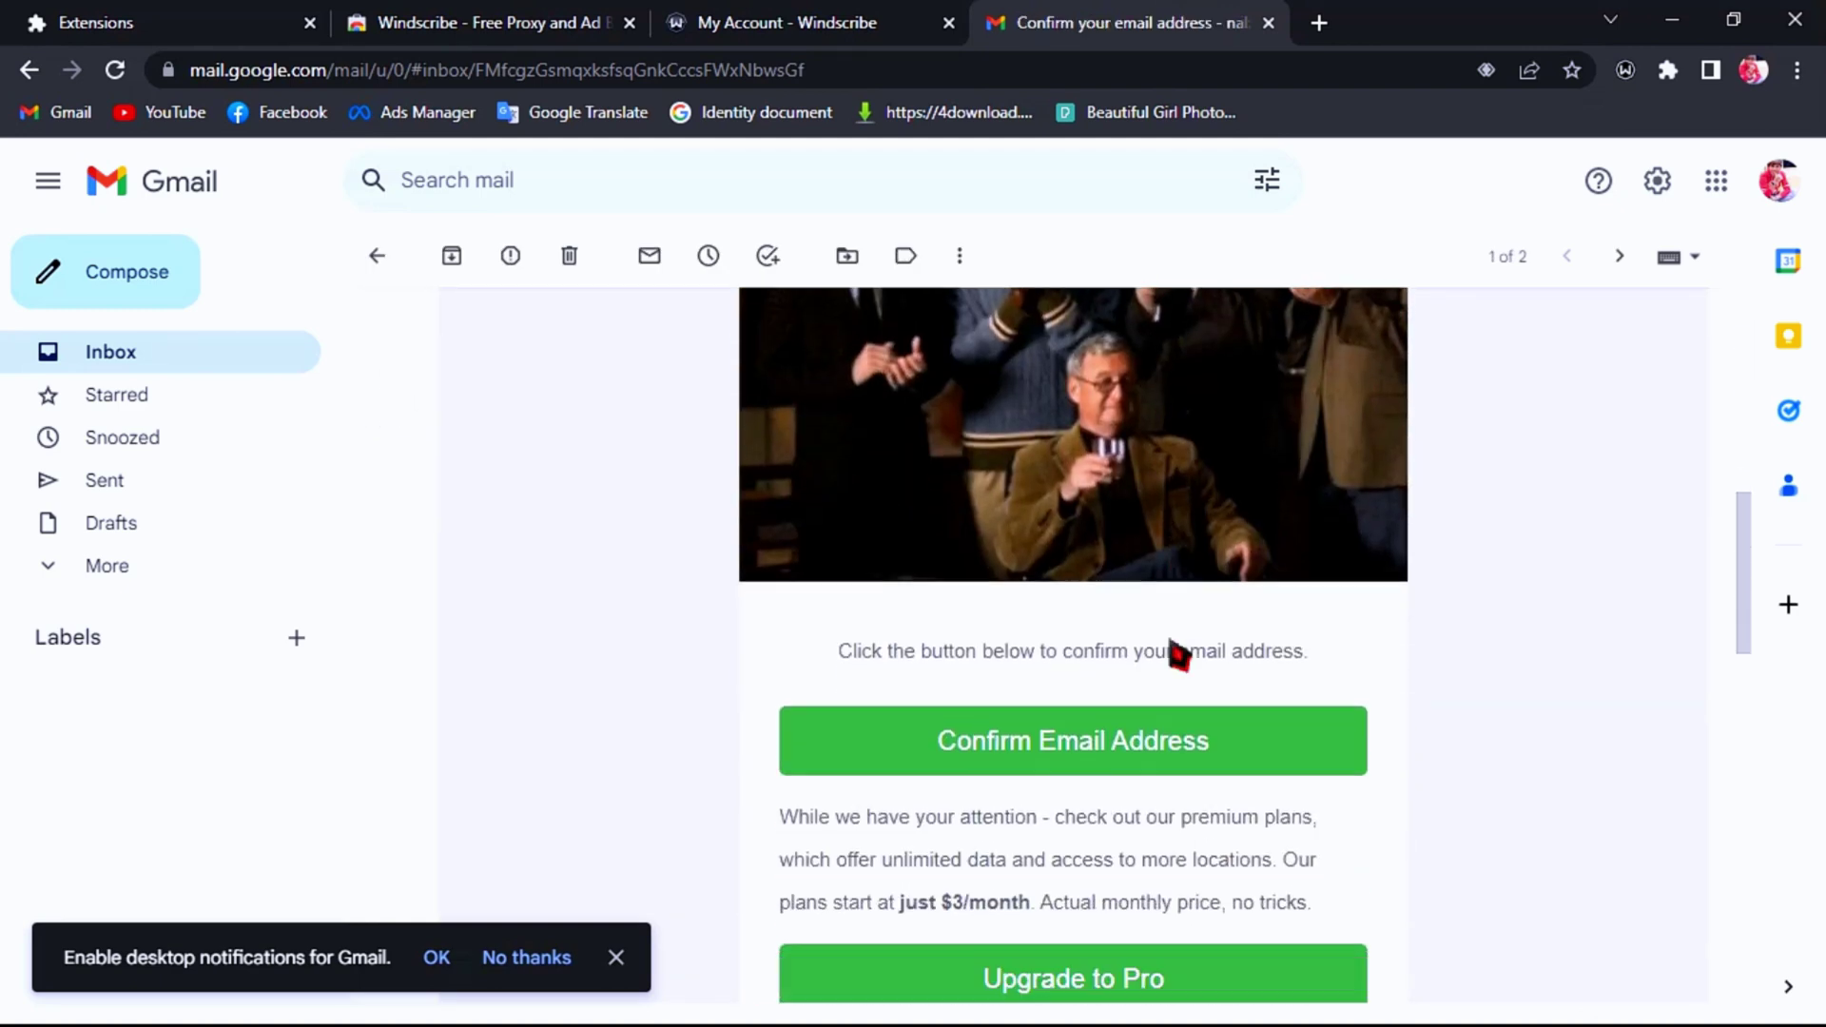
{"action": "scroll", "coordinate": [1093, 494], "scroll_direction": "down", "scroll_amount": 2}
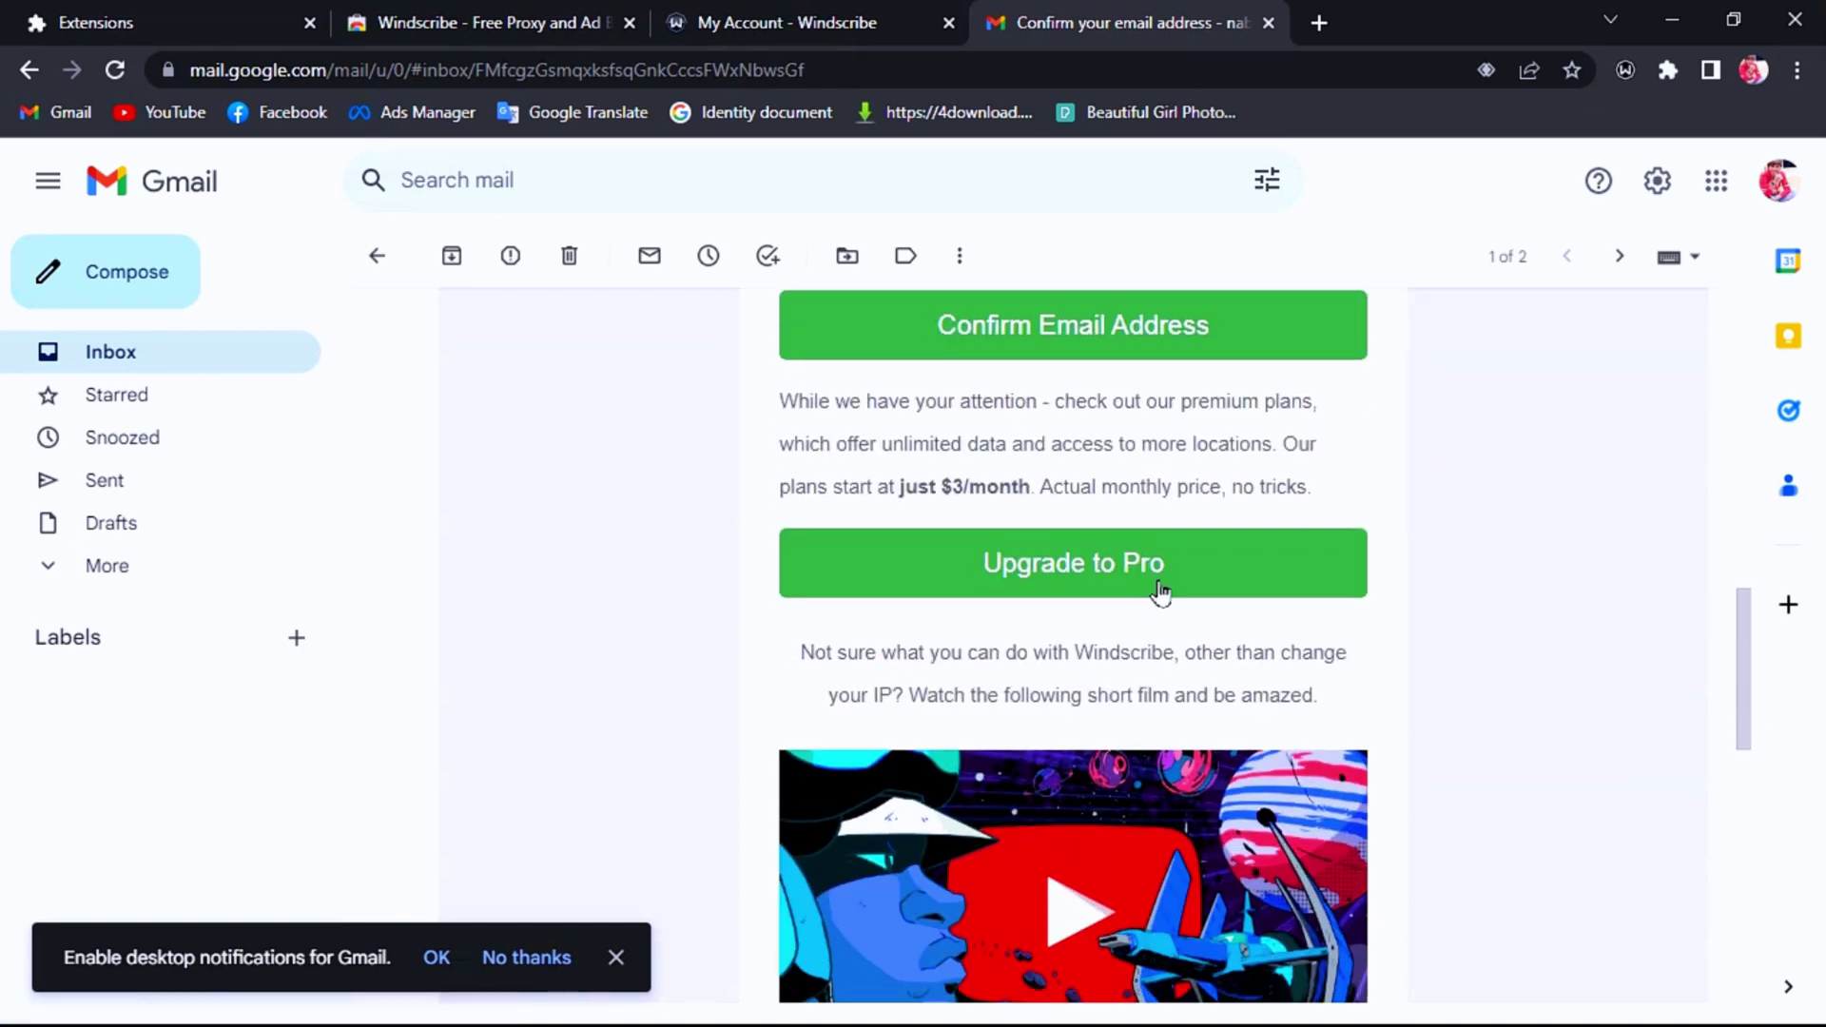
{"action": "scroll", "coordinate": [1067, 584], "scroll_direction": "up", "scroll_amount": 3}
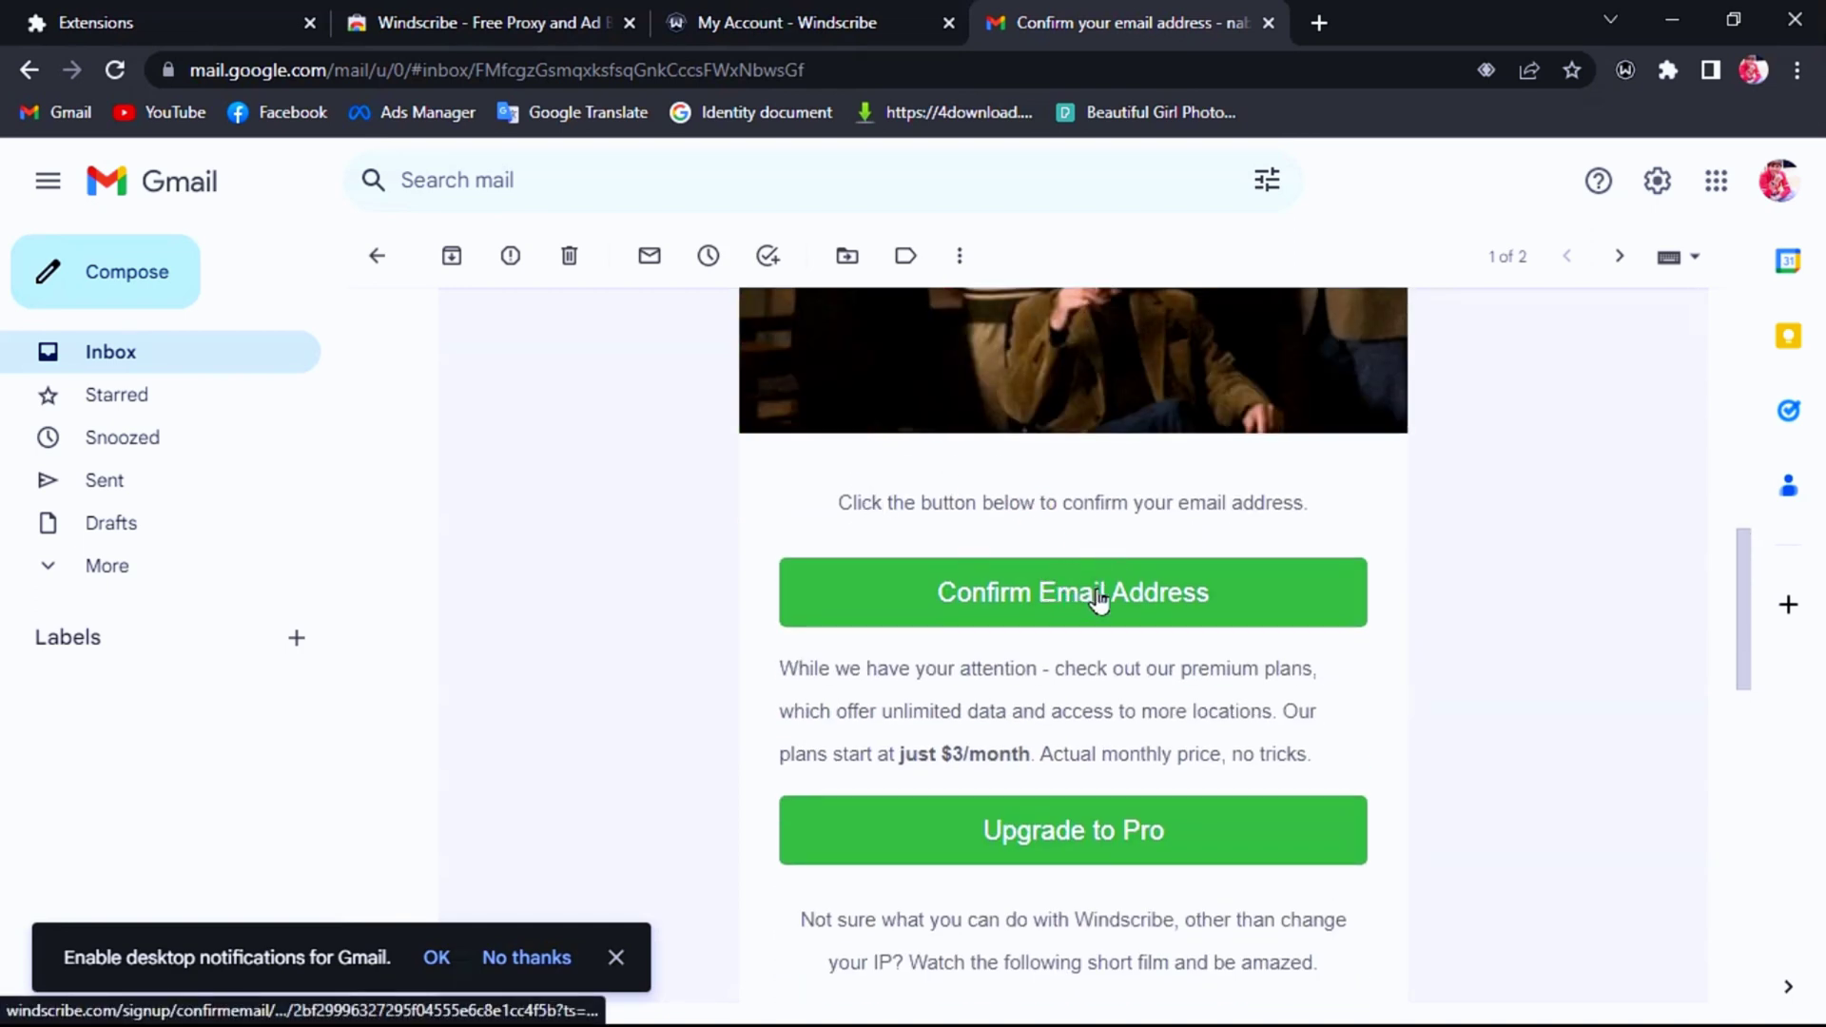
{"action": "left_click", "coordinate": [1093, 600]}
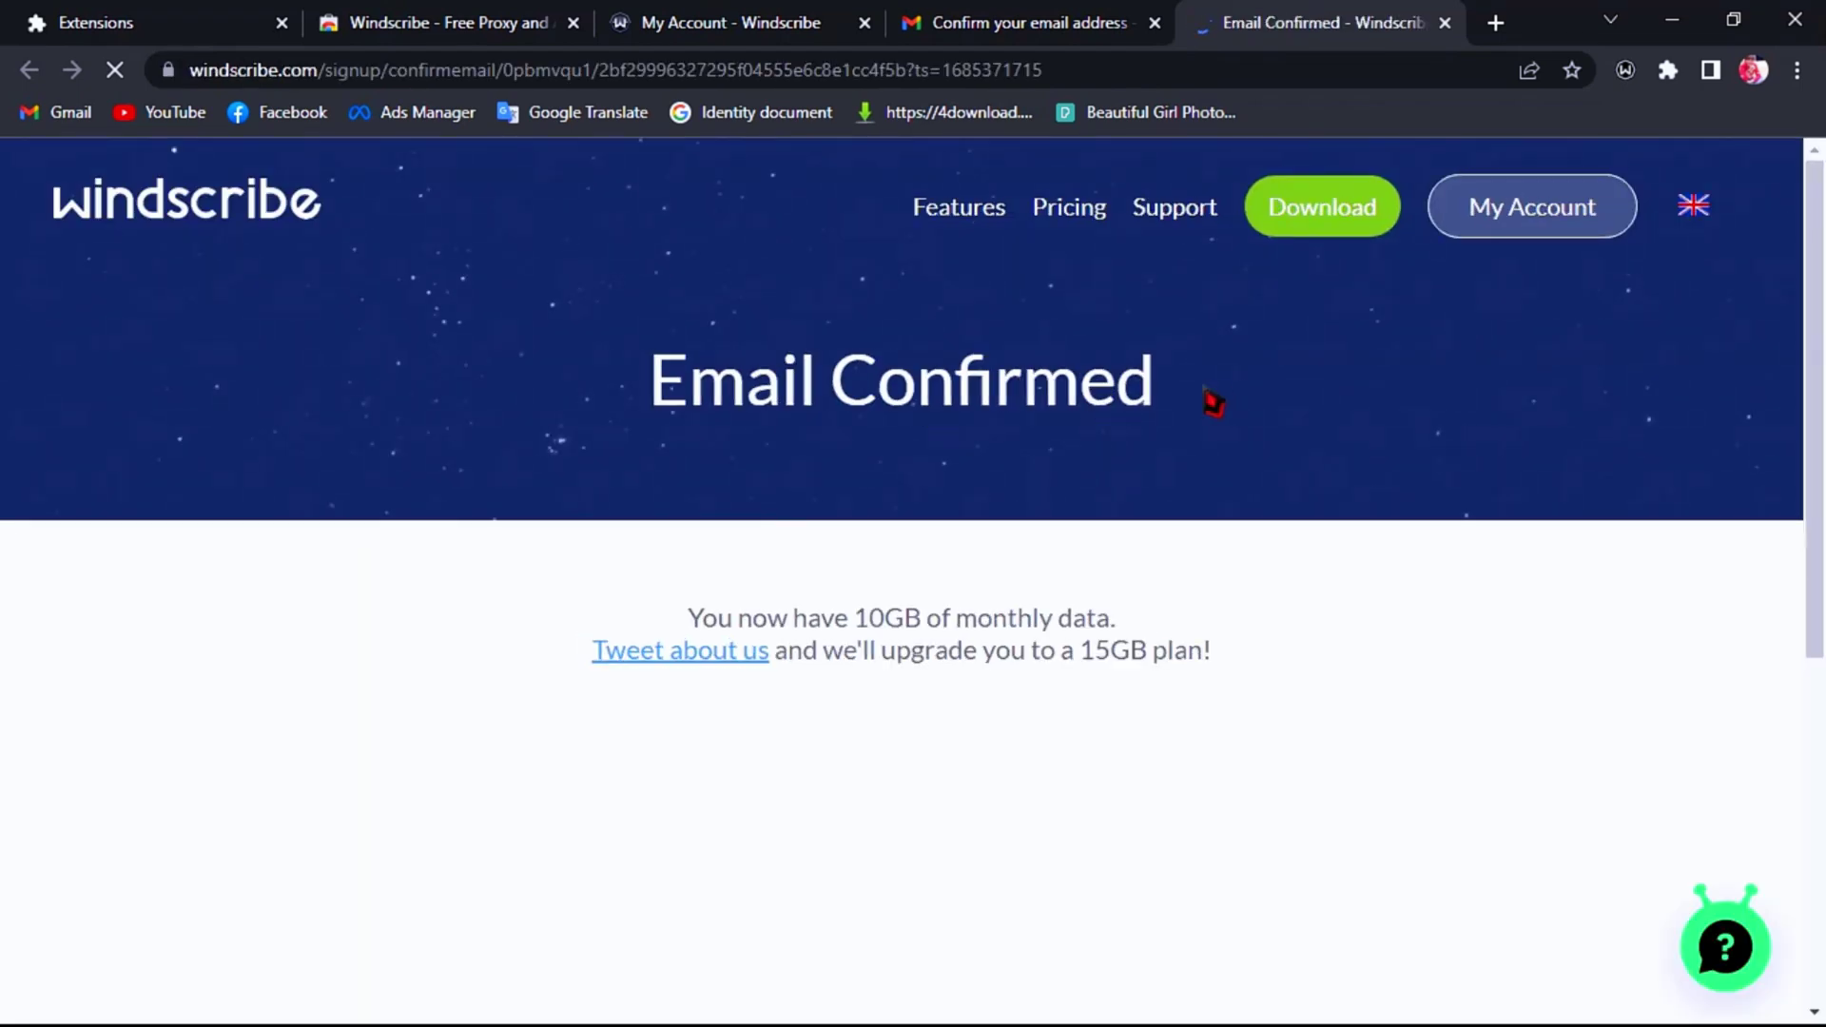
{"action": "left_click_drag", "start_coordinate": [1206, 394], "coordinate": [670, 383]}
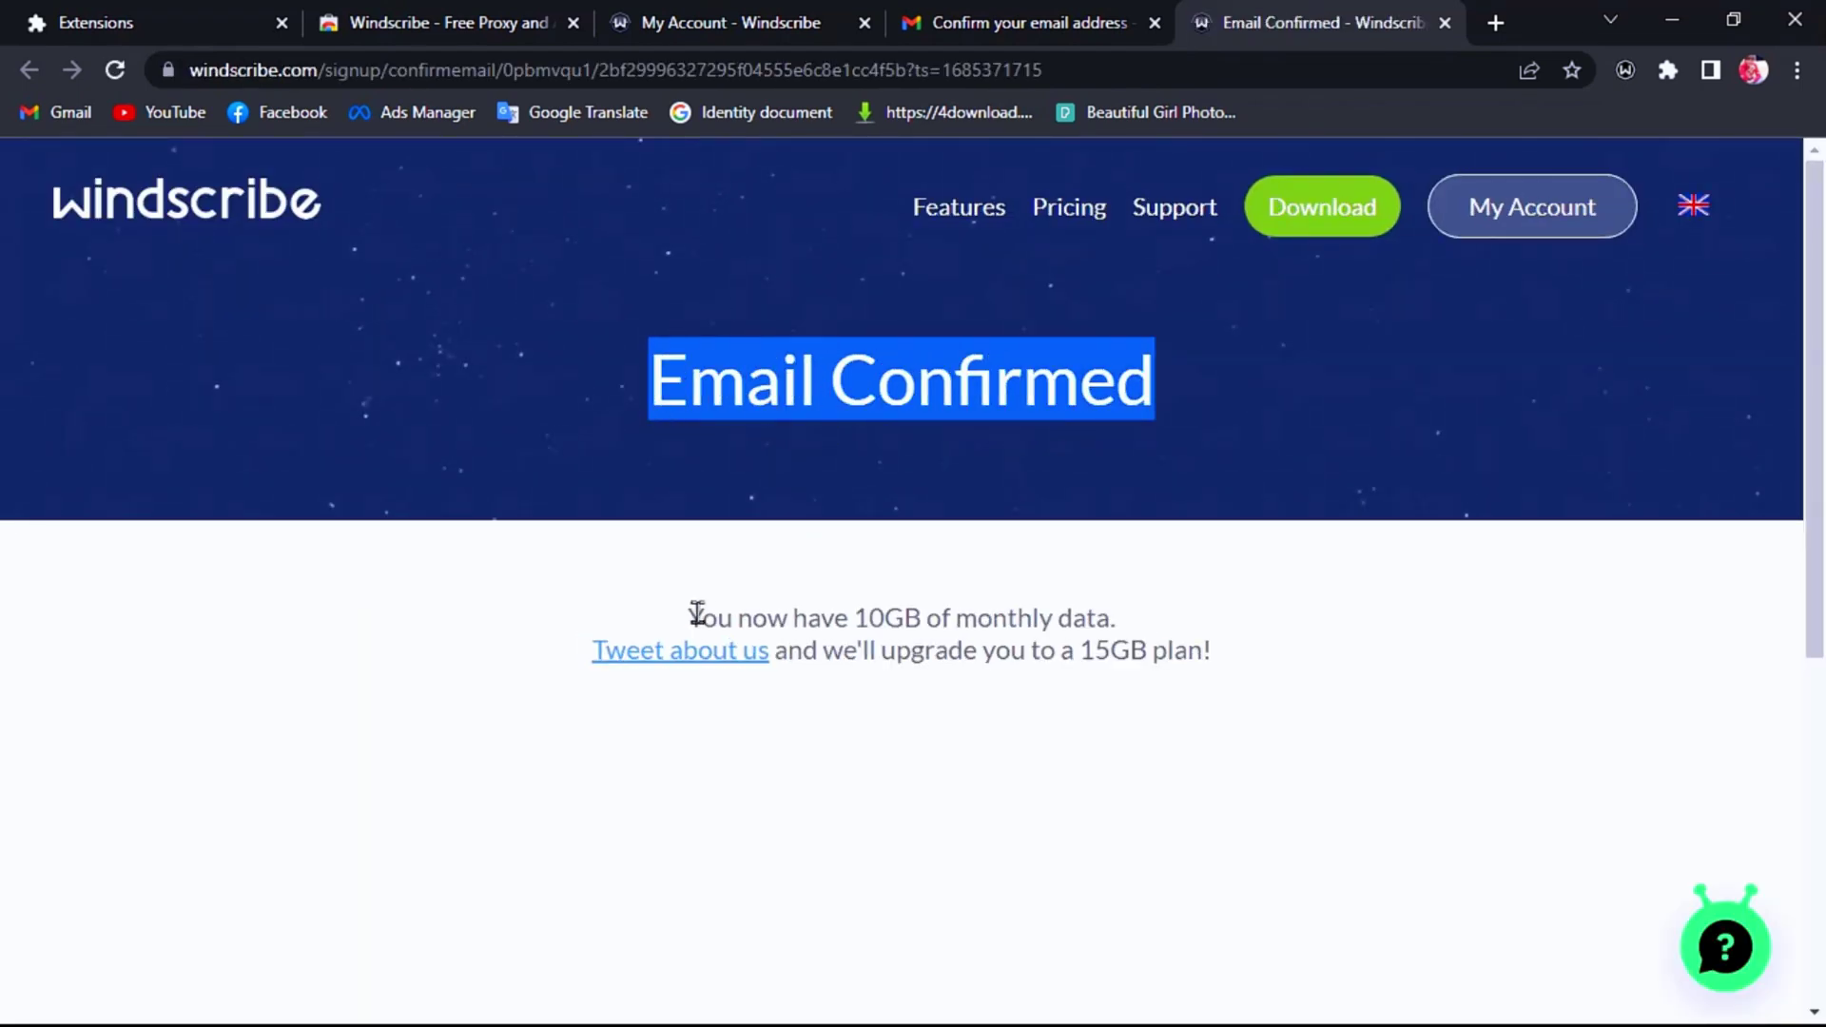
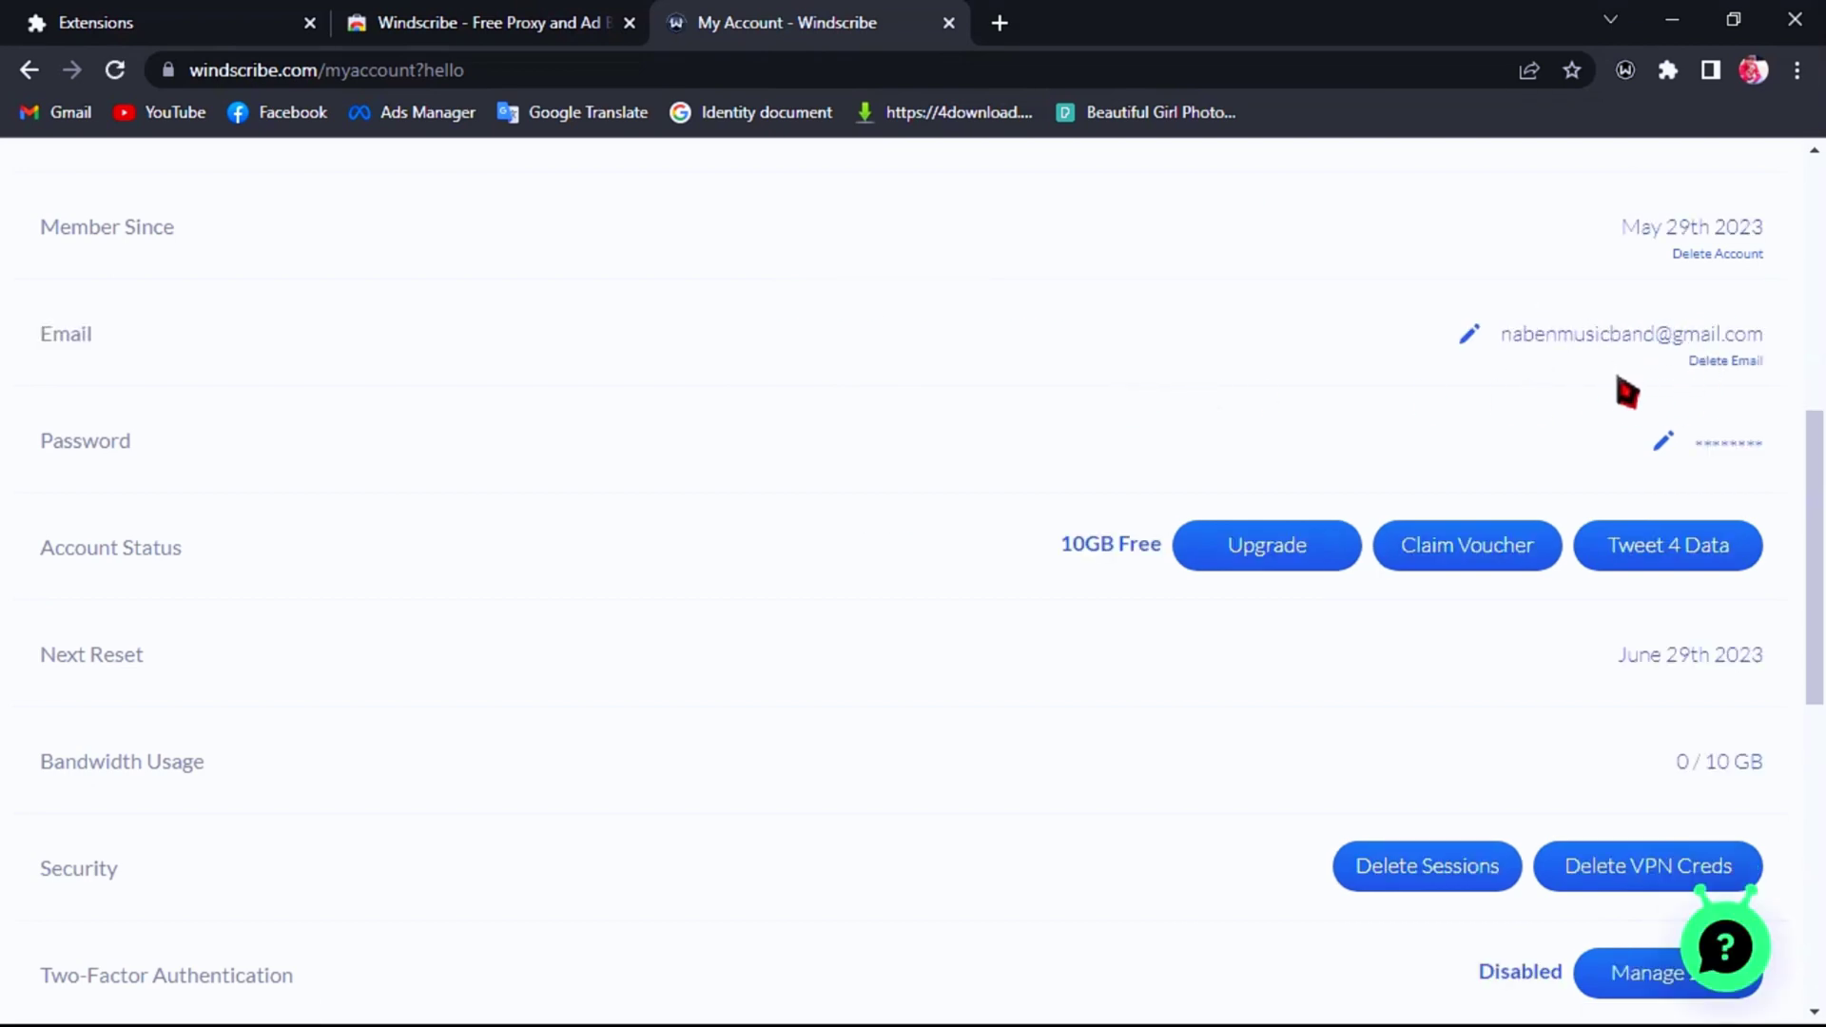
{"action": "scroll", "coordinate": [1626, 388], "scroll_direction": "down", "scroll_amount": 3}
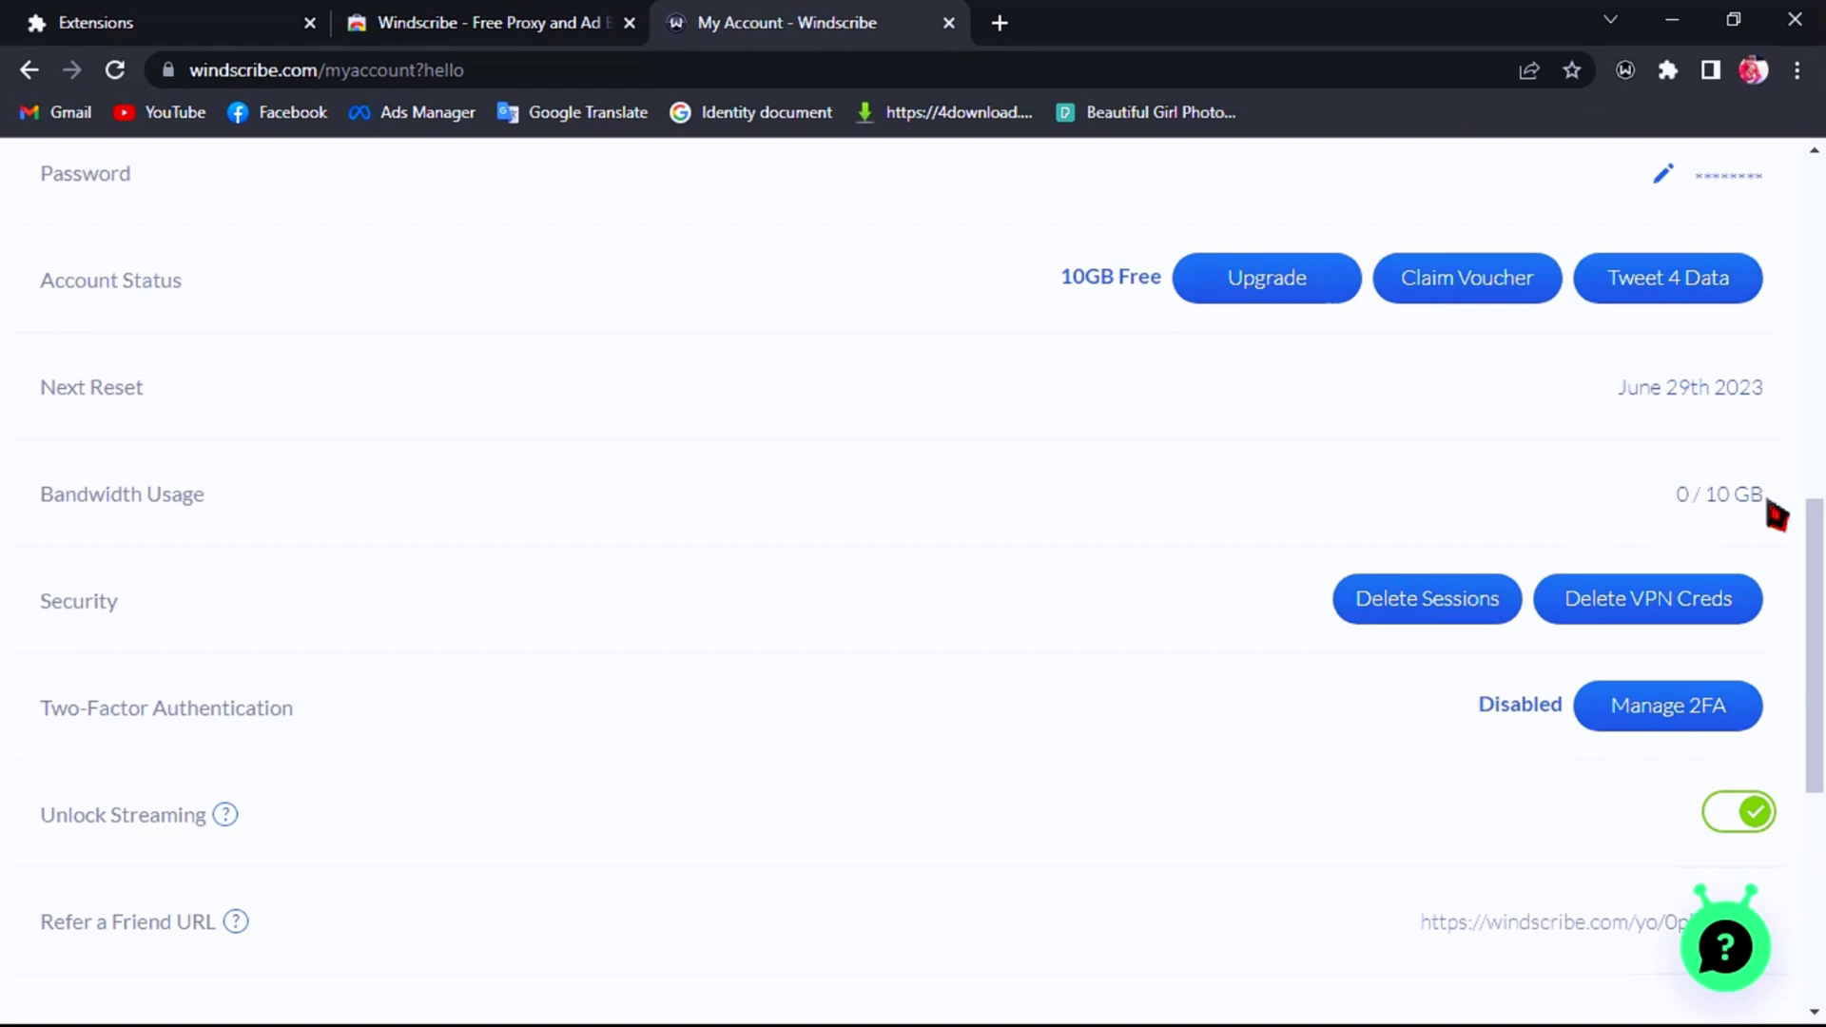
{"action": "triple_click", "coordinate": [181, 493]}
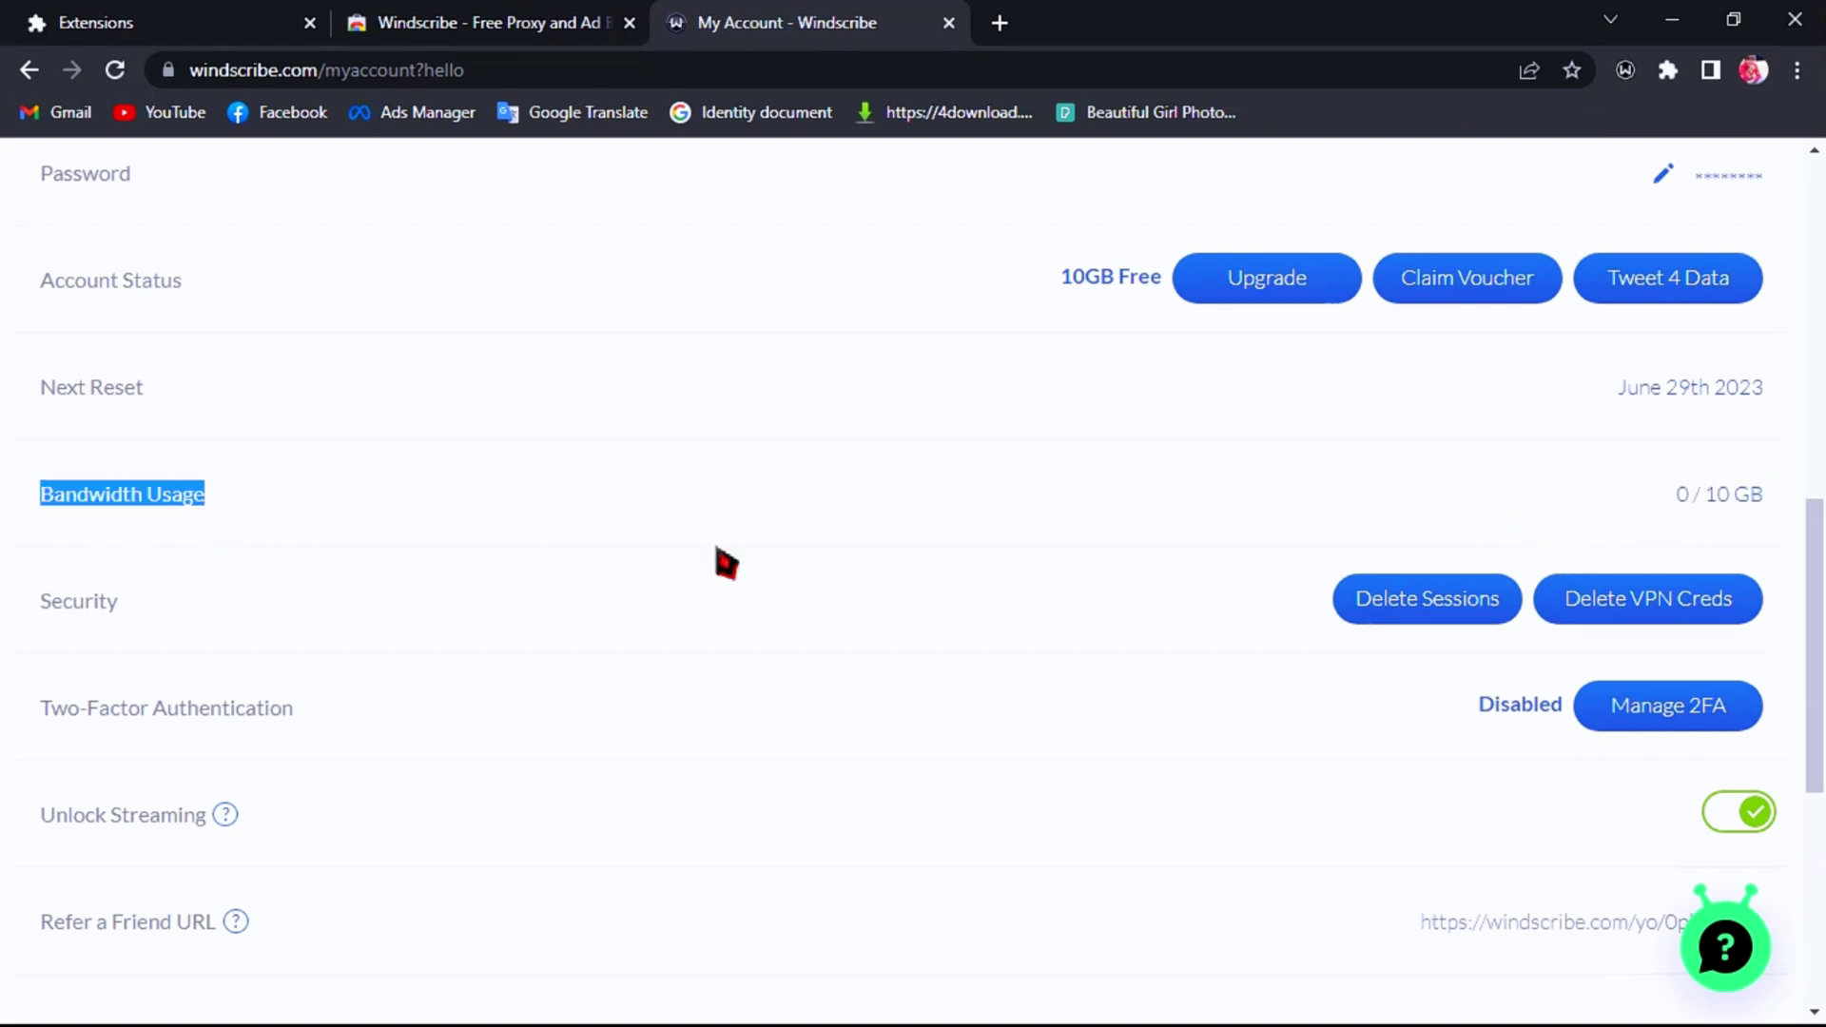
{"action": "triple_click", "coordinate": [1665, 496]}
{"action": "left_click", "coordinate": [1774, 499]}
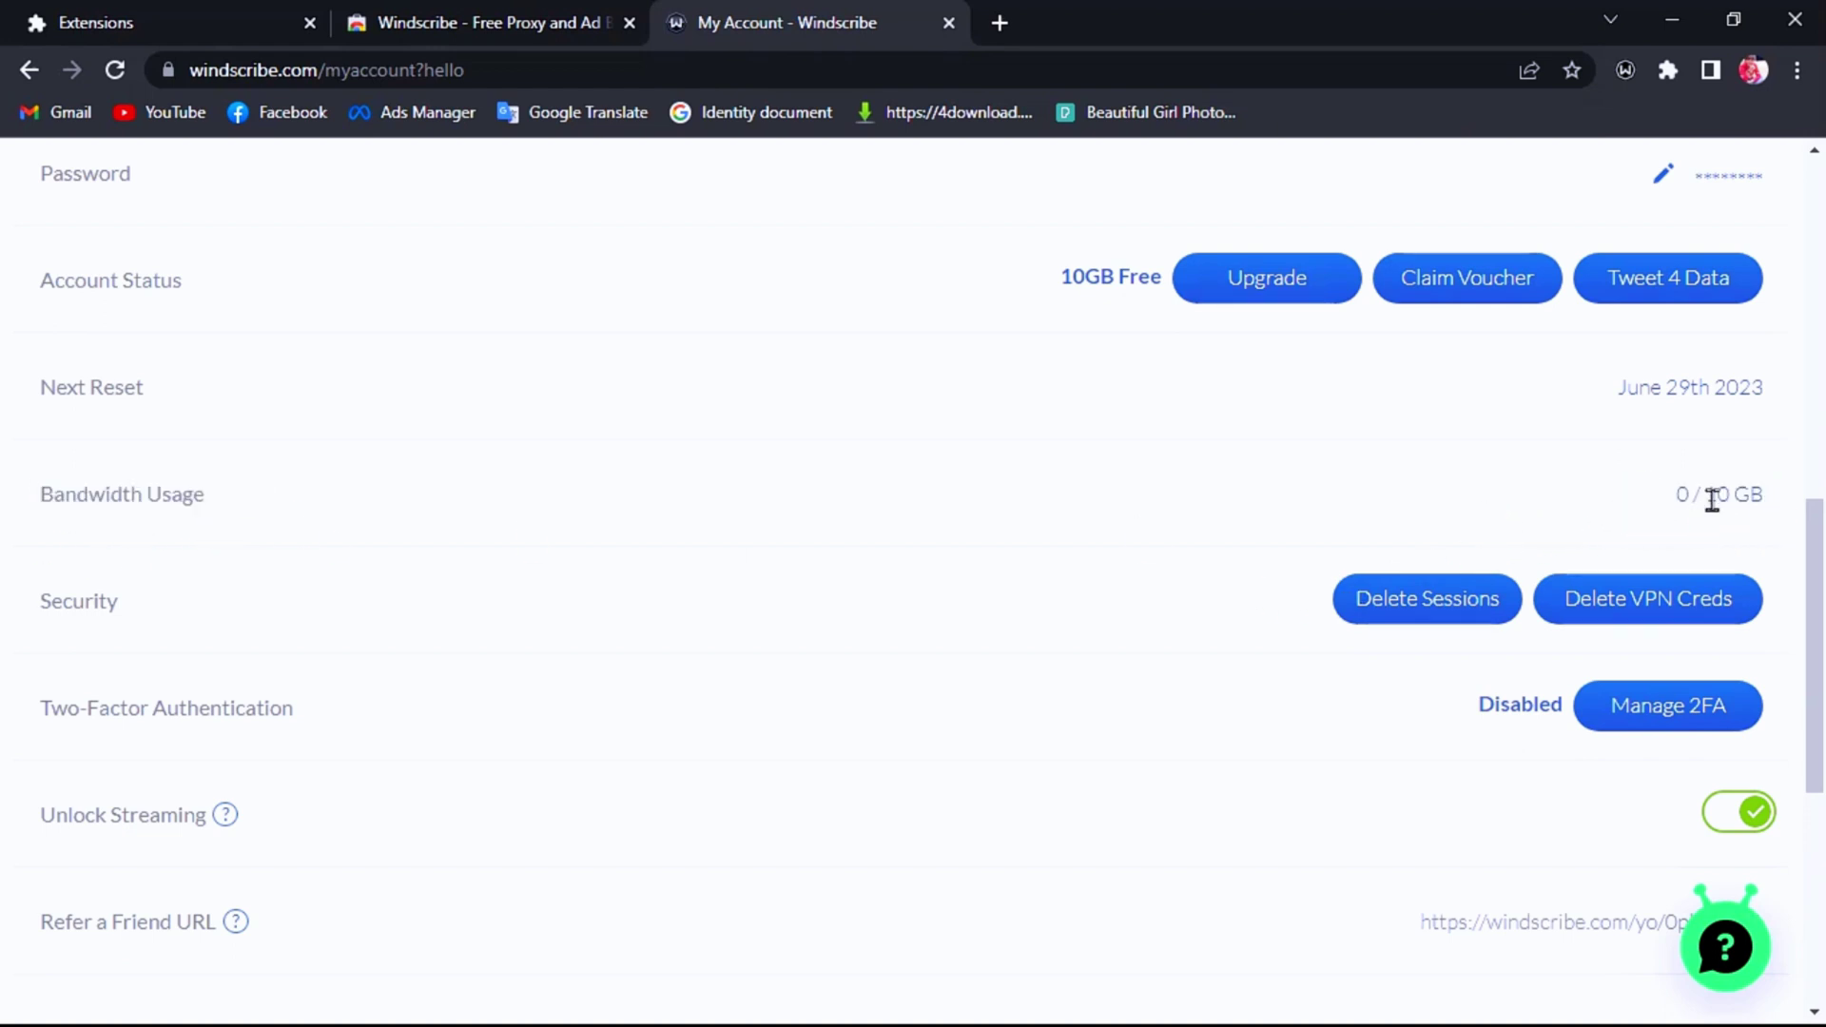
{"action": "scroll", "coordinate": [1711, 496], "scroll_direction": "down", "scroll_amount": 4}
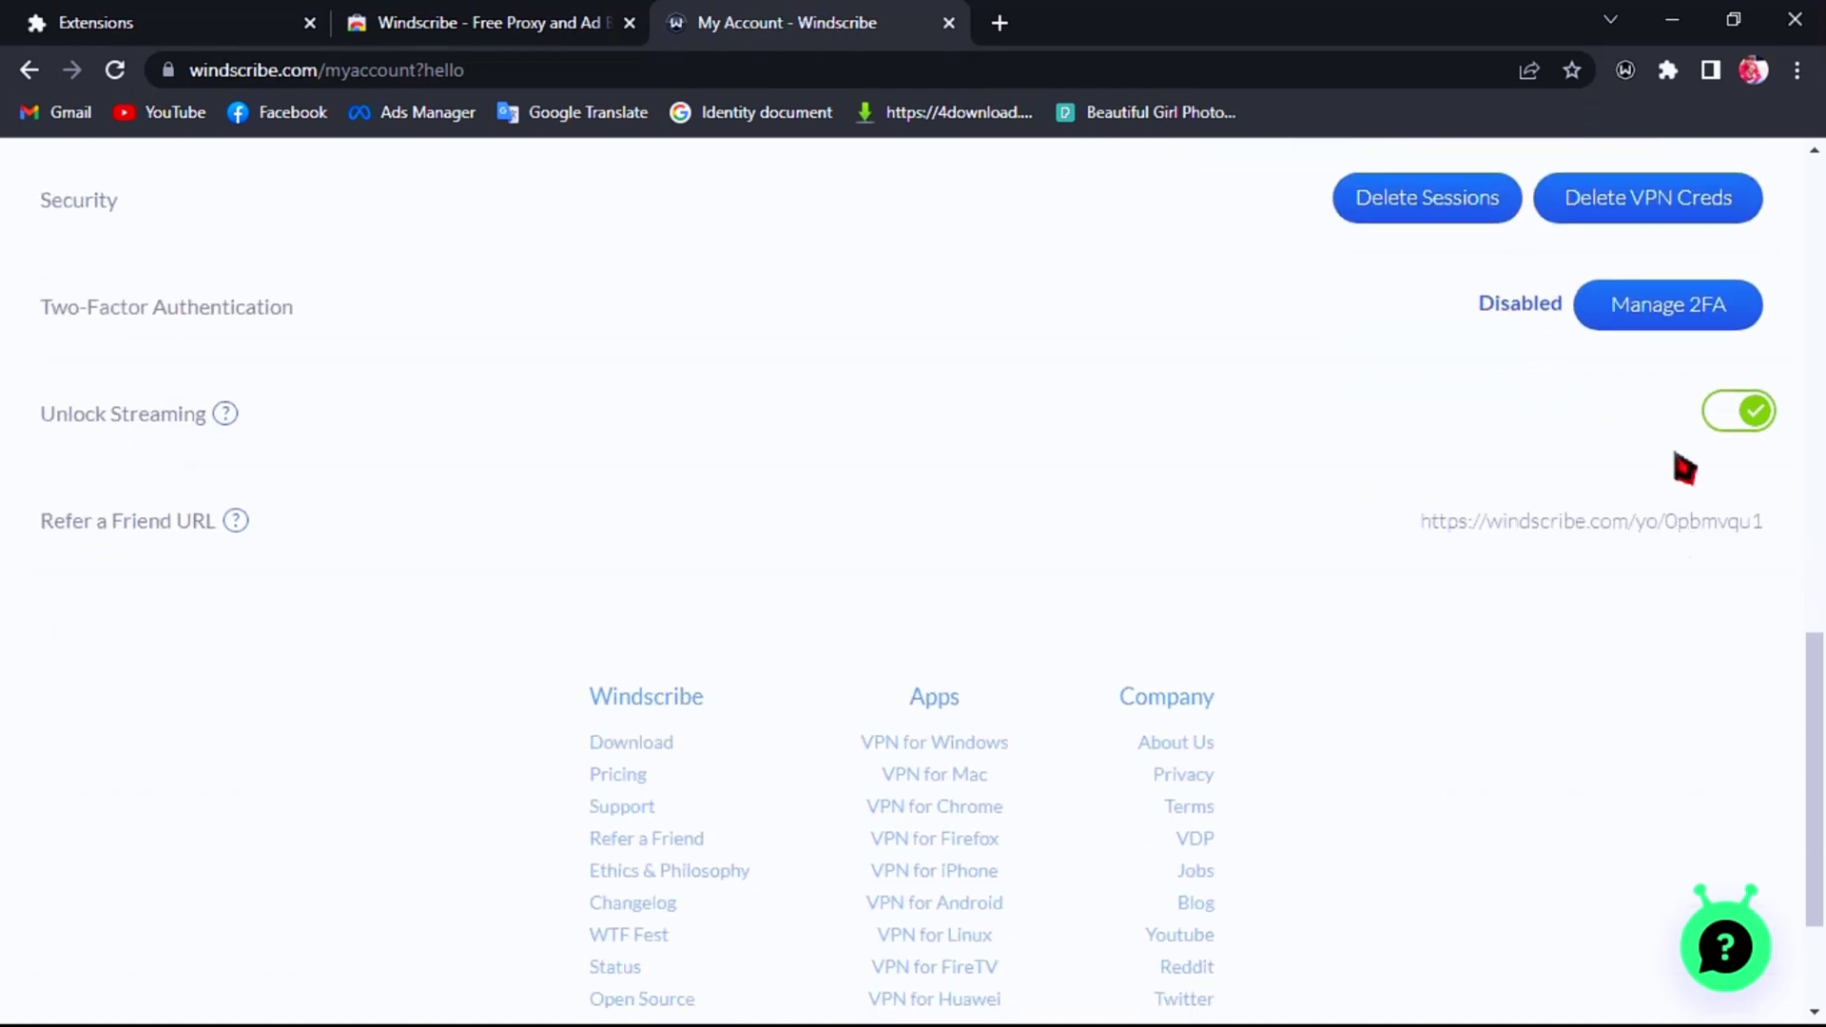
{"action": "left_click_drag", "start_coordinate": [308, 412], "coordinate": [40, 414]}
{"action": "left_click", "coordinate": [478, 439]}
{"action": "left_click", "coordinate": [1640, 426]}
{"action": "left_click_drag", "start_coordinate": [1812, 437], "coordinate": [1692, 517]}
{"action": "left_click", "coordinate": [1164, 486]}
{"action": "scroll", "coordinate": [1257, 609], "scroll_direction": "down", "scroll_amount": 2}
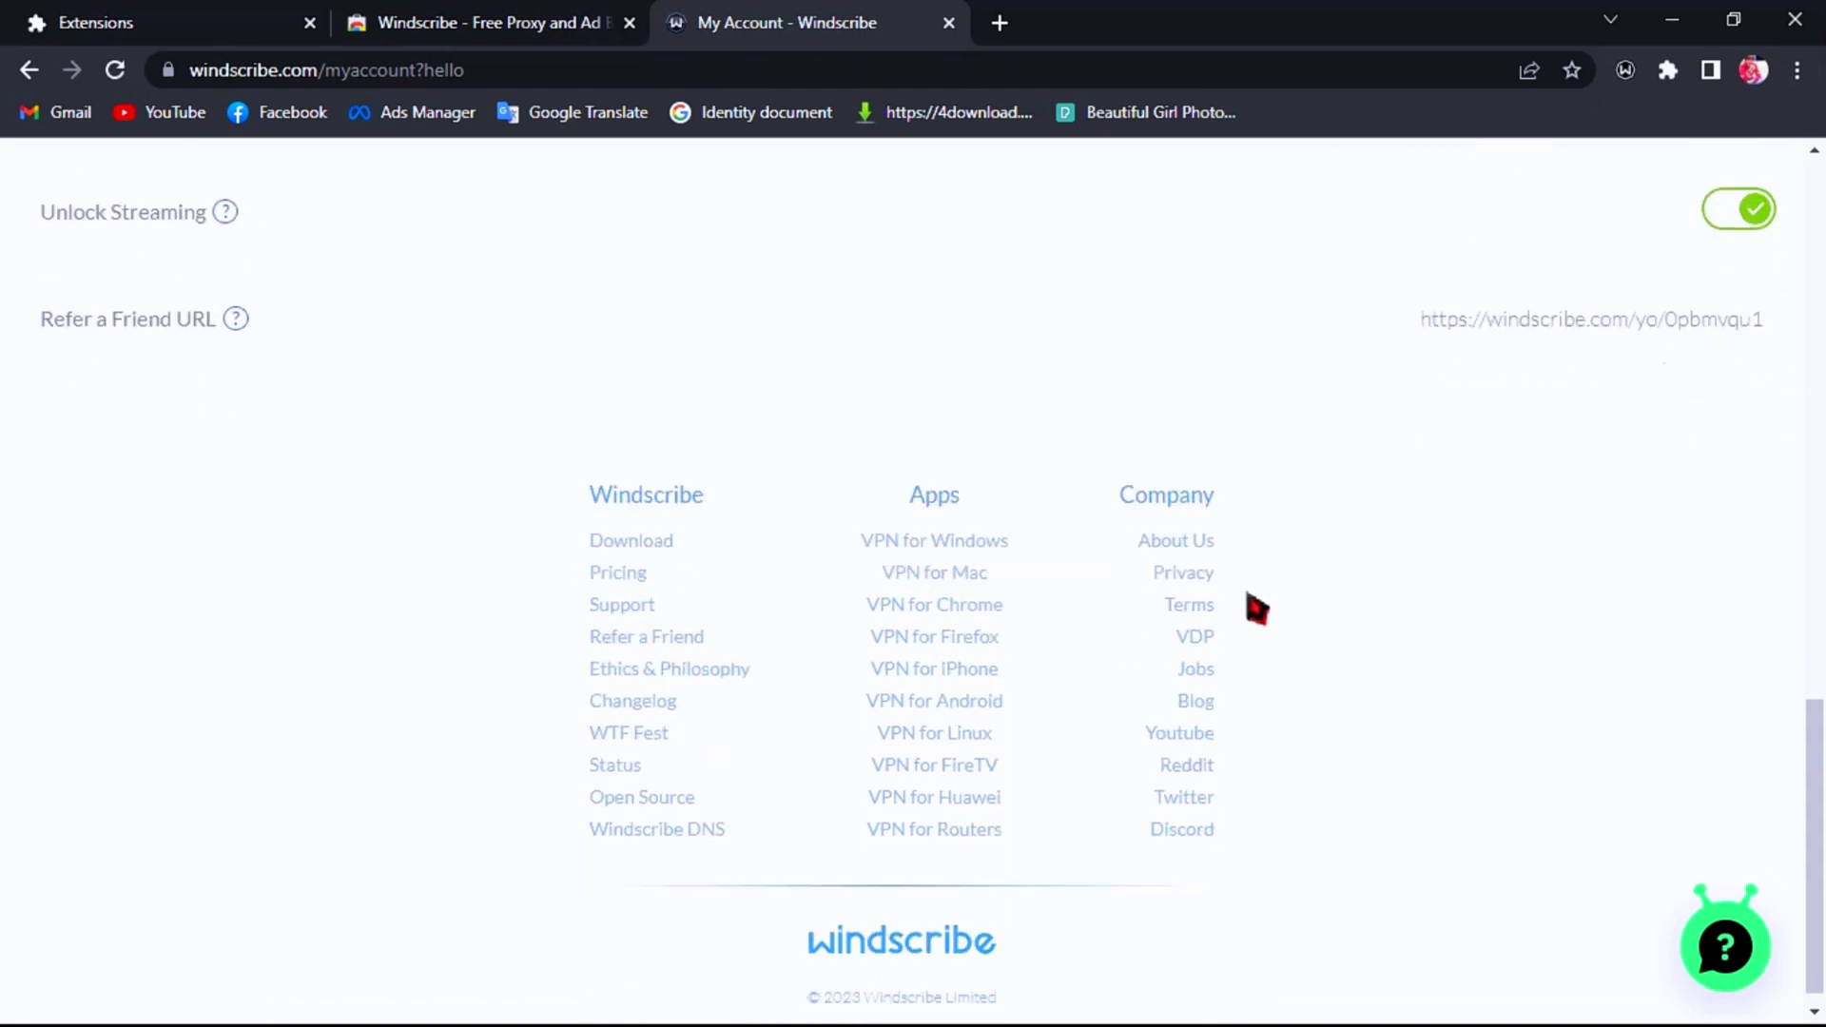
{"action": "scroll", "coordinate": [1257, 609], "scroll_direction": "up", "scroll_amount": 10}
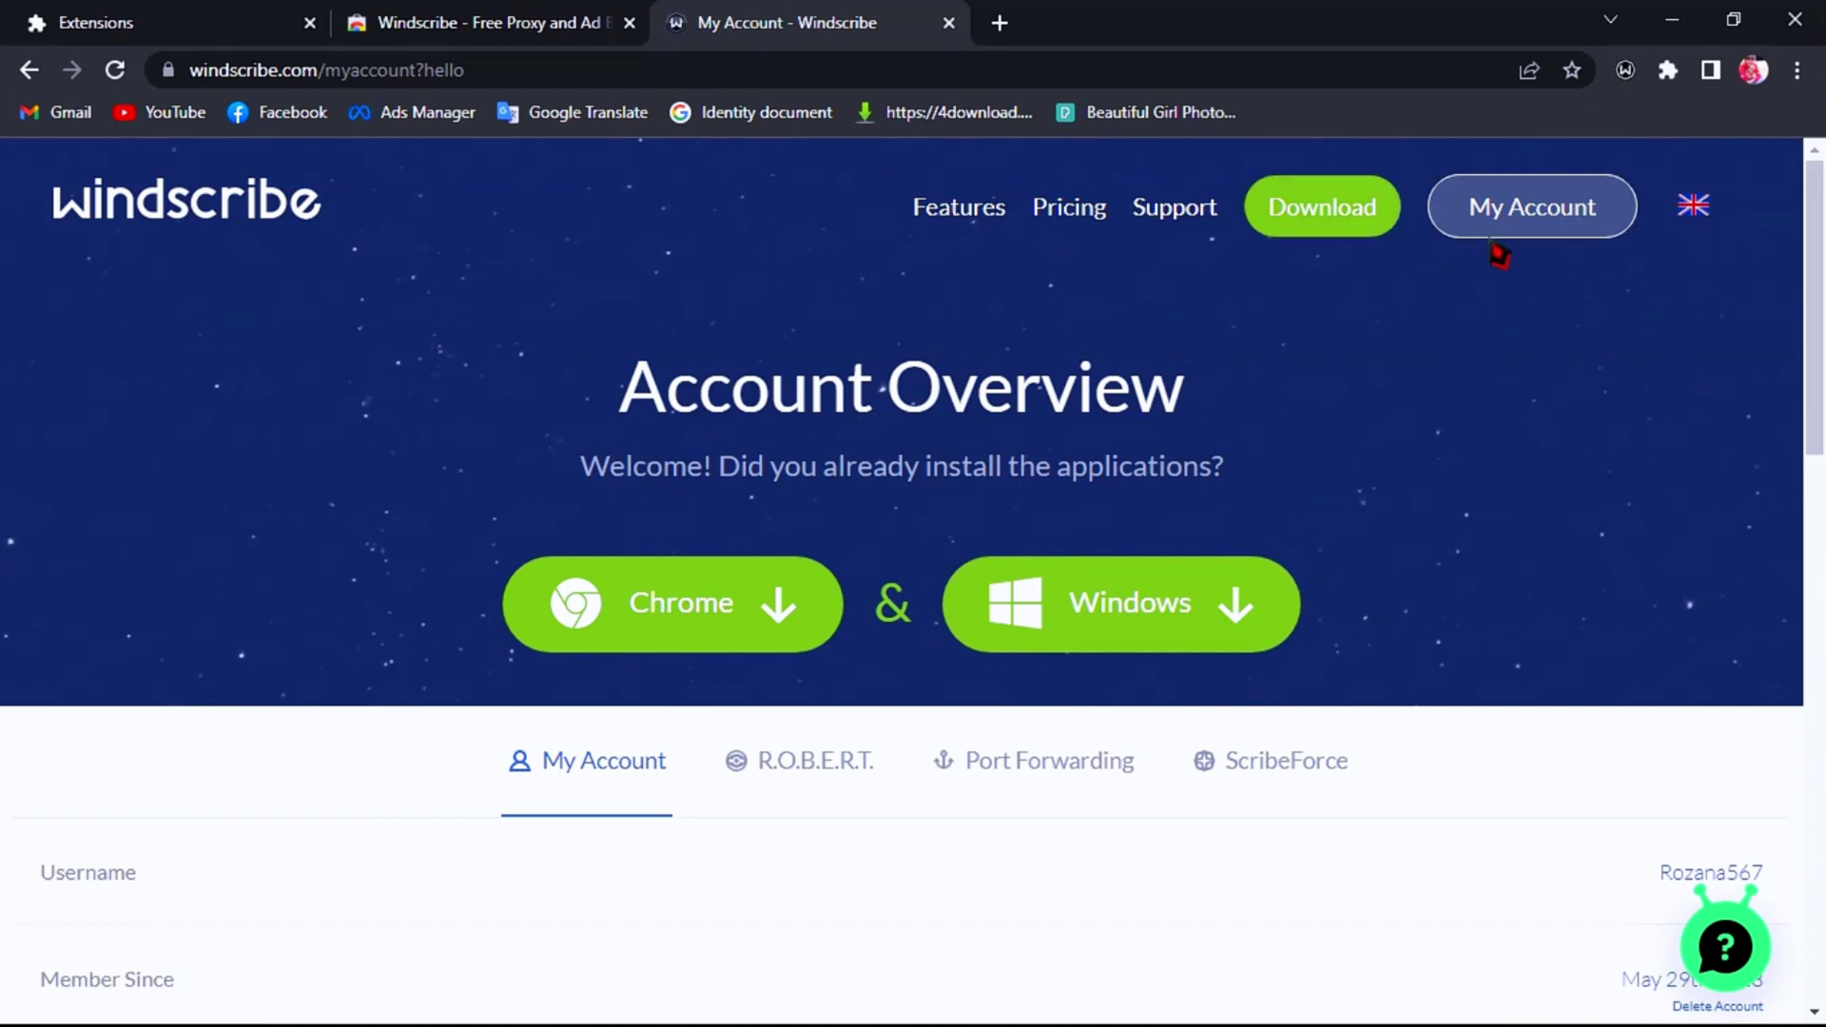
{"action": "mouse_move", "coordinate": [1548, 216]}
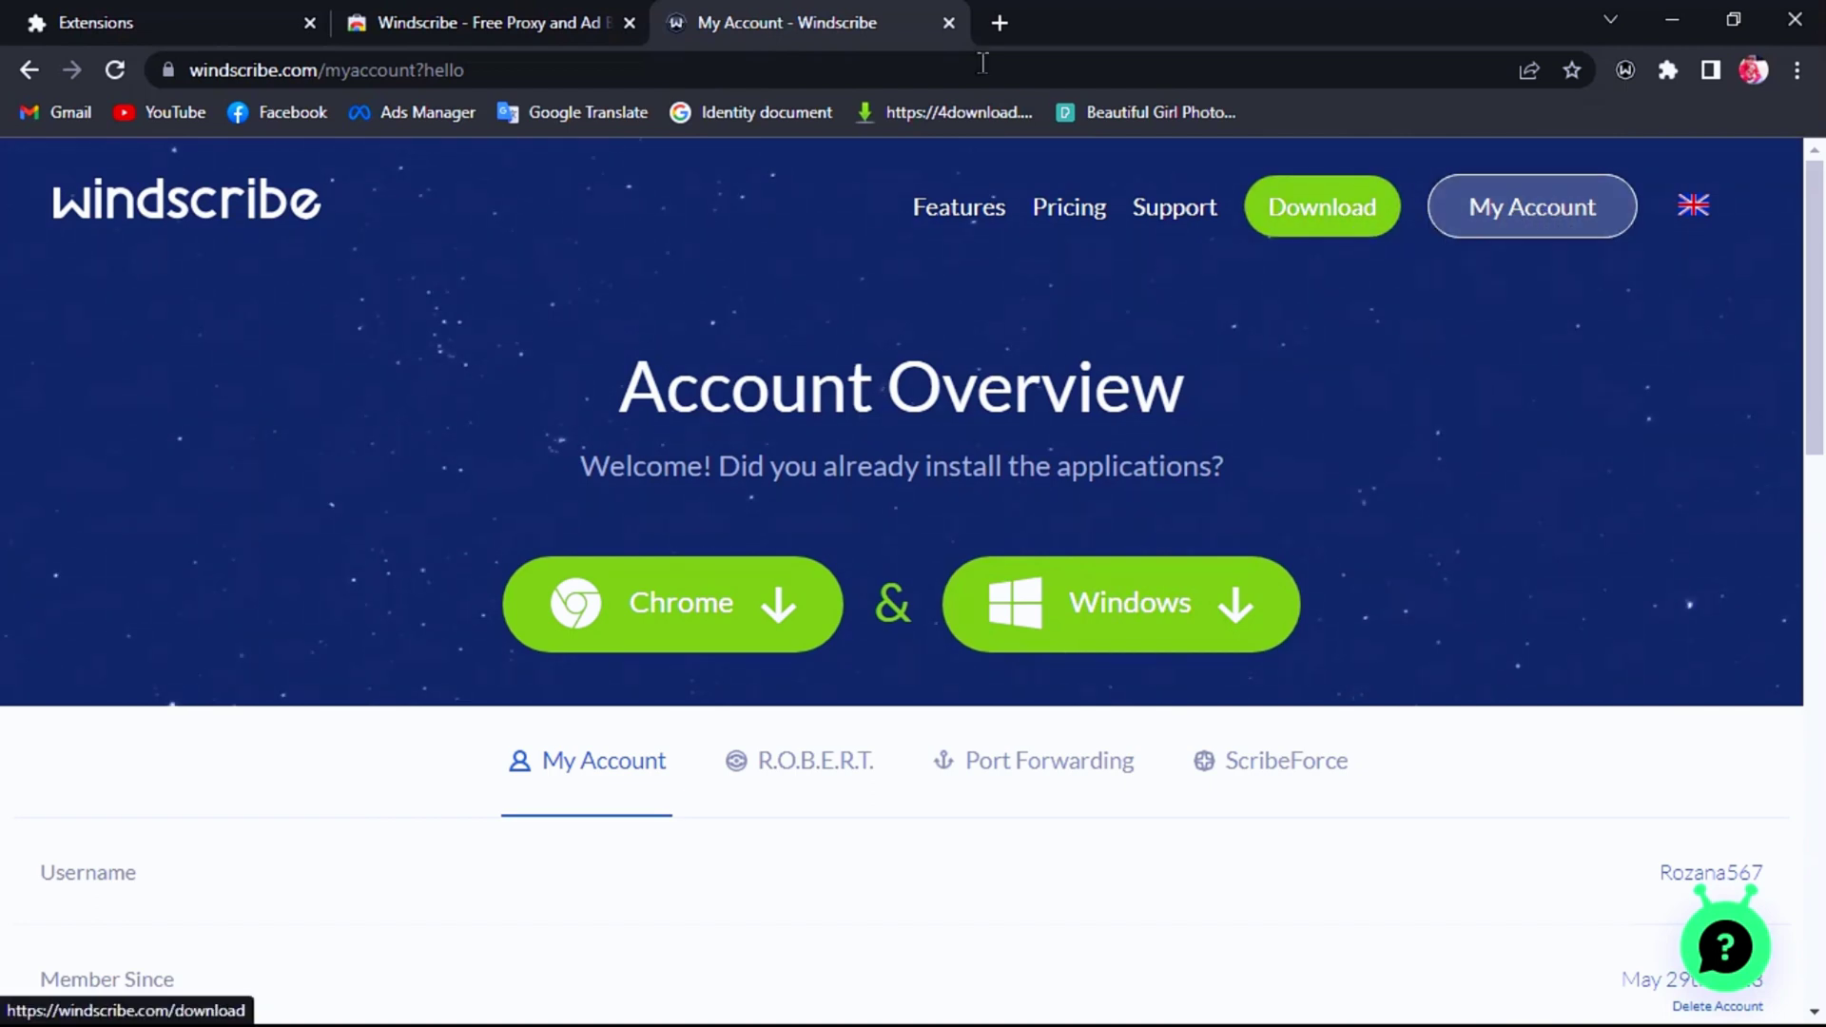
Close the account, Chrome Web Store and Extensions tabs, leaving a fresh blank tab.
{"action": "left_click", "coordinate": [948, 22]}
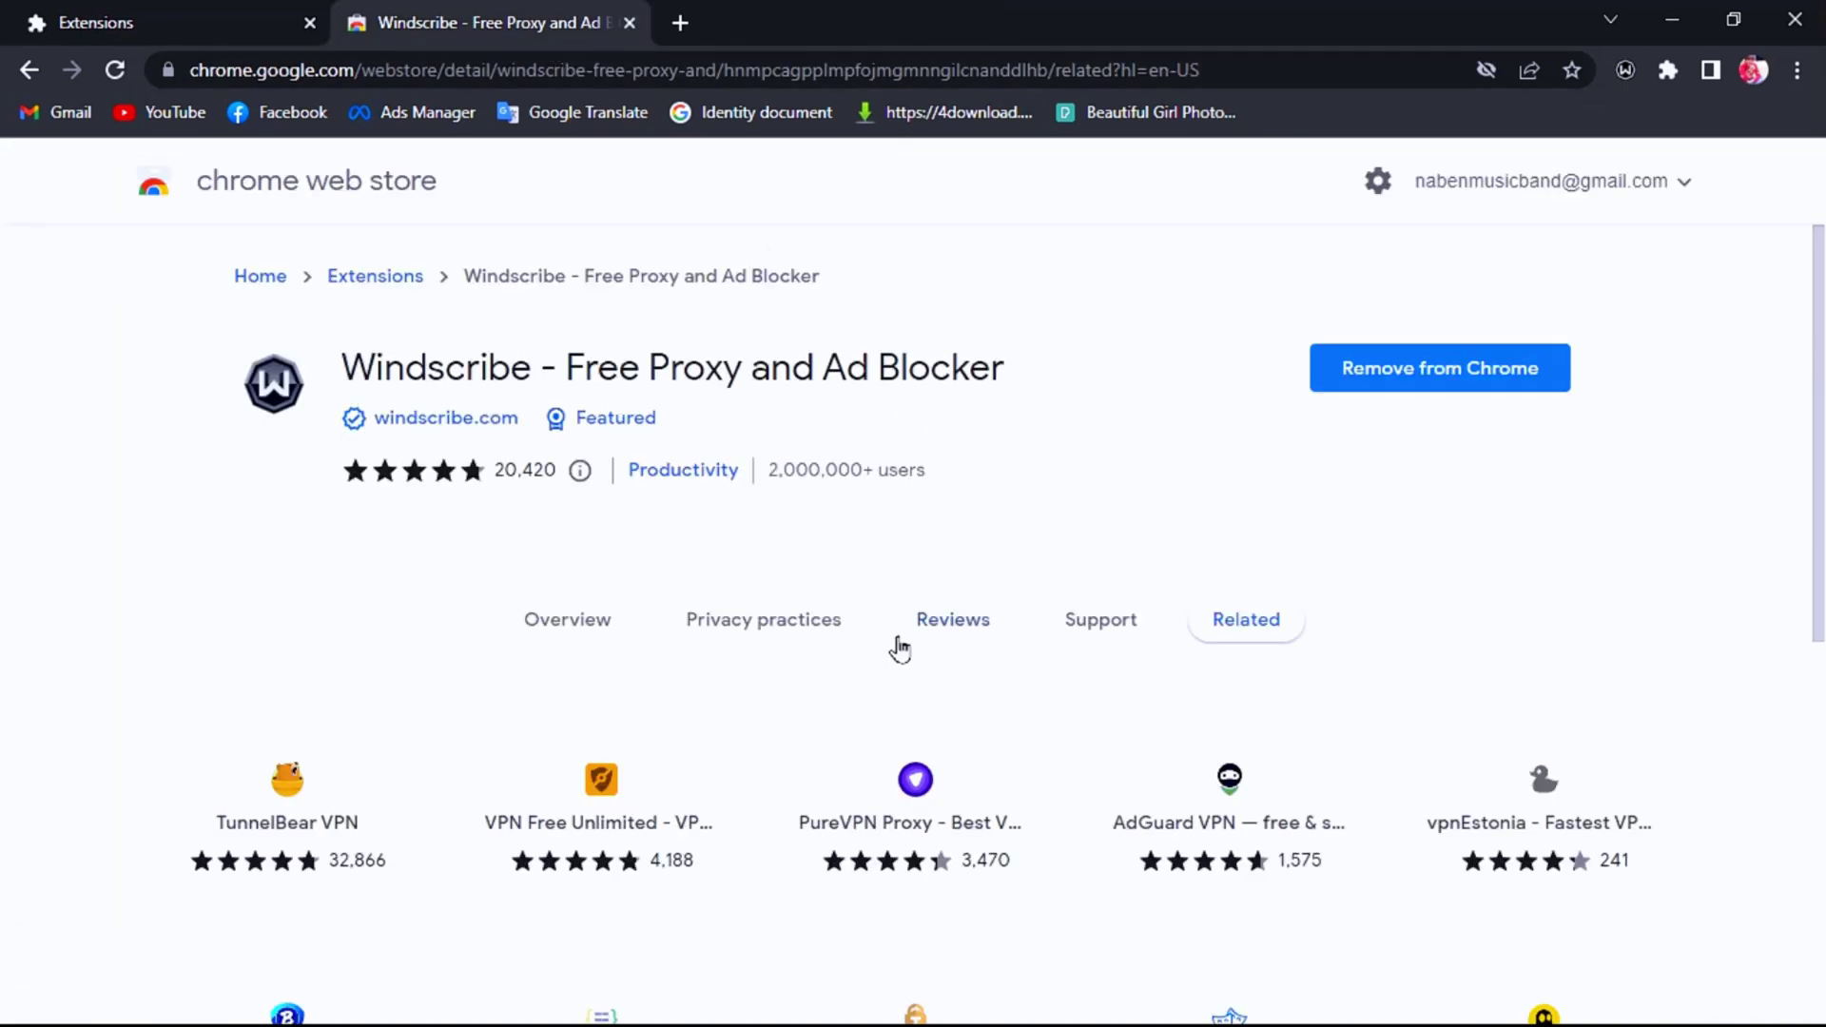
{"action": "left_click_drag", "start_coordinate": [1055, 376], "coordinate": [345, 374]}
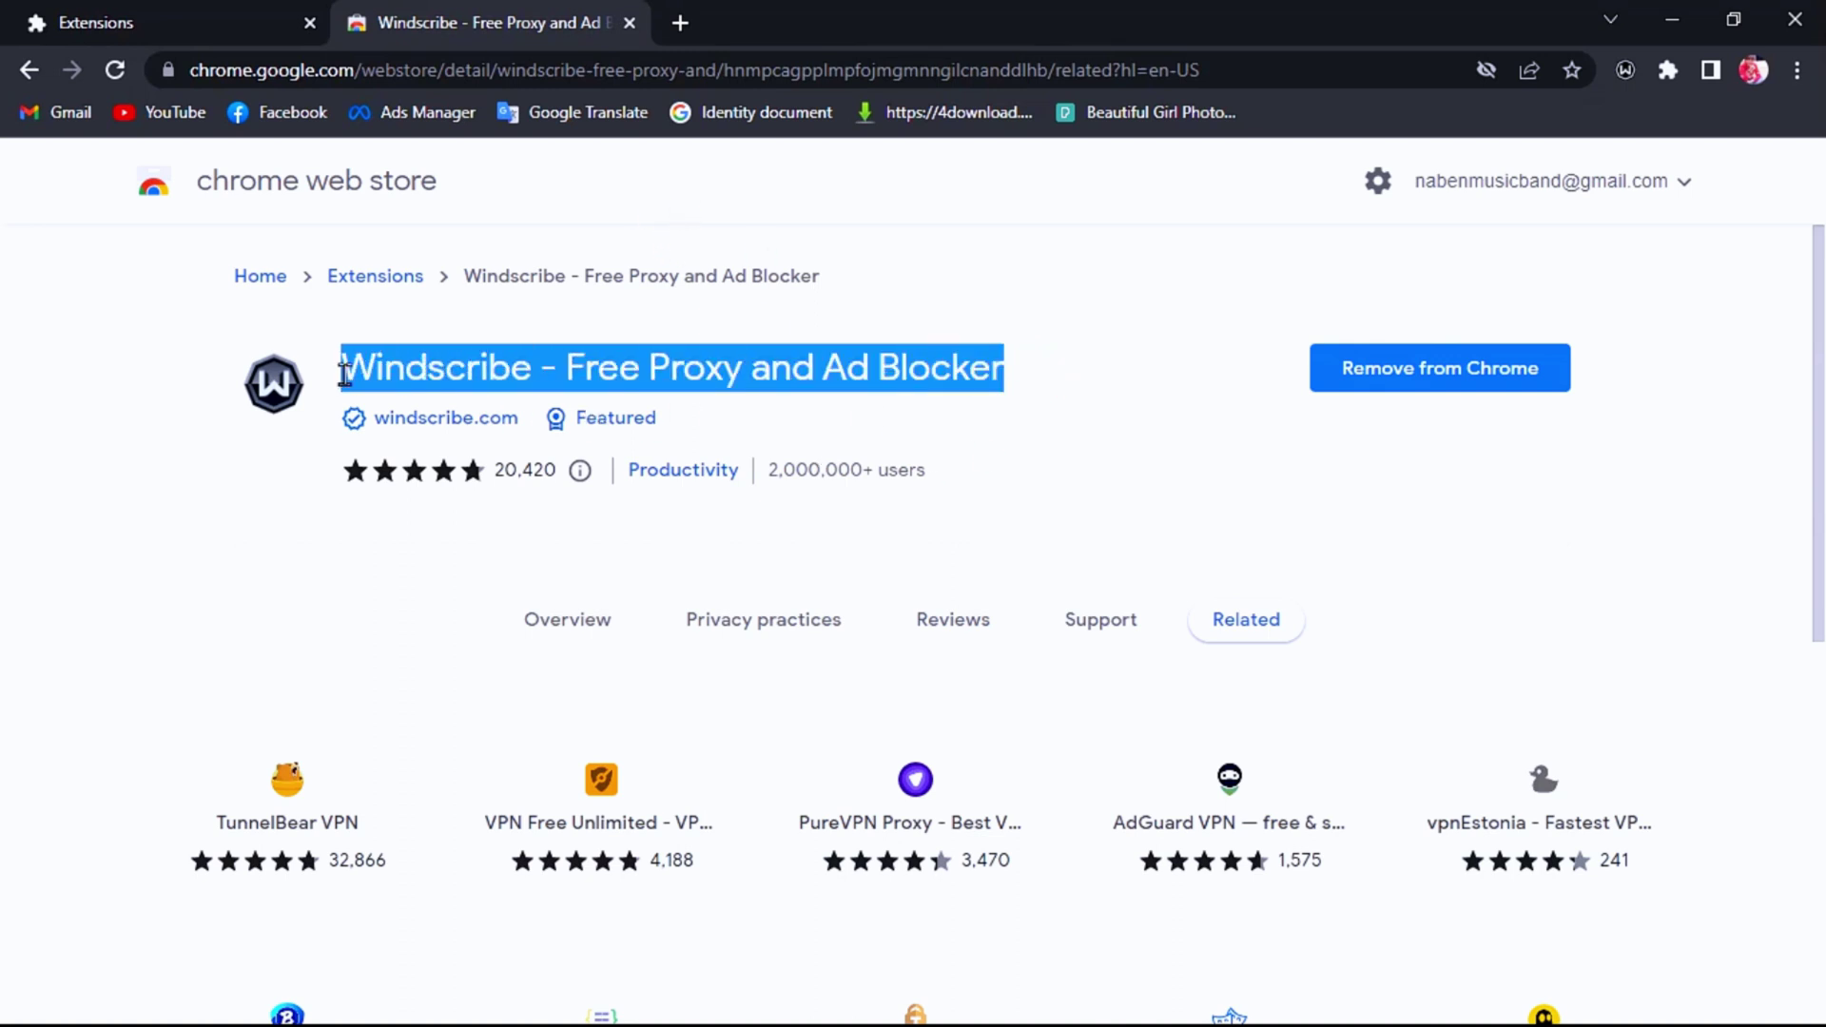
{"action": "left_click", "coordinate": [630, 22]}
{"action": "left_click", "coordinate": [362, 25]}
{"action": "left_click", "coordinate": [305, 22]}
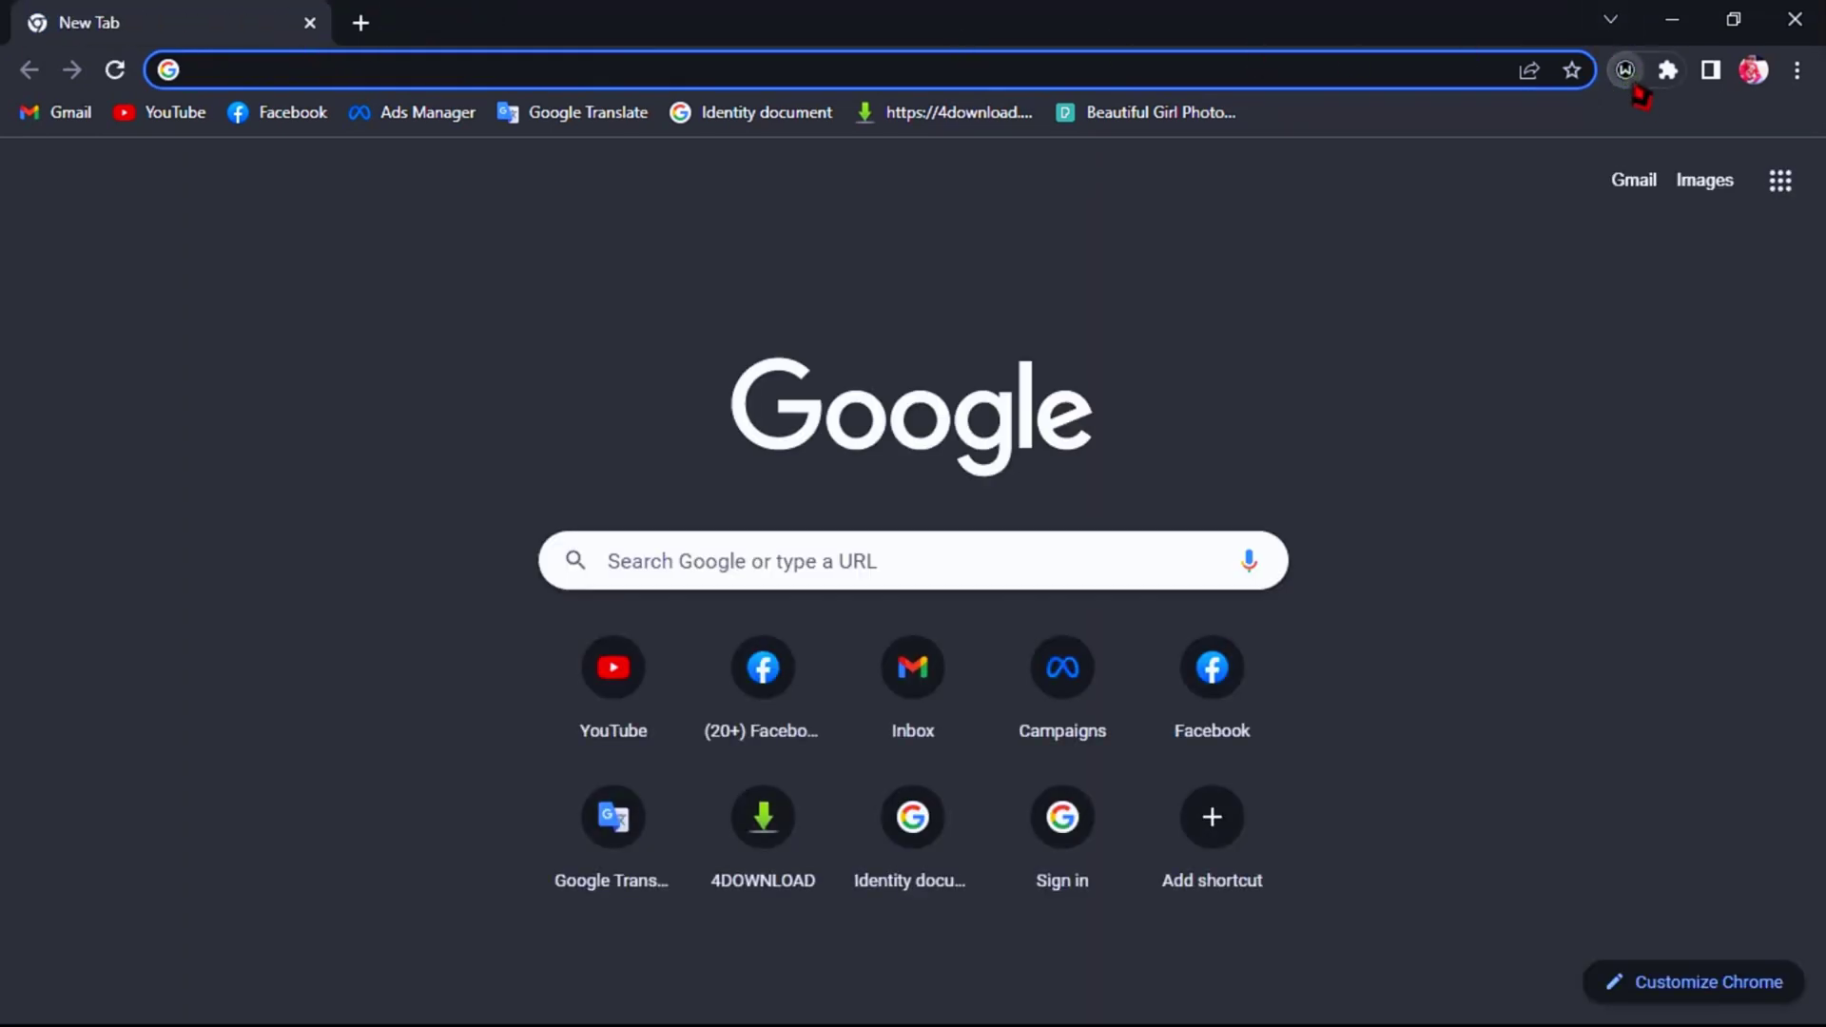
Open the Windscribe extension's login form and enter the account username.
{"action": "left_click", "coordinate": [1626, 73]}
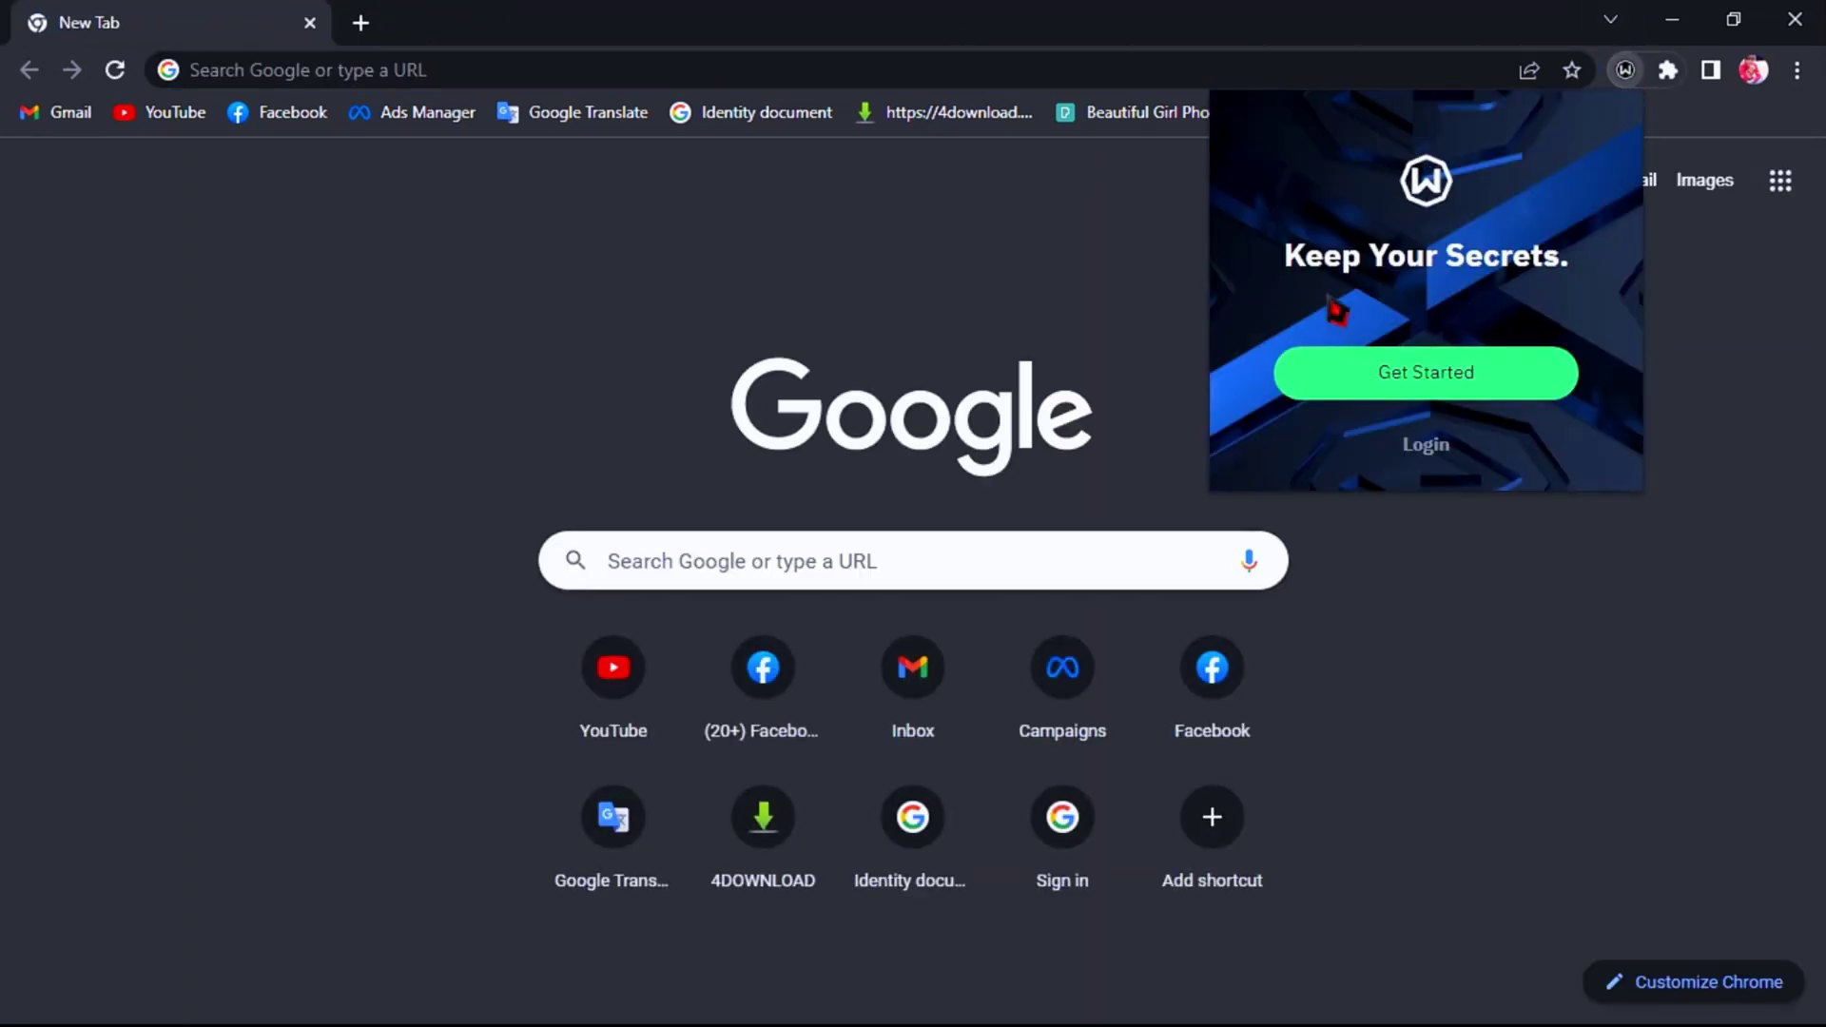
{"action": "left_click", "coordinate": [1438, 451]}
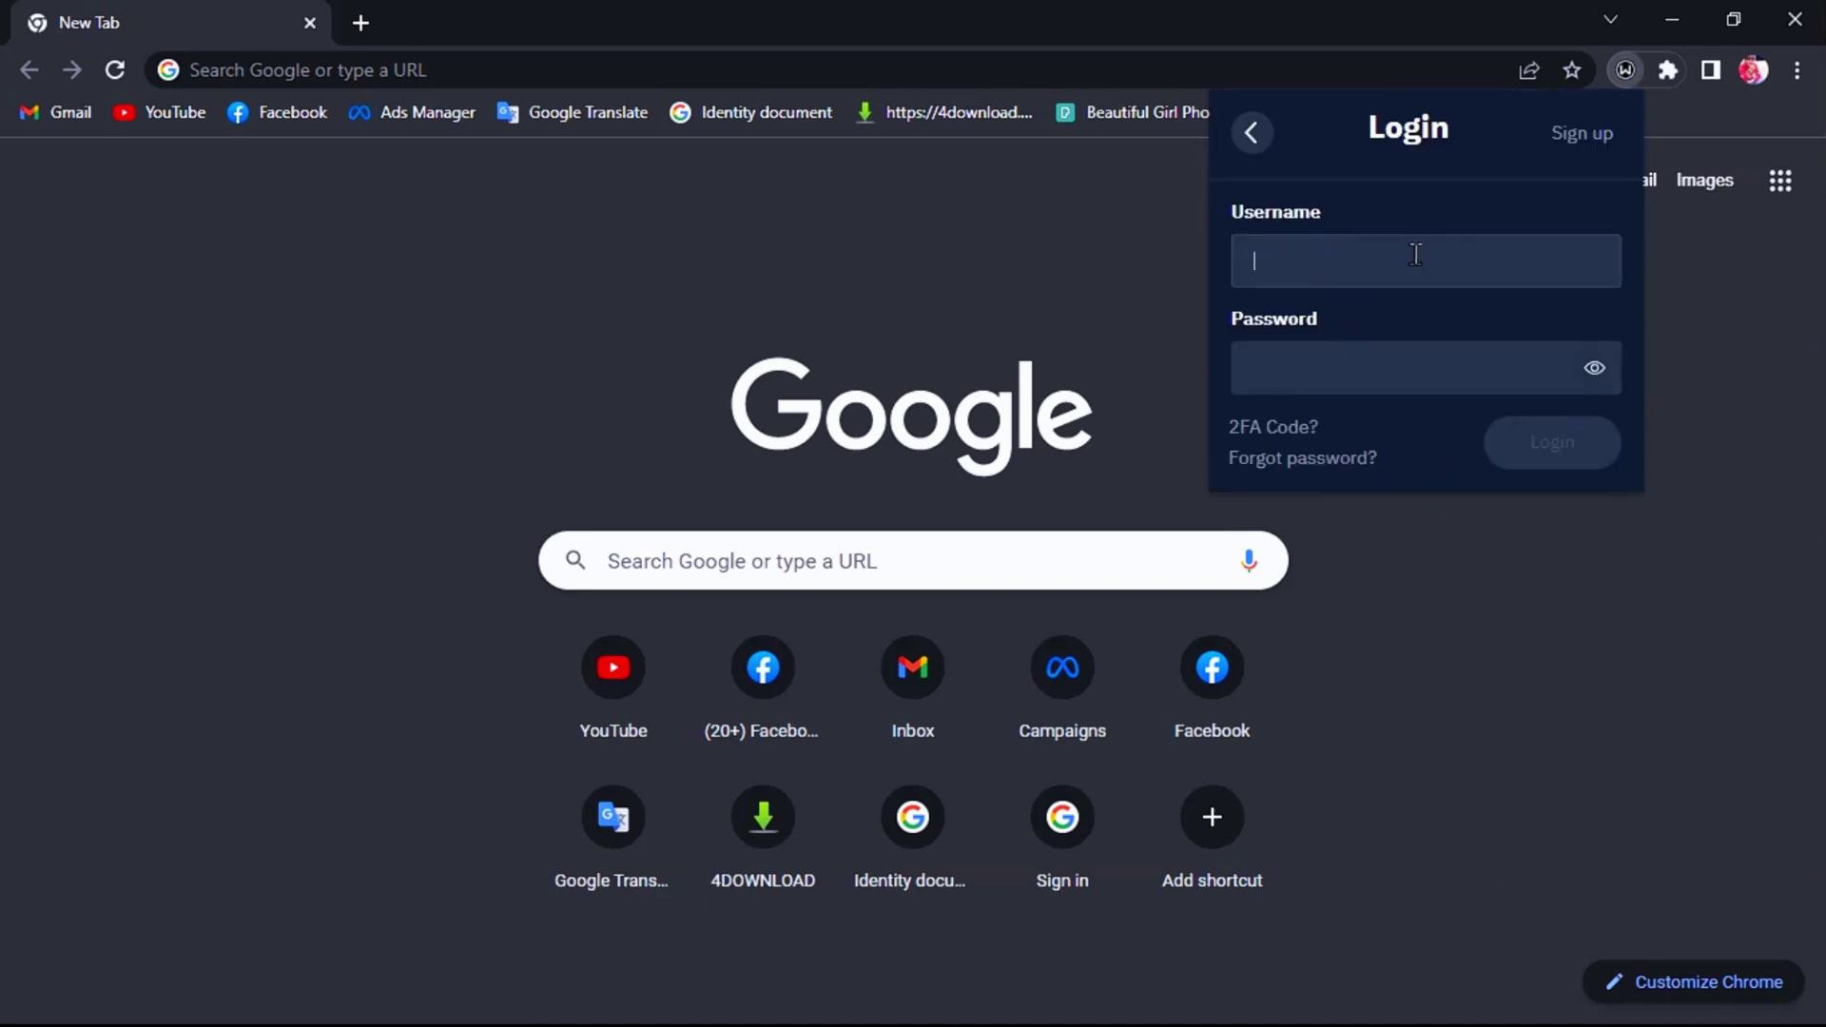
{"action": "type", "text": "R"}
{"action": "key", "text": "BackSpace"}
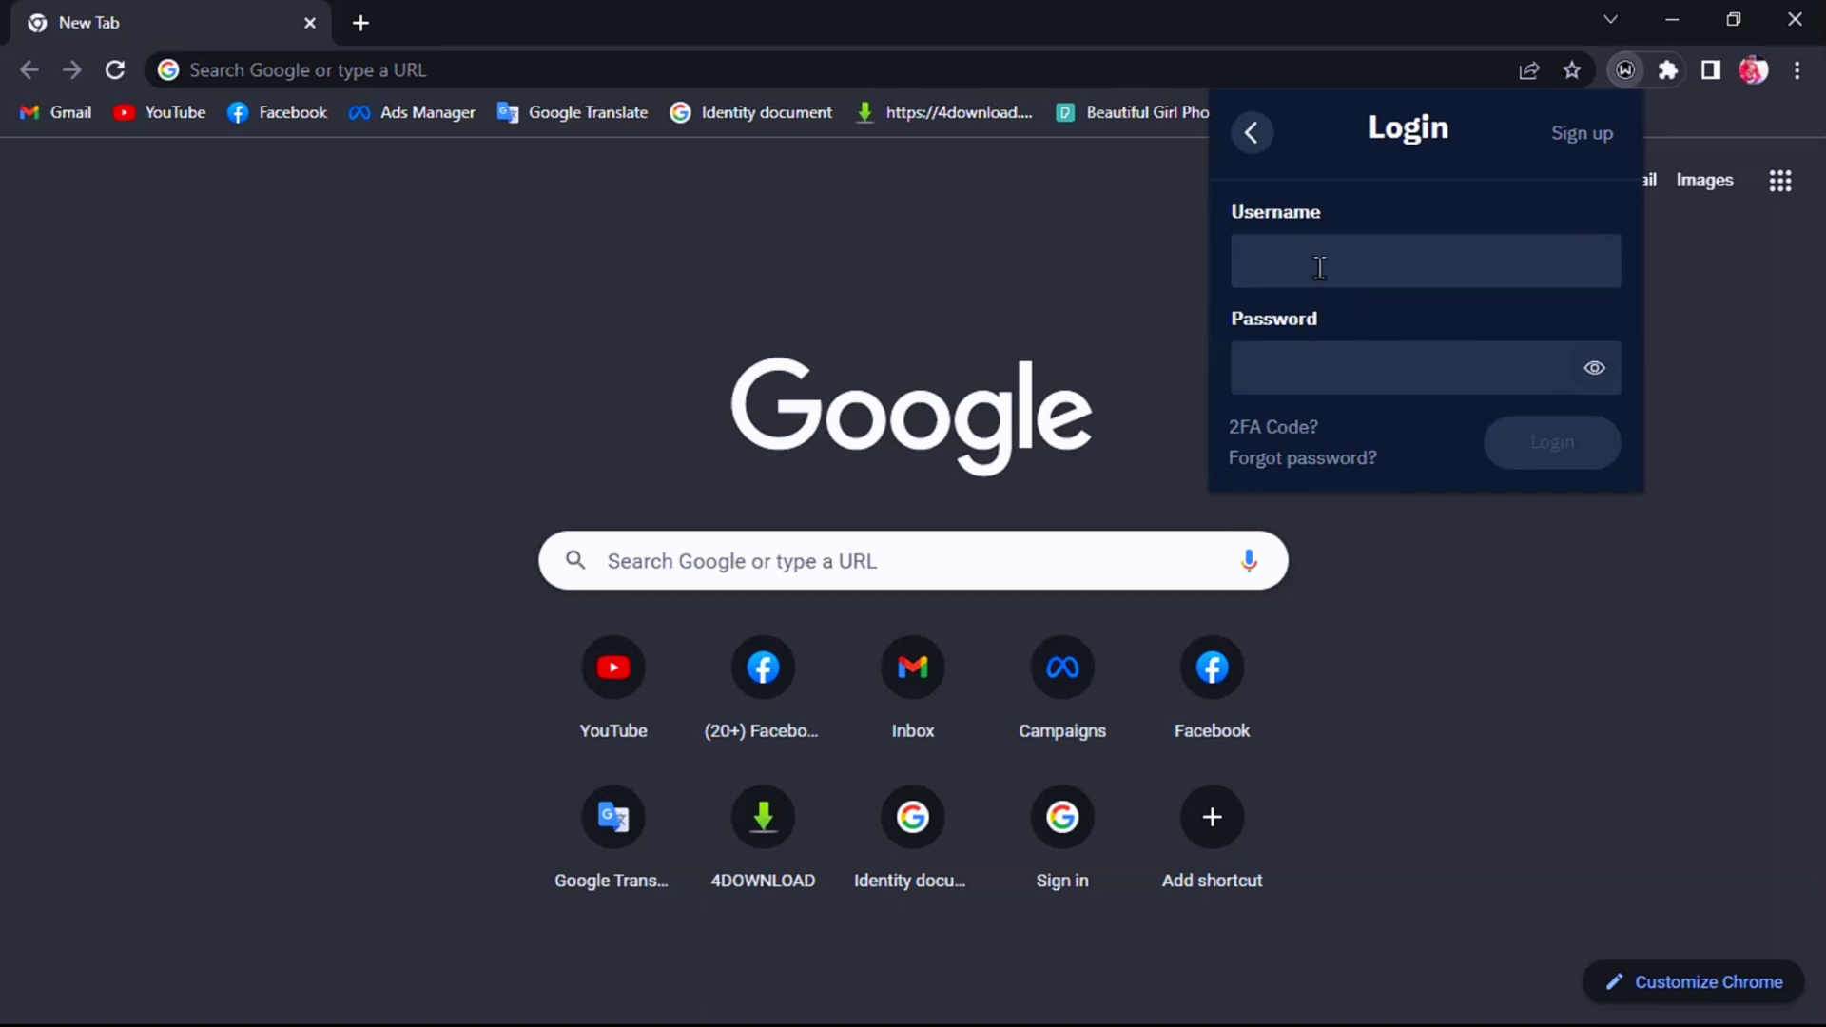
{"action": "left_click", "coordinate": [1335, 257]}
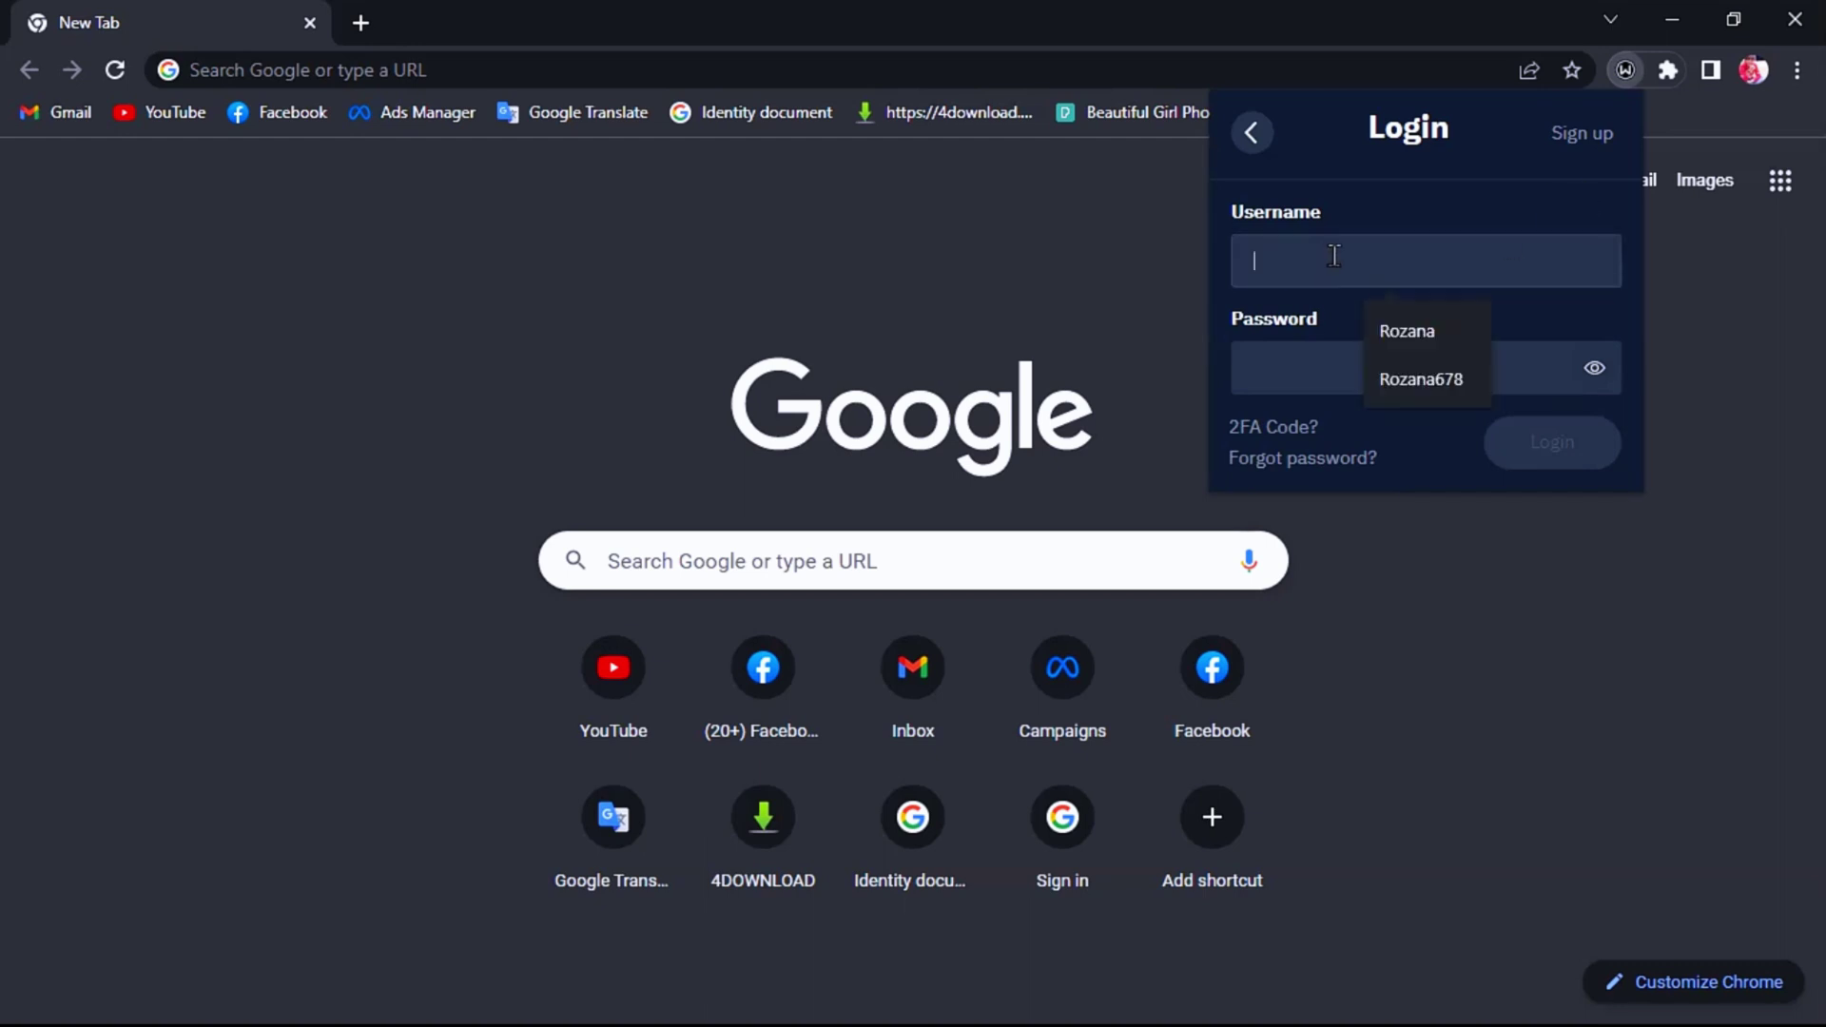
{"action": "type", "text": "Rozana567"}
Enter the account password and log in, reaching Autopilot with 10GB left.
{"action": "double_click", "coordinate": [1389, 252]}
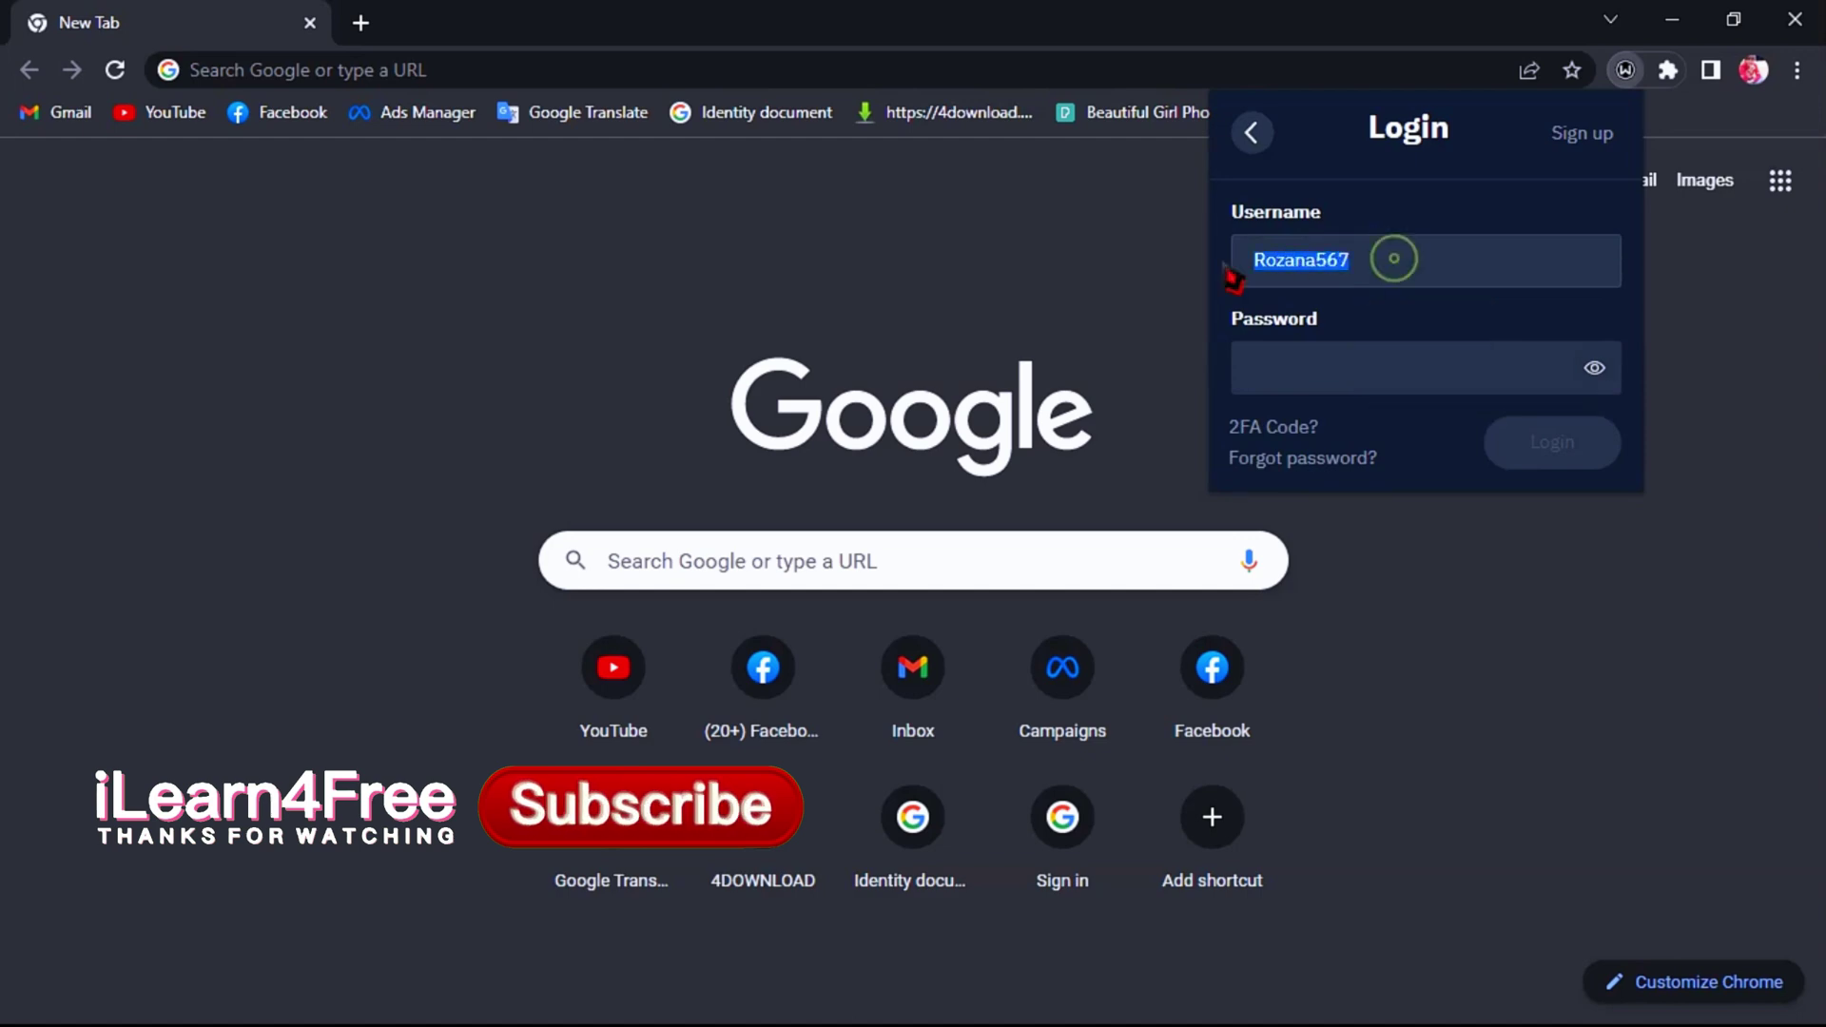
{"action": "left_click", "coordinate": [1364, 365]}
{"action": "type", "text": "abc"}
{"action": "key", "text": "BackSpace"}
{"action": "key", "text": "BackSpace"}
{"action": "key", "text": "BackSpace"}
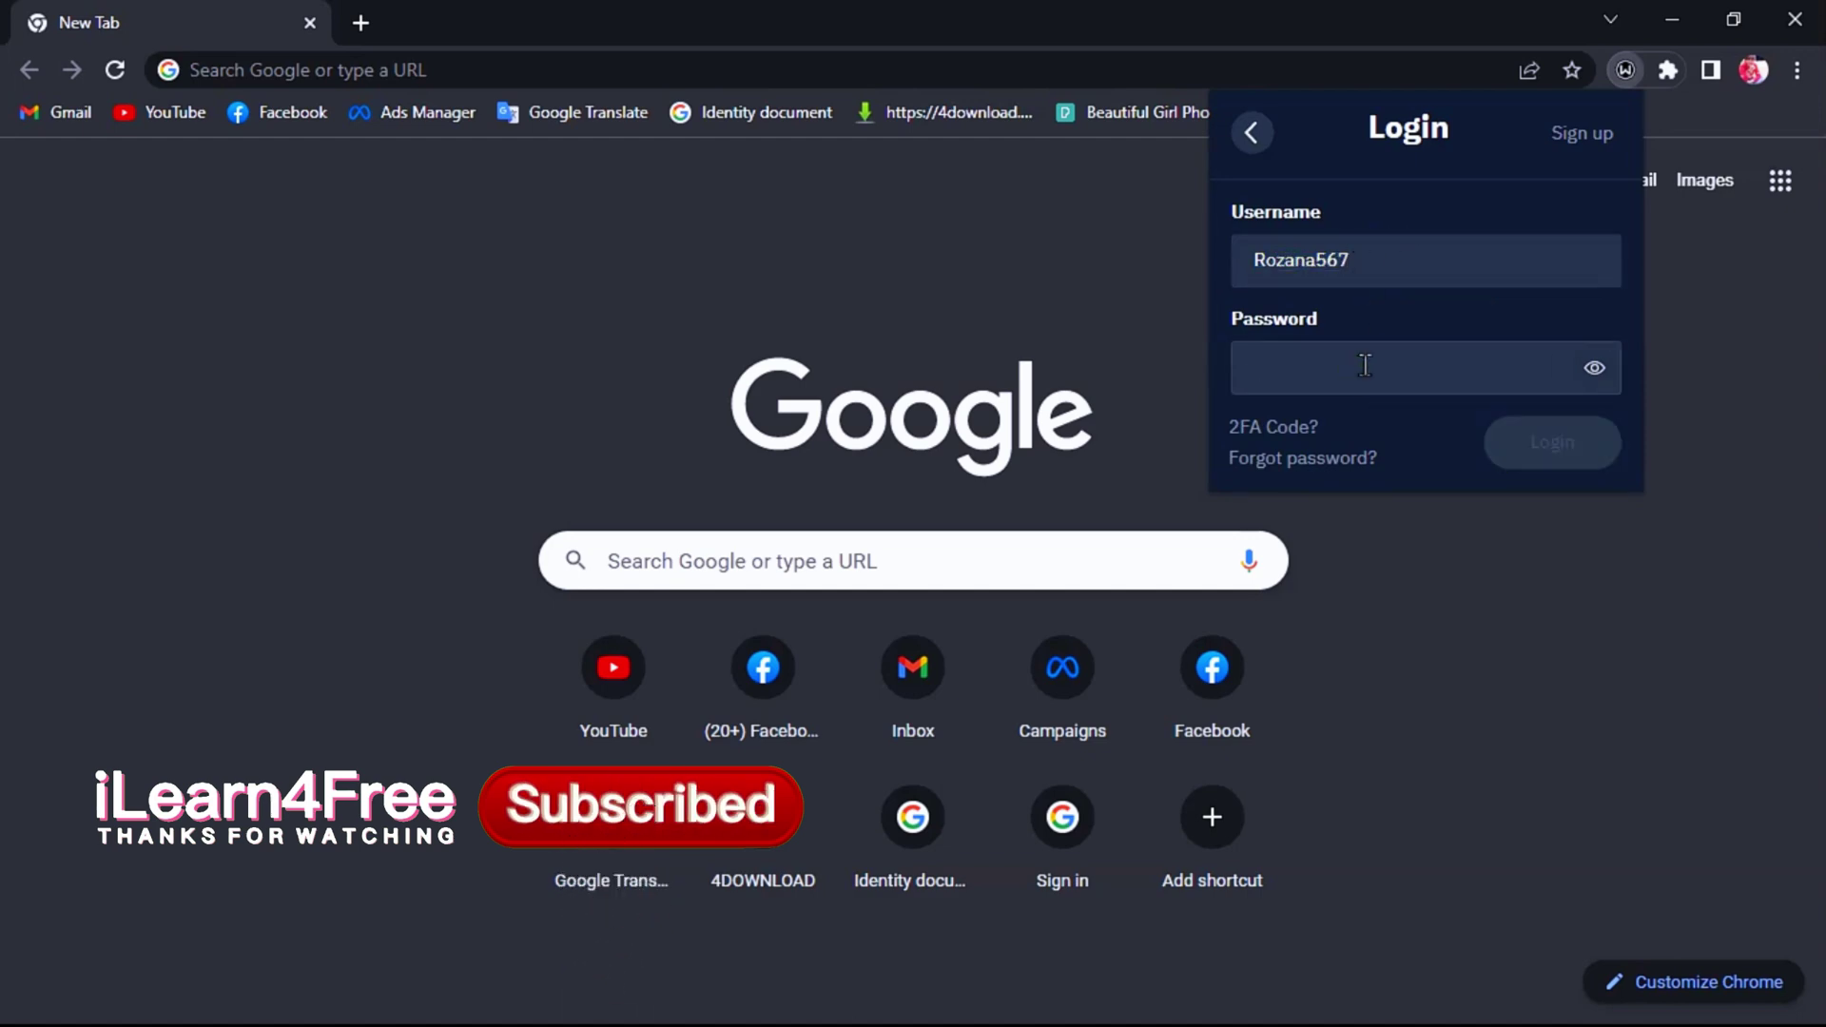
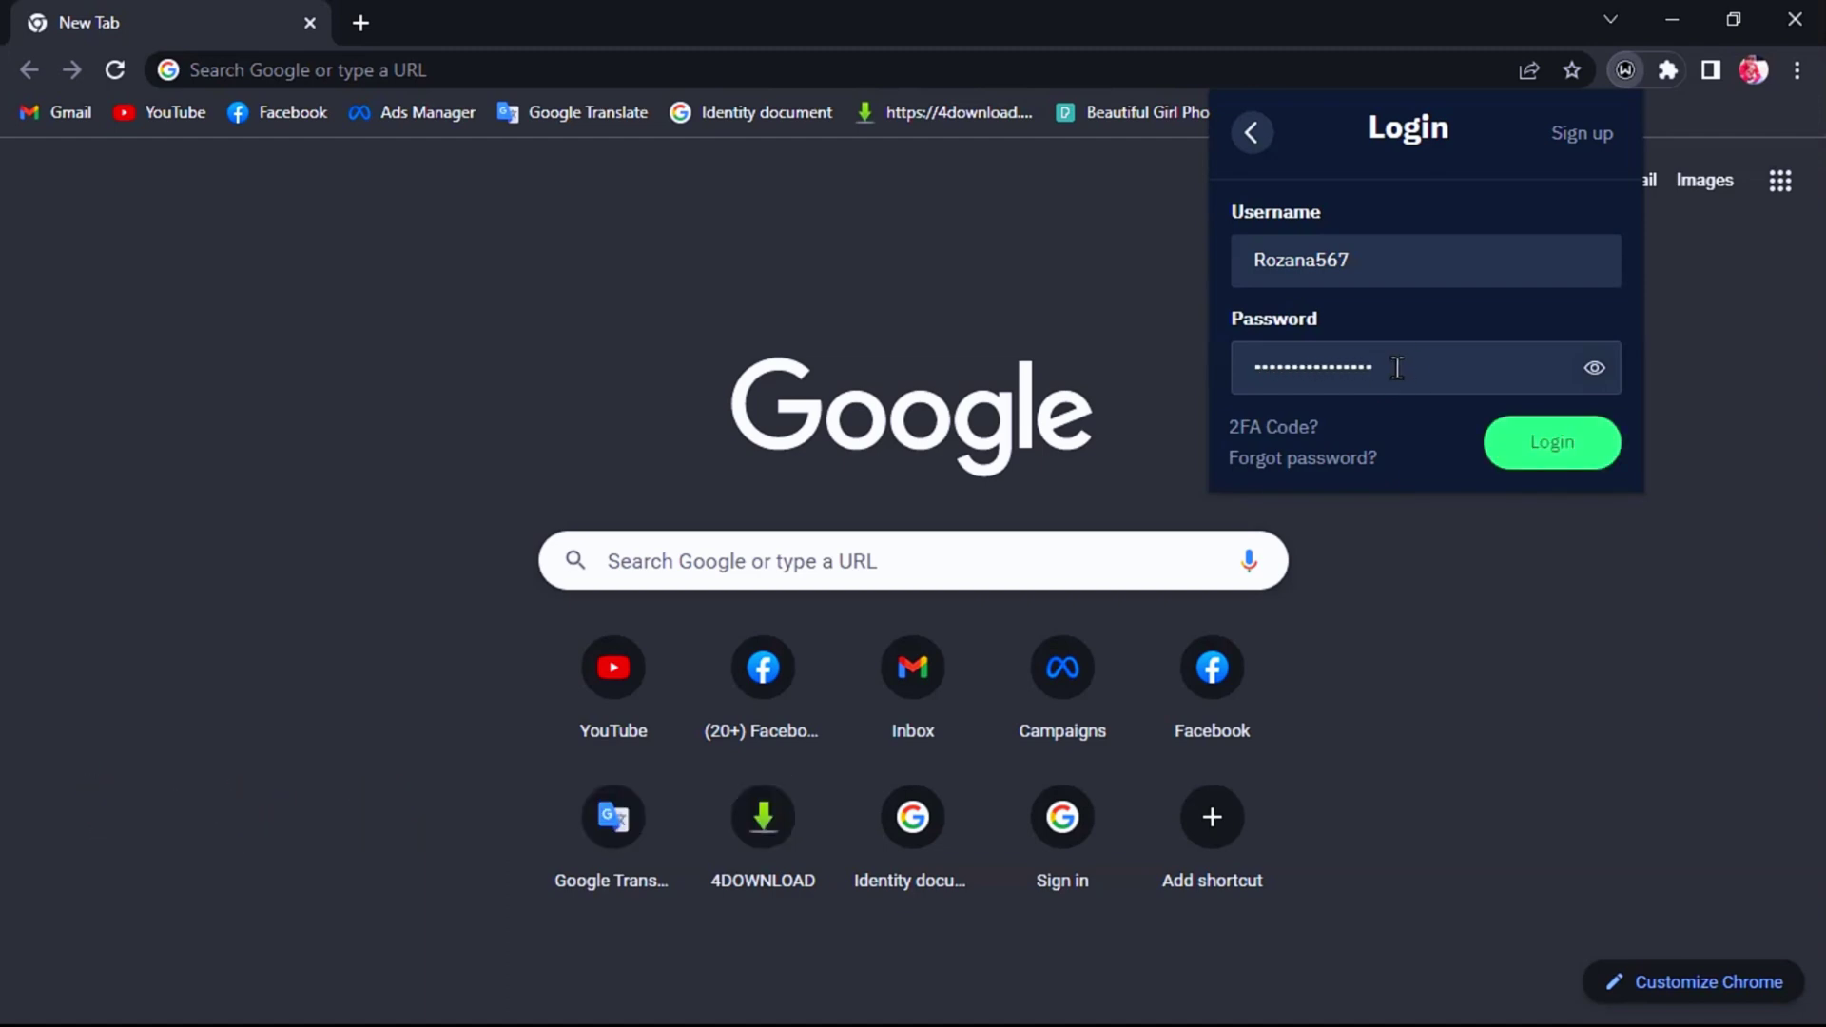
{"action": "double_click", "coordinate": [1432, 367]}
{"action": "left_click", "coordinate": [1442, 365]}
{"action": "left_click", "coordinate": [1552, 449]}
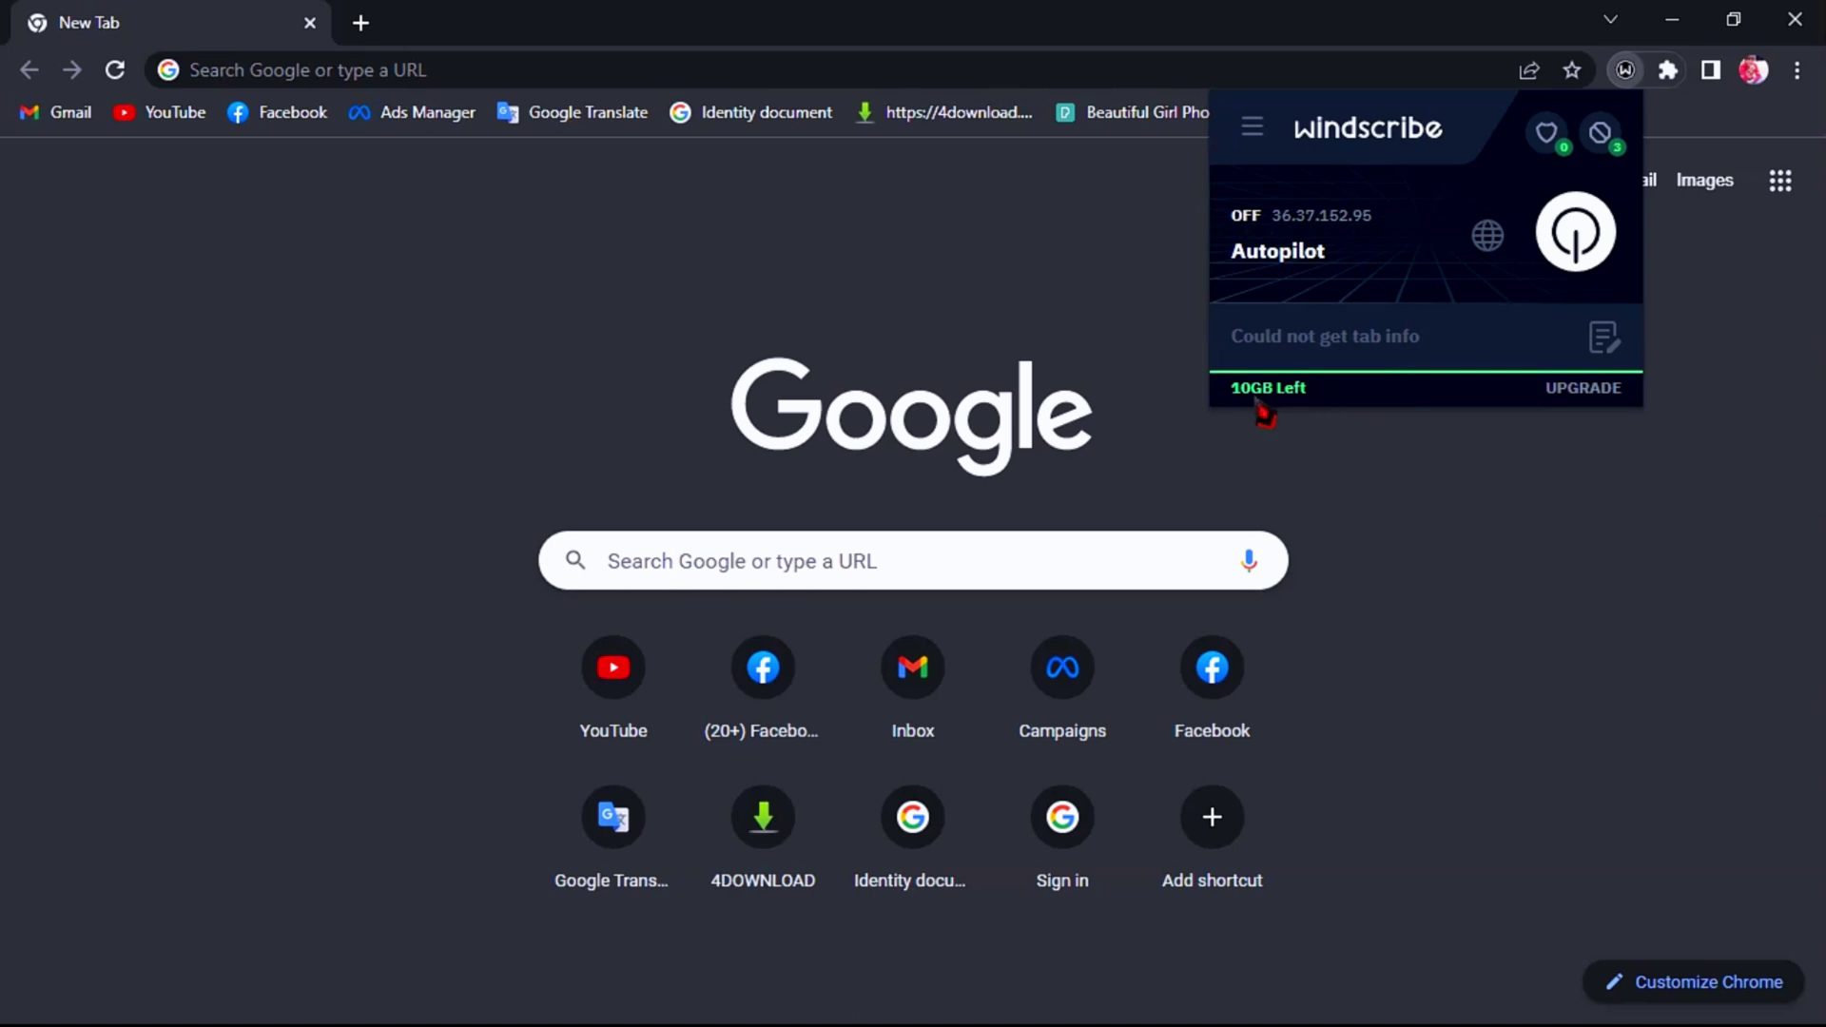
Turn the VPN on via Autopilot, skip the tutorial, and show the US, WINDFLIX and Canada locations.
{"action": "mouse_move", "coordinate": [1277, 405]}
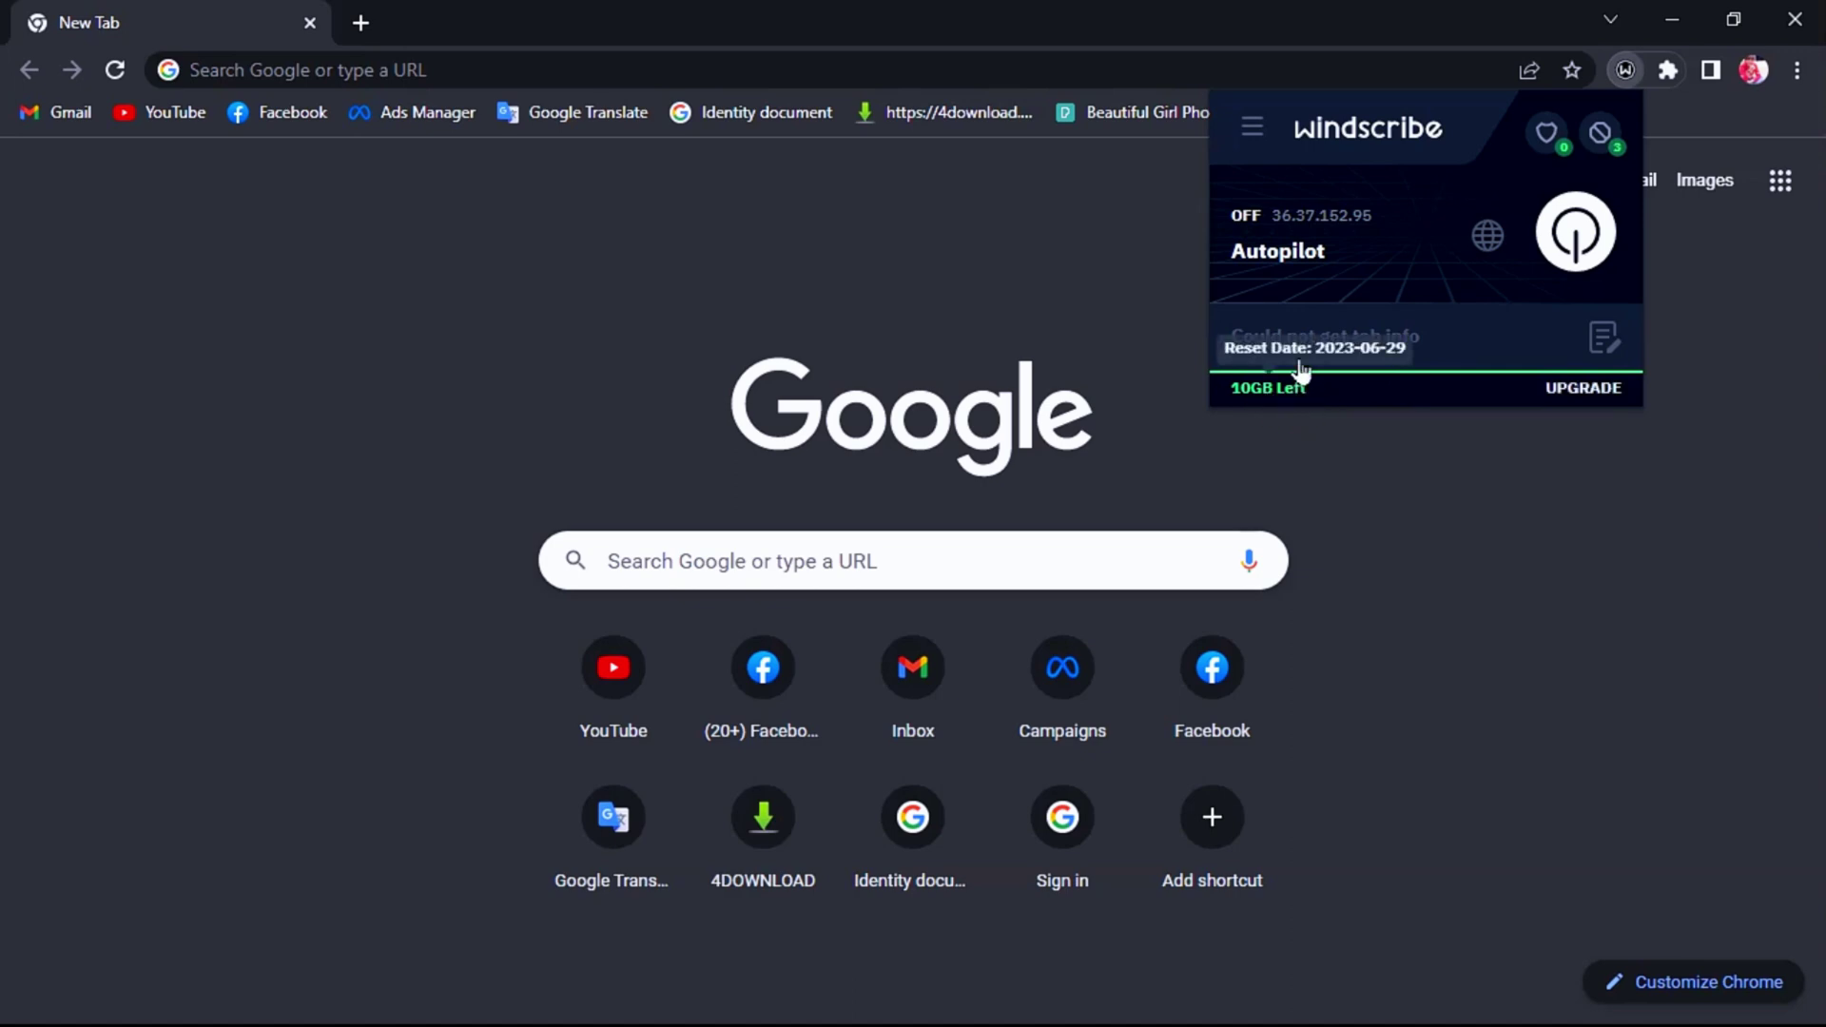
{"action": "left_click", "coordinate": [1549, 263]}
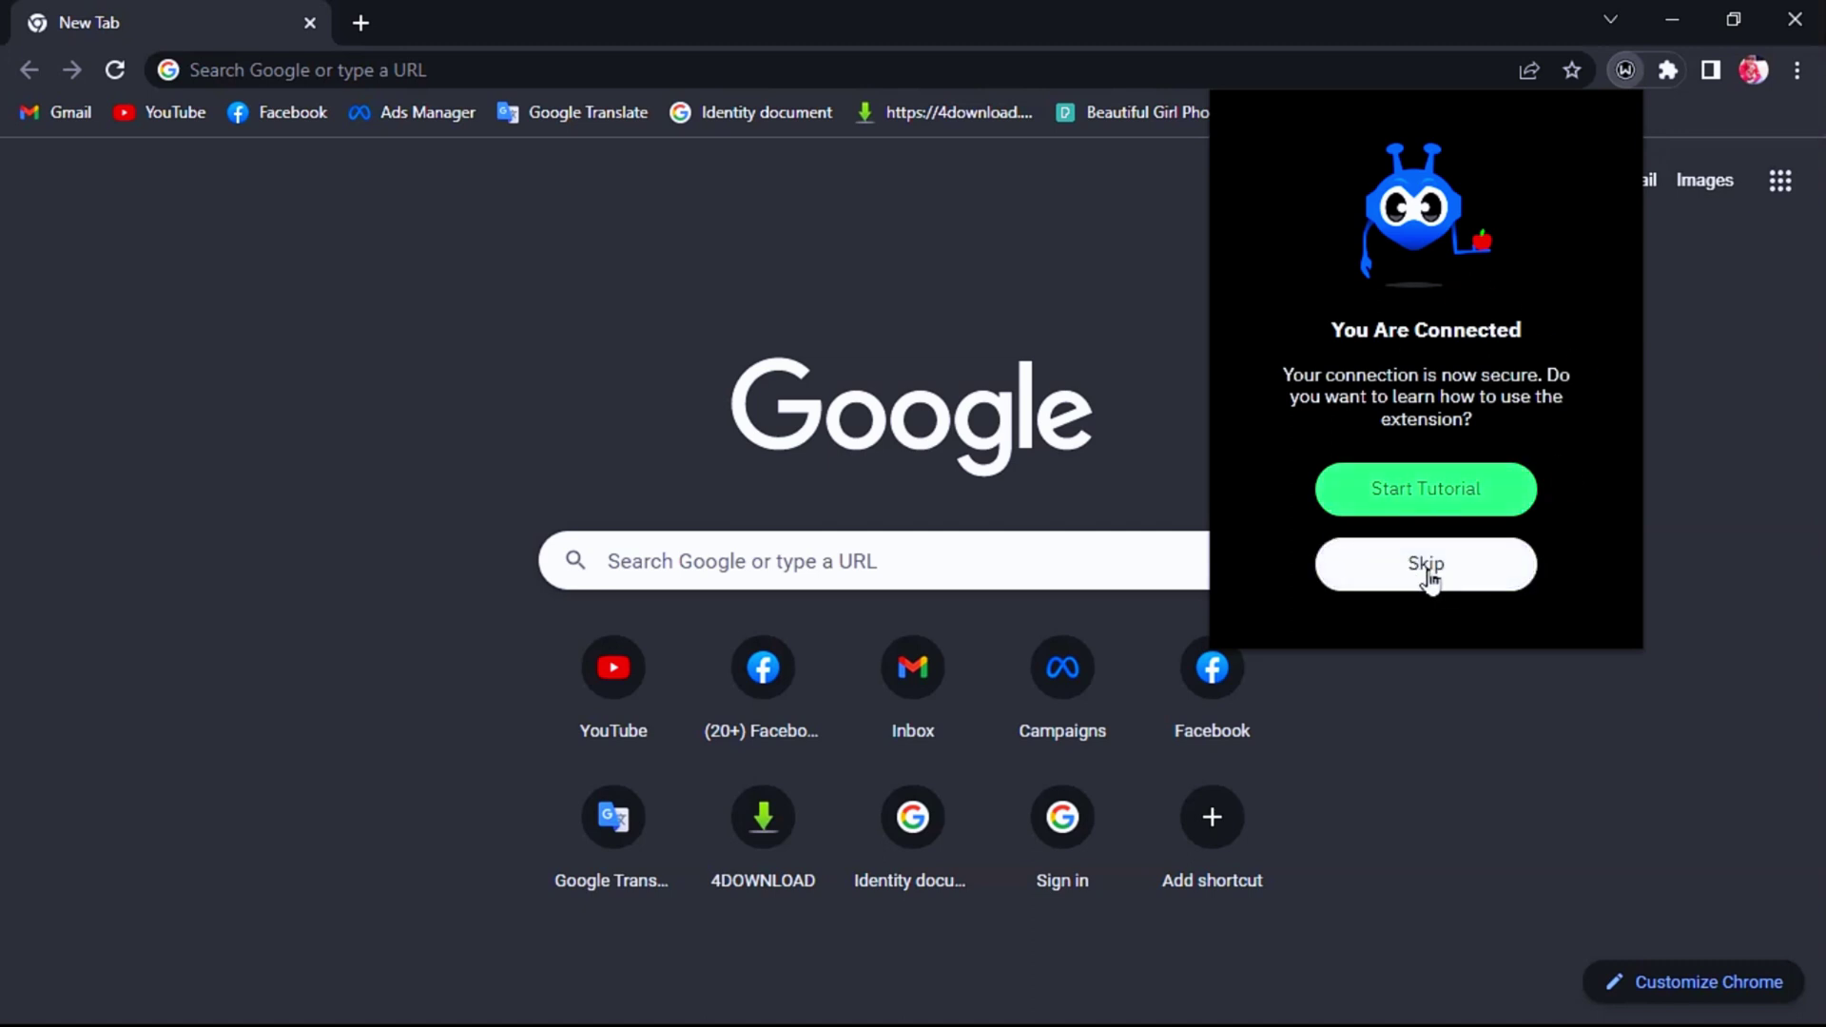
{"action": "left_click", "coordinate": [1427, 566]}
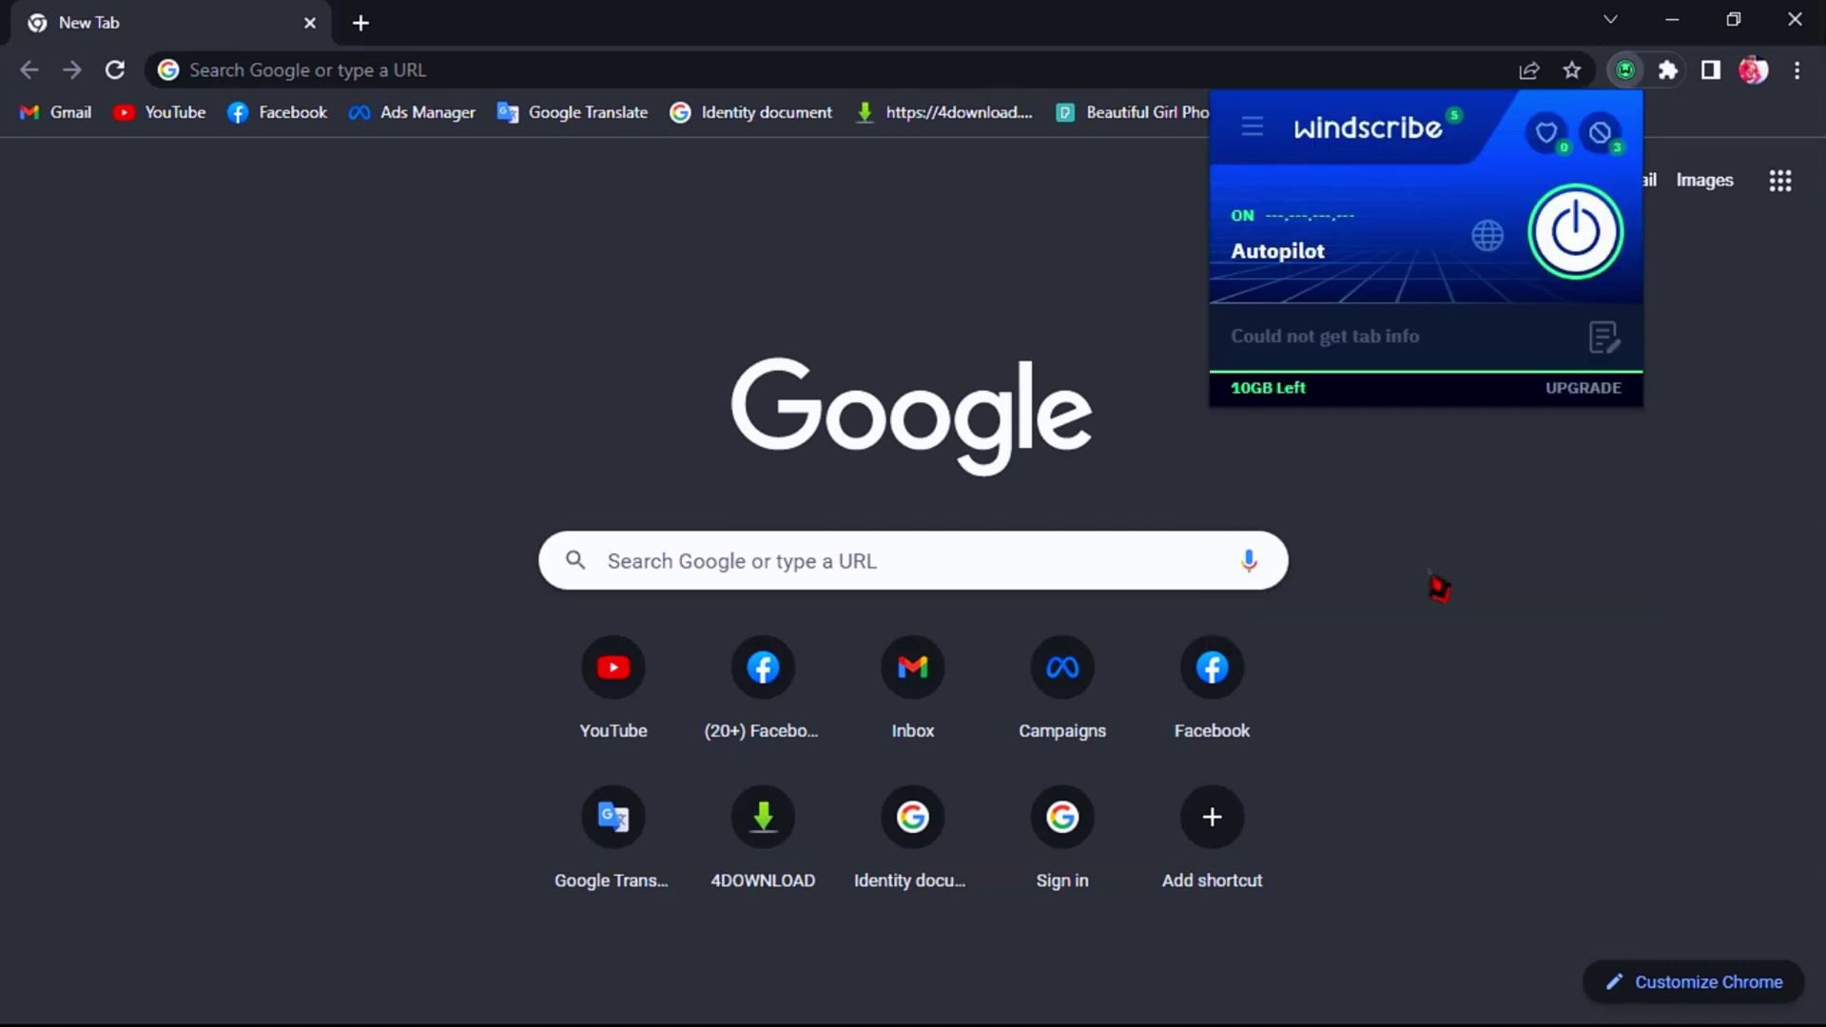
{"action": "left_click", "coordinate": [1497, 249]}
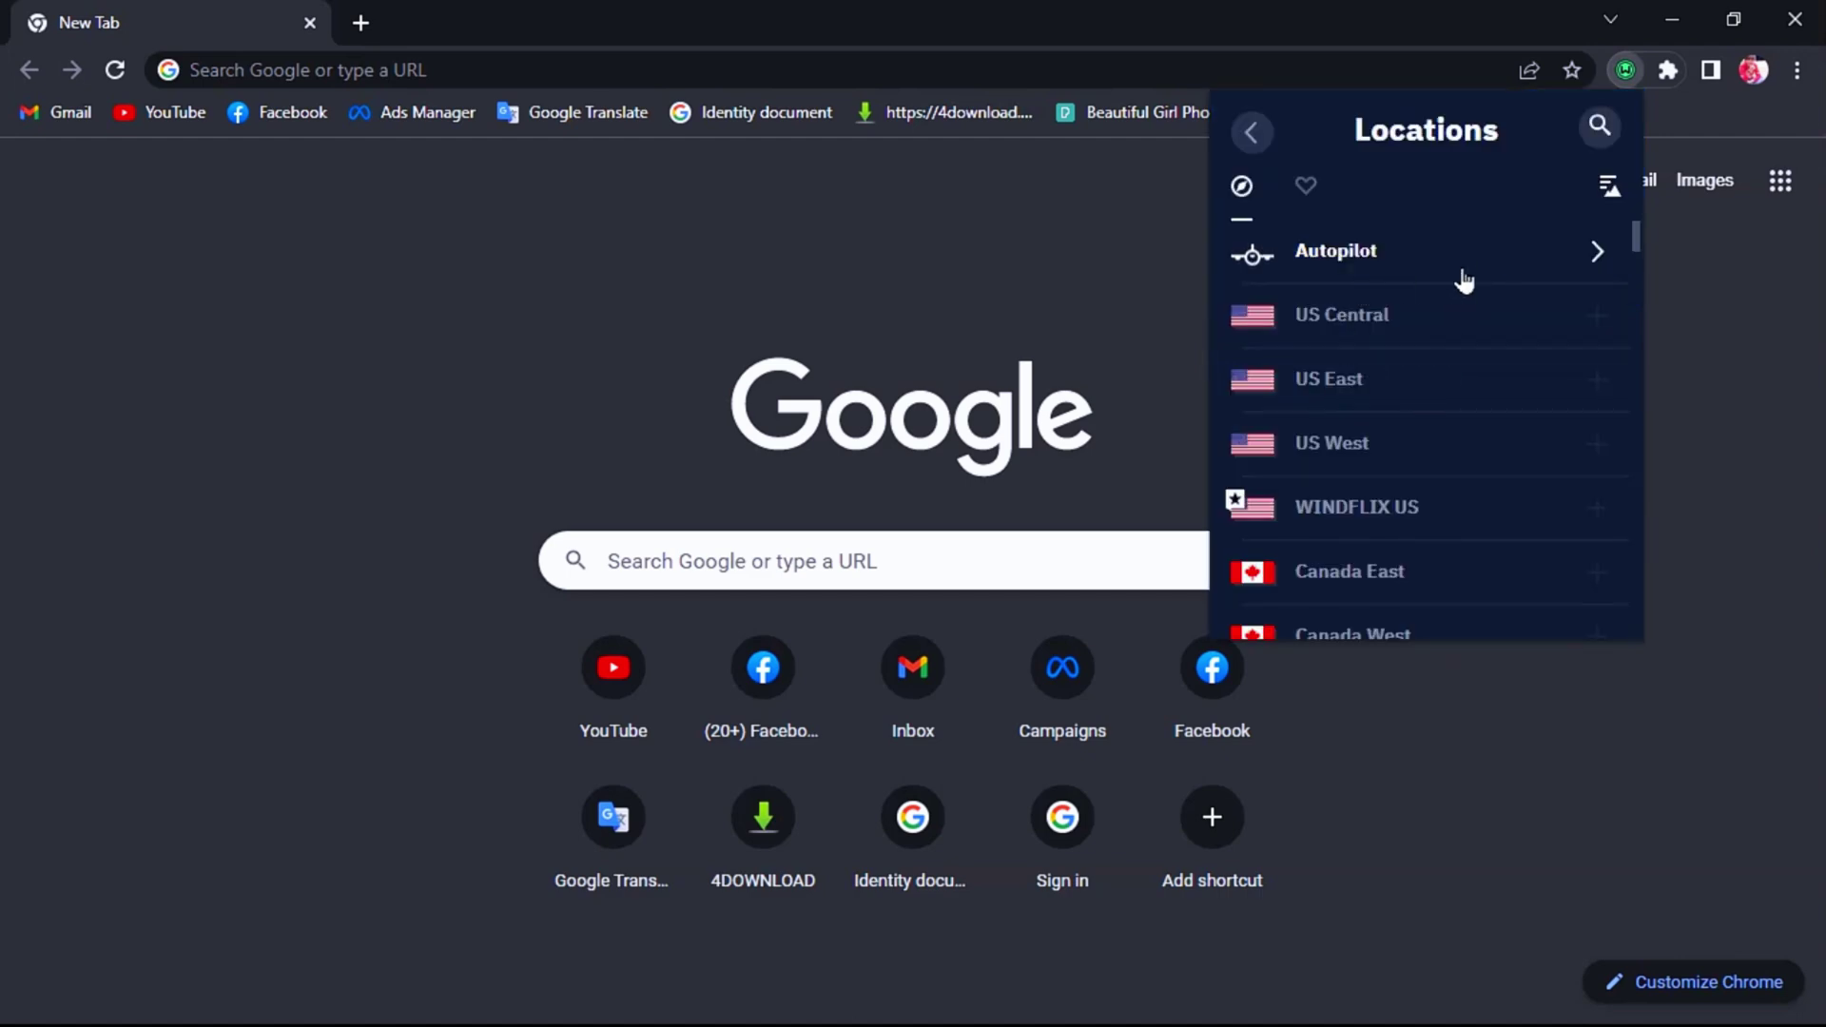
Browse the US West and US East server groups, collapsing each afterwards.
{"action": "scroll", "coordinate": [1407, 463], "scroll_direction": "down", "scroll_amount": 2}
{"action": "scroll", "coordinate": [1265, 415], "scroll_direction": "up", "scroll_amount": 2}
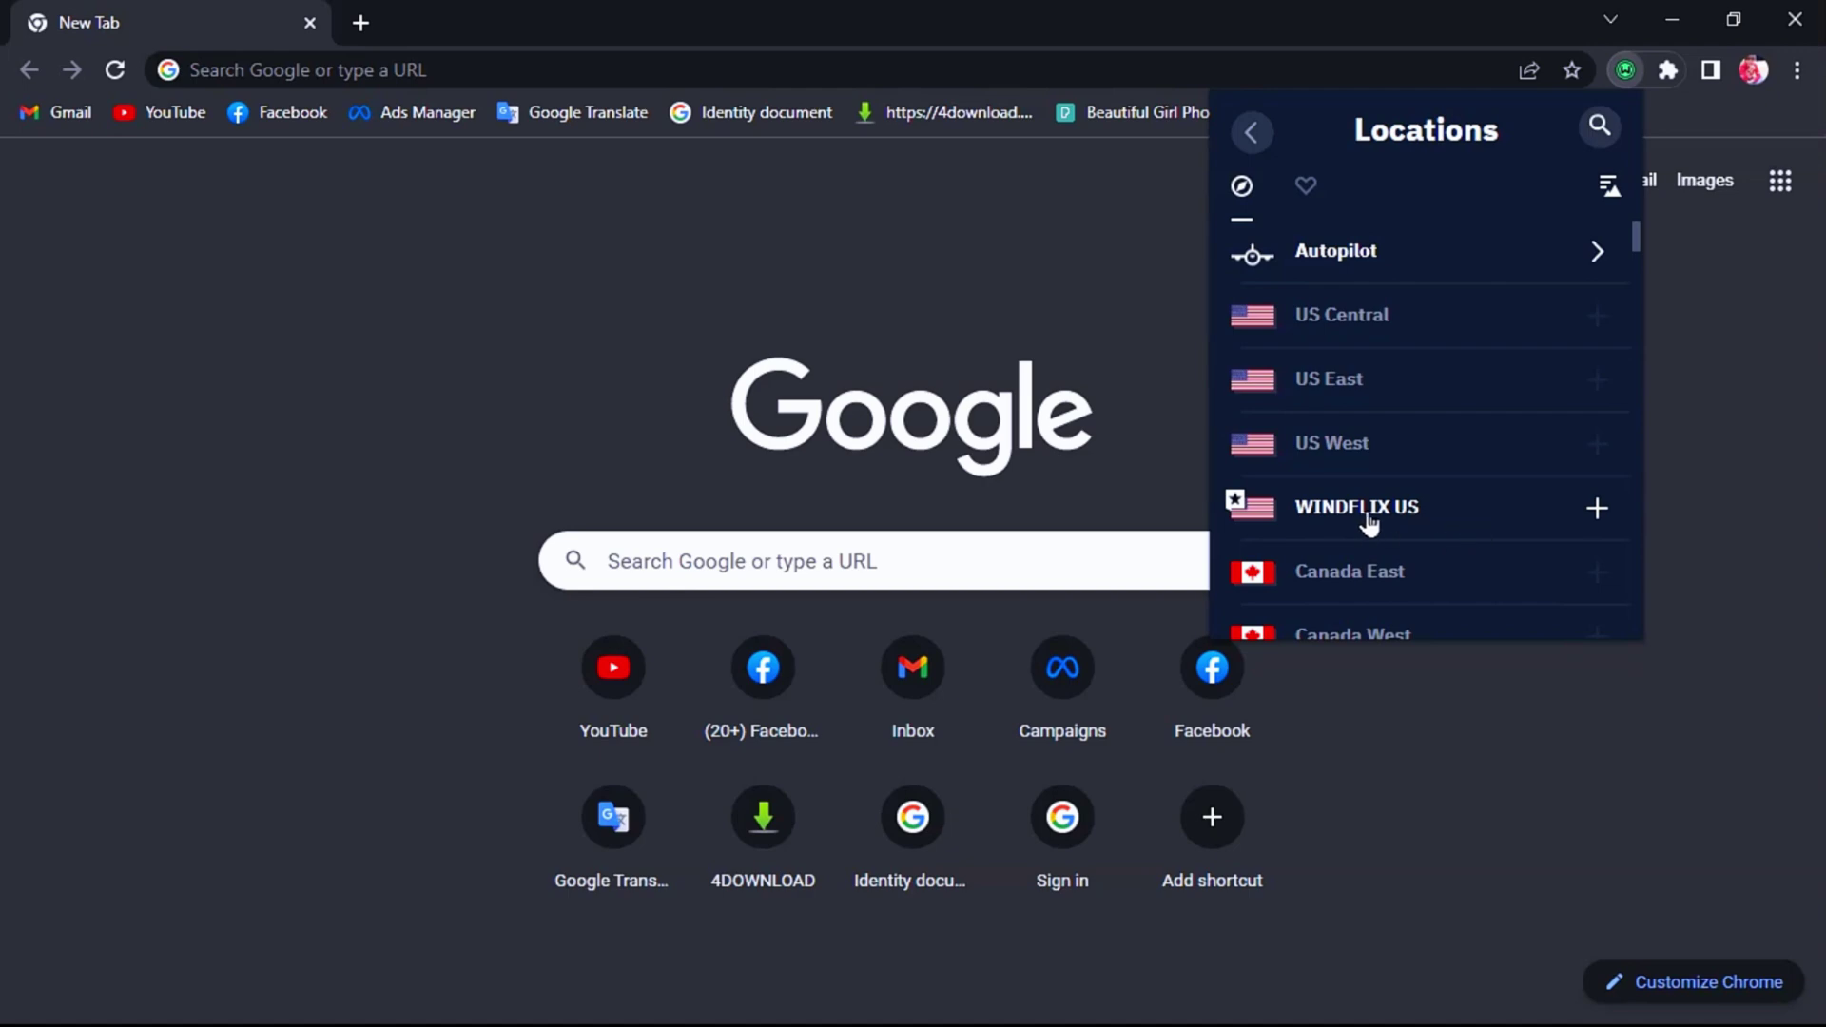
{"action": "left_click", "coordinate": [1341, 454]}
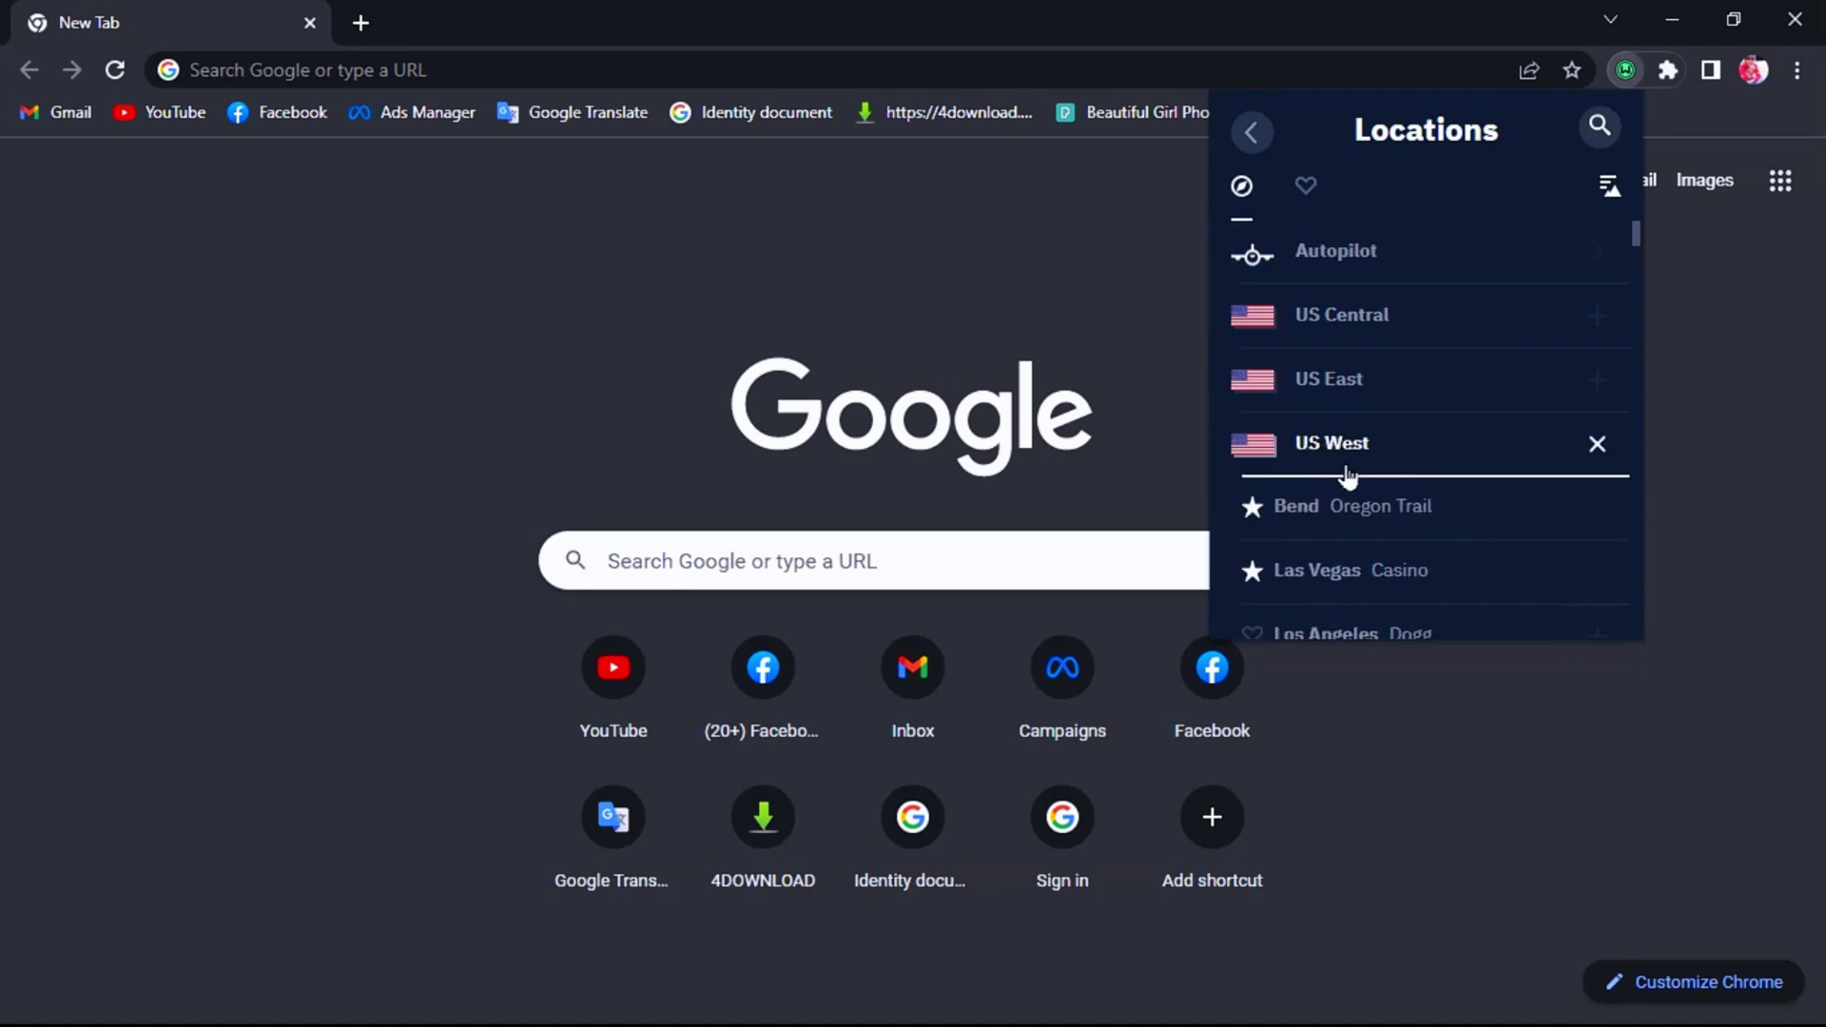
{"action": "scroll", "coordinate": [1358, 428], "scroll_direction": "down", "scroll_amount": 4}
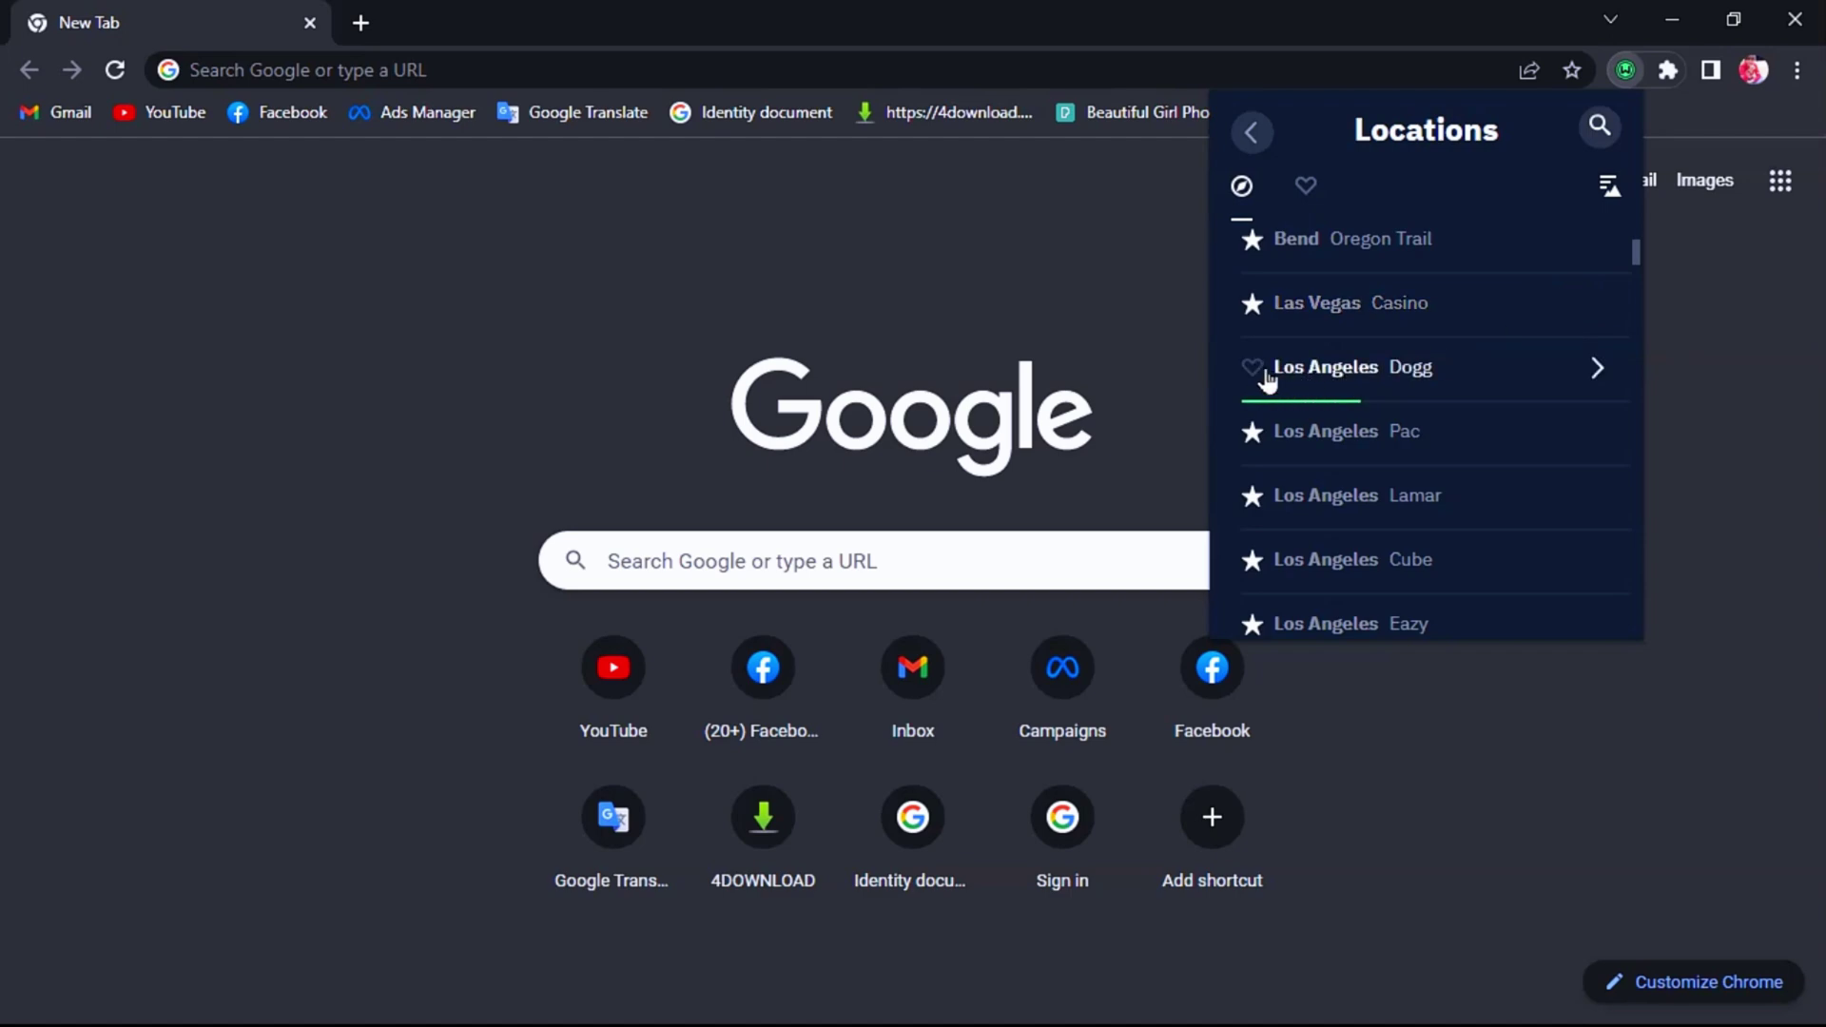
{"action": "scroll", "coordinate": [1351, 352], "scroll_direction": "up", "scroll_amount": 2}
{"action": "left_click", "coordinate": [1314, 314]}
{"action": "scroll", "coordinate": [1318, 361], "scroll_direction": "up", "scroll_amount": 2}
{"action": "left_click", "coordinate": [1315, 379]}
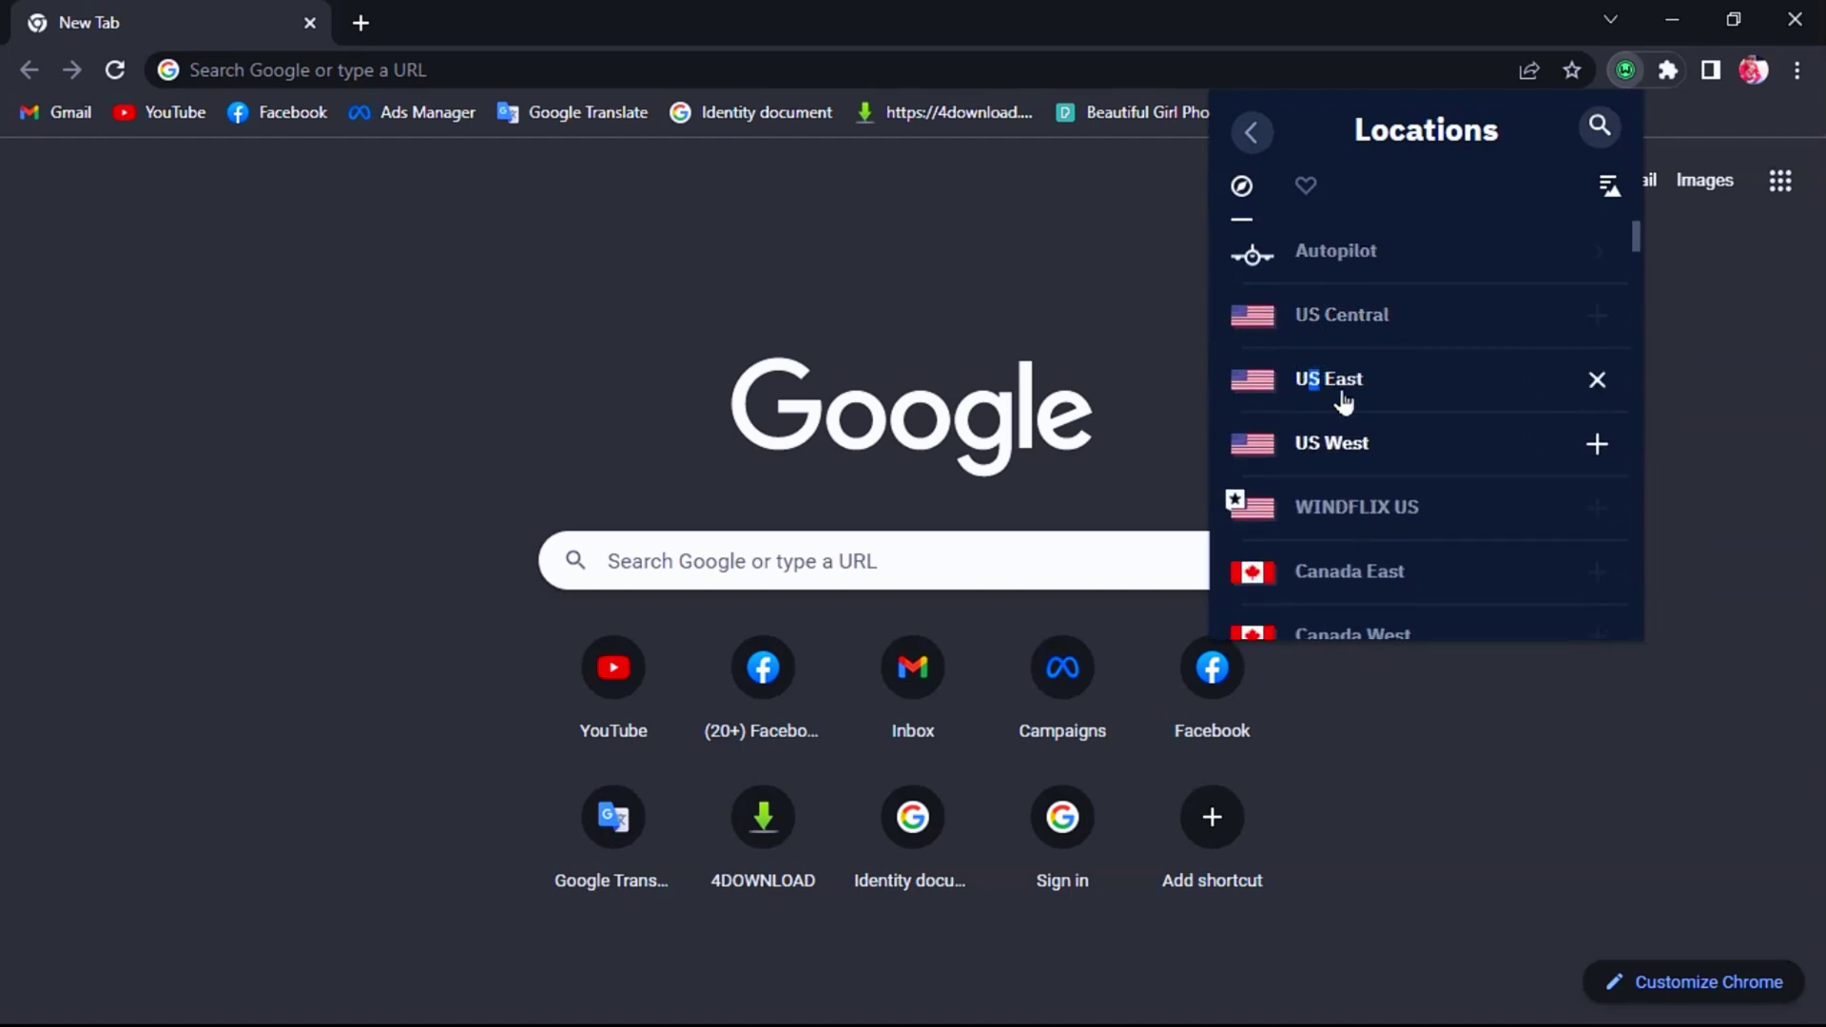
{"action": "scroll", "coordinate": [1365, 385], "scroll_direction": "down", "scroll_amount": 2}
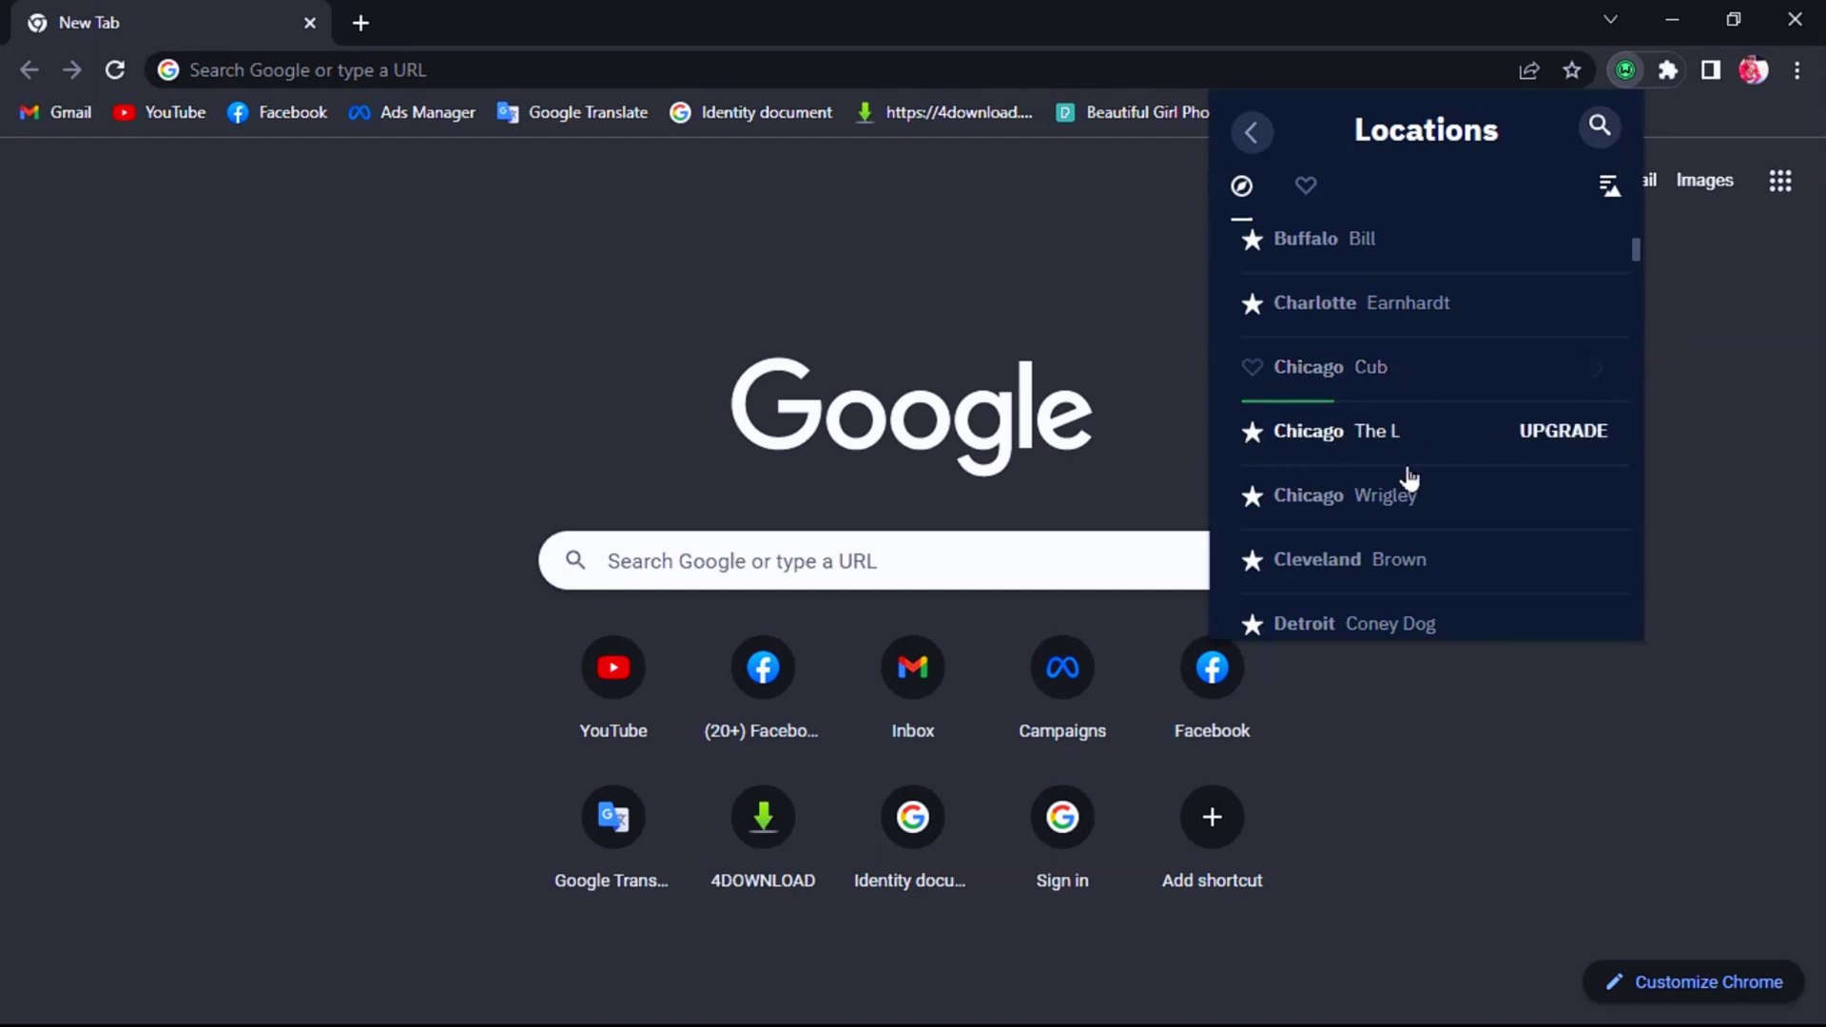
{"action": "scroll", "coordinate": [1325, 391], "scroll_direction": "up", "scroll_amount": 3}
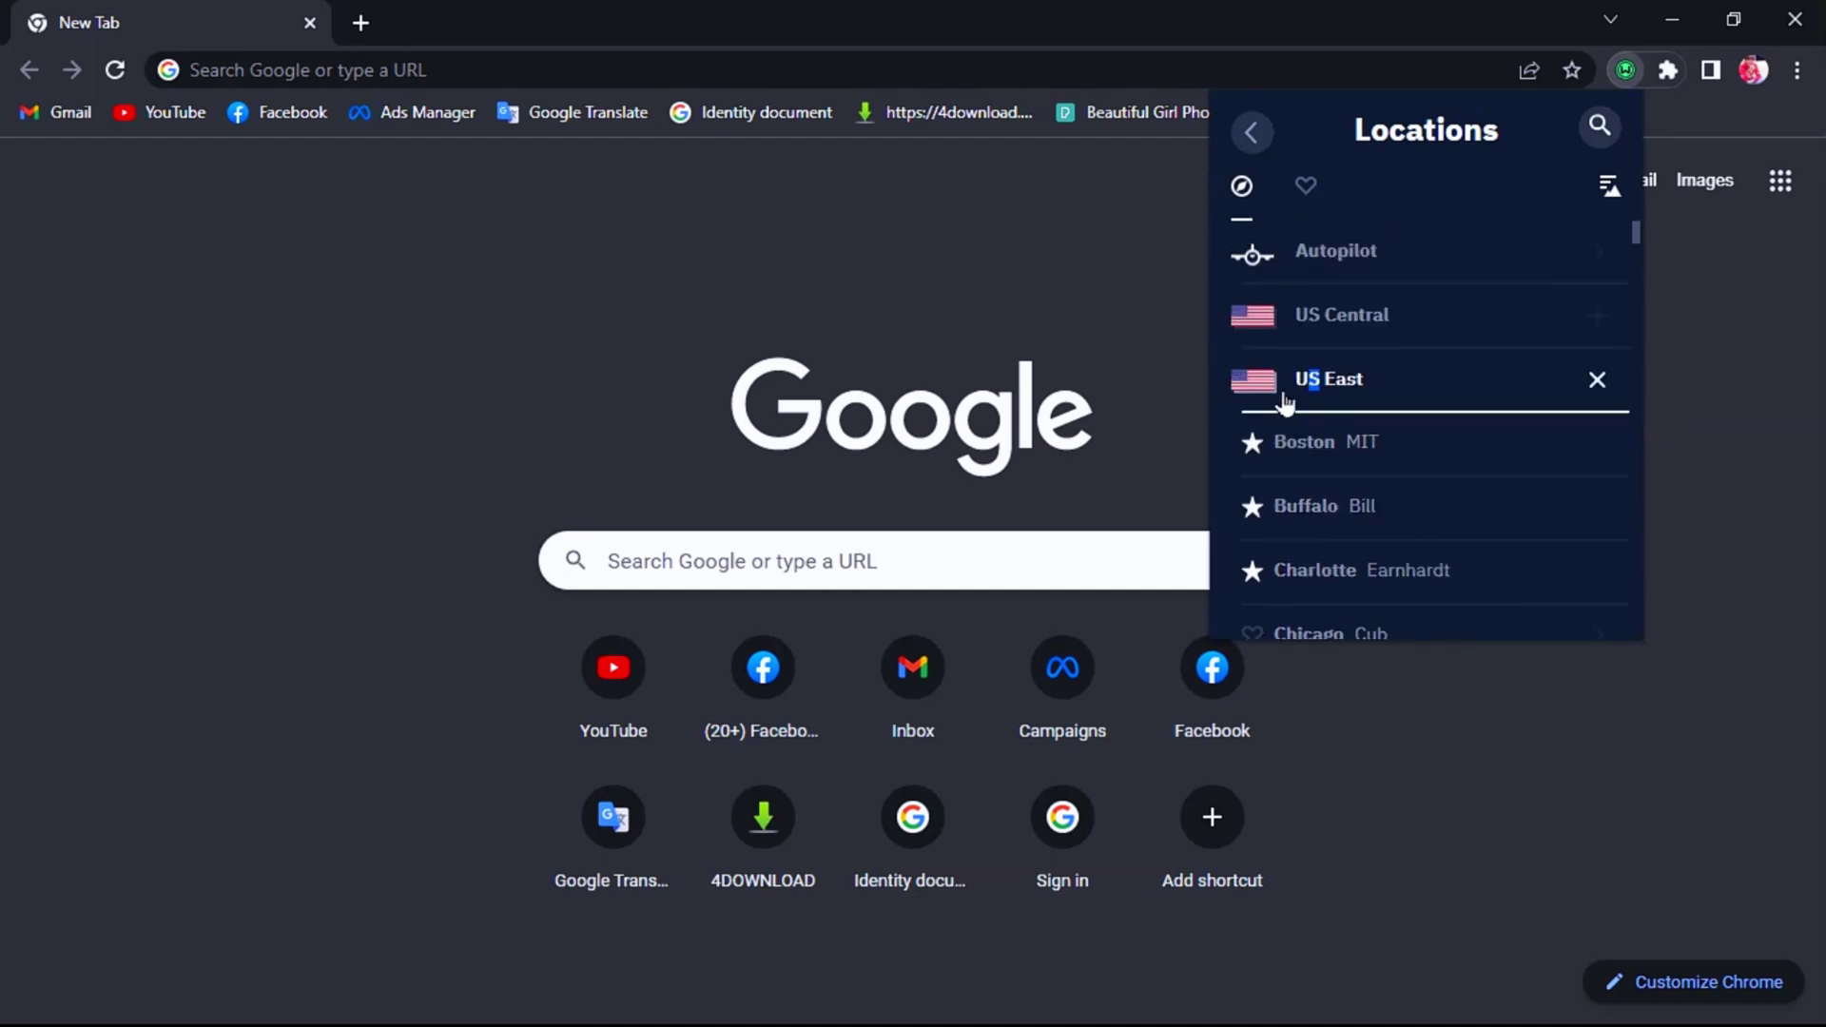
{"action": "left_click", "coordinate": [1334, 378]}
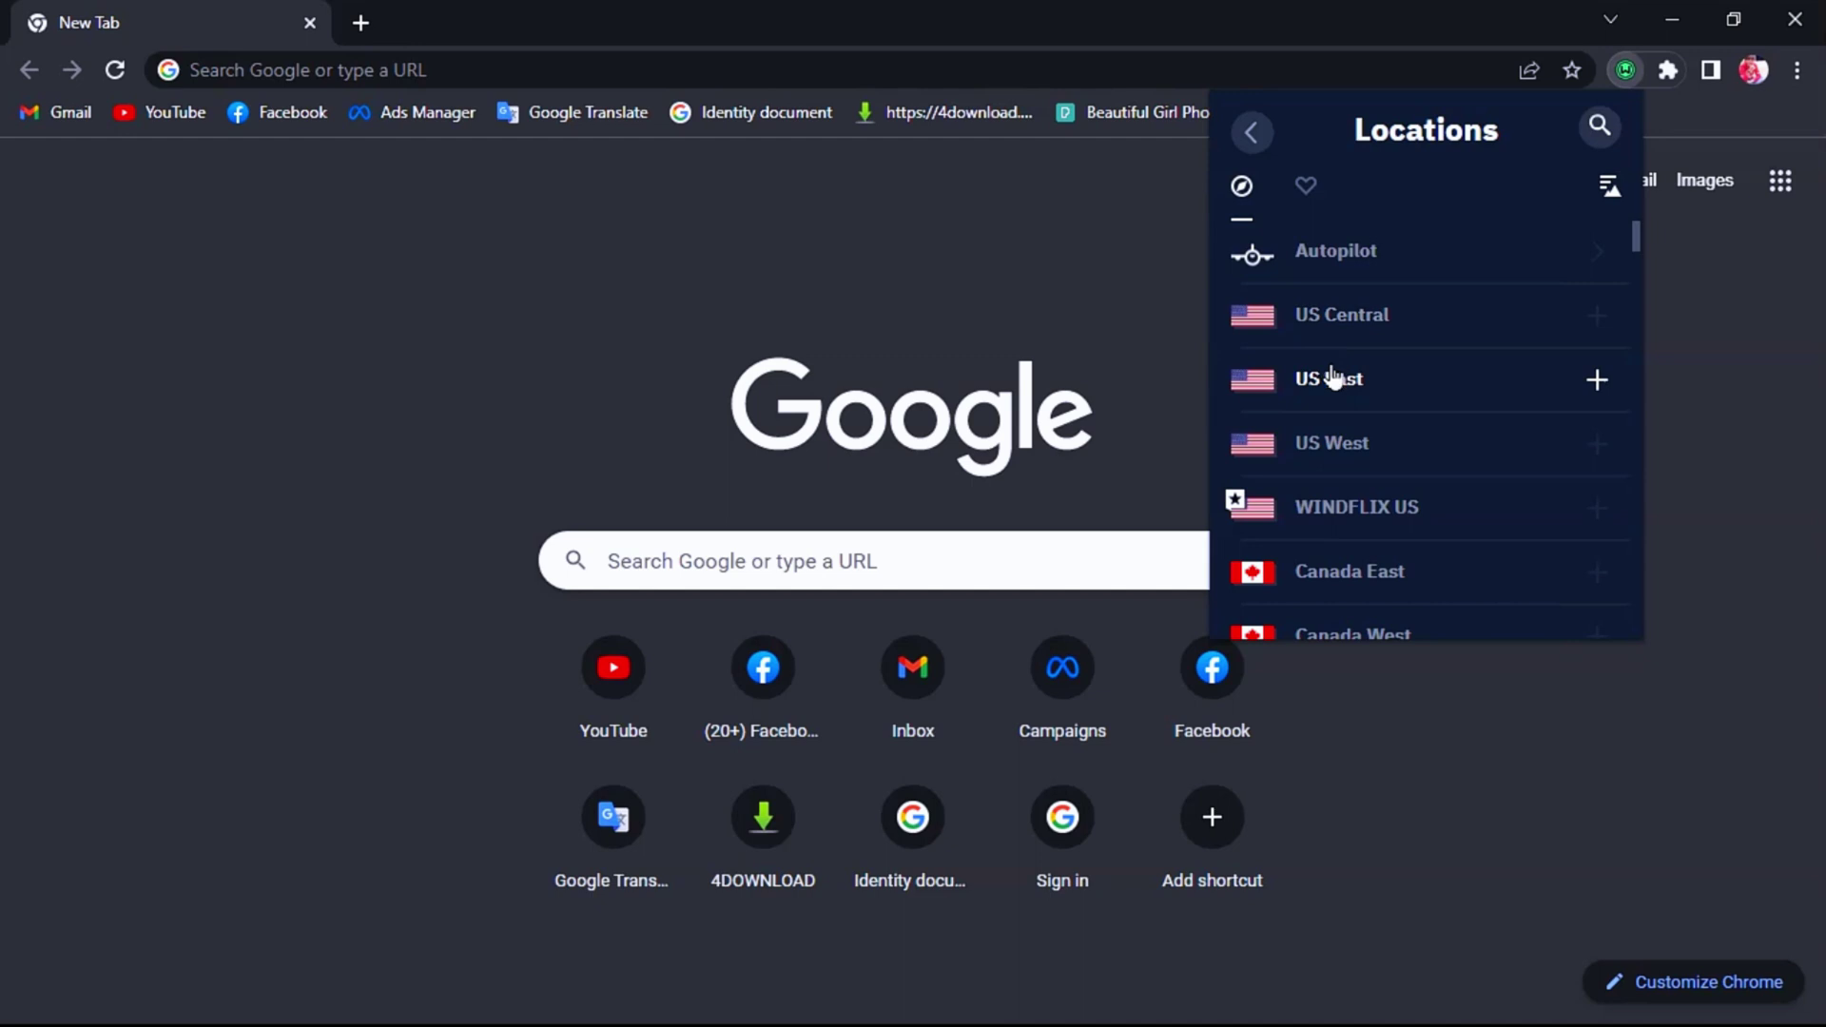
Expand US Central, Canada East and Canada West to view their city servers.
{"action": "left_click", "coordinate": [1330, 319]}
{"action": "scroll", "coordinate": [1360, 437], "scroll_direction": "down", "scroll_amount": 2}
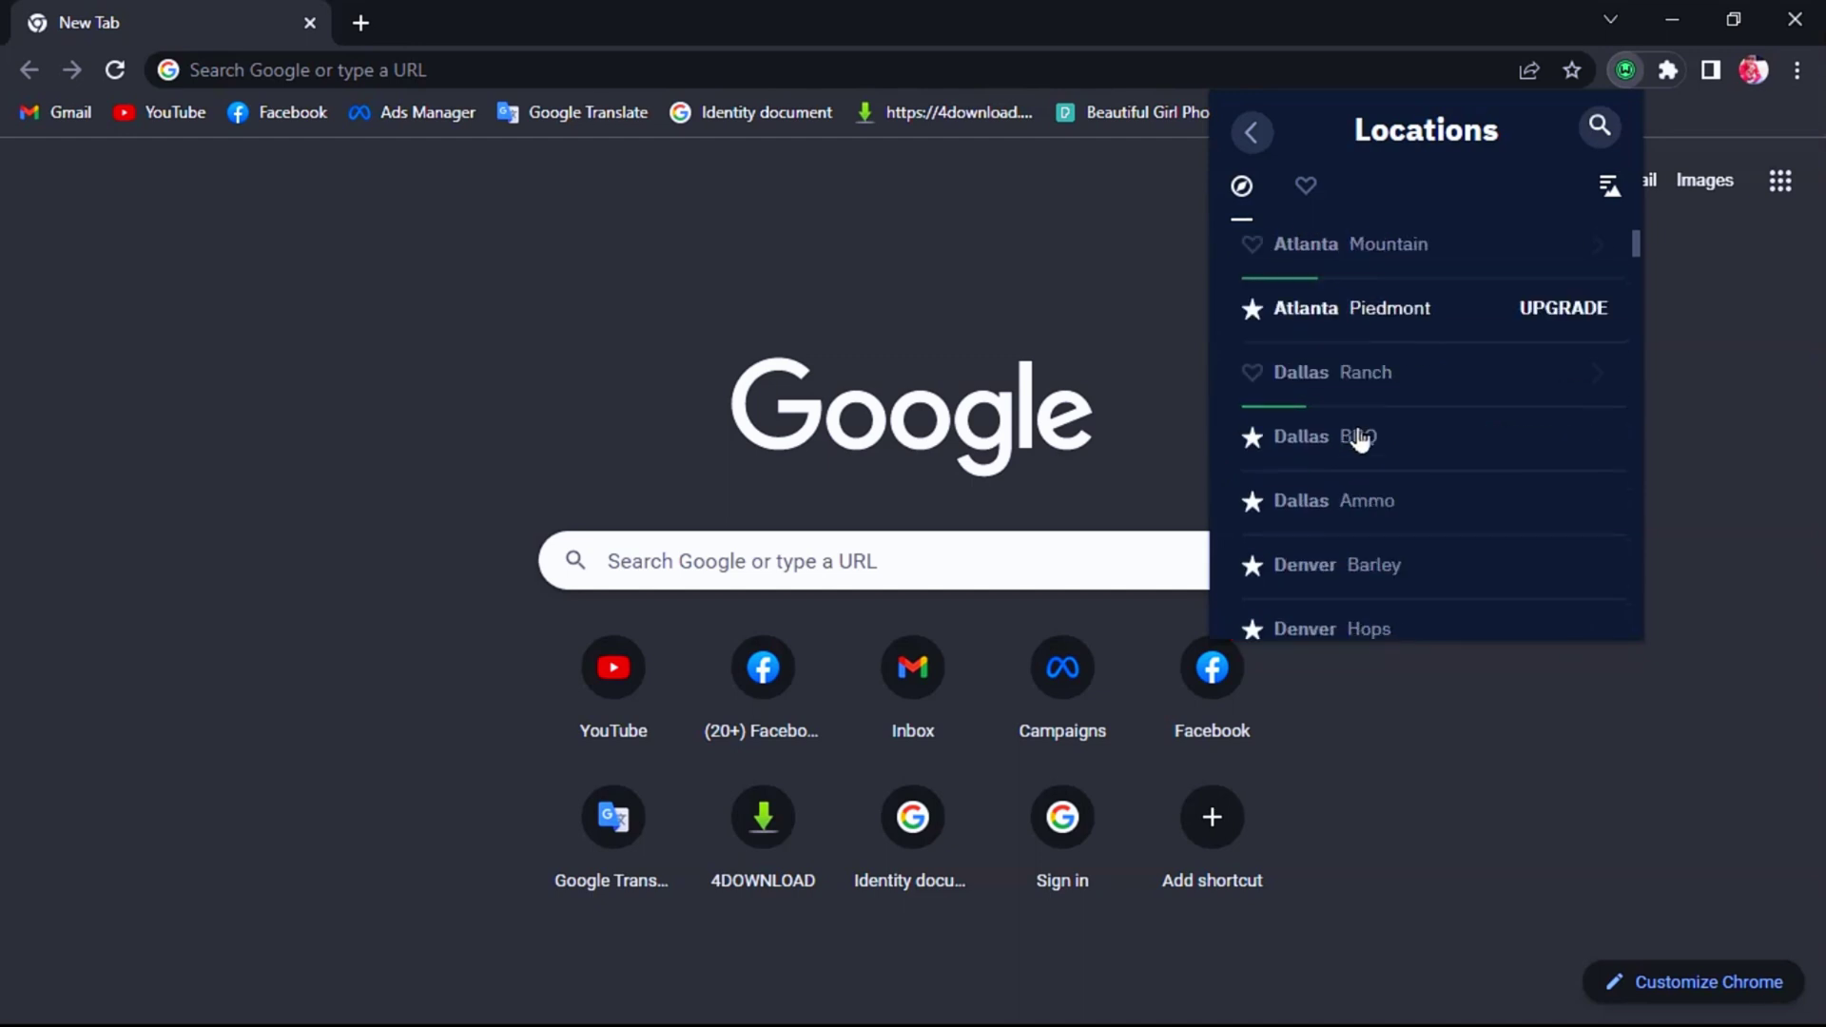
{"action": "scroll", "coordinate": [1355, 409], "scroll_direction": "down", "scroll_amount": 3}
{"action": "scroll", "coordinate": [1345, 378], "scroll_direction": "down", "scroll_amount": 5}
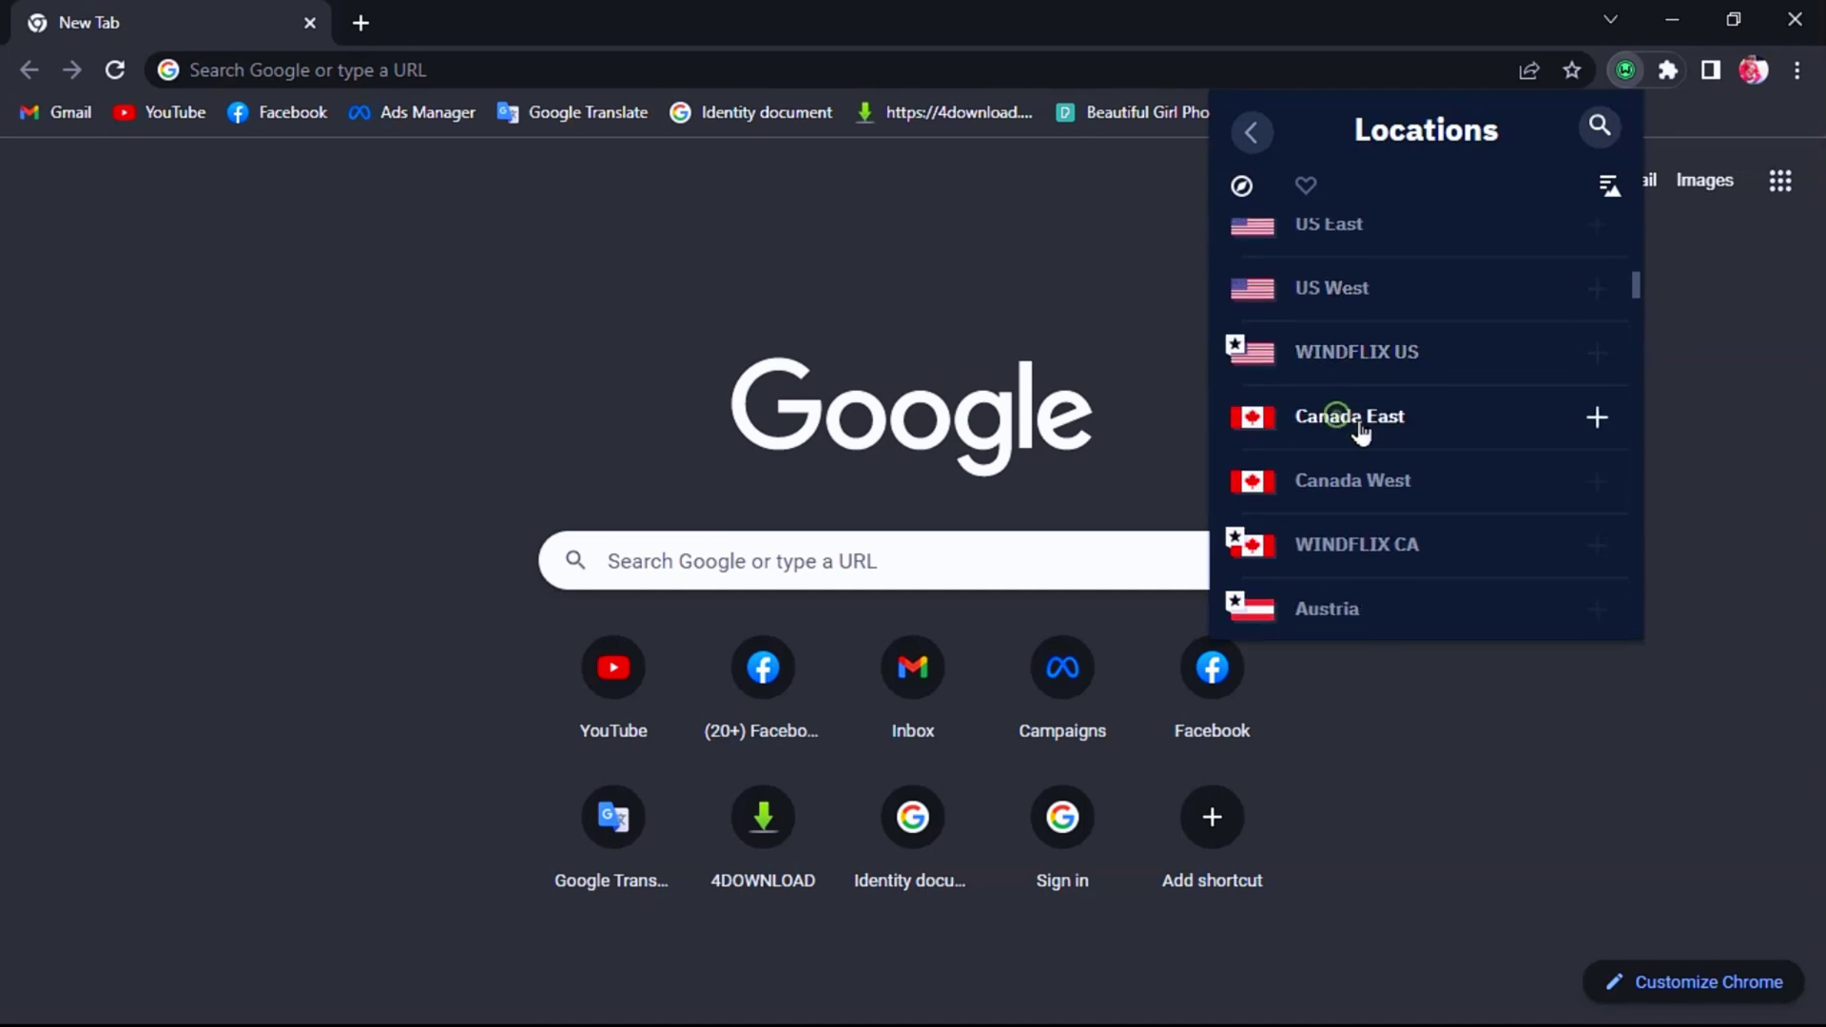
{"action": "left_click", "coordinate": [1341, 425]}
{"action": "scroll", "coordinate": [1279, 361], "scroll_direction": "down", "scroll_amount": 2}
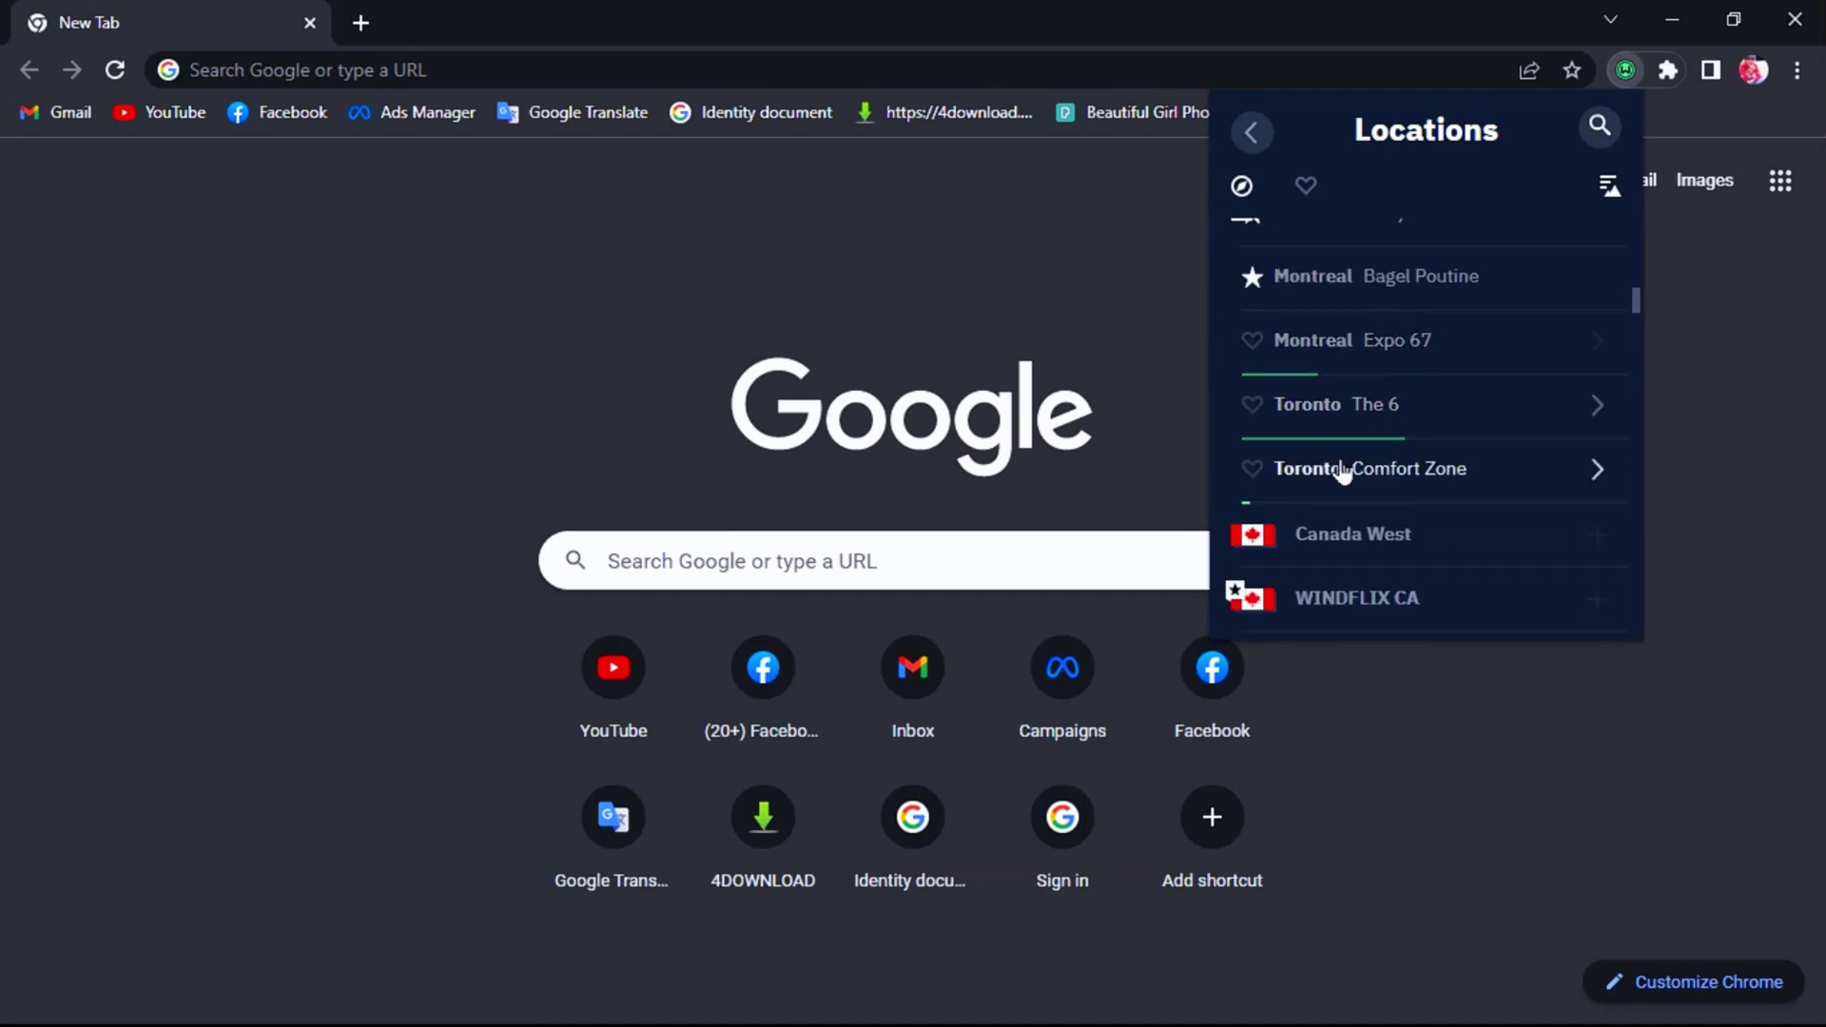
{"action": "scroll", "coordinate": [1384, 457], "scroll_direction": "down", "scroll_amount": 2}
{"action": "left_click", "coordinate": [1349, 404]}
{"action": "scroll", "coordinate": [1322, 458], "scroll_direction": "down", "scroll_amount": 3}
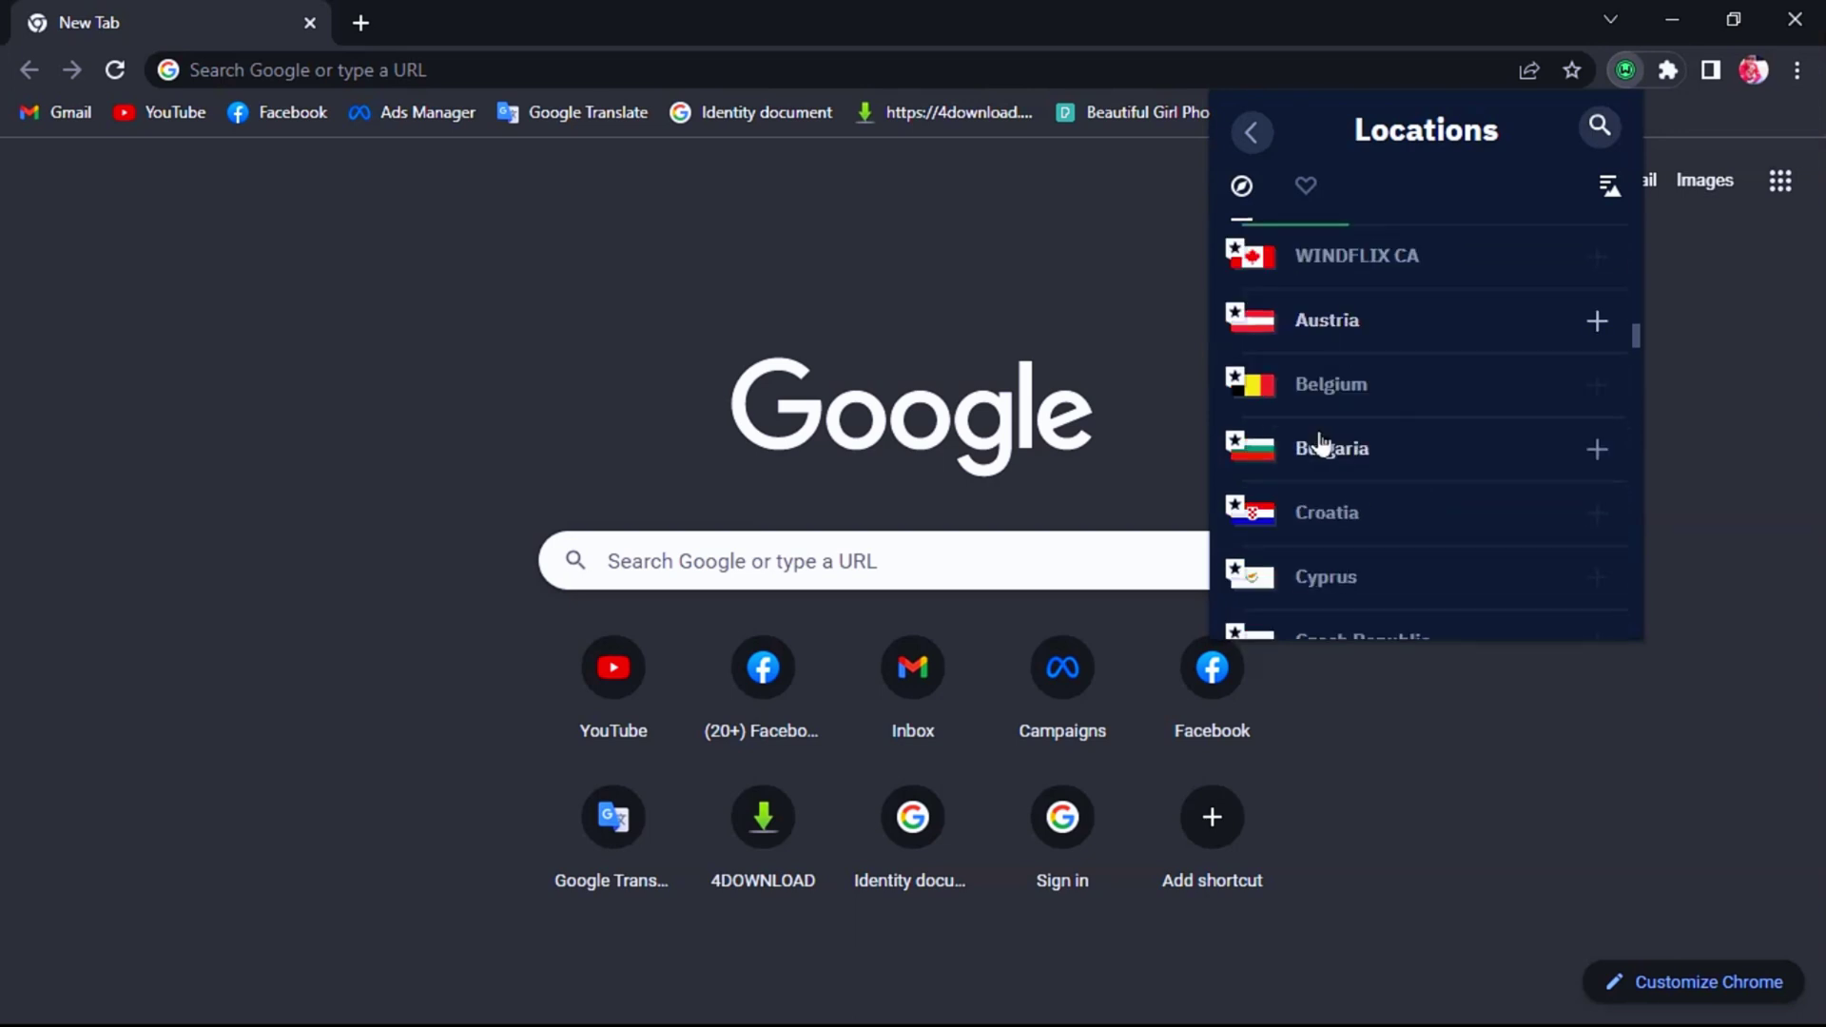
{"action": "scroll", "coordinate": [1332, 447], "scroll_direction": "down", "scroll_amount": 3}
{"action": "scroll", "coordinate": [1239, 408], "scroll_direction": "down", "scroll_amount": 3}
Expand the France, Germany, Netherlands, Norway, Romania and Switzerland server lists.
{"action": "left_click", "coordinate": [1379, 369]}
{"action": "scroll", "coordinate": [1332, 381], "scroll_direction": "down", "scroll_amount": 2}
{"action": "left_click", "coordinate": [1320, 309]}
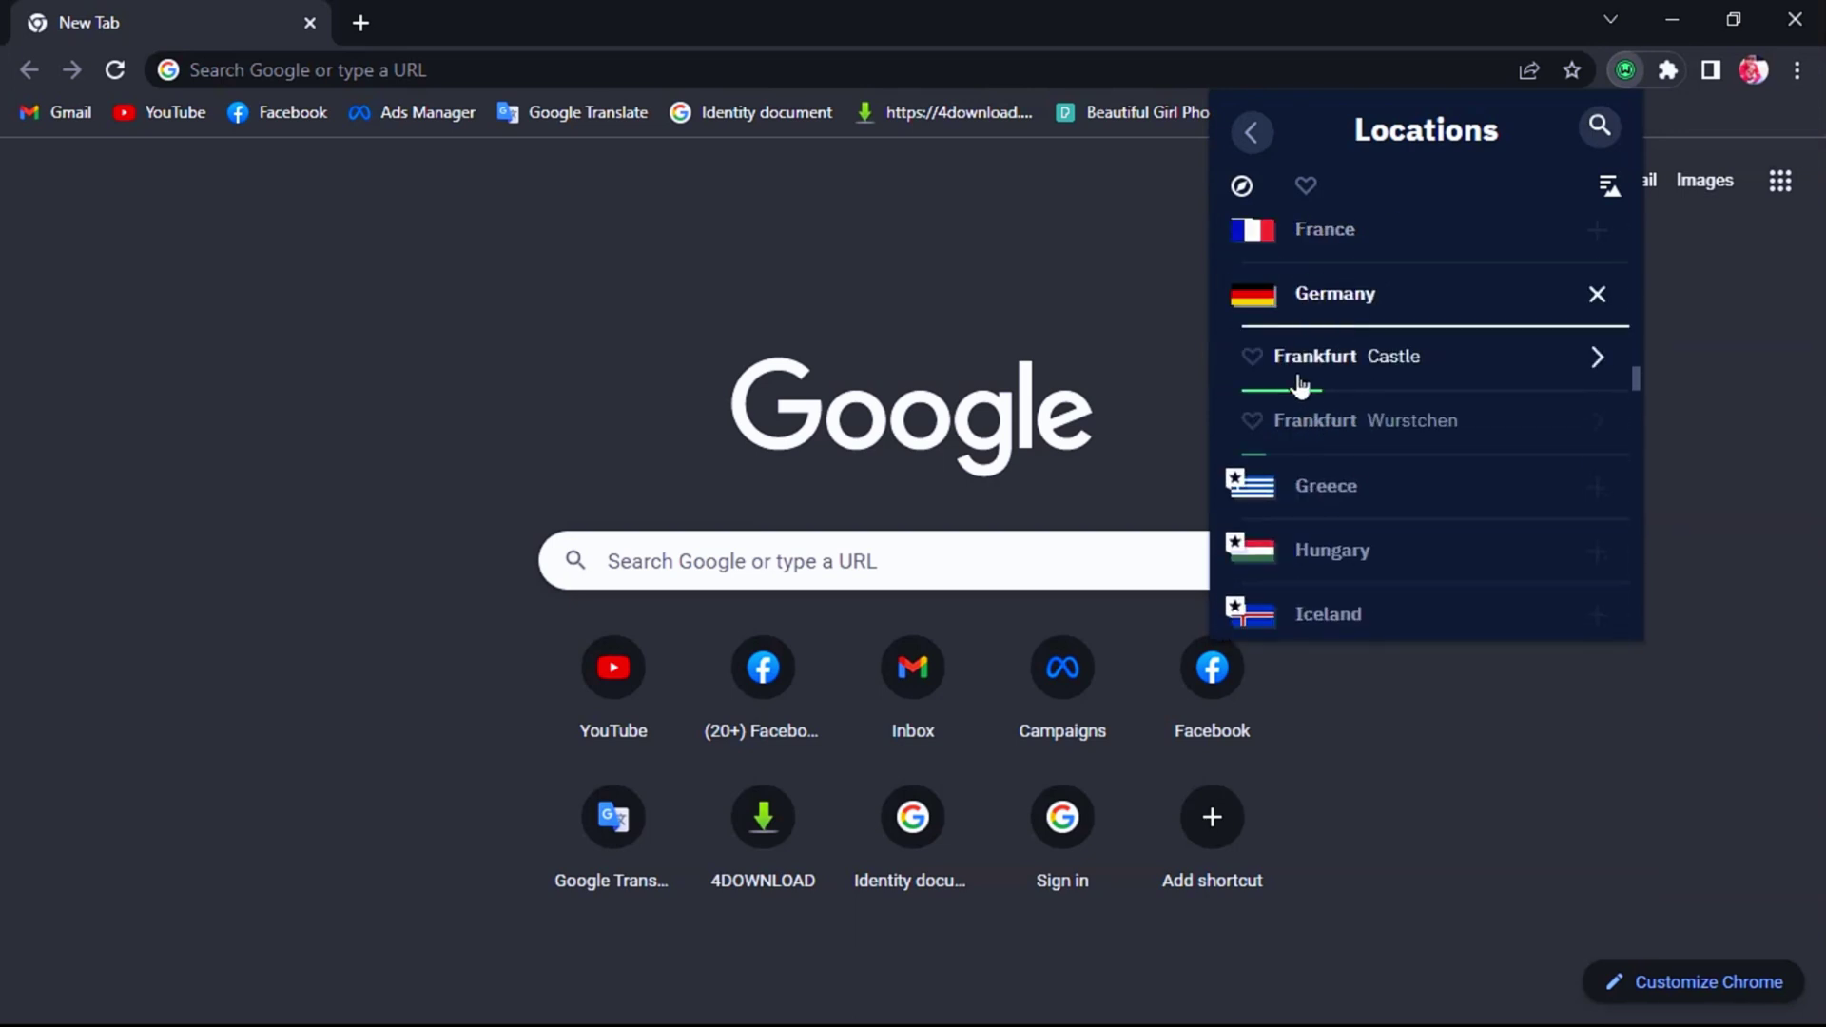
{"action": "scroll", "coordinate": [1360, 409], "scroll_direction": "down", "scroll_amount": 5}
{"action": "left_click", "coordinate": [1370, 464]}
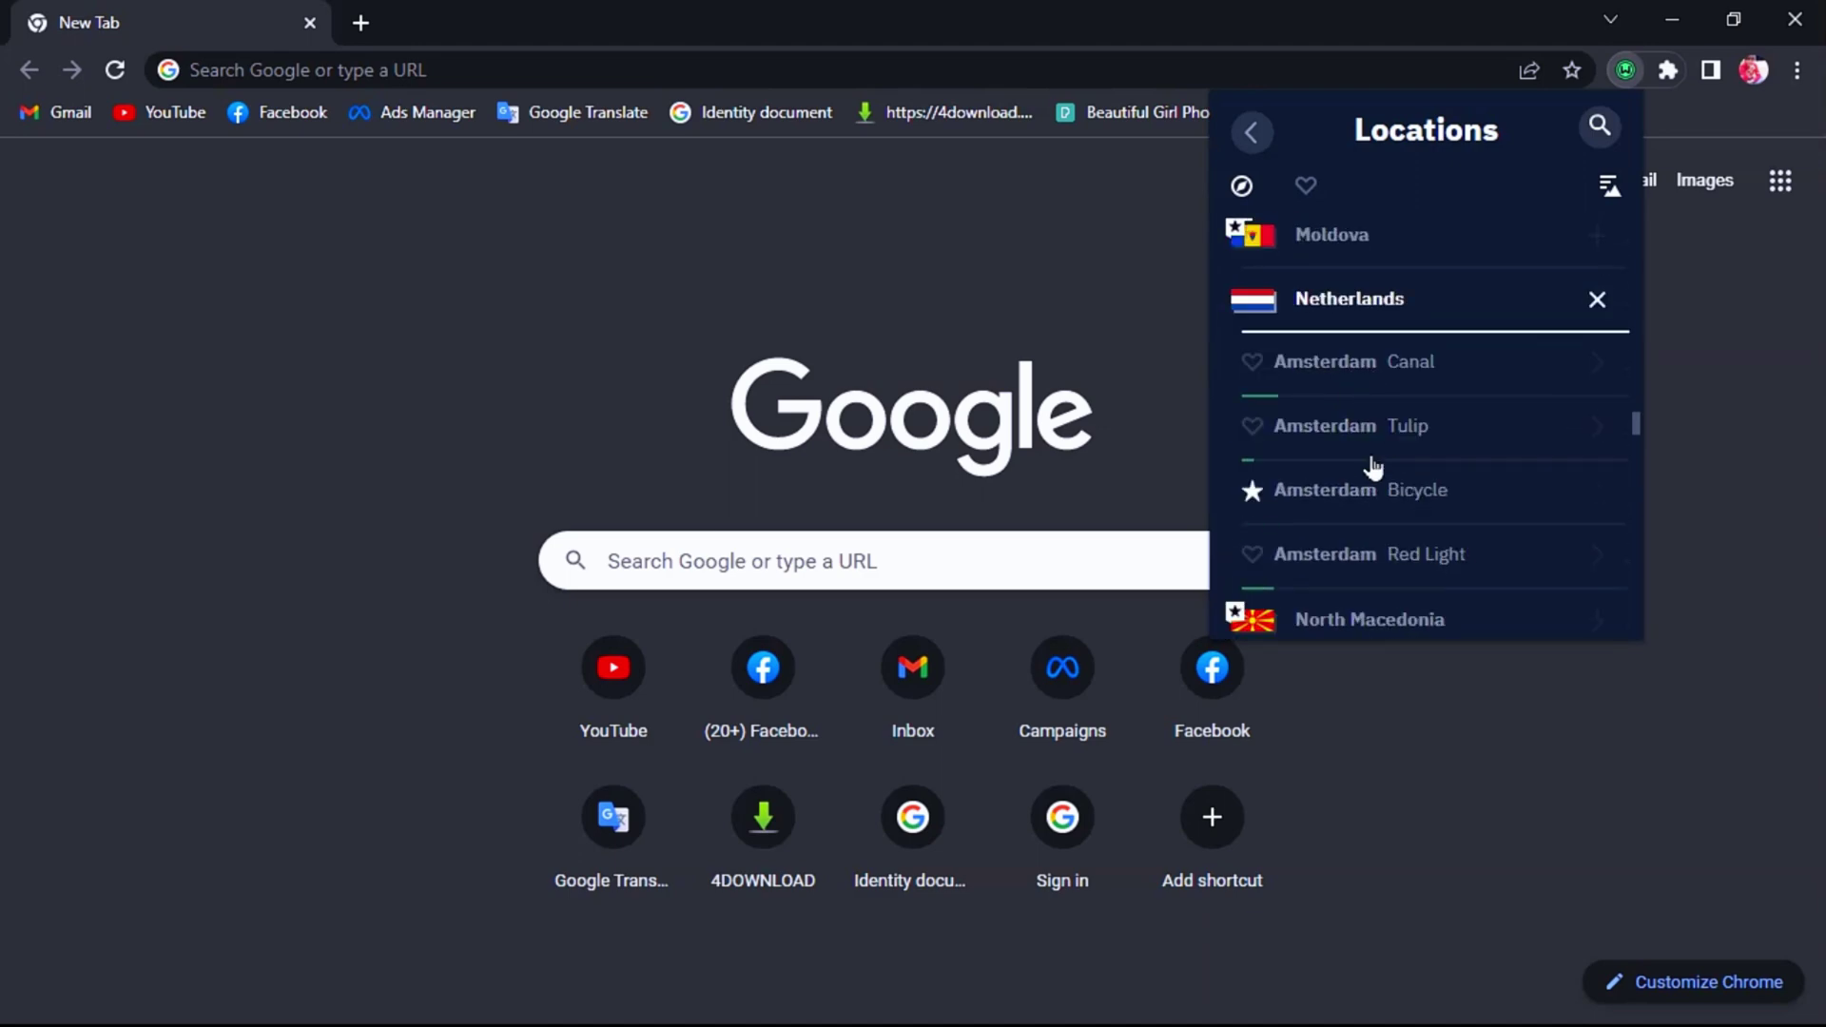
{"action": "scroll", "coordinate": [1335, 381], "scroll_direction": "down", "scroll_amount": 2}
{"action": "scroll", "coordinate": [1331, 529], "scroll_direction": "up", "scroll_amount": 1}
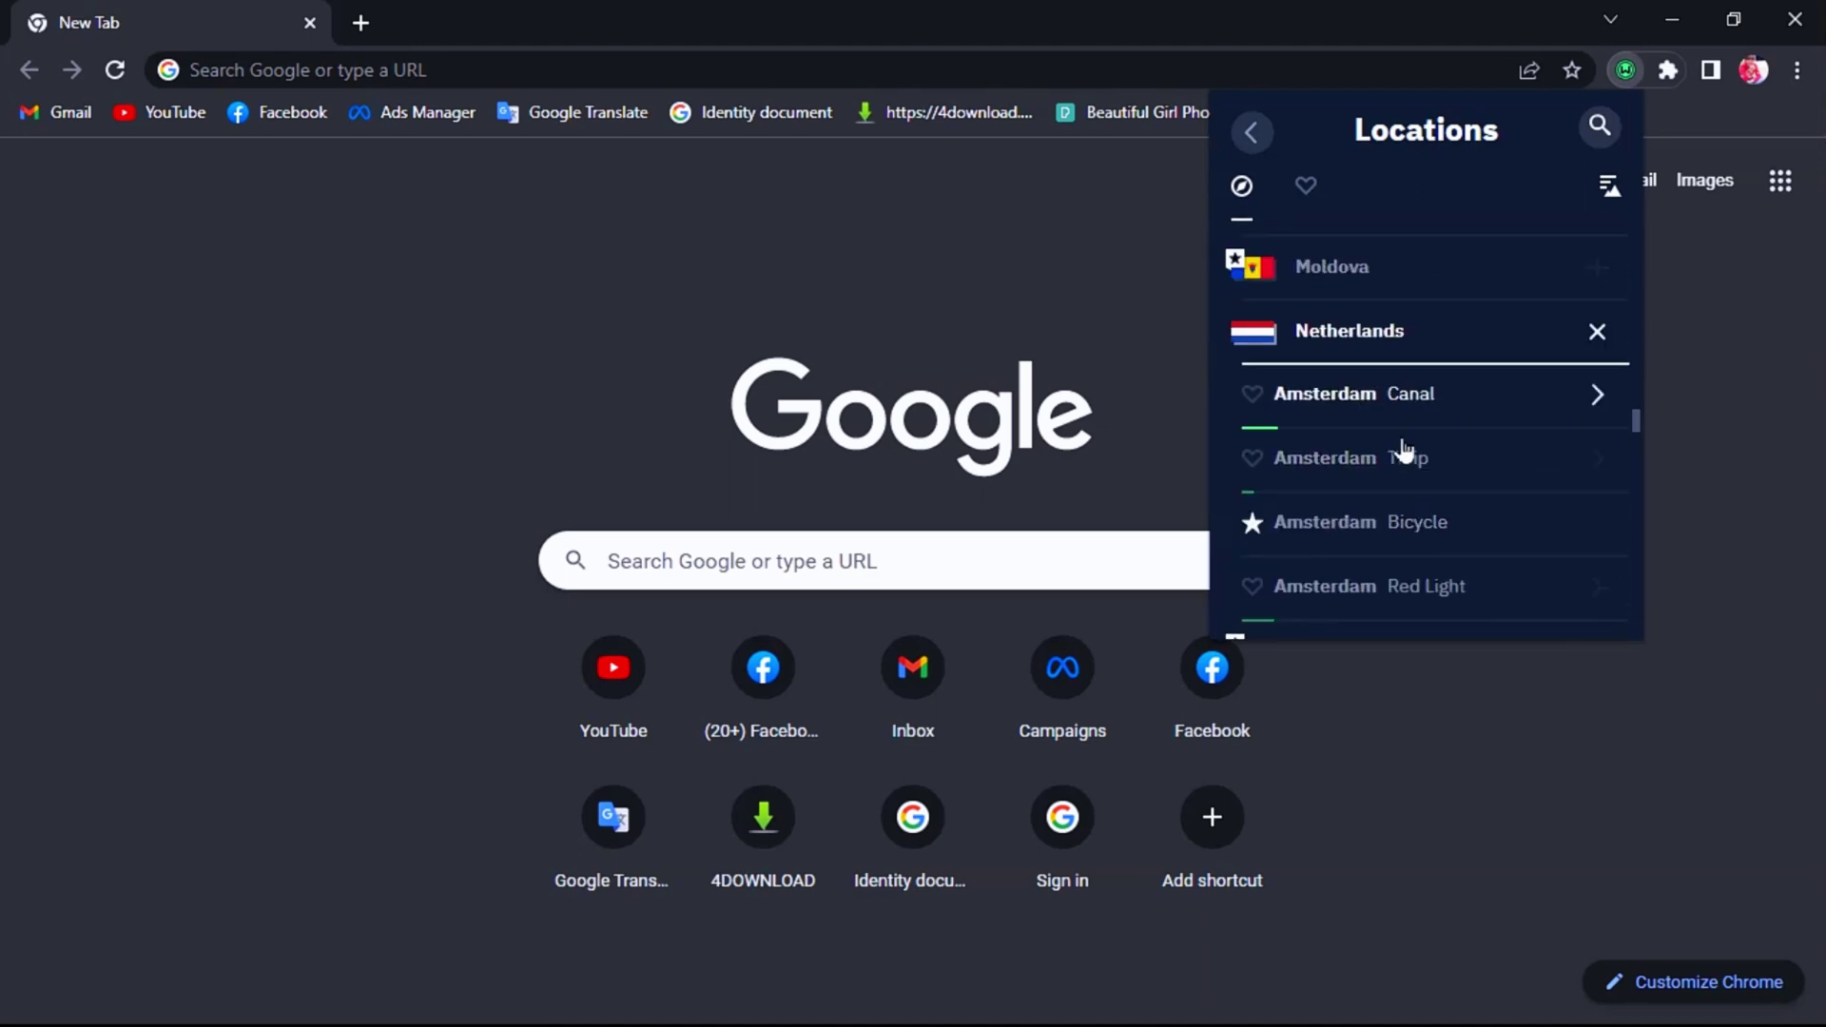
{"action": "scroll", "coordinate": [1303, 347], "scroll_direction": "down", "scroll_amount": 3}
{"action": "left_click", "coordinate": [1312, 347]}
{"action": "scroll", "coordinate": [1317, 381], "scroll_direction": "down", "scroll_amount": 3}
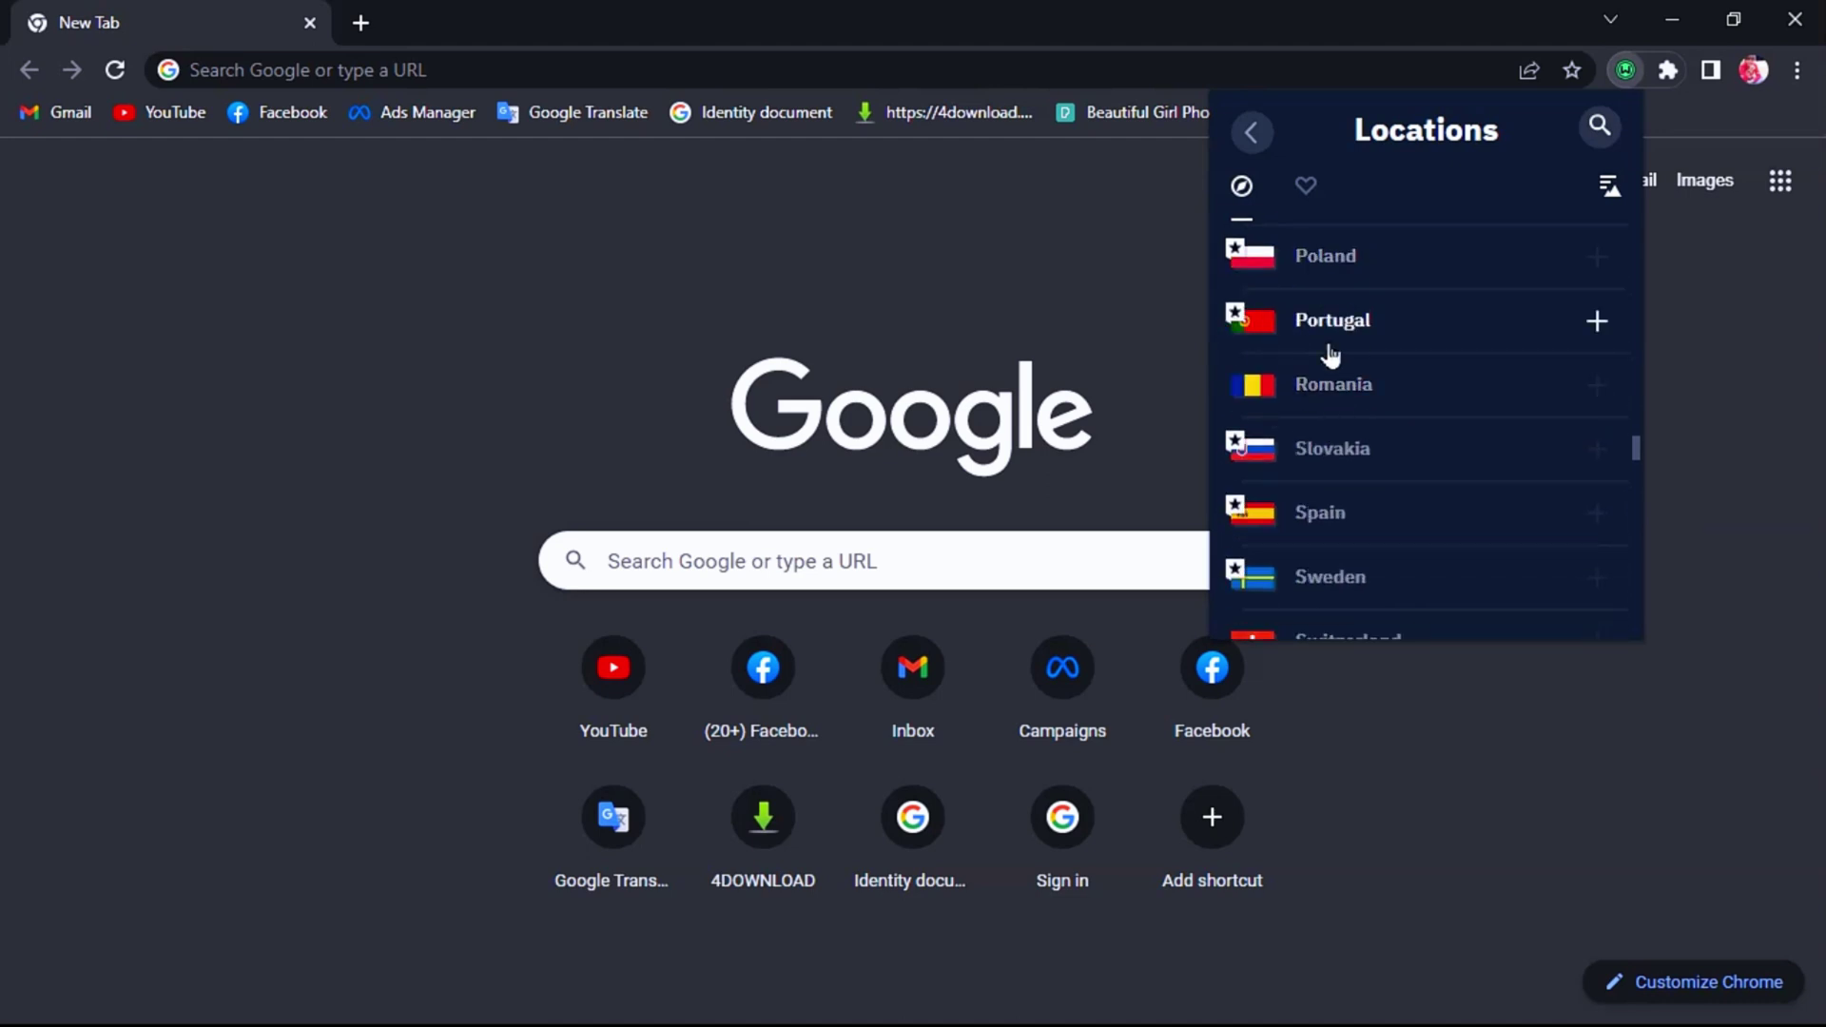
{"action": "left_click", "coordinate": [1351, 390]}
{"action": "scroll", "coordinate": [1351, 456], "scroll_direction": "down", "scroll_amount": 4}
{"action": "left_click", "coordinate": [1334, 376]}
{"action": "scroll", "coordinate": [1332, 495], "scroll_direction": "down", "scroll_amount": 1}
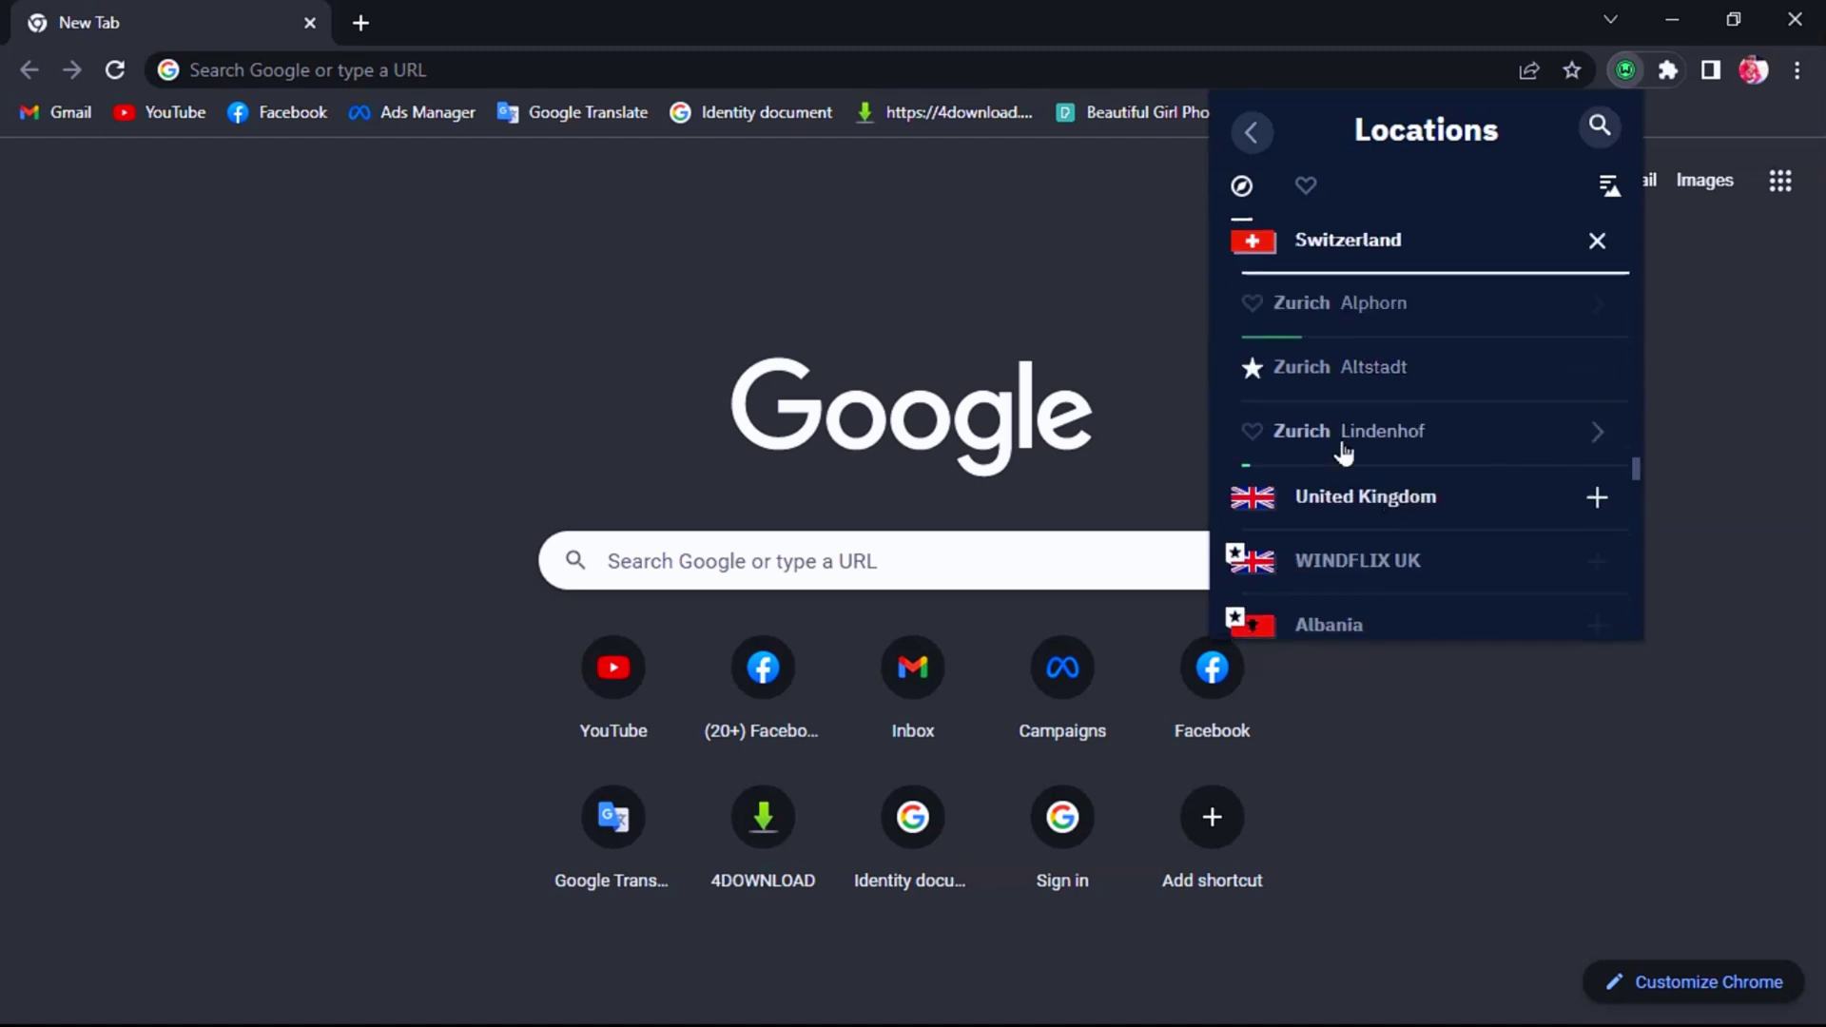
Expand the United Kingdom and connect to the London Crumpets server.
{"action": "left_click", "coordinate": [1351, 324]}
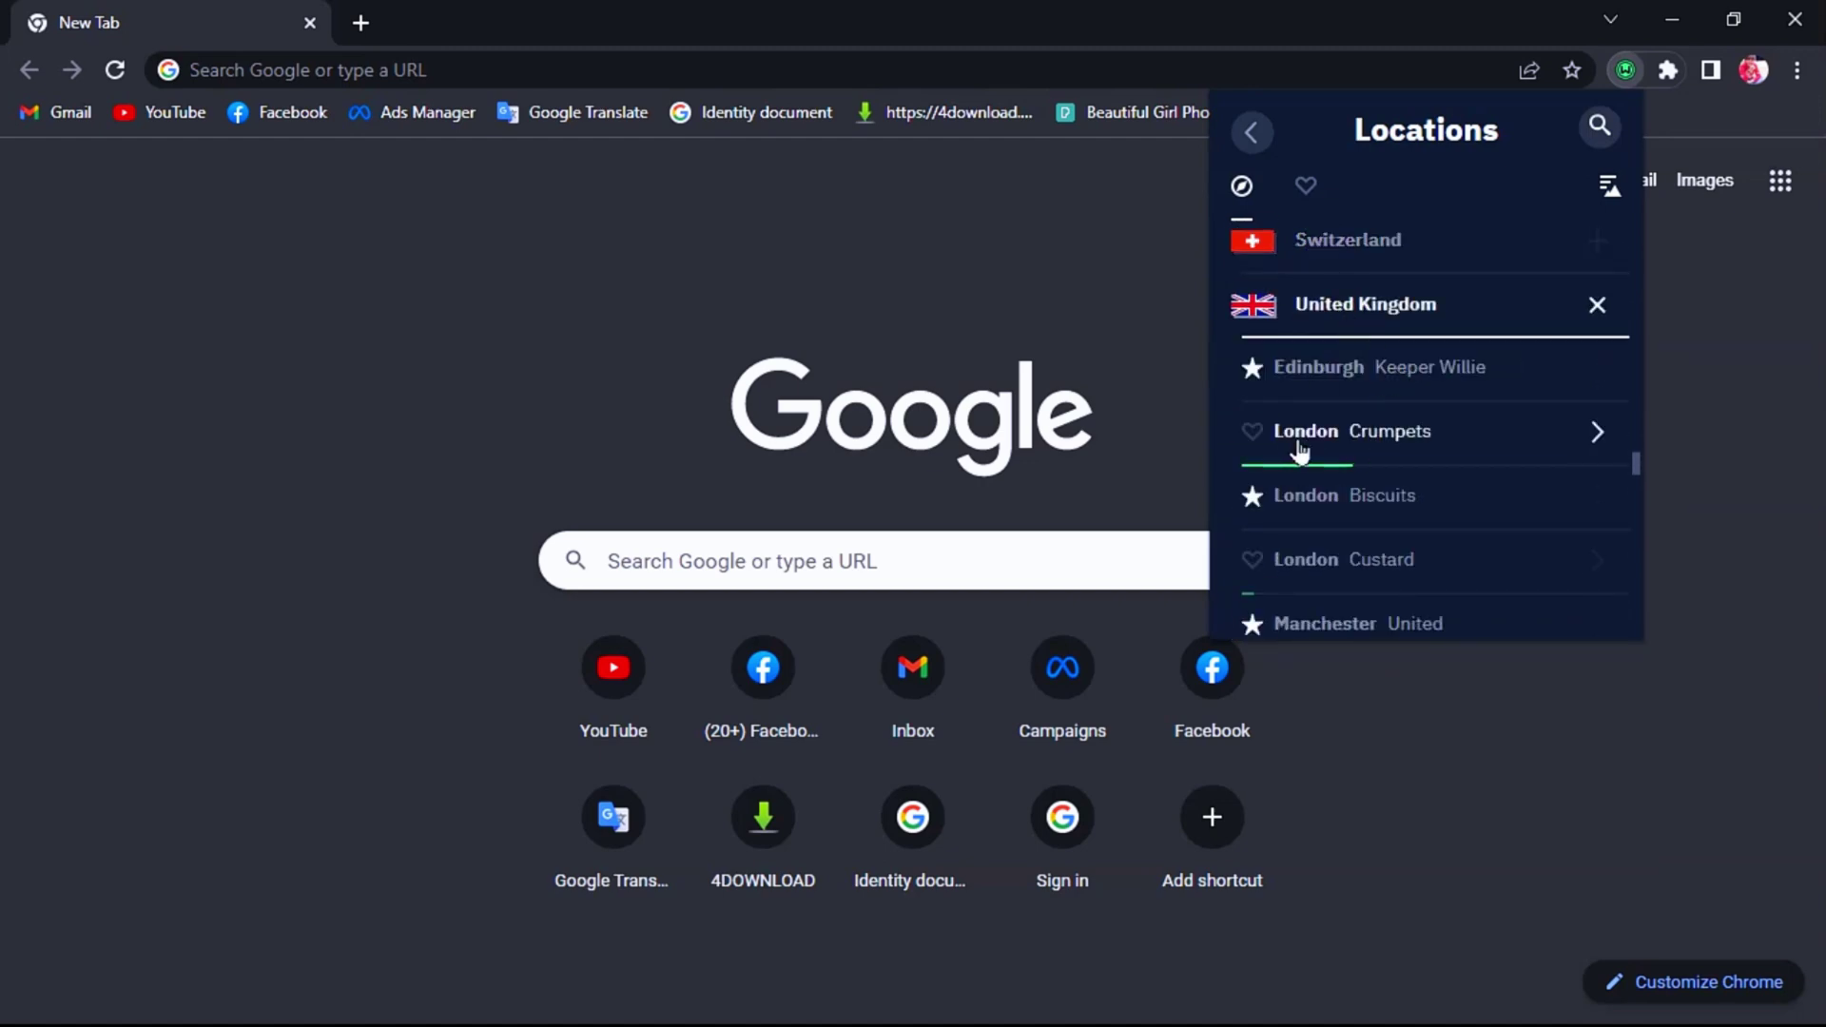
{"action": "scroll", "coordinate": [1350, 475], "scroll_direction": "down", "scroll_amount": 1}
{"action": "scroll", "coordinate": [1349, 490], "scroll_direction": "up", "scroll_amount": 1}
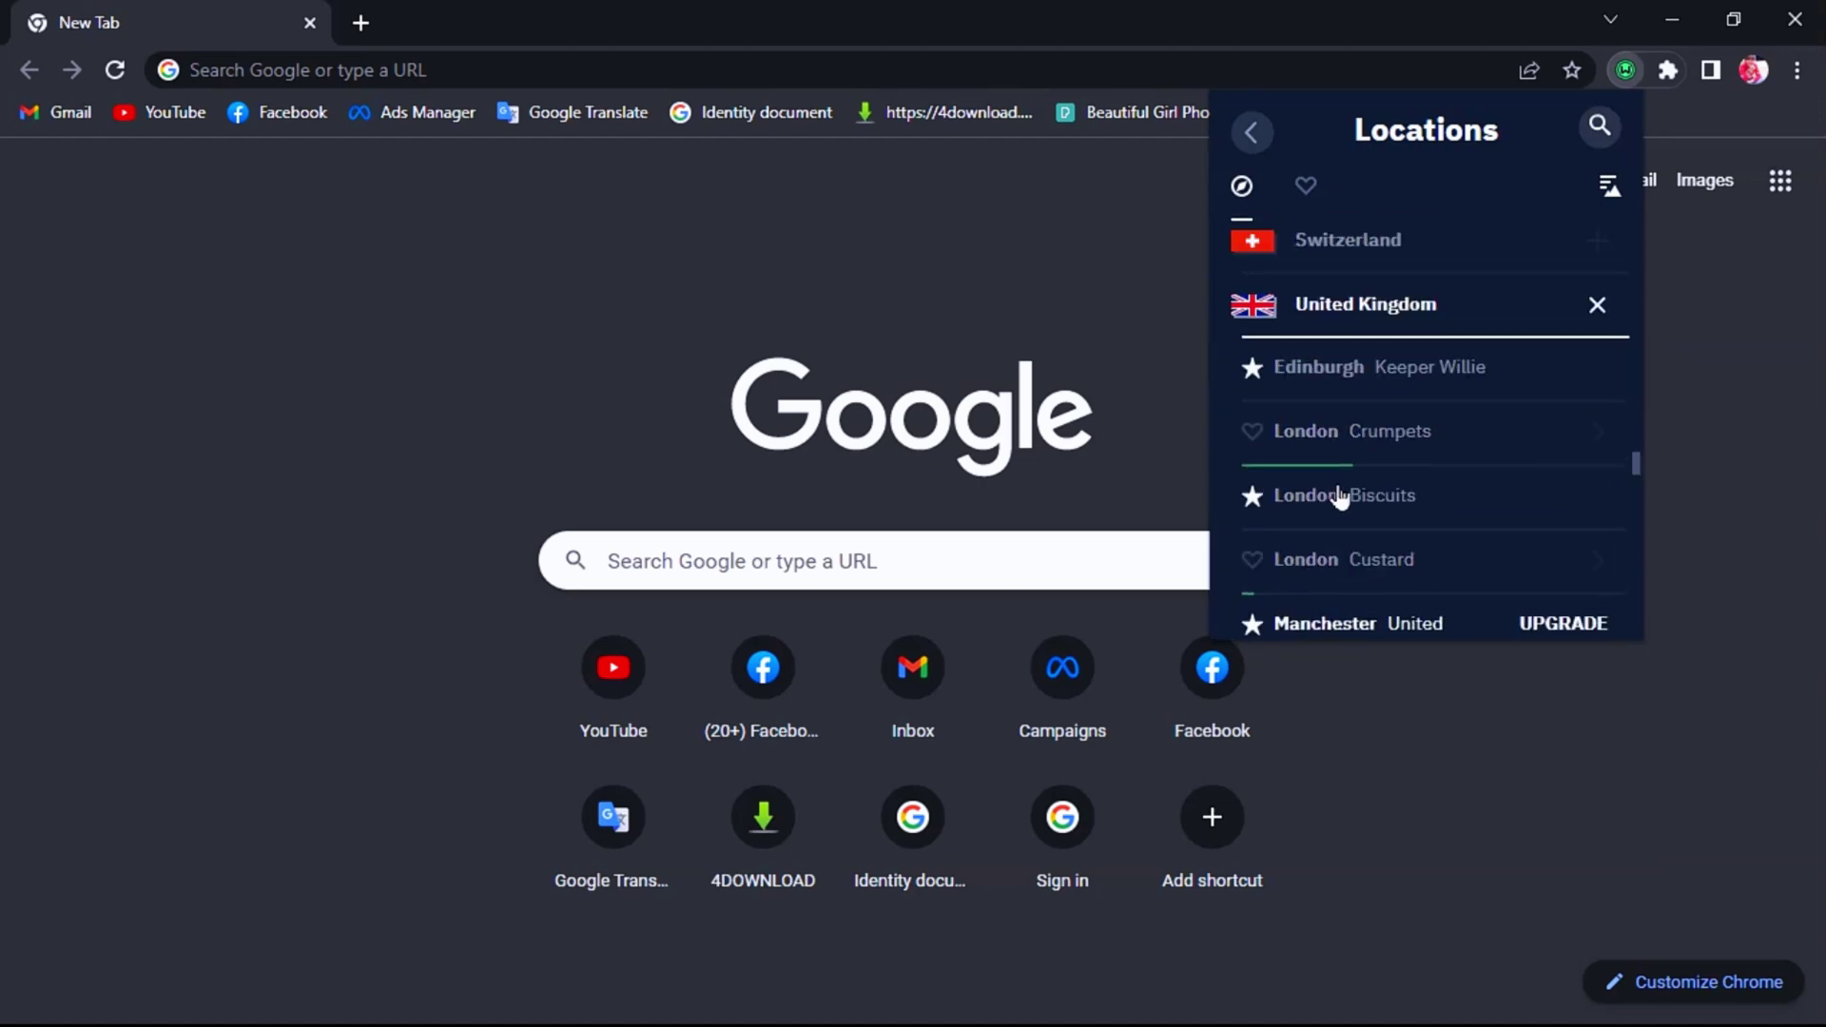
{"action": "left_click", "coordinate": [1323, 441]}
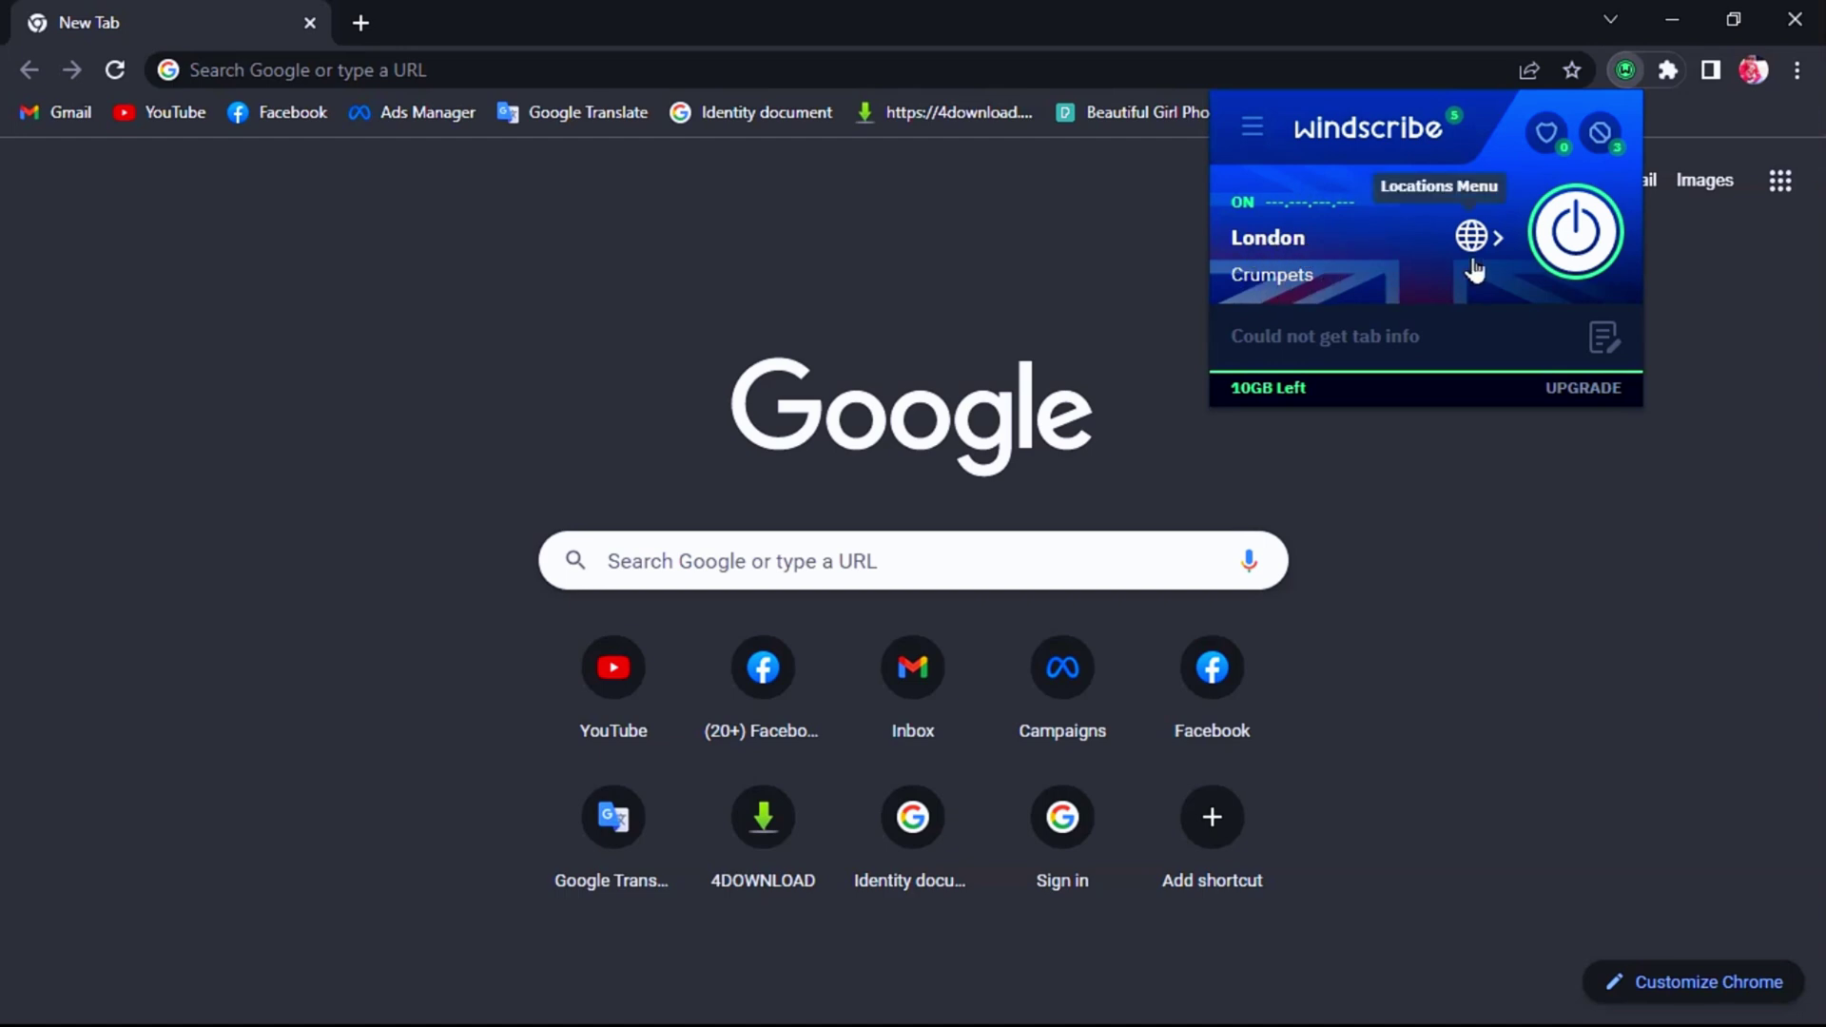
Check the ad and tracker blocker settings, then confirm London Crumpets is still ON.
{"action": "left_click", "coordinate": [1601, 132]}
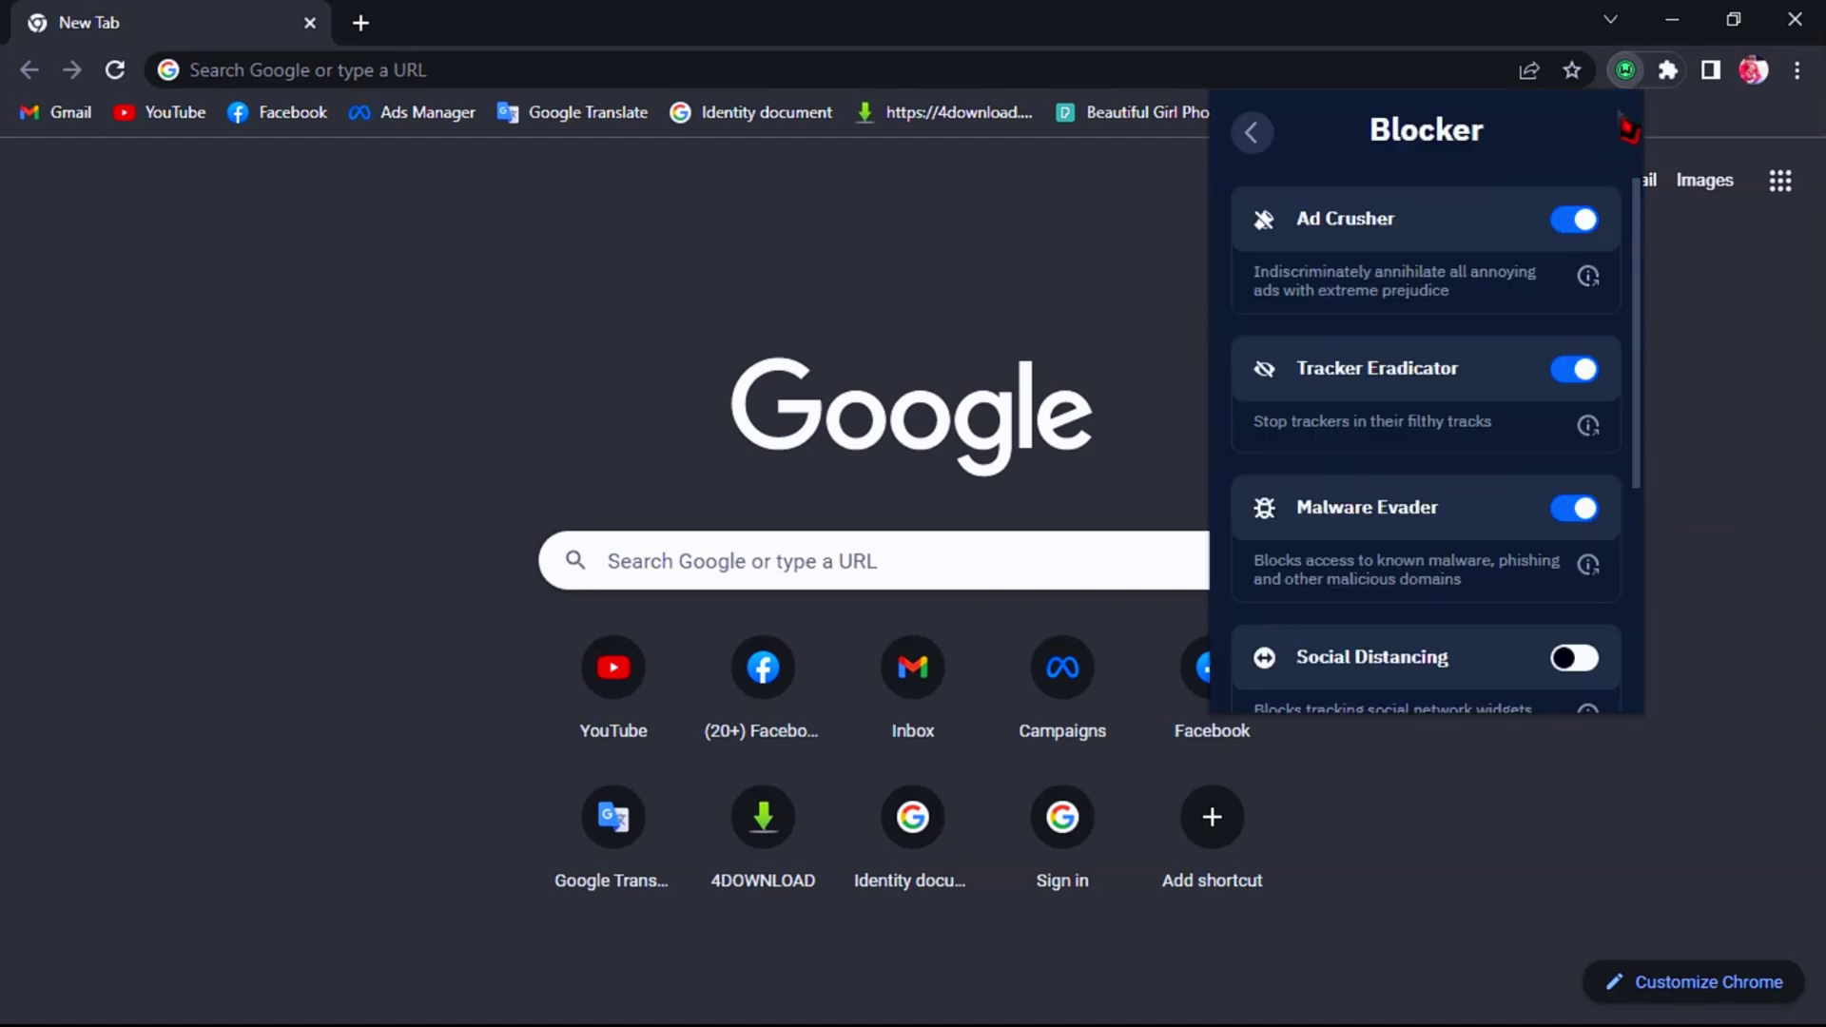
{"action": "left_click", "coordinate": [1626, 82]}
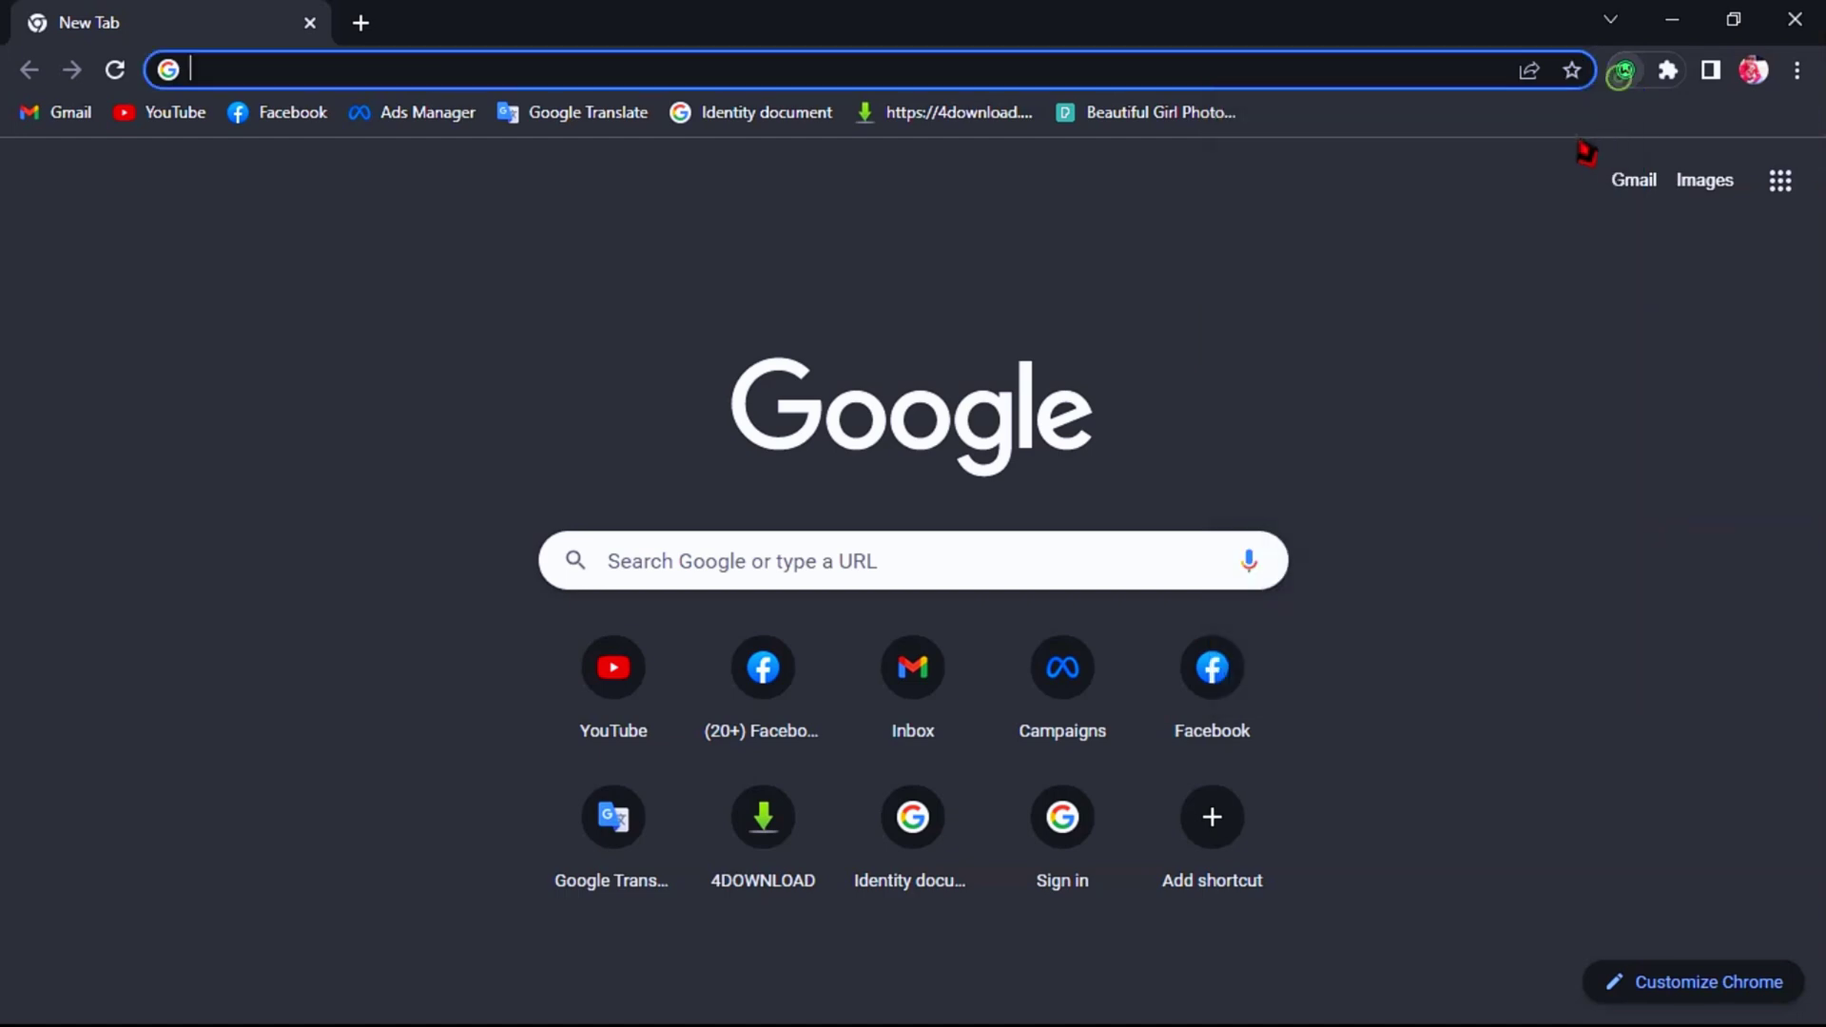
{"action": "left_click", "coordinate": [1629, 86]}
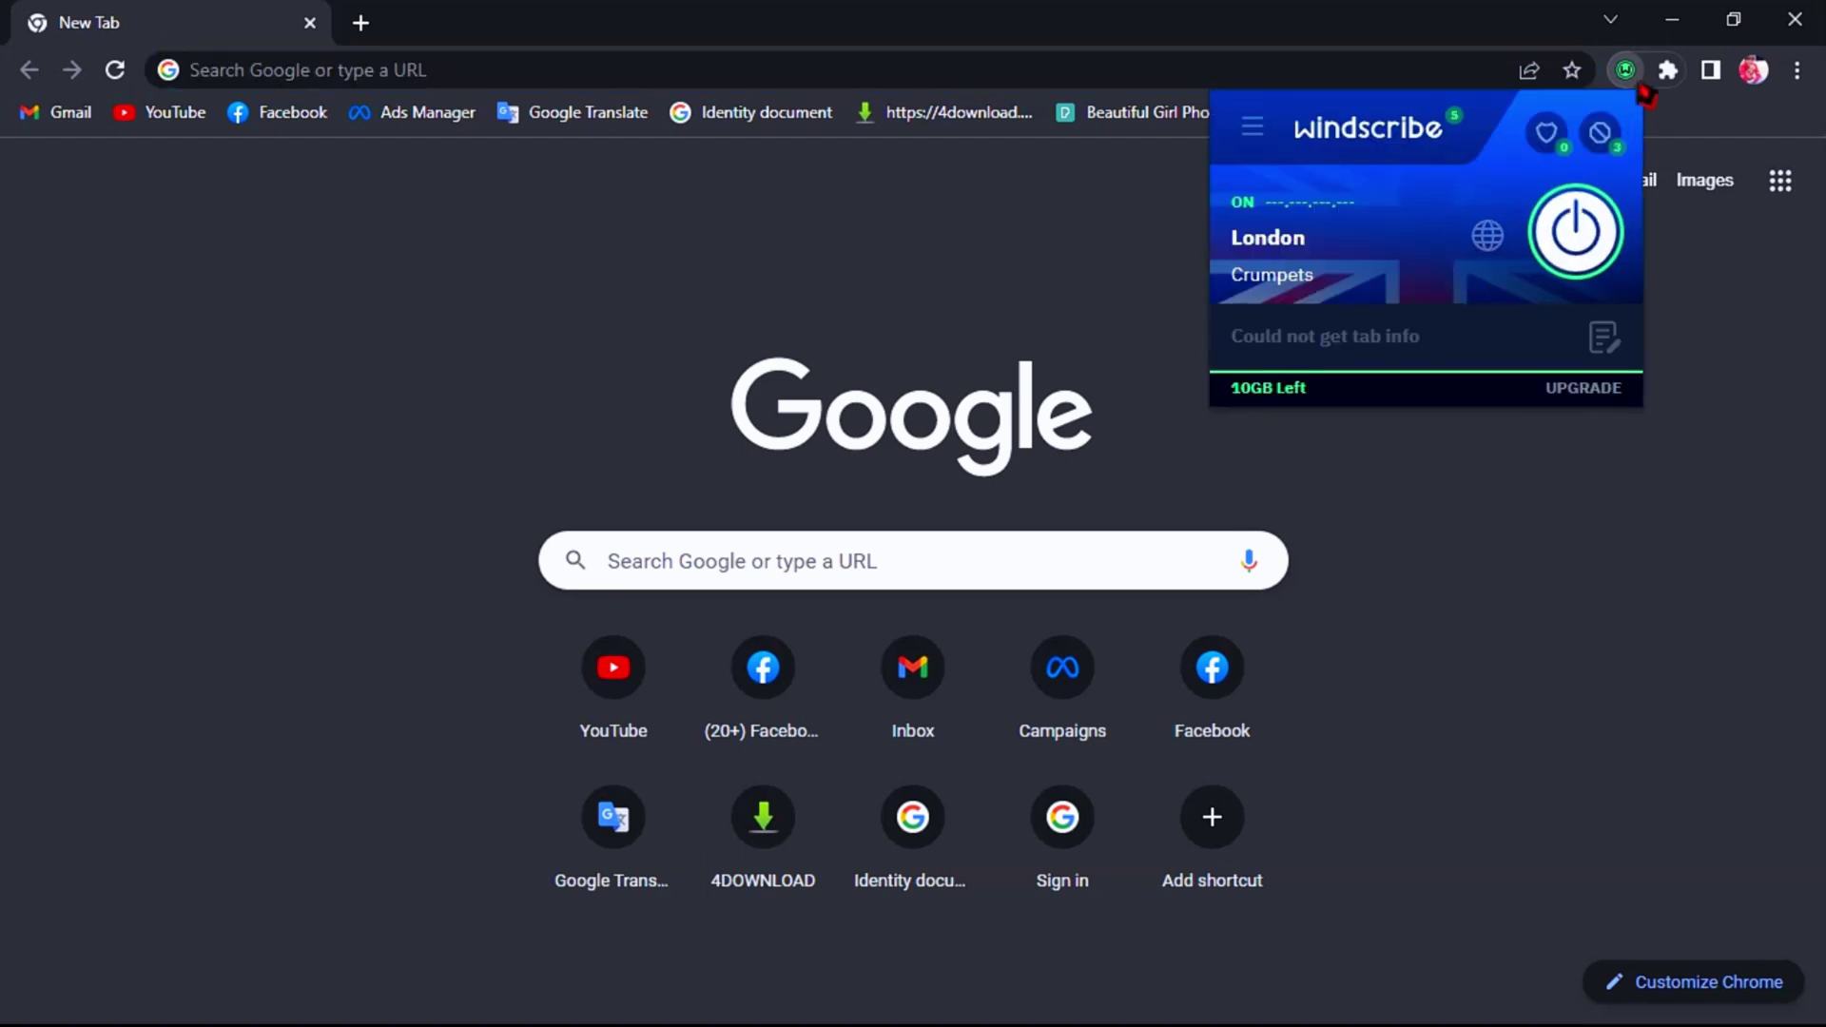
{"action": "left_click", "coordinate": [1641, 92]}
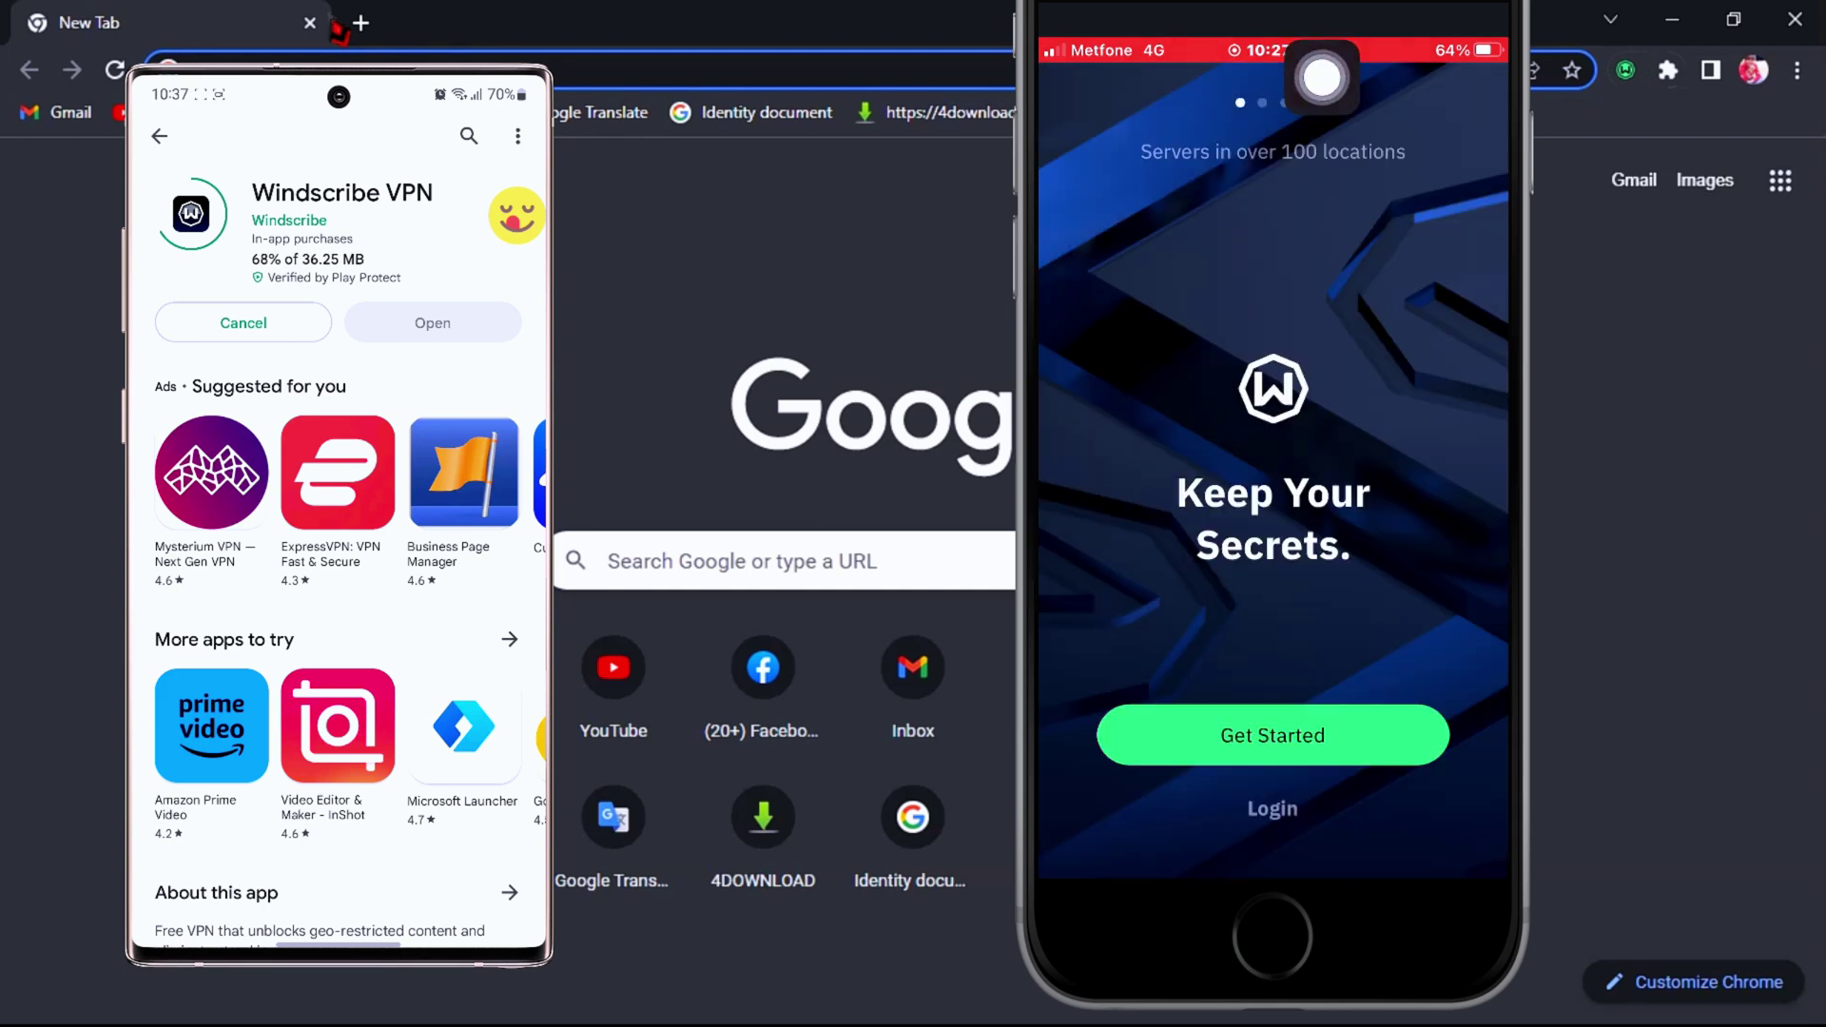
On the mirrored iPhone, open Login, move the floating button aside, and fill in the account username.
{"action": "left_click", "coordinate": [1270, 808]}
{"action": "left_click_drag", "start_coordinate": [1364, 230], "coordinate": [1427, 76]}
{"action": "left_click", "coordinate": [1236, 199]}
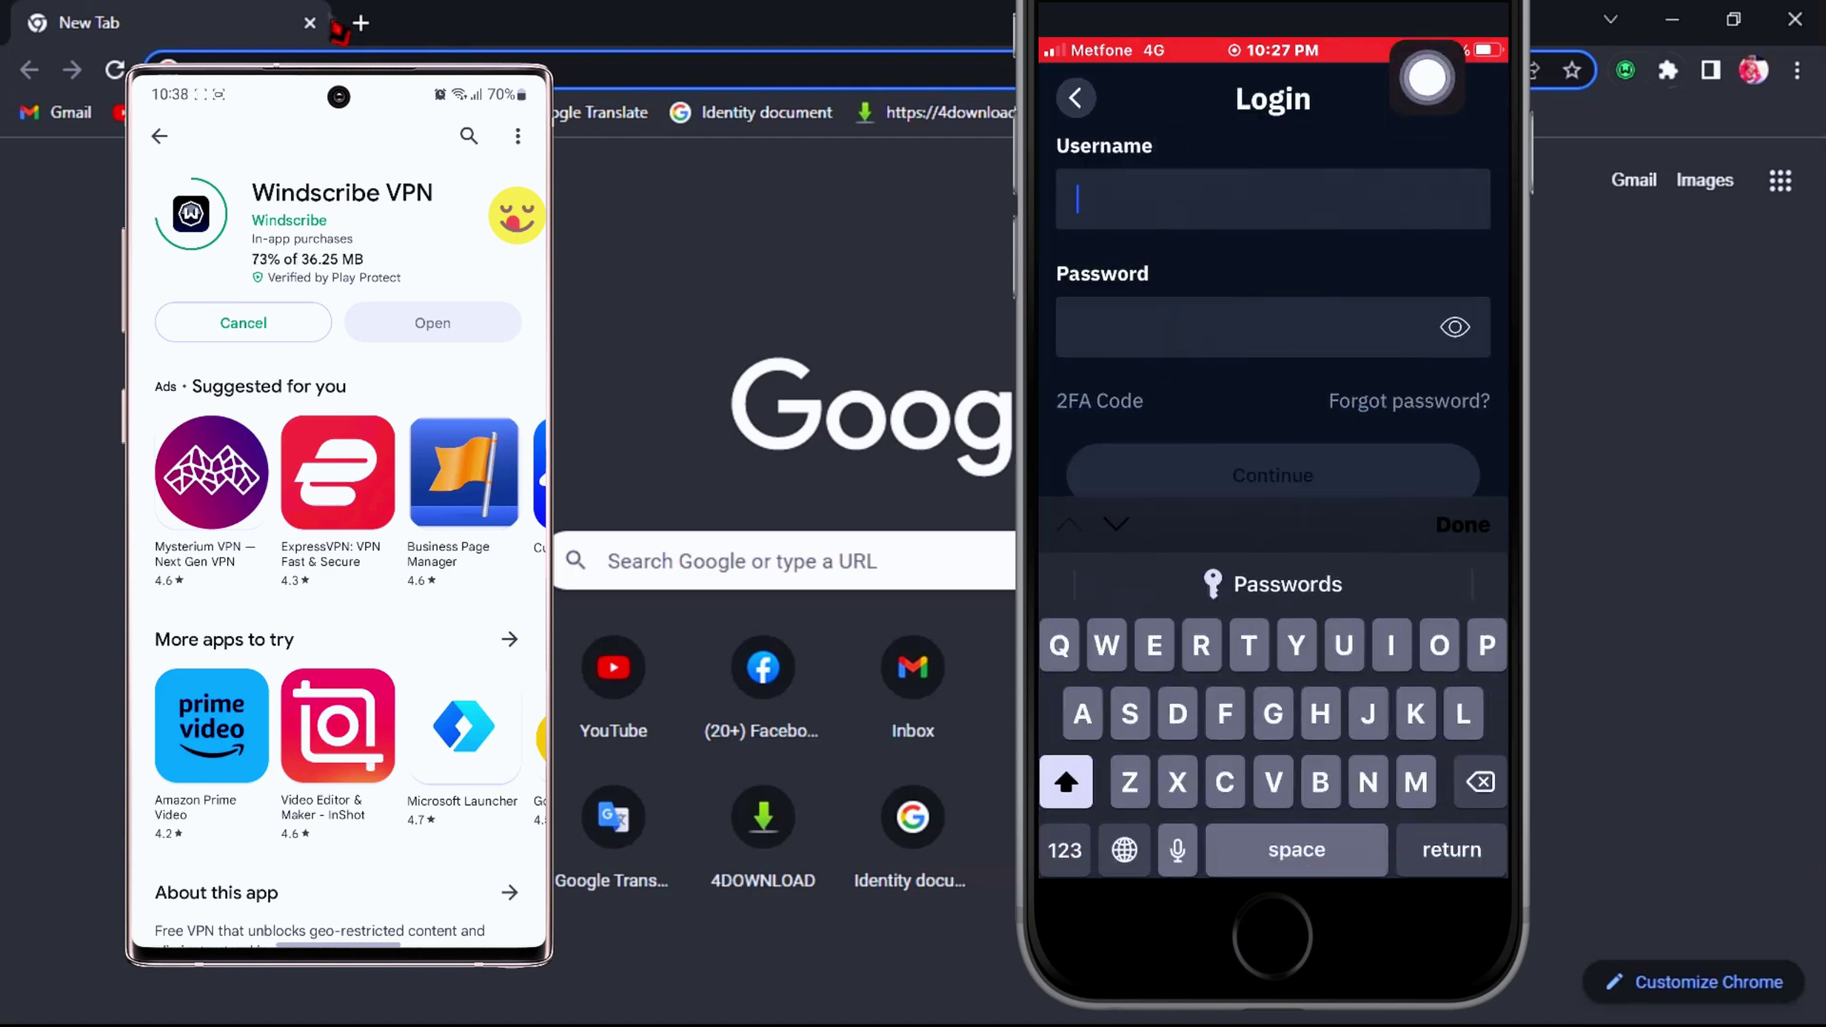
{"action": "type", "text": "Rozana567"}
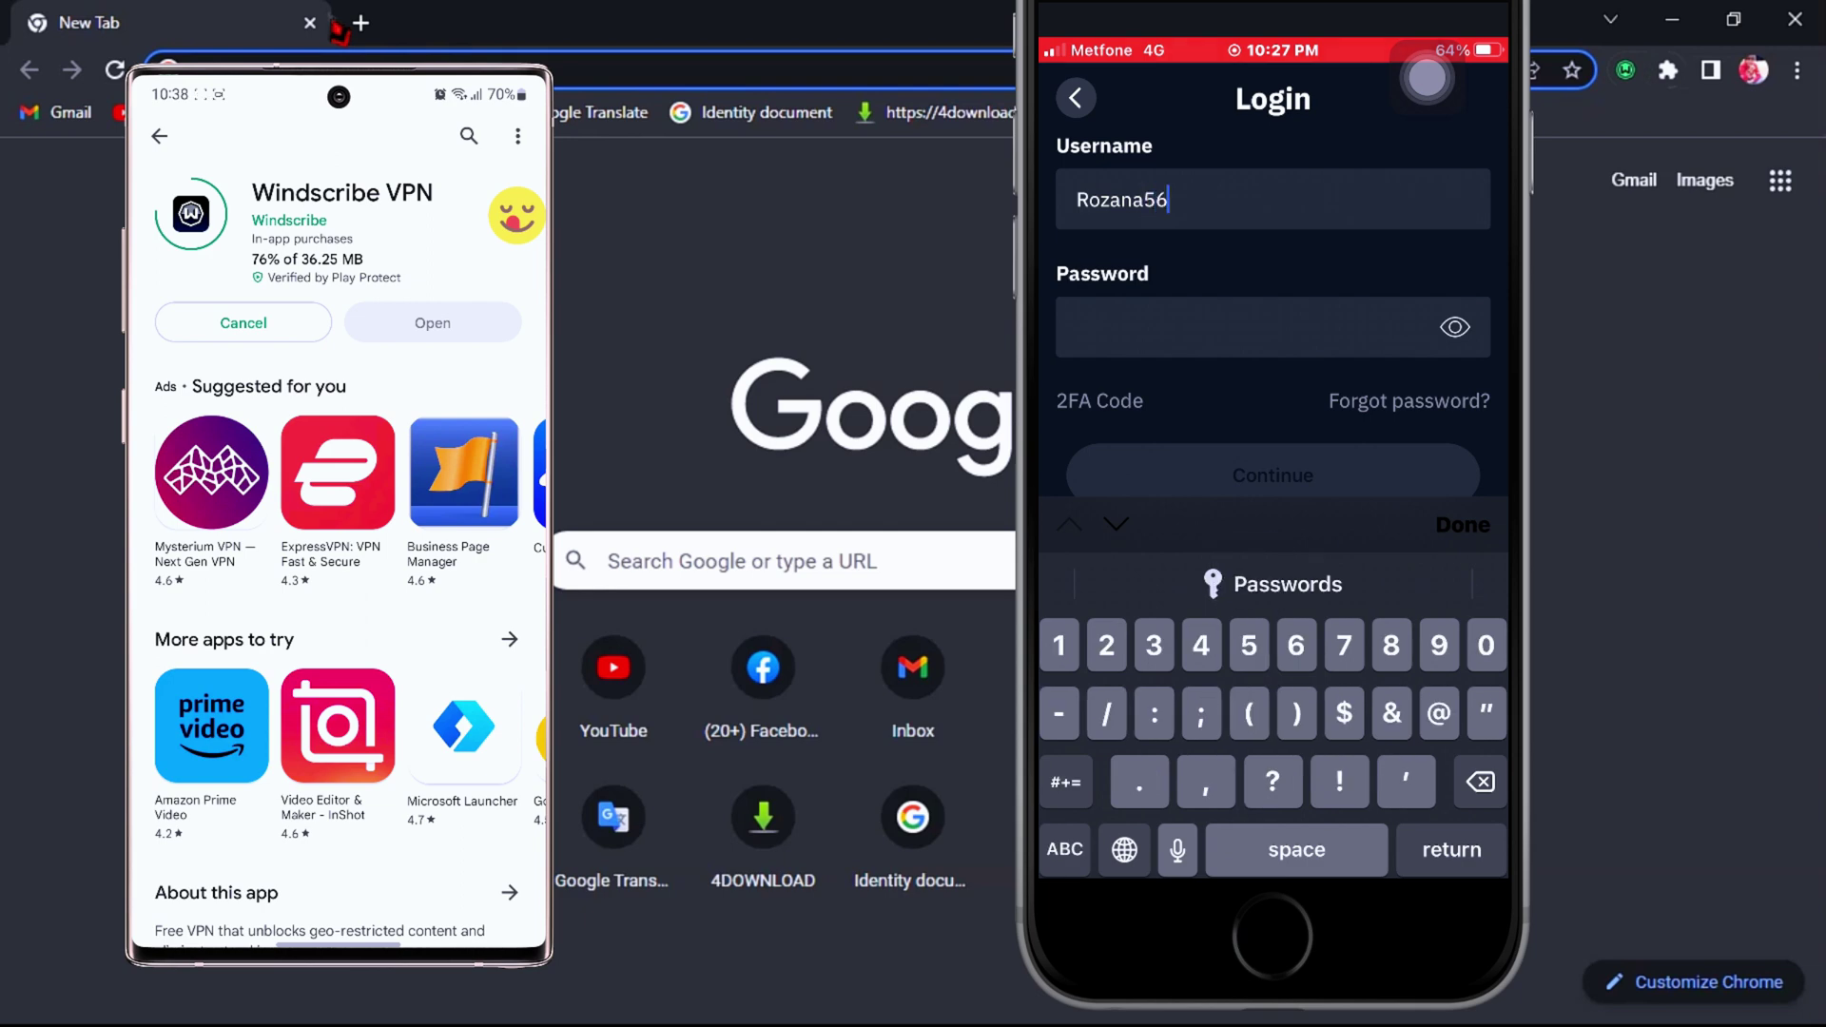
{"action": "key", "text": "Return"}
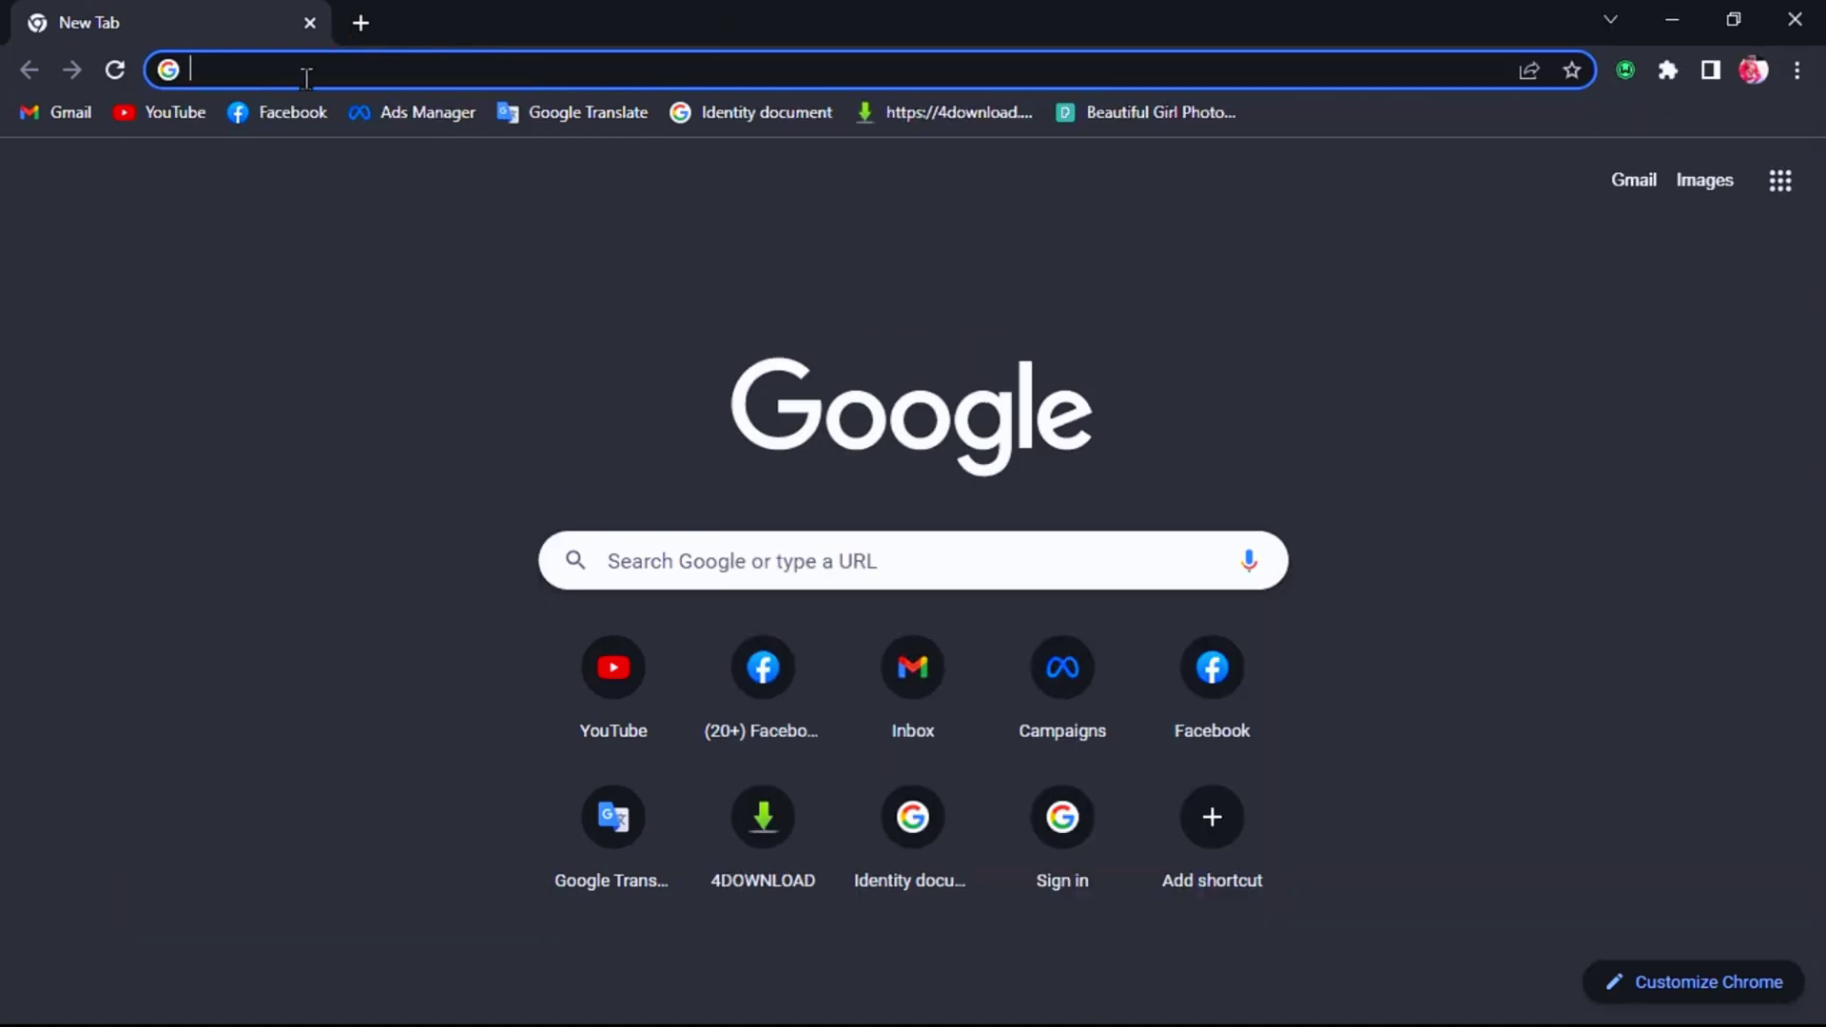
Search Google for 'My ip' and open the whatismyipaddress.com result.
{"action": "left_click", "coordinate": [305, 76]}
{"action": "type", "text": "My ip"}
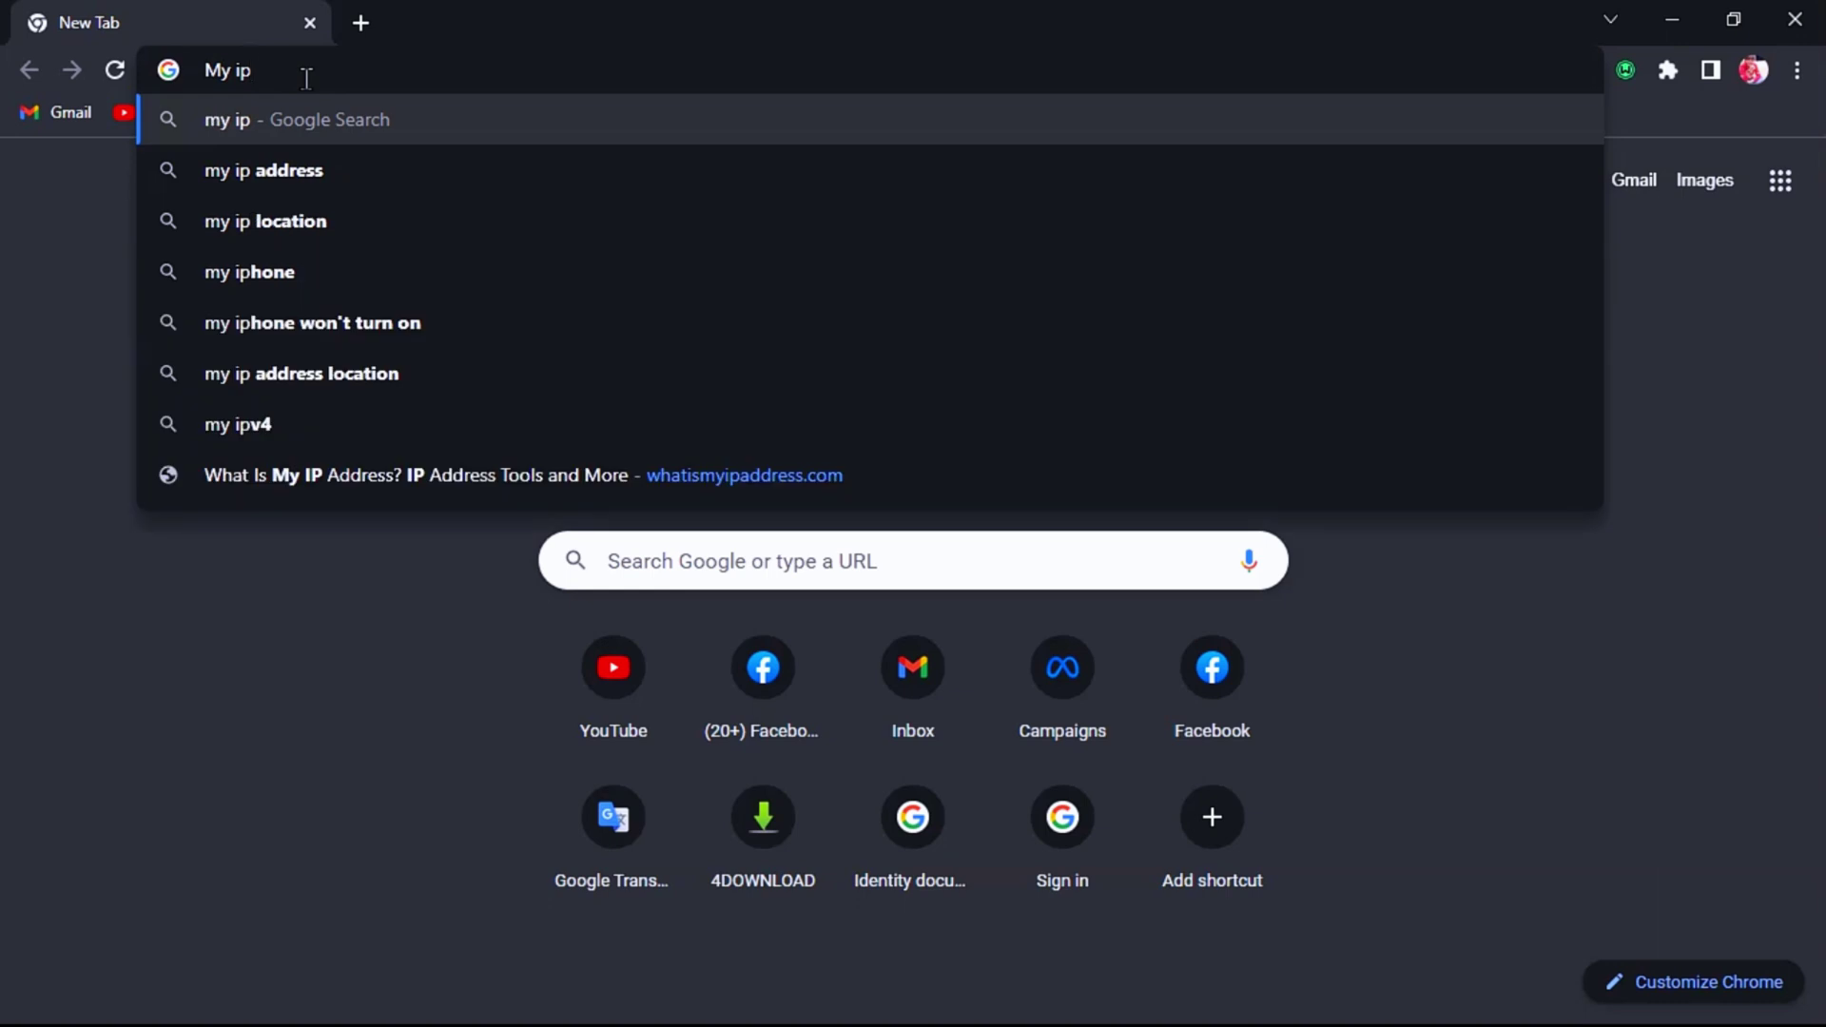
{"action": "key", "text": "Return"}
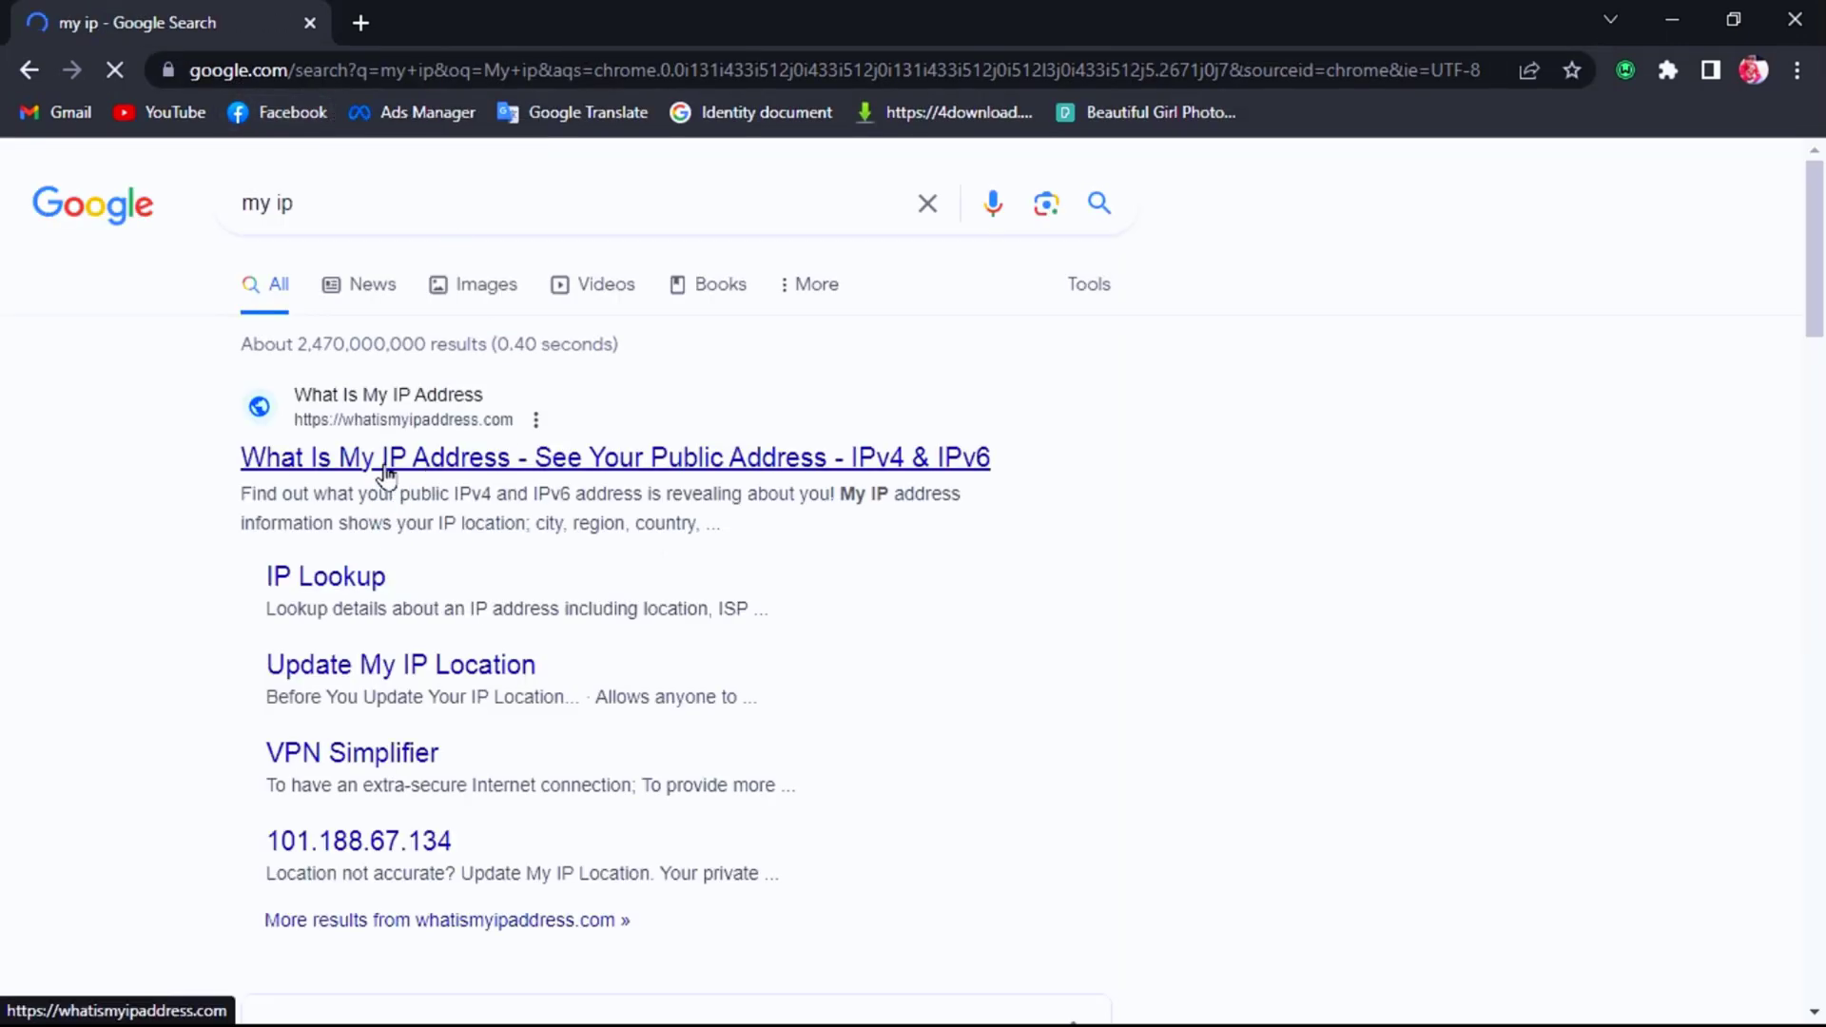
{"action": "left_click", "coordinate": [388, 466]}
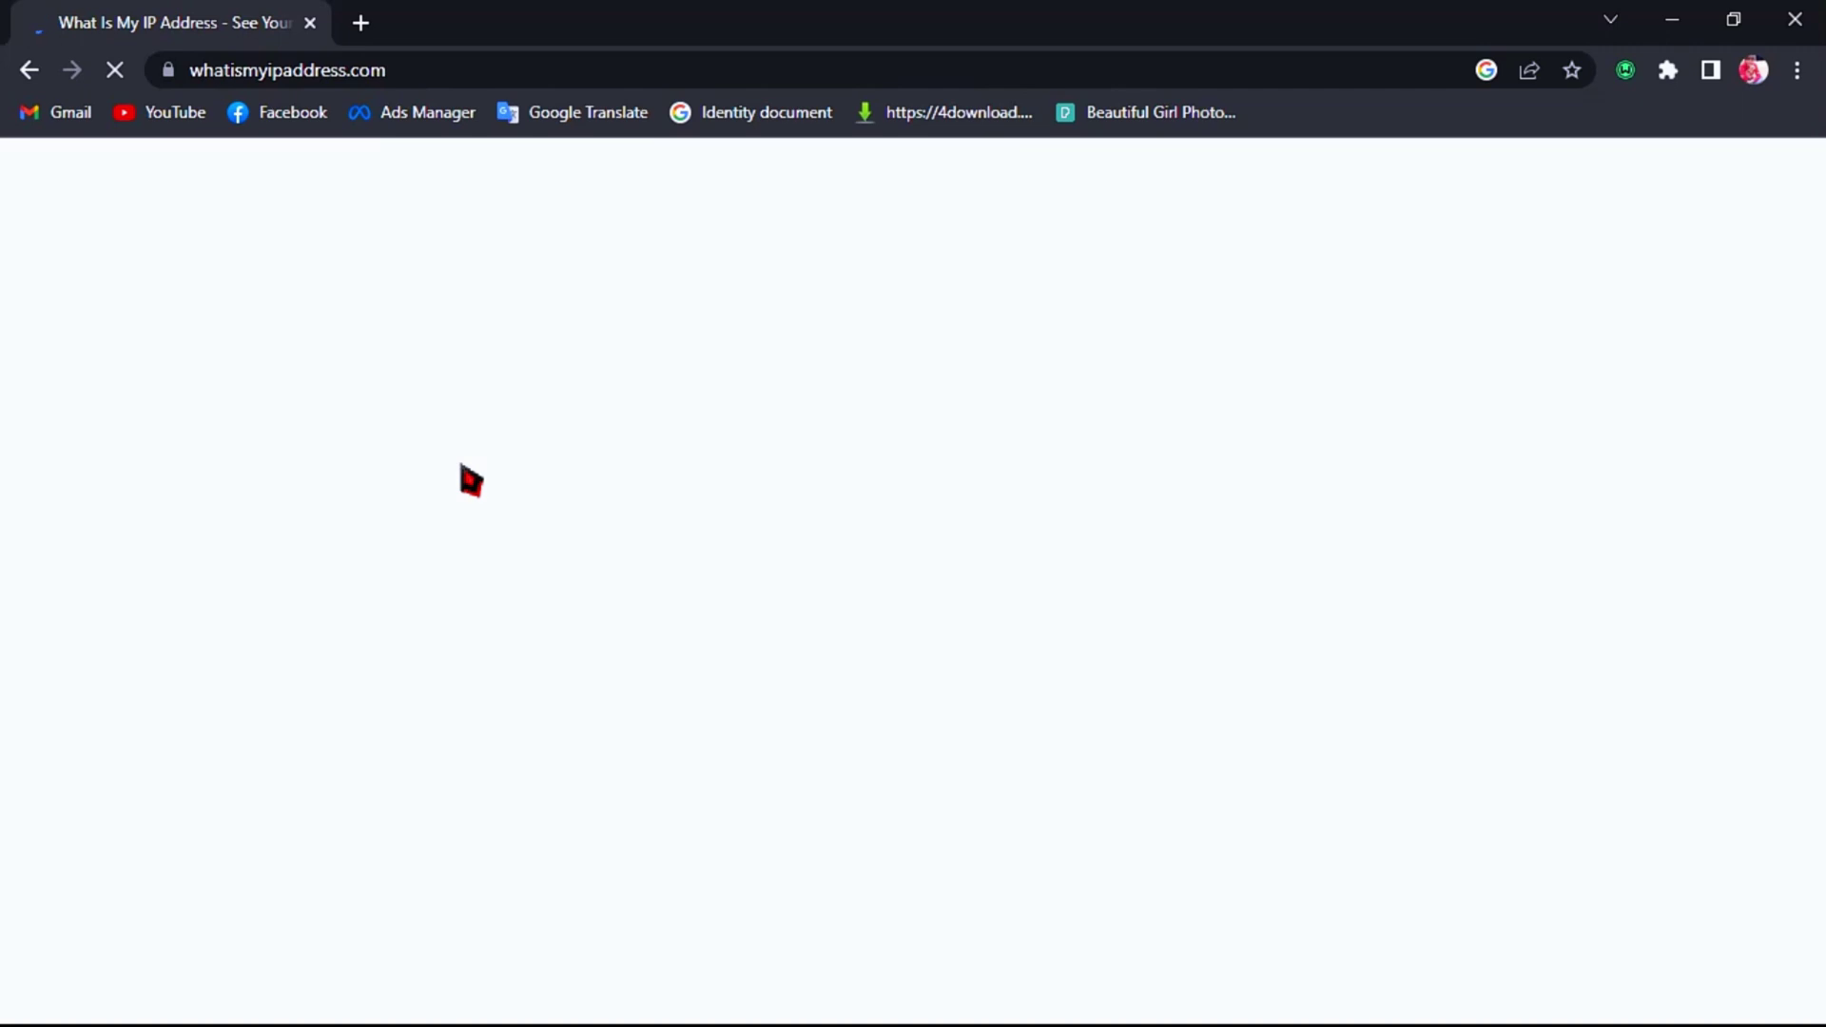
Highlight London, United Kingdom and the ISP M247 Europe SRL in the IP details.
{"action": "scroll", "coordinate": [469, 482], "scroll_direction": "down", "scroll_amount": 4}
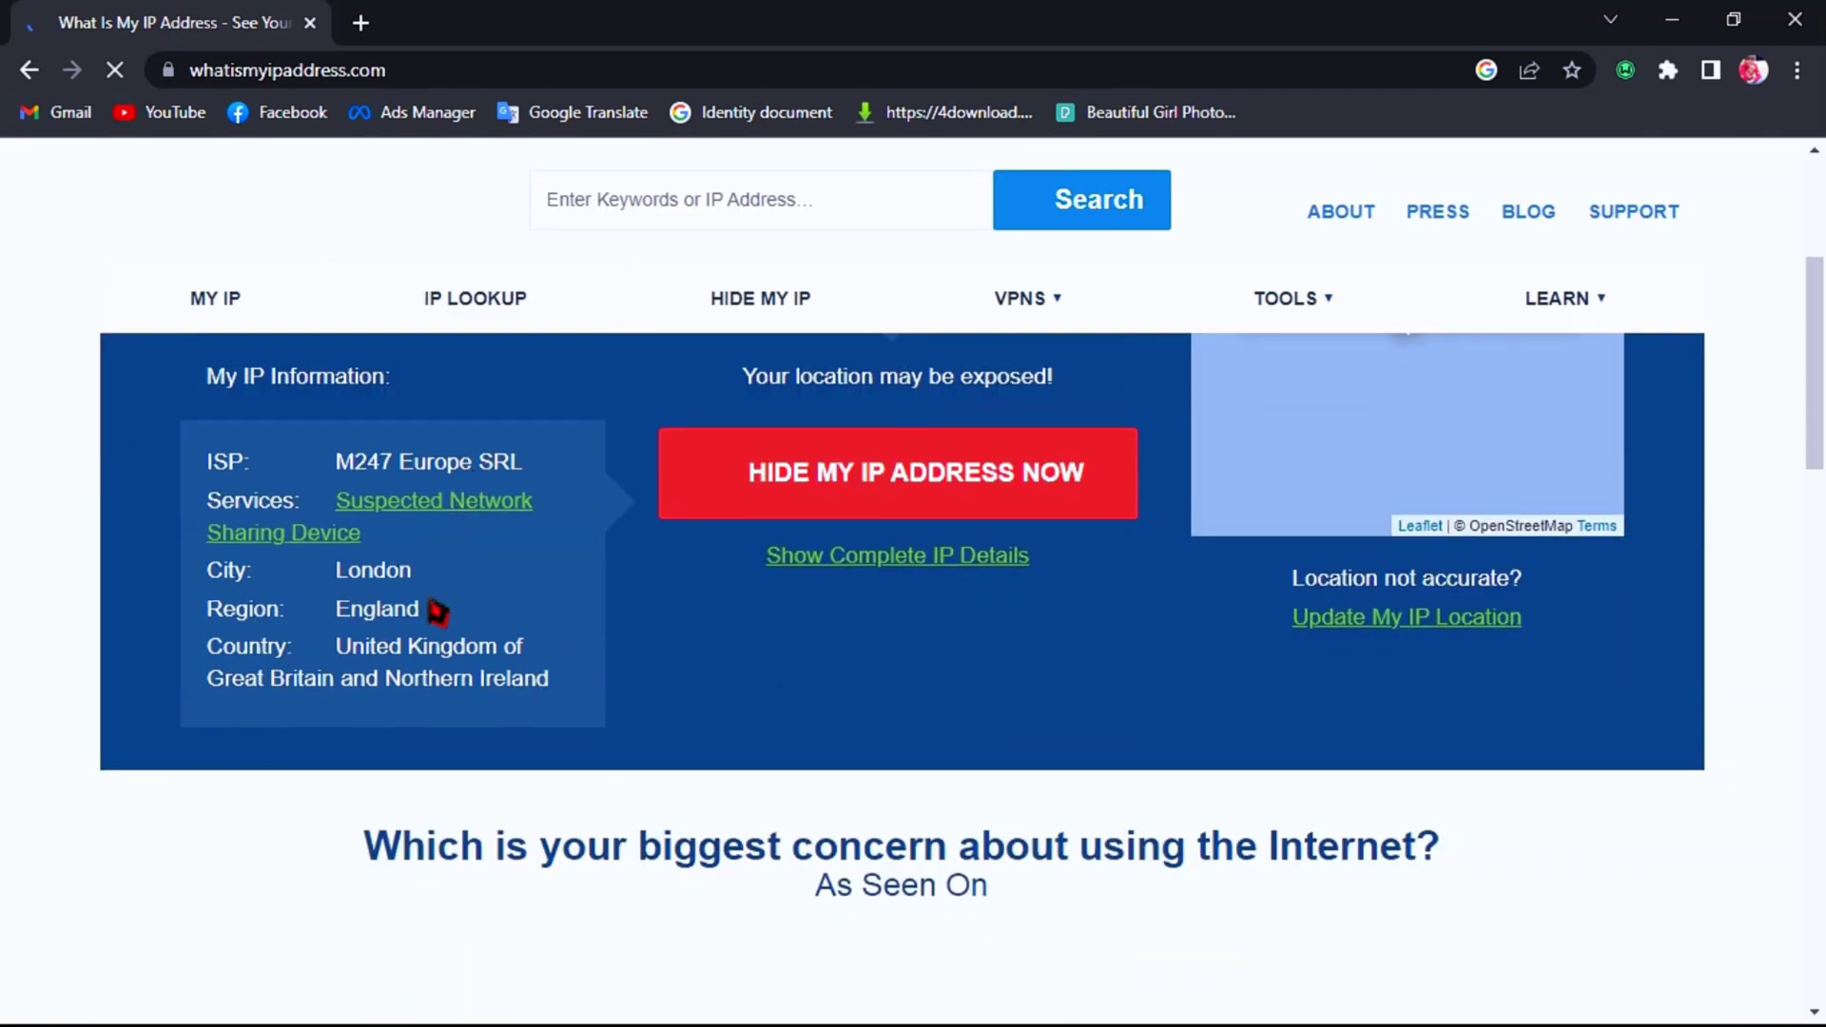
{"action": "left_click", "coordinate": [425, 582]}
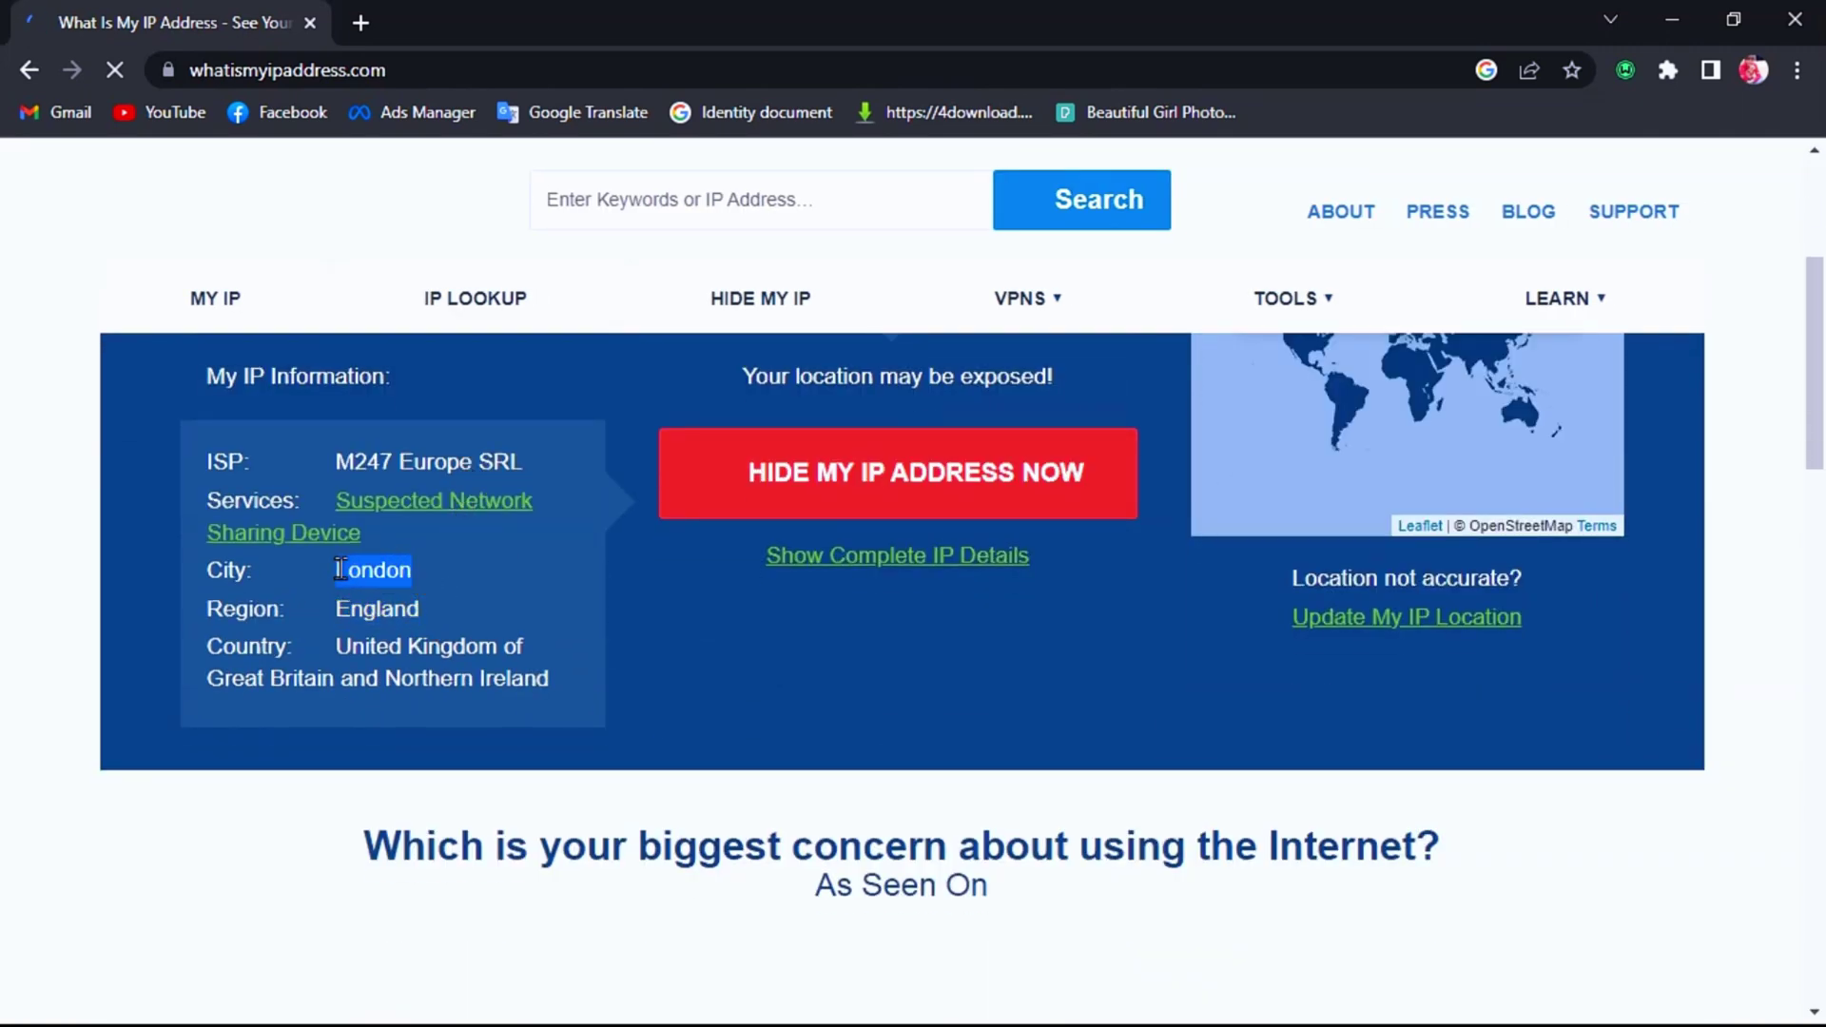
{"action": "left_click_drag", "start_coordinate": [341, 570], "coordinate": [335, 570]}
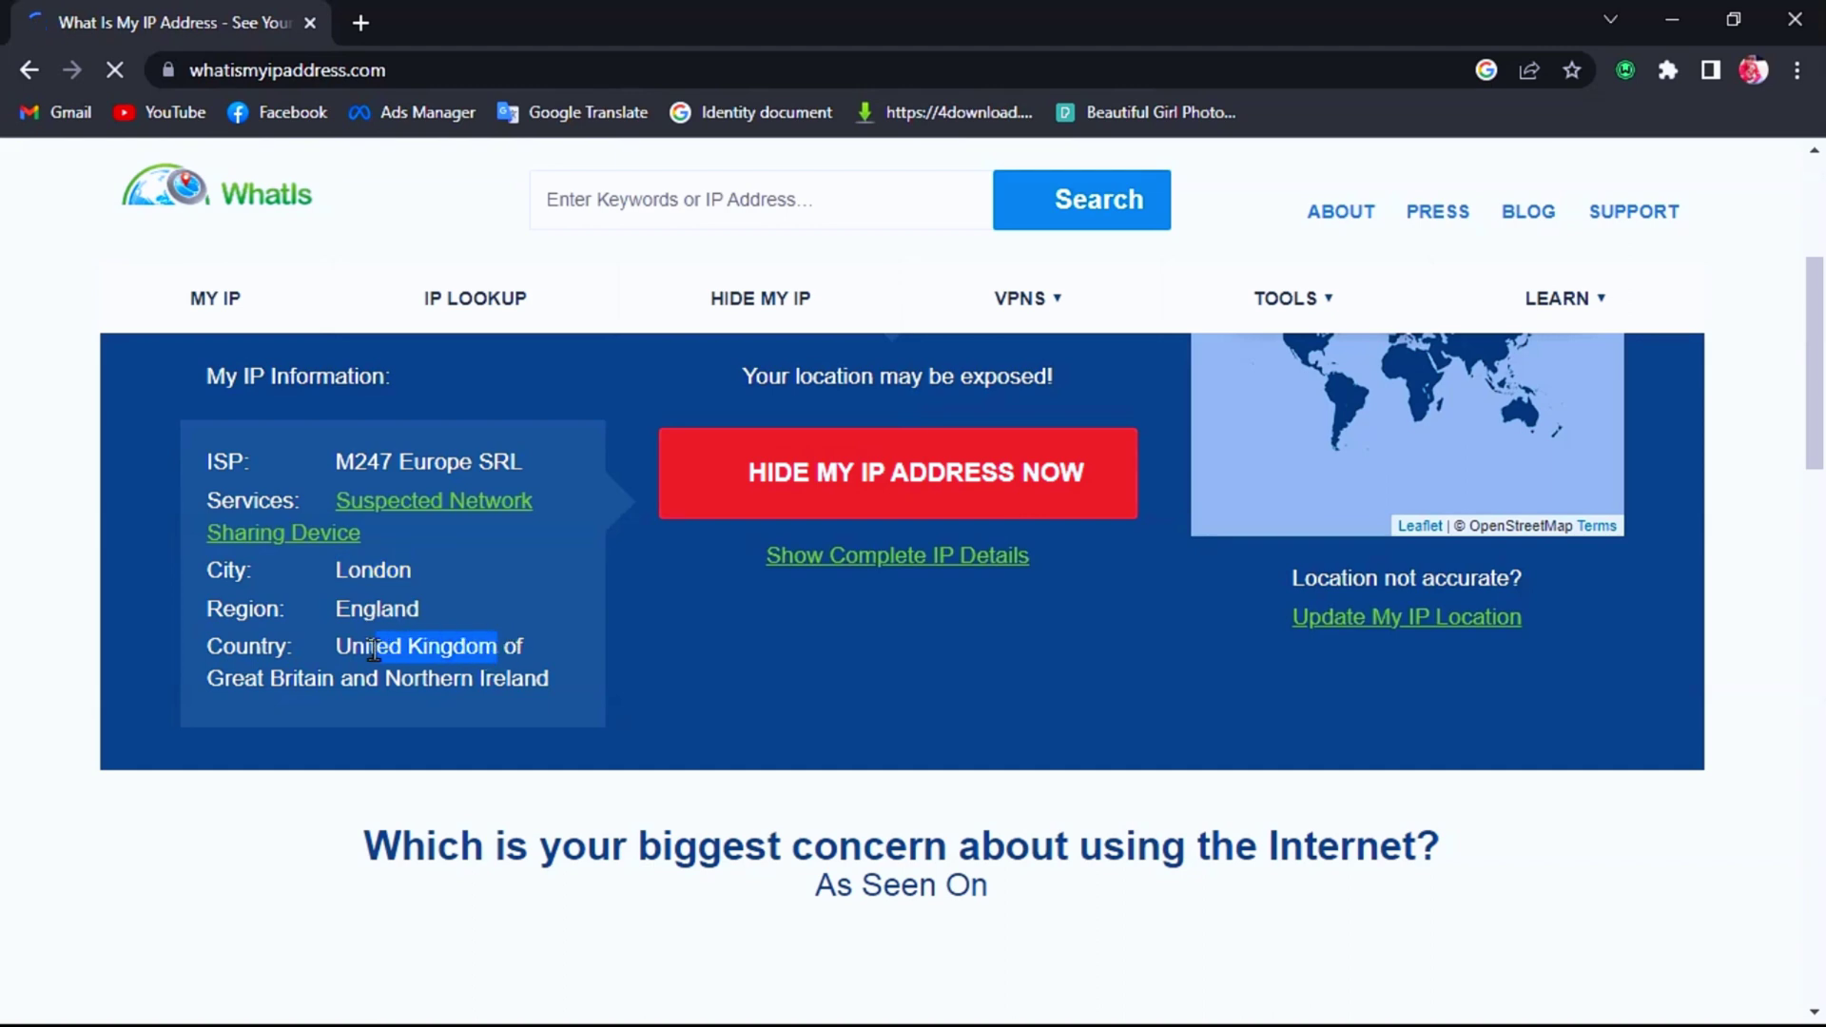
{"action": "left_click_drag", "start_coordinate": [380, 649], "coordinate": [350, 648]}
{"action": "left_click_drag", "start_coordinate": [501, 685], "coordinate": [206, 599]}
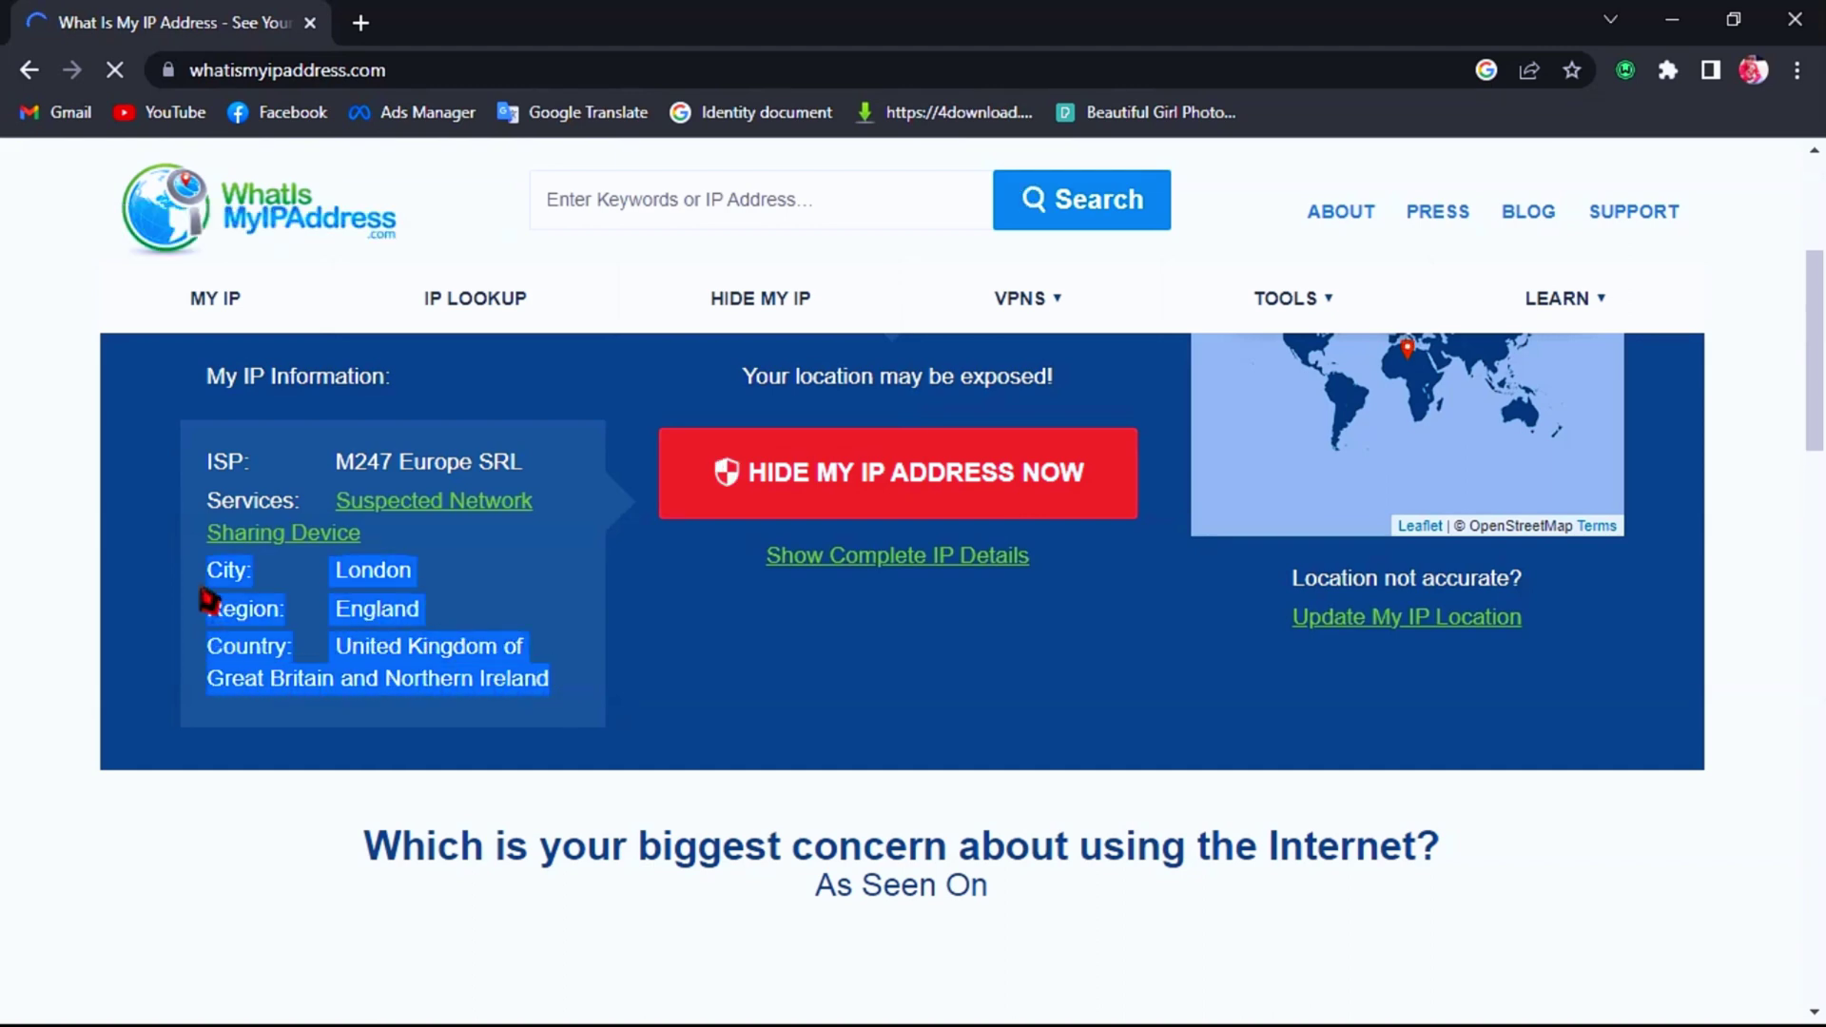
{"action": "left_click", "coordinate": [367, 576]}
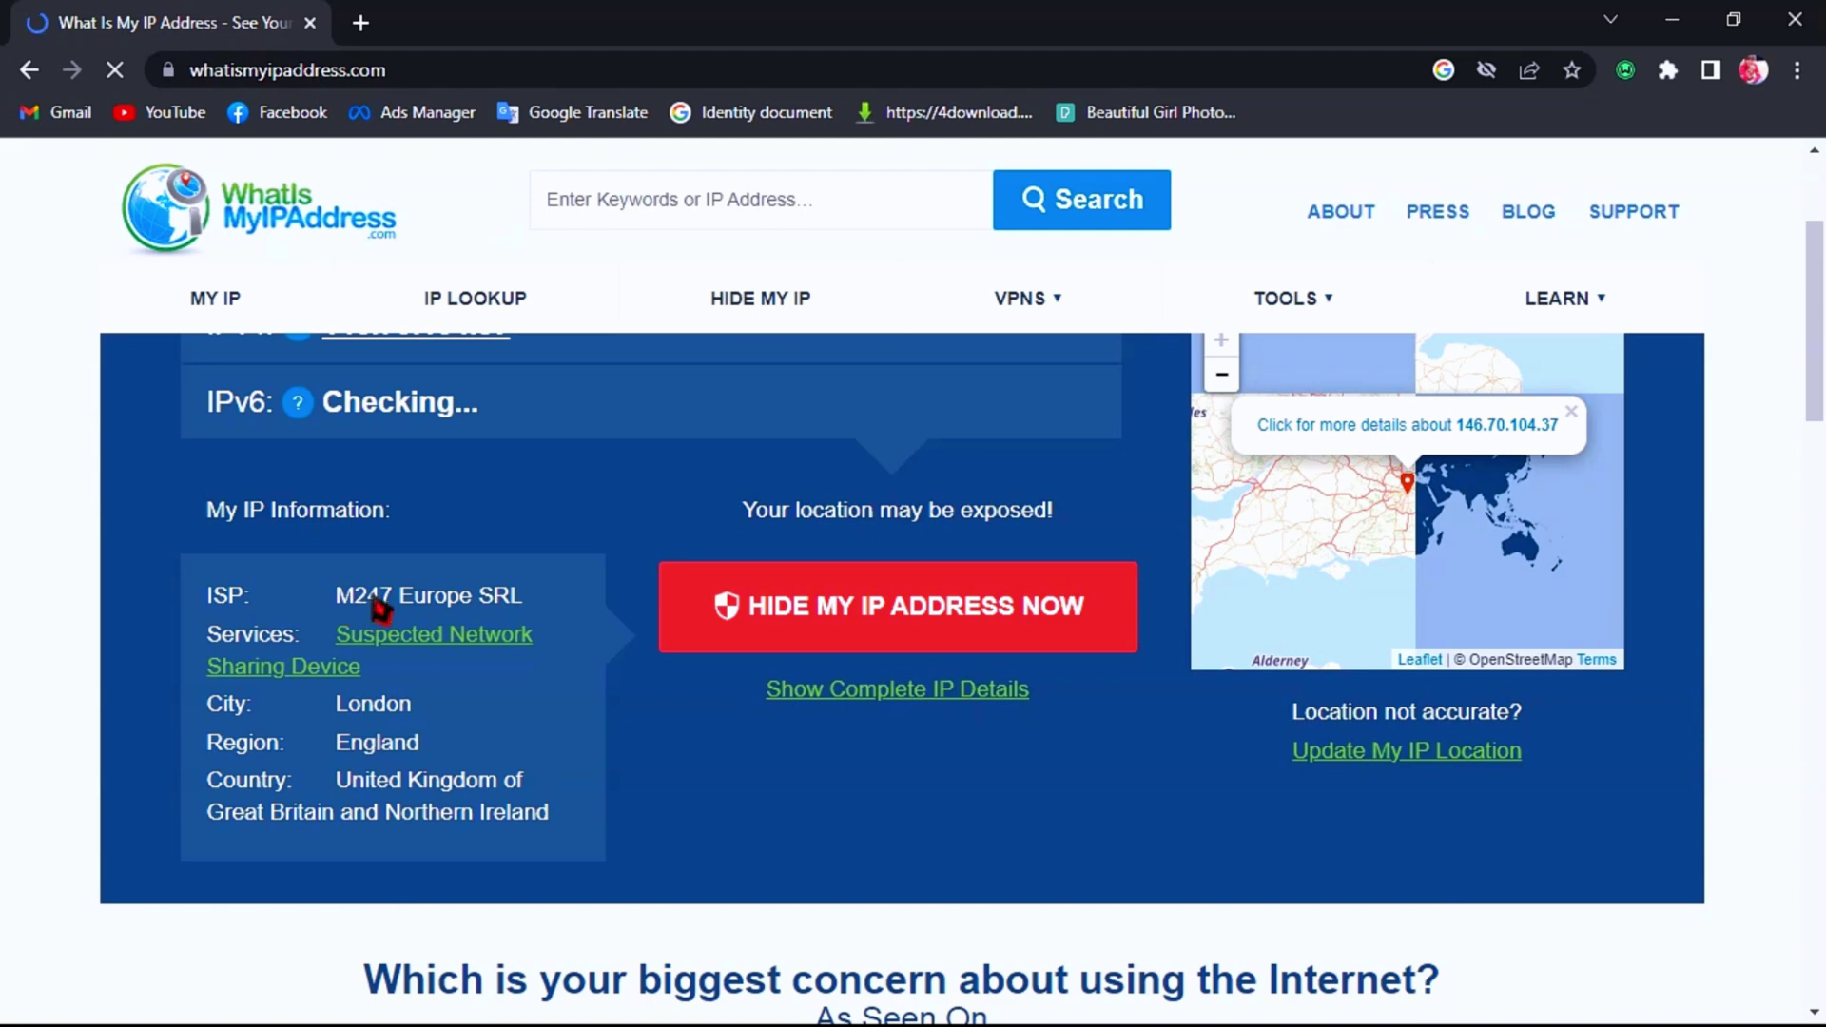
{"action": "triple_click", "coordinate": [466, 597]}
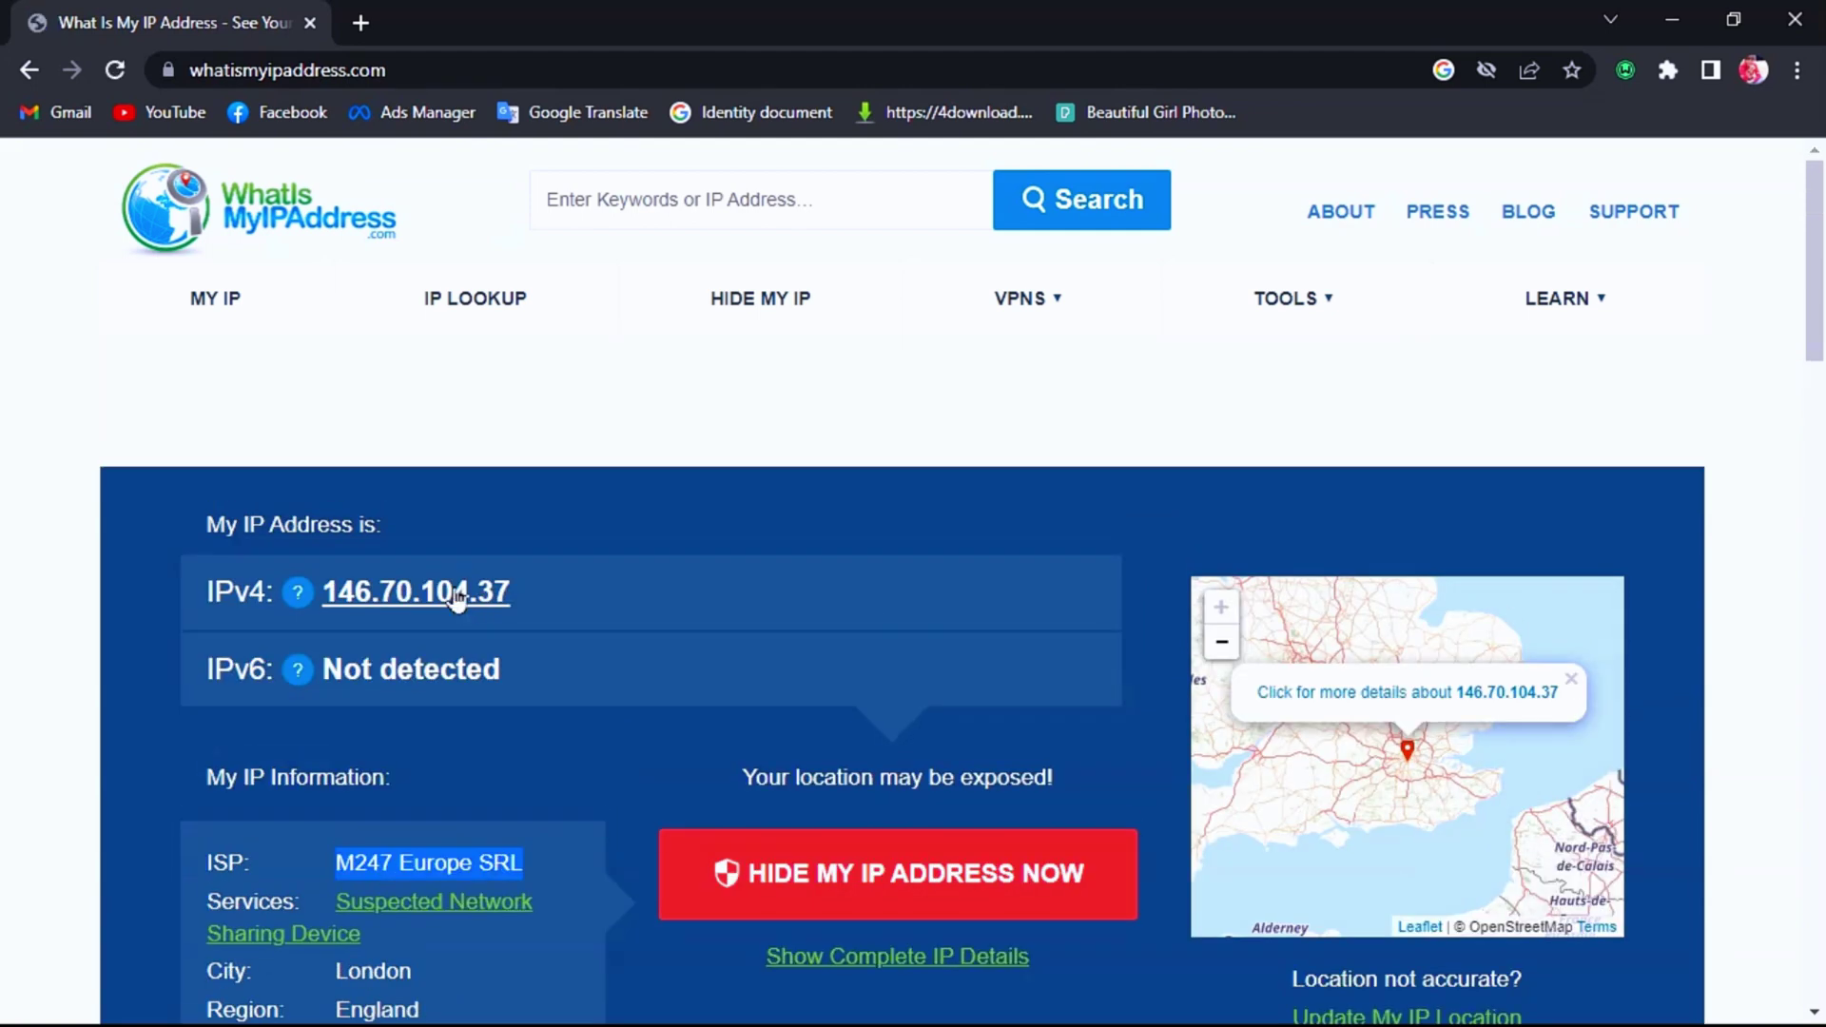
{"action": "left_click", "coordinate": [528, 725]}
{"action": "left_click_drag", "start_coordinate": [530, 734], "coordinate": [333, 730]}
{"action": "left_click", "coordinate": [470, 718]}
{"action": "scroll", "coordinate": [491, 590], "scroll_direction": "down", "scroll_amount": 3}
{"action": "scroll", "coordinate": [473, 615], "scroll_direction": "up", "scroll_amount": 3}
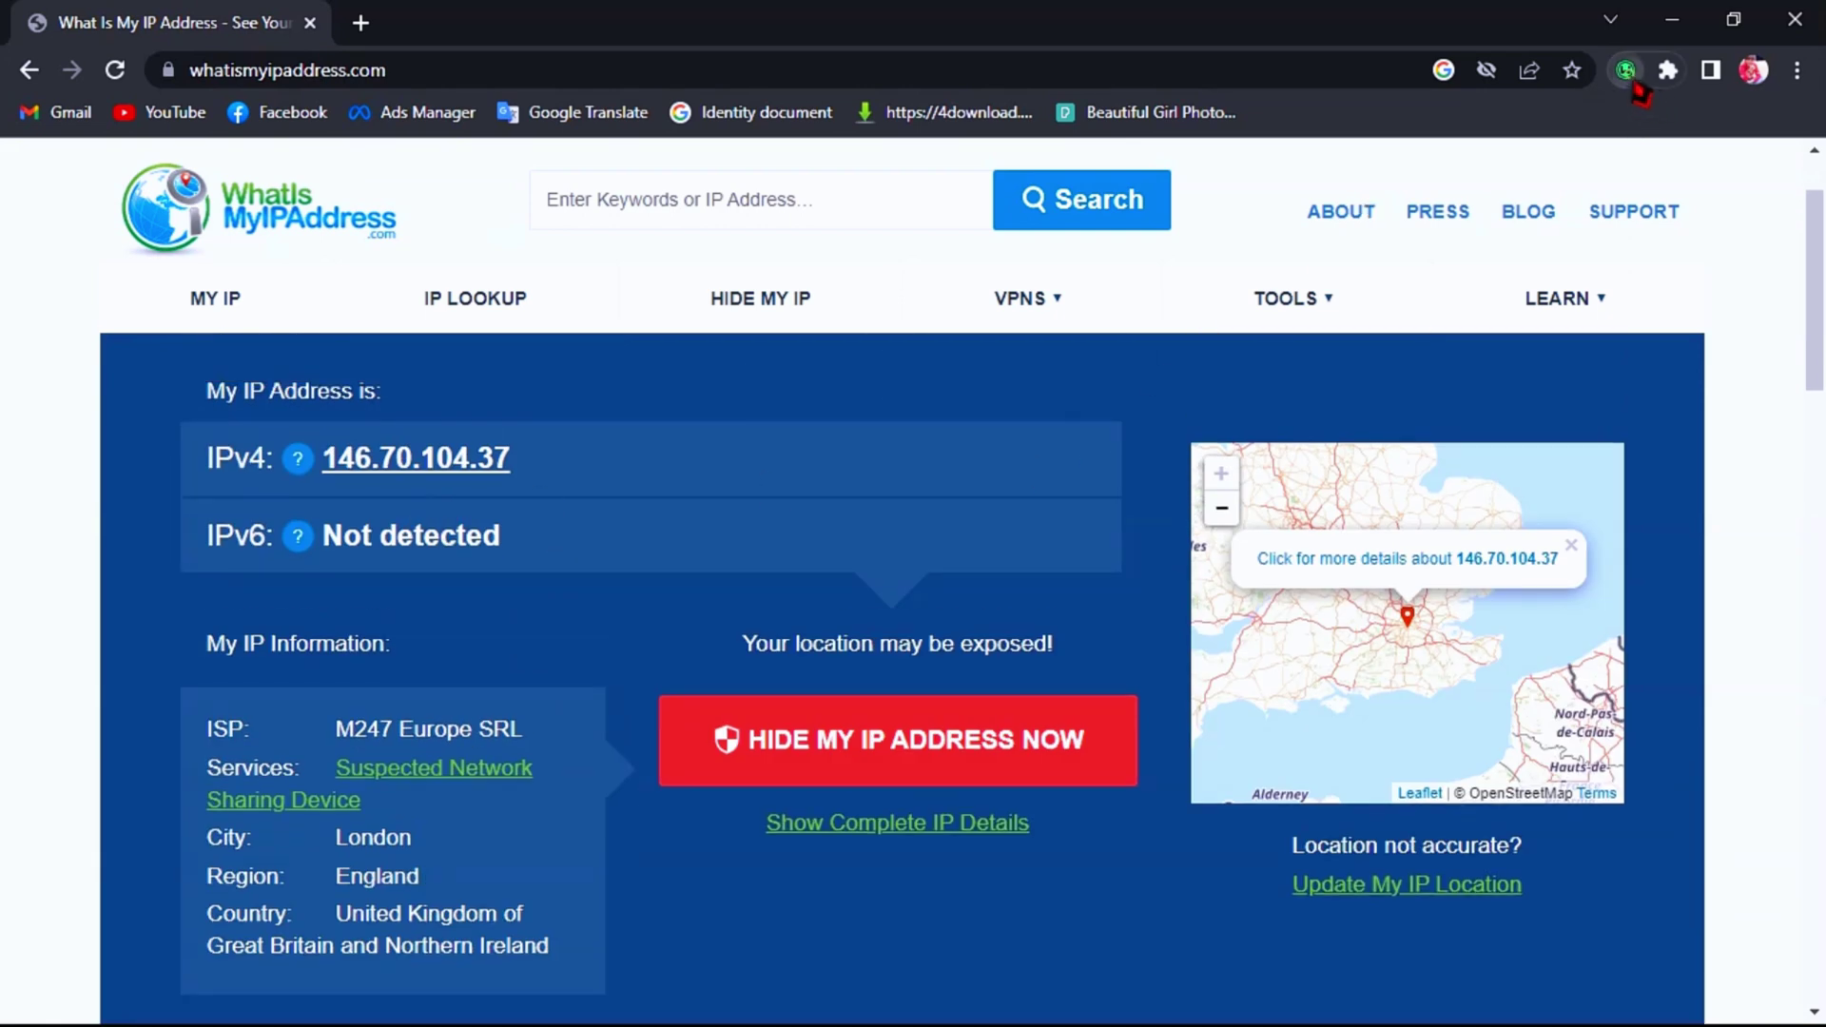
Turn the Windscribe VPN off and close its panel.
{"action": "left_click", "coordinate": [1626, 71]}
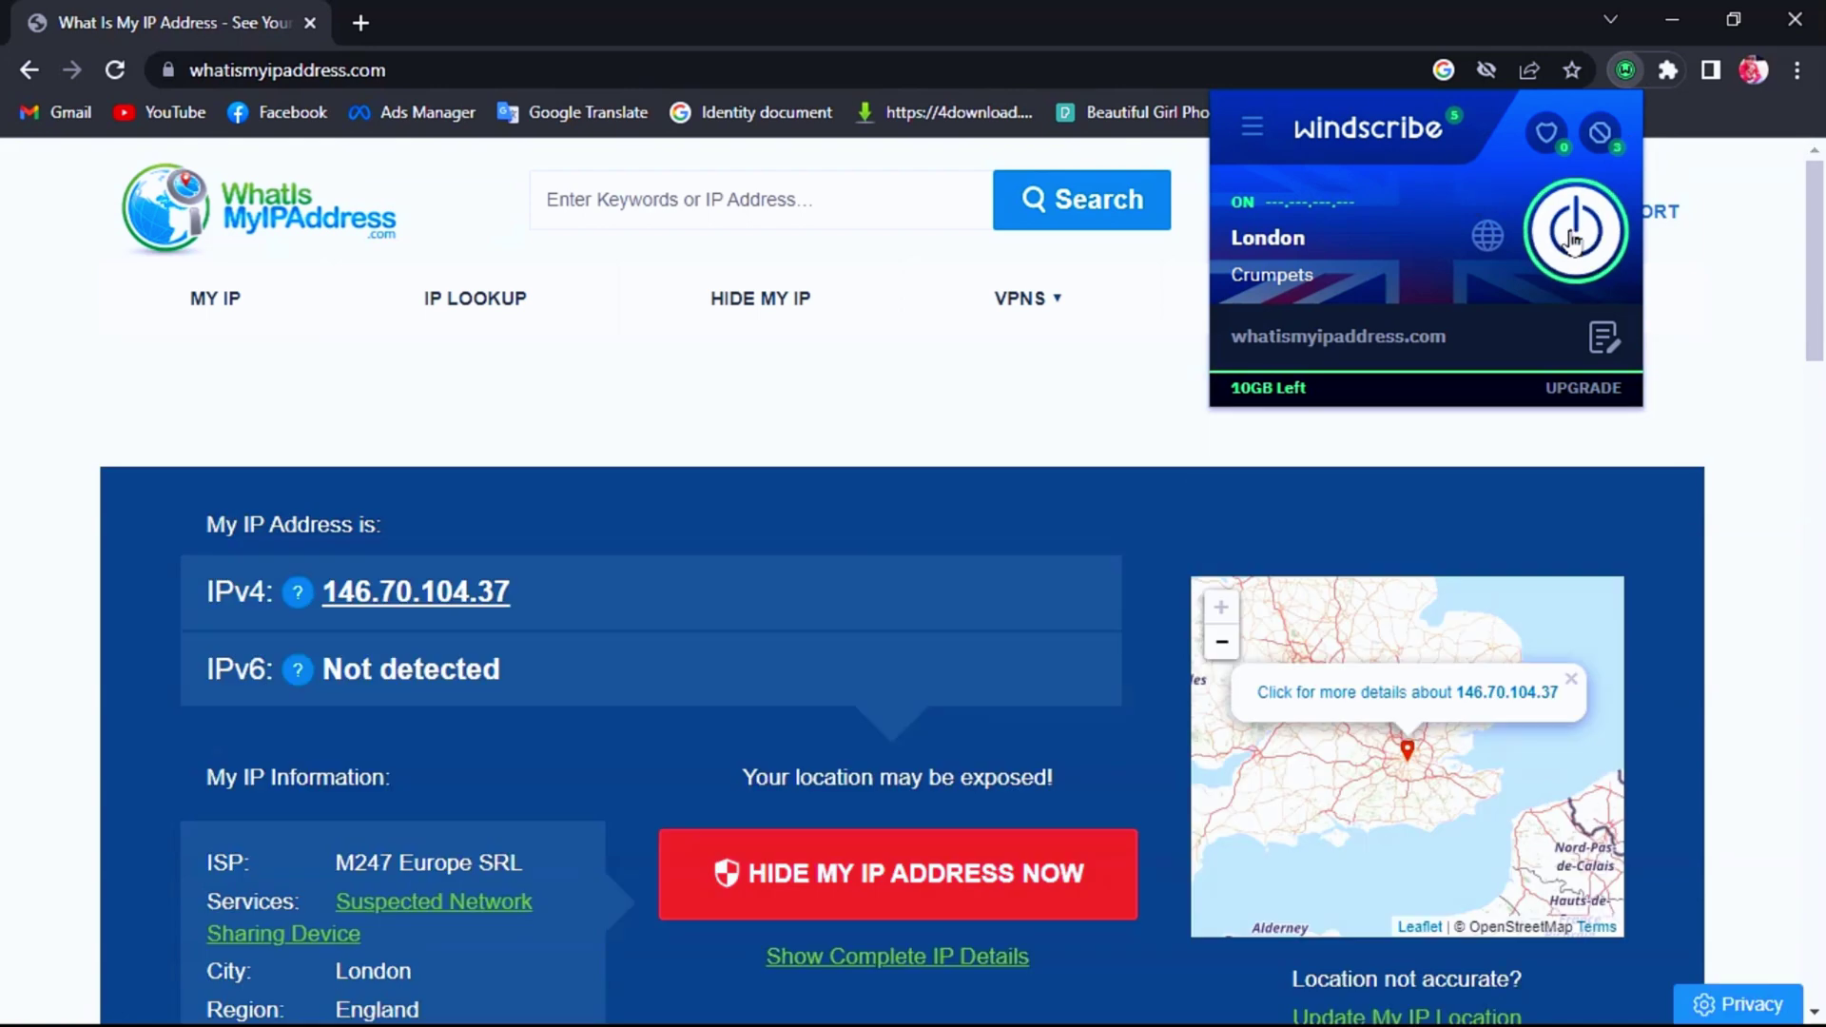
{"action": "left_click", "coordinate": [1574, 238]}
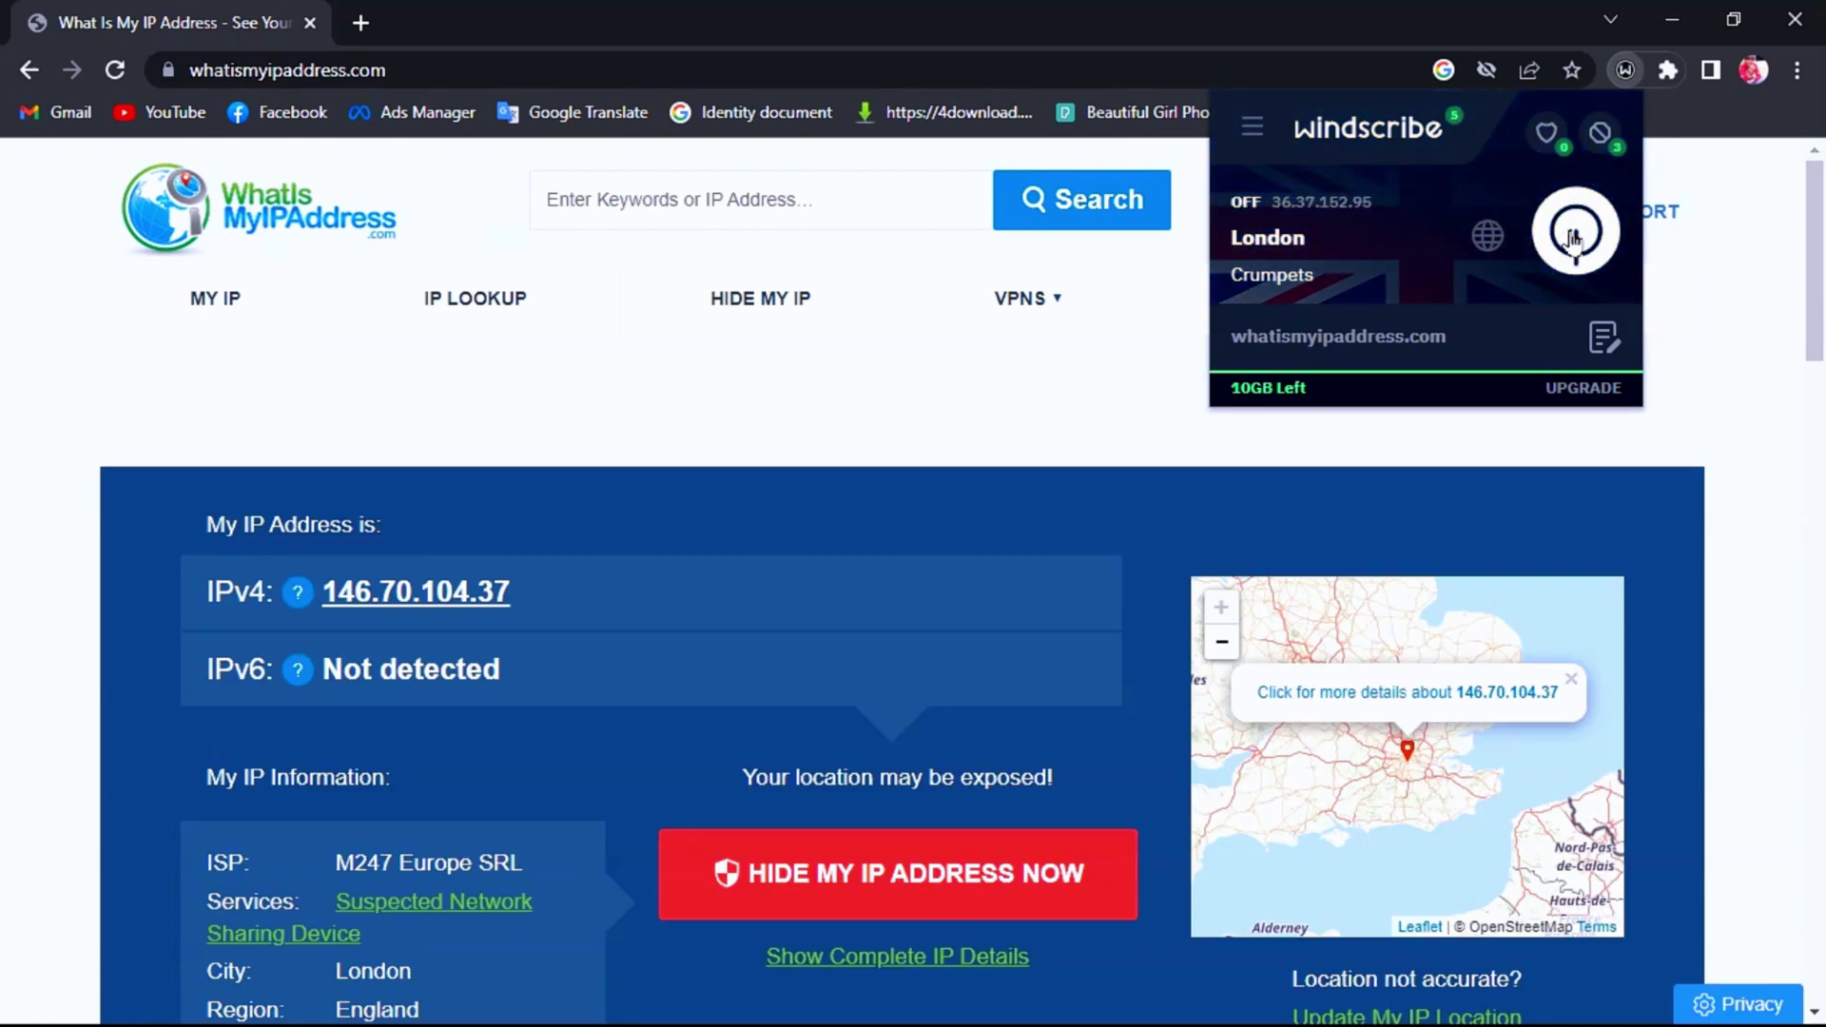
{"action": "left_click", "coordinate": [1203, 276]}
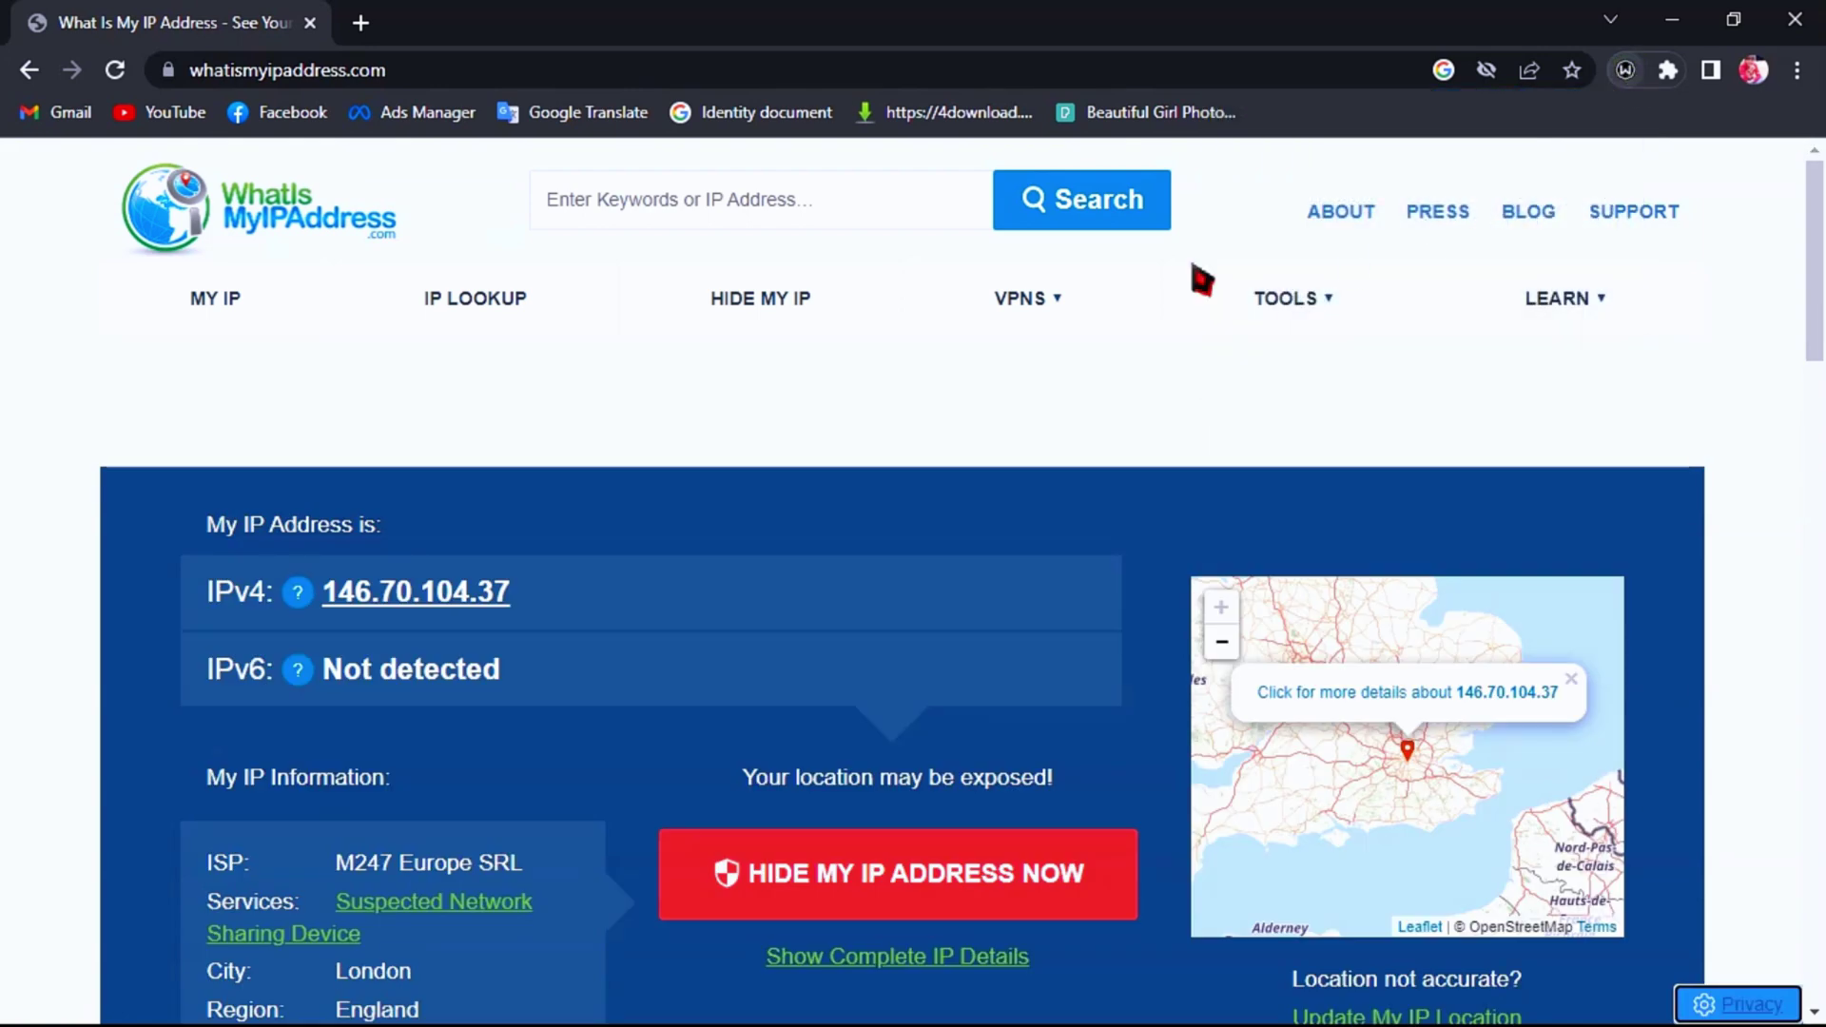
Reload the IP page and highlight the Phnom Penh, Cambodia location and ISP Viettel (Cambodia).
{"action": "left_click", "coordinate": [115, 71]}
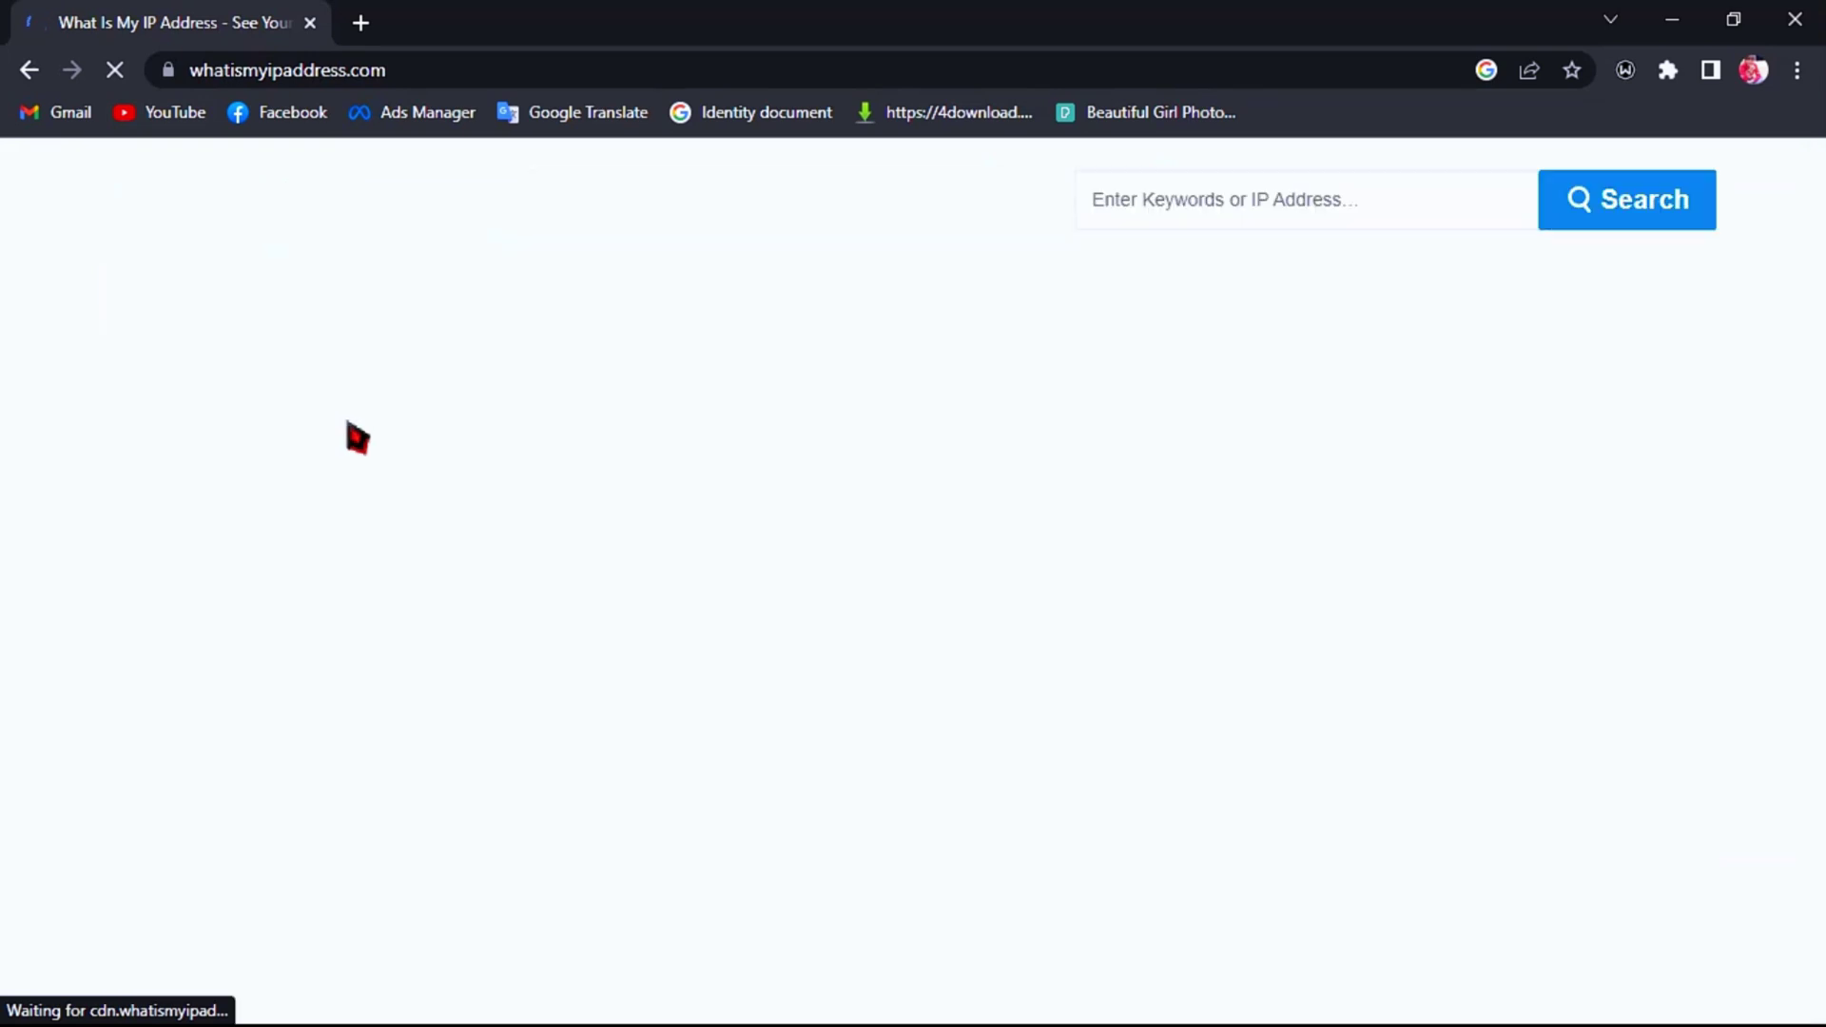
{"action": "scroll", "coordinate": [533, 606], "scroll_direction": "down", "scroll_amount": 1}
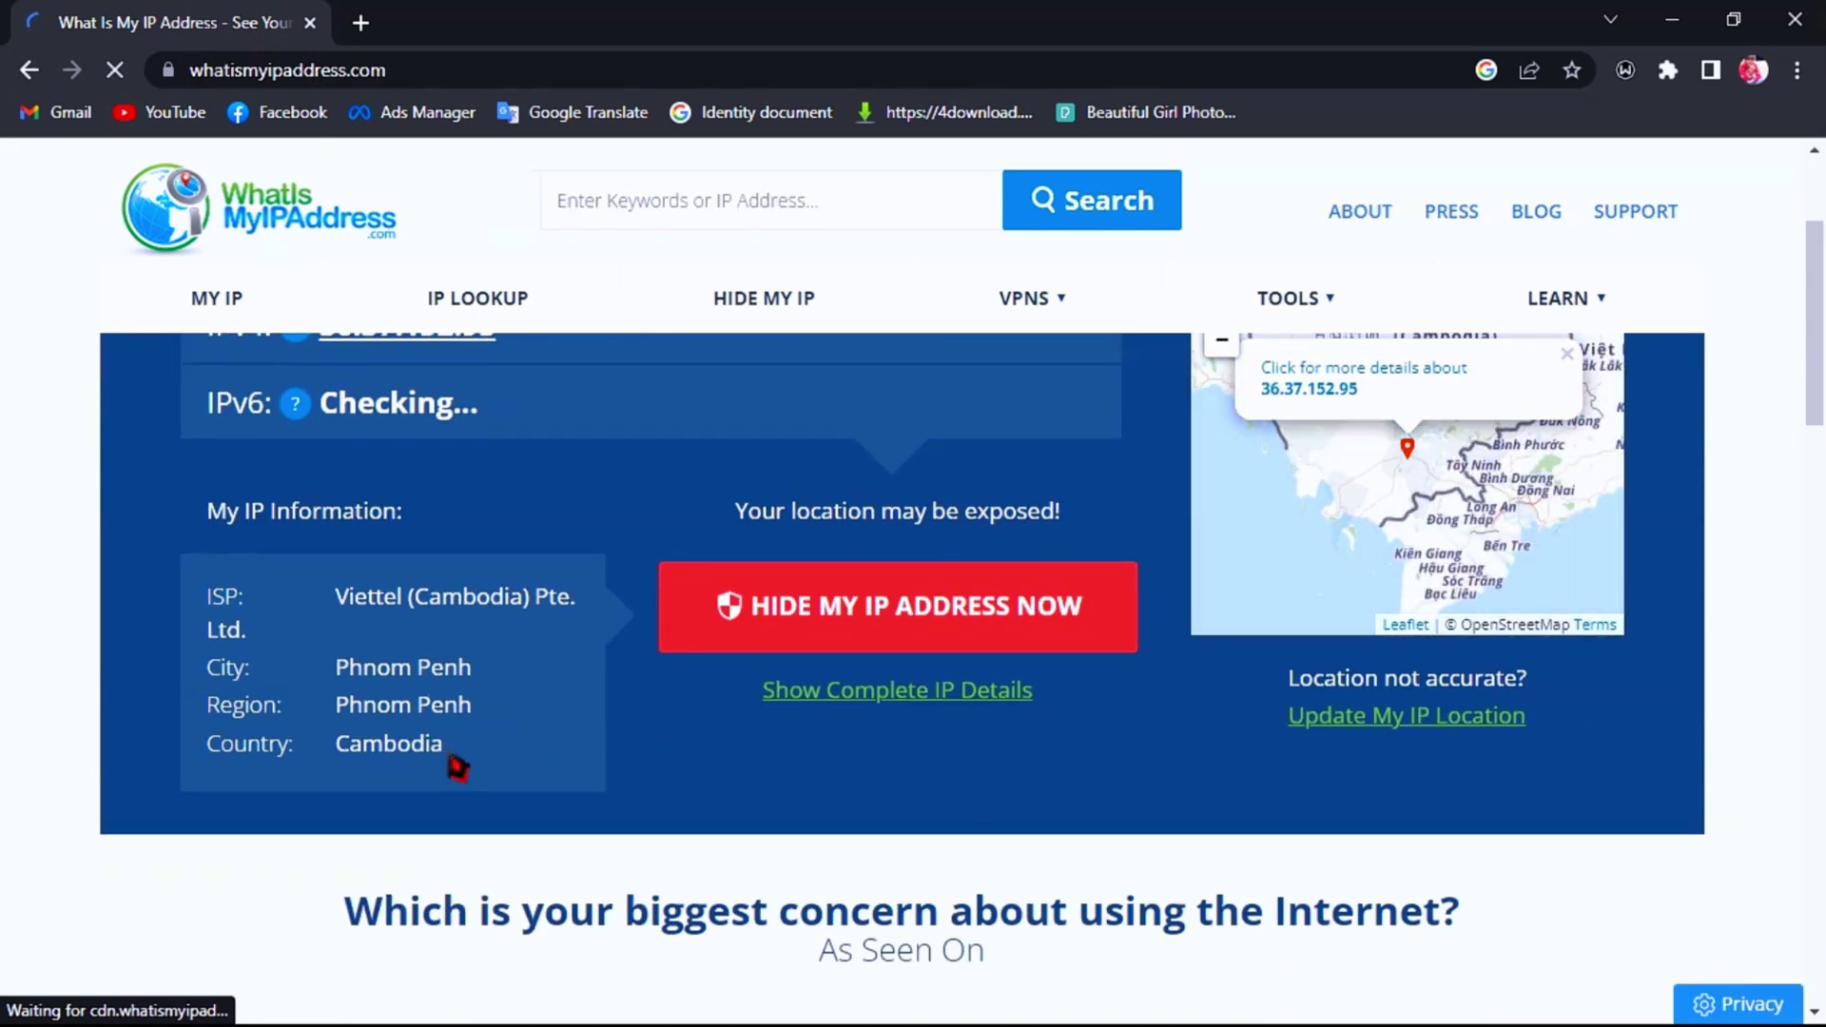
{"action": "left_click_drag", "start_coordinate": [487, 720], "coordinate": [340, 668]}
{"action": "left_click_drag", "start_coordinate": [574, 607], "coordinate": [389, 596]}
{"action": "left_click_drag", "start_coordinate": [499, 757], "coordinate": [312, 627]}
{"action": "left_click", "coordinate": [360, 672]}
{"action": "scroll", "coordinate": [463, 634], "scroll_direction": "up", "scroll_amount": 2}
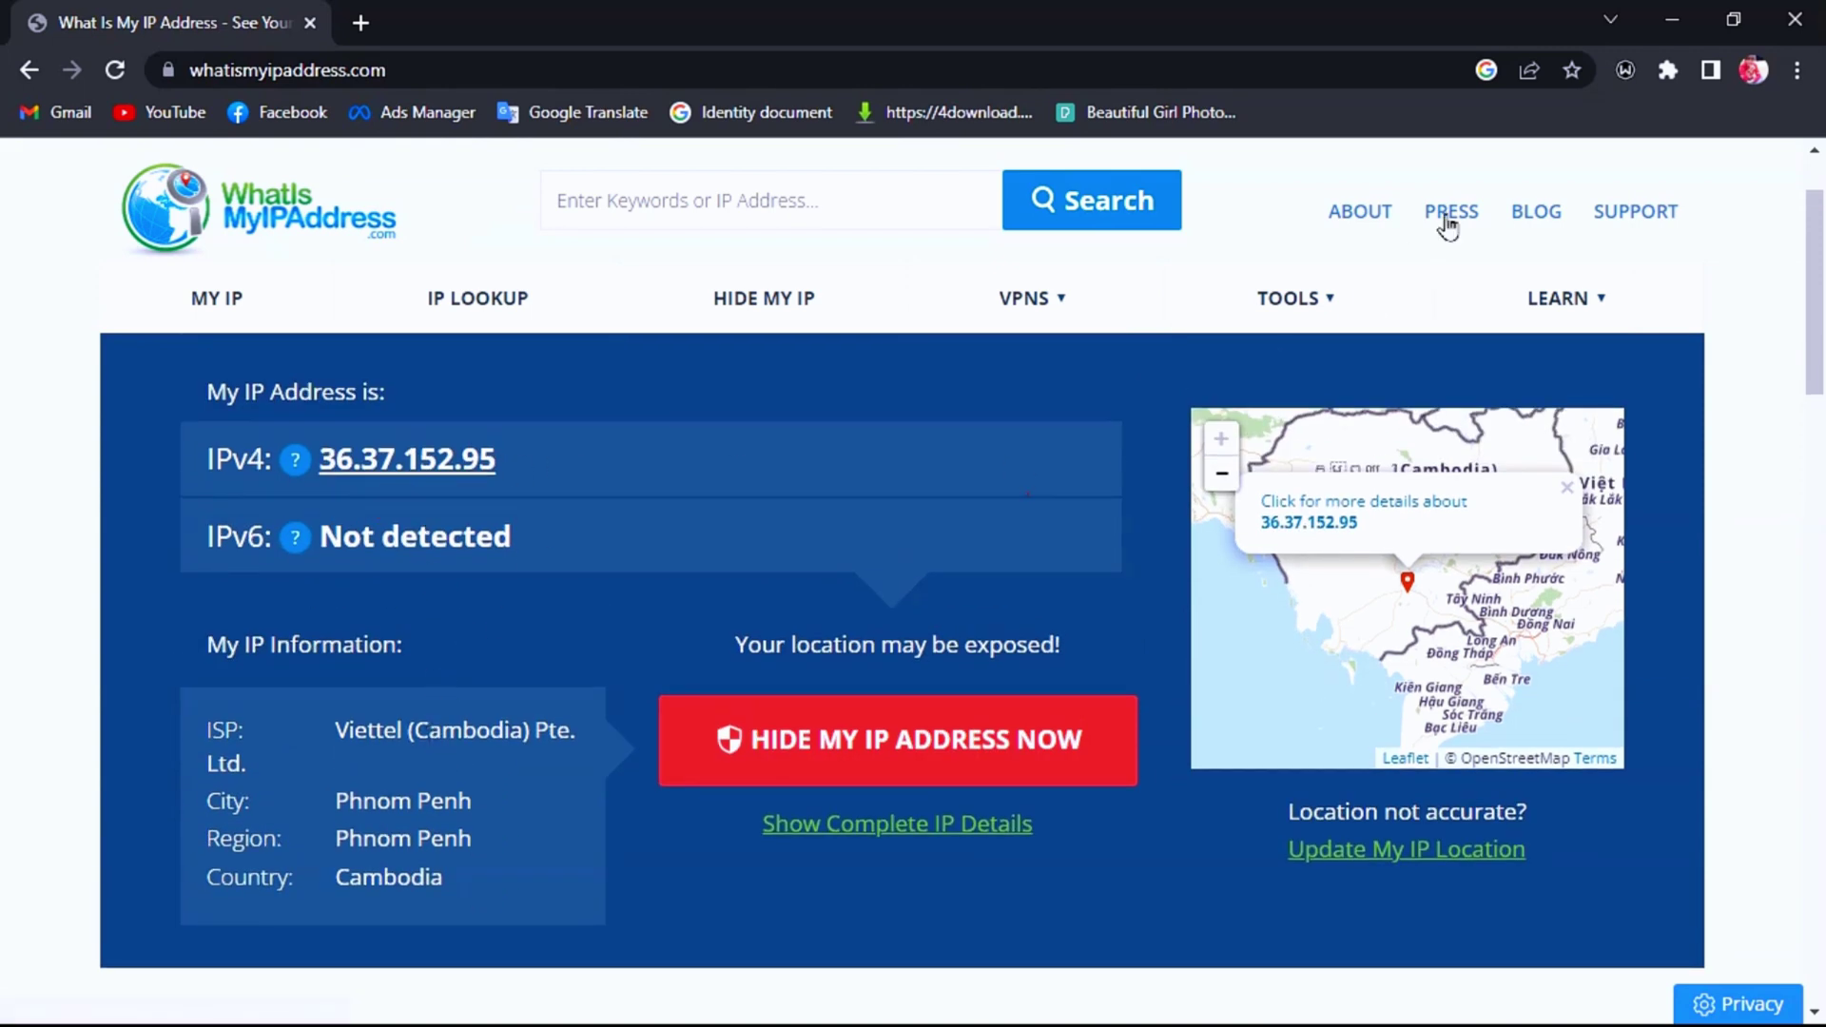
Turn the Windscribe VPN back on and reload the IP page.
{"action": "left_click", "coordinate": [1627, 88]}
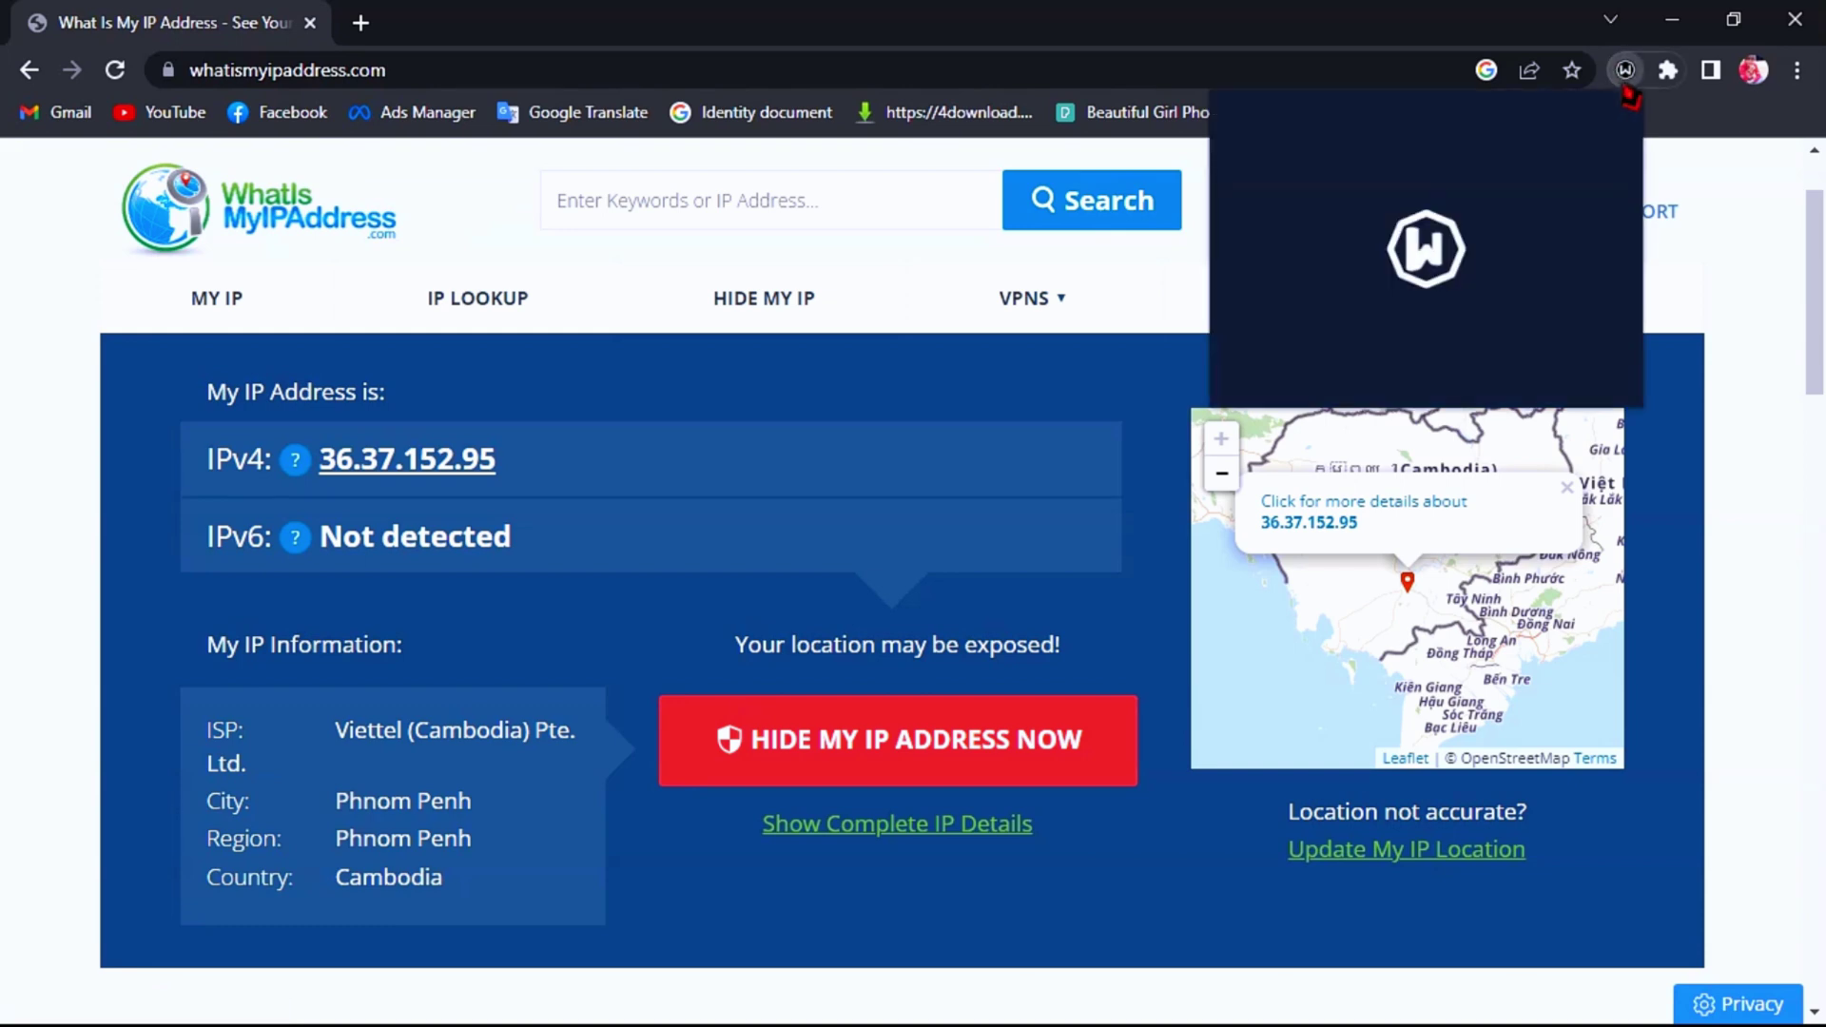
{"action": "left_click", "coordinate": [1567, 253]}
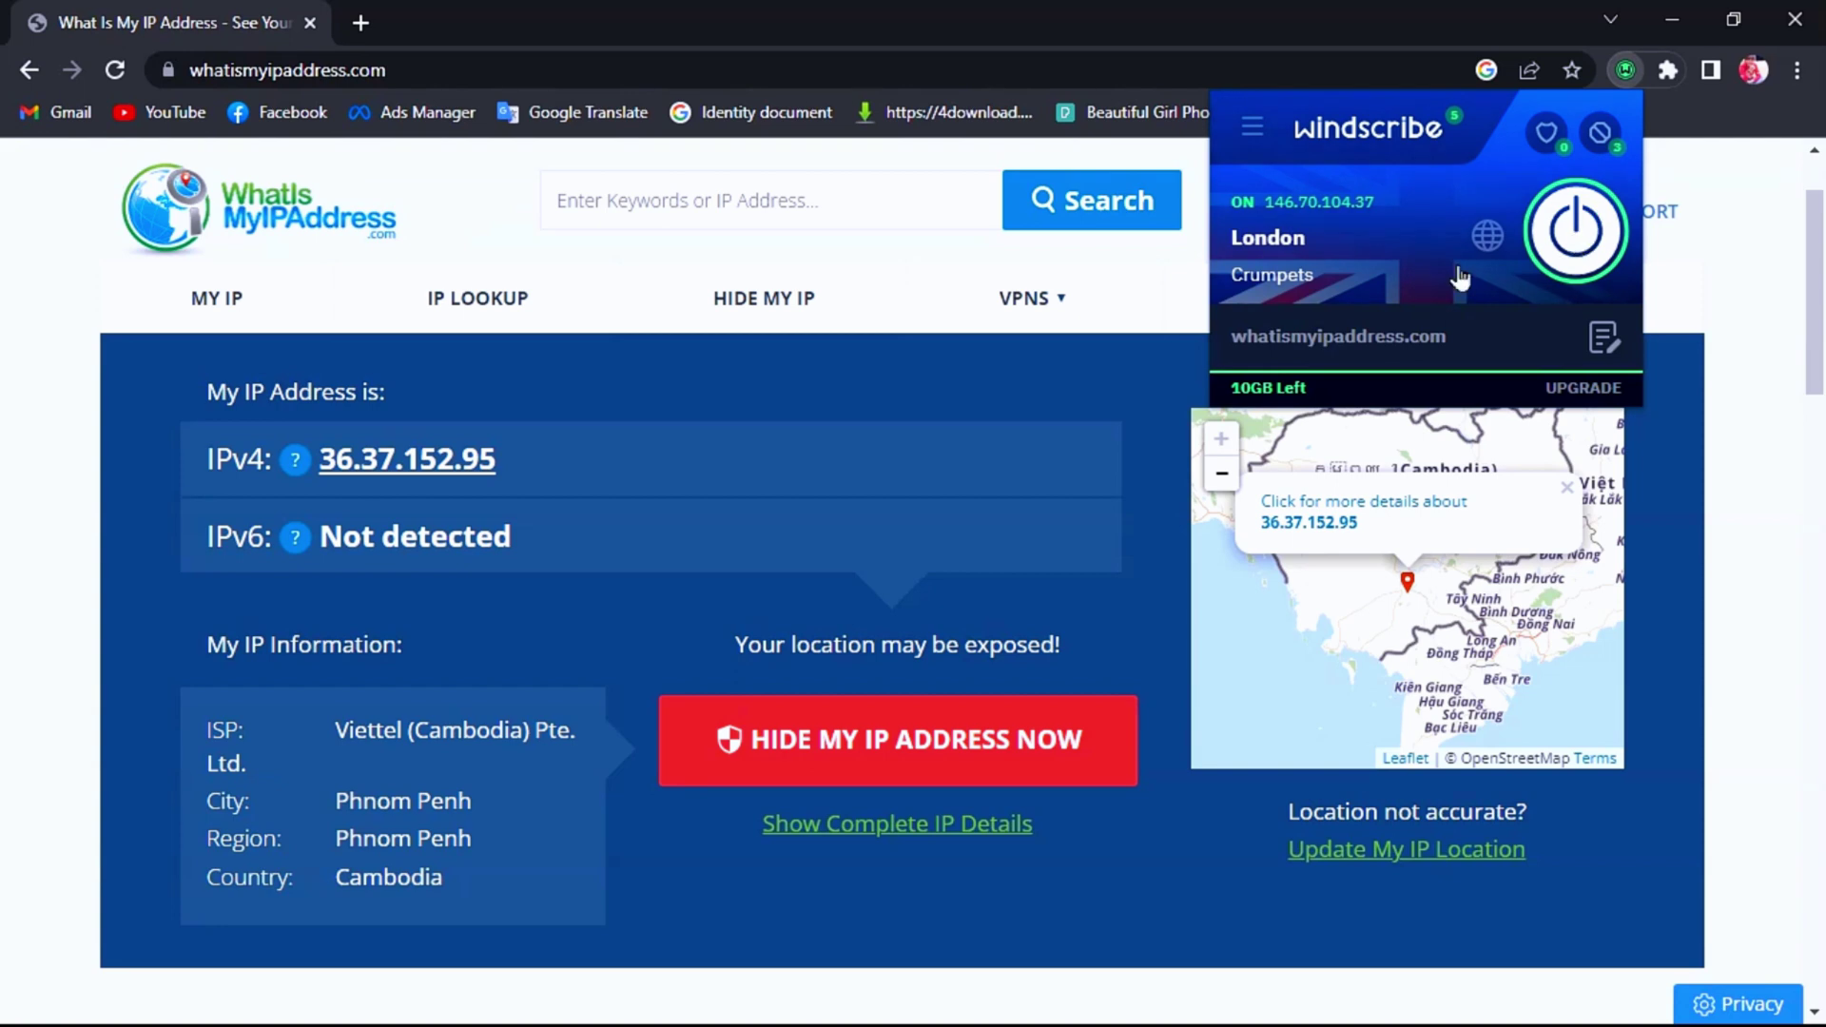
{"action": "left_click", "coordinate": [117, 75]}
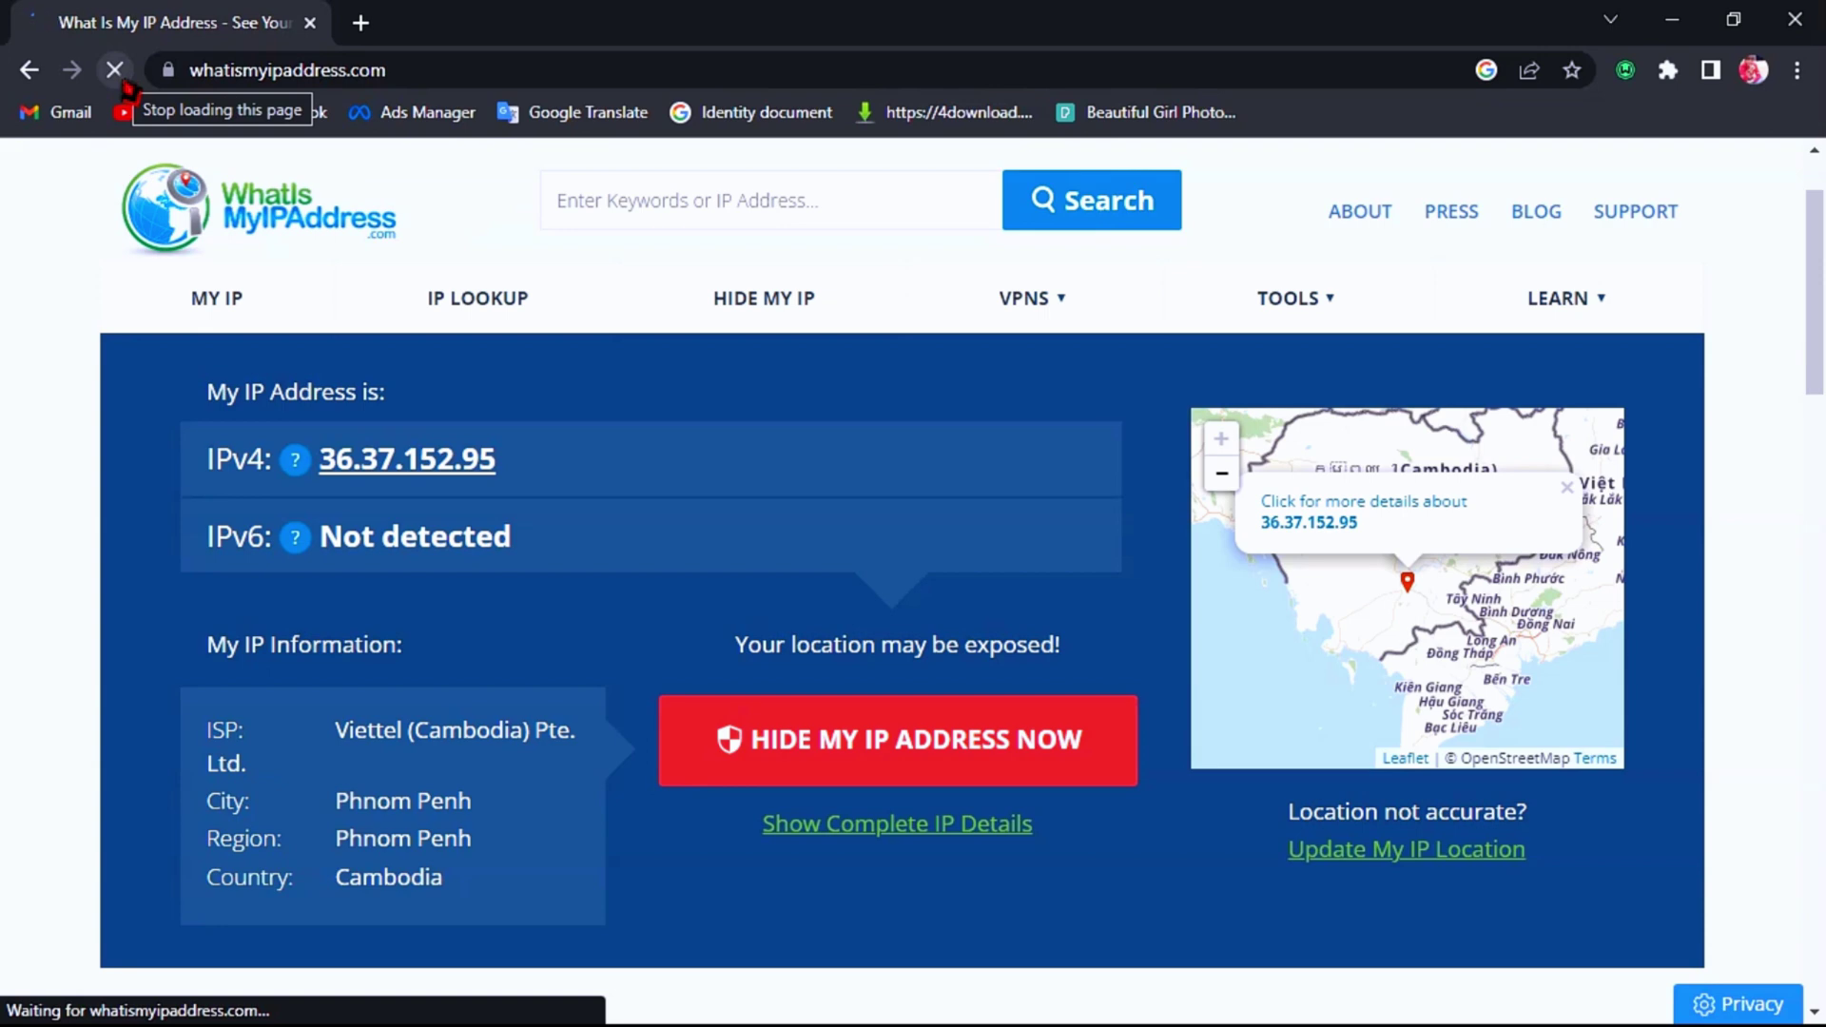
Highlight the London city, region and country rows for 146.70.104.37.
{"action": "scroll", "coordinate": [594, 761], "scroll_direction": "down", "scroll_amount": 2}
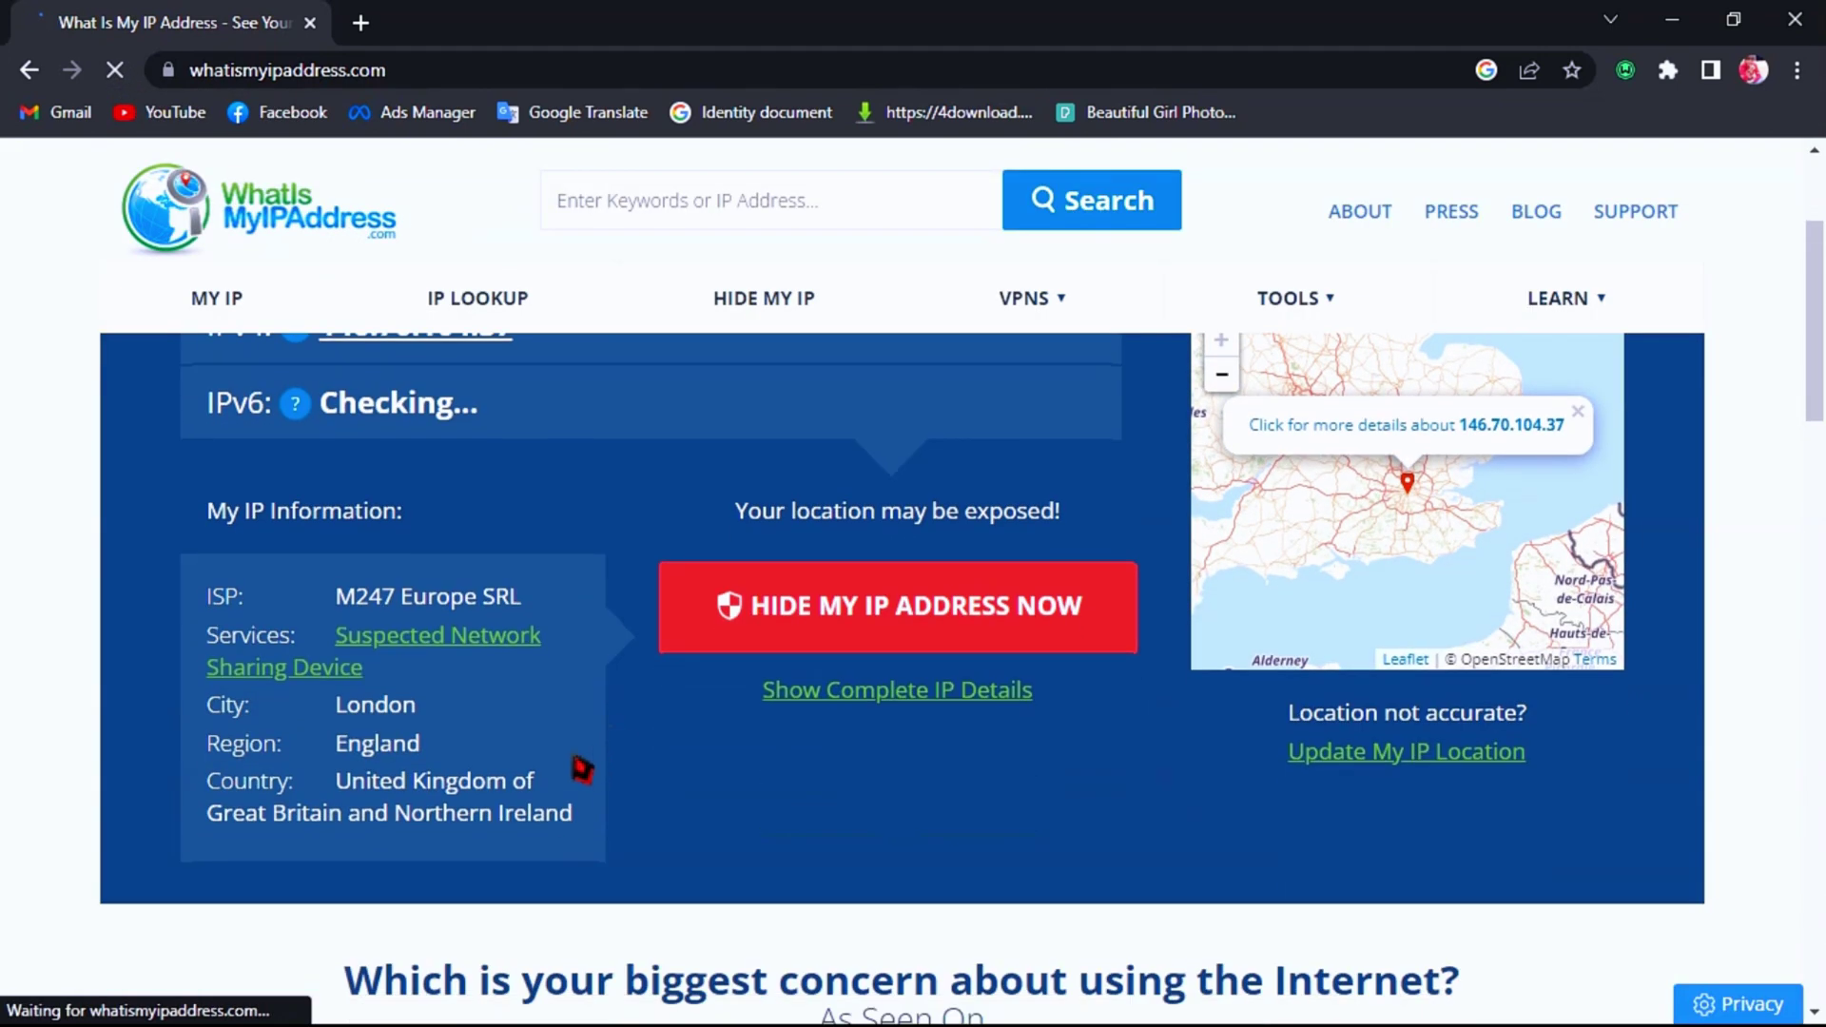
{"action": "left_click_drag", "start_coordinate": [593, 843], "coordinate": [212, 713]}
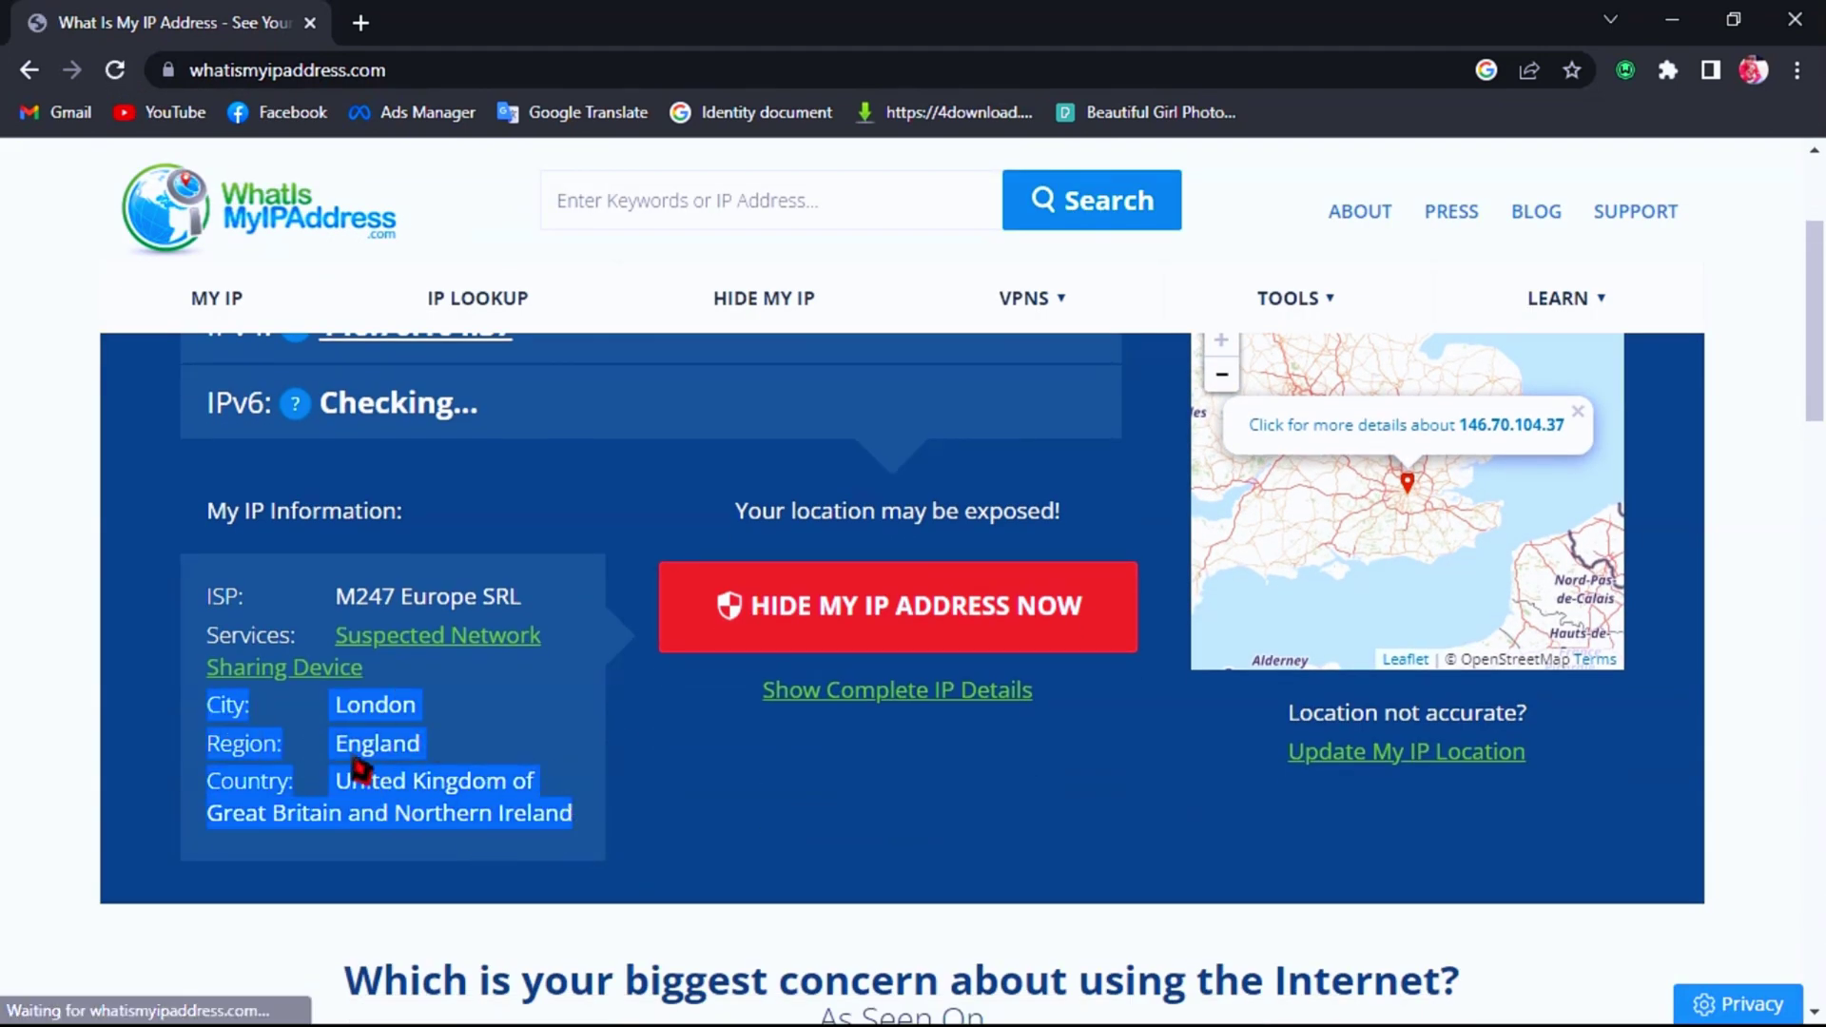
{"action": "left_click", "coordinate": [437, 738]}
{"action": "double_click", "coordinate": [409, 706]}
{"action": "left_click", "coordinate": [482, 715]}
{"action": "scroll", "coordinate": [481, 720], "scroll_direction": "up", "scroll_amount": 2}
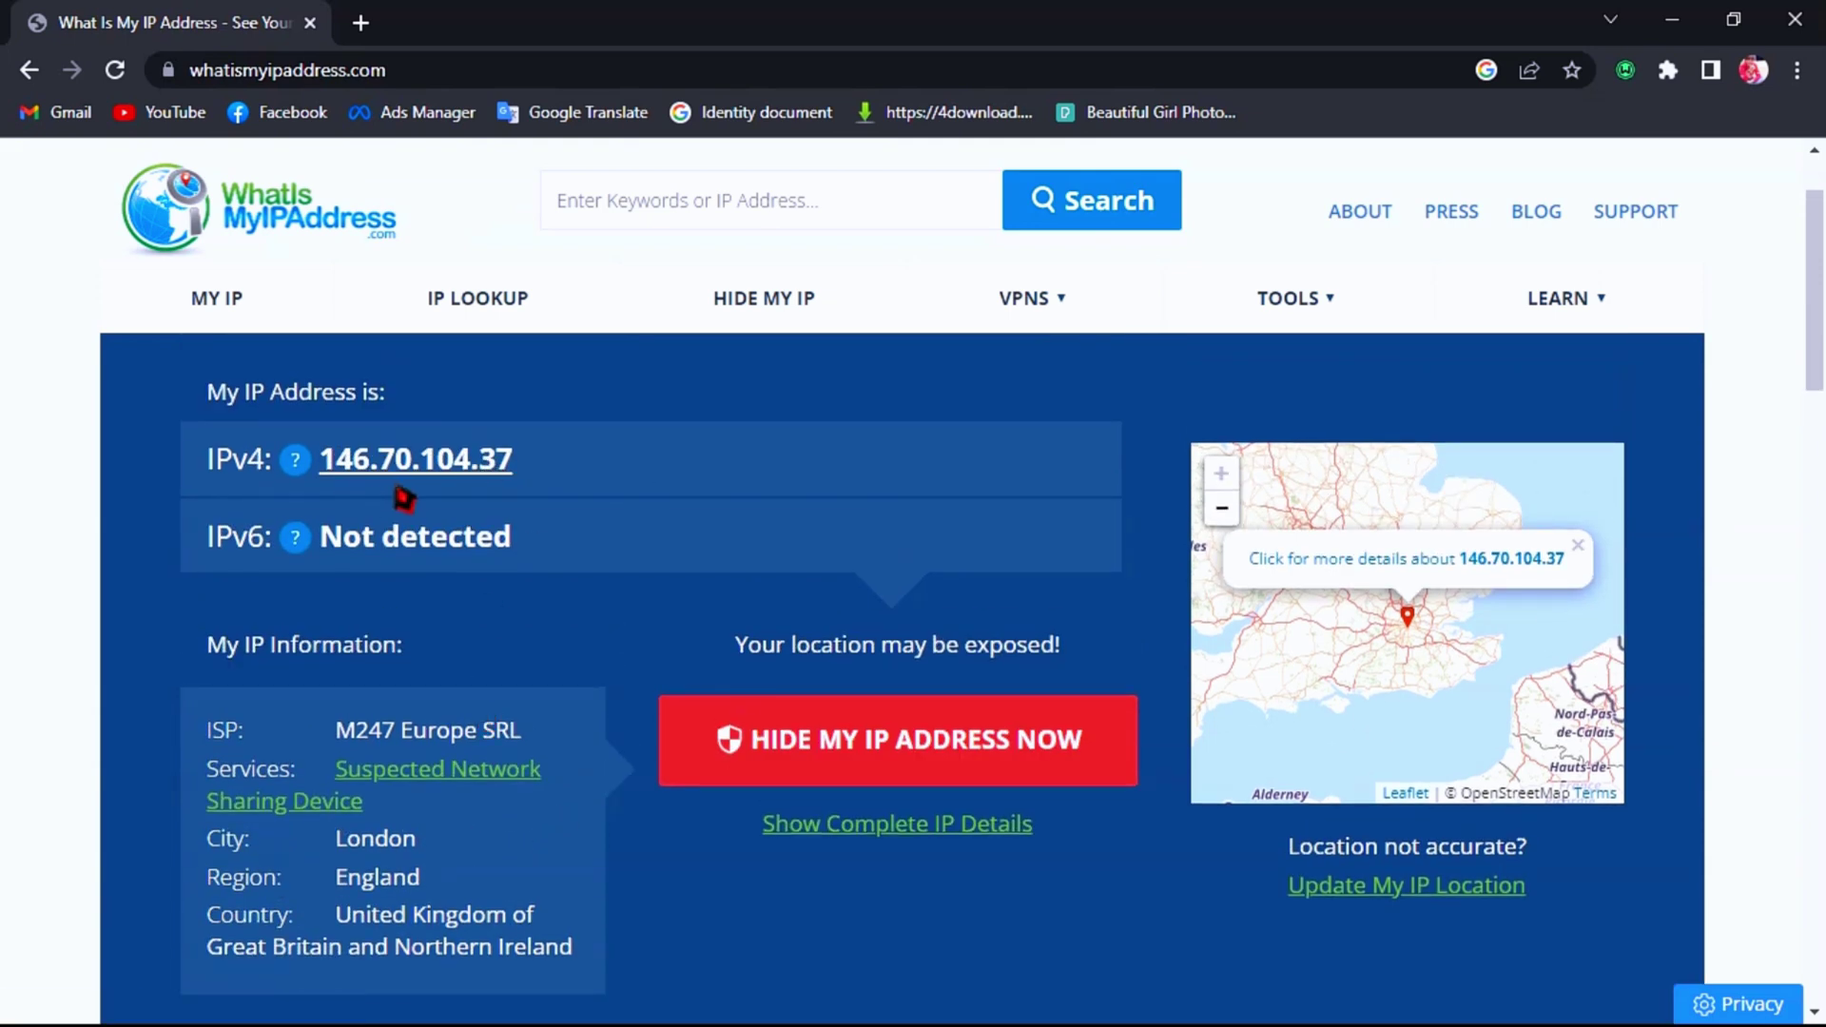
{"action": "scroll", "coordinate": [438, 440], "scroll_direction": "up", "scroll_amount": 2}
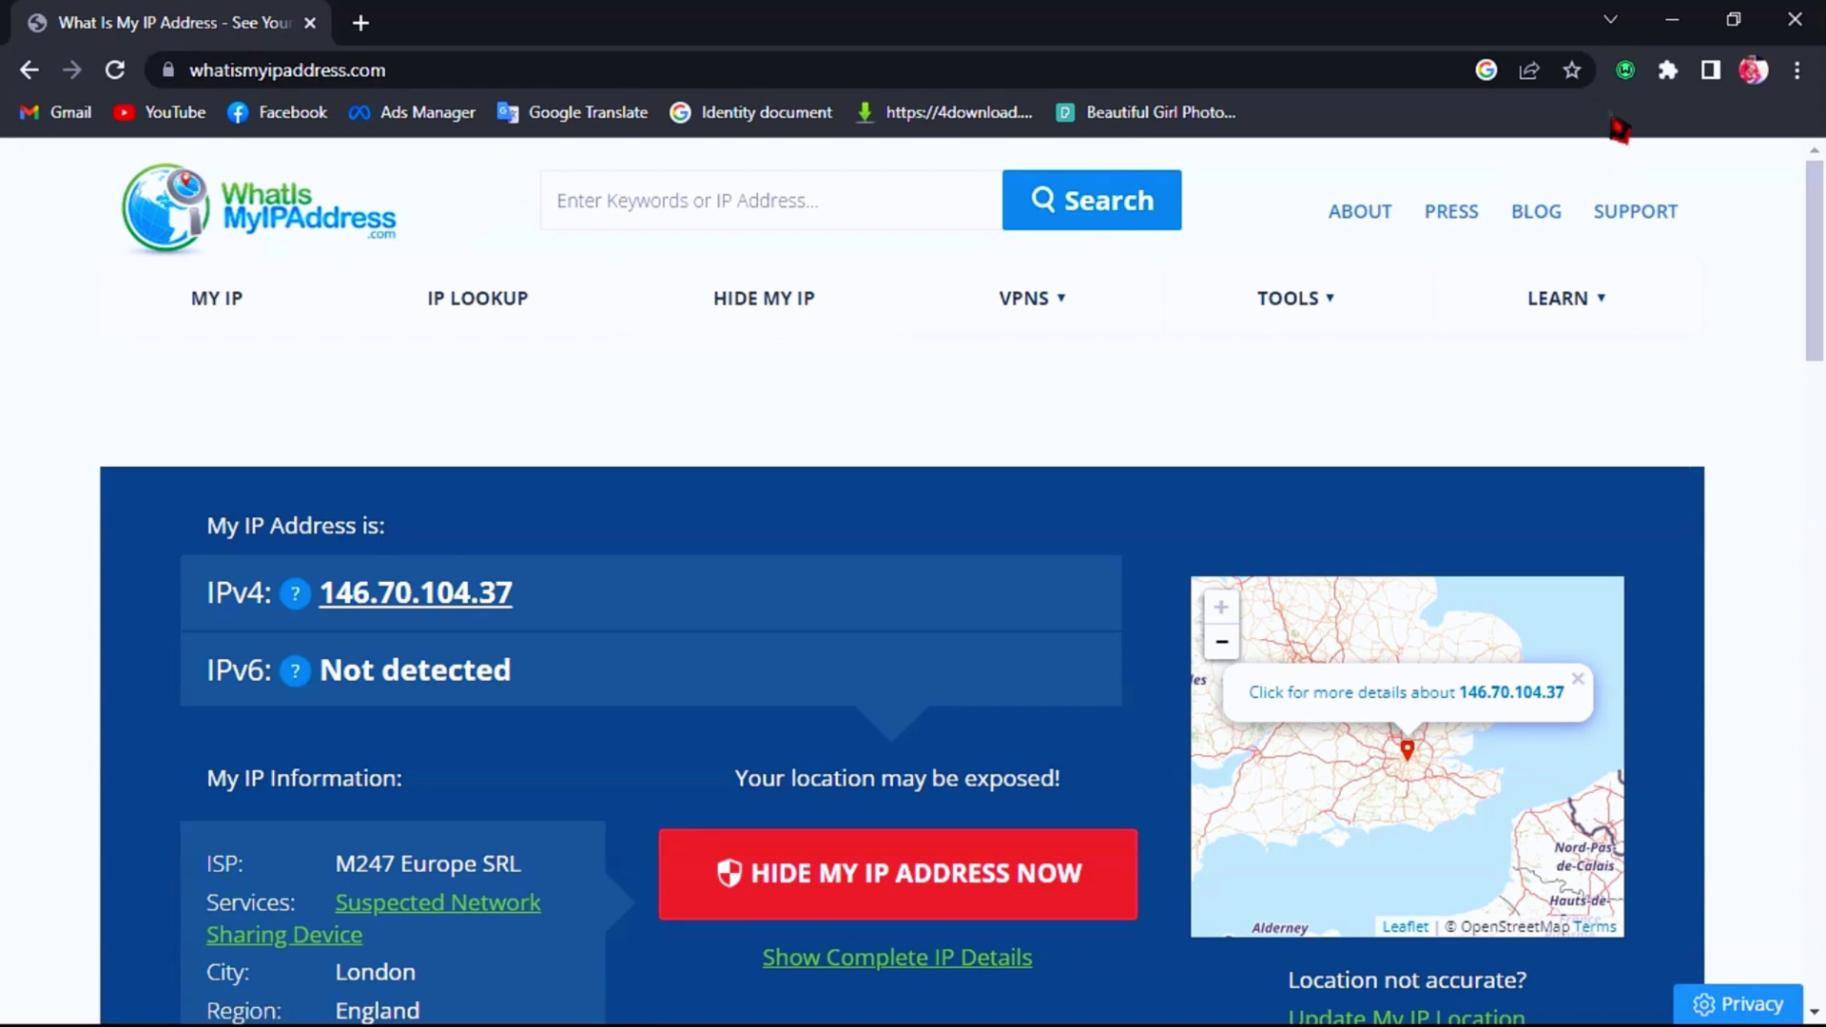
{"action": "left_click", "coordinate": [1626, 71]}
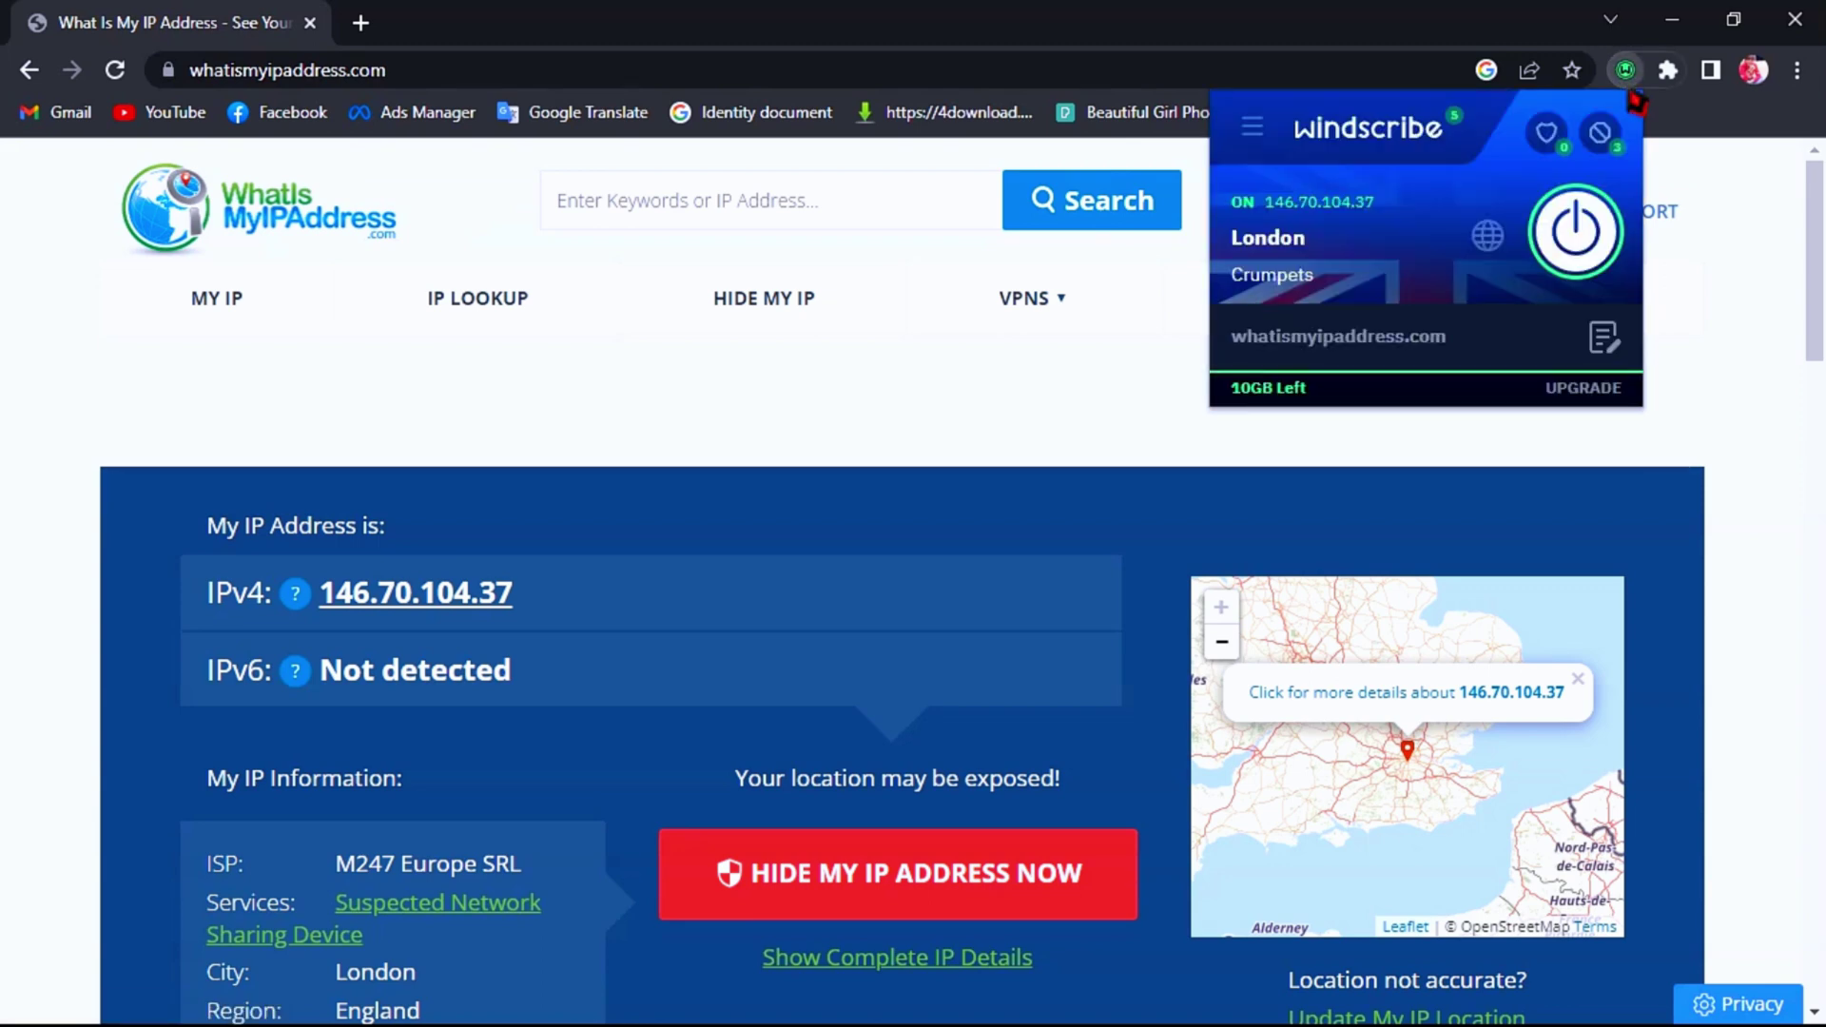
Connect Windscribe to the Hong Kong Victoria server and reload the IP page.
{"action": "left_click", "coordinate": [1466, 255]}
{"action": "scroll", "coordinate": [1358, 522], "scroll_direction": "down", "scroll_amount": 5}
{"action": "scroll", "coordinate": [1360, 509], "scroll_direction": "down", "scroll_amount": 8}
{"action": "scroll", "coordinate": [1320, 448], "scroll_direction": "up", "scroll_amount": 4}
{"action": "left_click", "coordinate": [1321, 447]}
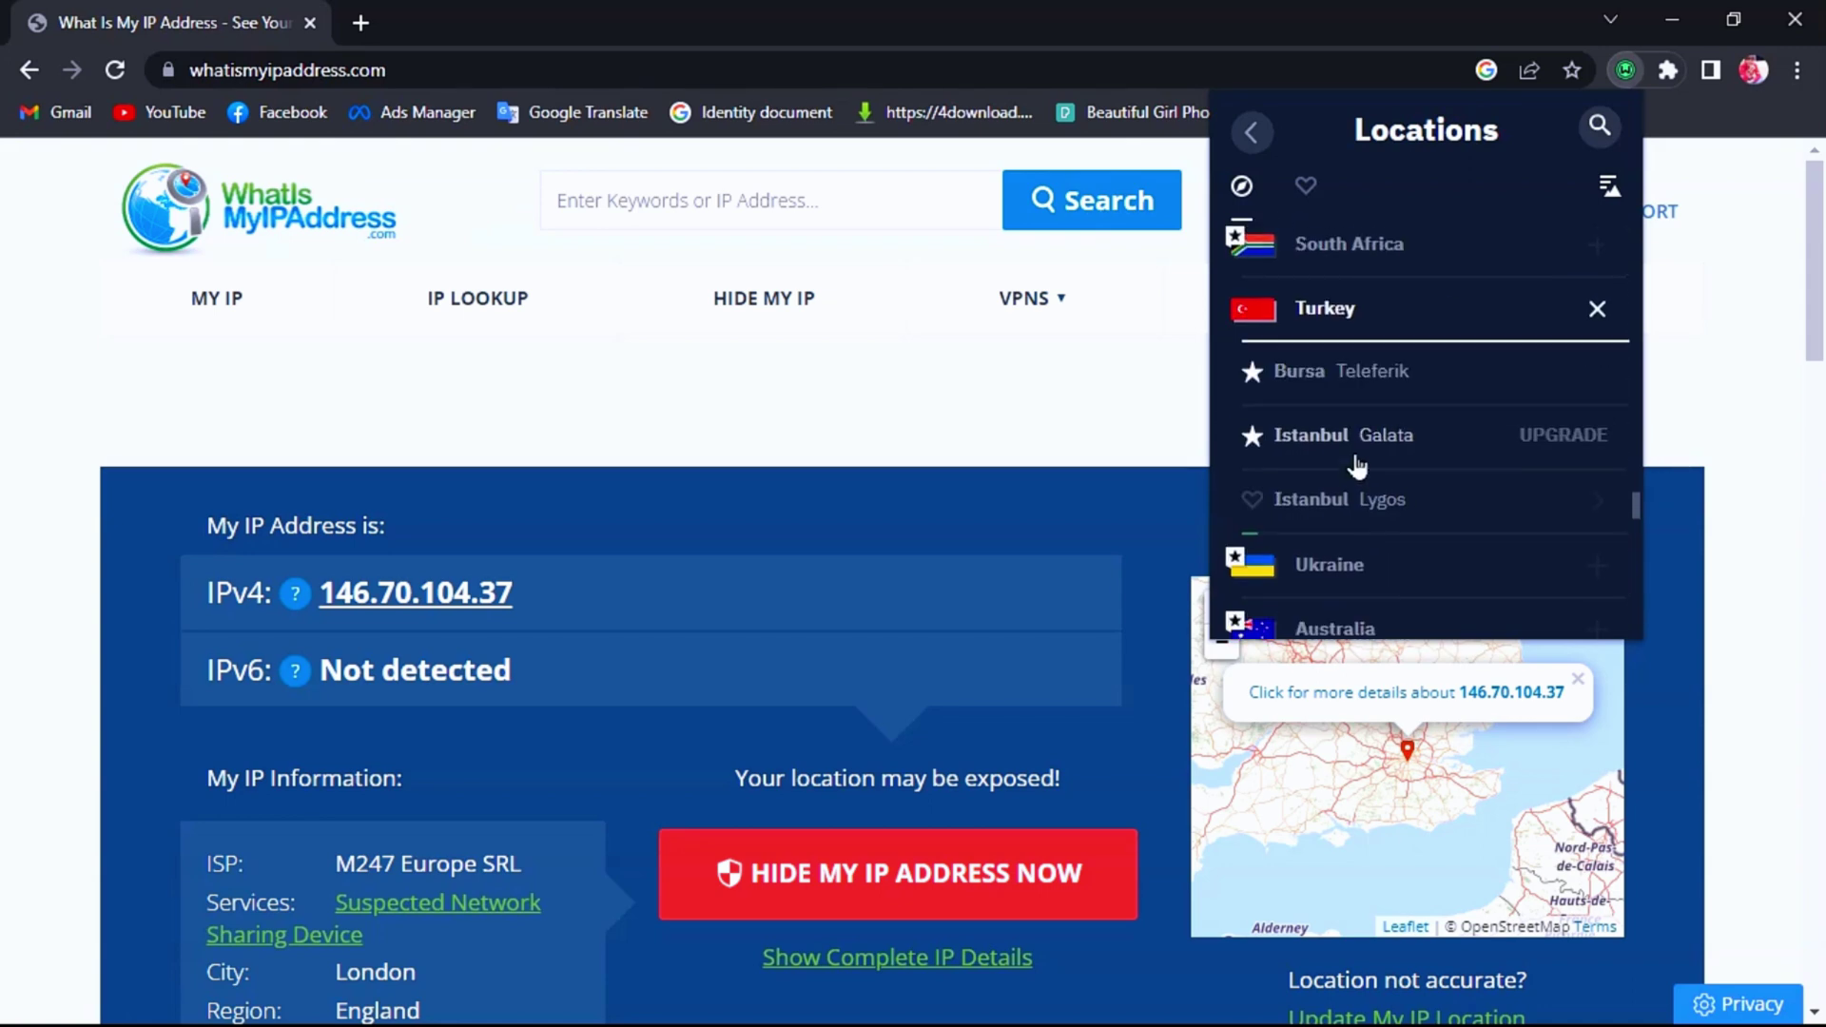
{"action": "scroll", "coordinate": [1355, 504], "scroll_direction": "down", "scroll_amount": 5}
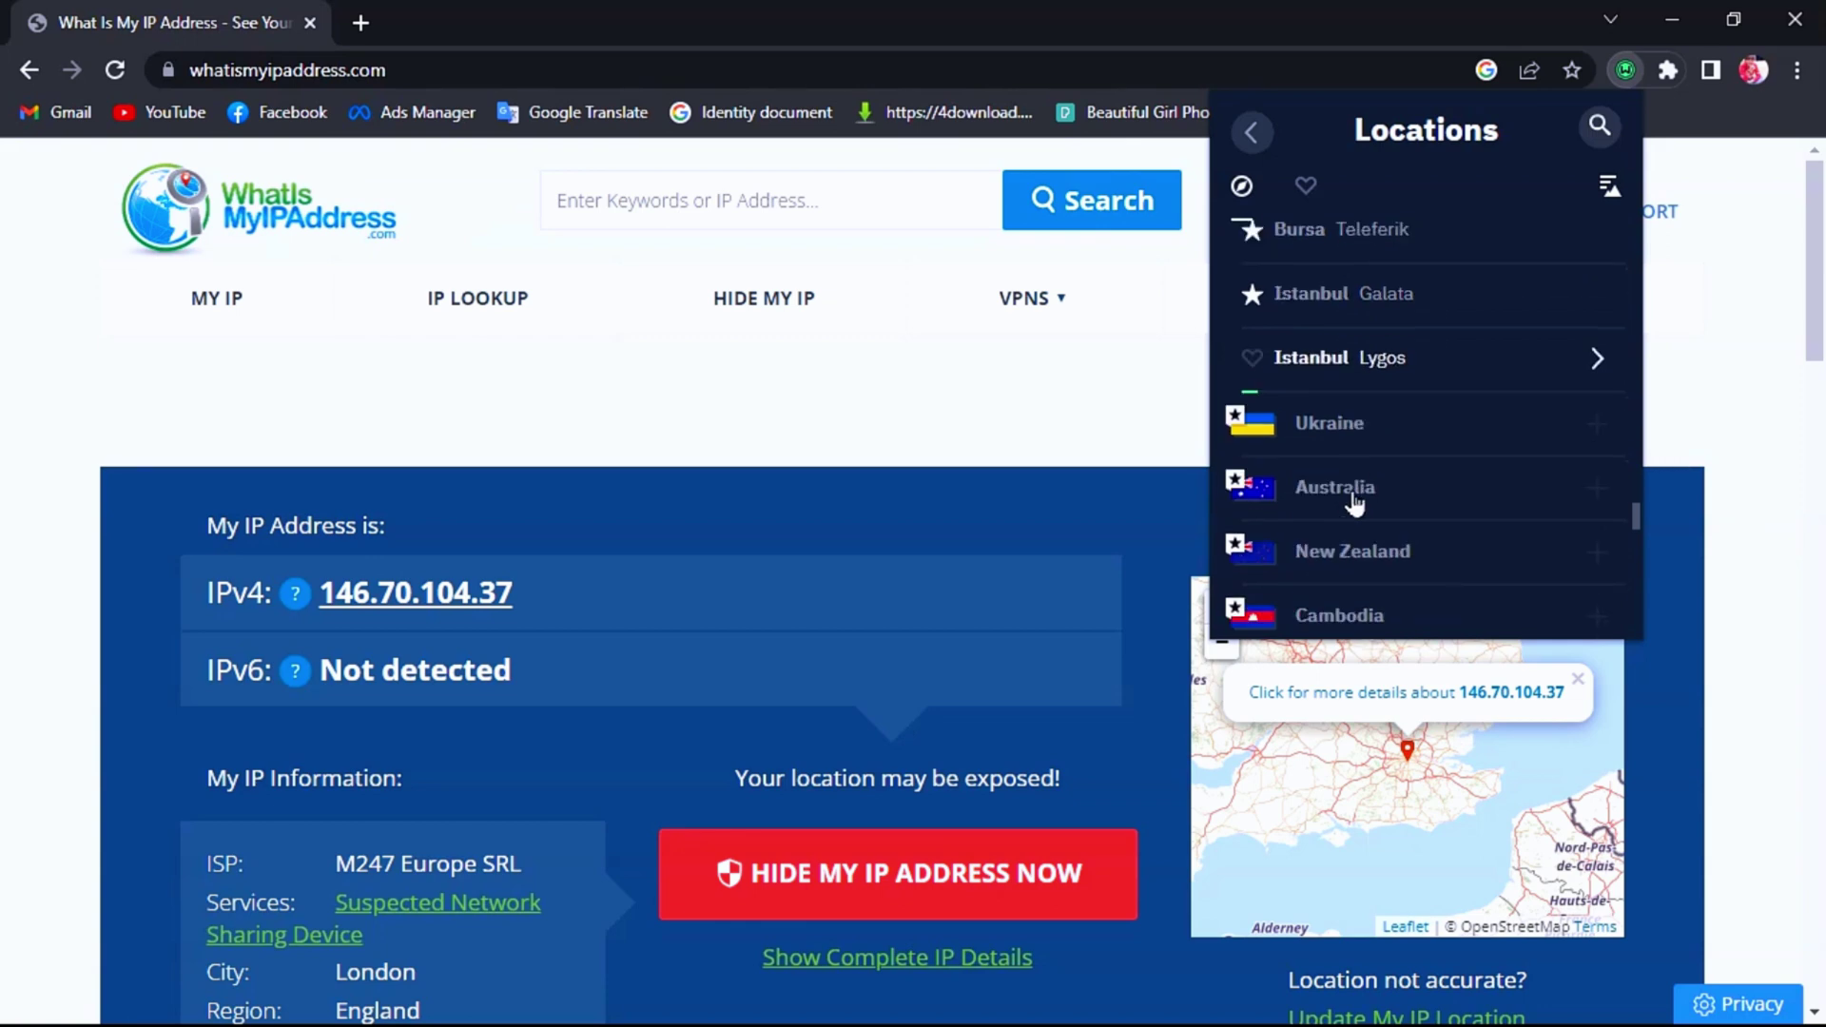
{"action": "left_click", "coordinate": [1349, 425]}
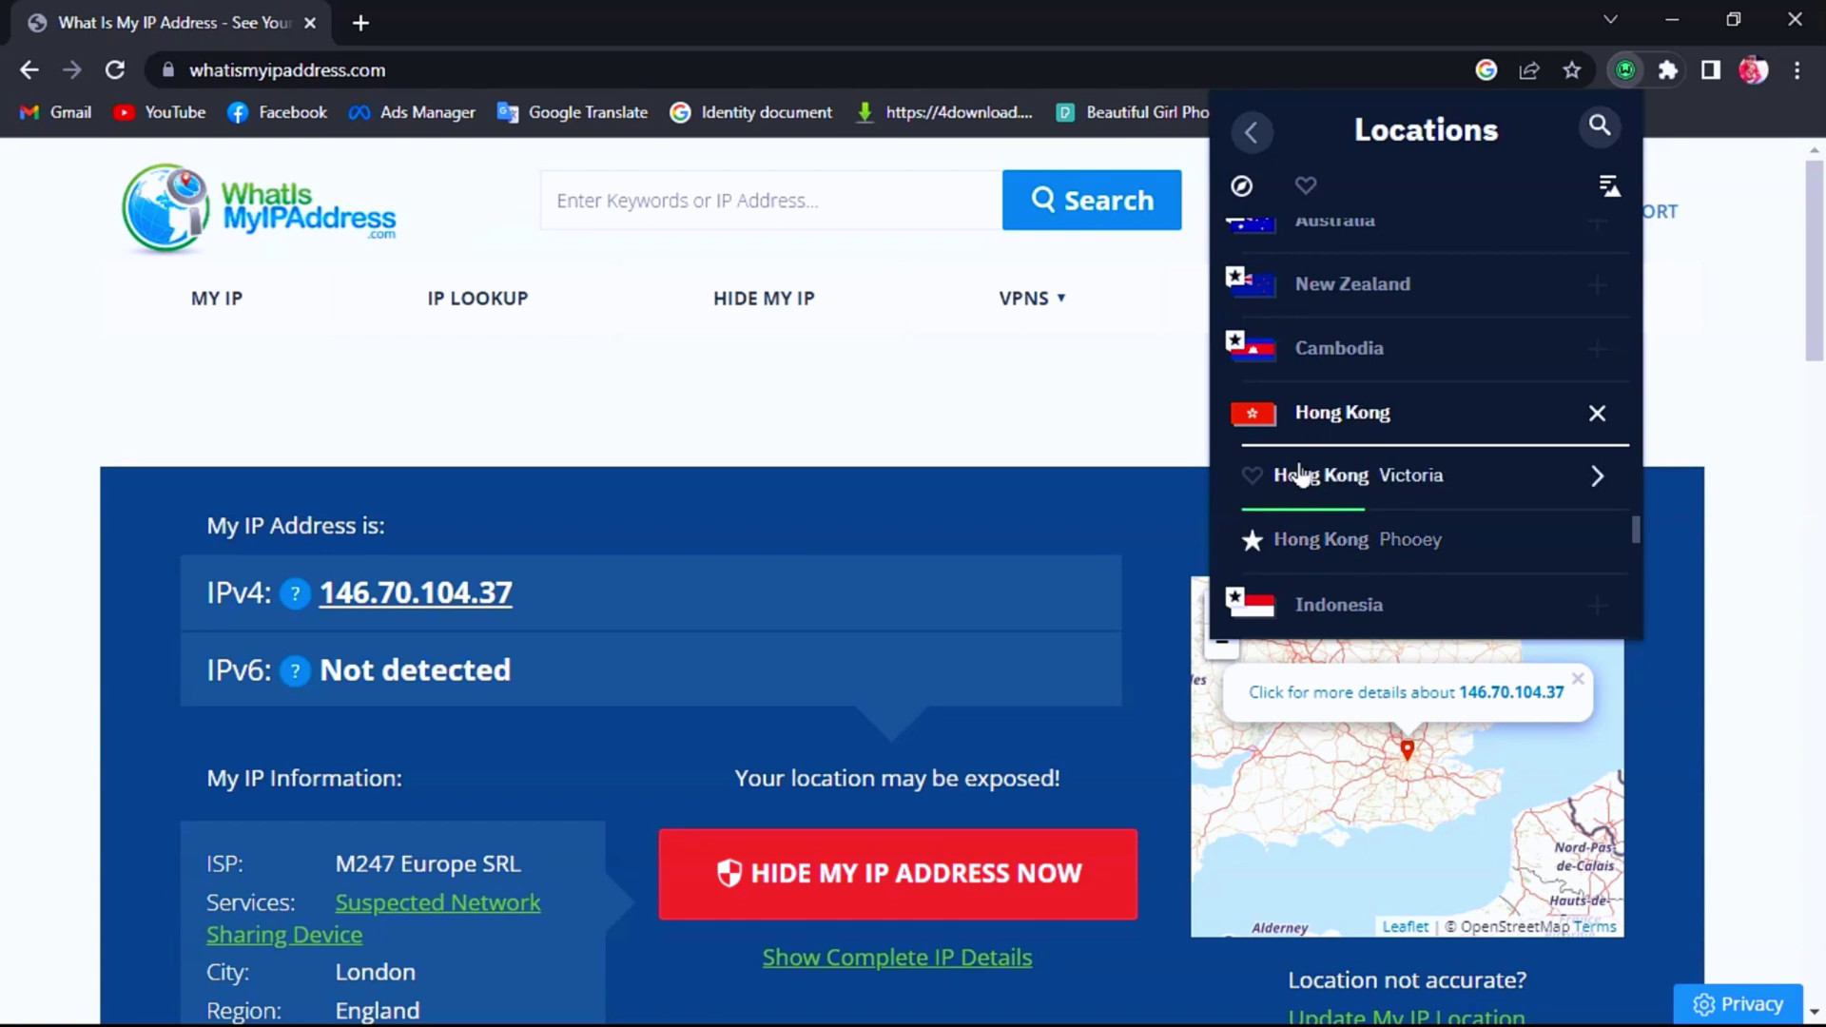
{"action": "left_click", "coordinate": [1337, 481]}
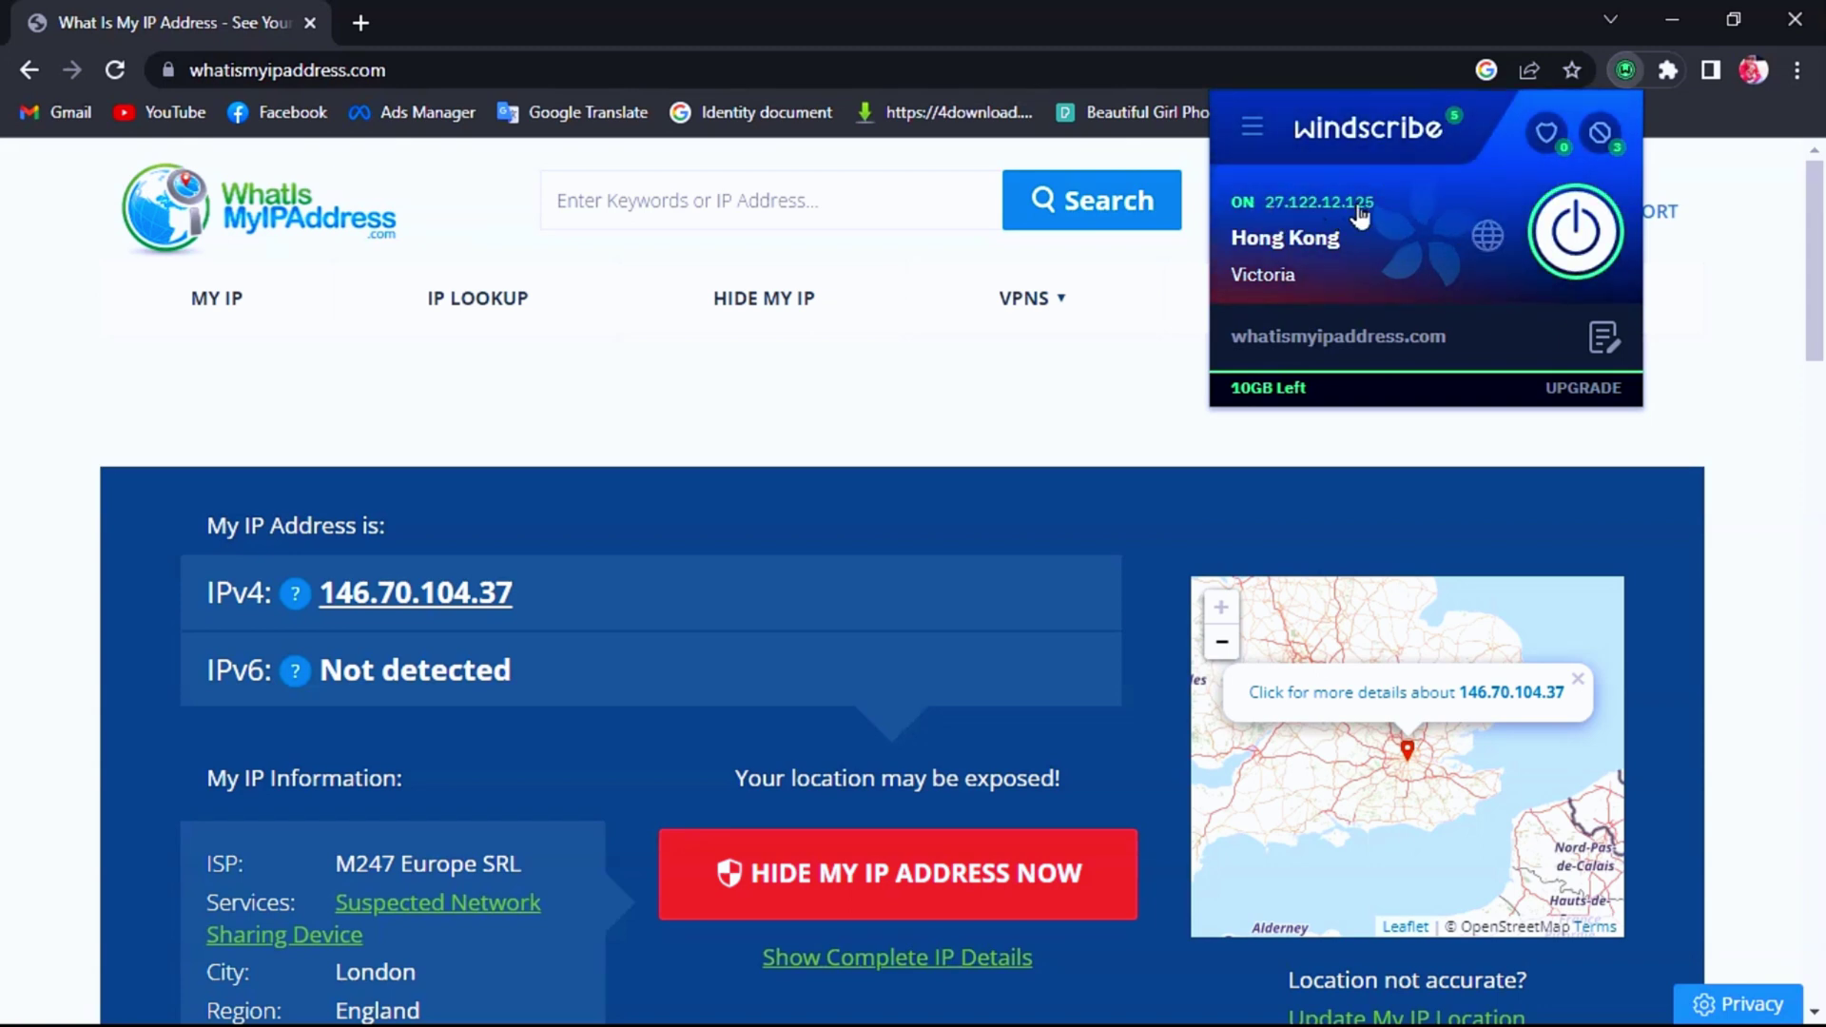
{"action": "left_click", "coordinate": [114, 70]}
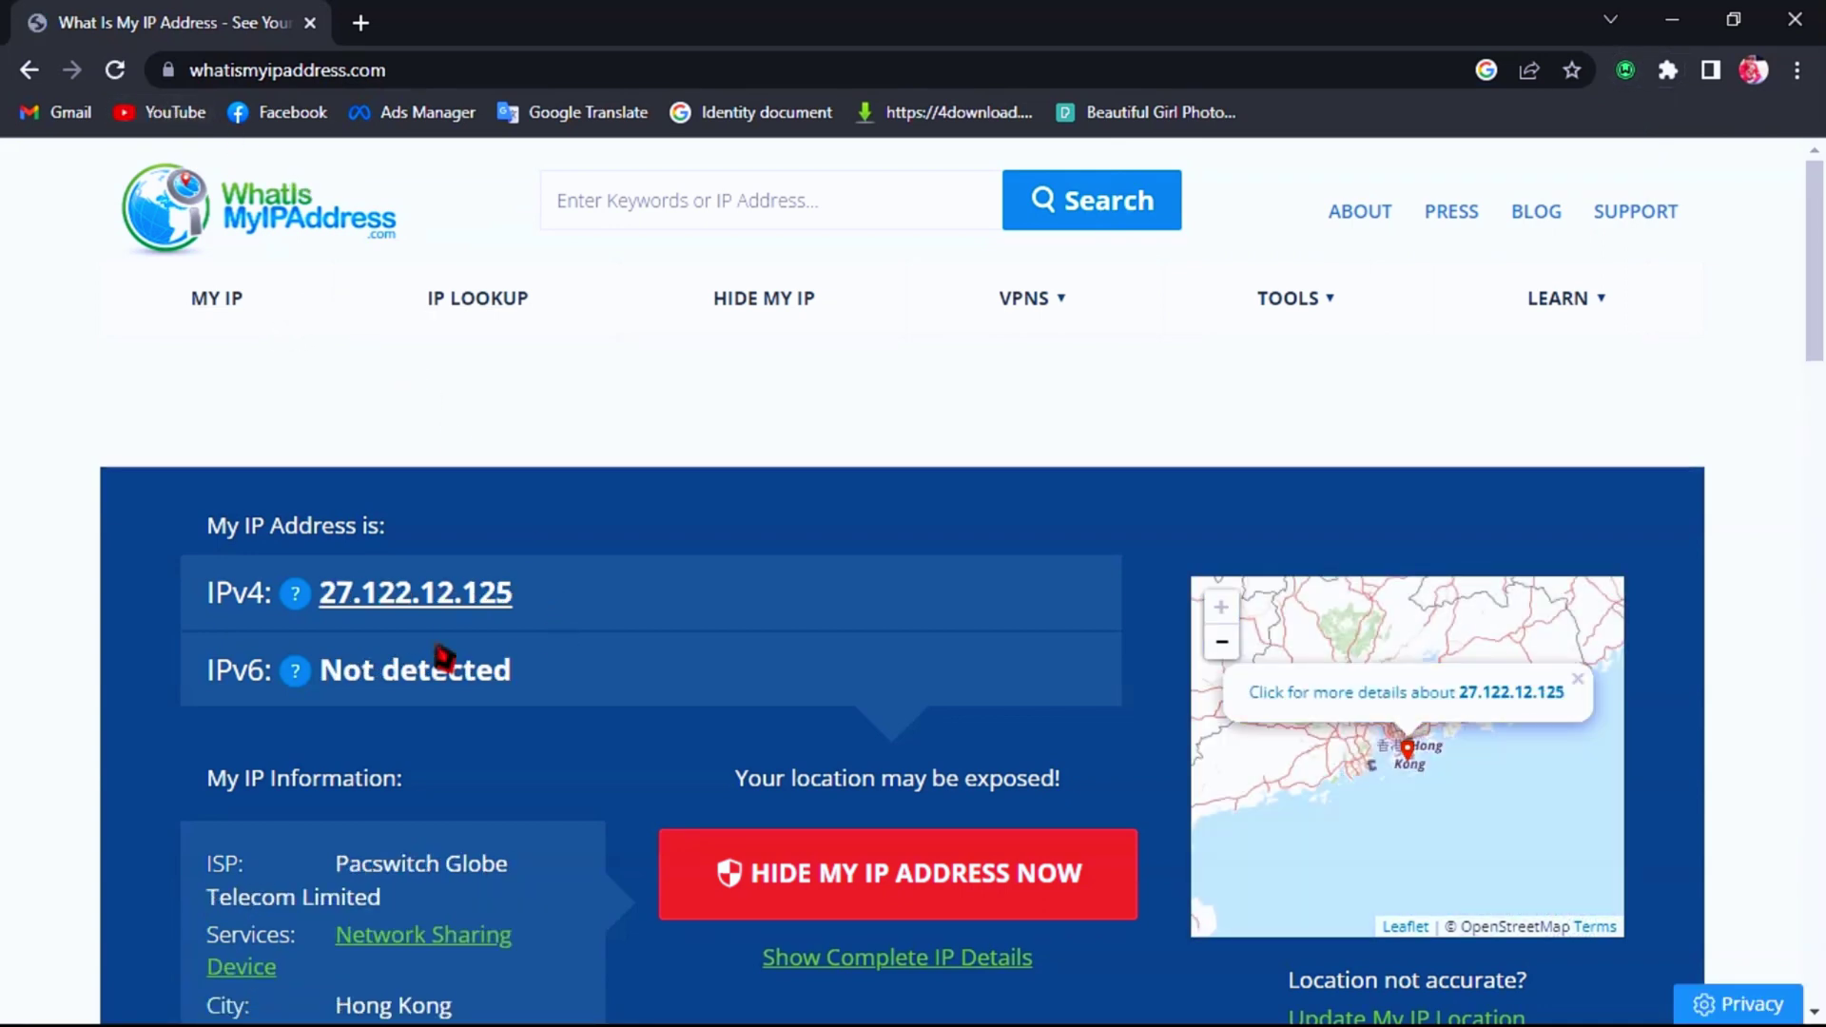
Highlight the Hong Kong city, region and country rows and the IP 27.122.12.125.
{"action": "scroll", "coordinate": [440, 658], "scroll_direction": "down", "scroll_amount": 3}
{"action": "left_click_drag", "start_coordinate": [494, 836], "coordinate": [420, 752]}
{"action": "left_click", "coordinate": [460, 755]}
{"action": "left_click_drag", "start_coordinate": [481, 827], "coordinate": [409, 752]}
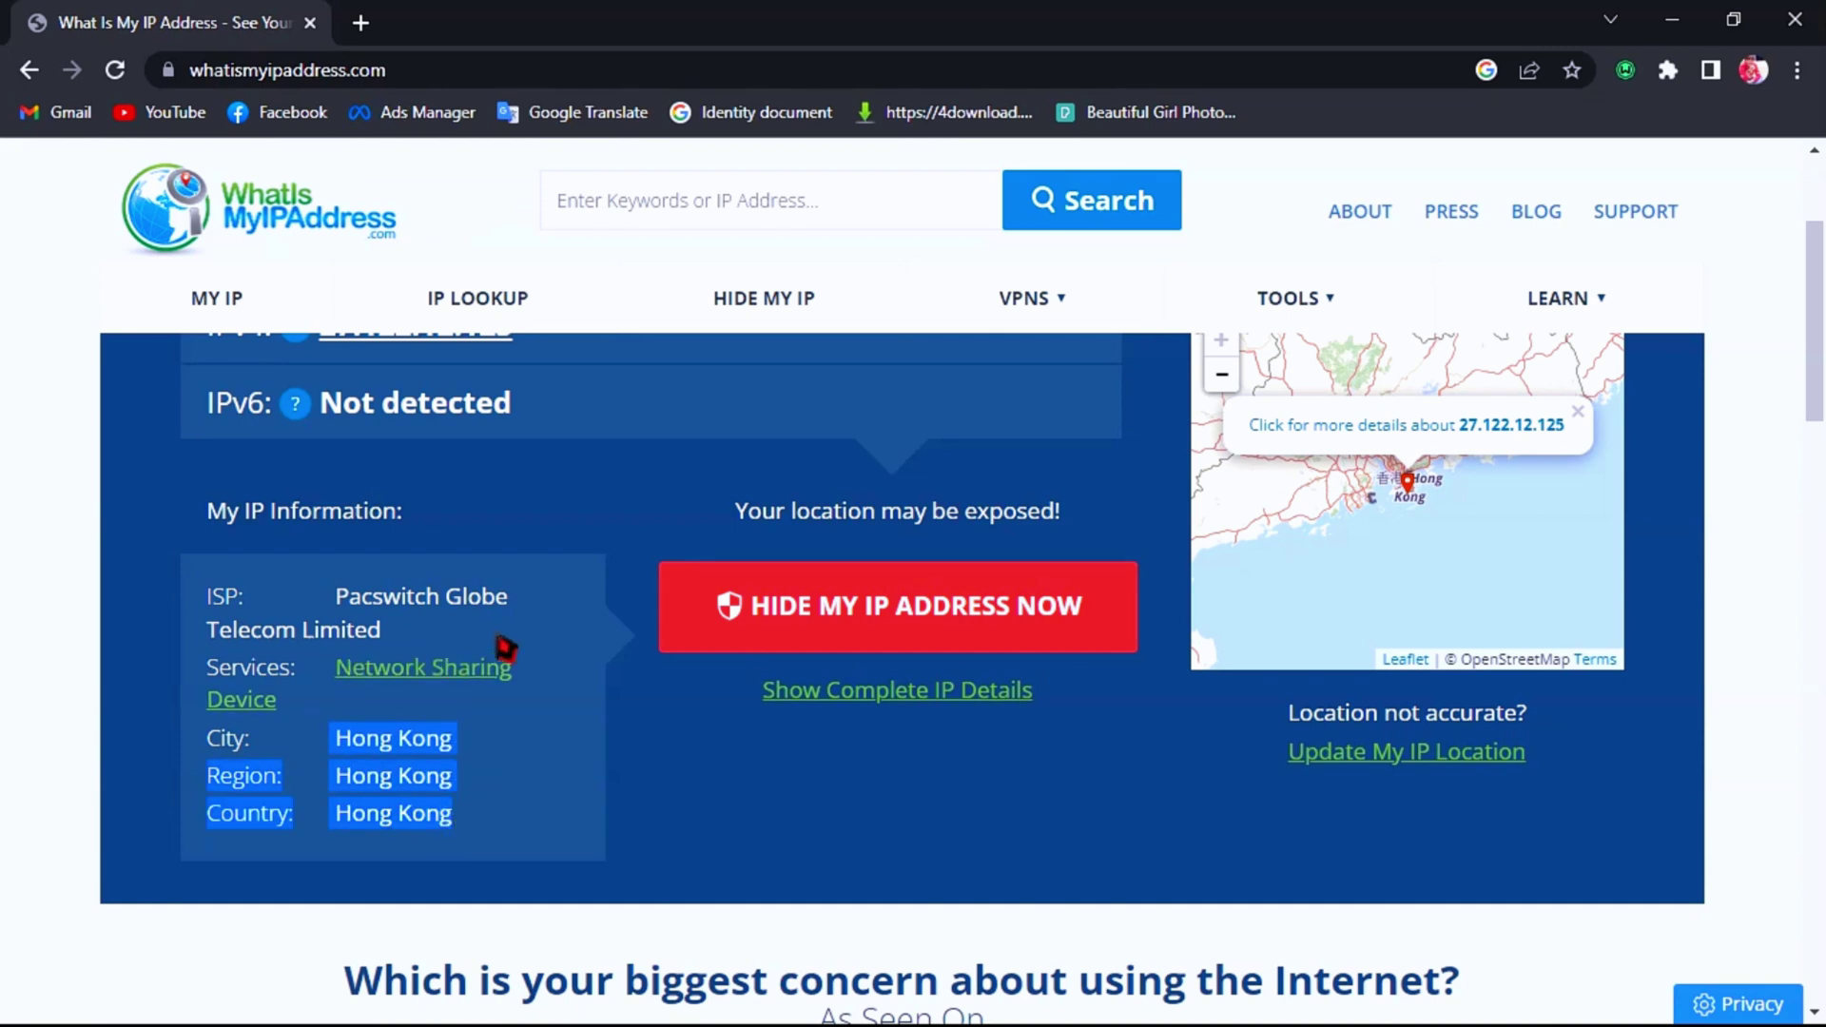
{"action": "scroll", "coordinate": [528, 647], "scroll_direction": "up", "scroll_amount": 2}
{"action": "left_click_drag", "start_coordinate": [515, 460], "coordinate": [306, 462]}
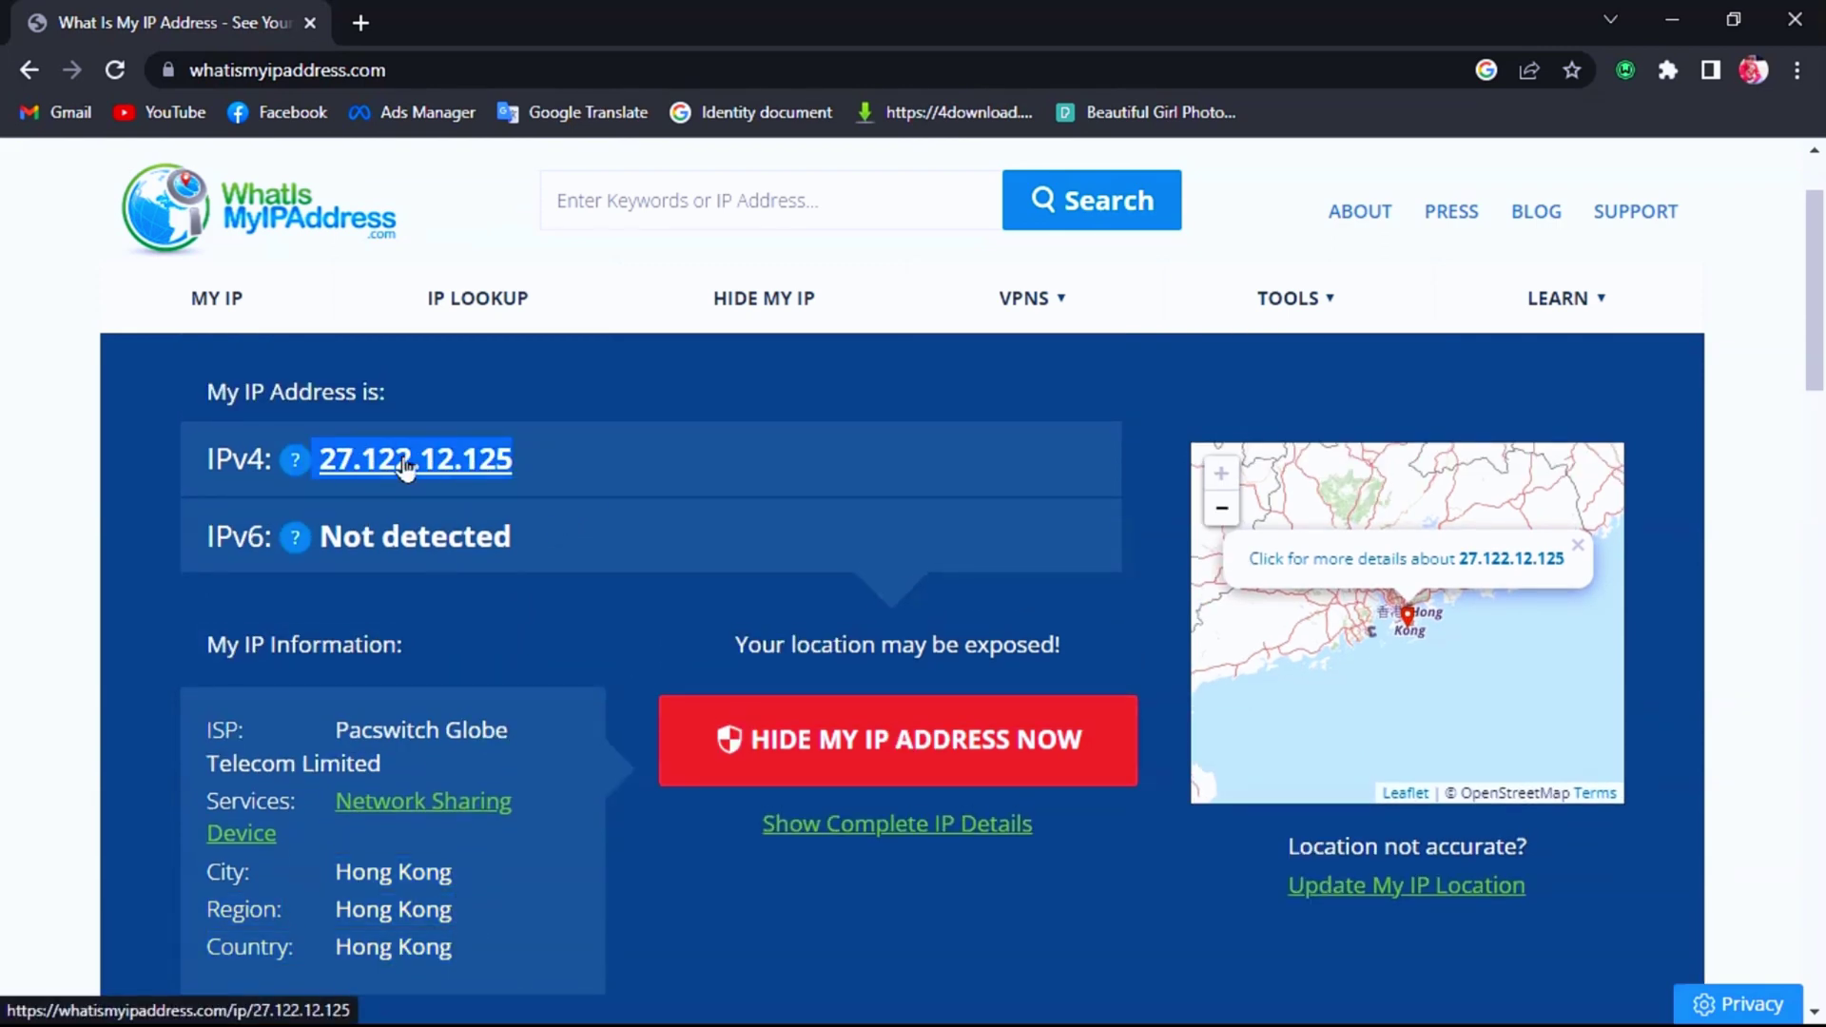
{"action": "left_click", "coordinate": [592, 488]}
Highlight the Network Sharing Device, Region and Country lines, then dismiss the map's IP details popup.
{"action": "scroll", "coordinate": [514, 809], "scroll_direction": "down", "scroll_amount": 2}
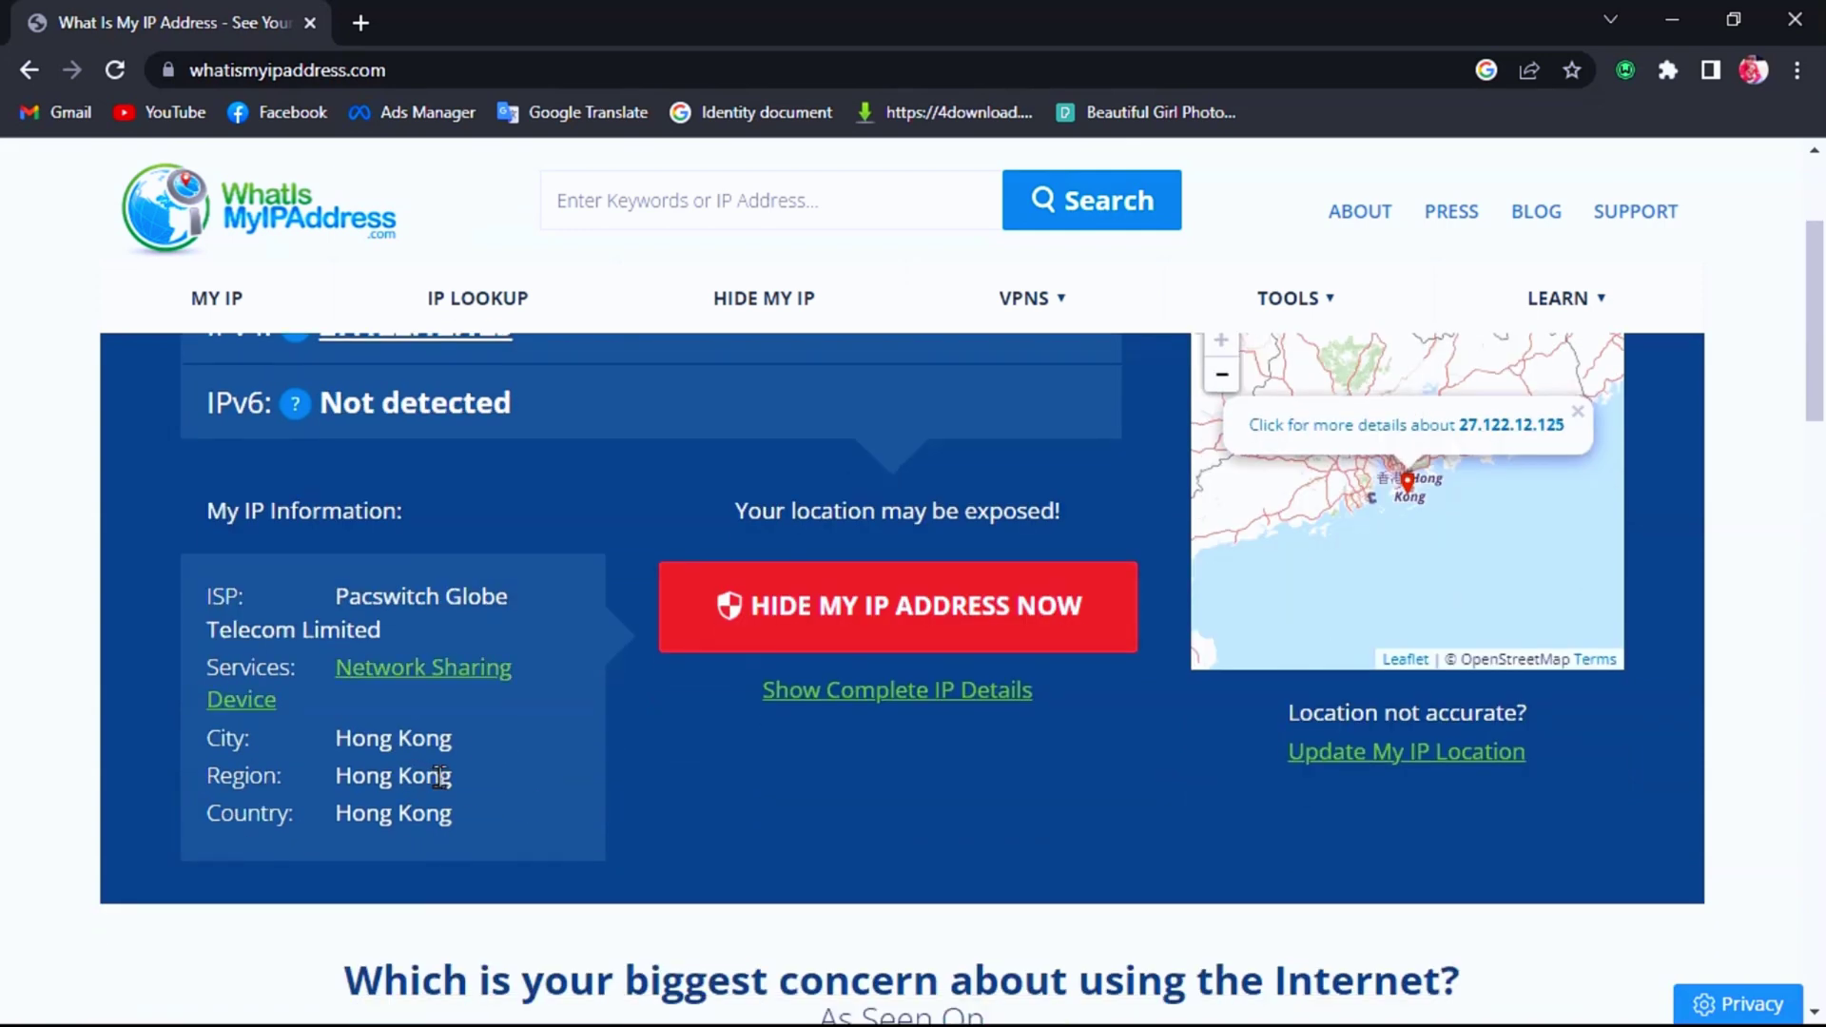
{"action": "scroll", "coordinate": [440, 777], "scroll_direction": "up", "scroll_amount": 2}
{"action": "left_click_drag", "start_coordinate": [268, 834], "coordinate": [218, 800]}
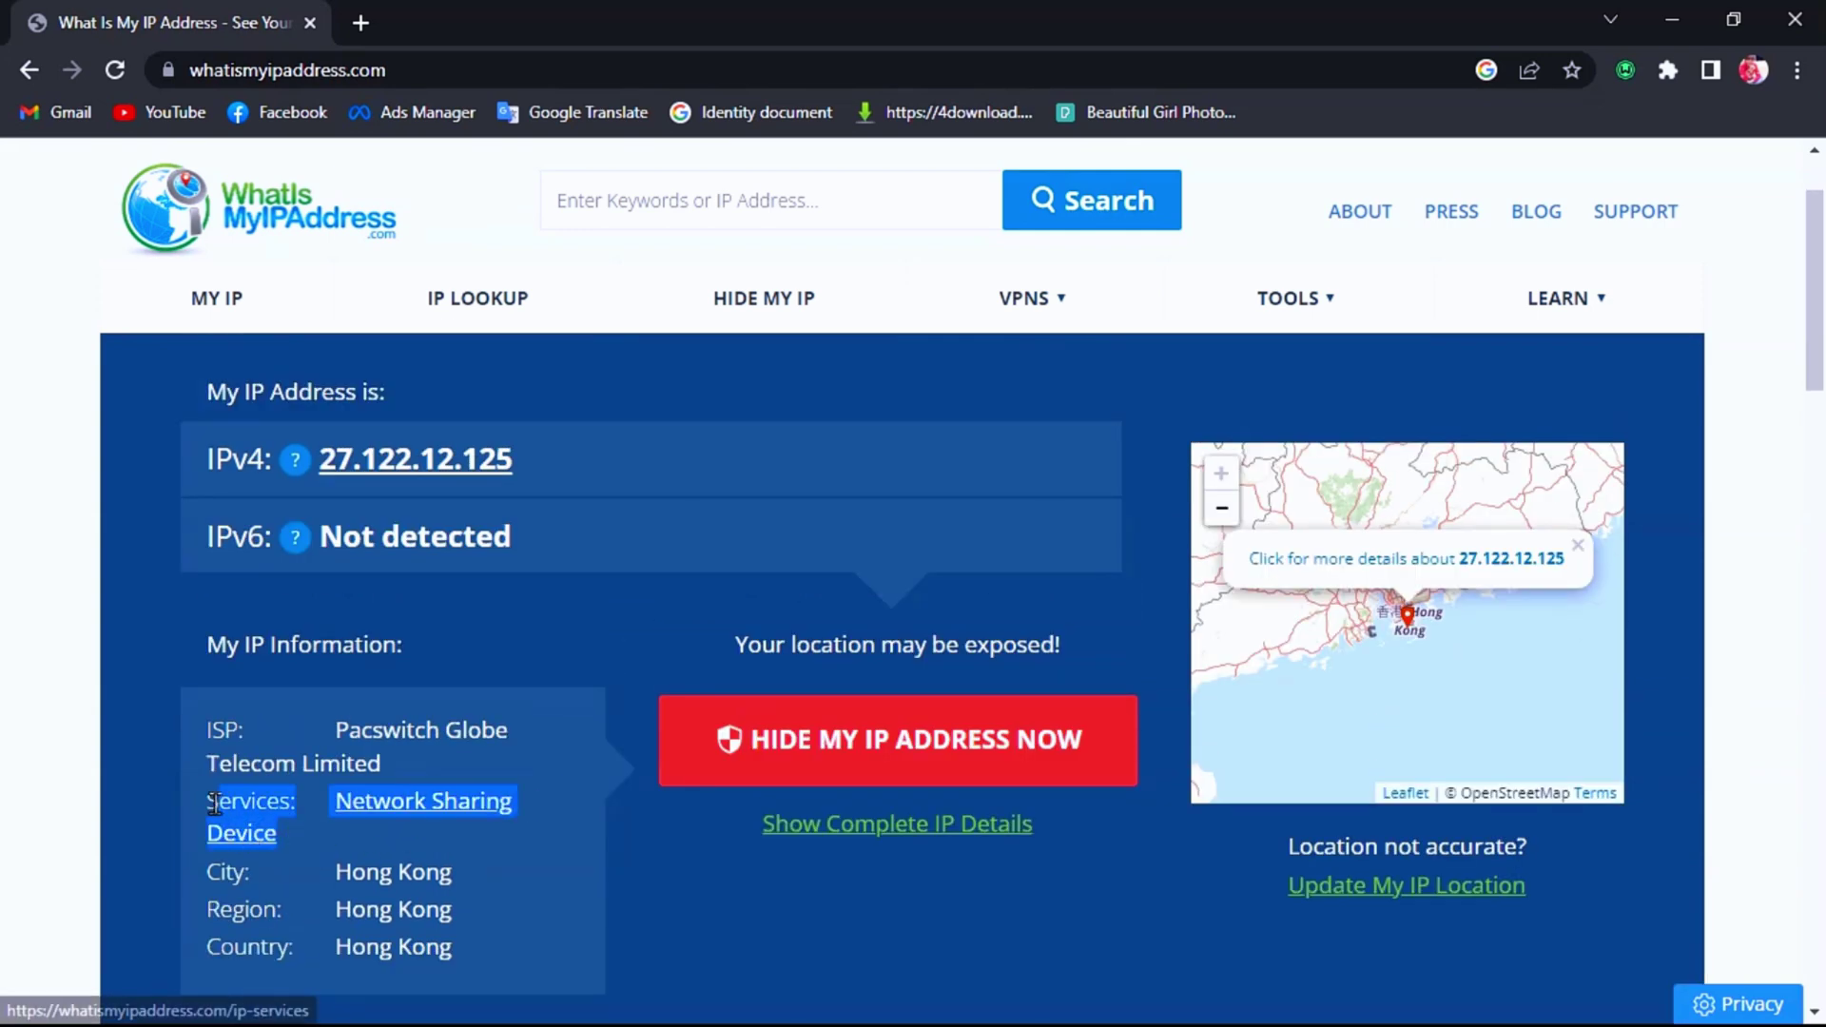
{"action": "left_click", "coordinate": [480, 949]}
{"action": "triple_click", "coordinate": [476, 950]}
{"action": "left_click", "coordinate": [306, 938]}
{"action": "left_click_drag", "start_coordinate": [282, 901], "coordinate": [233, 899]}
{"action": "left_click", "coordinate": [242, 874]}
{"action": "left_click", "coordinate": [432, 941]}
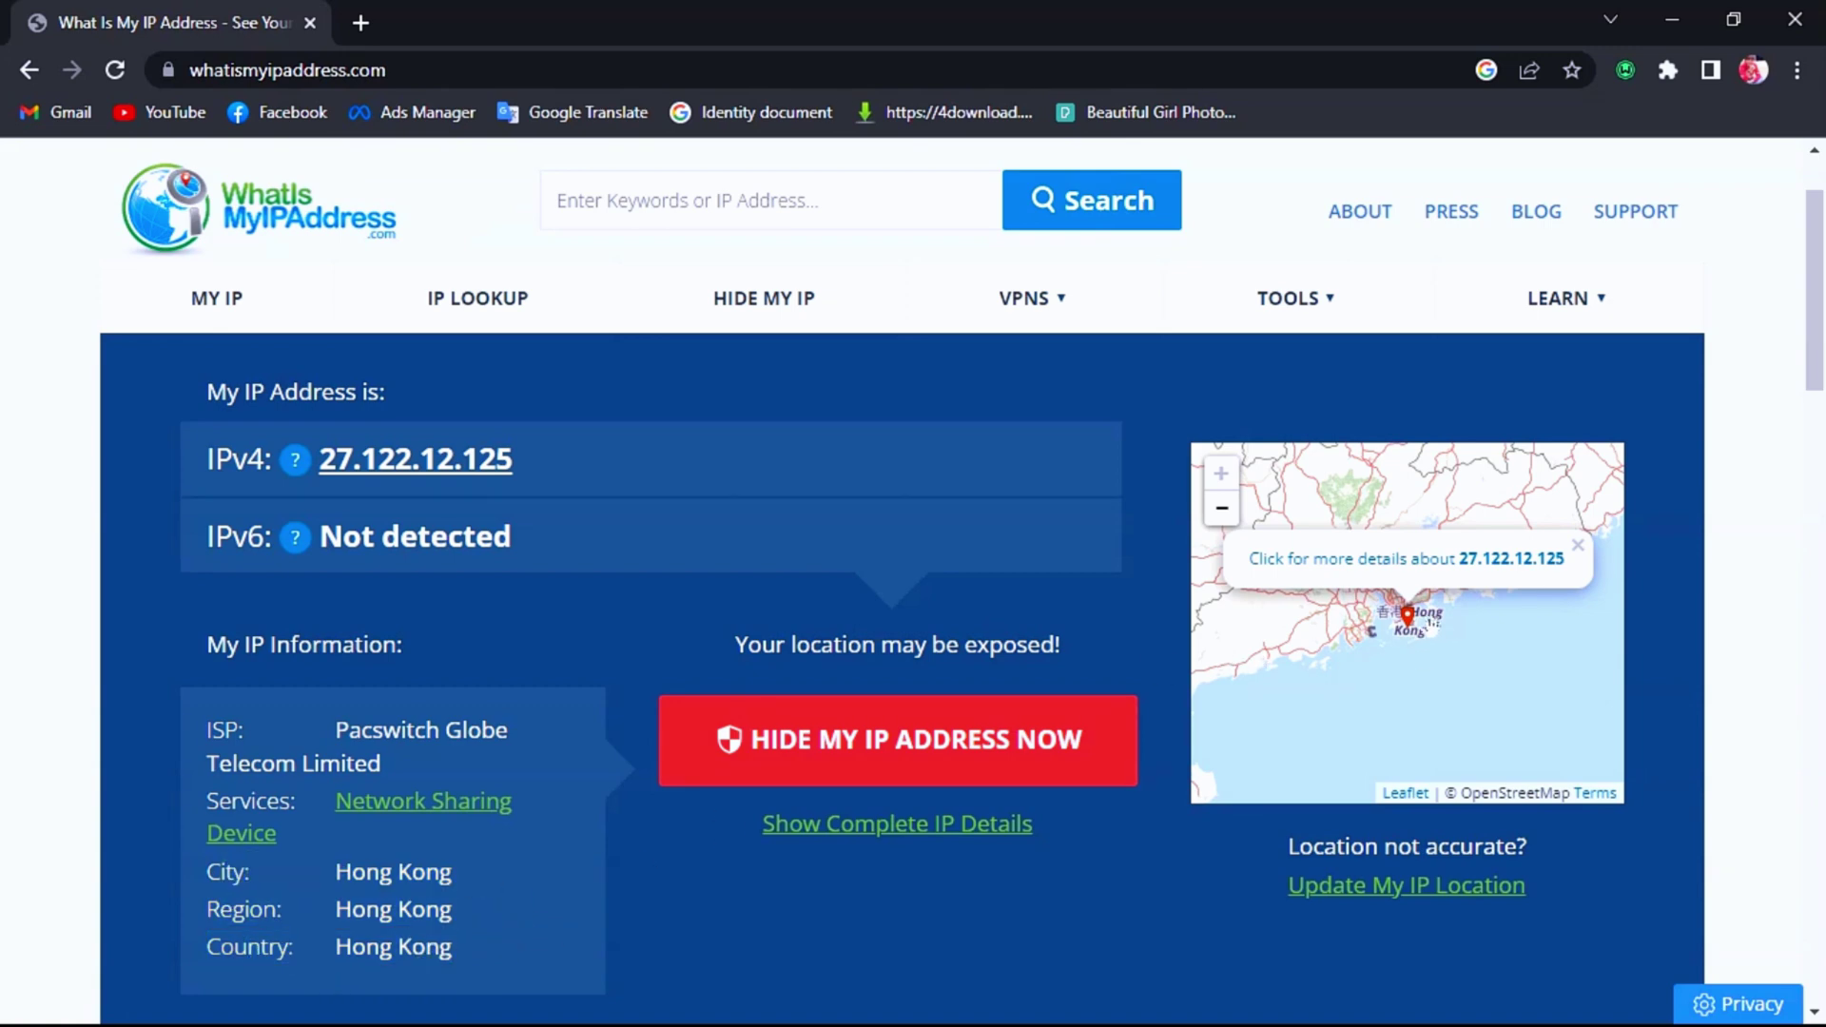
{"action": "left_click", "coordinate": [1421, 642]}
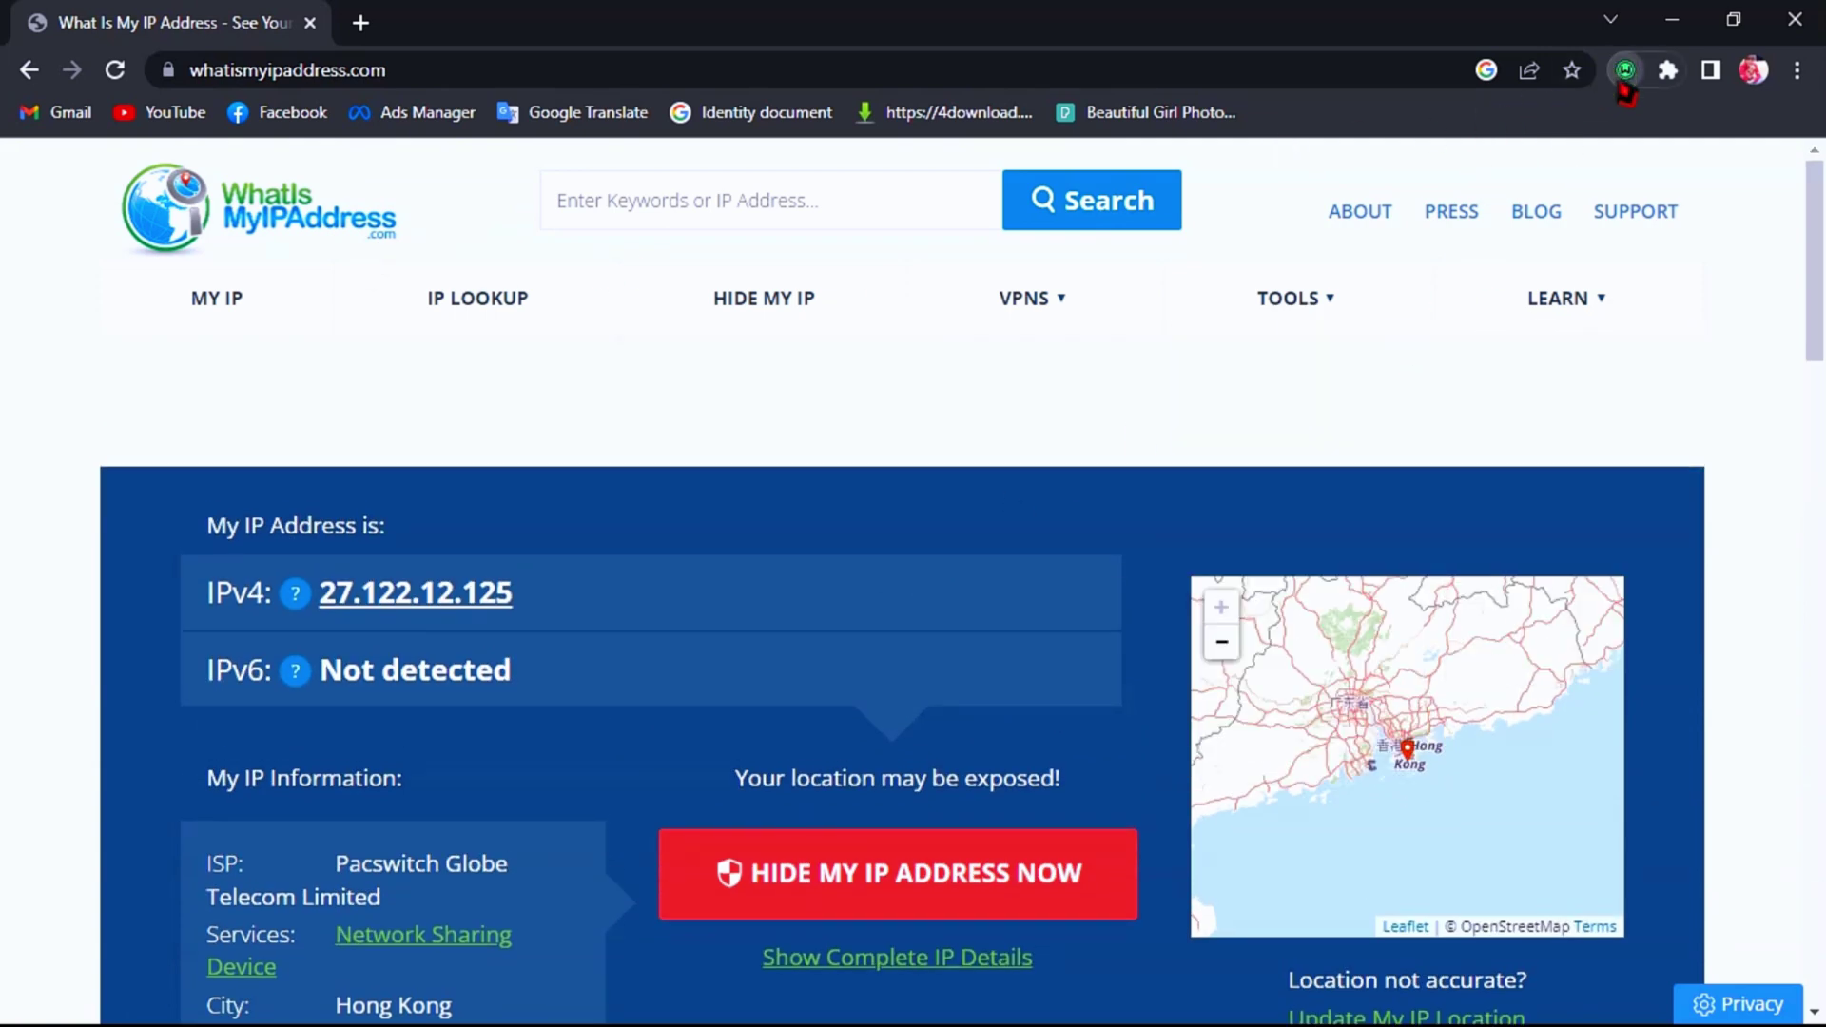
{"action": "left_click", "coordinate": [1625, 77]}
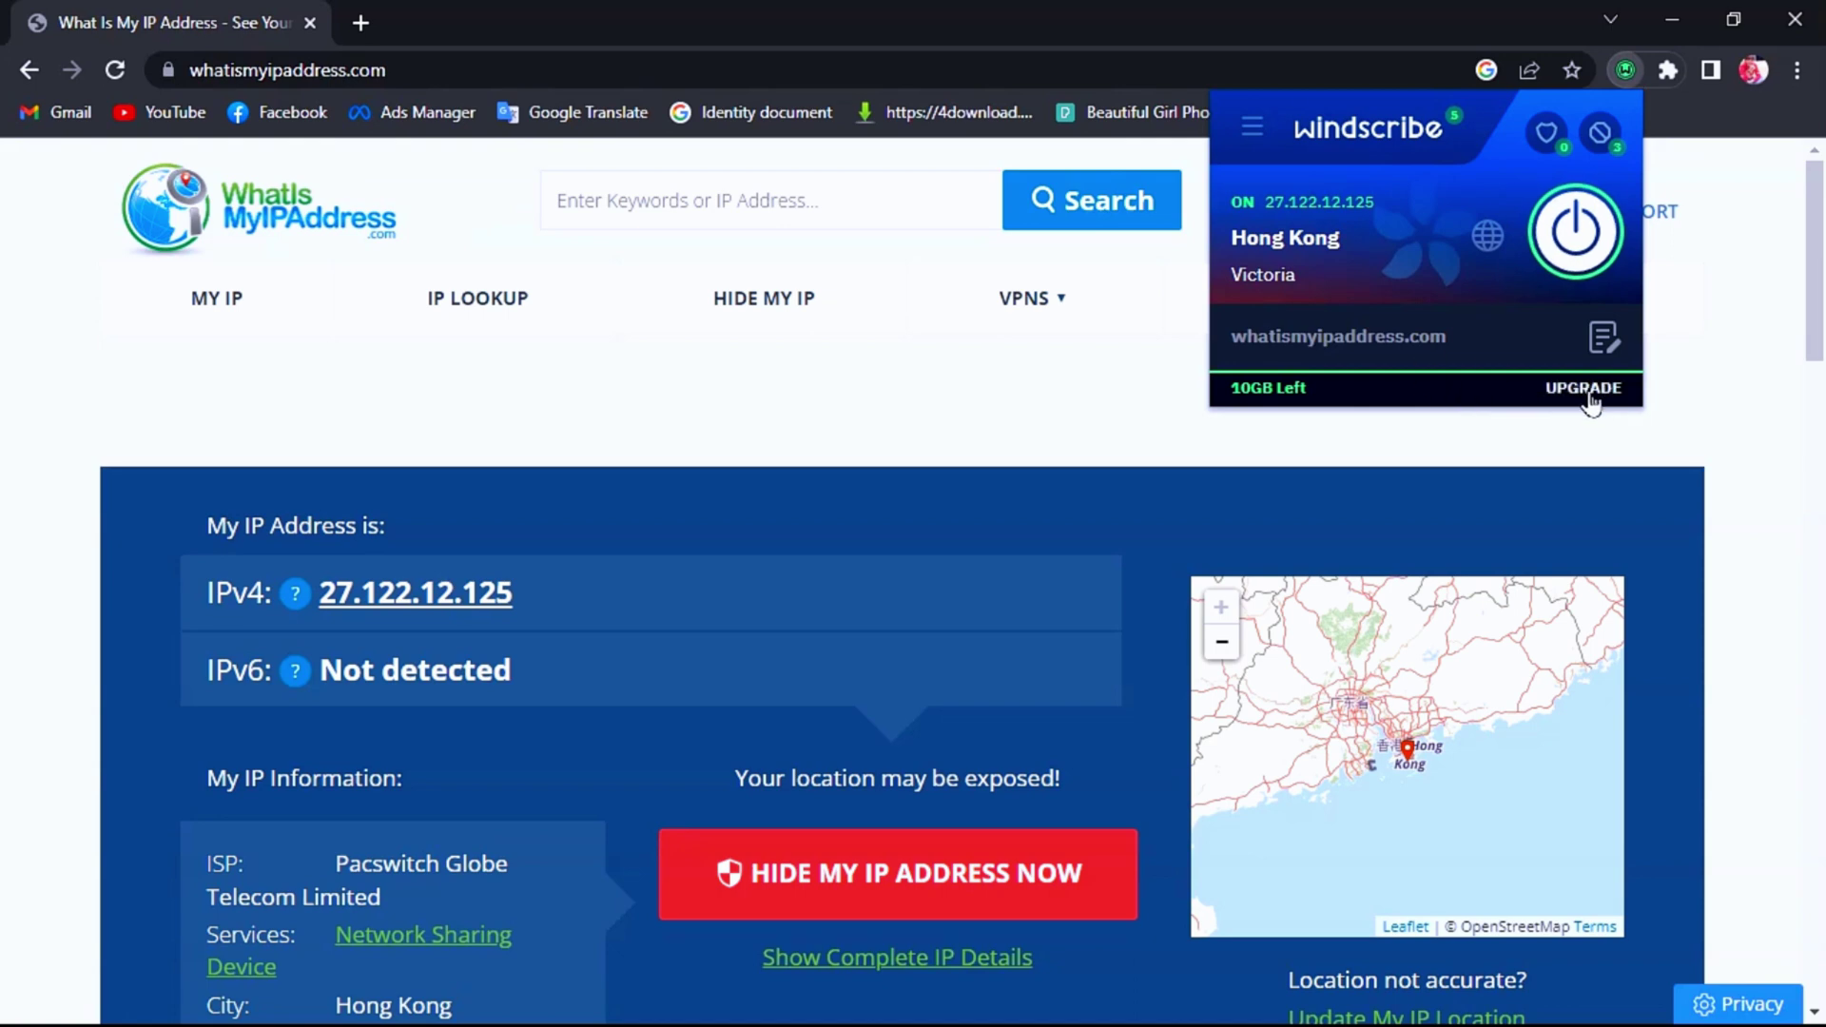
Open Windscribe's Upgrade to Pro page and highlight Build A Plan's per-location and per-month pricing.
{"action": "left_click", "coordinate": [1585, 390]}
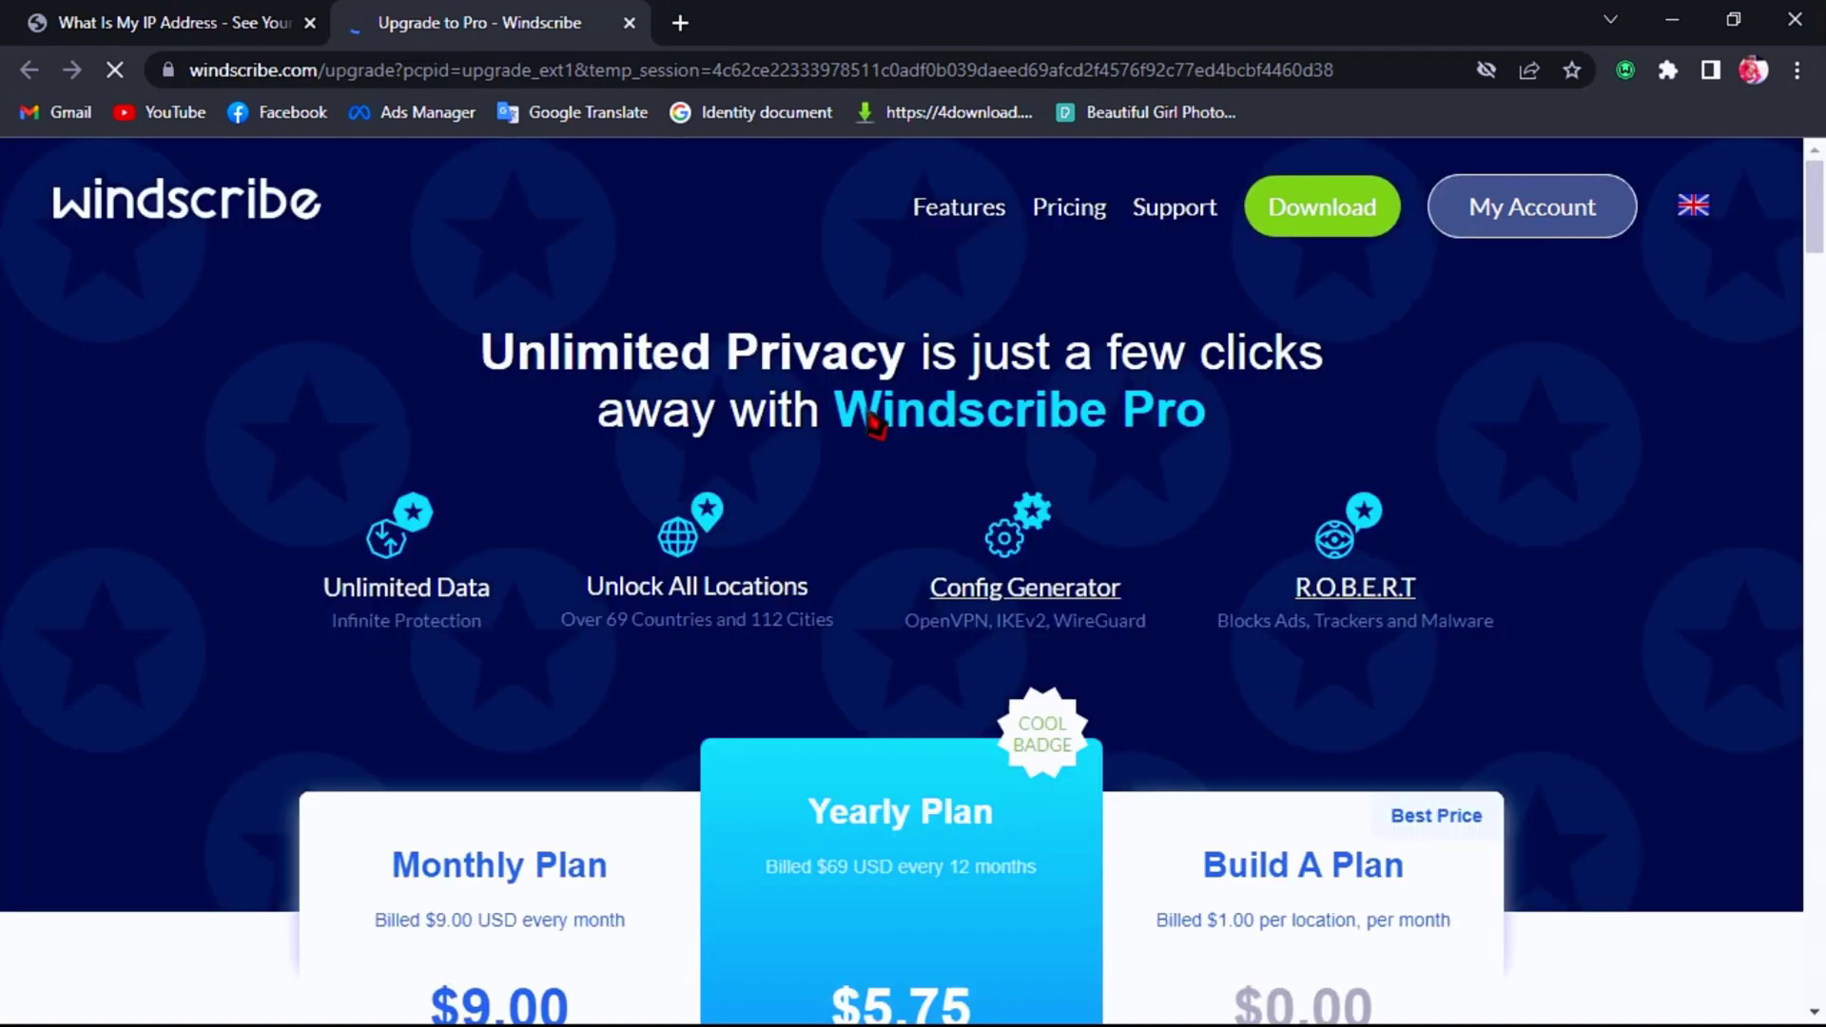
{"action": "scroll", "coordinate": [870, 430], "scroll_direction": "down", "scroll_amount": 4}
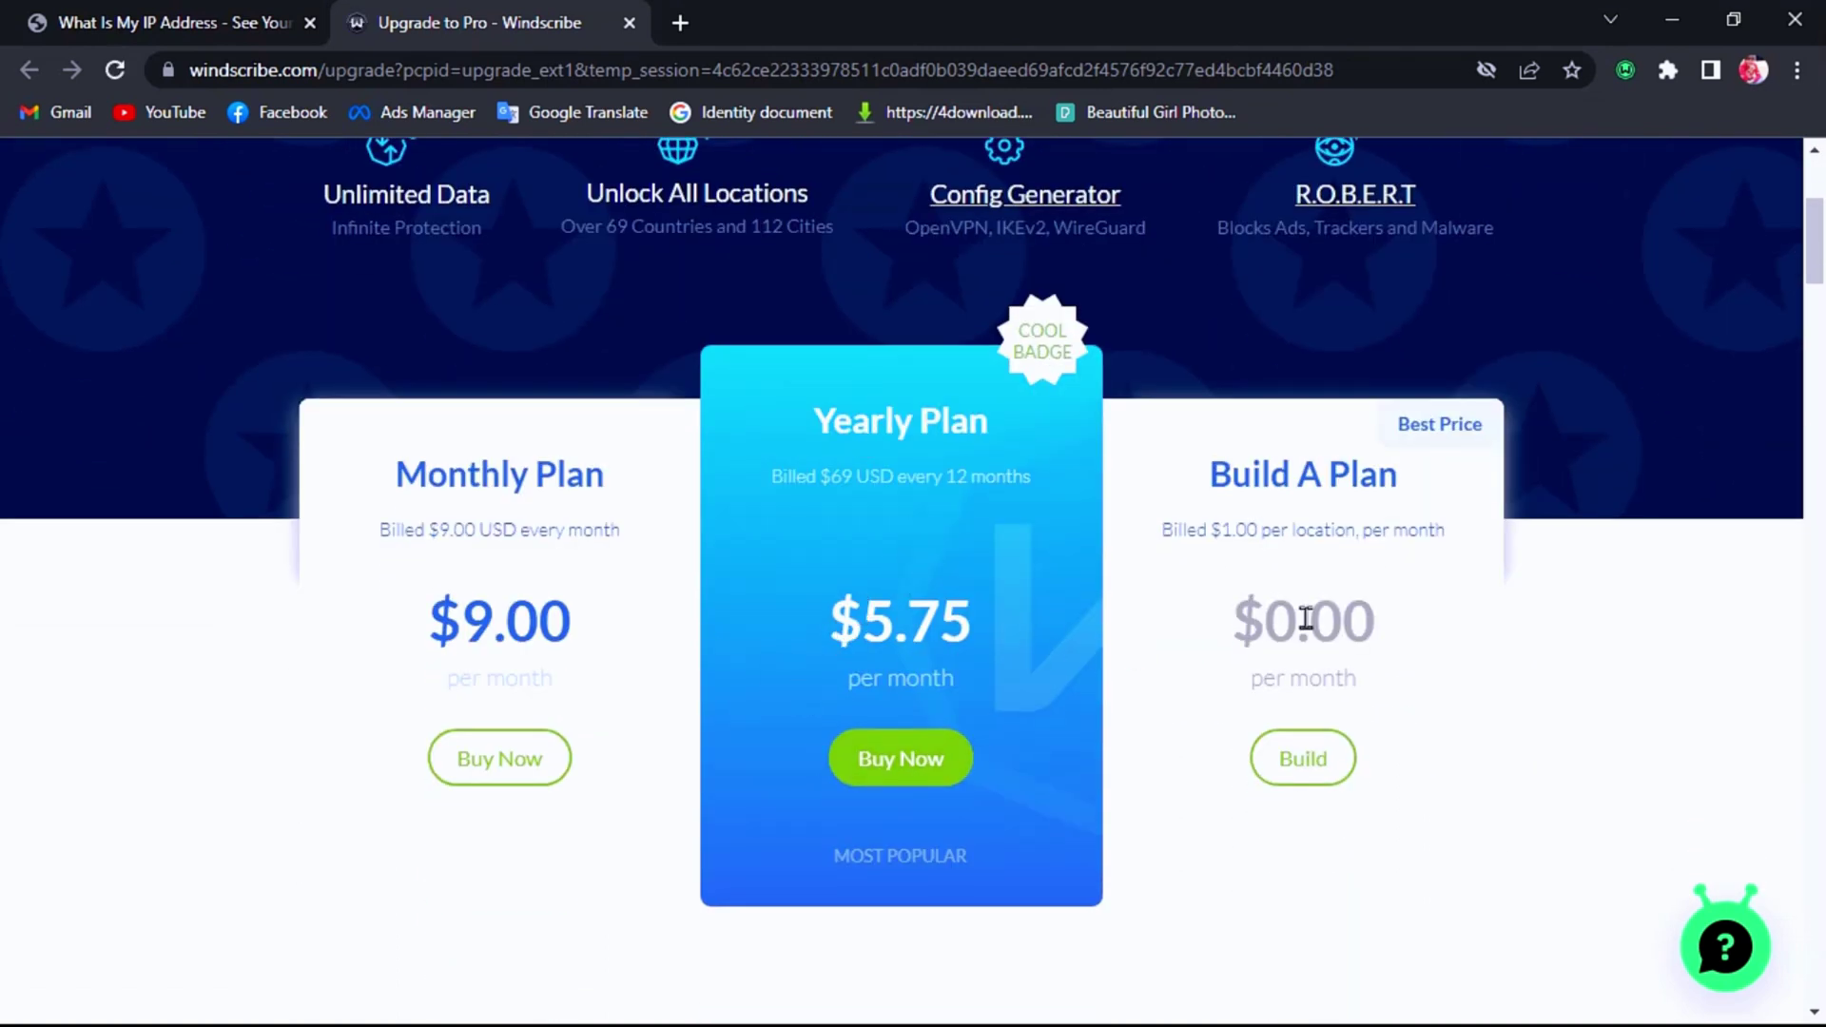
{"action": "scroll", "coordinate": [1396, 656], "scroll_direction": "down", "scroll_amount": 1}
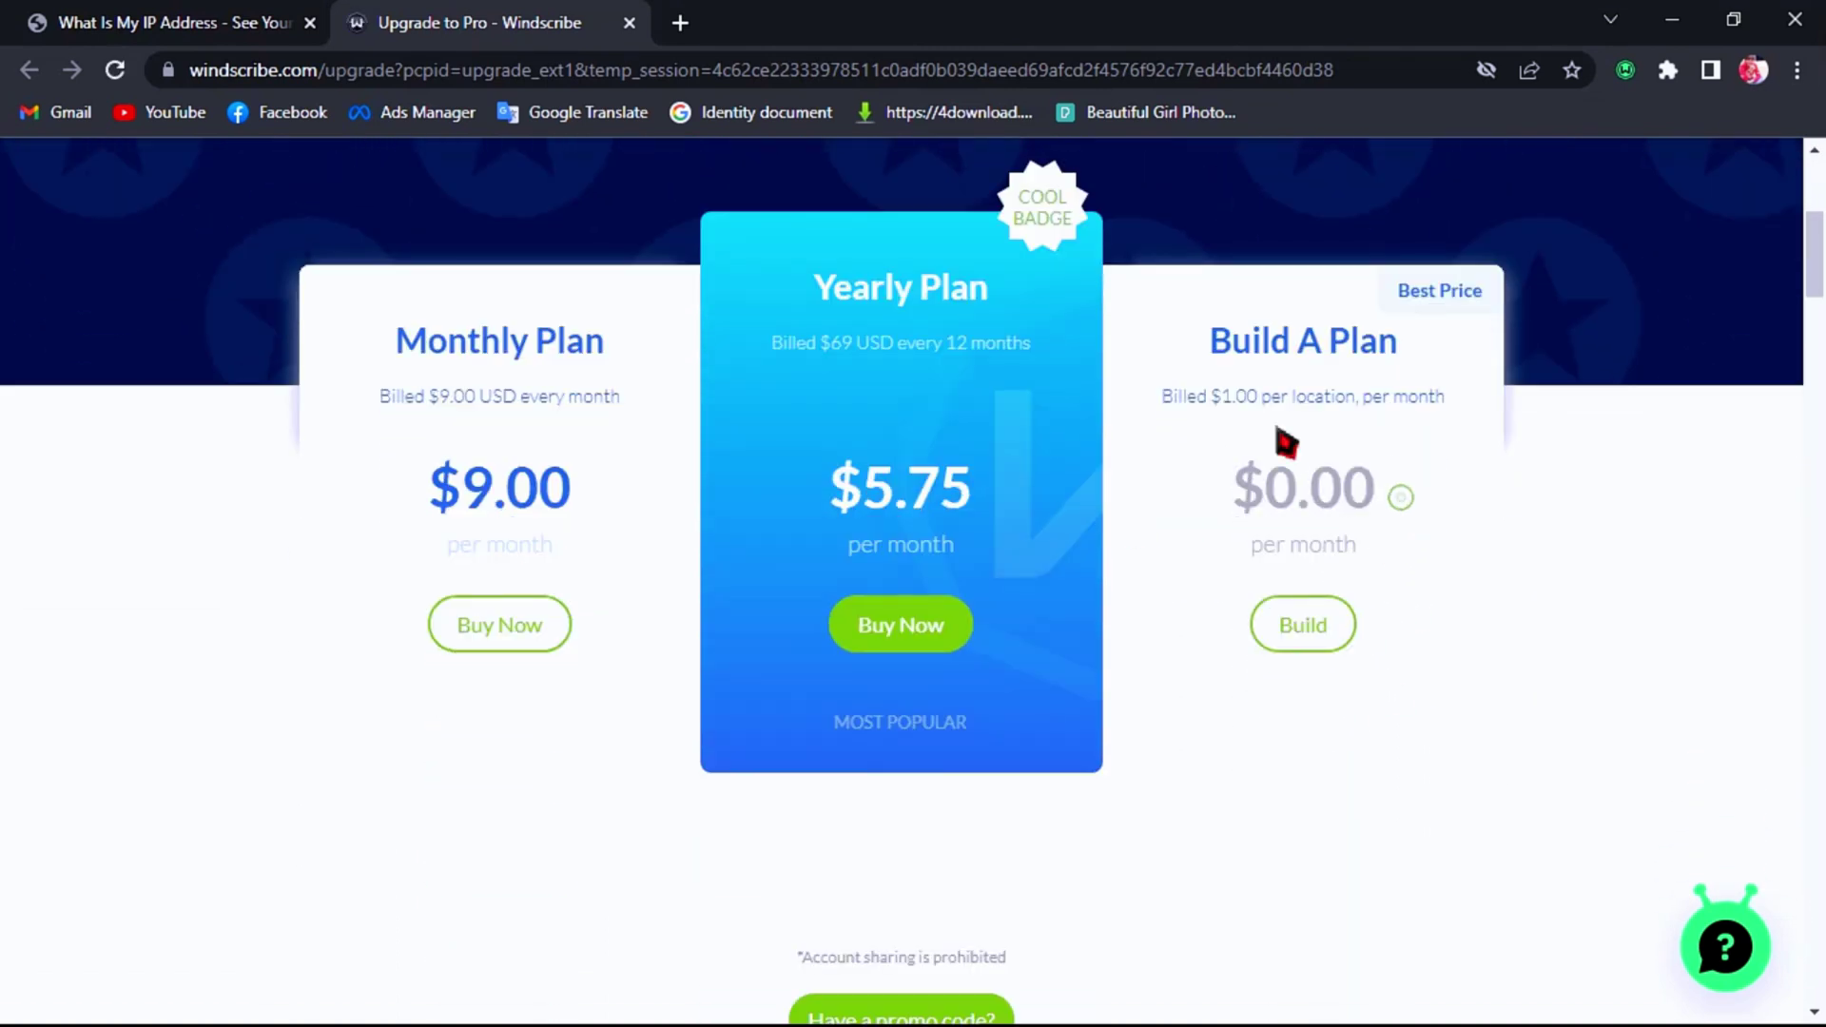
{"action": "left_click_drag", "start_coordinate": [1356, 398], "coordinate": [1229, 404]}
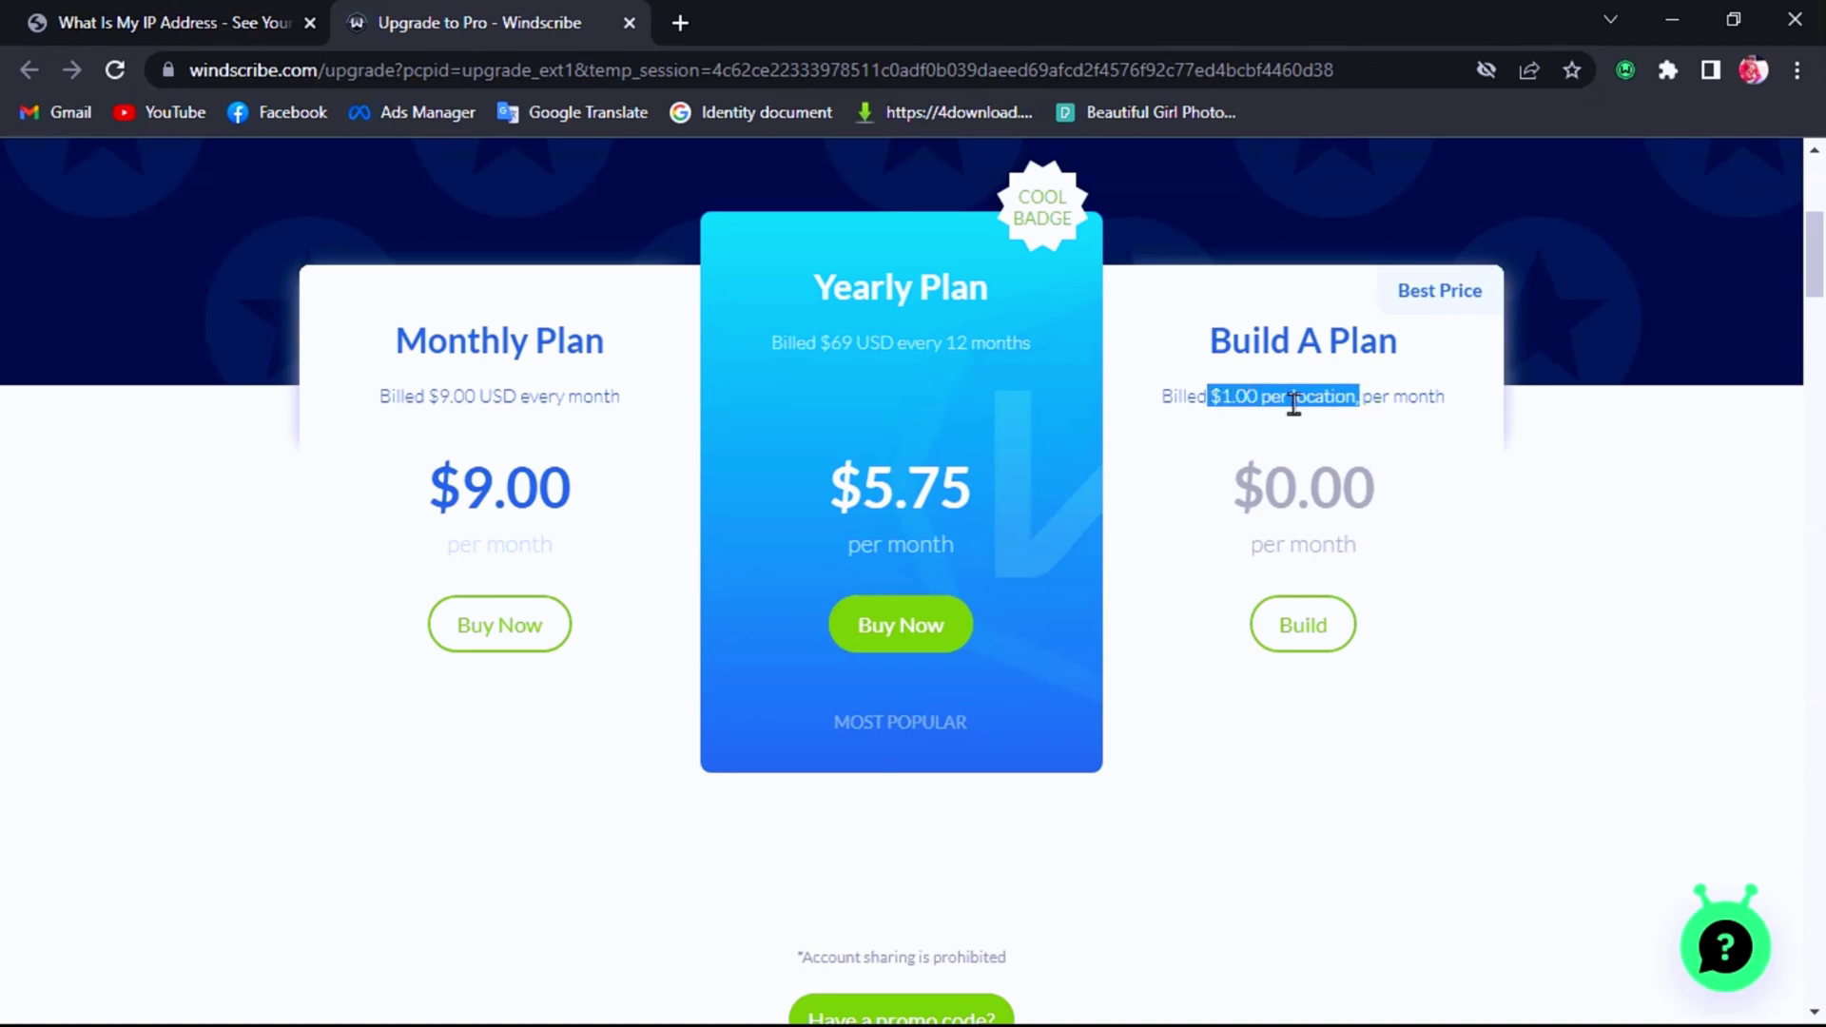
{"action": "left_click_drag", "start_coordinate": [1445, 396], "coordinate": [1168, 404]}
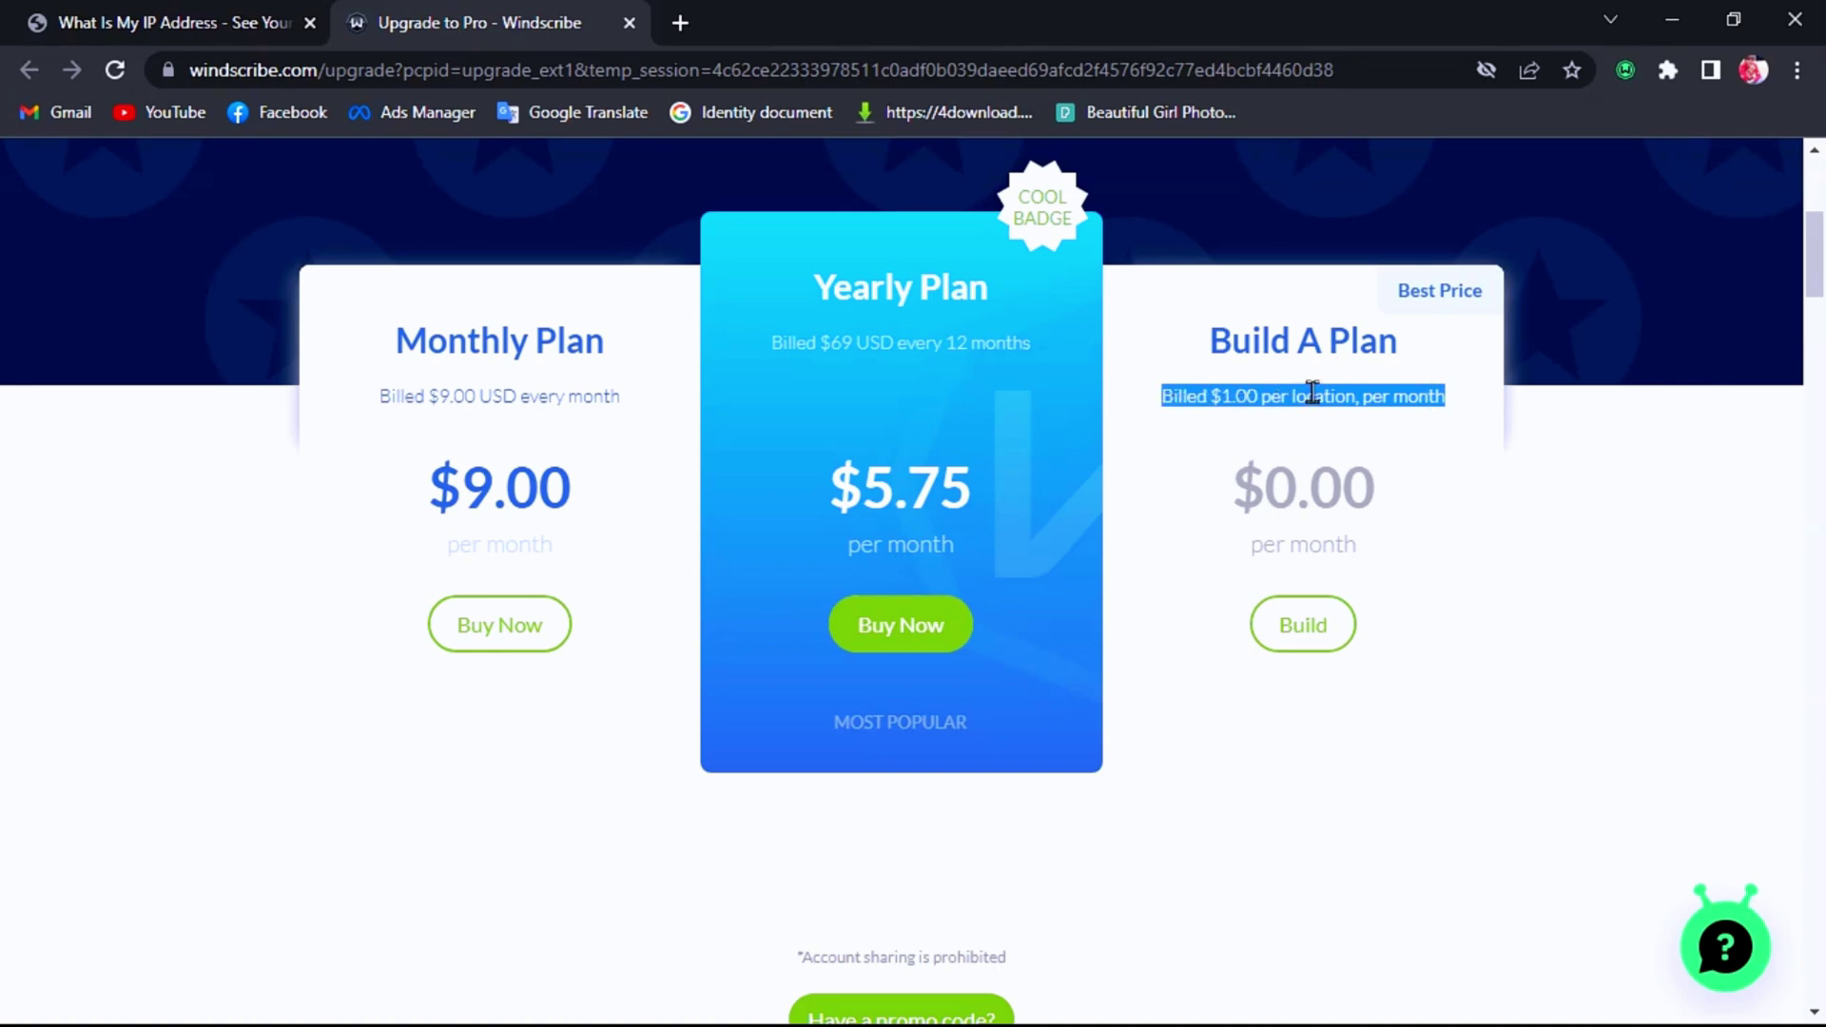
{"action": "left_click", "coordinate": [1265, 424]}
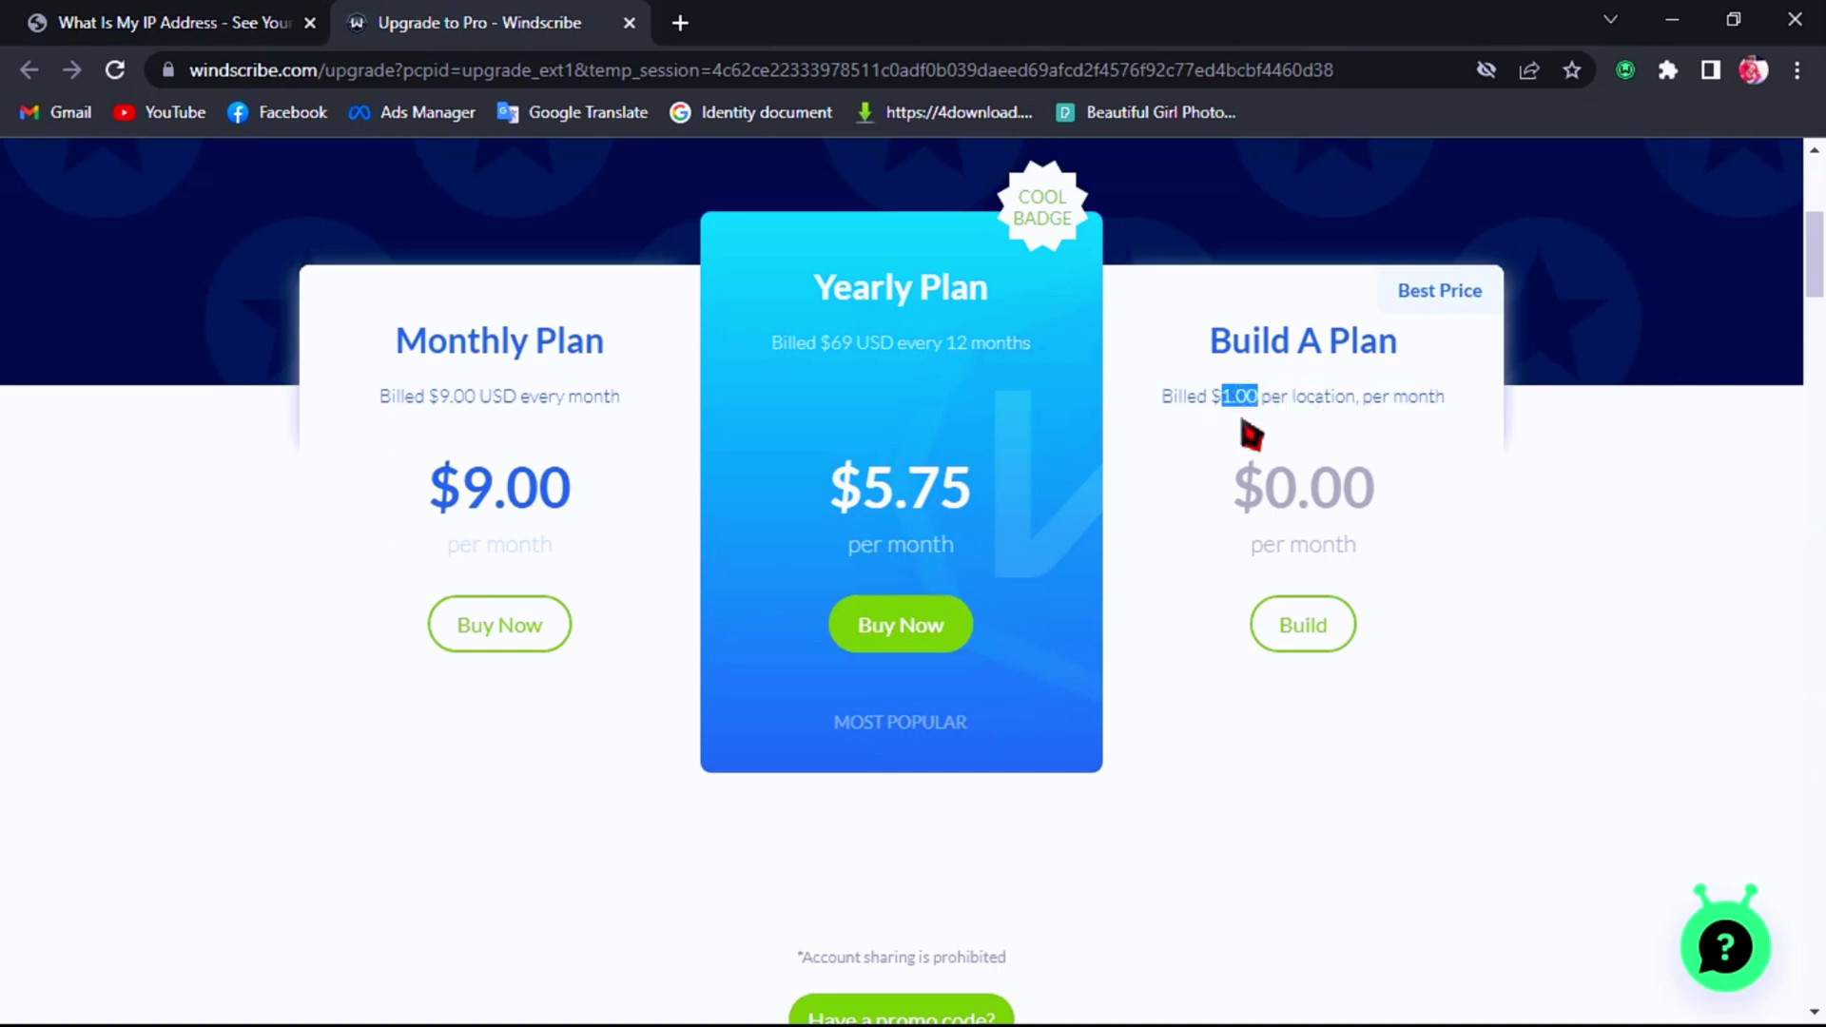
{"action": "left_click_drag", "start_coordinate": [1375, 552], "coordinate": [1252, 538]}
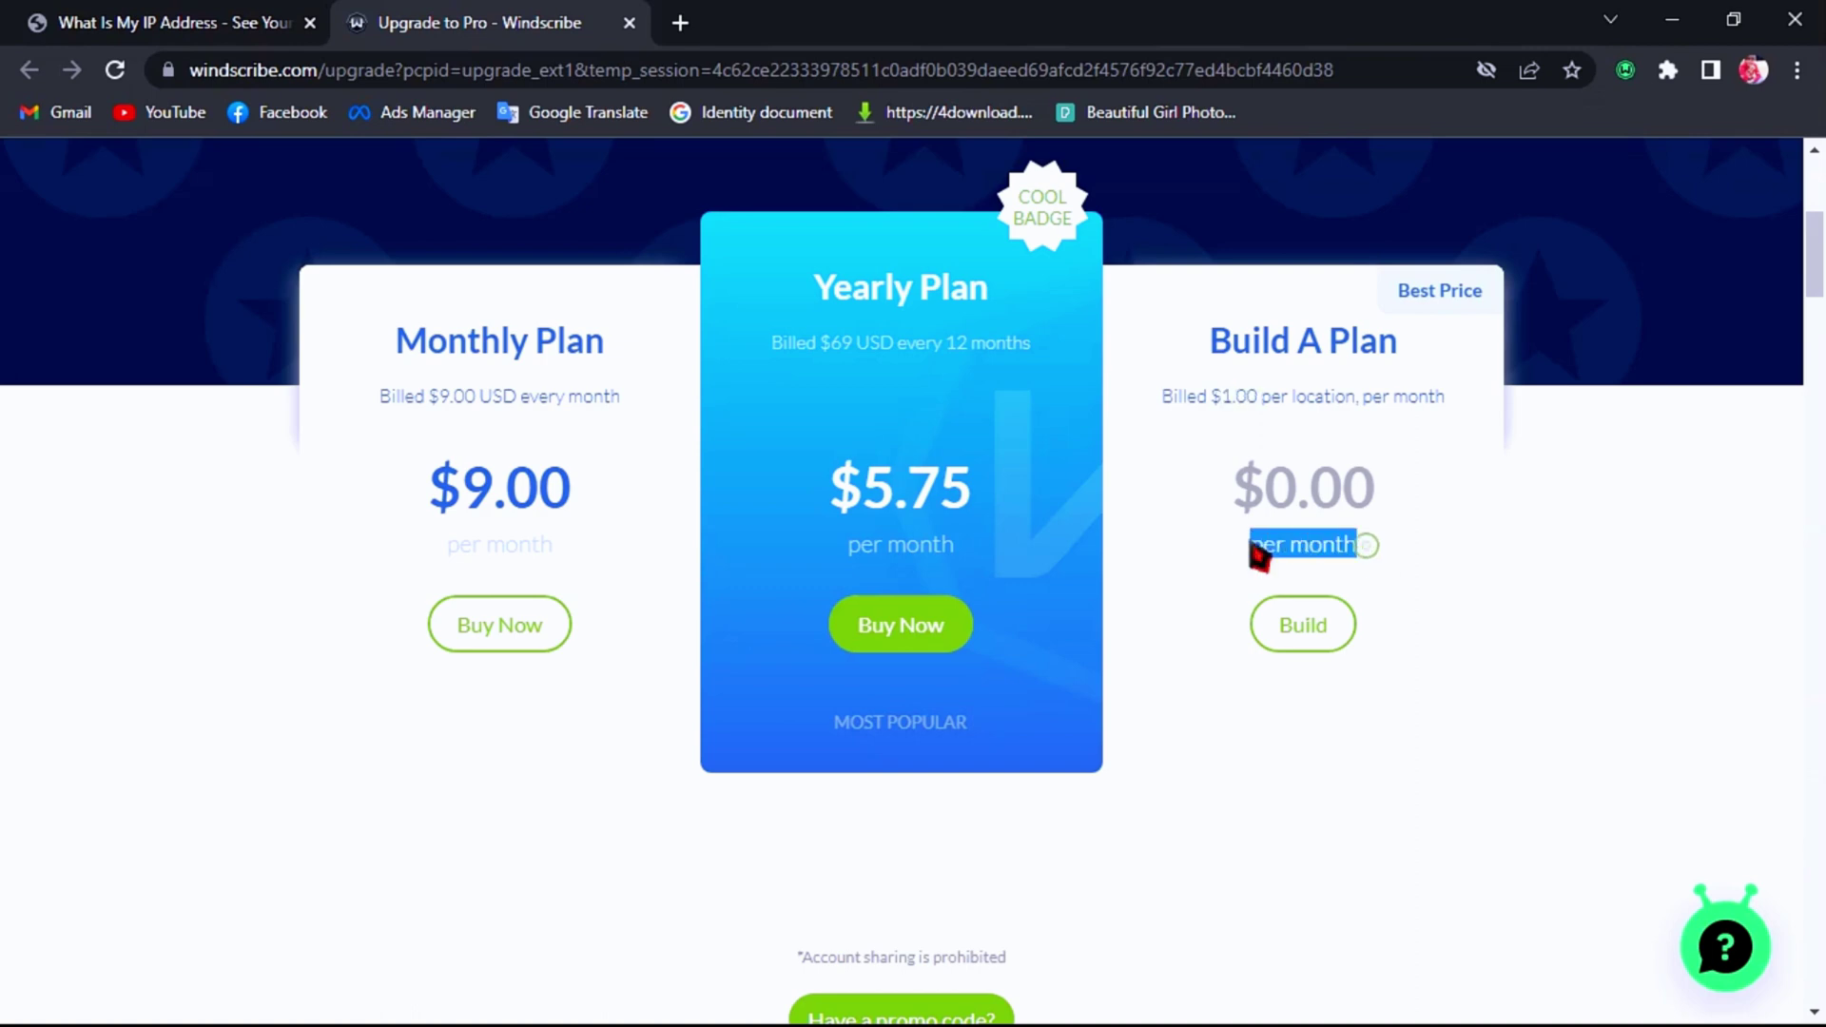
{"action": "left_click", "coordinate": [1312, 540]}
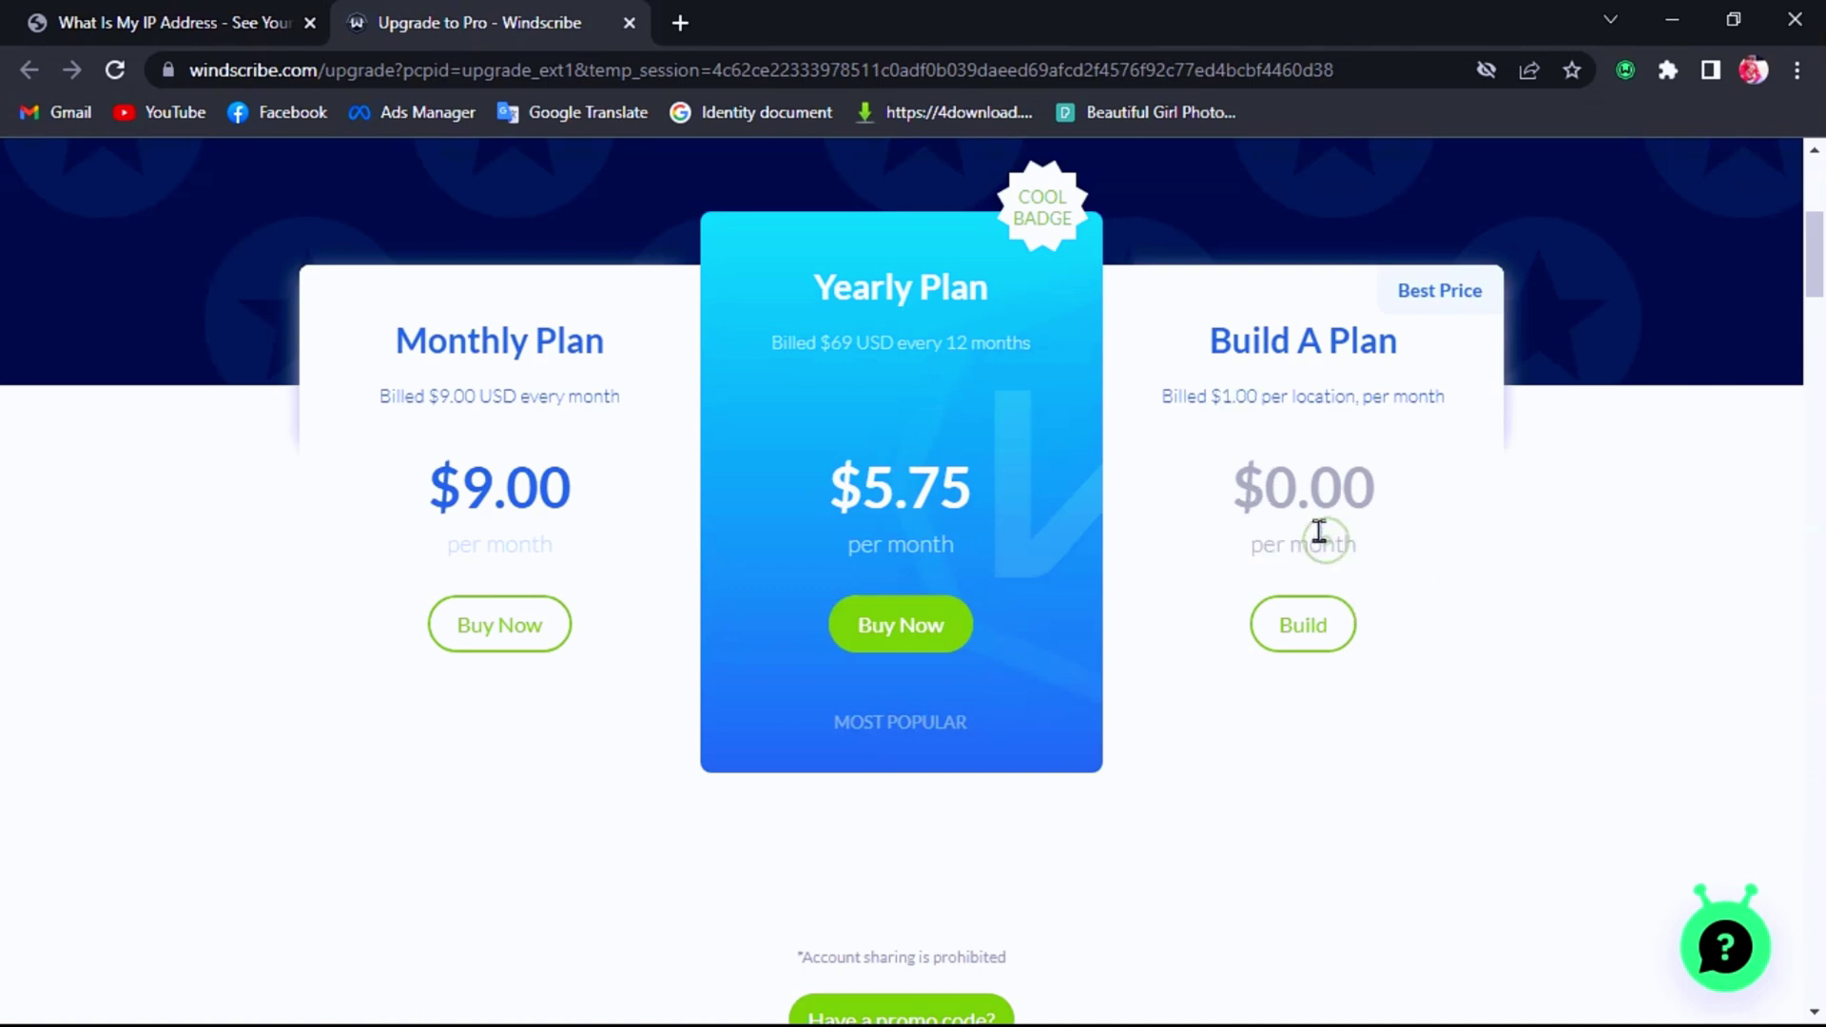
Start a custom Build A Plan and tick Thailand as its location.
{"action": "left_click", "coordinate": [1313, 636]}
{"action": "scroll", "coordinate": [998, 571], "scroll_direction": "down", "scroll_amount": 3}
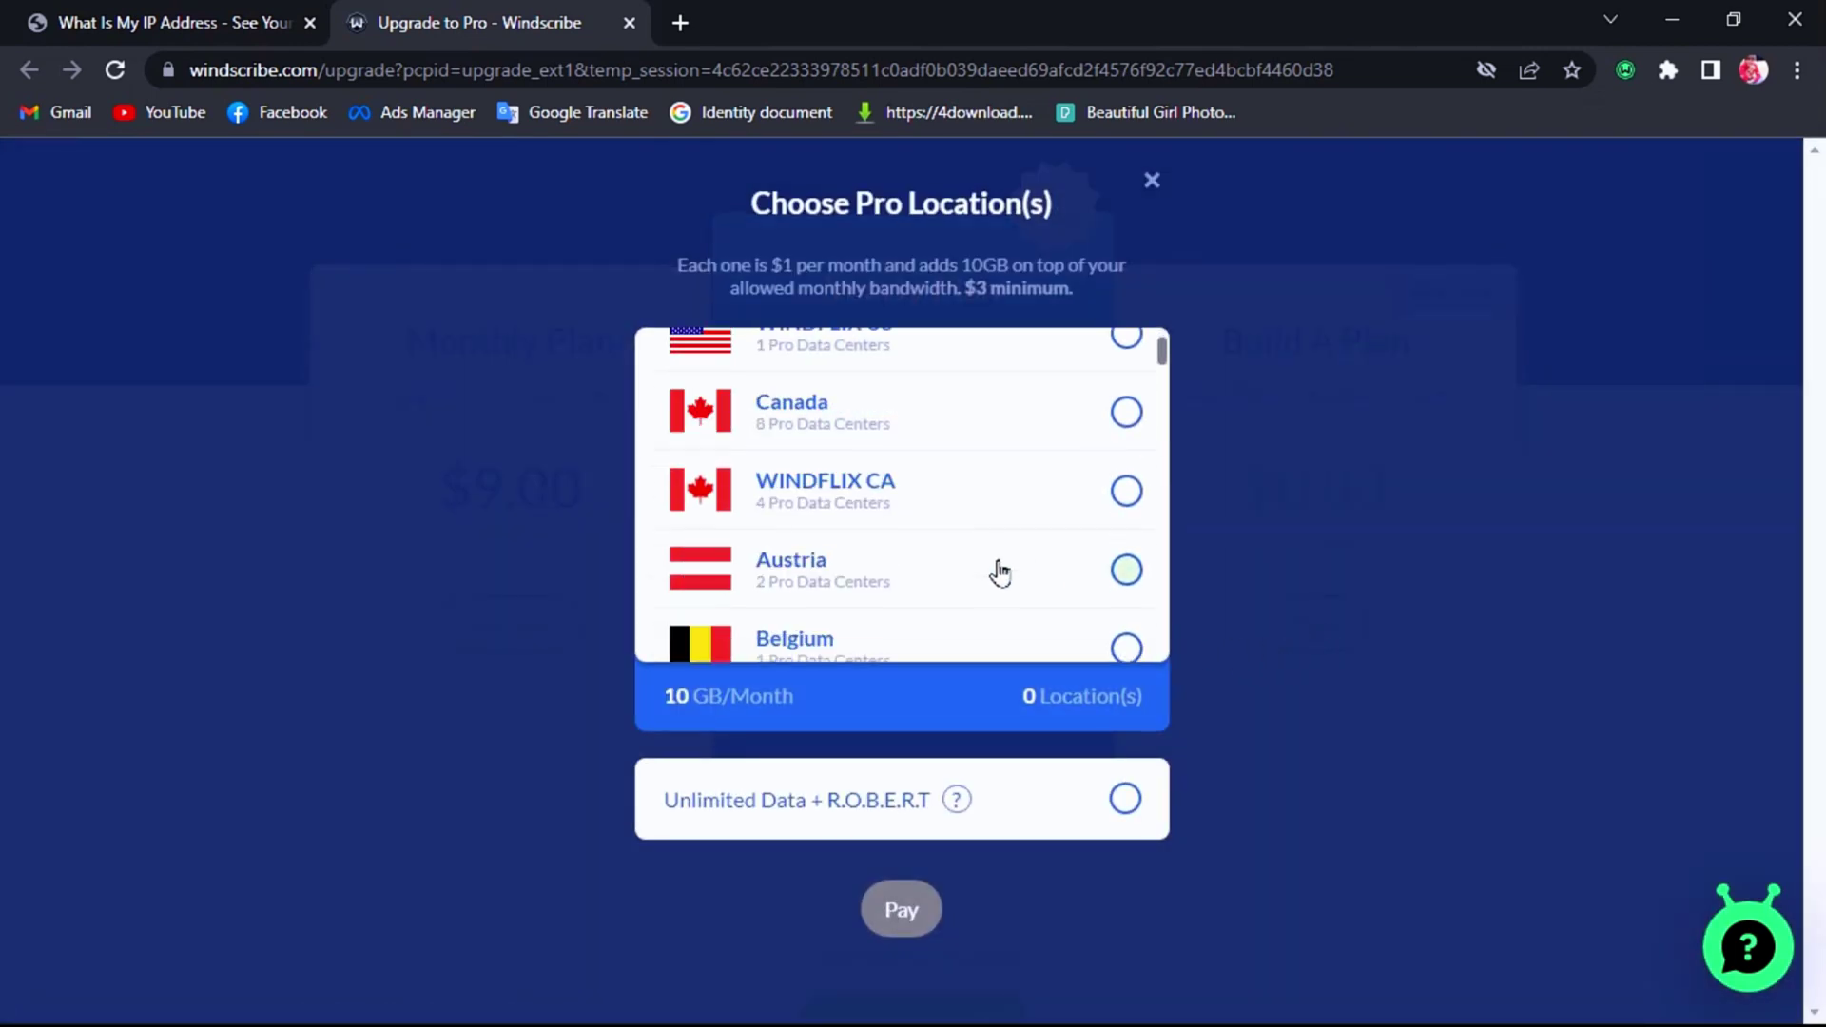
{"action": "scroll", "coordinate": [999, 554], "scroll_direction": "down", "scroll_amount": 12}
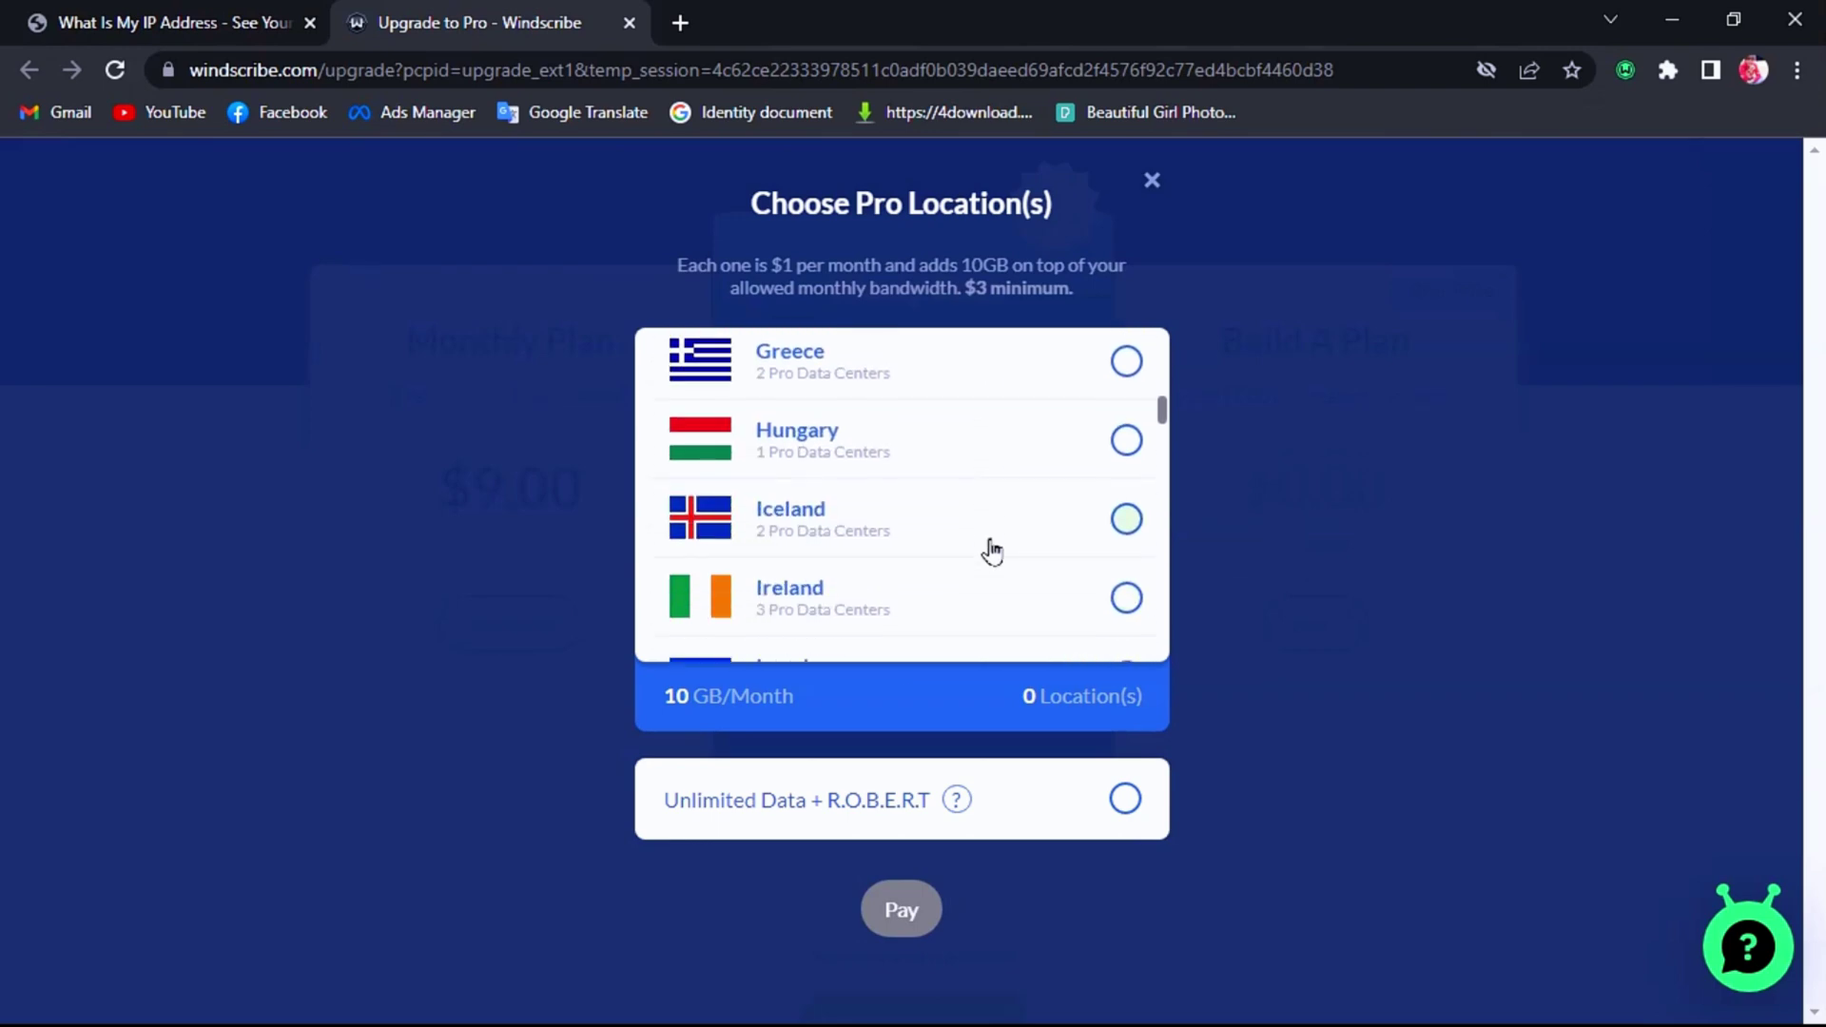
{"action": "scroll", "coordinate": [992, 551], "scroll_direction": "down", "scroll_amount": 20}
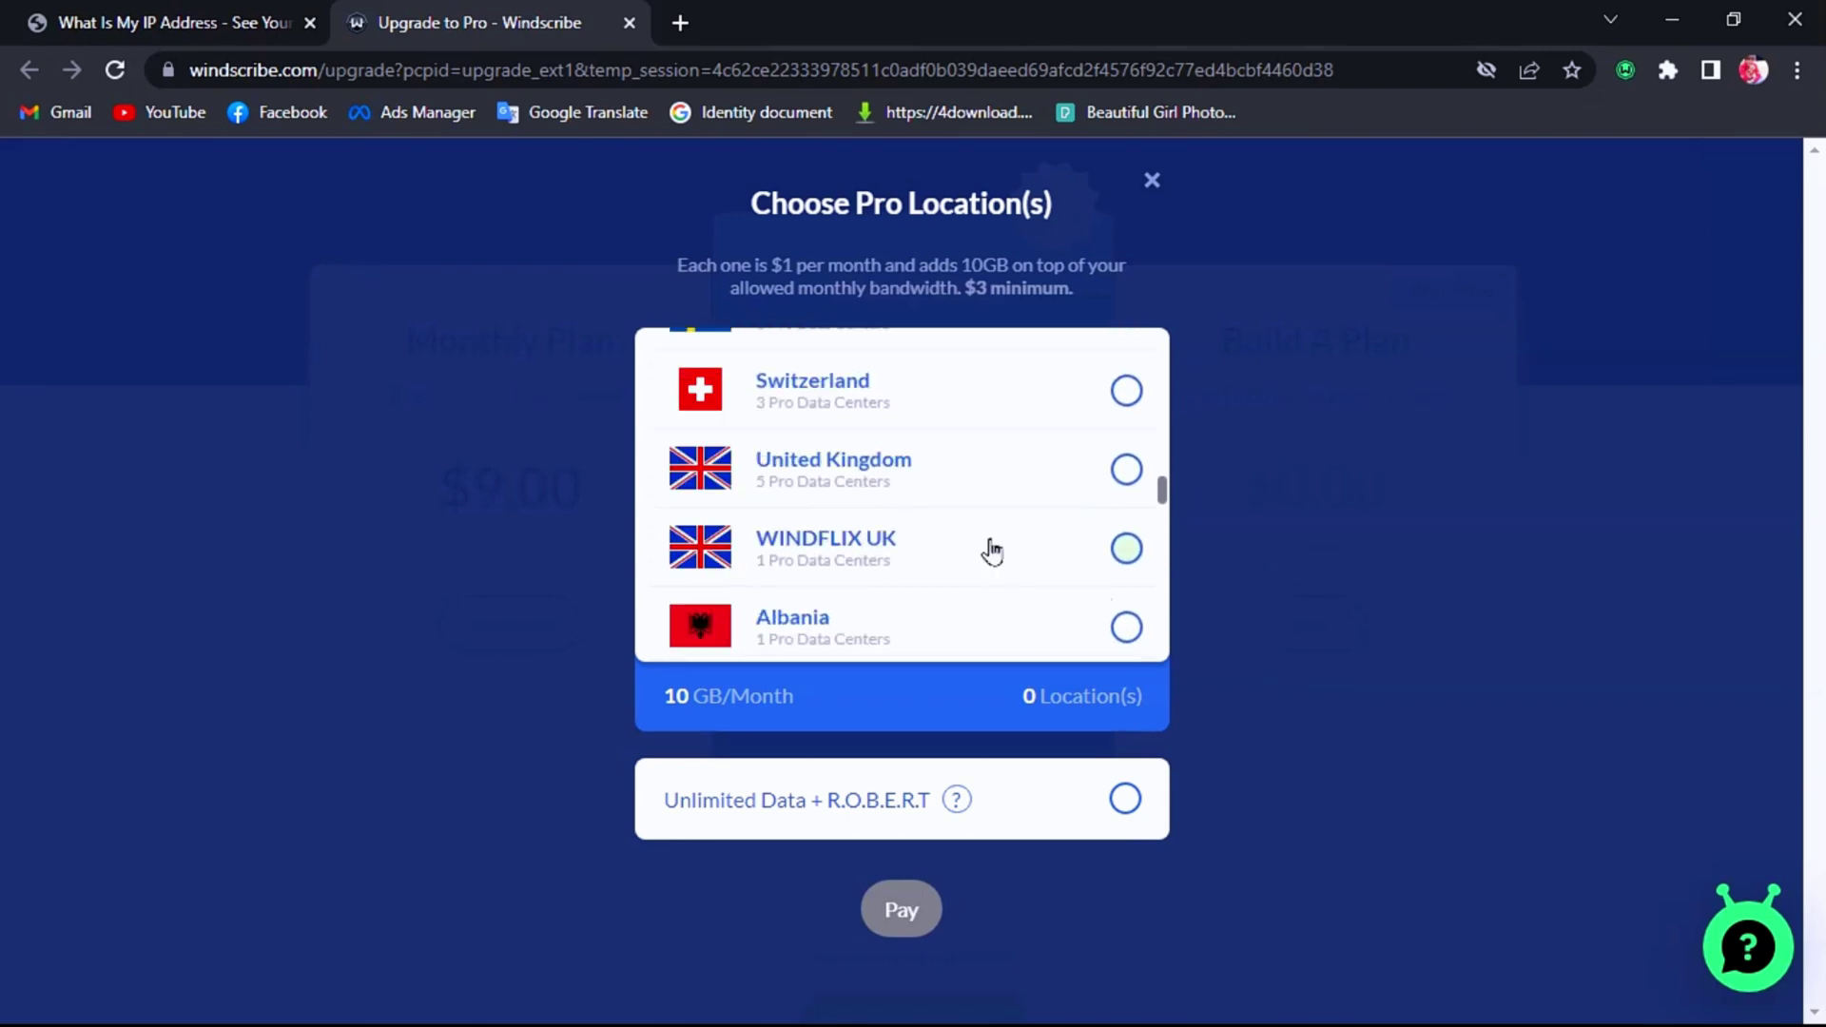
{"action": "scroll", "coordinate": [992, 551], "scroll_direction": "down", "scroll_amount": 20}
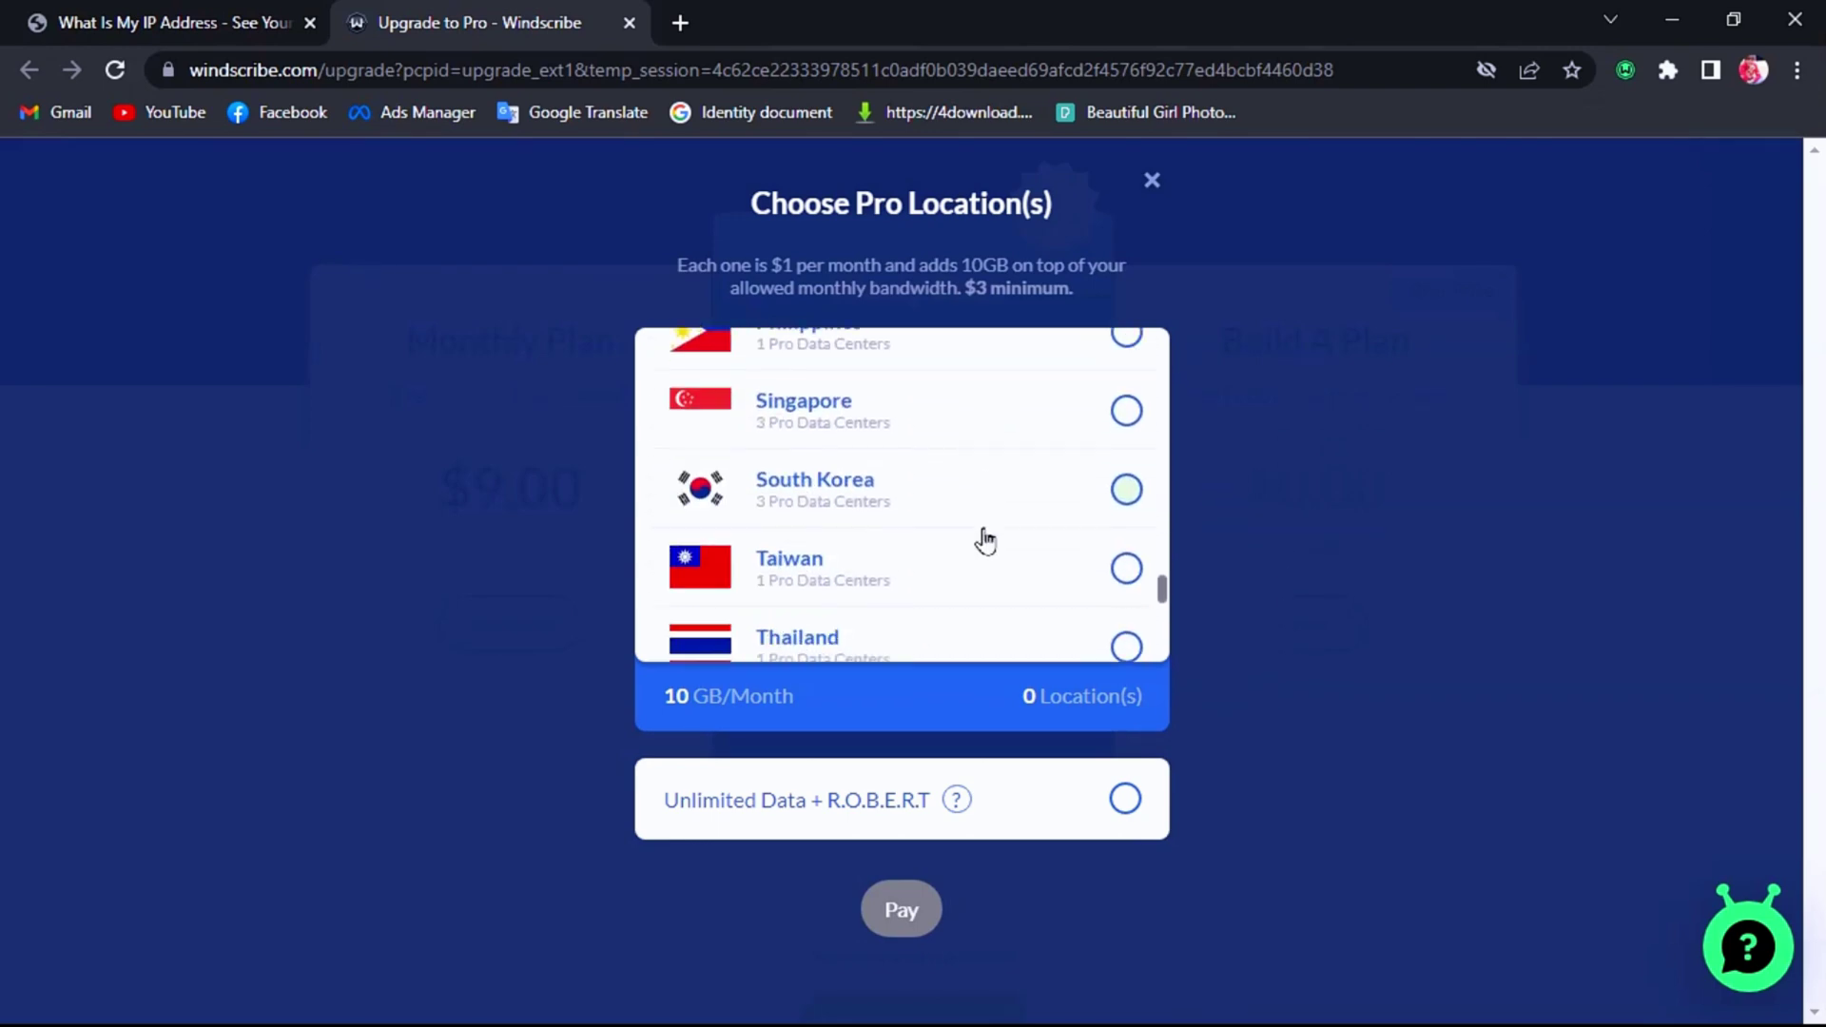
{"action": "scroll", "coordinate": [984, 540], "scroll_direction": "up", "scroll_amount": 2}
{"action": "left_click", "coordinate": [1128, 437]}
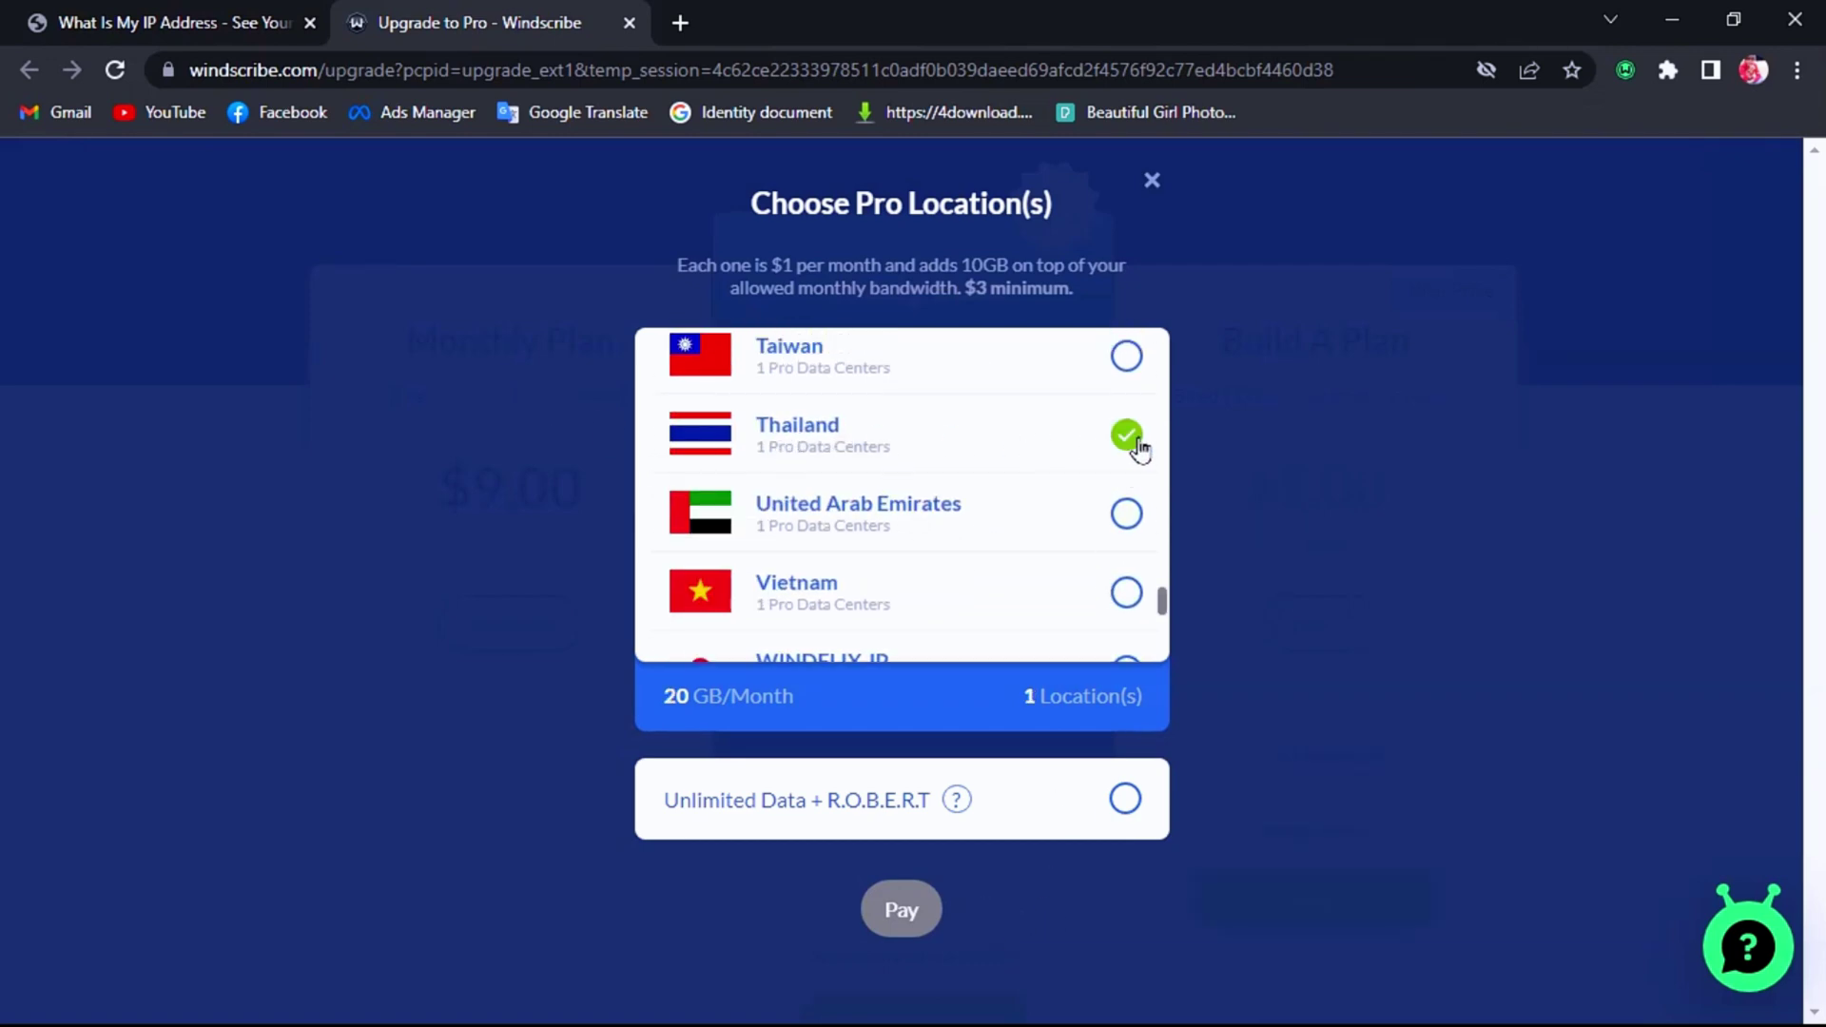
{"action": "left_click", "coordinate": [1132, 445]}
{"action": "left_click", "coordinate": [1128, 447]}
Highlight the $1 per month and extra 10GB per location notes, then dismiss the picker.
{"action": "left_click_drag", "start_coordinate": [675, 265], "coordinate": [841, 271]}
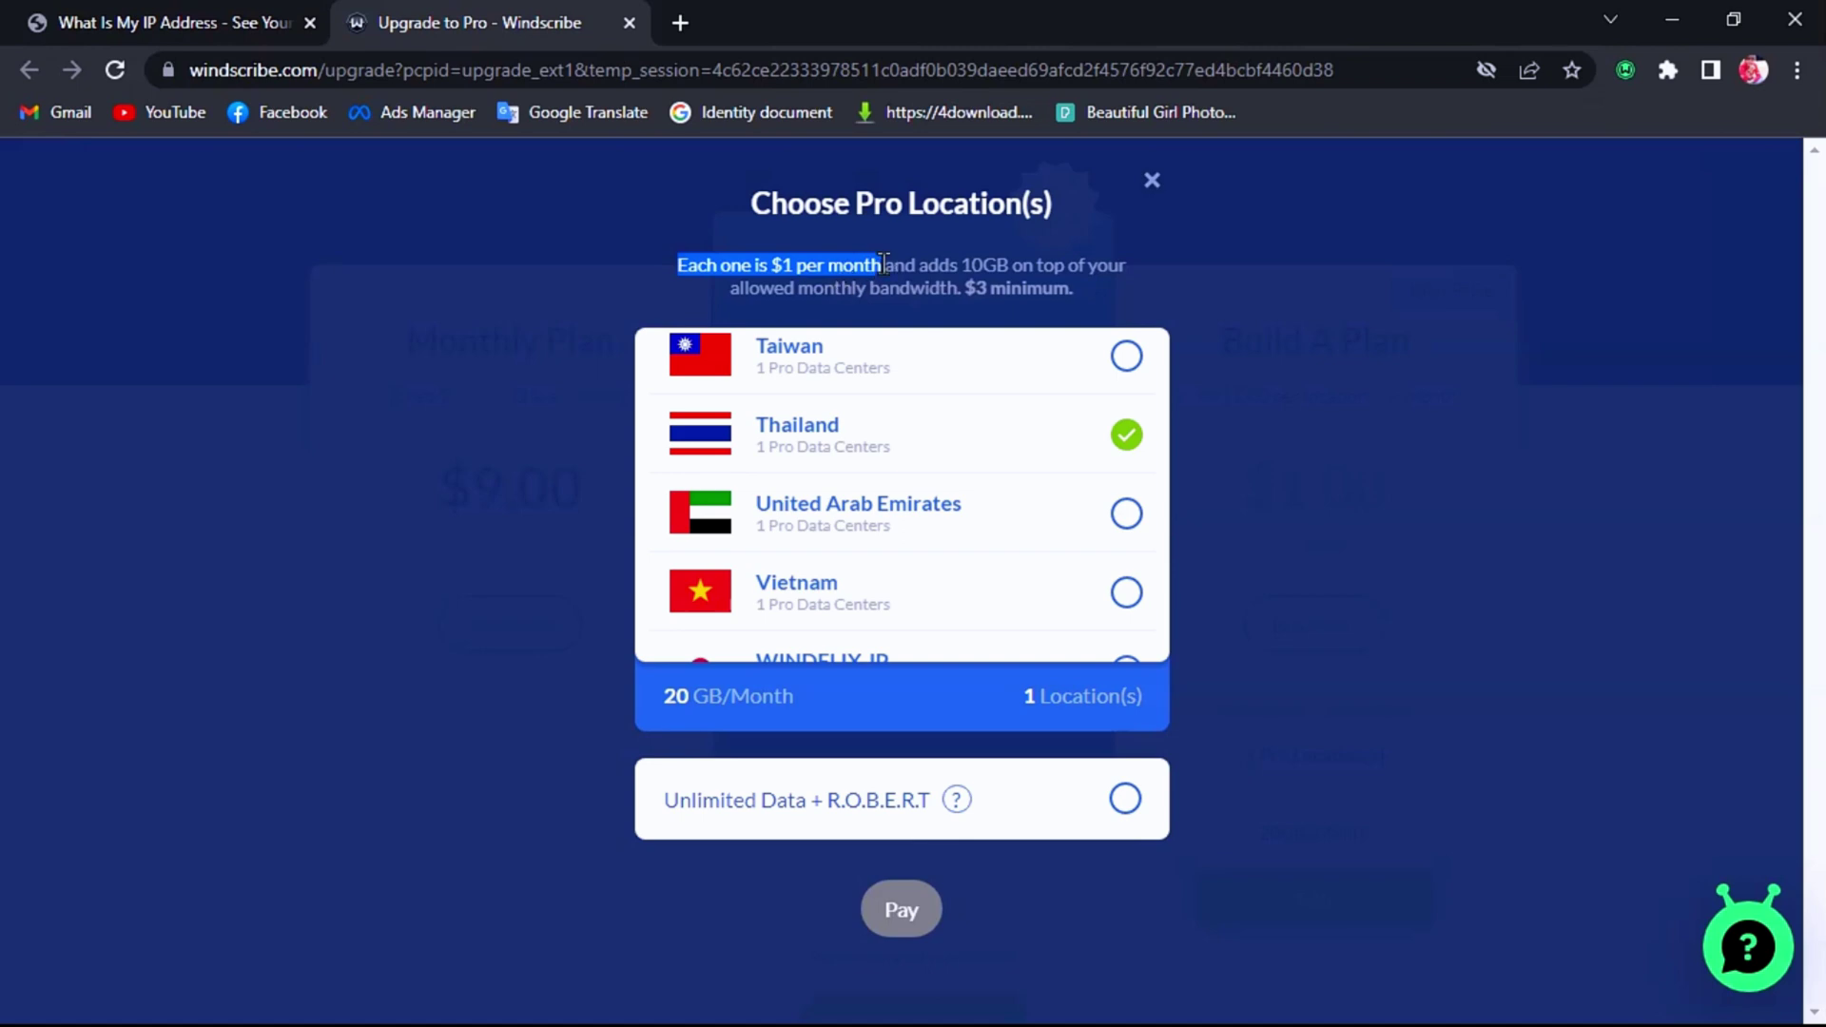
{"action": "left_click_drag", "start_coordinate": [887, 266], "coordinate": [1101, 267]}
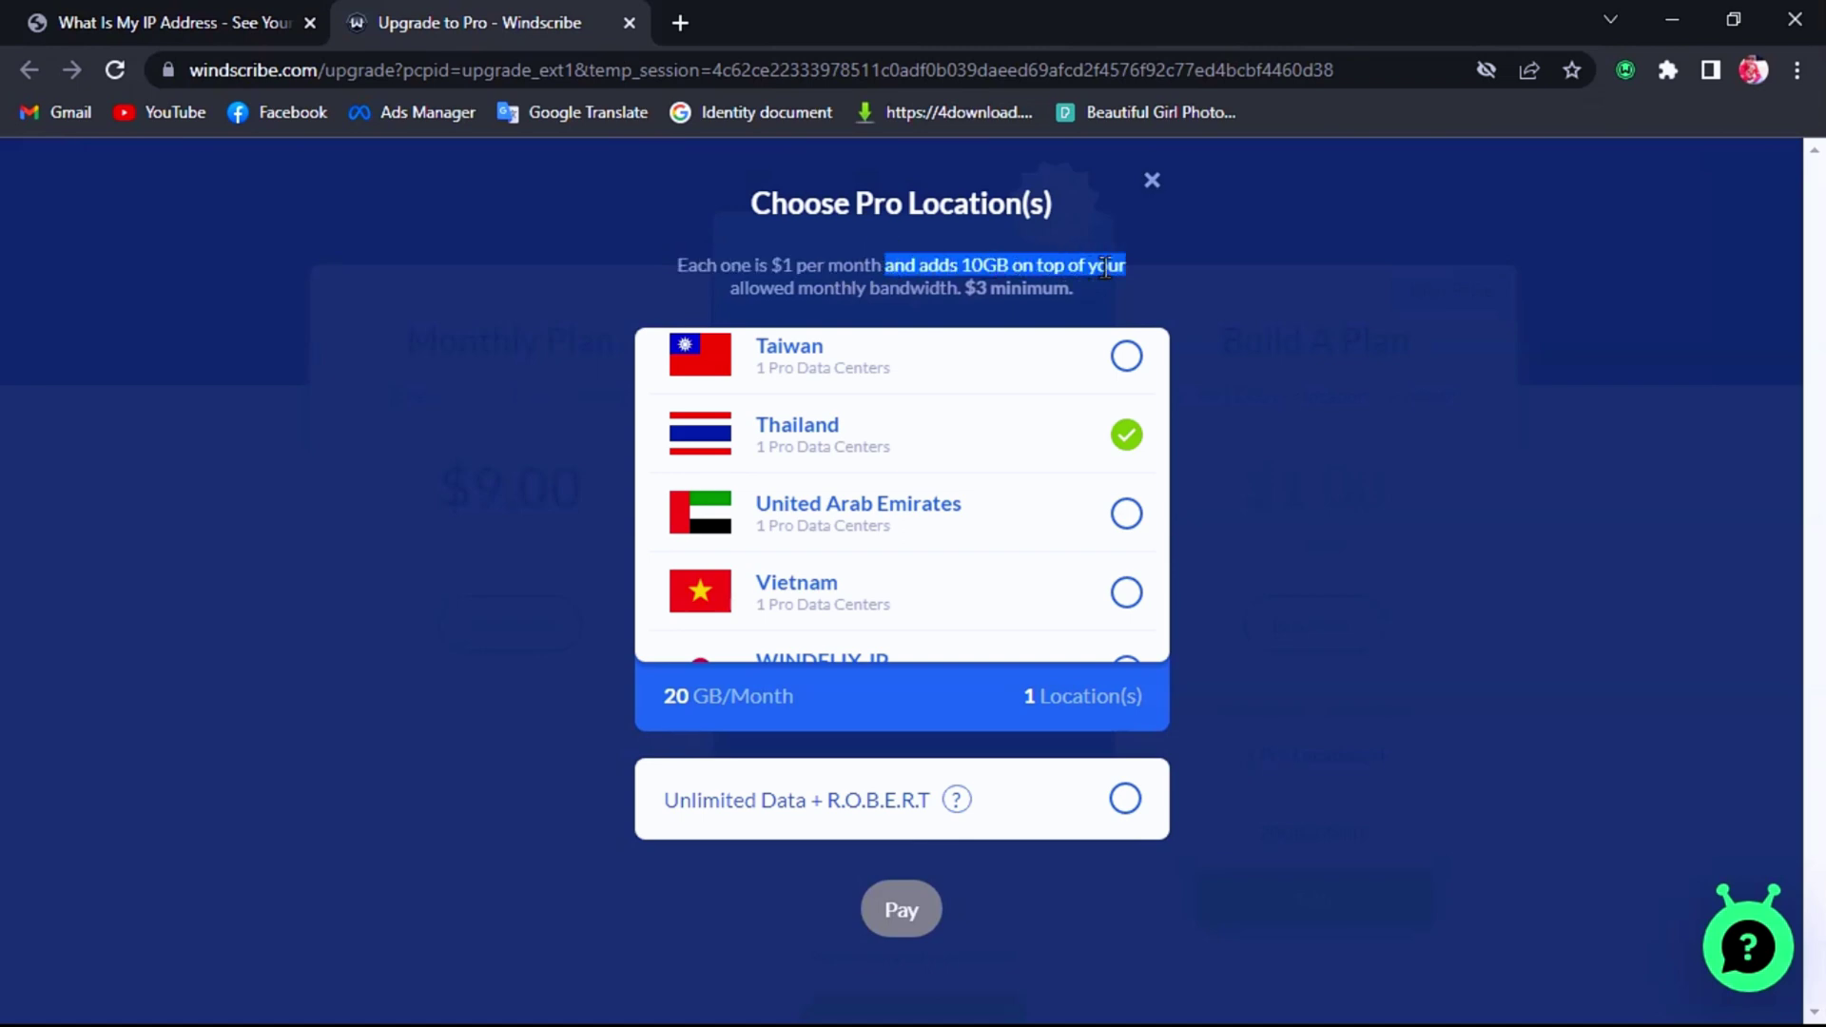
{"action": "left_click", "coordinate": [1214, 277]}
Close the Windscribe upgrade page tab.
{"action": "scroll", "coordinate": [961, 575], "scroll_direction": "up", "scroll_amount": 1}
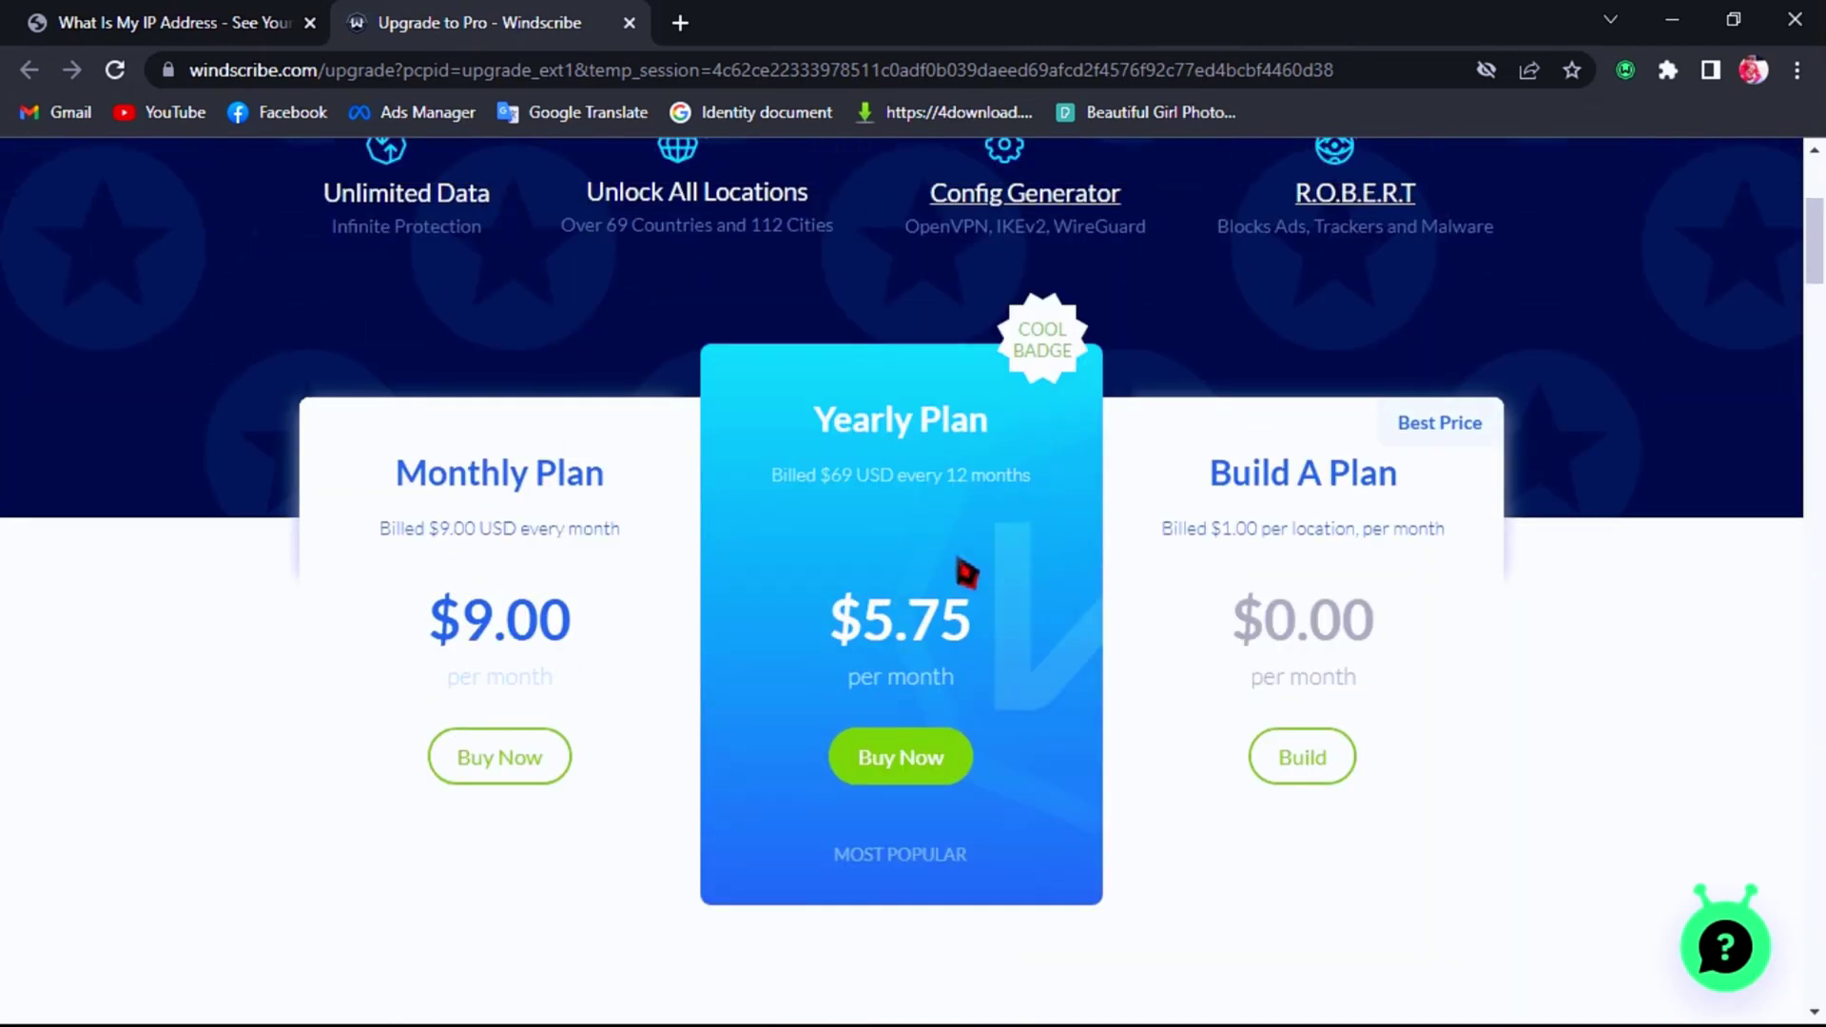
{"action": "scroll", "coordinate": [838, 639], "scroll_direction": "up", "scroll_amount": 4}
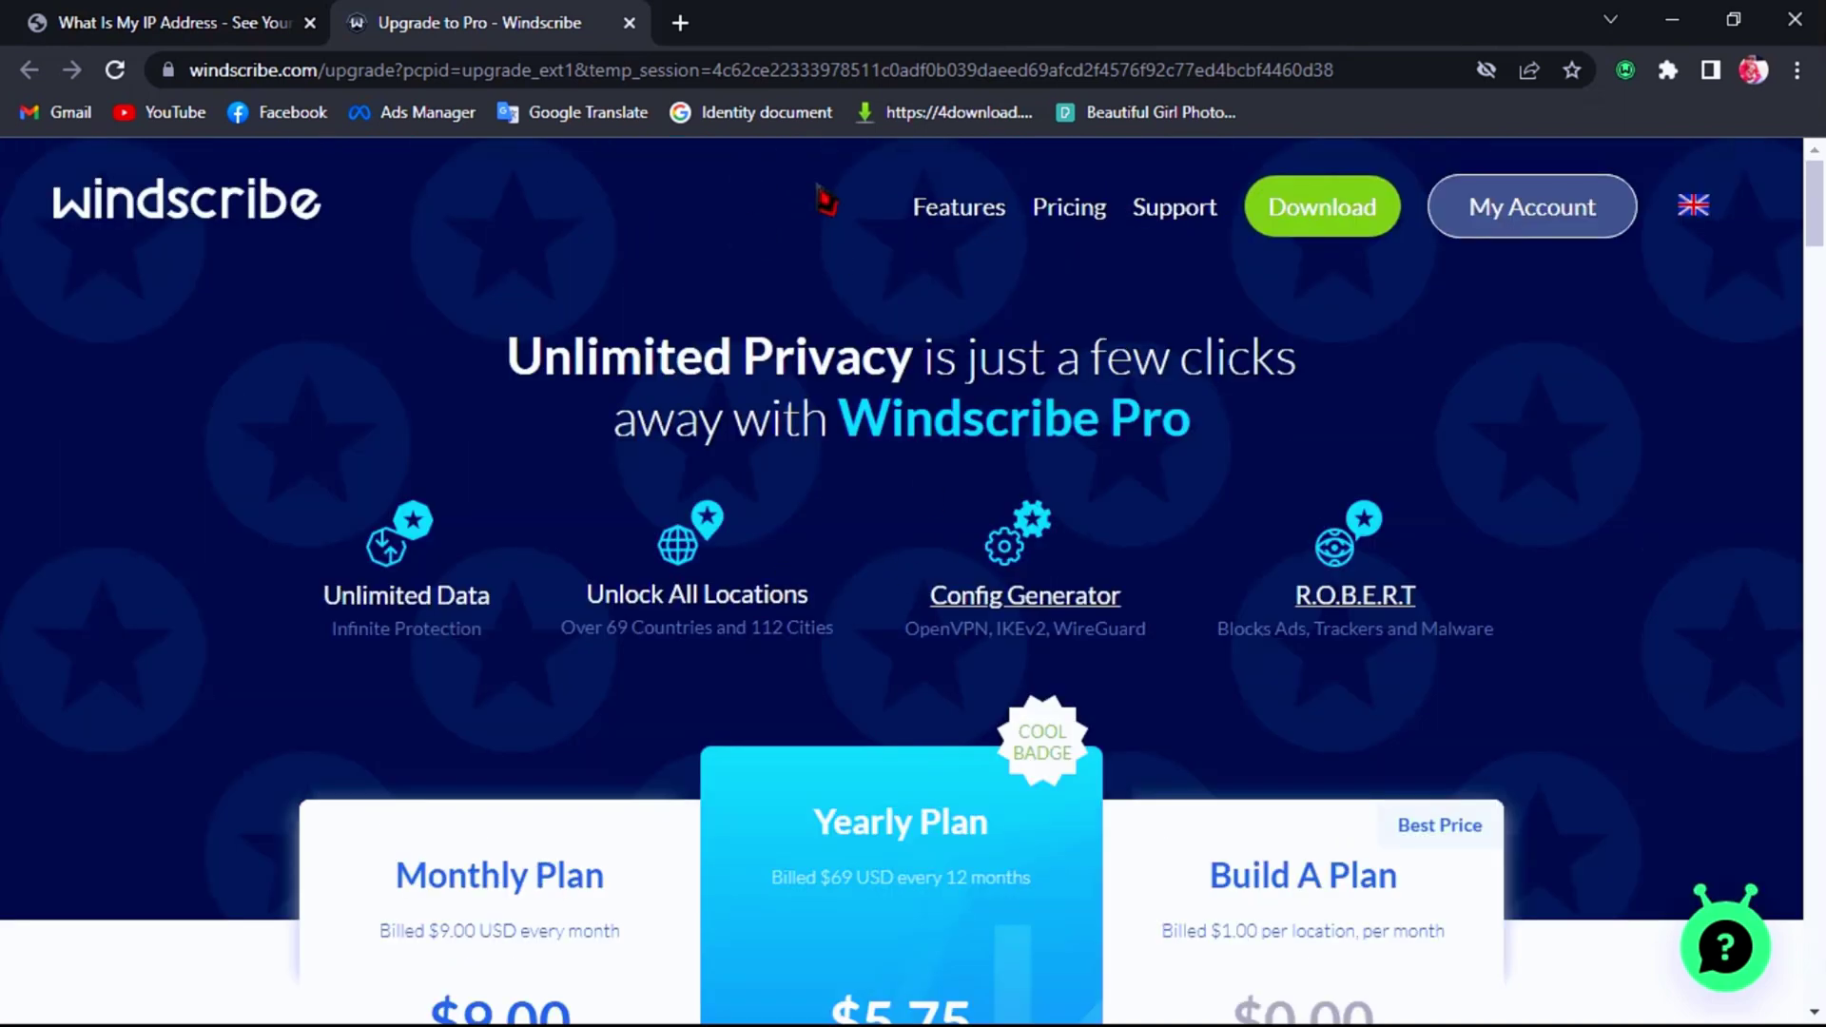
{"action": "left_click", "coordinate": [631, 22]}
Open the YouTube bookmark in a new tab and switch to it.
{"action": "right_click", "coordinate": [171, 112]}
{"action": "left_click", "coordinate": [228, 131]}
{"action": "left_click", "coordinate": [409, 22]}
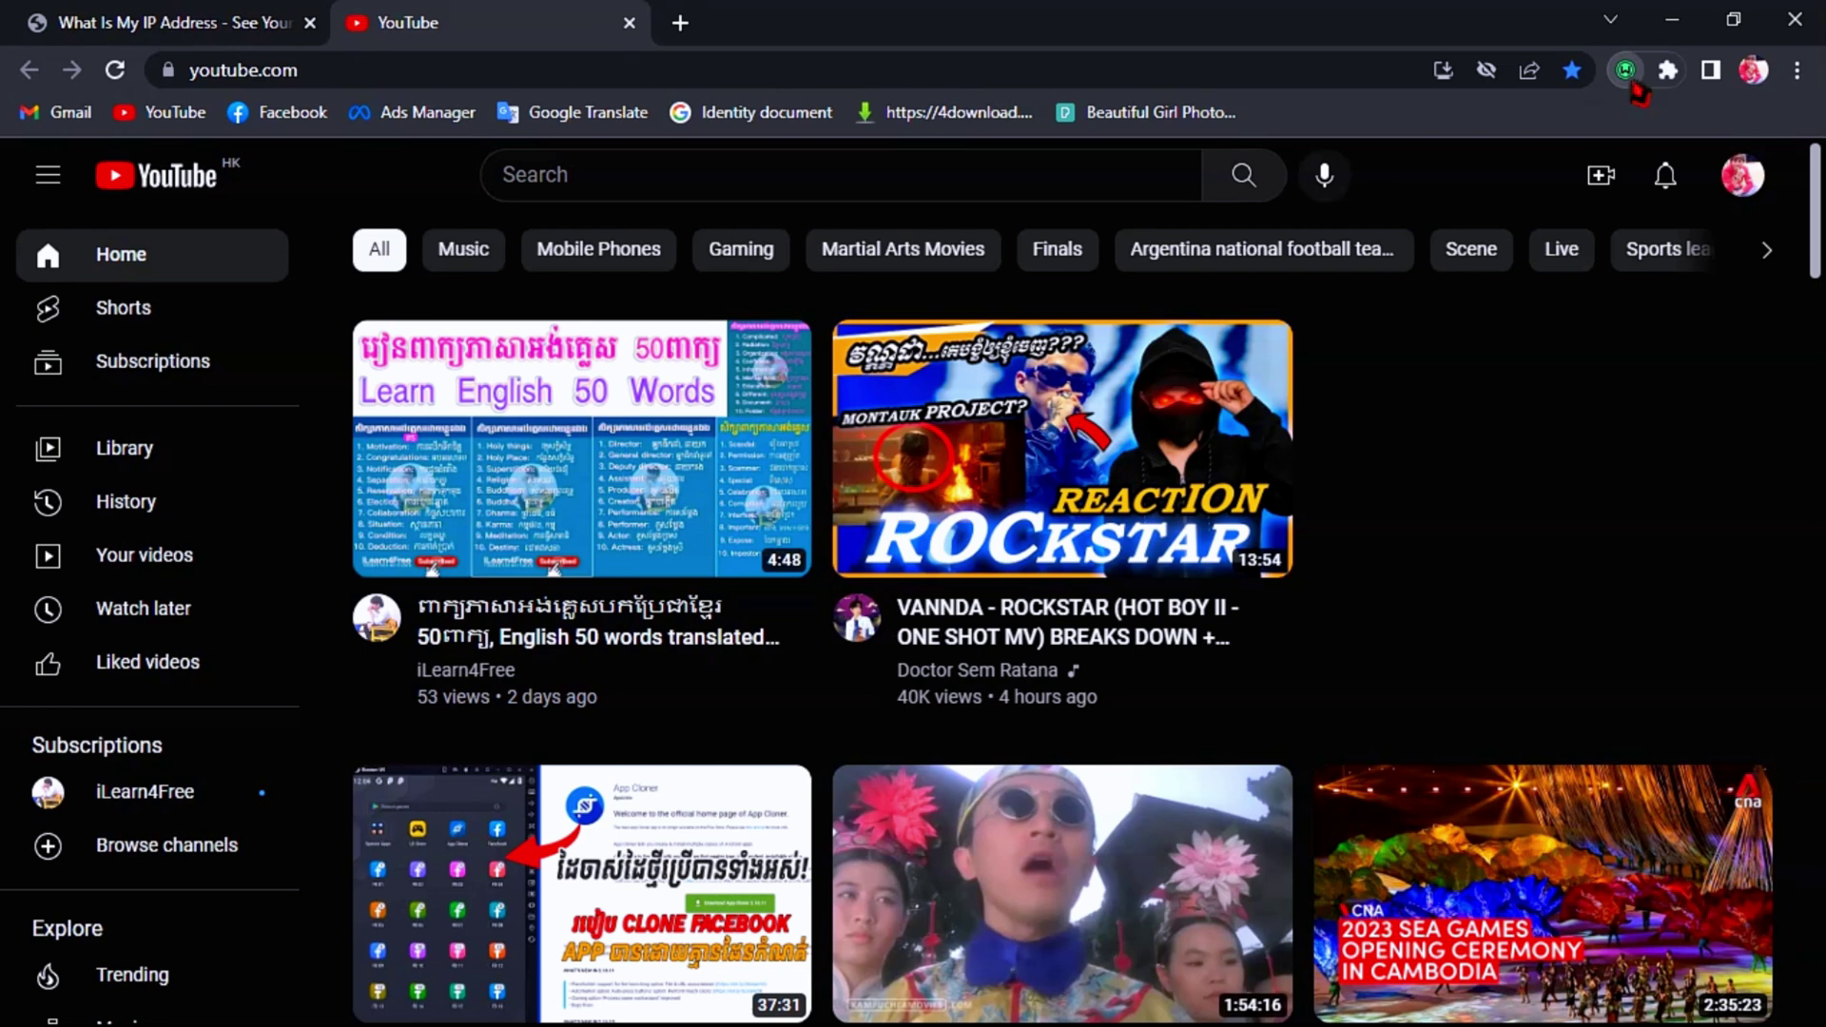
Disconnect Windscribe from Hong Kong and reload YouTube without the VPN.
{"action": "left_click", "coordinate": [1628, 78]}
{"action": "left_click", "coordinate": [1595, 226]}
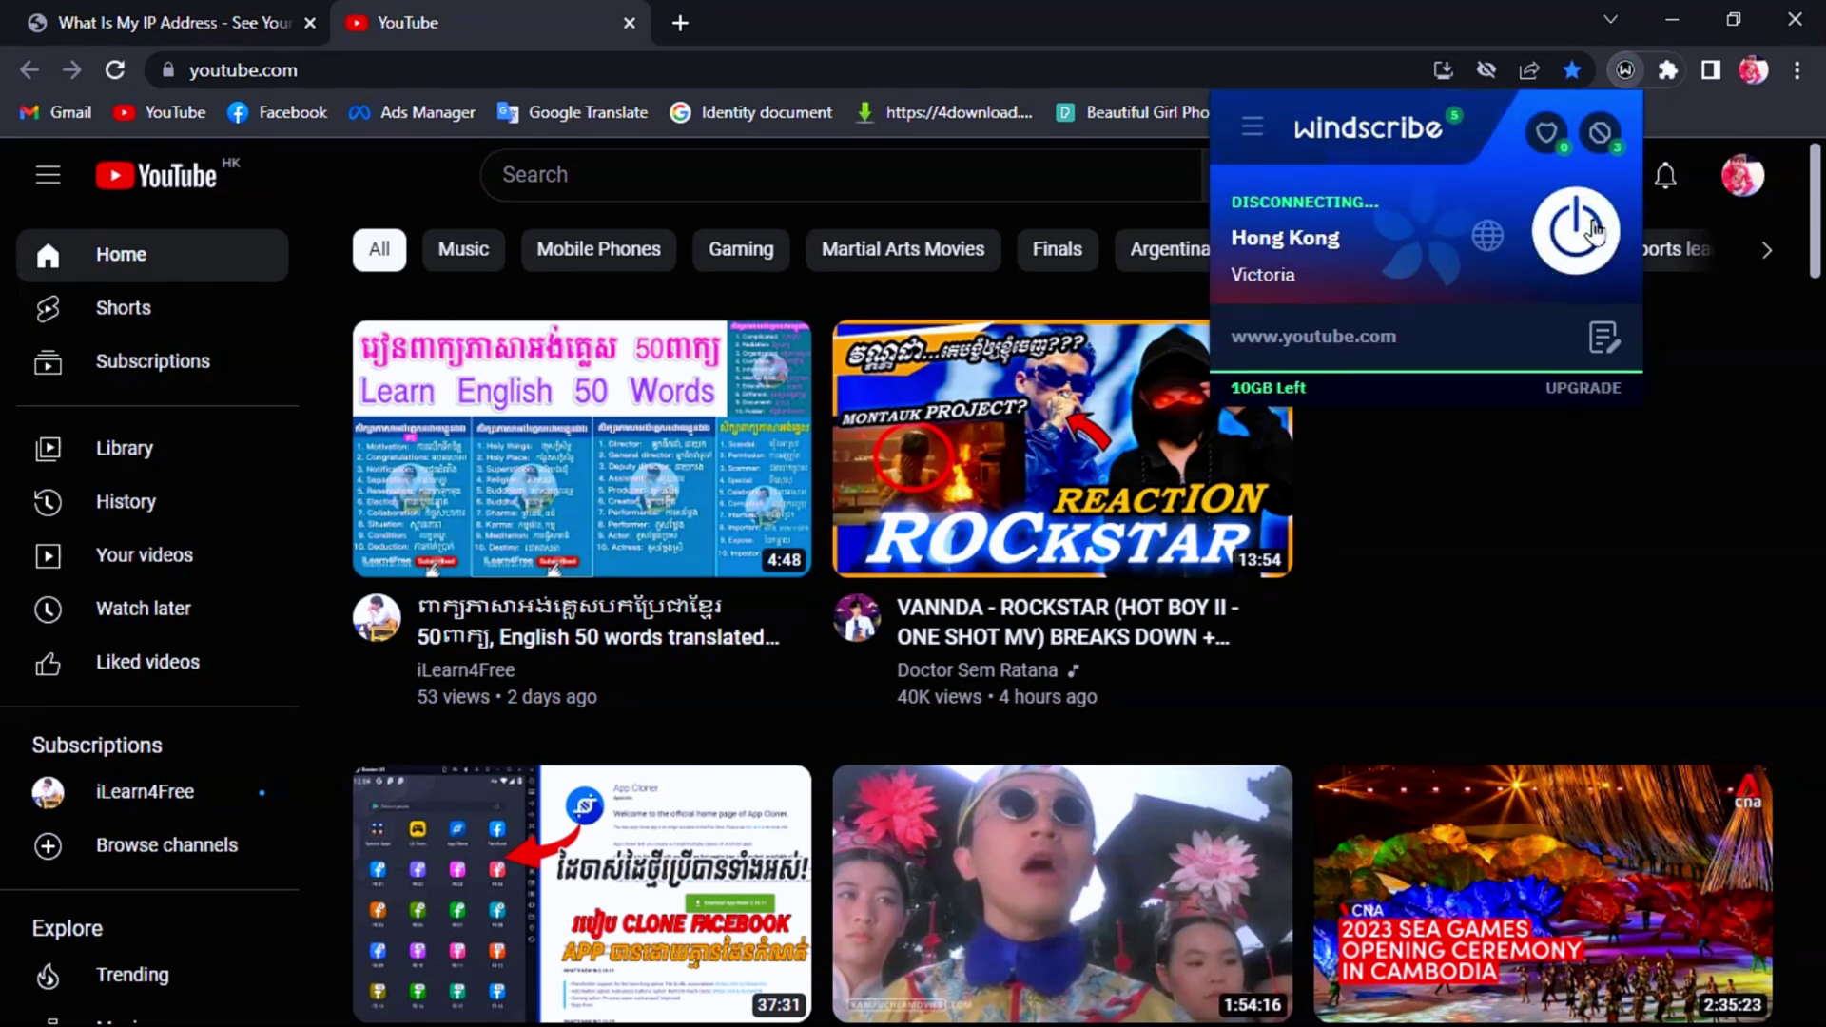
{"action": "left_click", "coordinate": [1626, 70]}
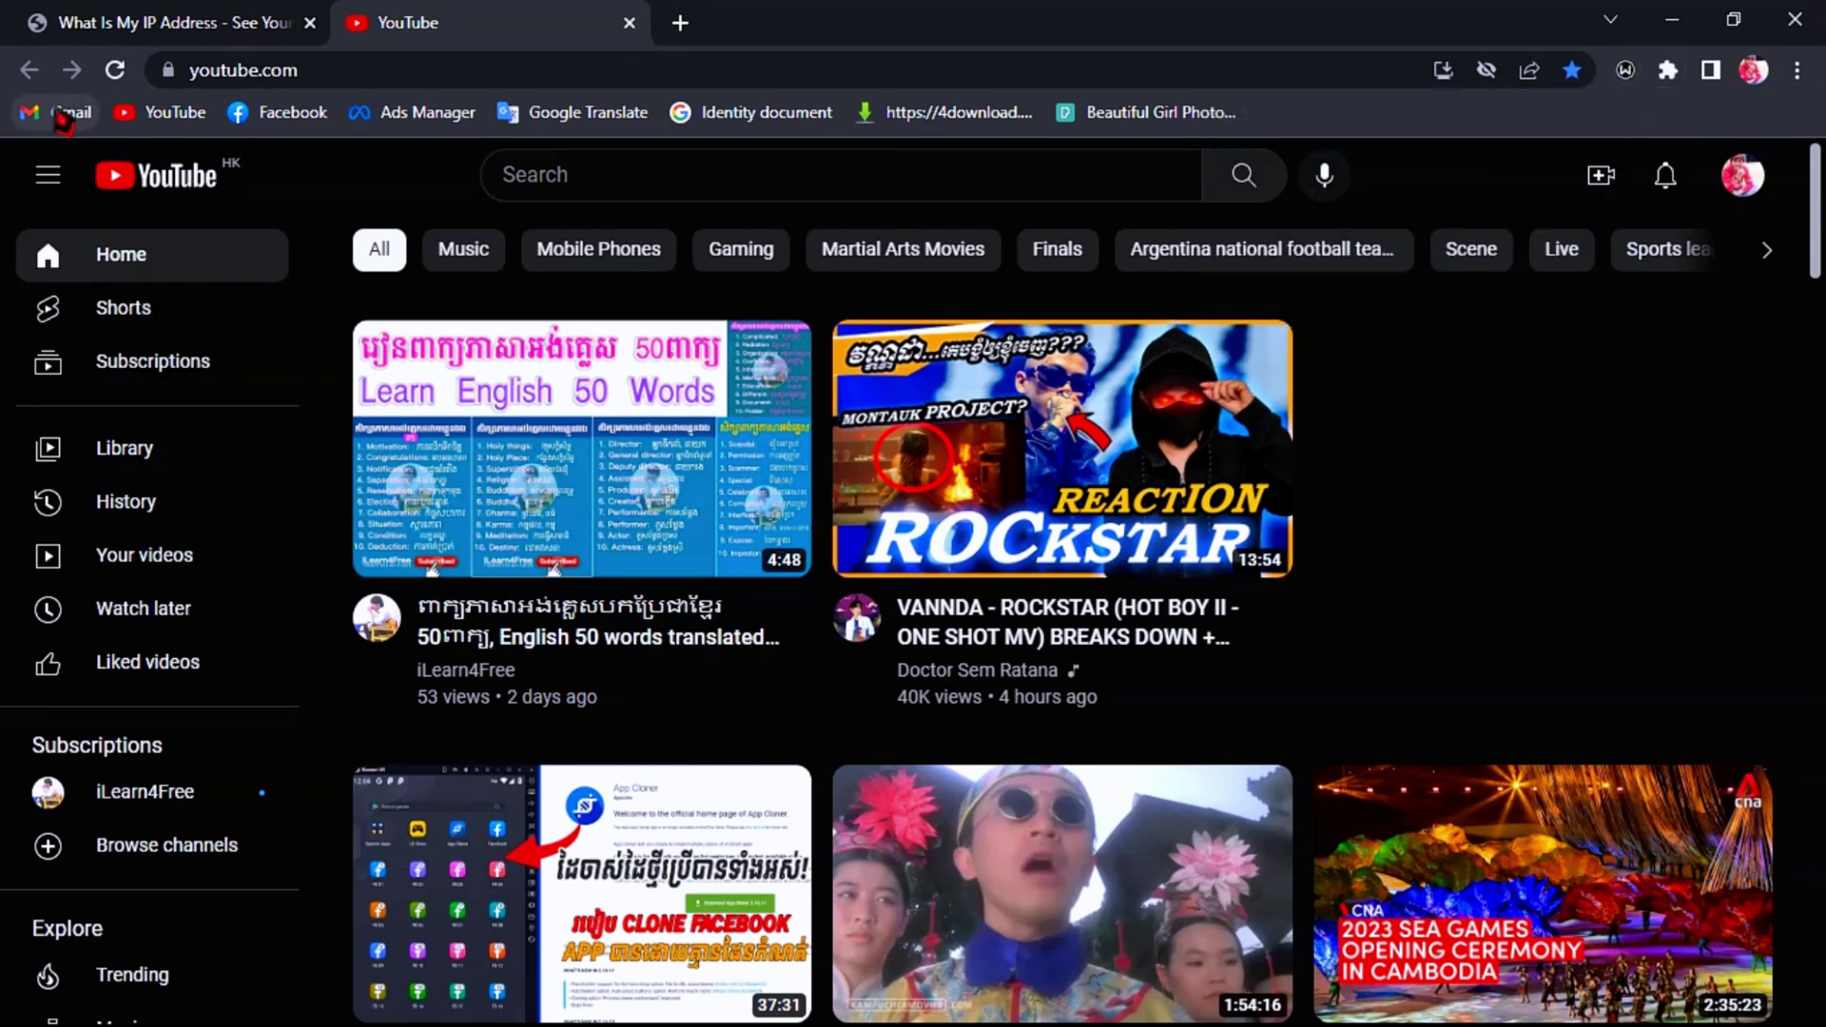
{"action": "left_click", "coordinate": [114, 70]}
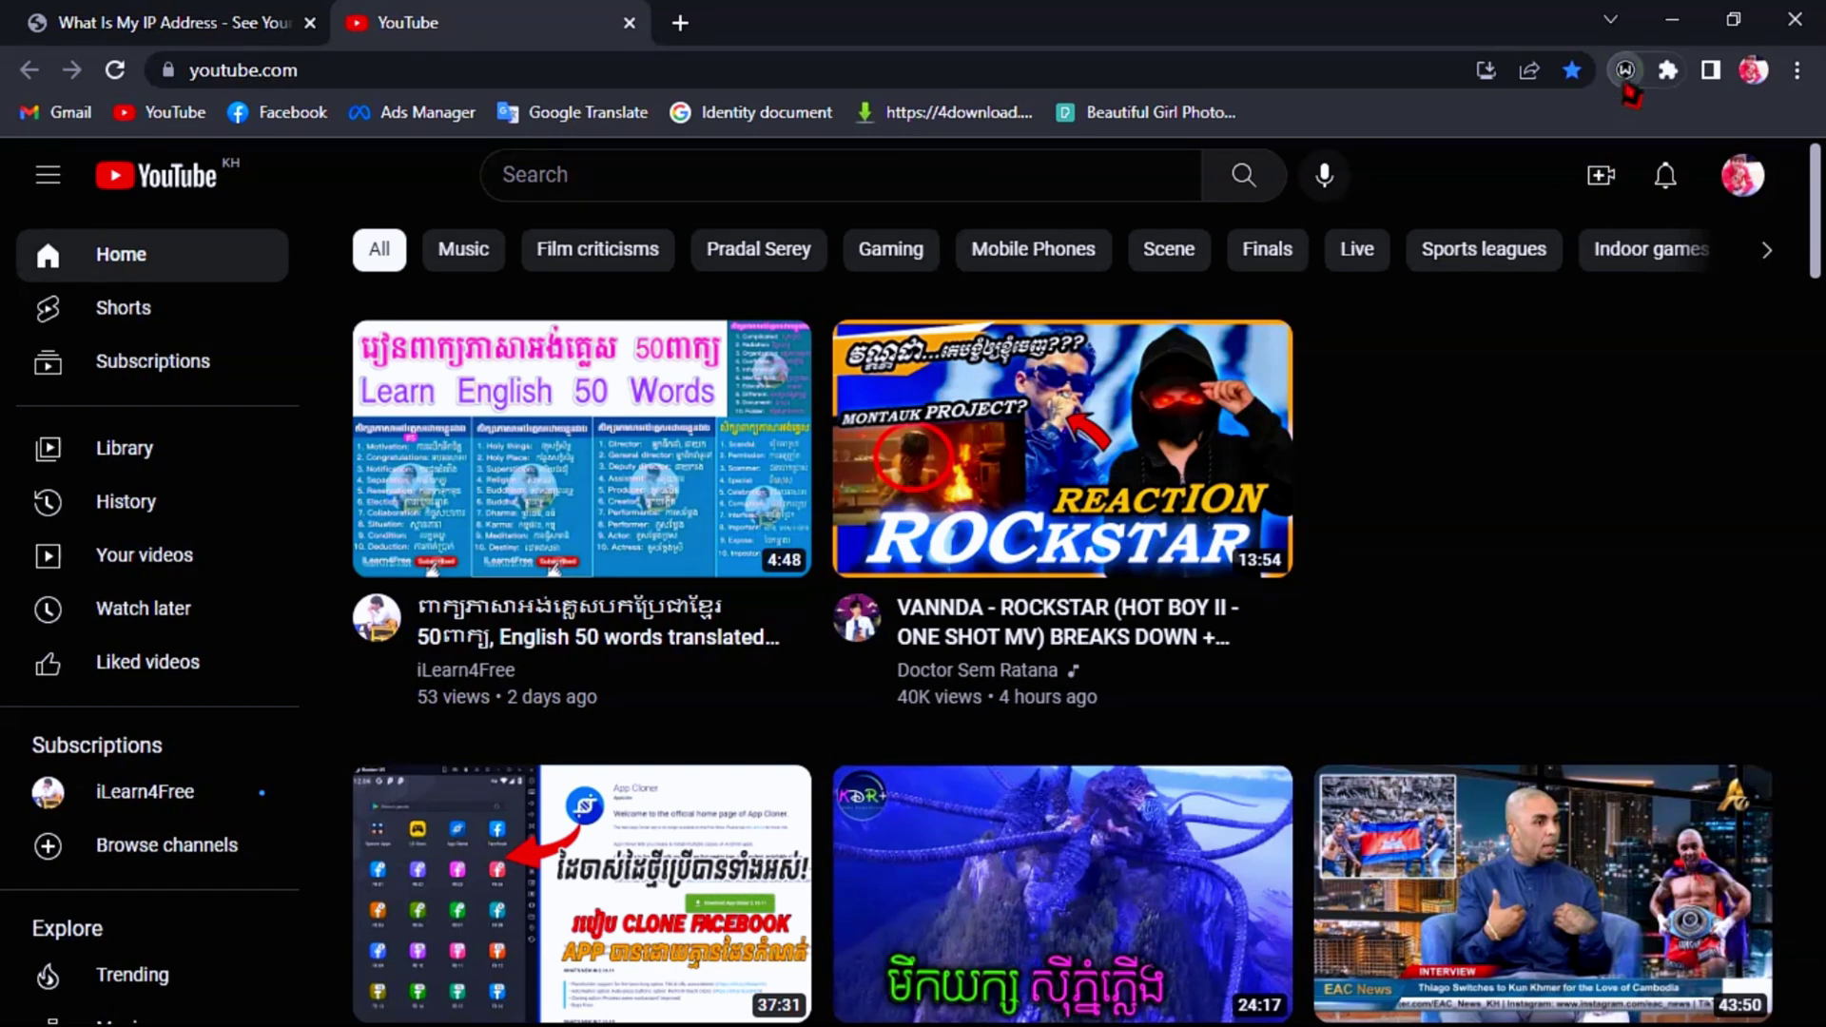
Reconnect Windscribe to Hong Kong and reload YouTube to show the HK region.
{"action": "left_click", "coordinate": [1627, 71]}
{"action": "left_click", "coordinate": [1570, 250]}
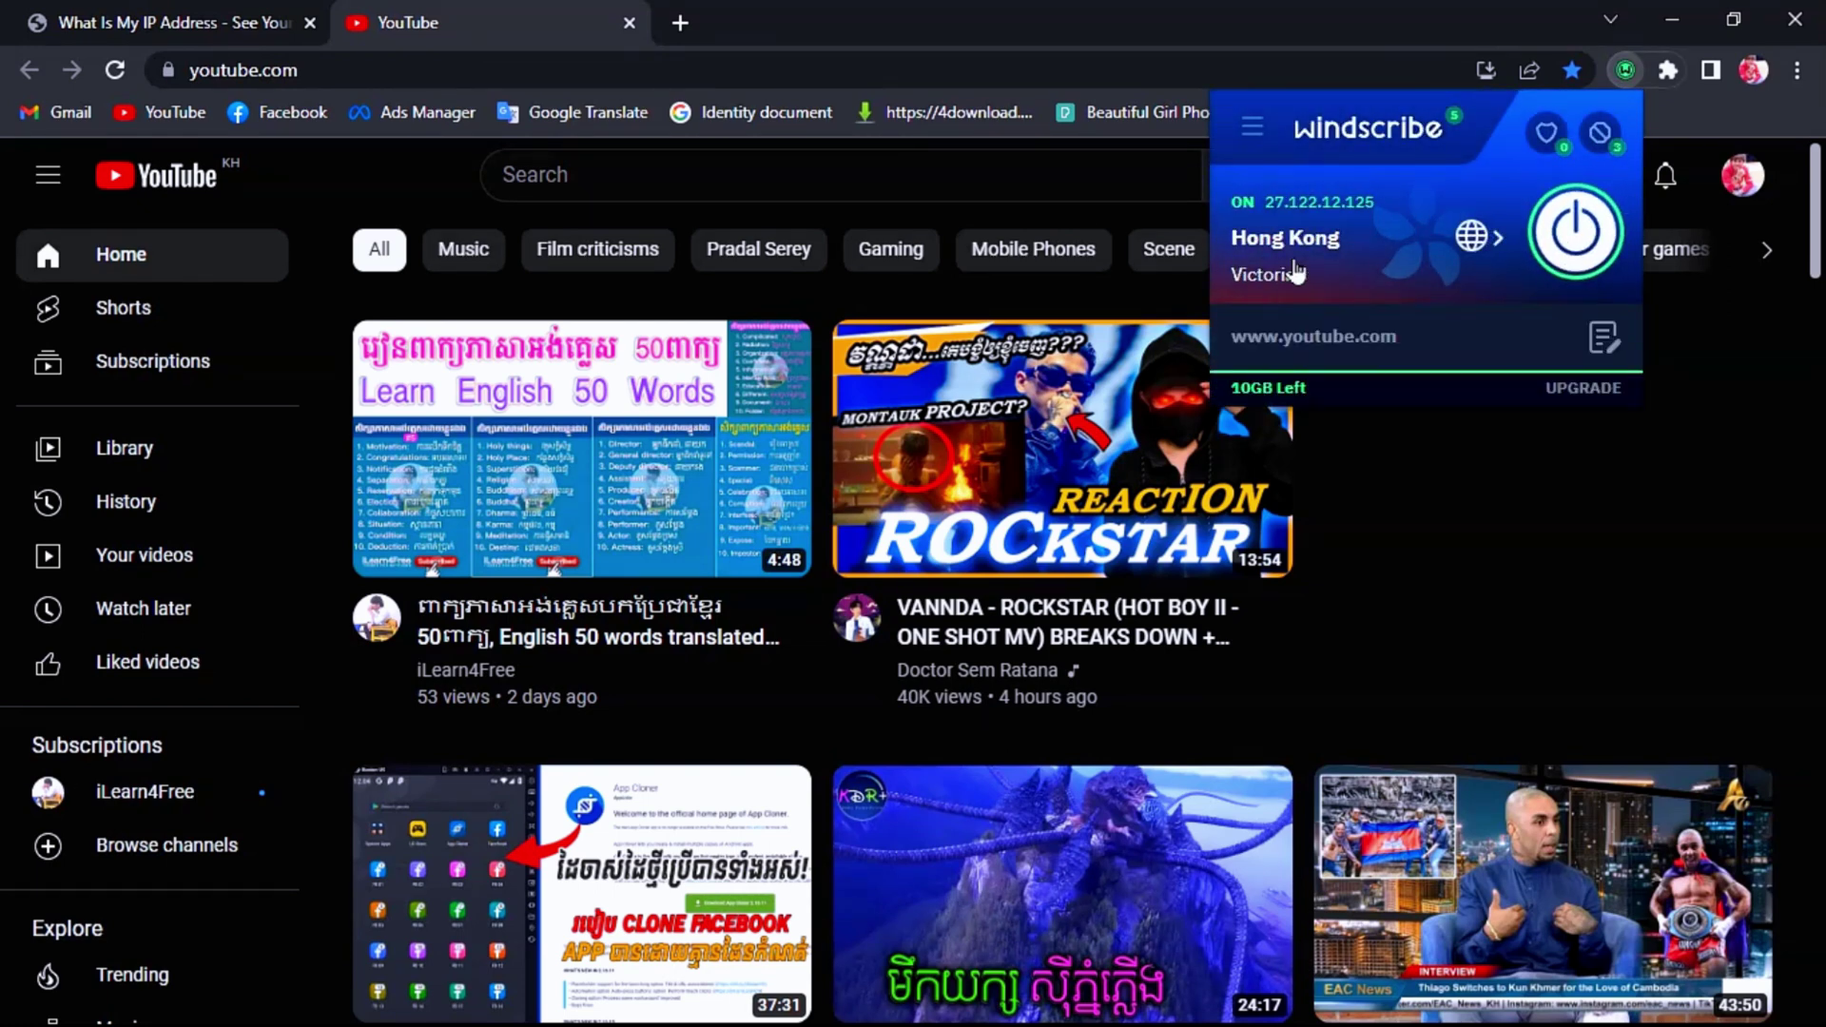
{"action": "left_click", "coordinate": [278, 193]}
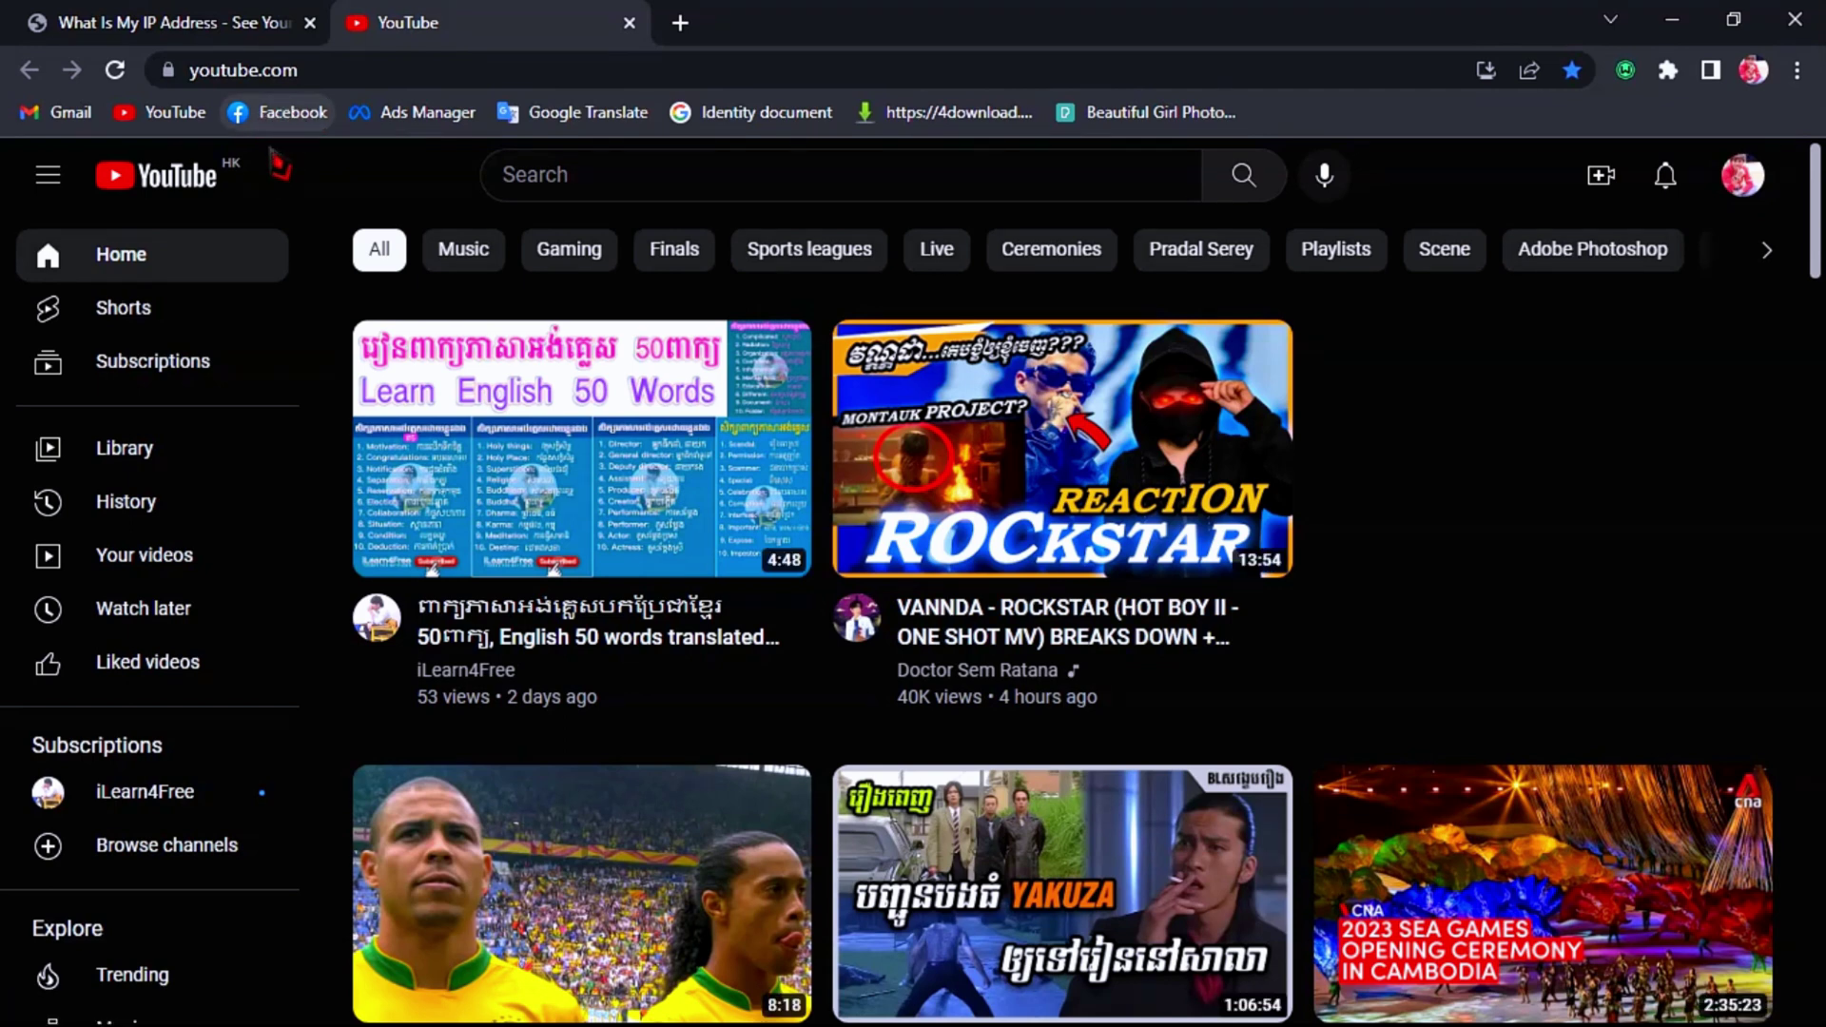
Open the Facebook bookmark in a new tab and switch to it.
{"action": "right_click", "coordinate": [297, 122]}
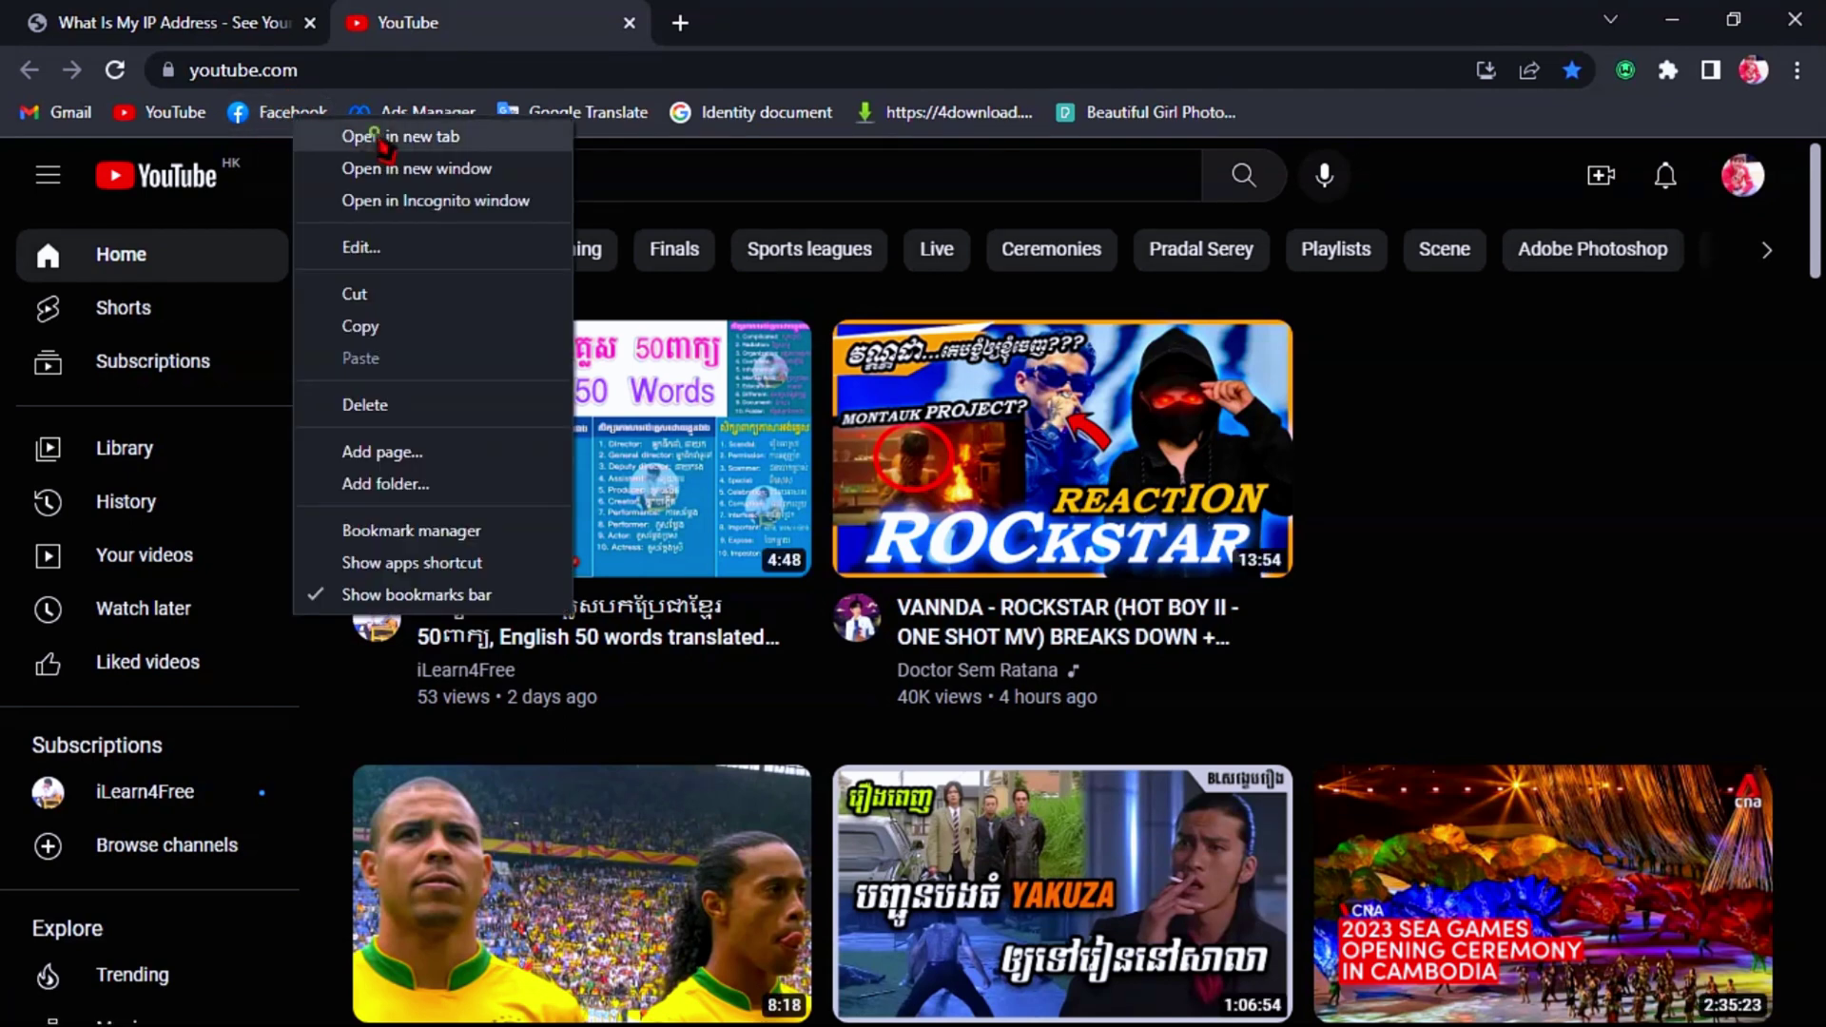
{"action": "left_click", "coordinate": [380, 134]}
{"action": "left_click", "coordinate": [728, 40]}
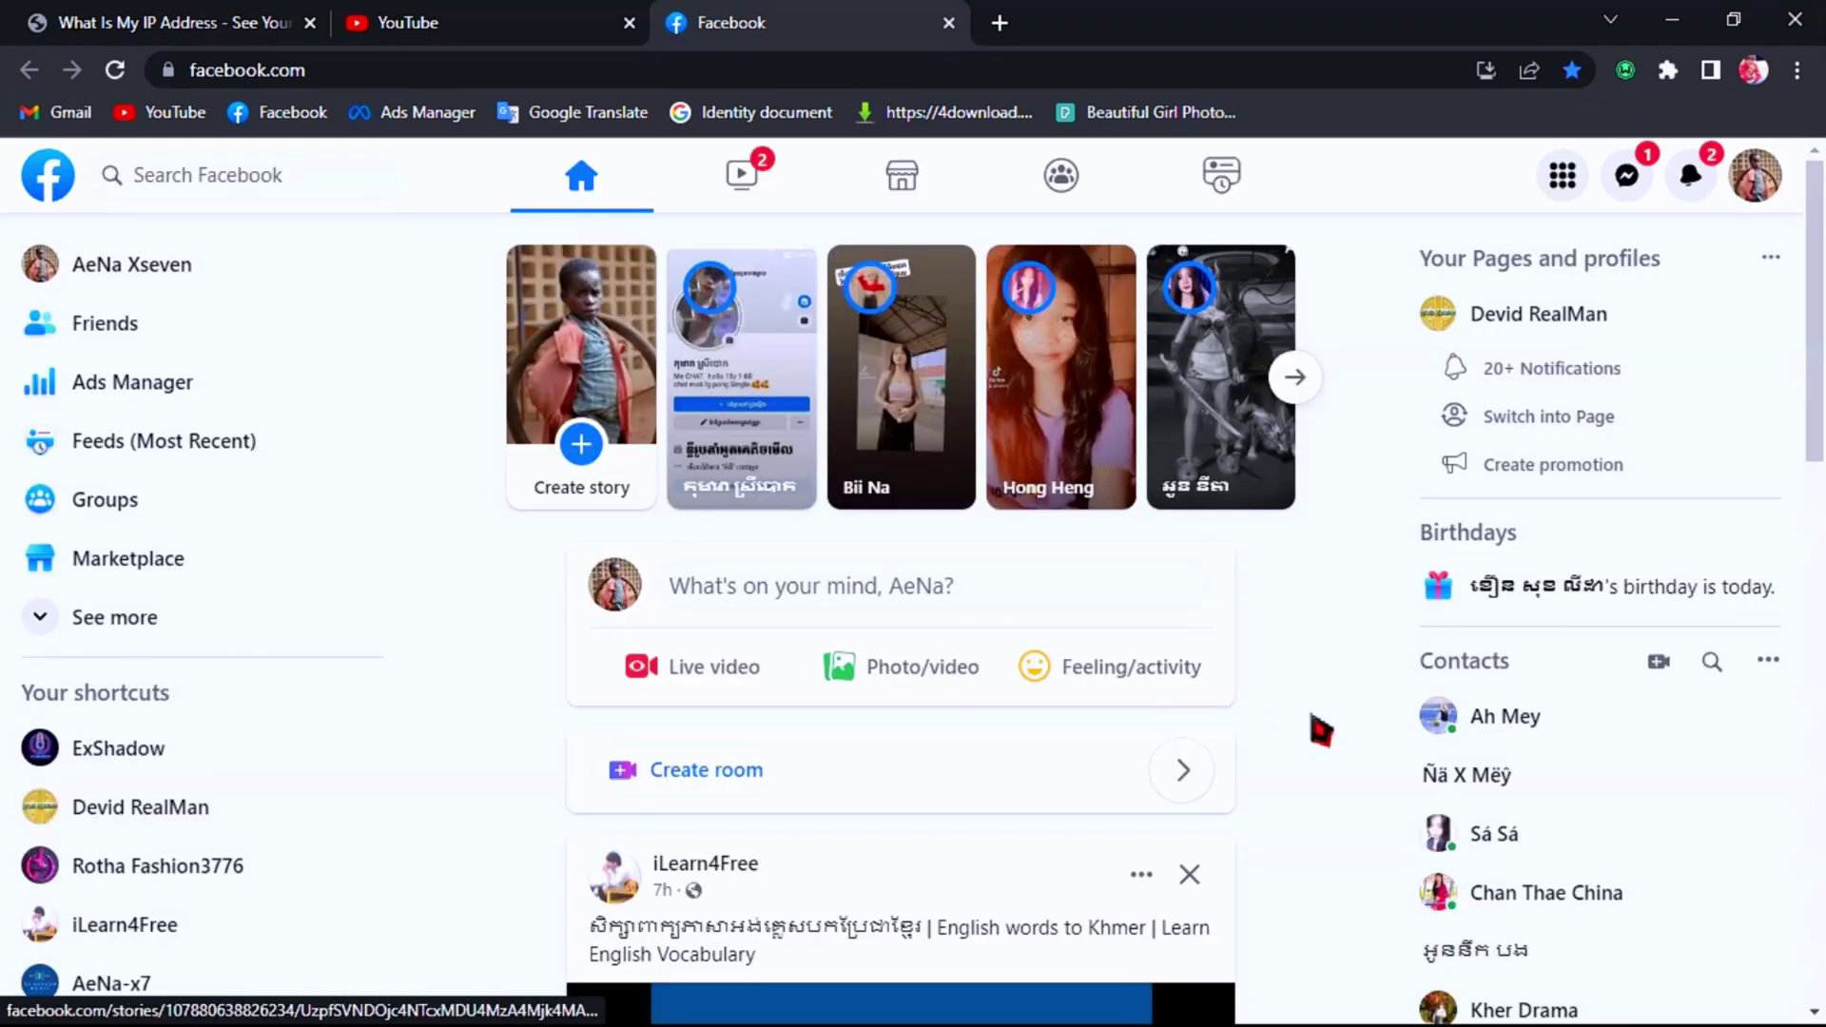
Go to Facebook's Settings & privacy > Settings > Security and login page.
{"action": "left_click", "coordinate": [1765, 197]}
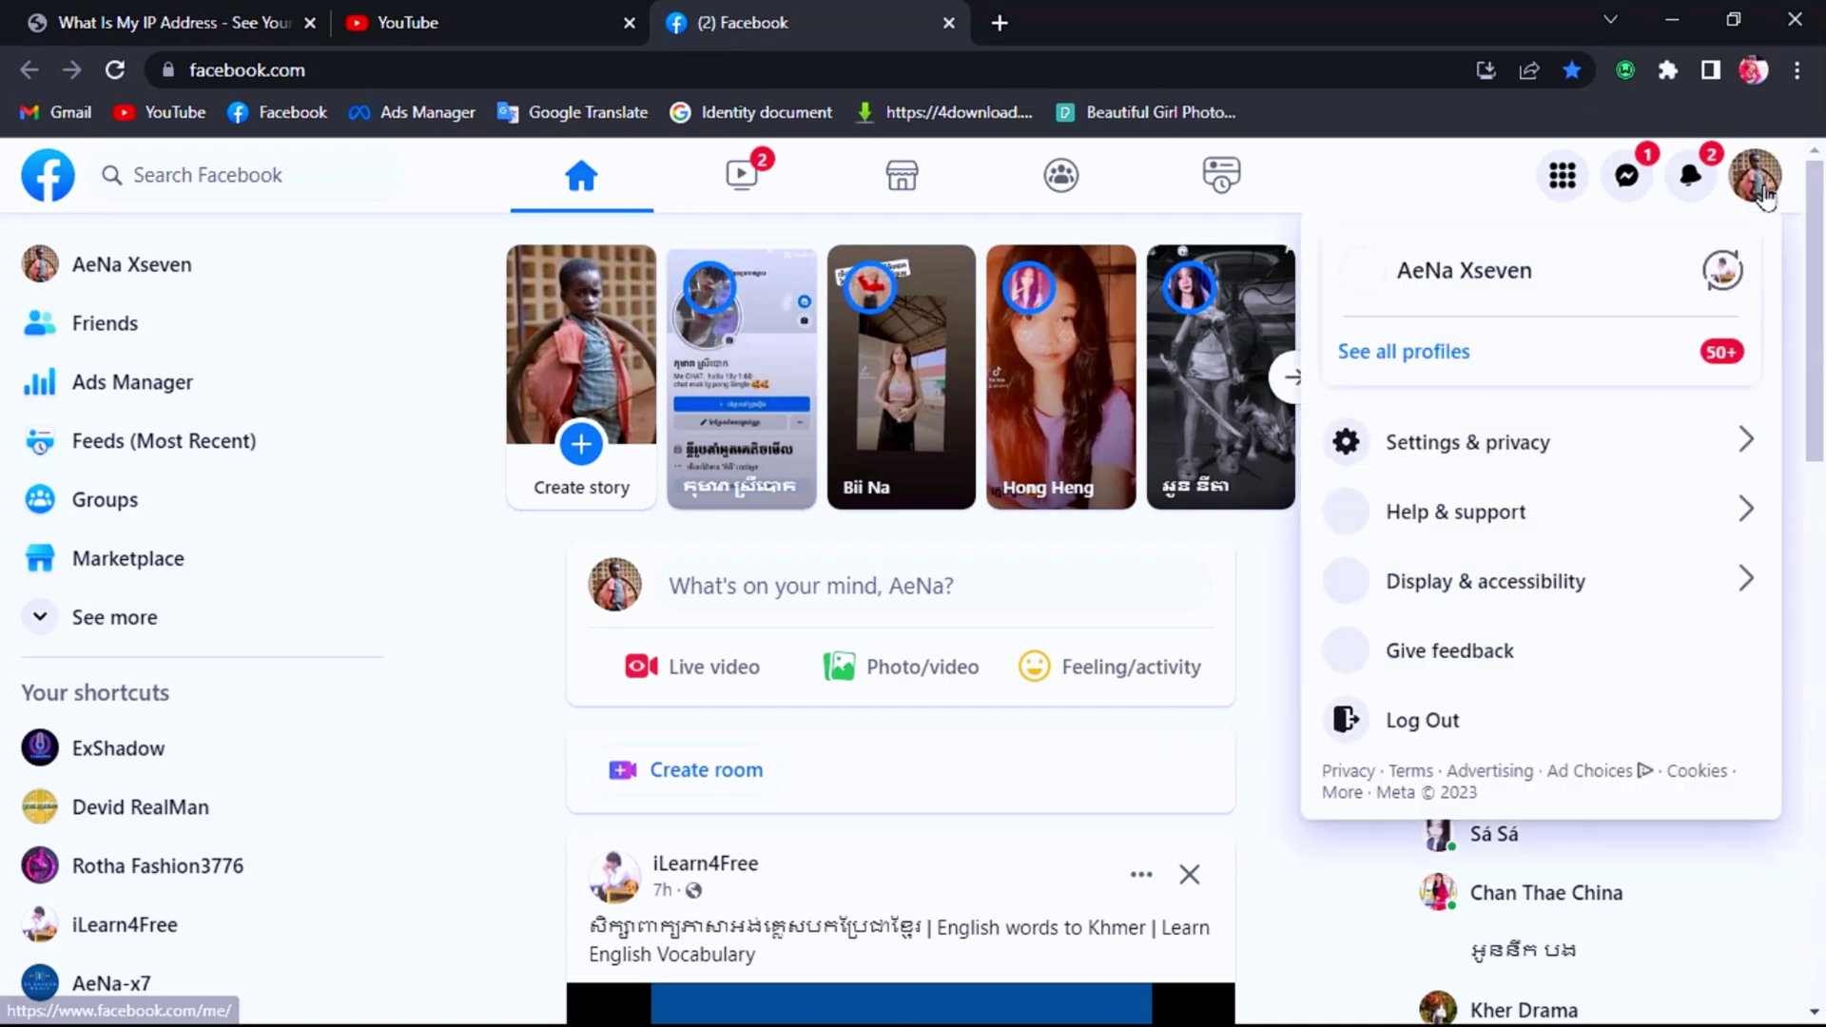
{"action": "left_click", "coordinate": [1504, 445]}
{"action": "left_click", "coordinate": [1457, 332]}
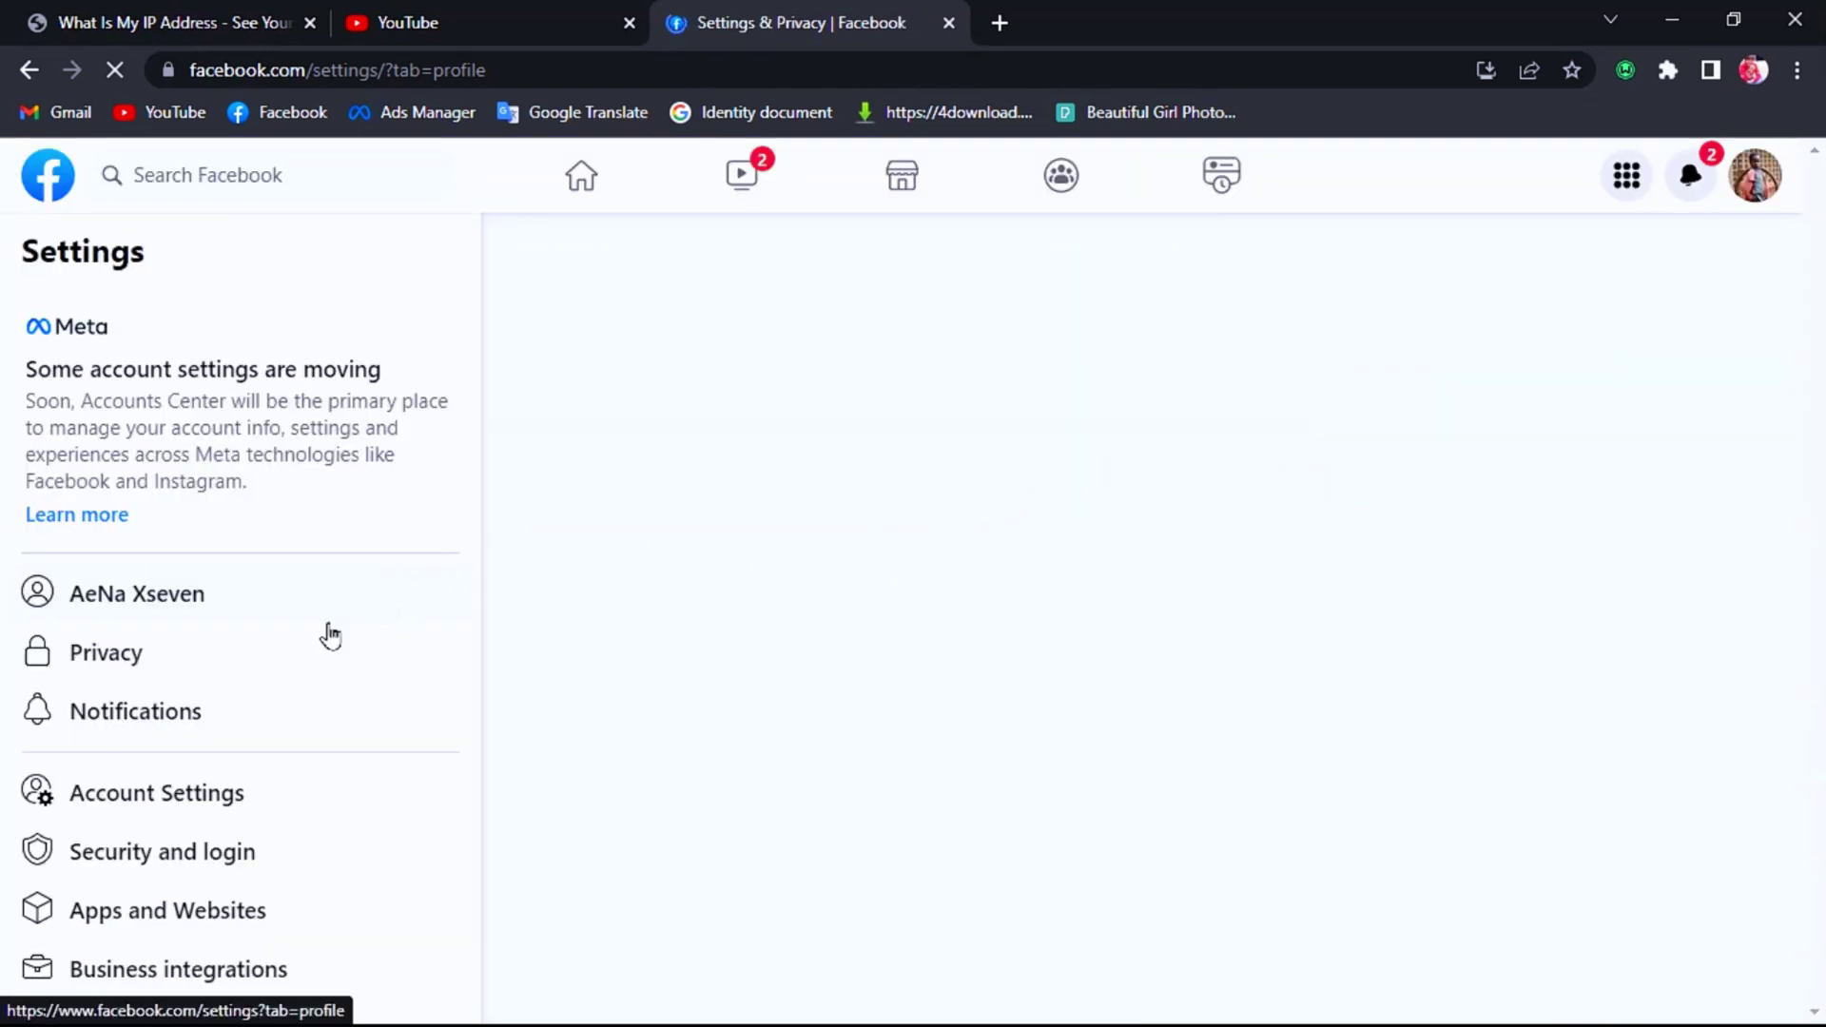
{"action": "scroll", "coordinate": [330, 635], "scroll_direction": "down", "scroll_amount": 3}
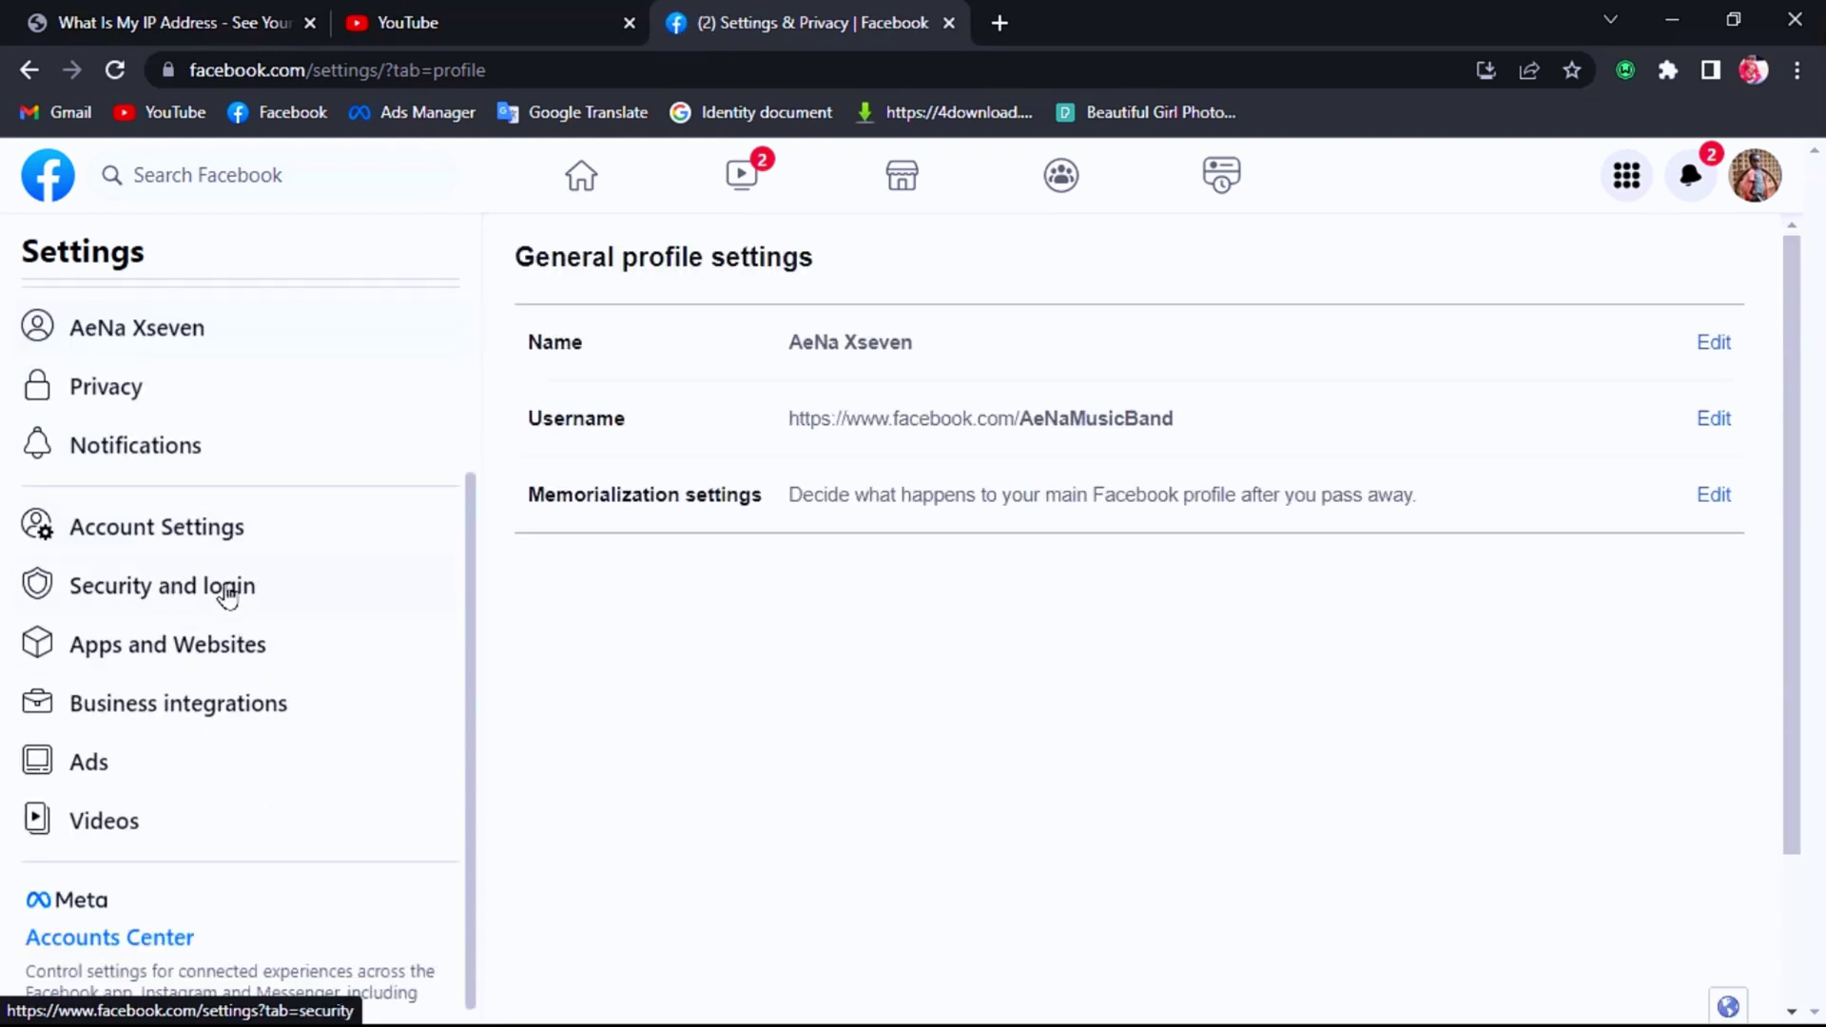
{"action": "left_click", "coordinate": [177, 592]}
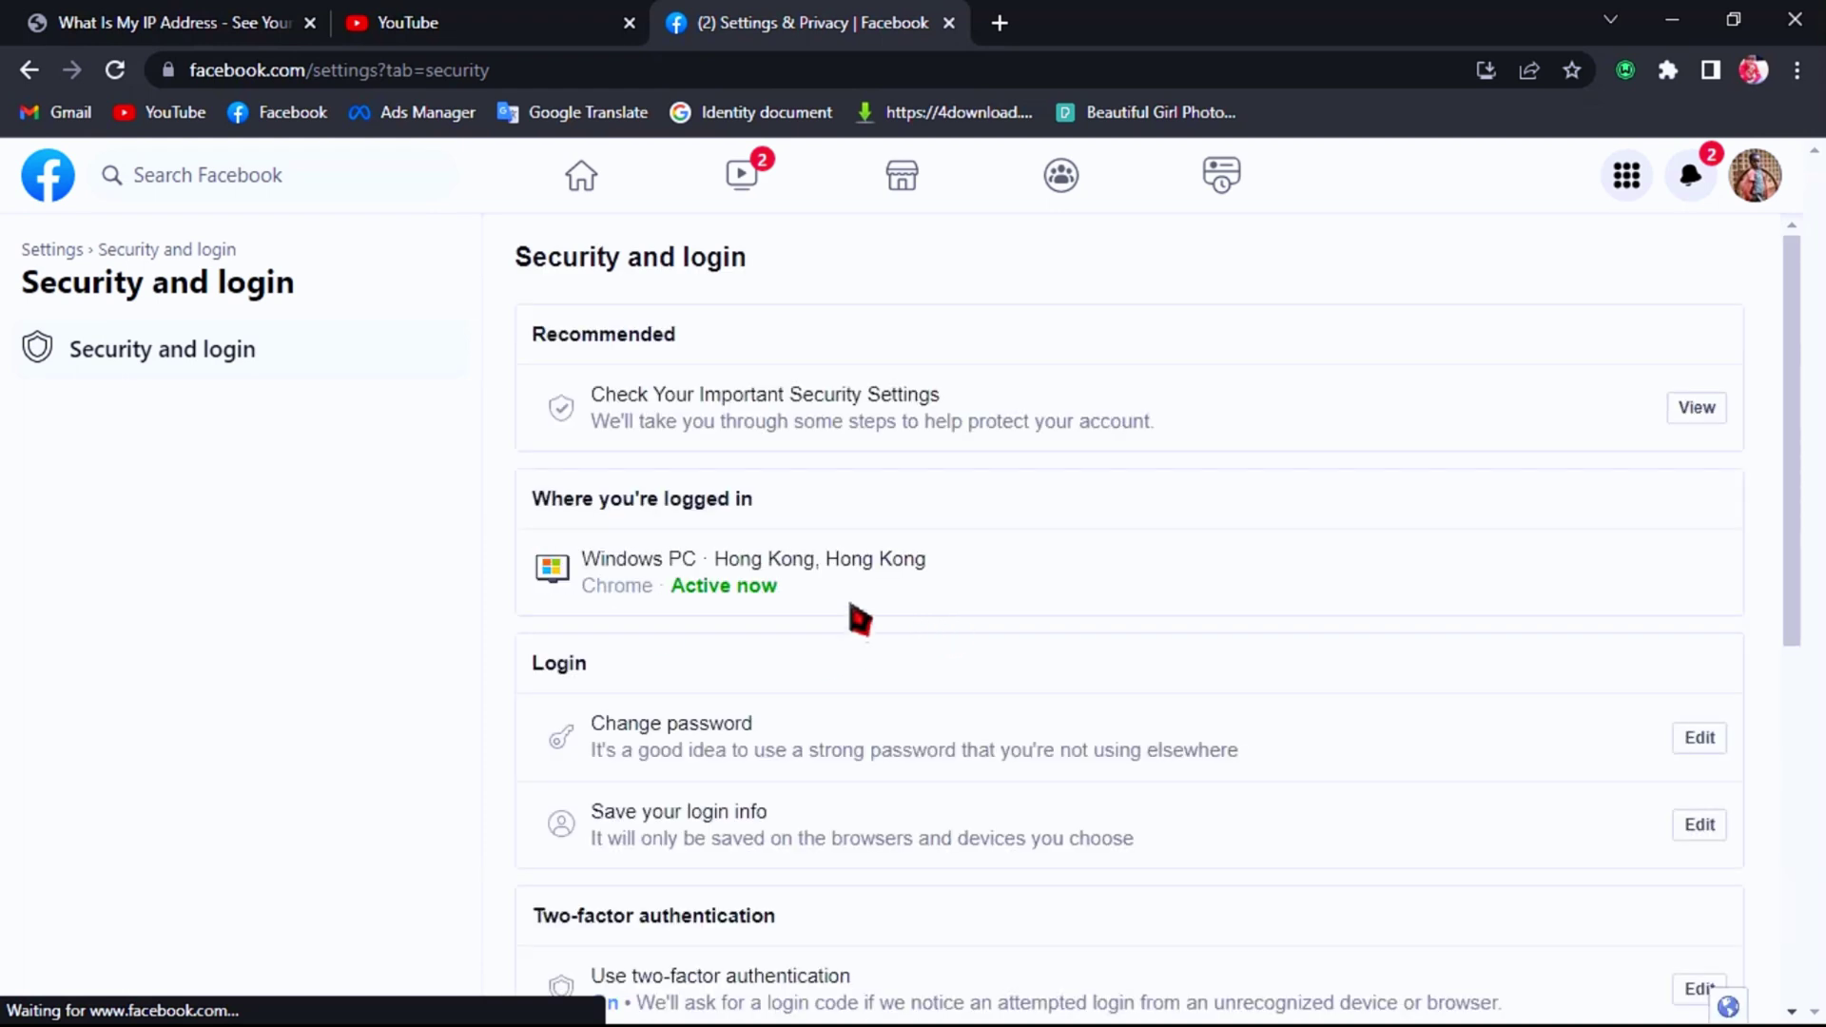
Highlight the logged-in device's Hong Kong location, then head back to the home feed.
{"action": "left_click_drag", "start_coordinate": [932, 562], "coordinate": [614, 559]}
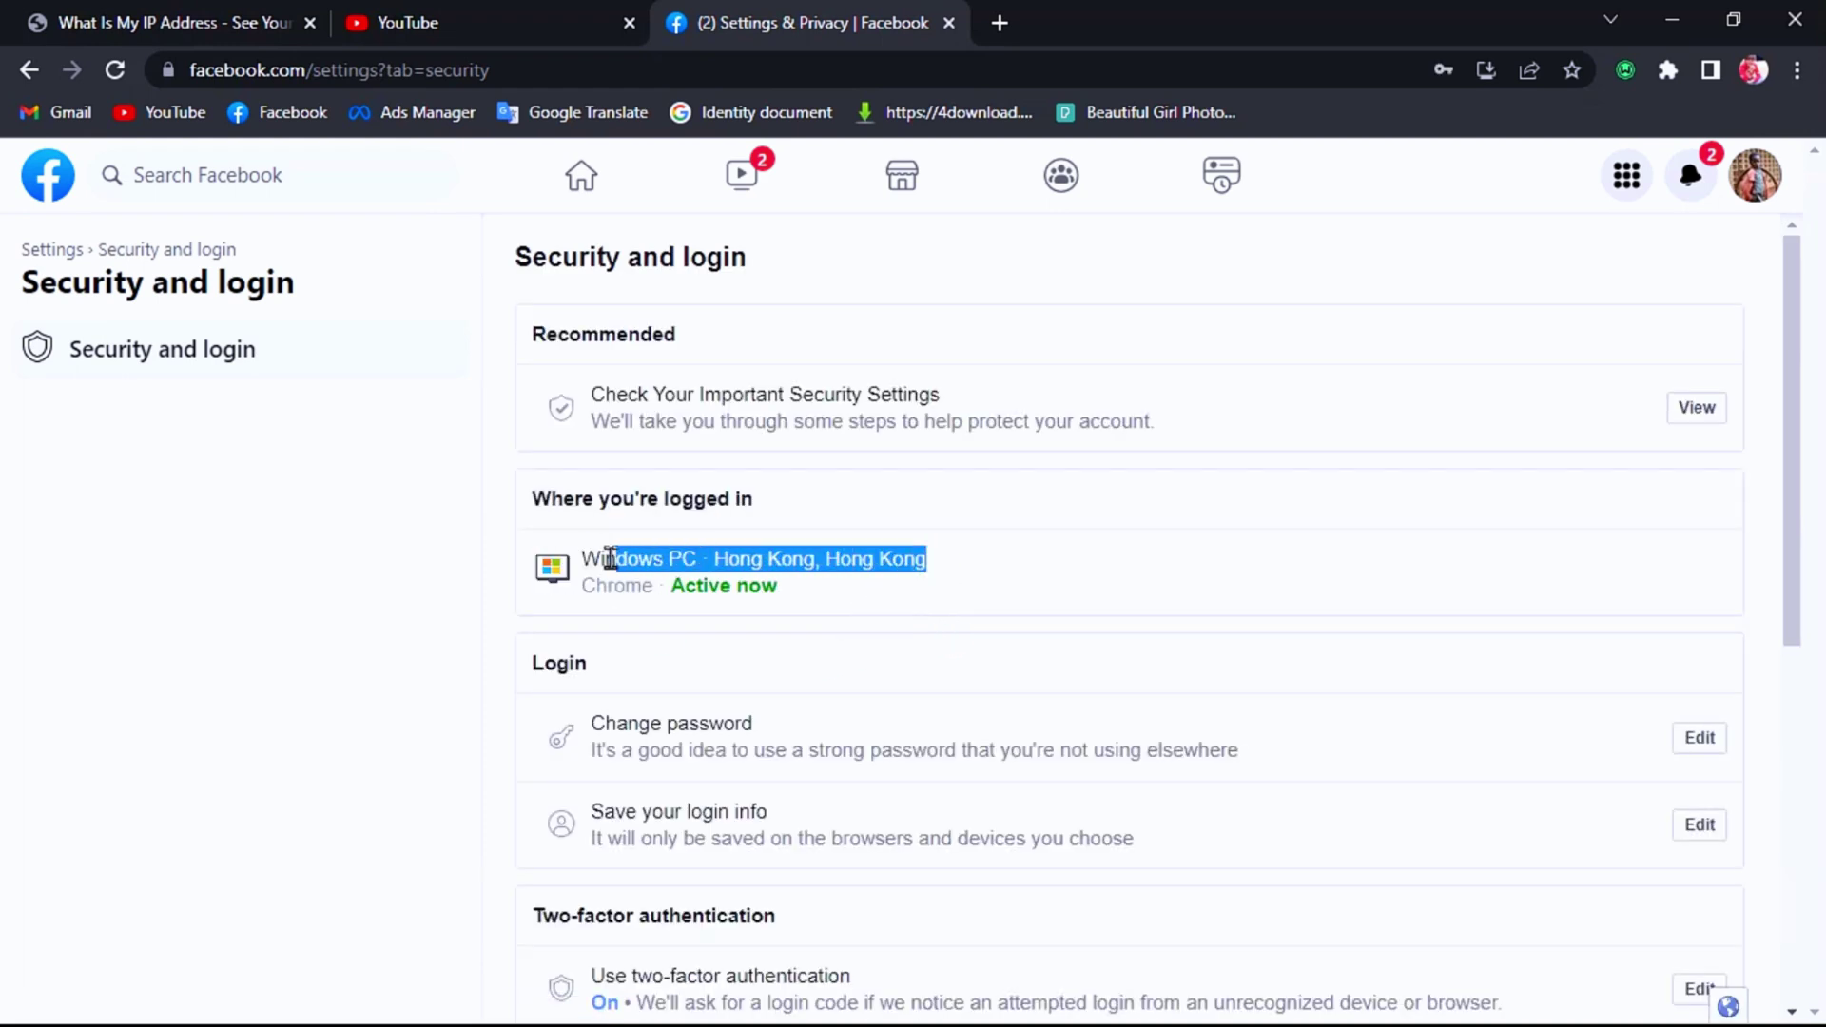
{"action": "left_click", "coordinate": [894, 601]}
{"action": "left_click_drag", "start_coordinate": [966, 573], "coordinate": [590, 559]}
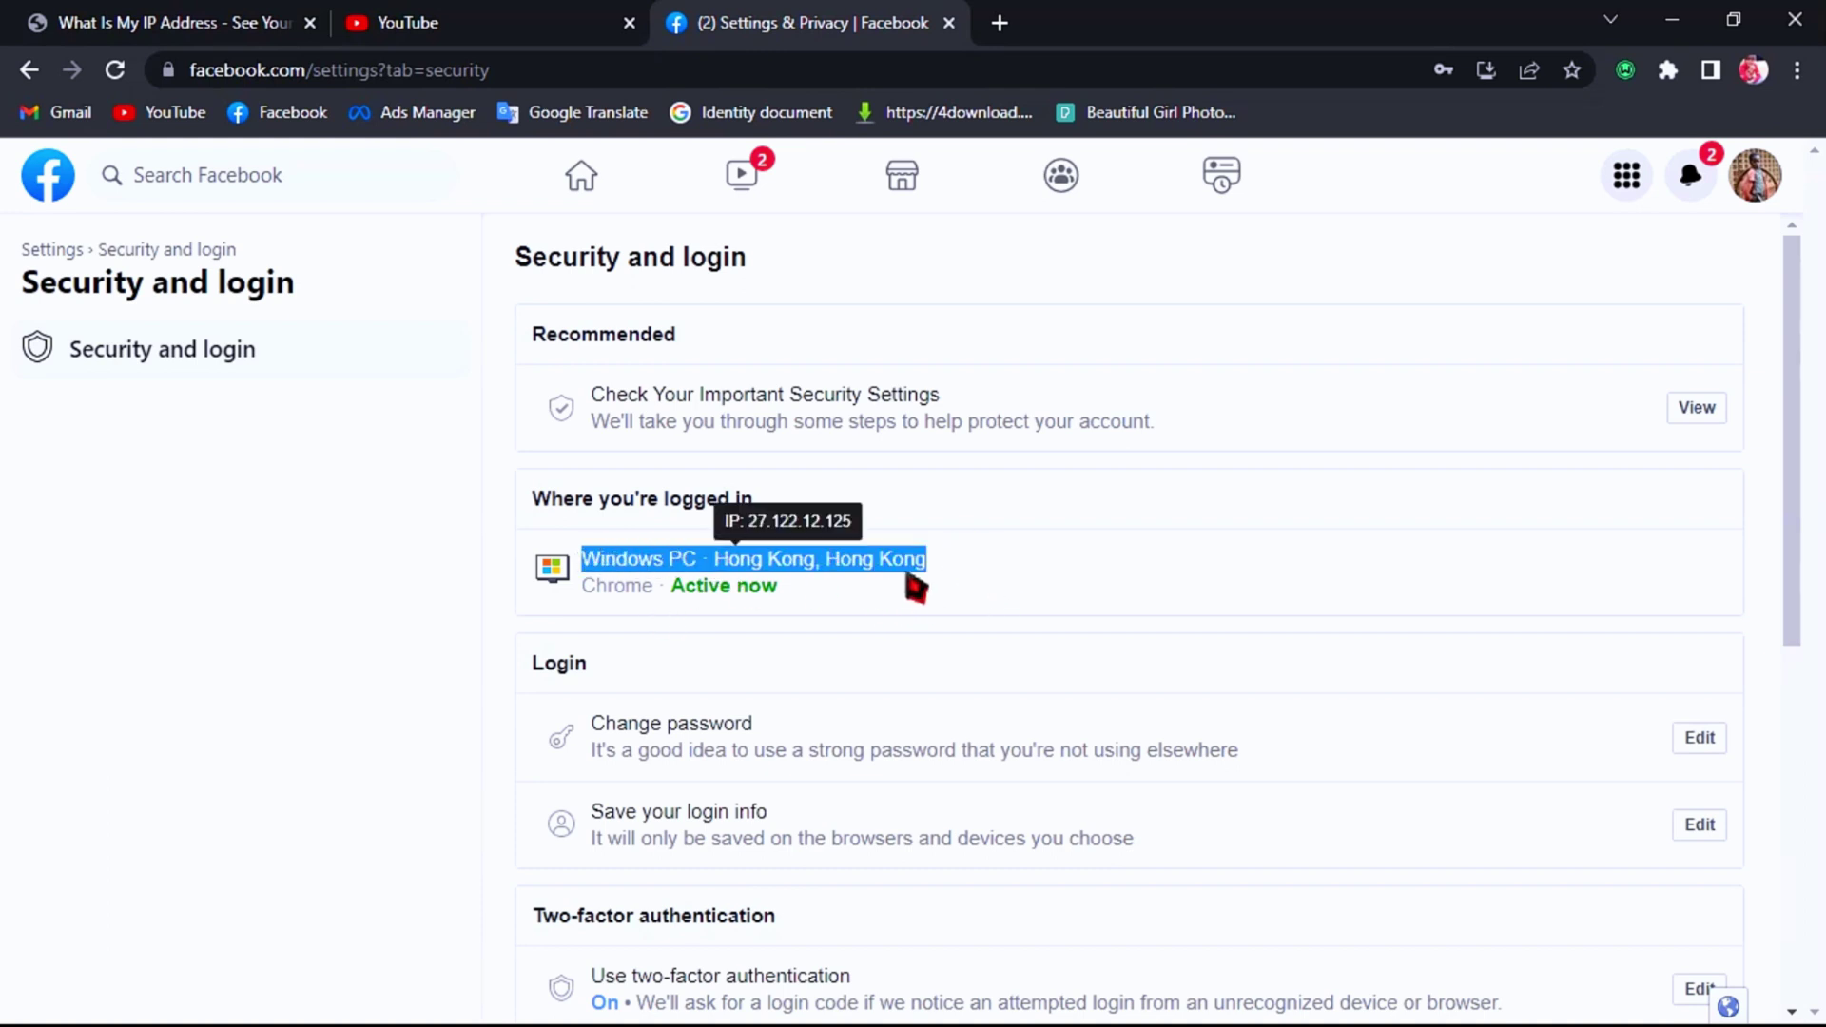
{"action": "left_click_drag", "start_coordinate": [942, 574], "coordinate": [742, 577]}
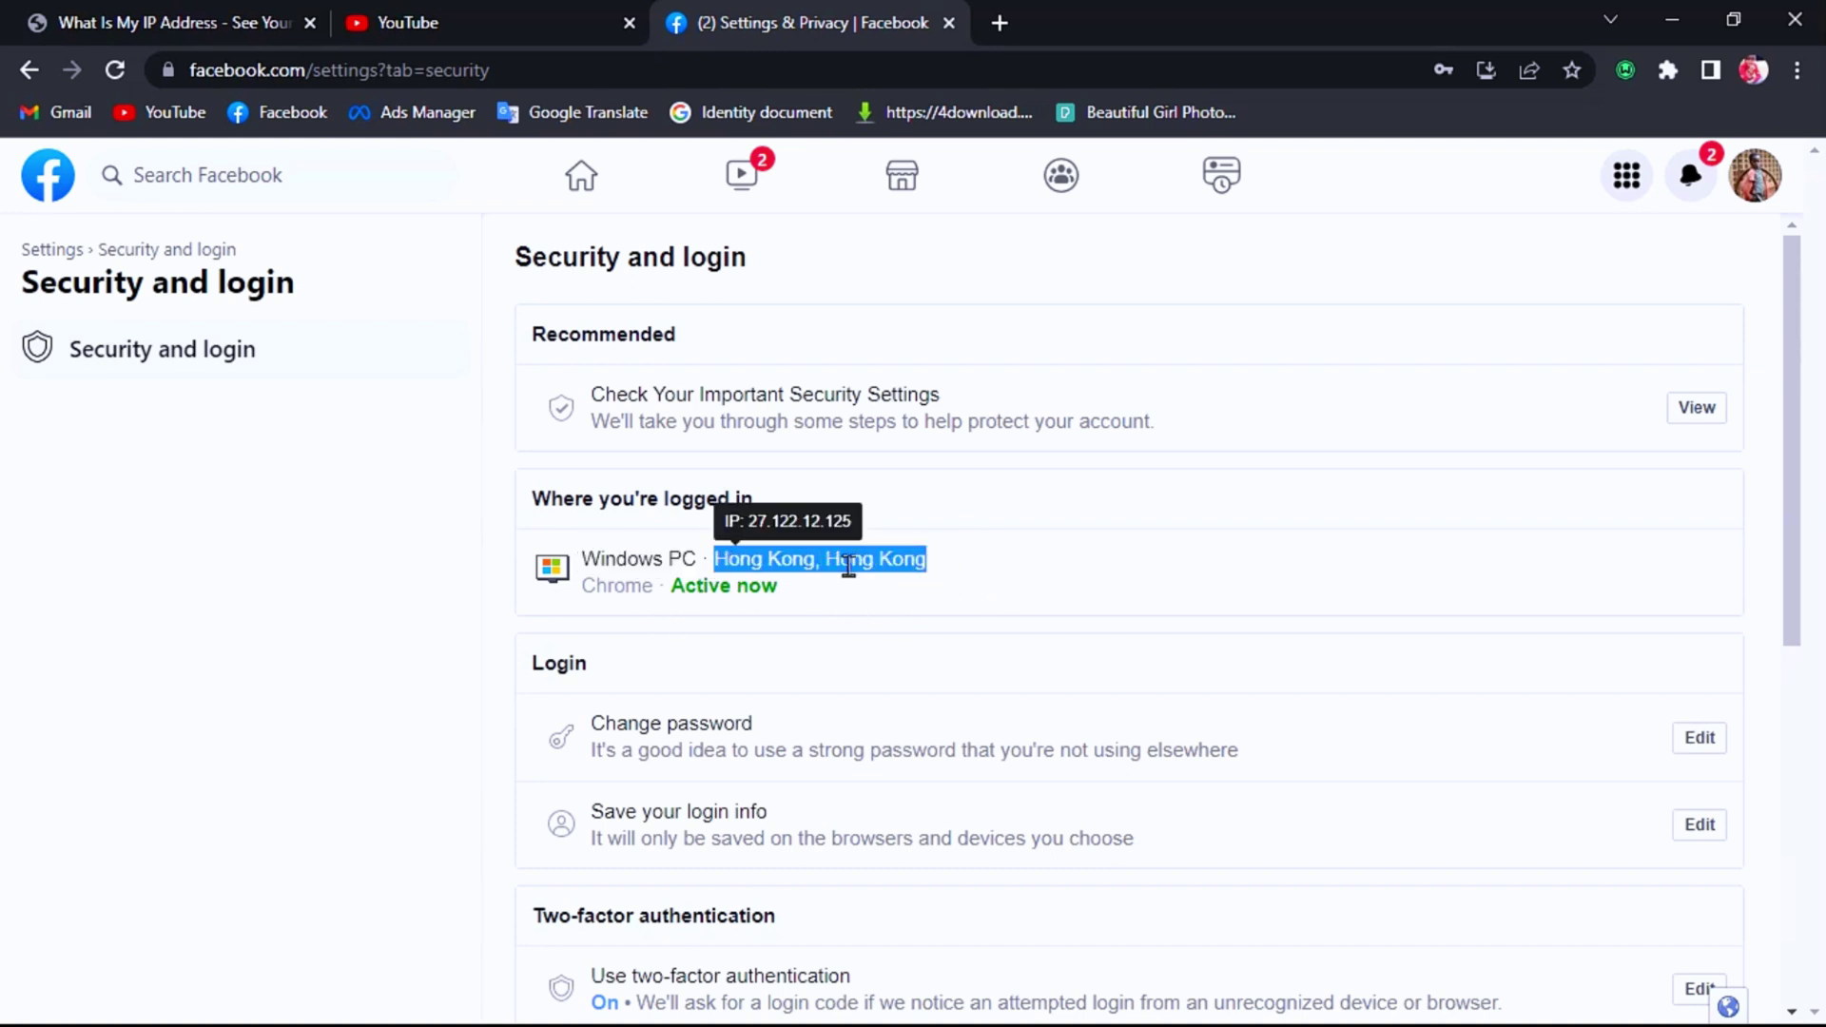
{"action": "left_click", "coordinate": [945, 580]}
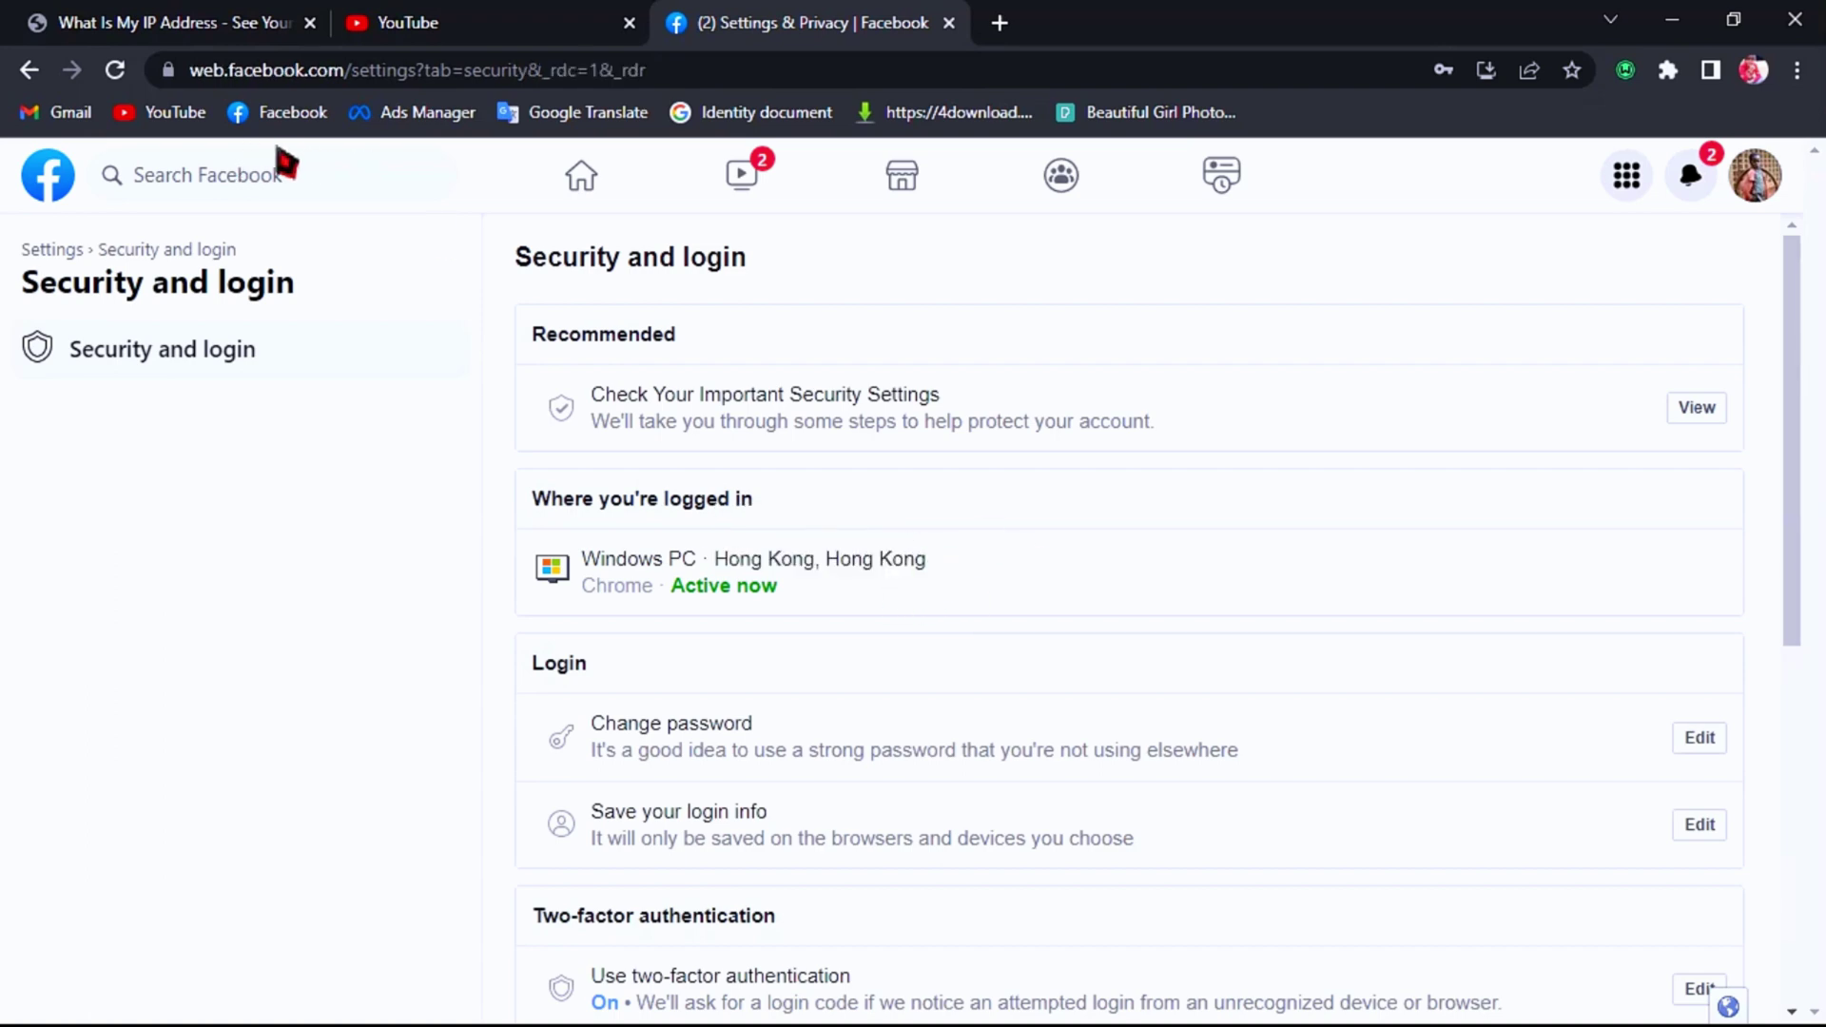
{"action": "left_click", "coordinate": [281, 112]}
Leave the settings page and check the Hong Kong IP on whatismyipaddress.
{"action": "left_click", "coordinate": [1054, 225]}
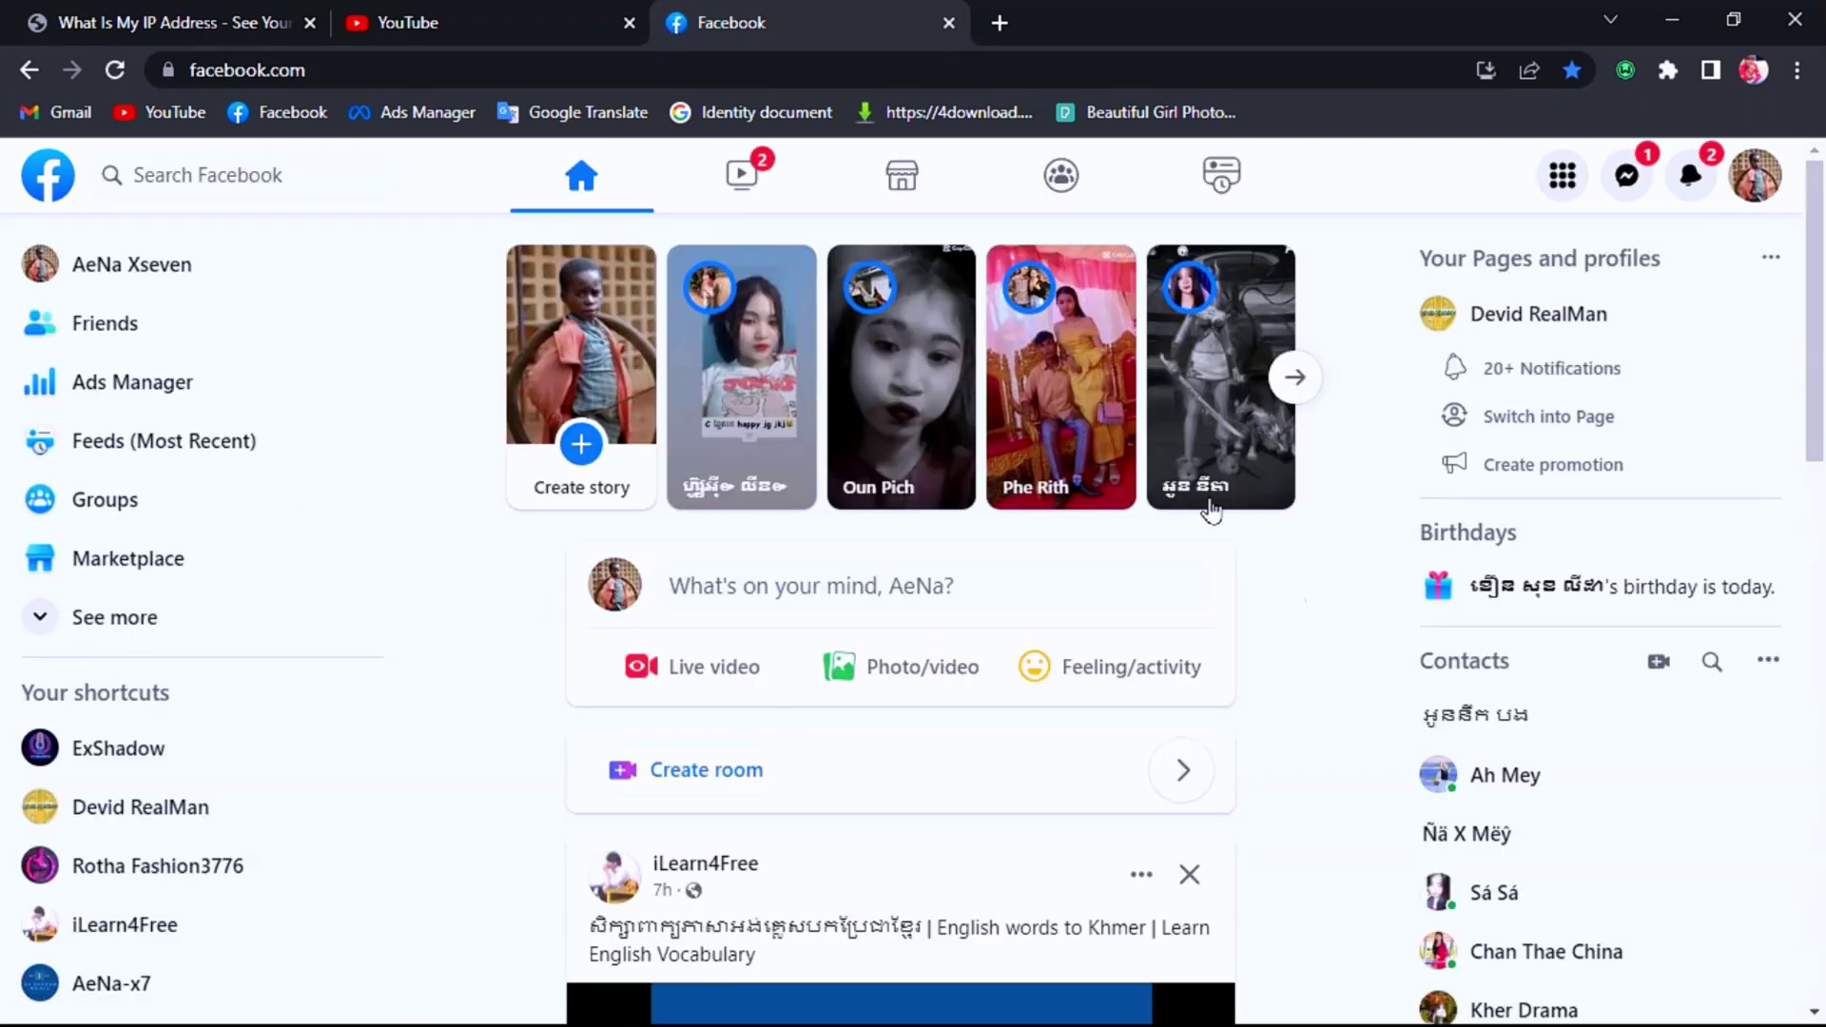
{"action": "left_click", "coordinate": [171, 22]}
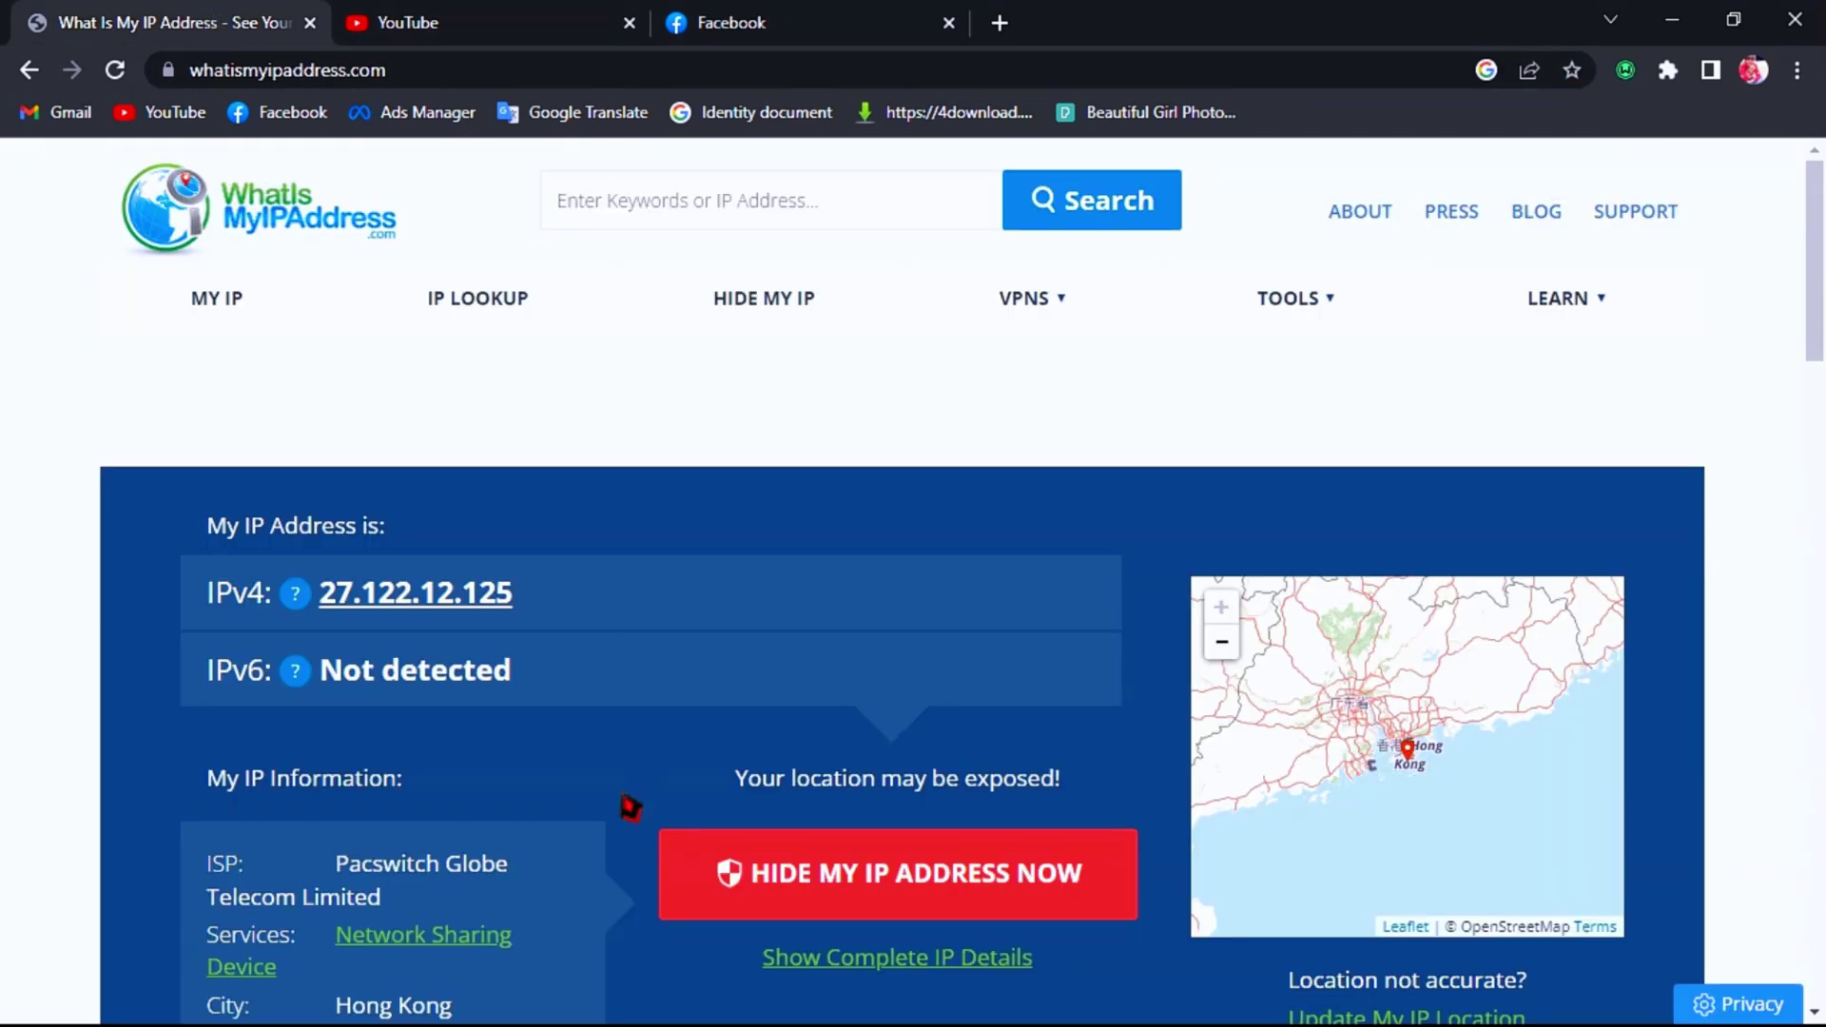
{"action": "scroll", "coordinate": [648, 778], "scroll_direction": "down", "scroll_amount": 2}
{"action": "scroll", "coordinate": [442, 652], "scroll_direction": "up", "scroll_amount": 2}
Close the IP-check and YouTube tabs, then close Chrome.
{"action": "left_click", "coordinate": [310, 23]}
{"action": "left_click", "coordinate": [311, 26]}
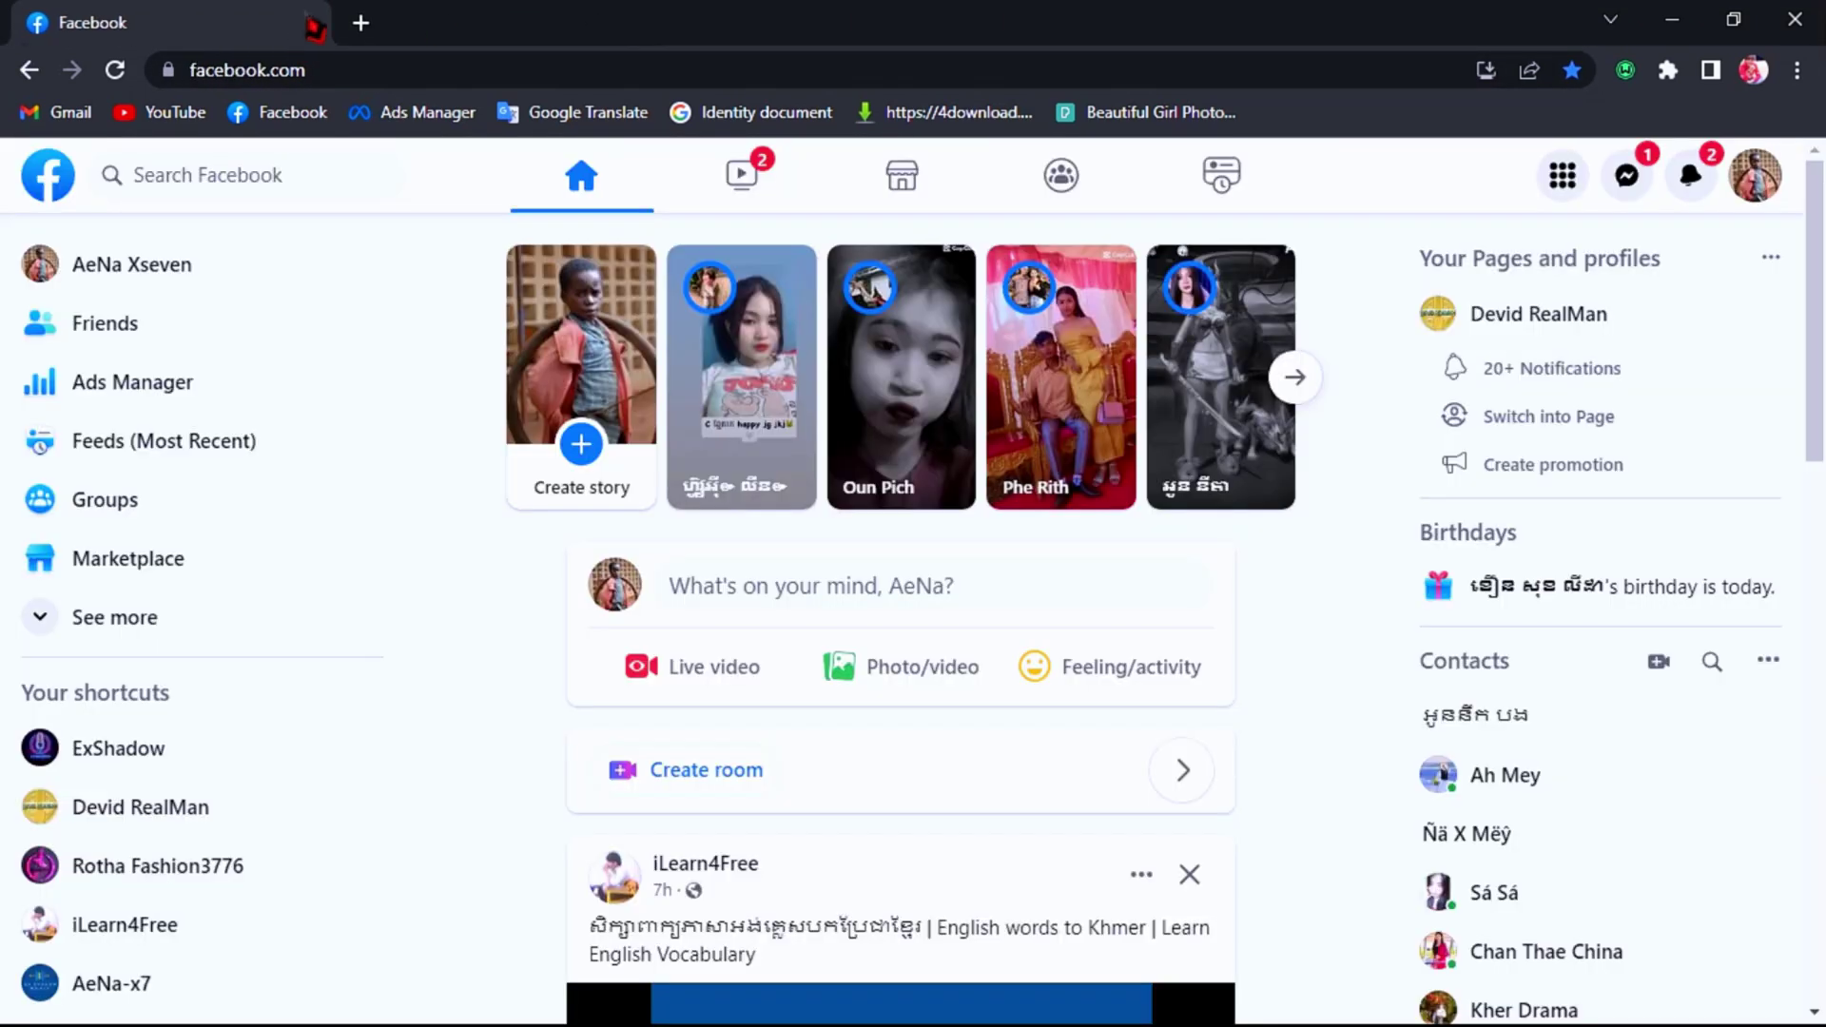
{"action": "left_click", "coordinate": [1801, 19]}
{"action": "right_click", "coordinate": [907, 153]}
Refresh the desktop twice and load the YouTube home page in Chrome.
{"action": "left_click", "coordinate": [963, 236]}
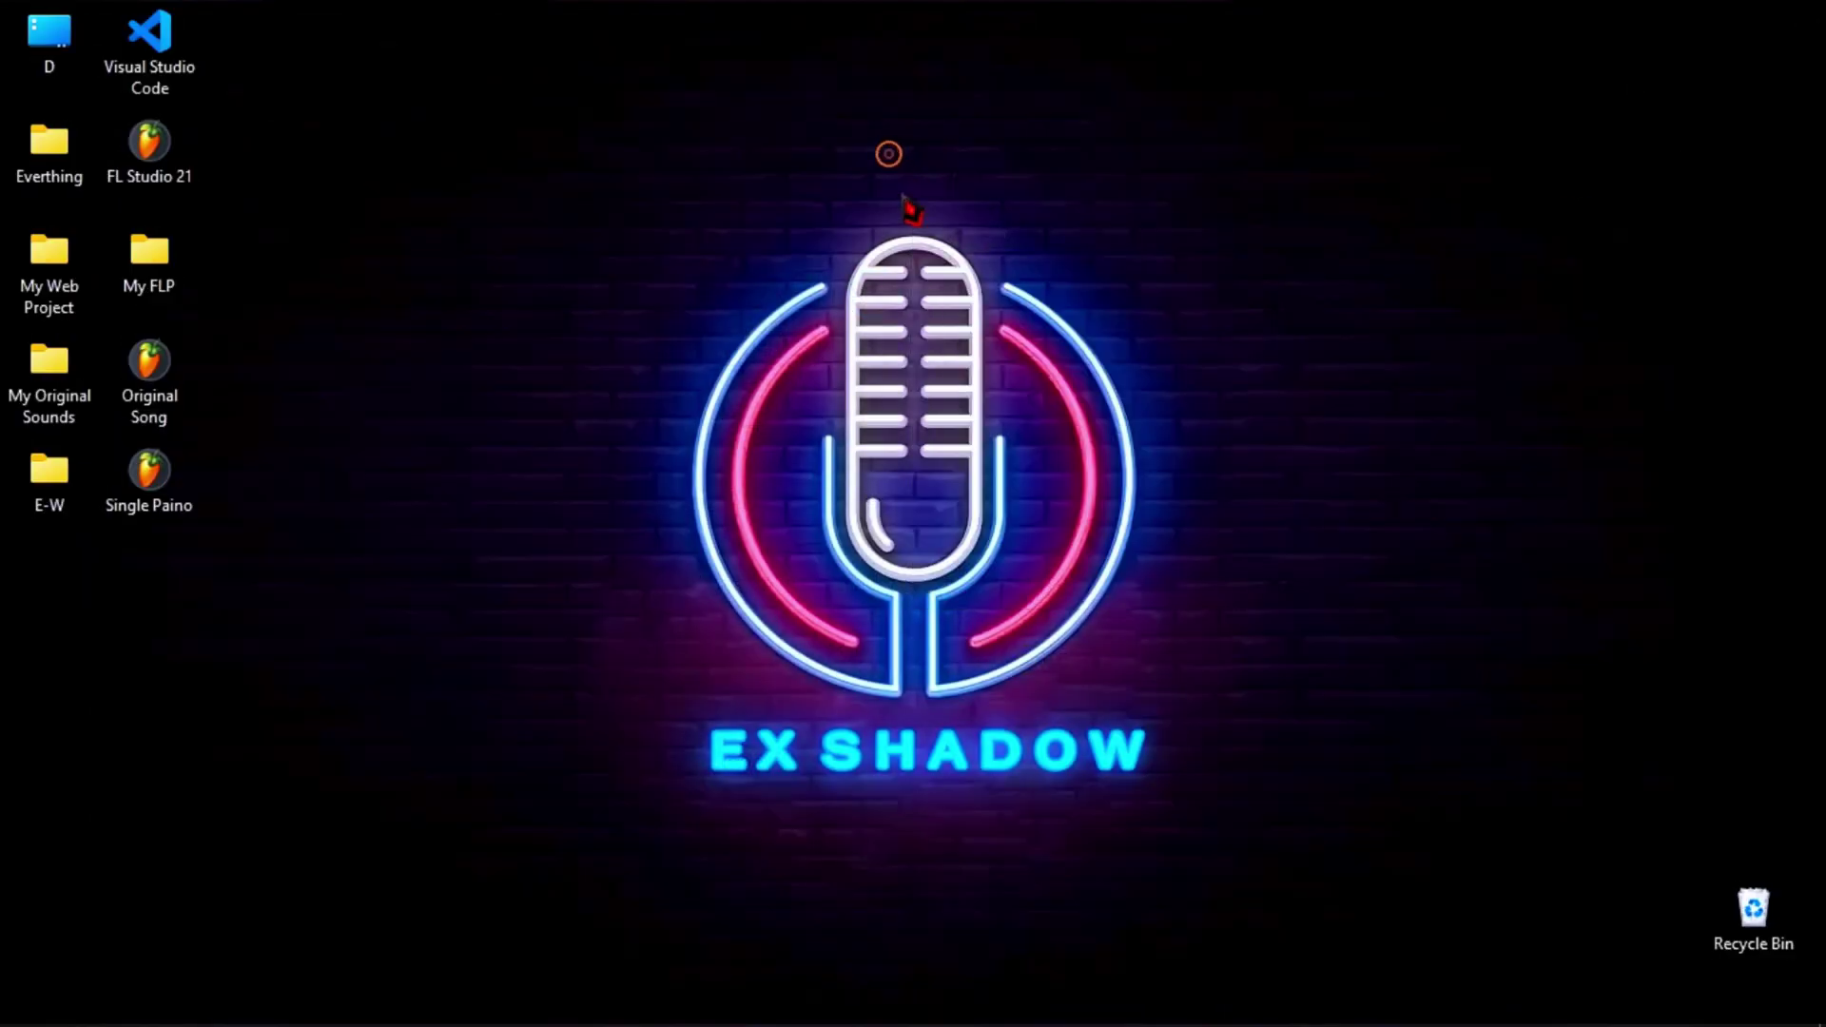
{"action": "right_click", "coordinate": [889, 156]}
{"action": "left_click", "coordinate": [951, 235]}
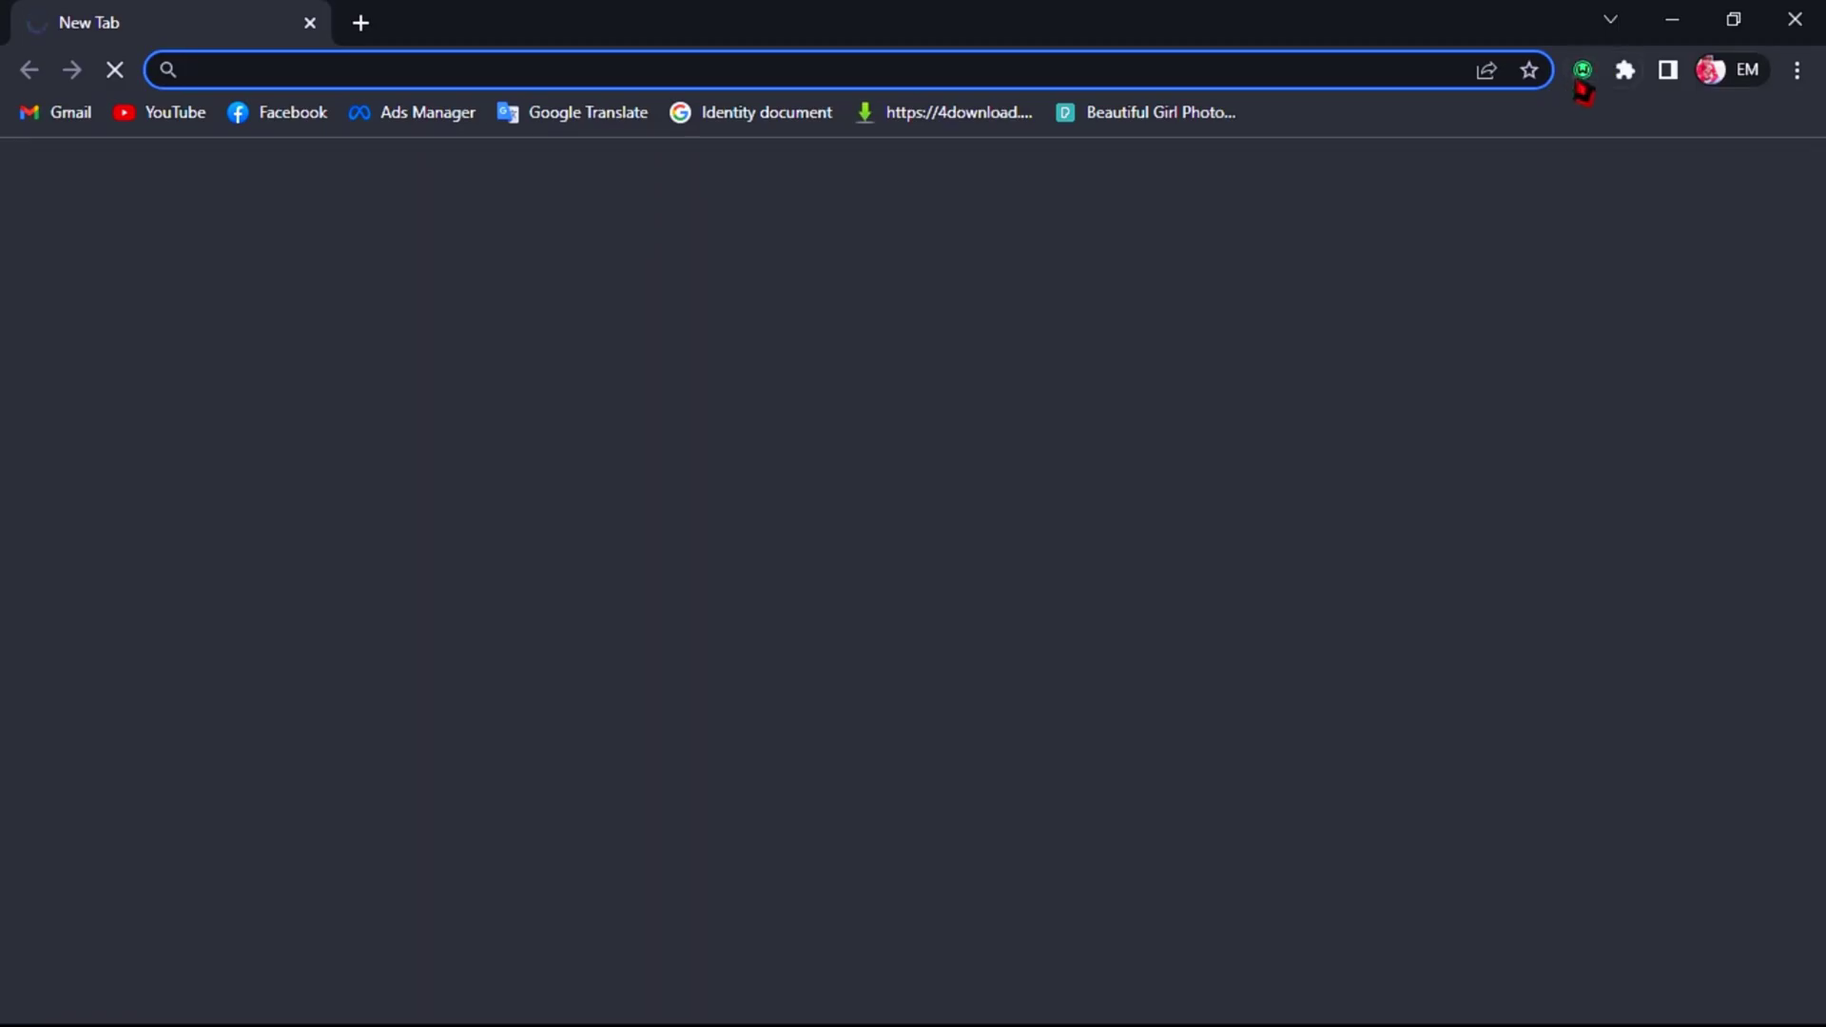
{"action": "left_click", "coordinate": [176, 114]}
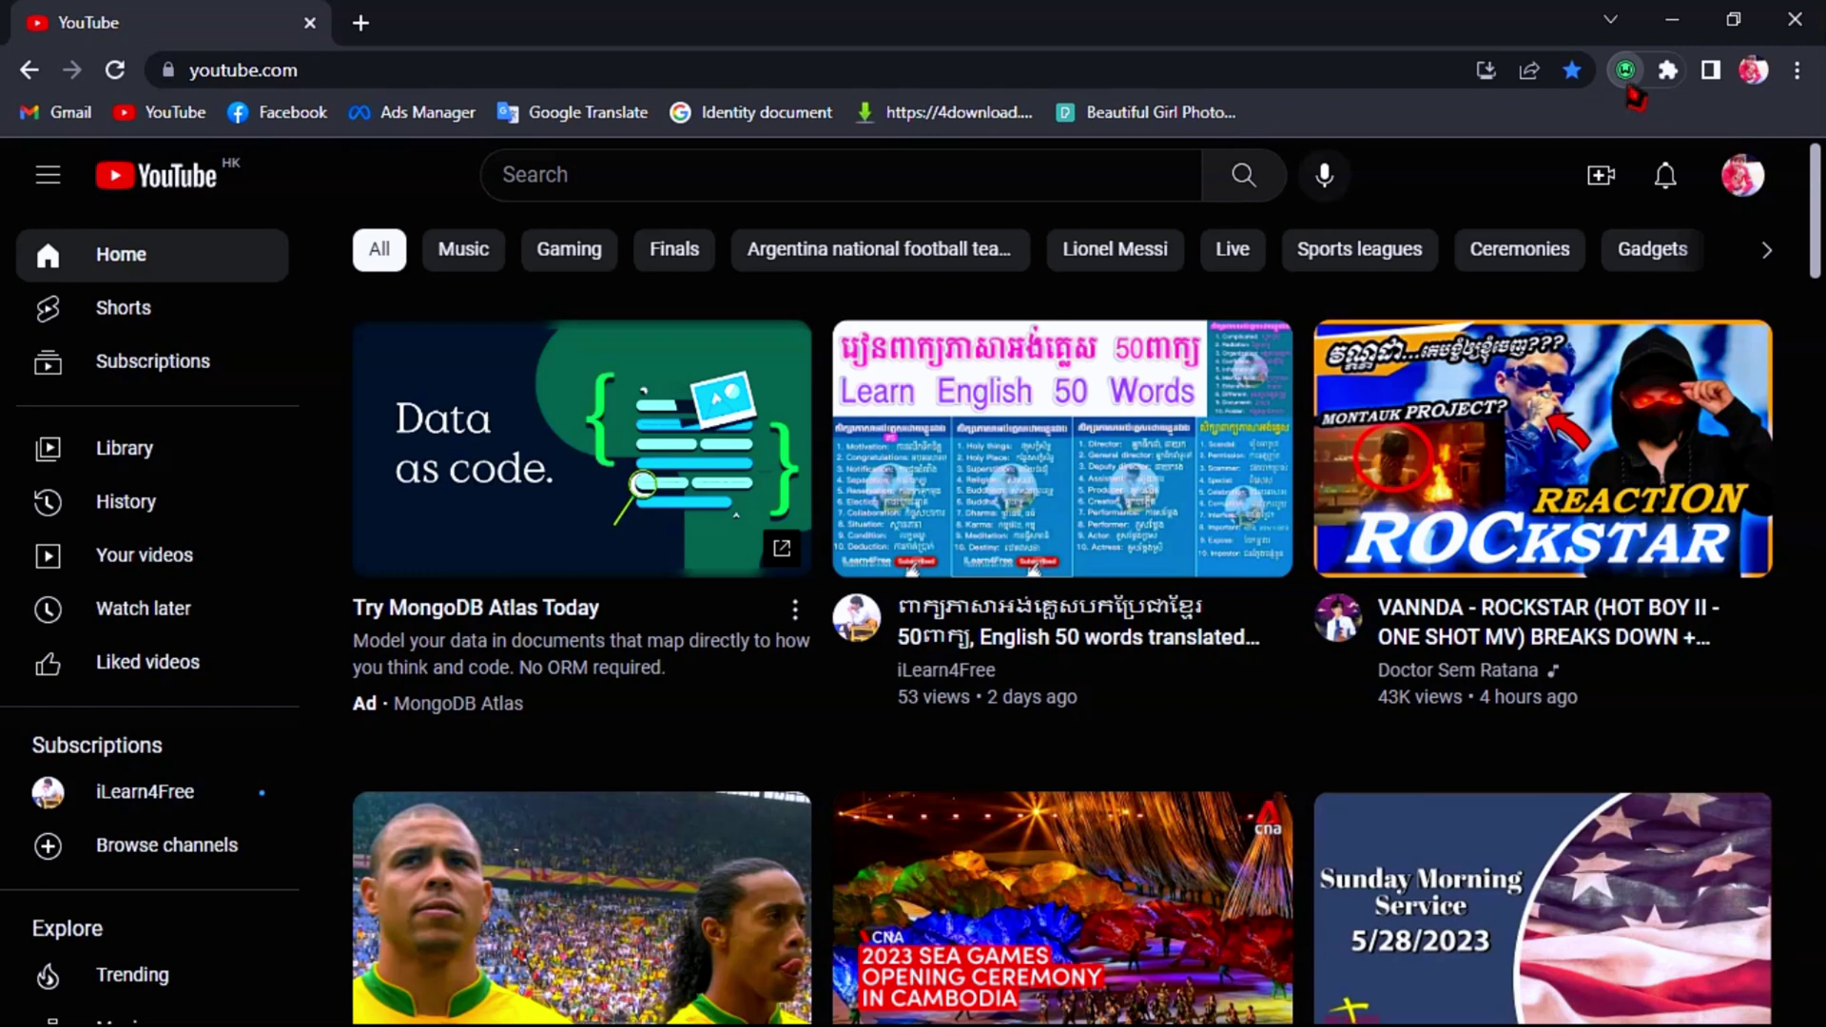
Verify Windscribe is connected to Hong Kong Victoria, then open Facebook in a new tab.
{"action": "left_click", "coordinate": [1626, 70]}
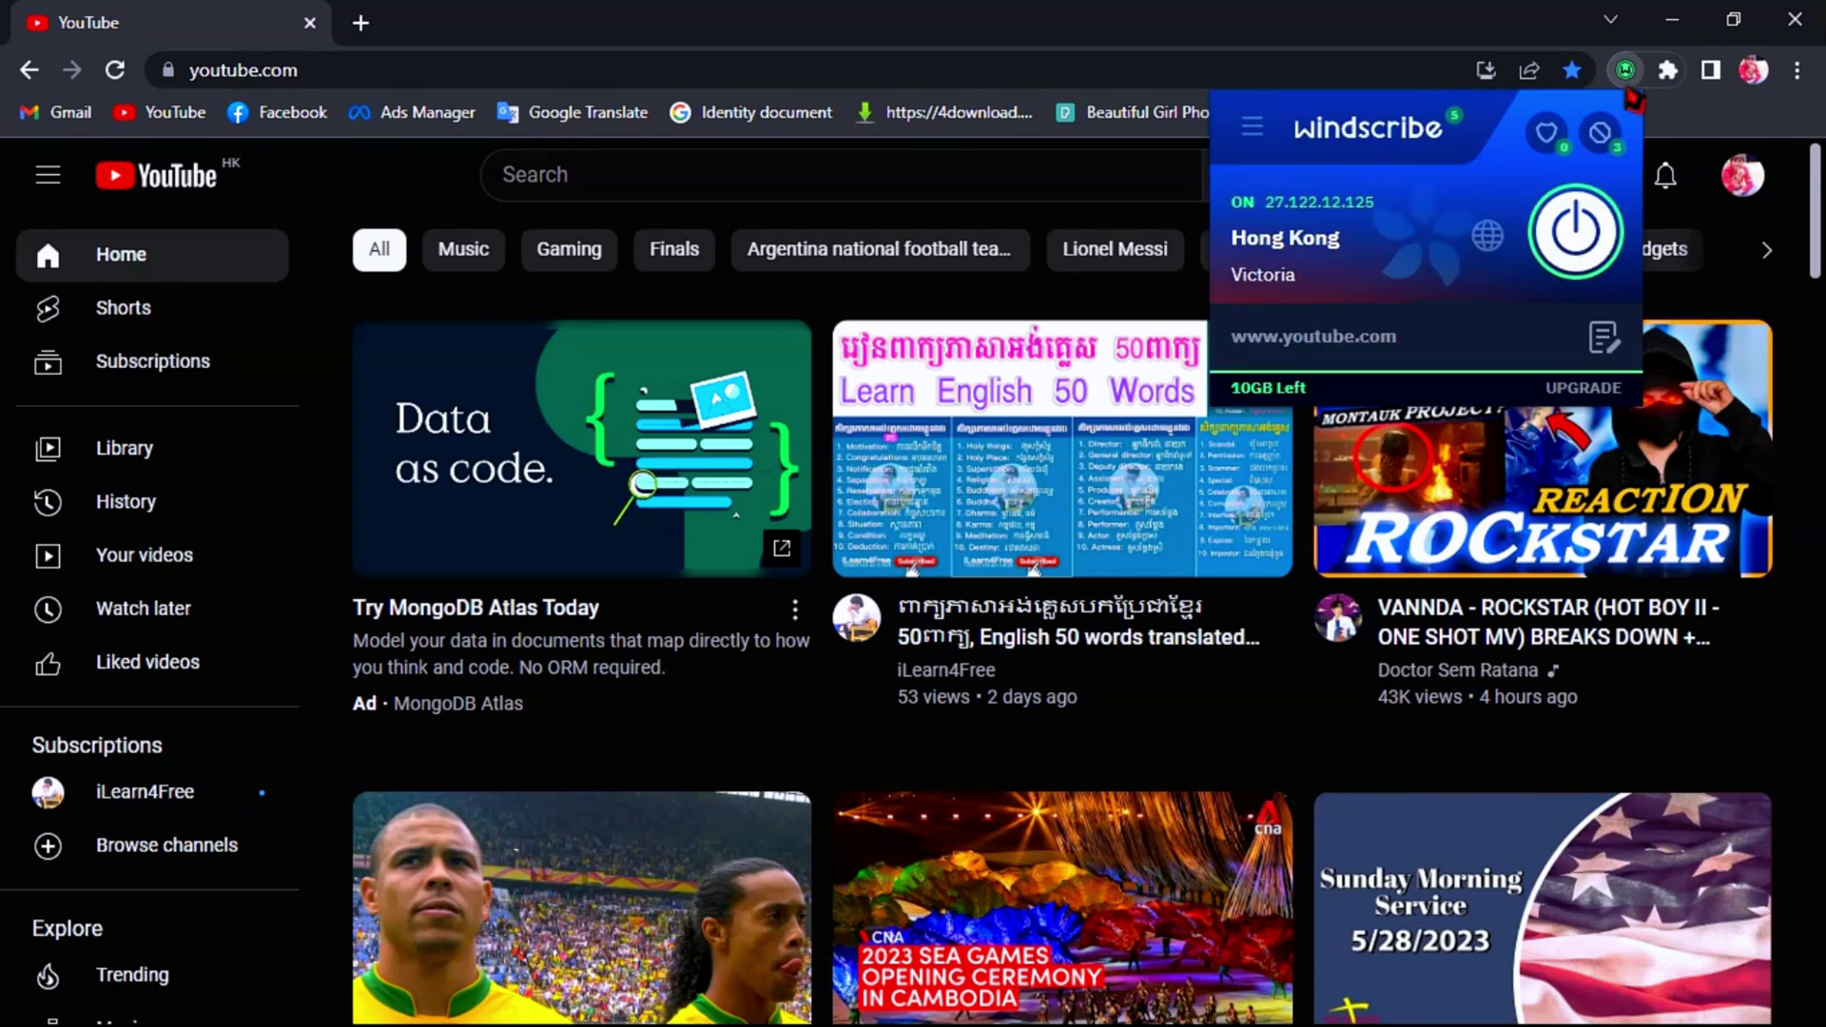
{"action": "key", "text": "Escape"}
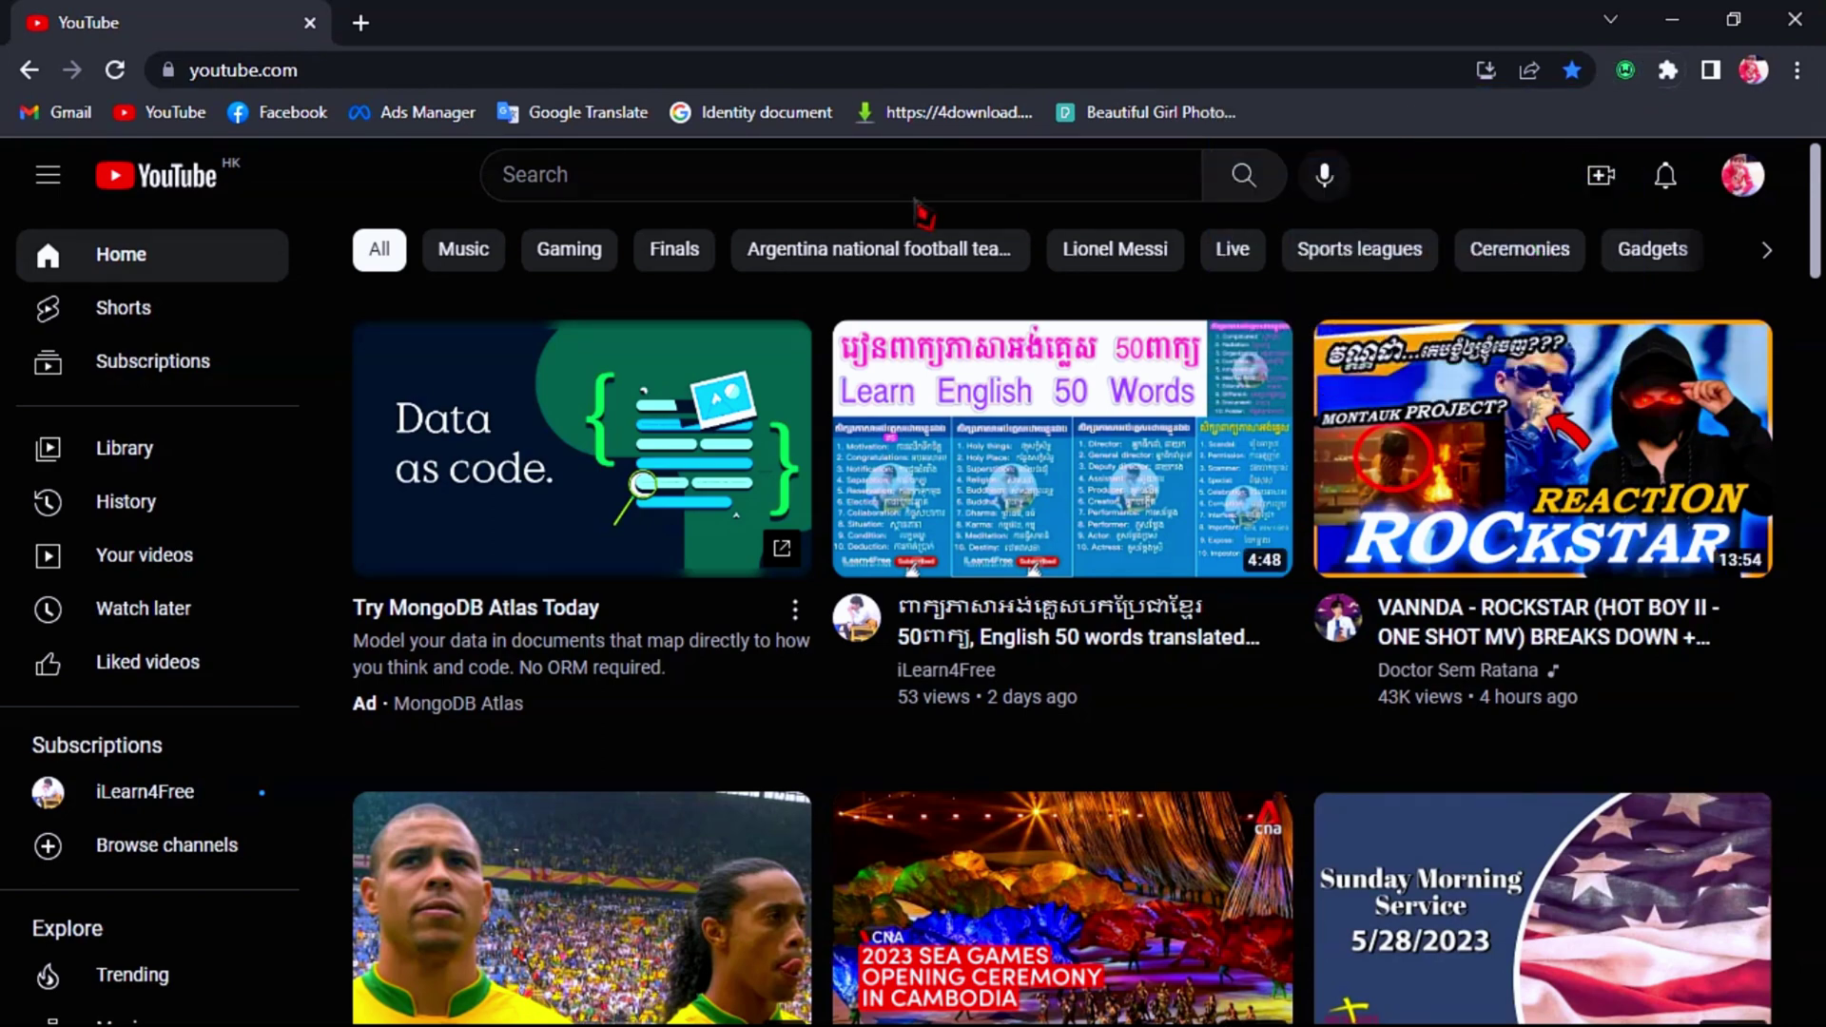
{"action": "right_click", "coordinate": [280, 117]}
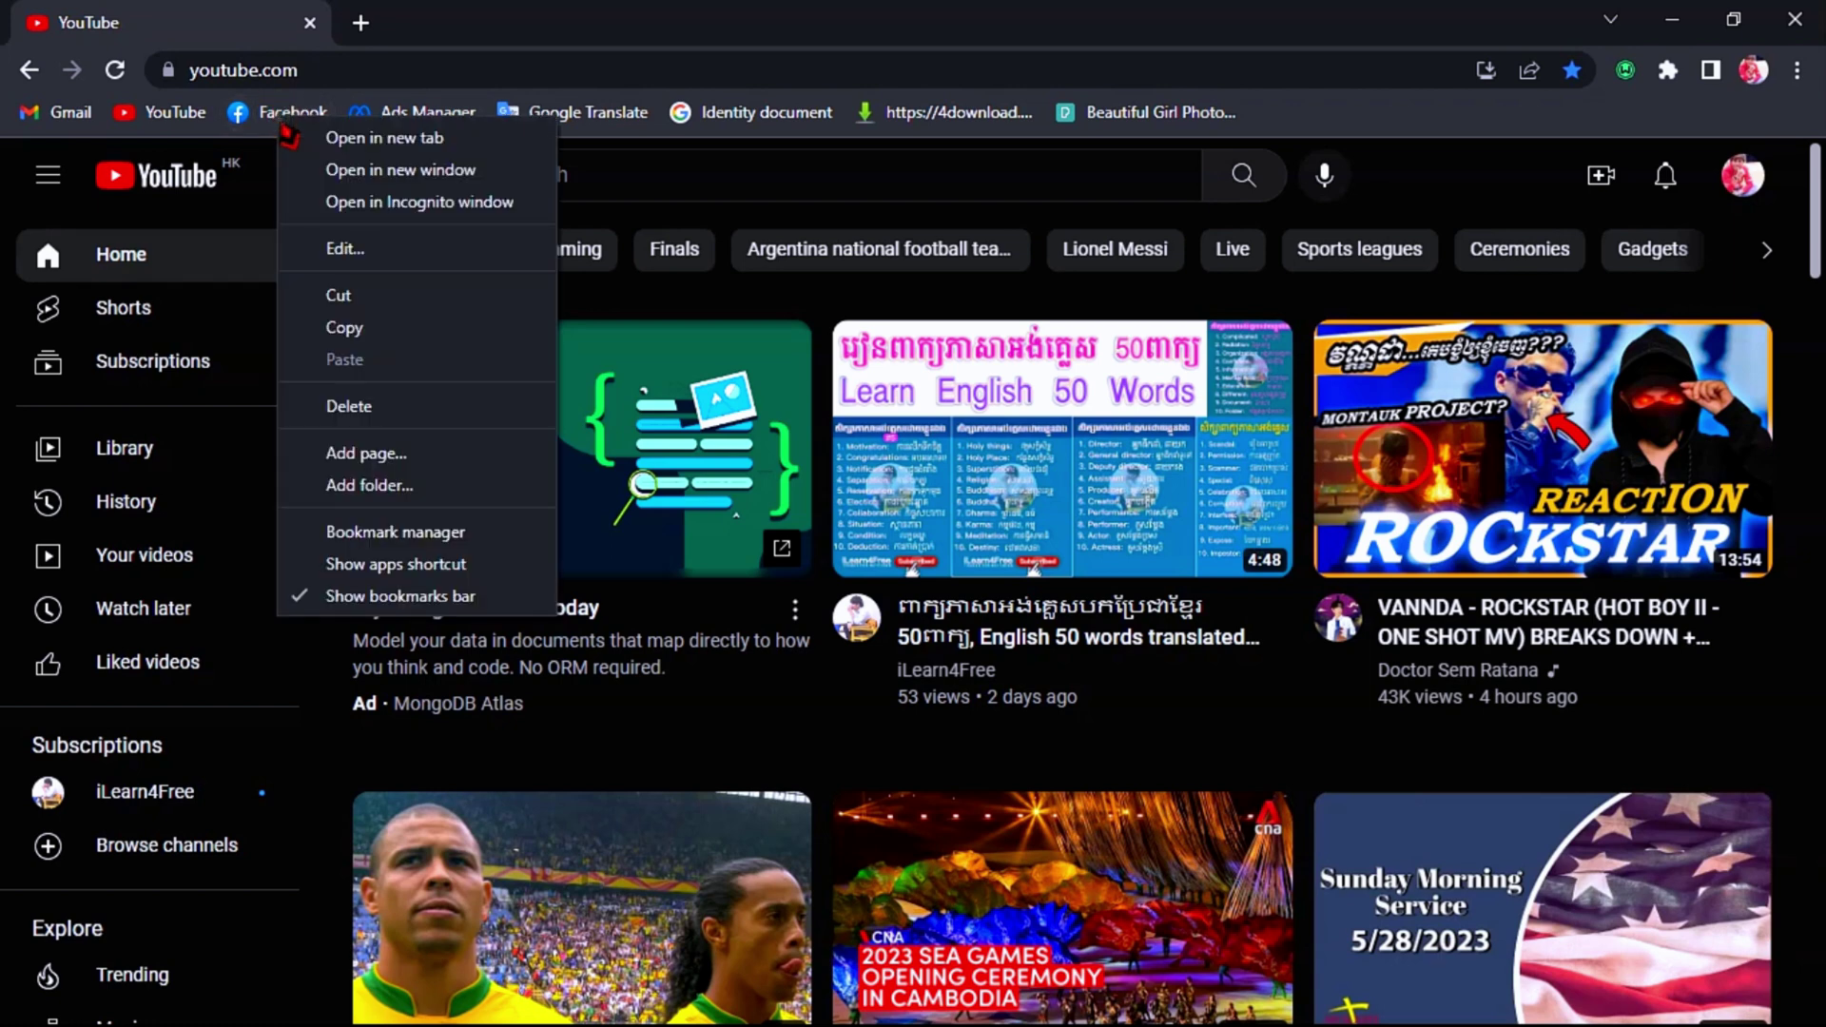
{"action": "left_click", "coordinate": [369, 138]}
{"action": "left_click", "coordinate": [485, 27]}
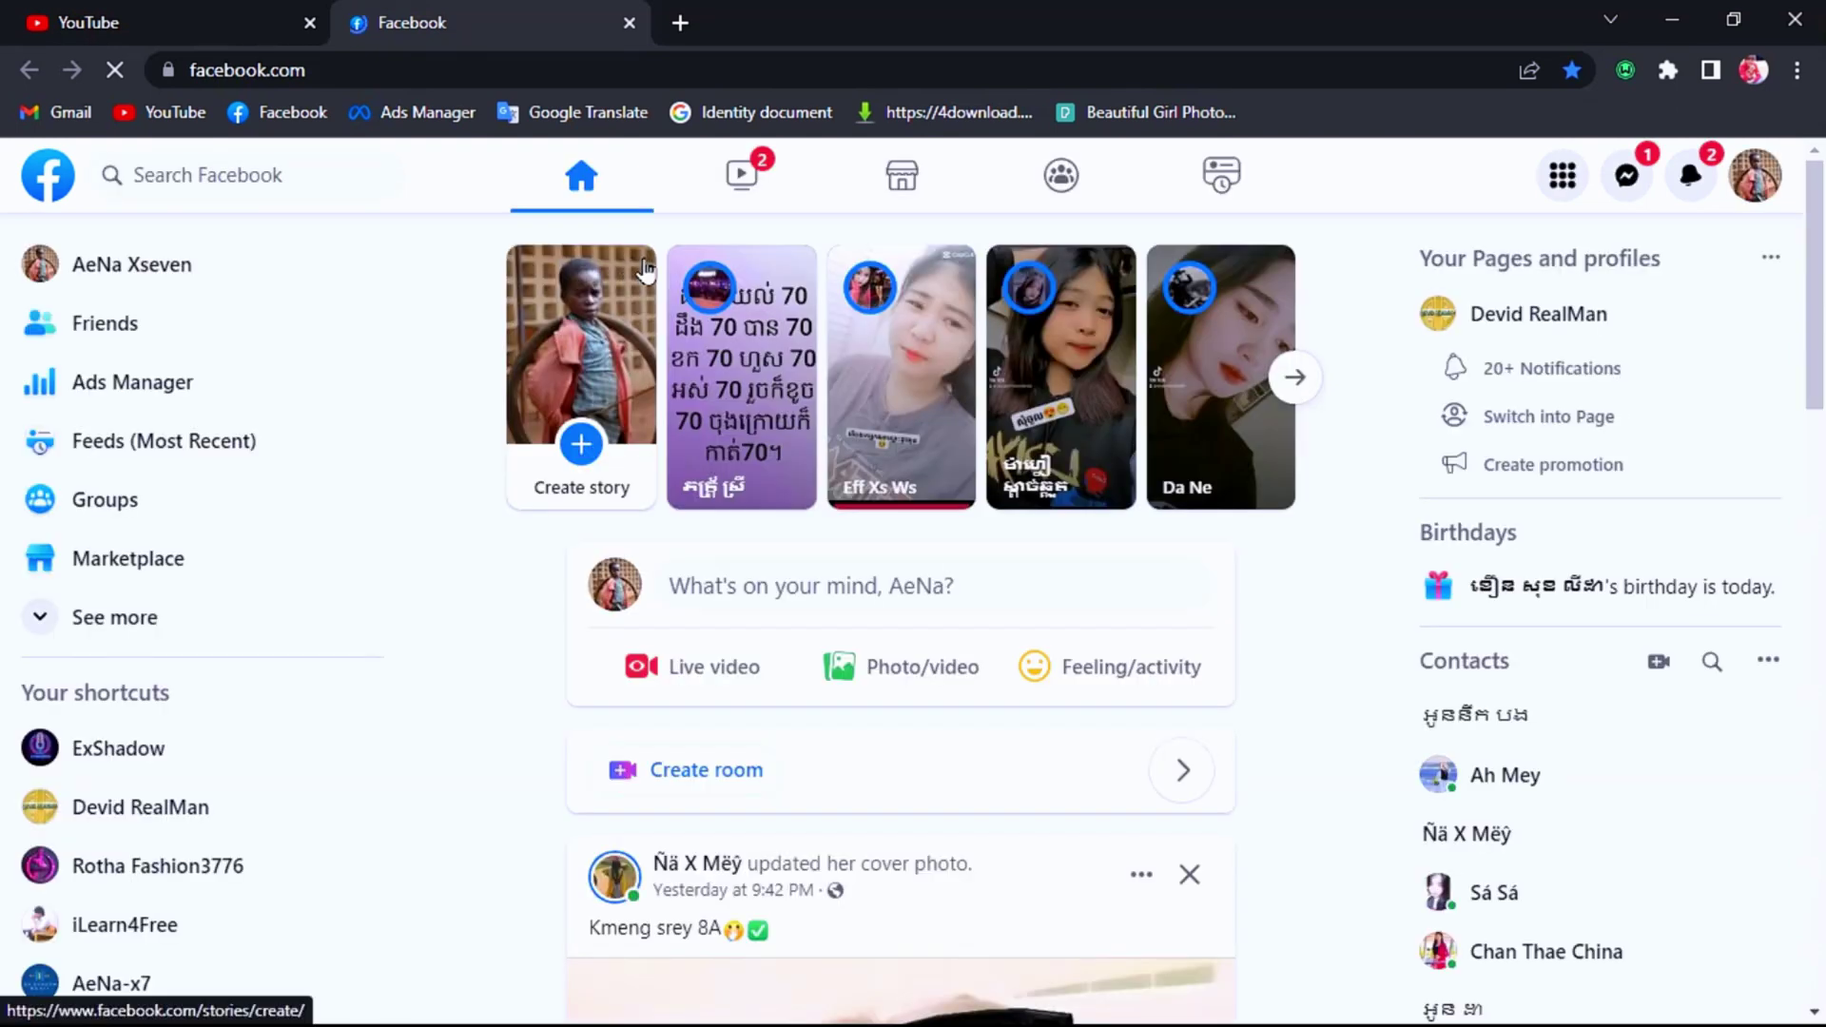
Navigate to Facebook's Settings & privacy > Settings > Security and login page.
{"action": "left_click", "coordinate": [1757, 181]}
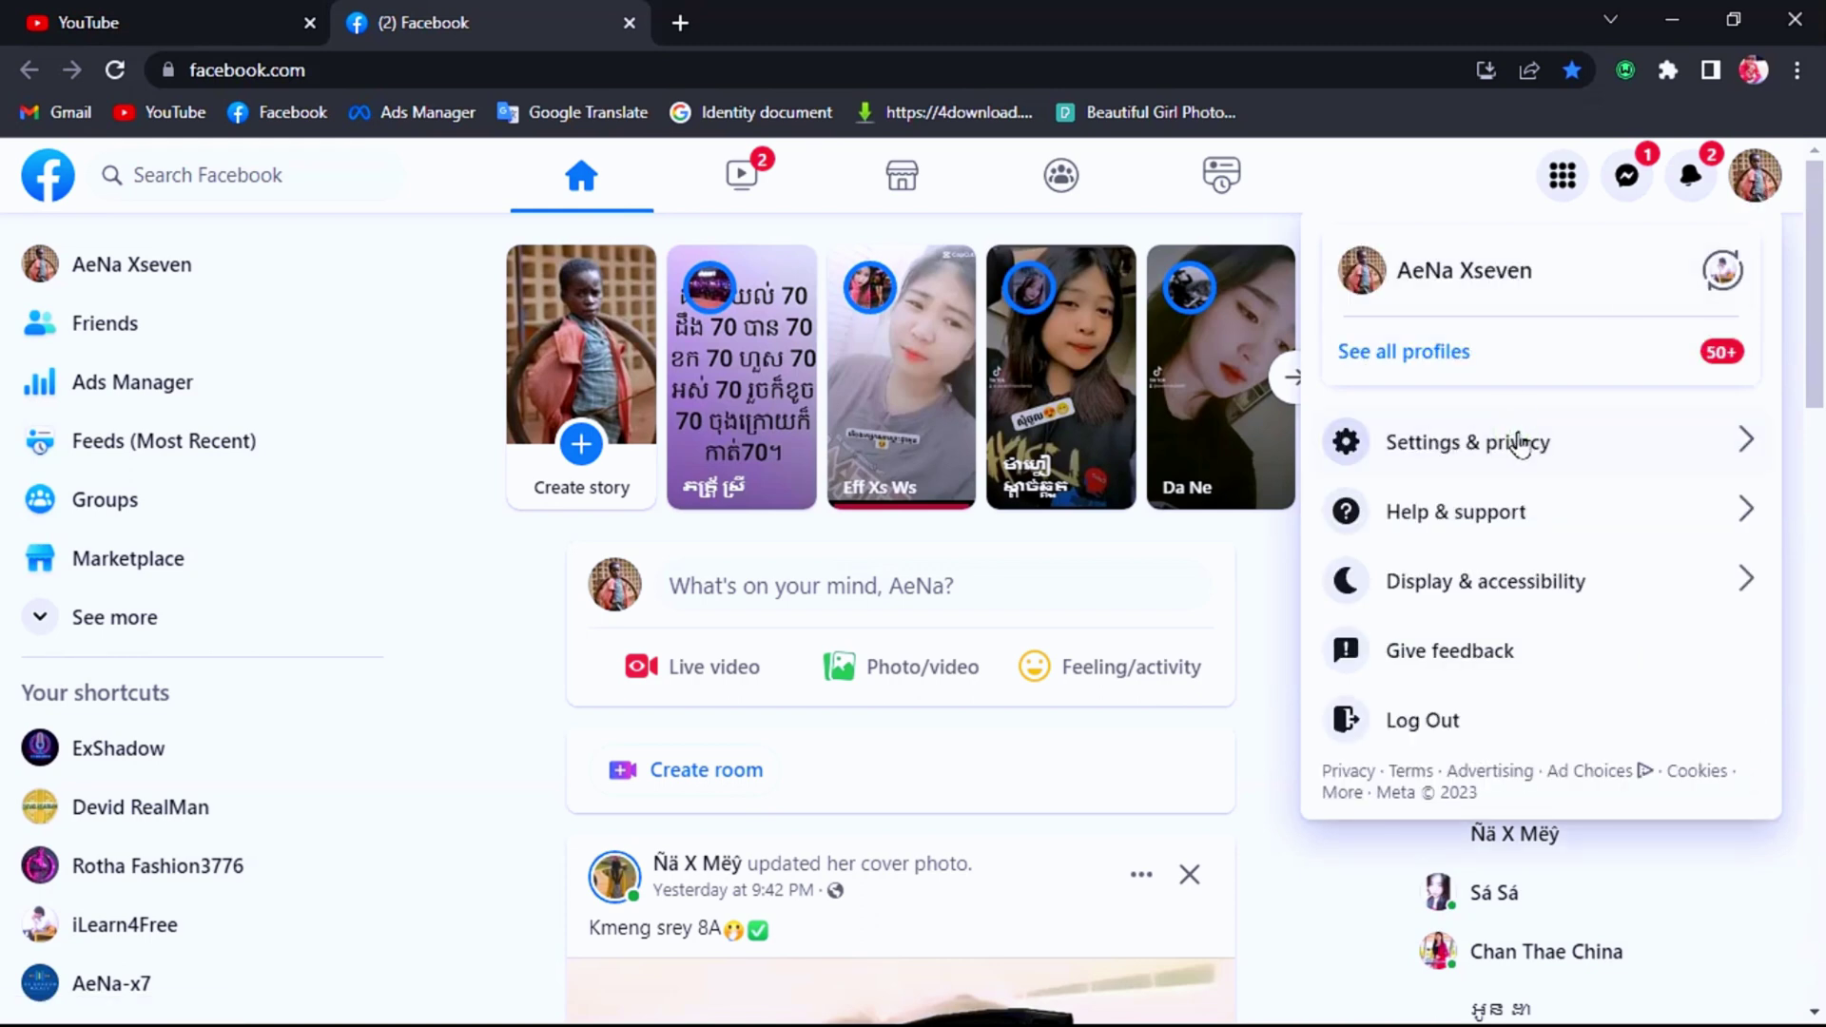
{"action": "left_click", "coordinate": [1518, 442]}
{"action": "left_click", "coordinate": [1447, 340]}
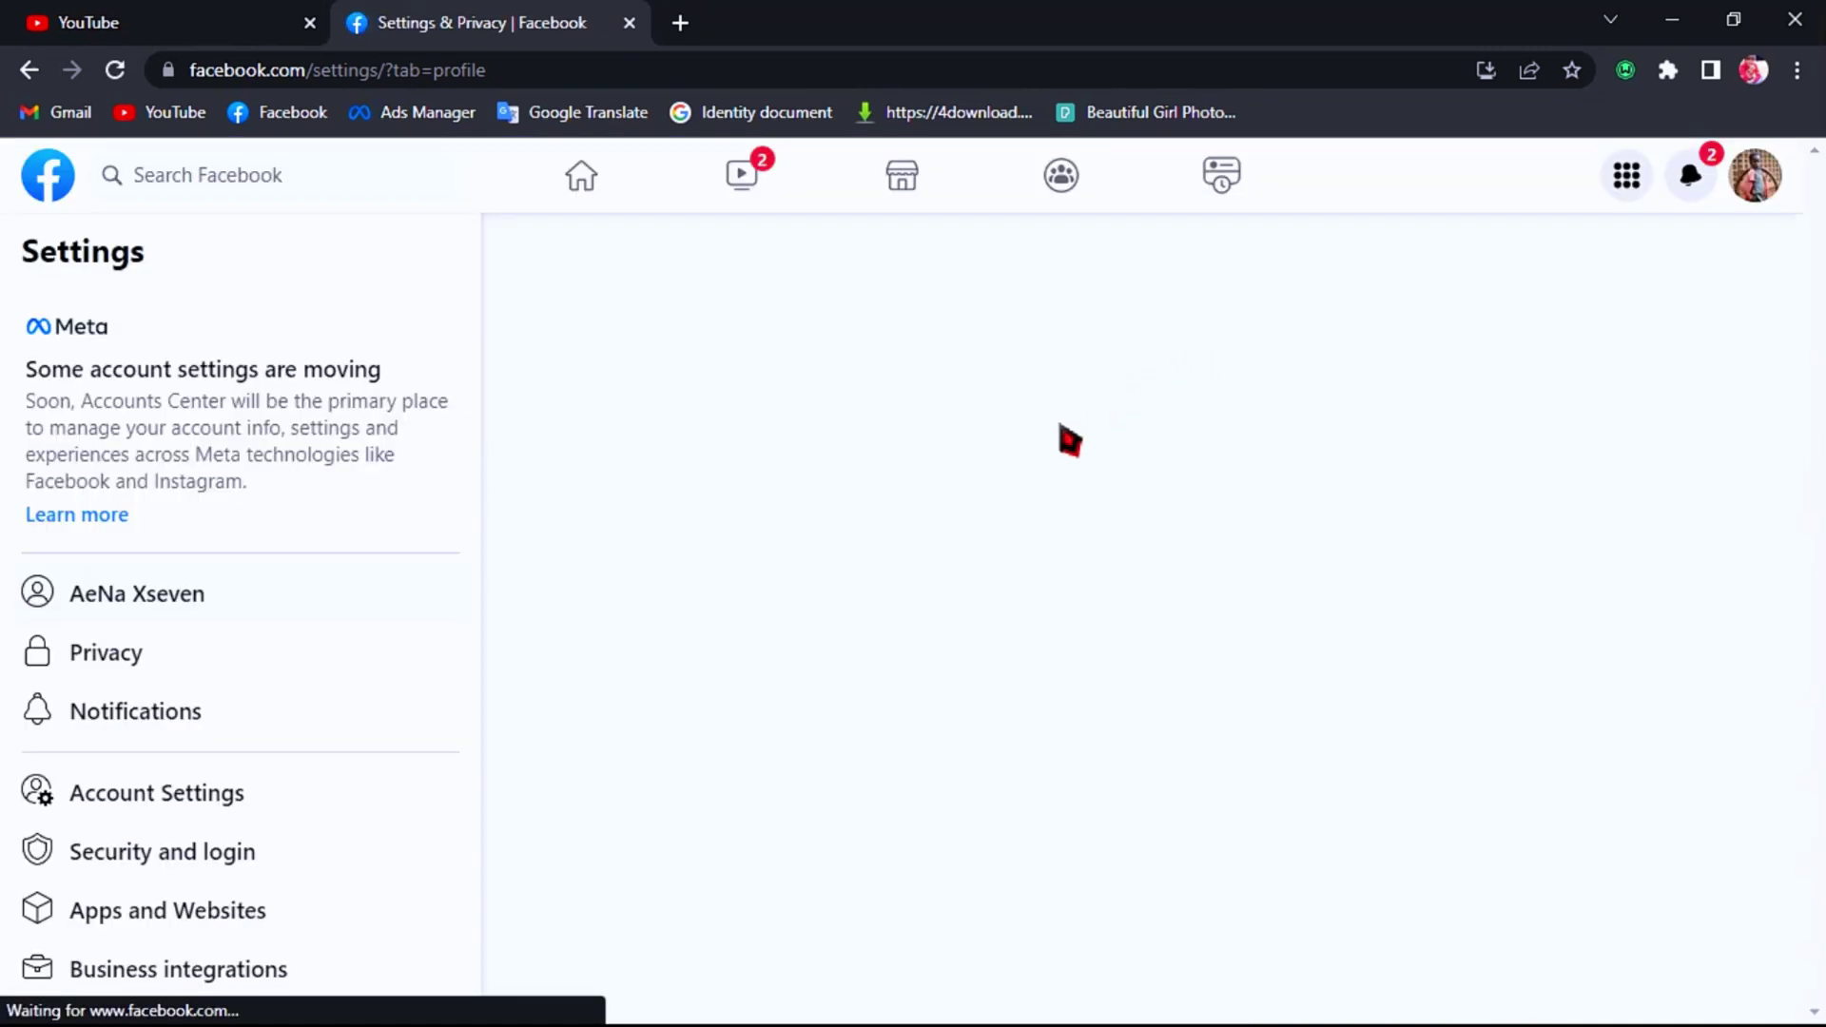
{"action": "scroll", "coordinate": [255, 726], "scroll_direction": "down", "scroll_amount": 1}
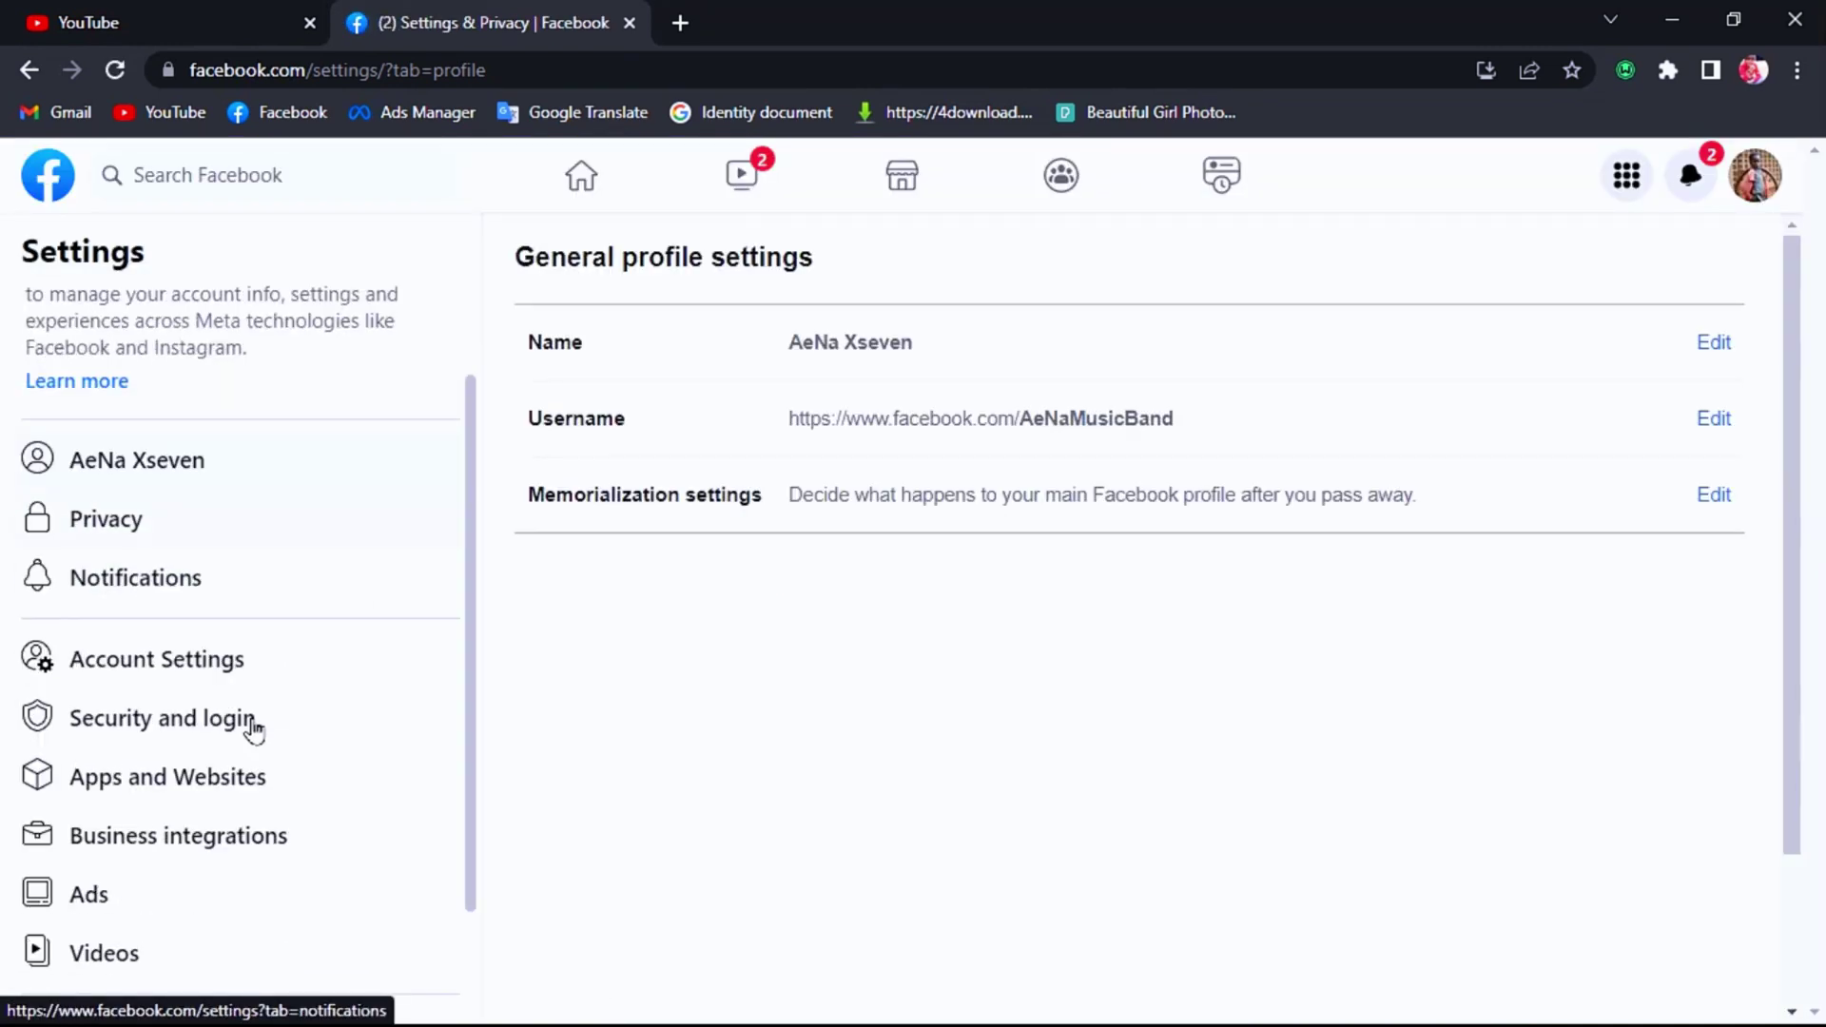
{"action": "left_click", "coordinate": [228, 723]}
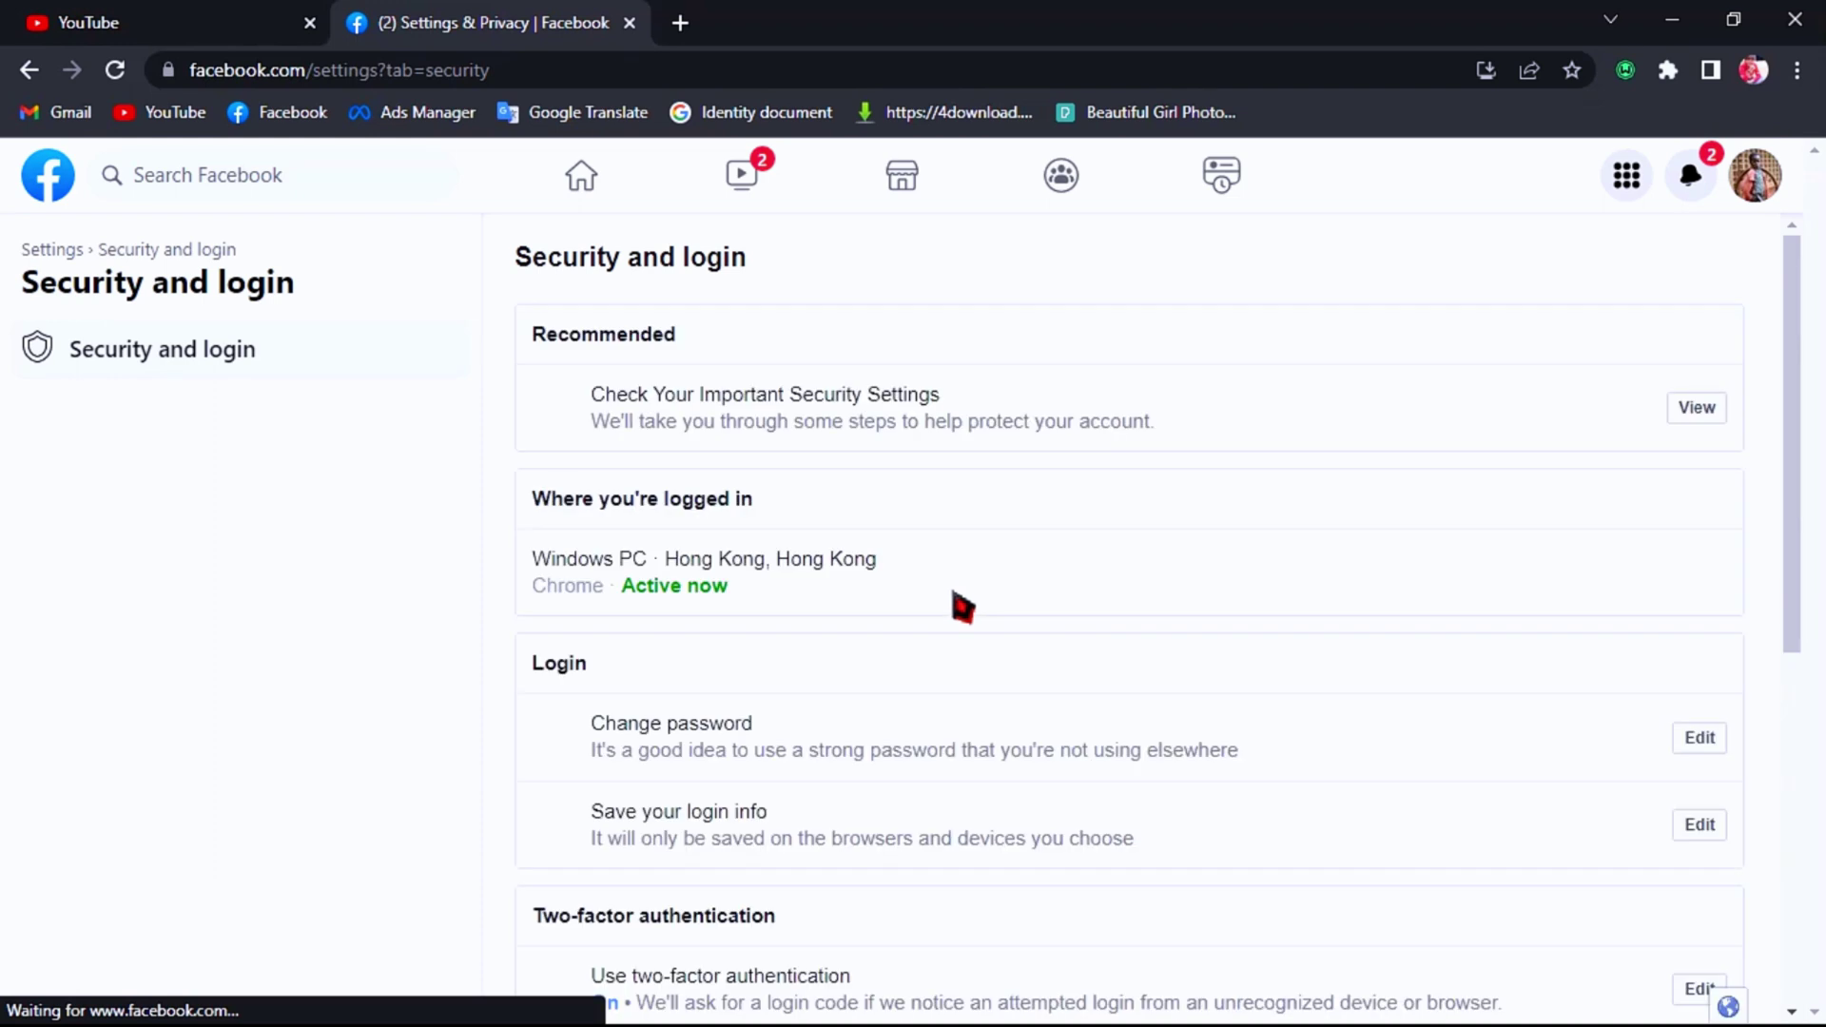
Select the Hong Kong logged-in location line, leave for the home feed, then return to YouTube.
{"action": "left_click_drag", "start_coordinate": [796, 561], "coordinate": [613, 561]}
{"action": "left_click_drag", "start_coordinate": [937, 569], "coordinate": [595, 556]}
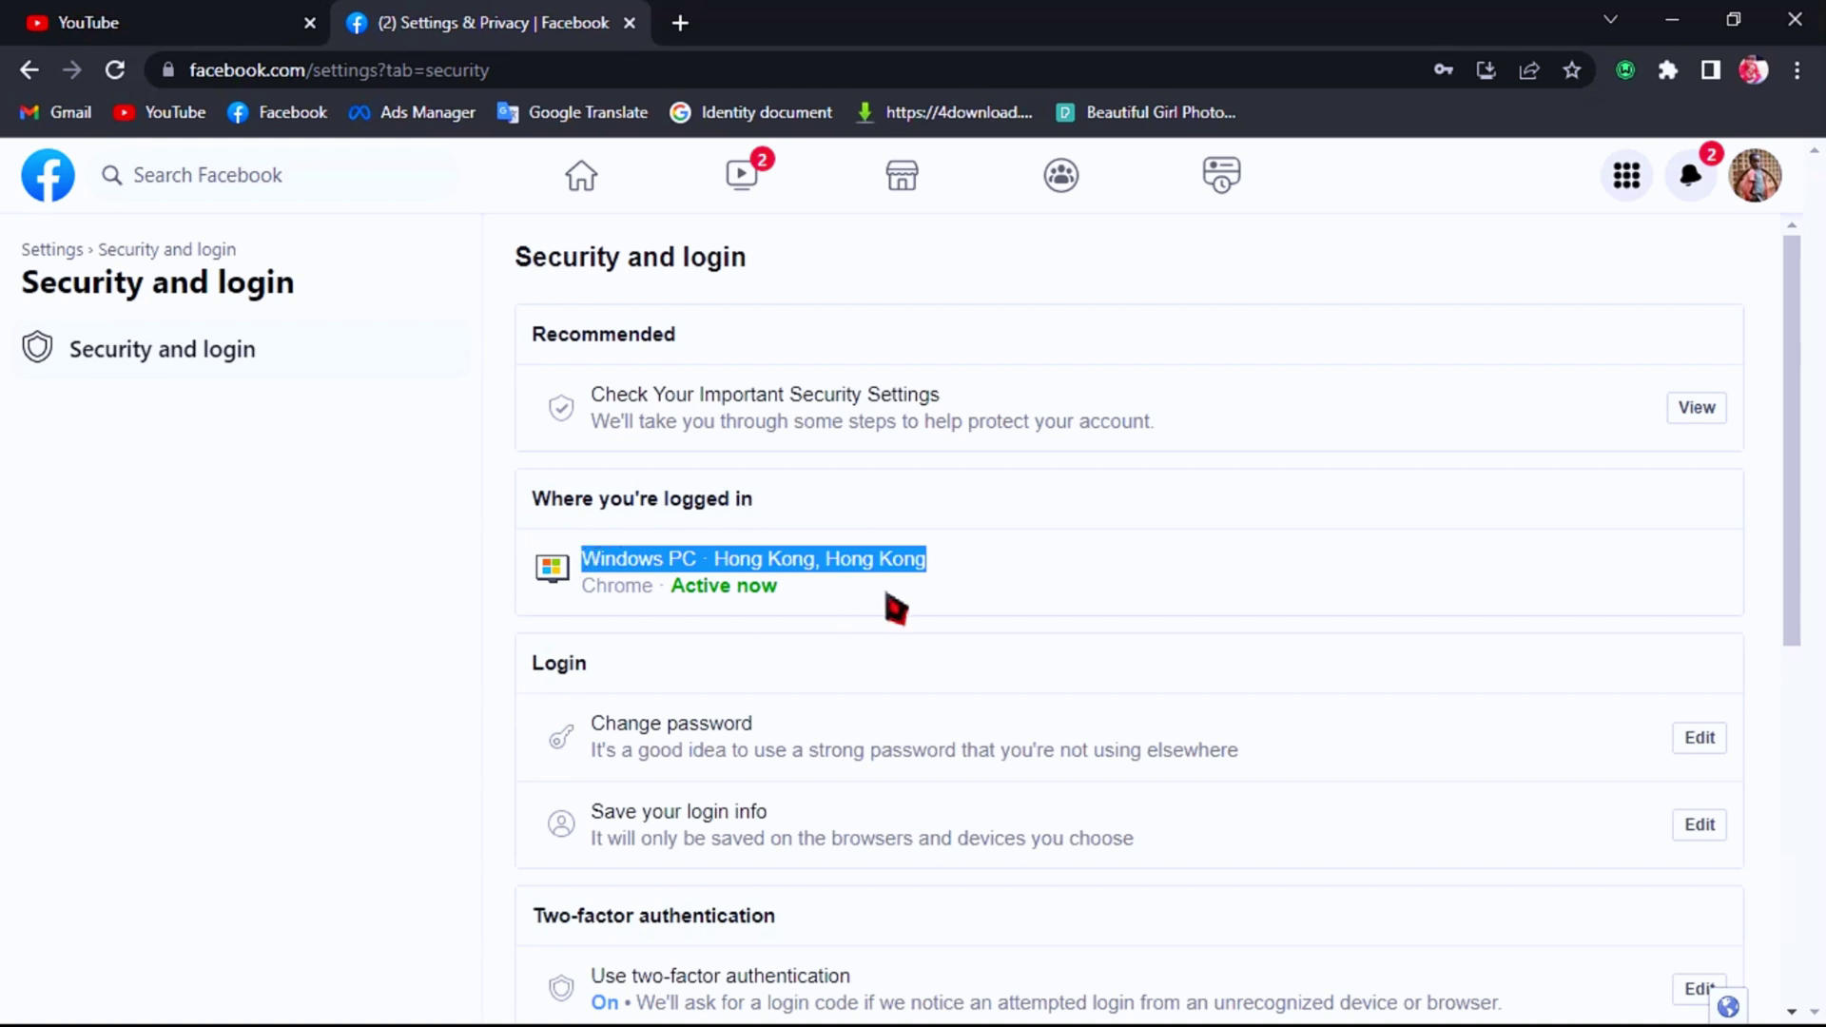
{"action": "left_click", "coordinate": [966, 568]}
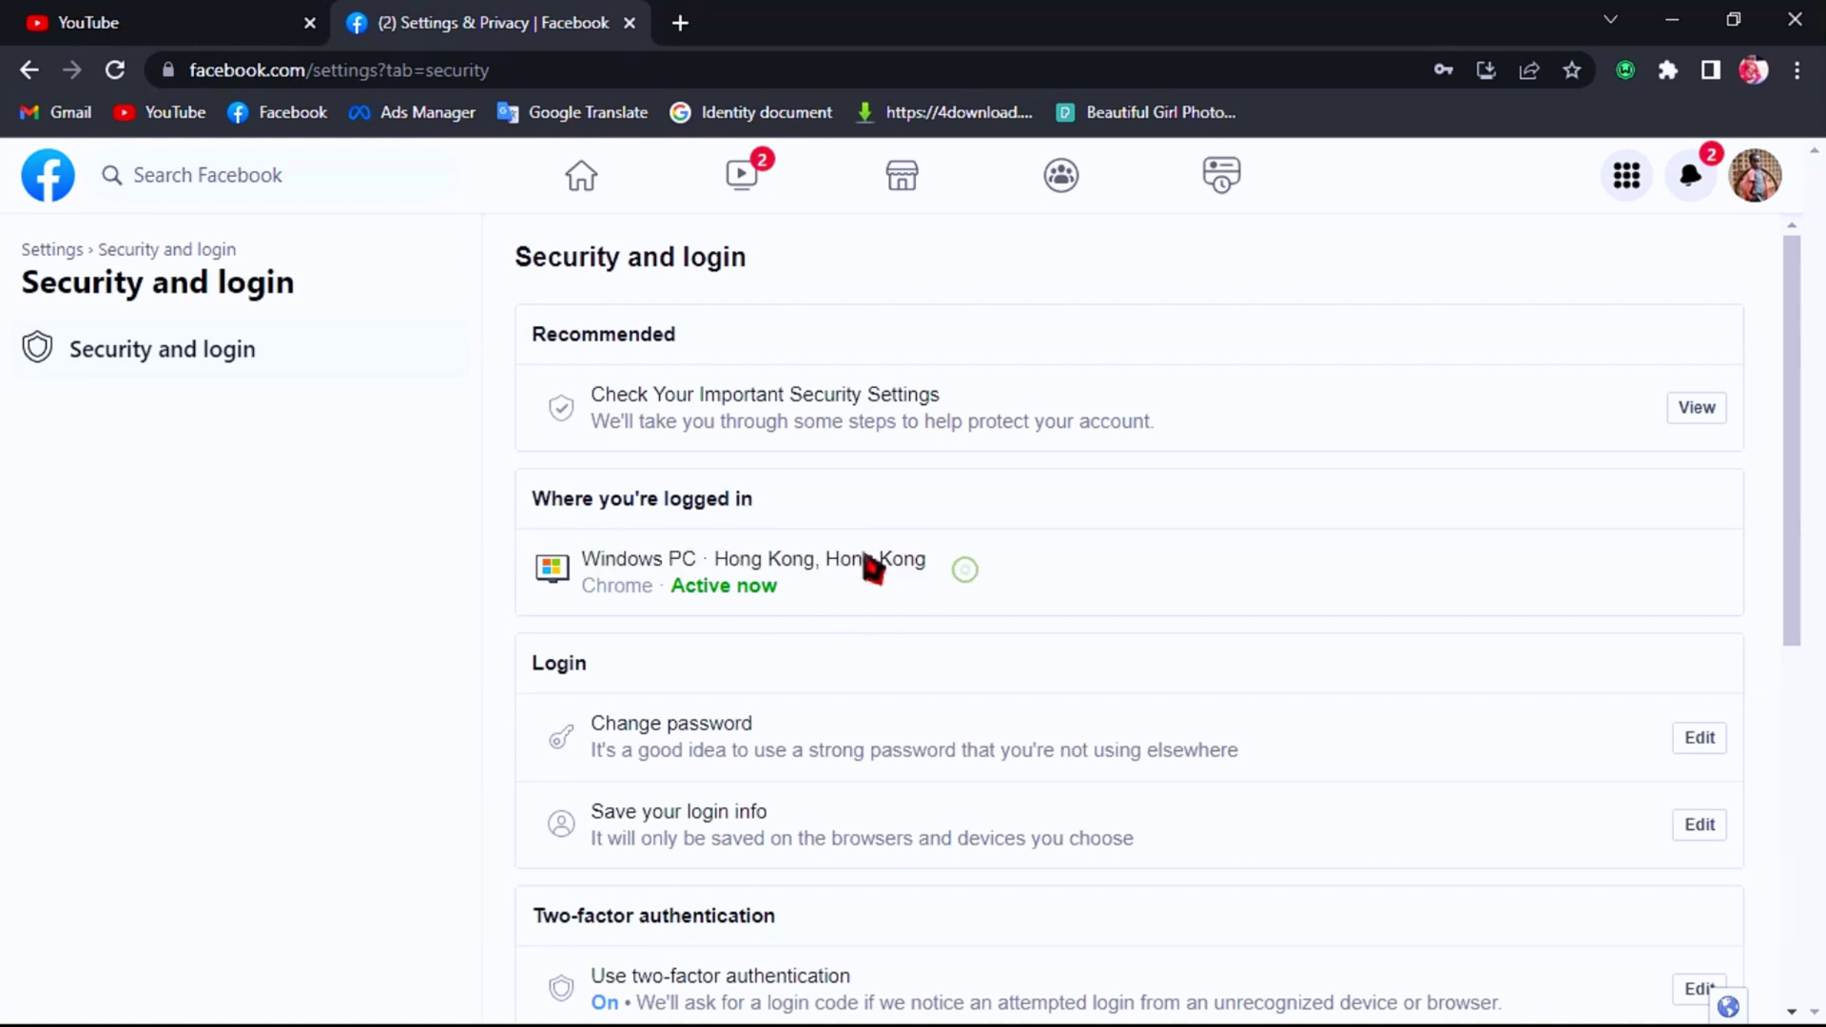
{"action": "left_click", "coordinate": [582, 175]}
{"action": "left_click", "coordinate": [1035, 226]}
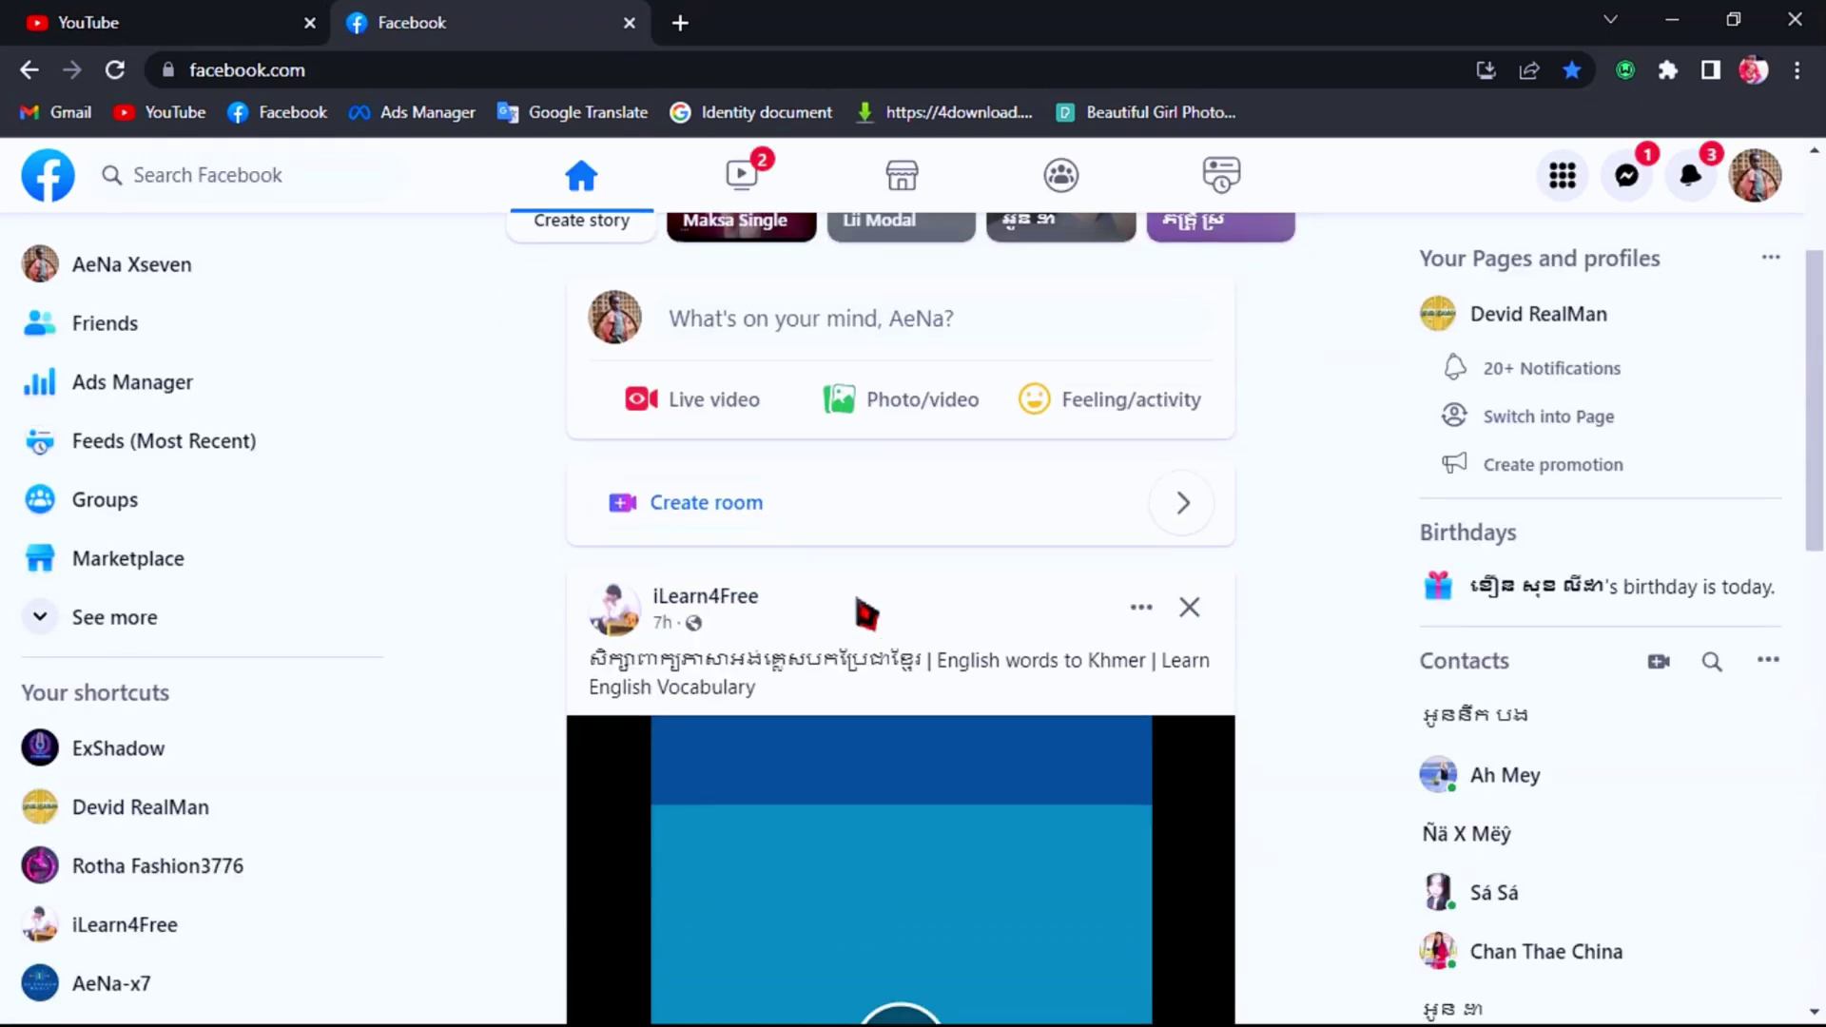
{"action": "left_click", "coordinate": [140, 29]}
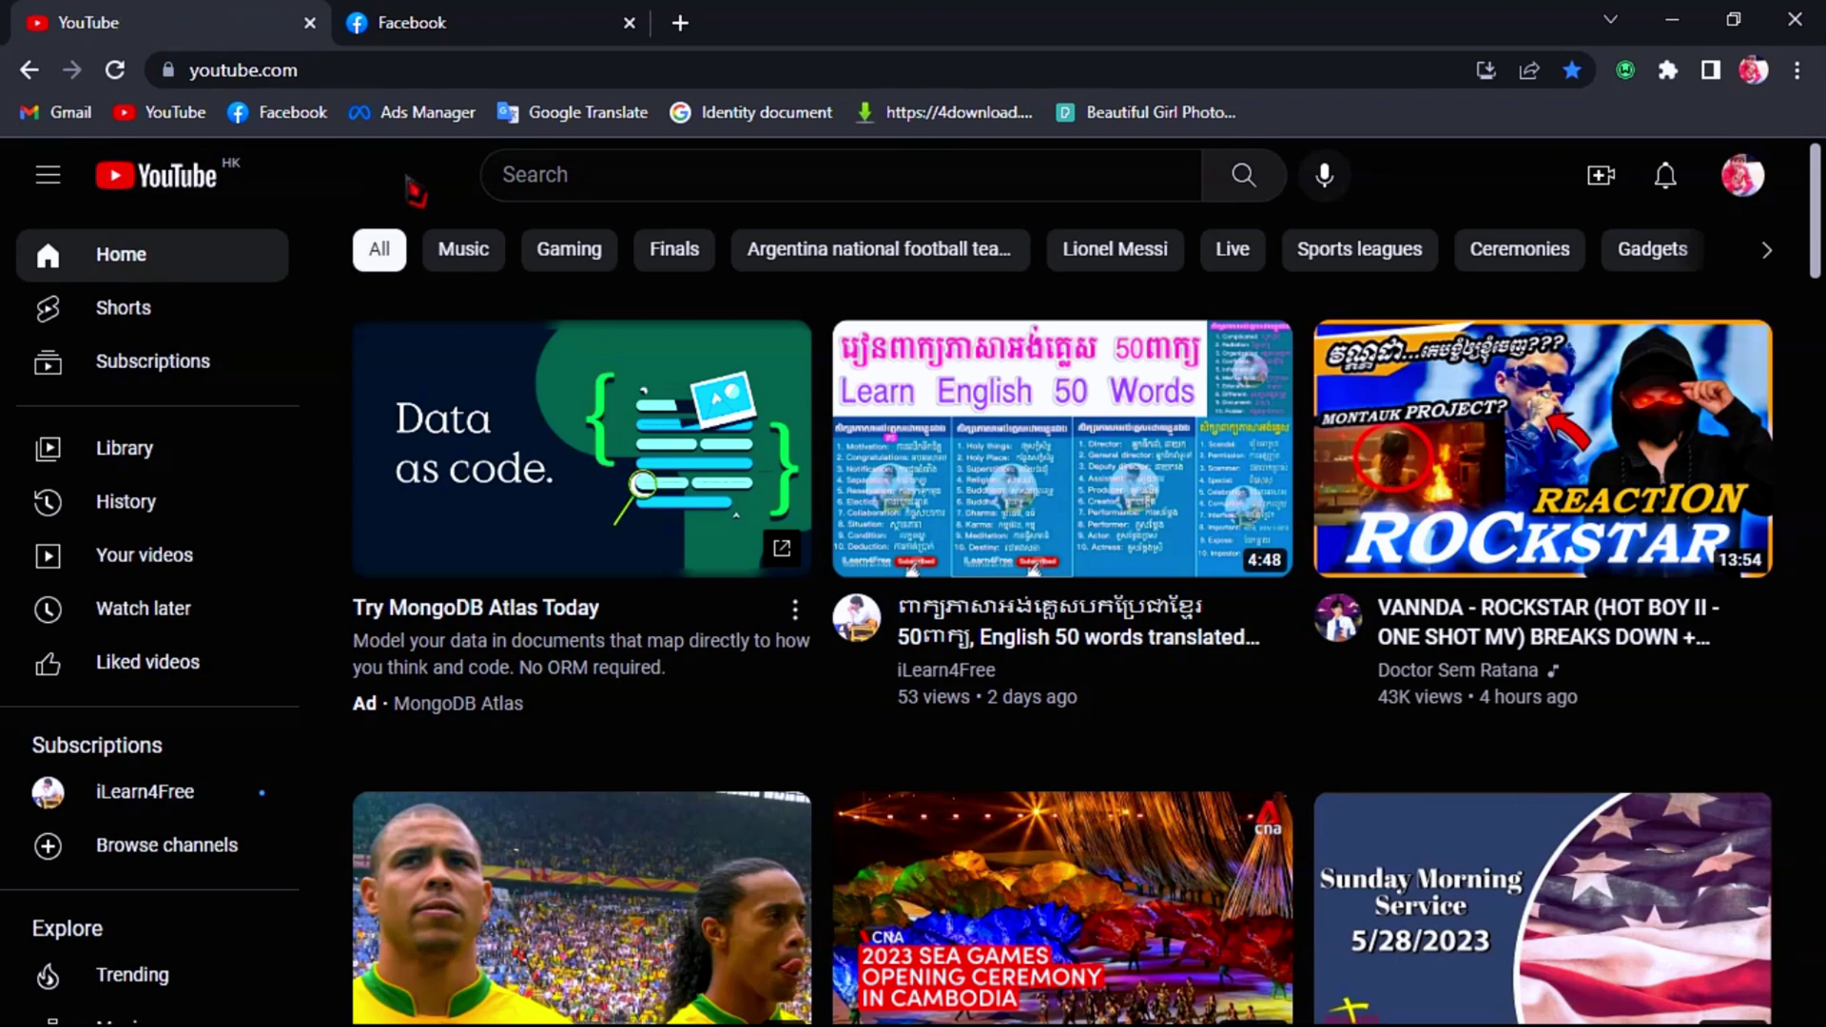
Close the Facebook tab and open Windscribe's Blocker settings.
{"action": "left_click", "coordinate": [629, 23]}
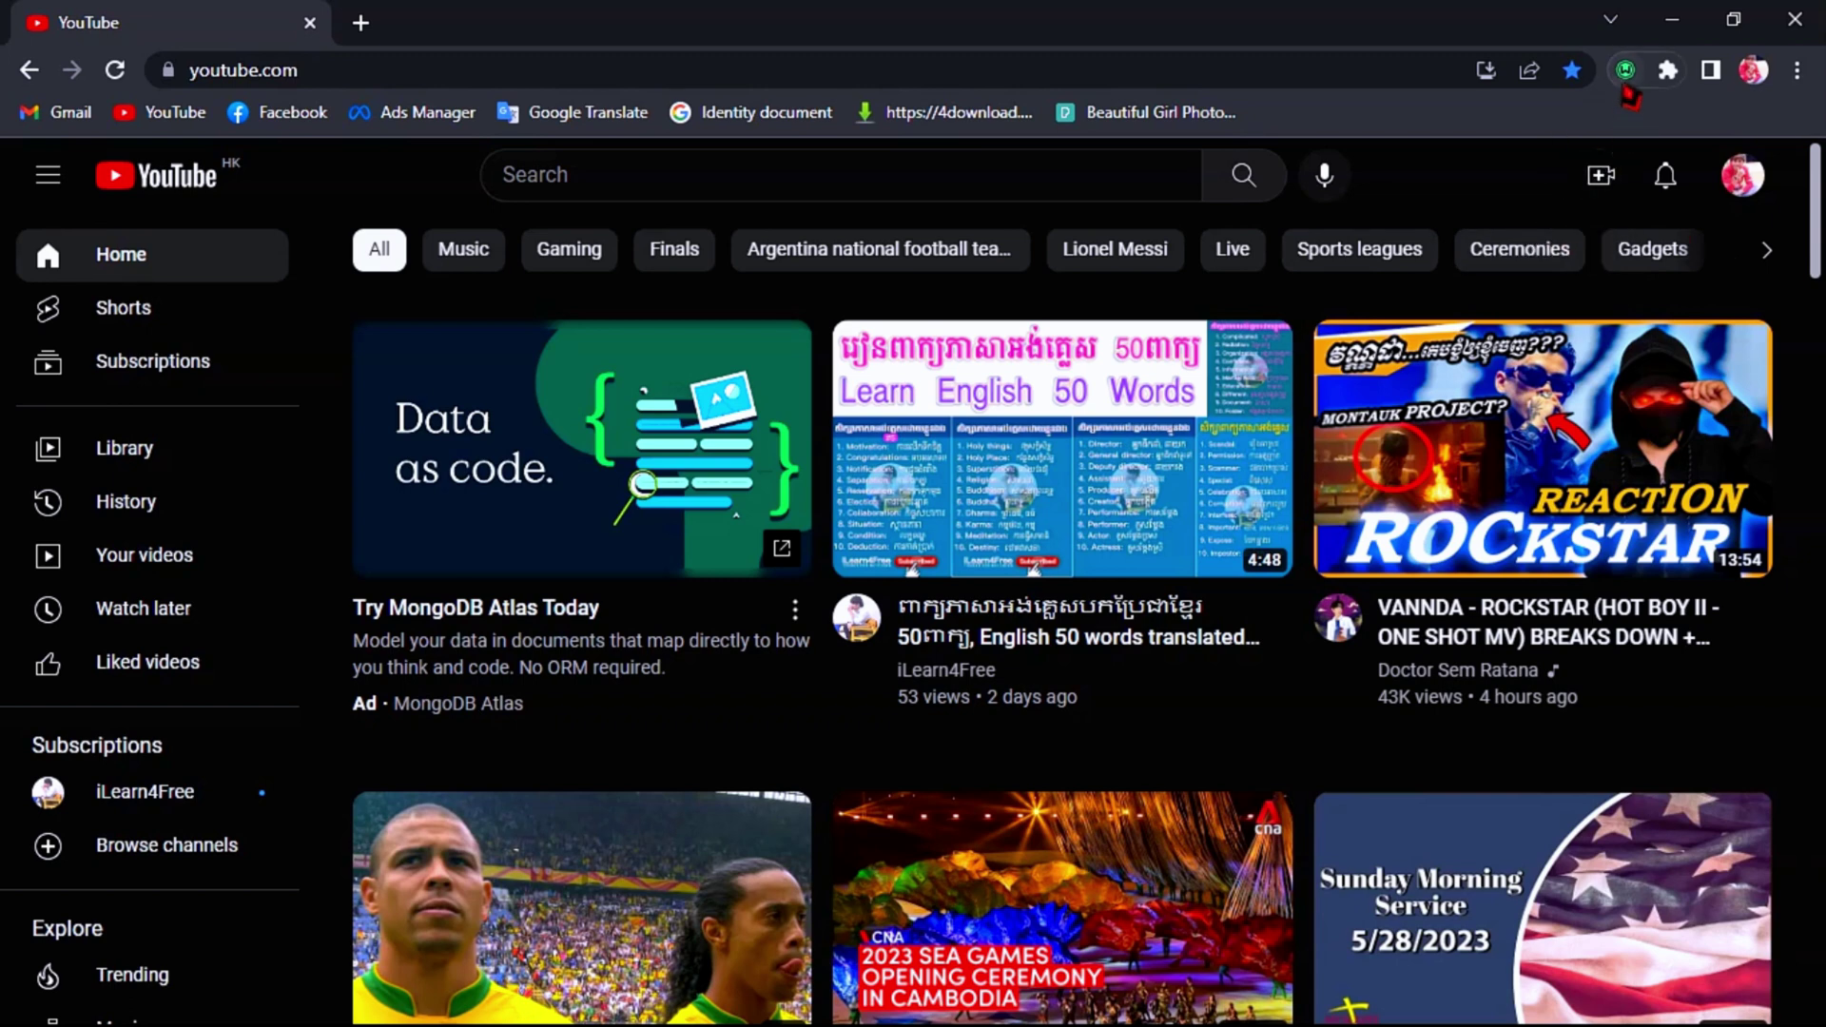
{"action": "left_click", "coordinate": [1625, 76]}
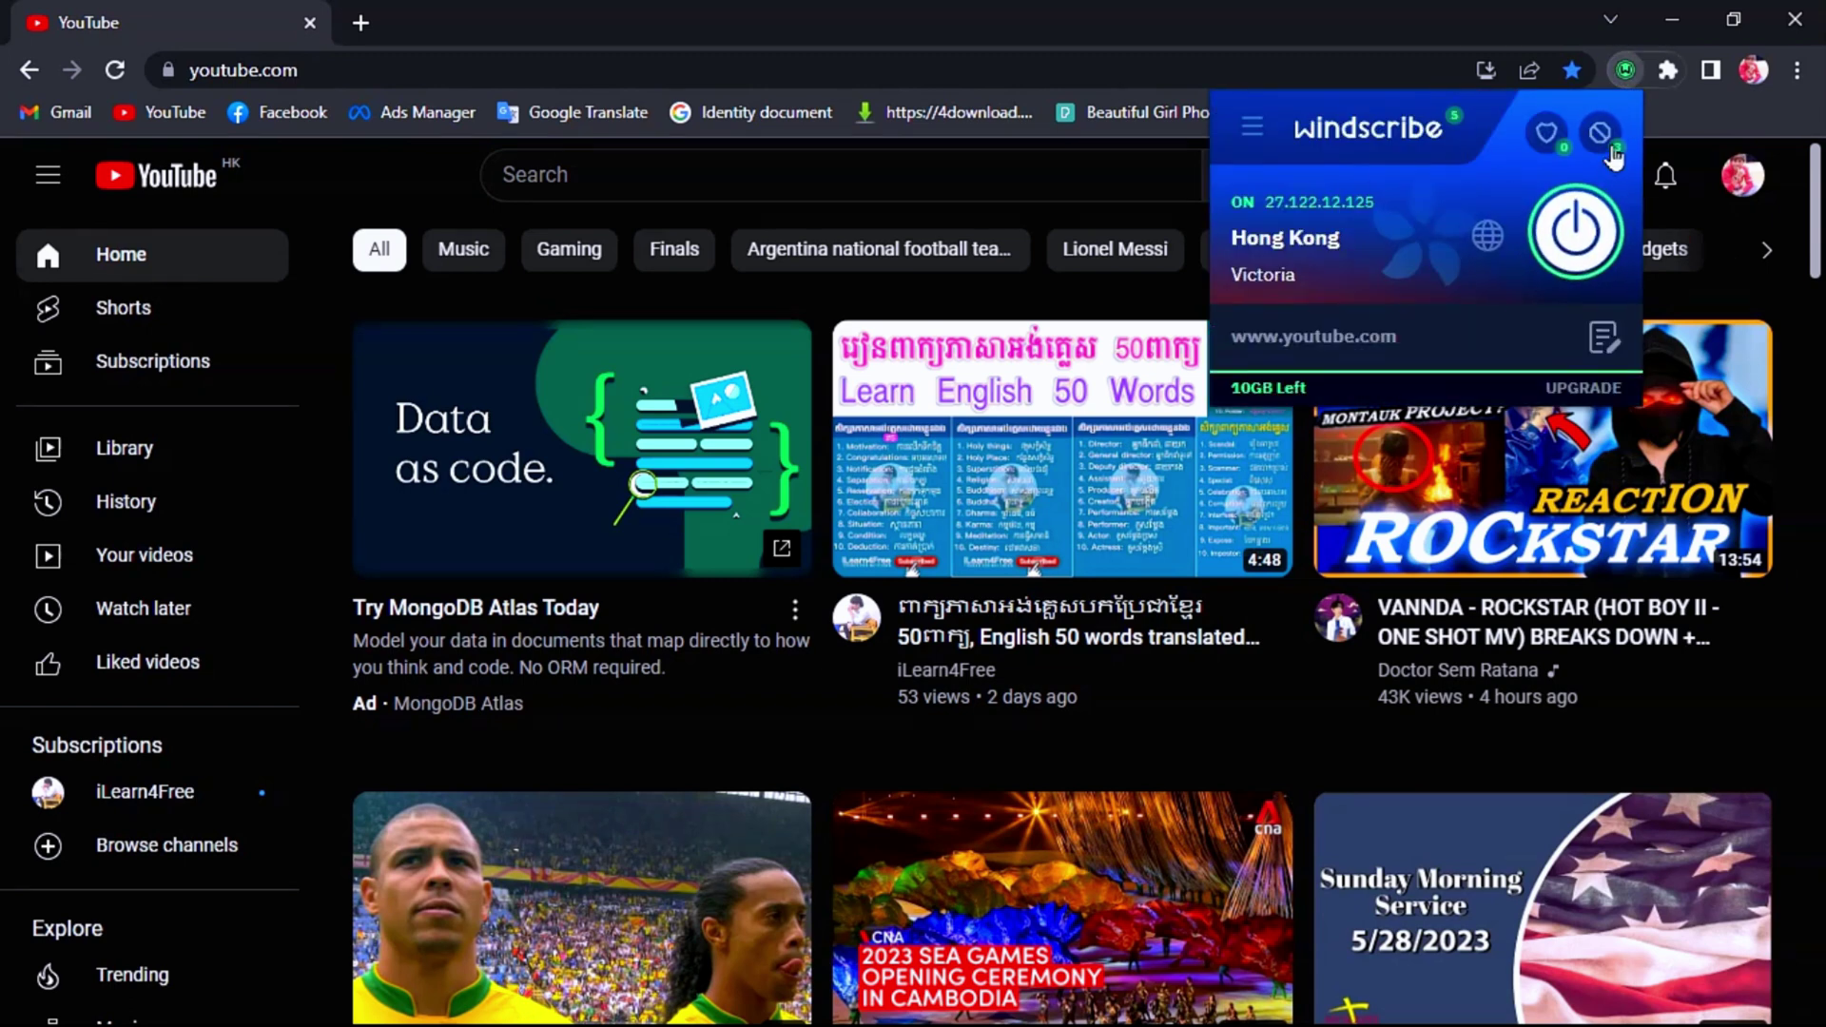
{"action": "left_click", "coordinate": [1606, 137]}
Switch off the Ad Crusher, Tracker Eradicator and Malware Evader blockers.
{"action": "left_click", "coordinate": [1571, 221]}
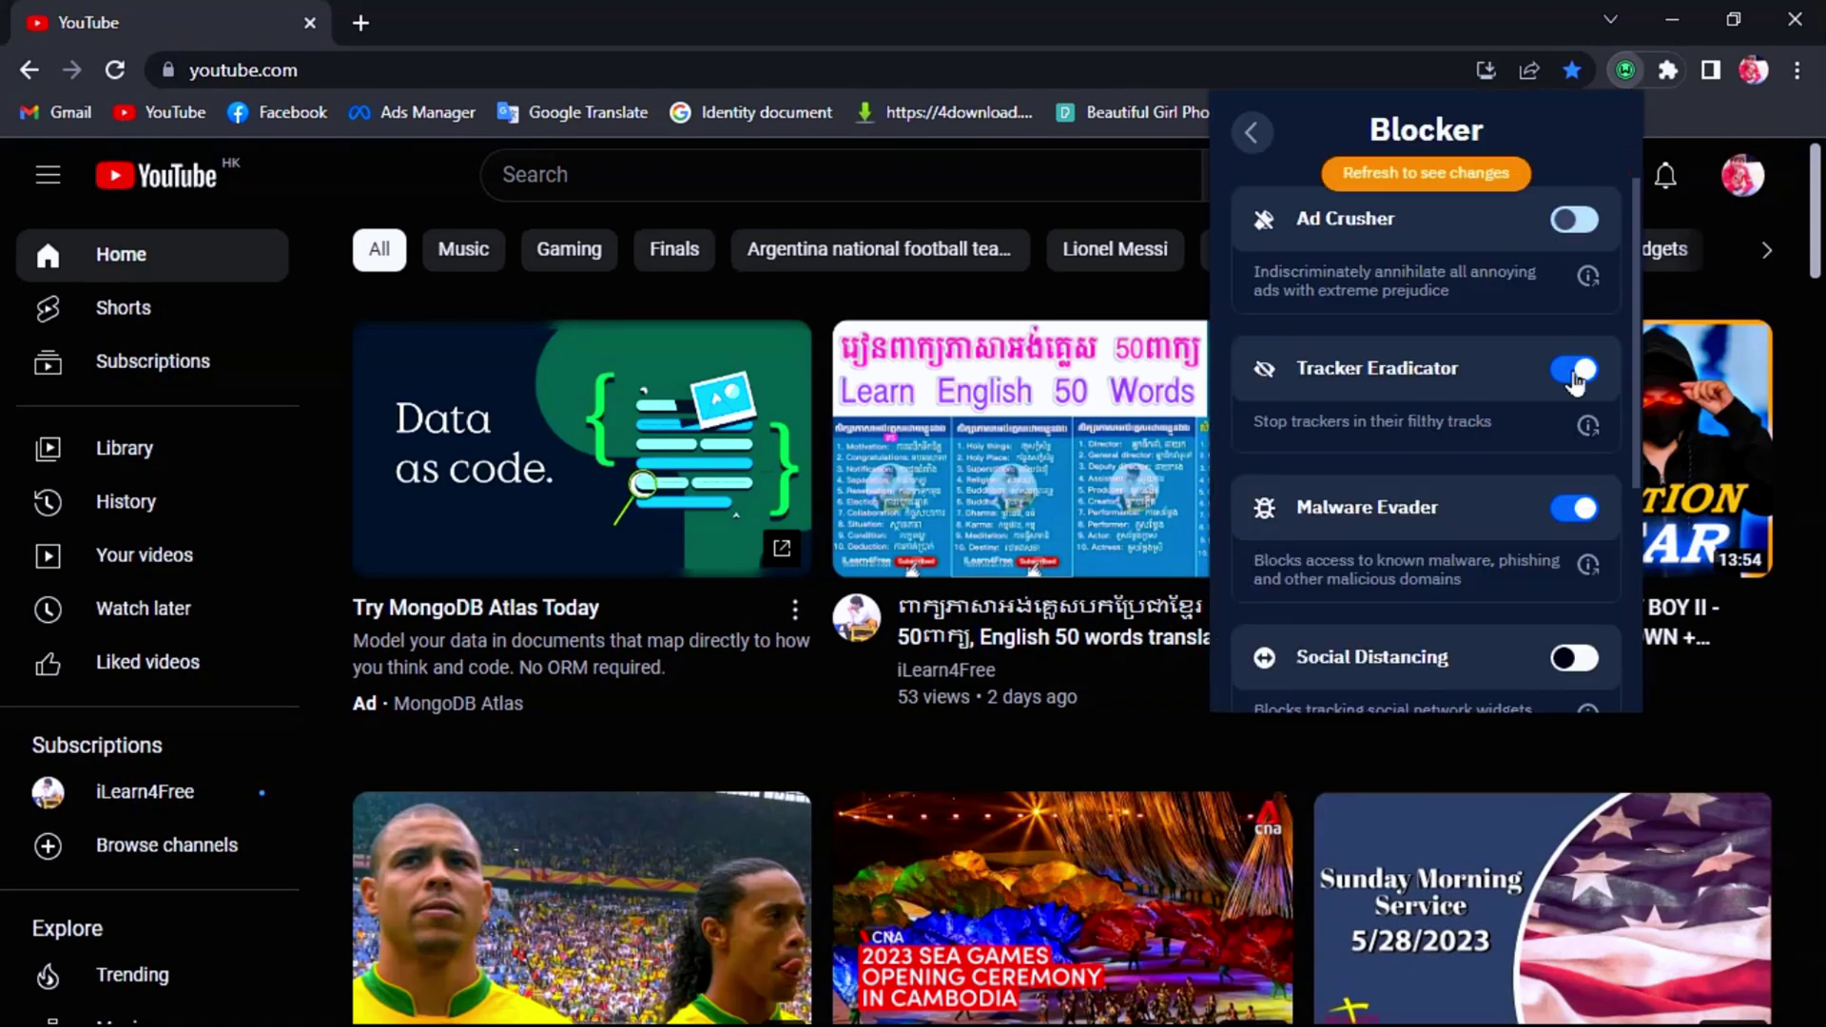
{"action": "left_click", "coordinate": [1574, 373]}
{"action": "left_click", "coordinate": [1574, 508]}
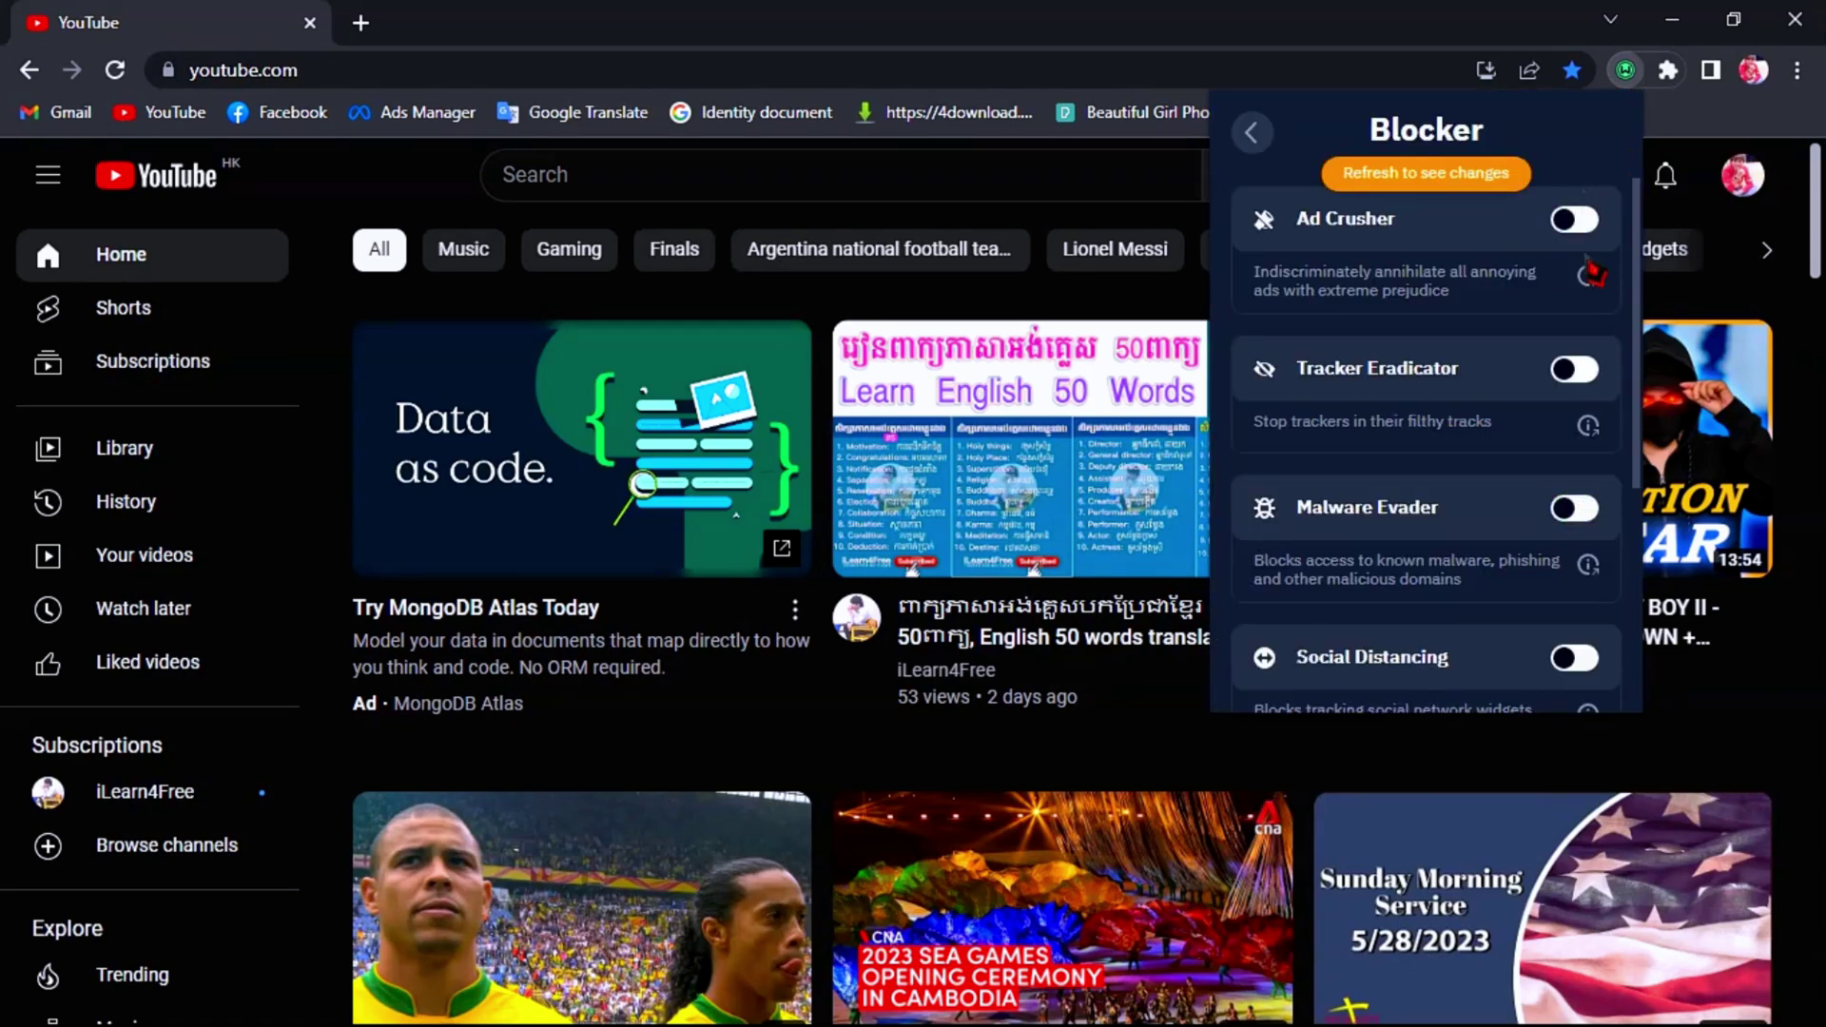
{"action": "left_click", "coordinate": [1626, 74]}
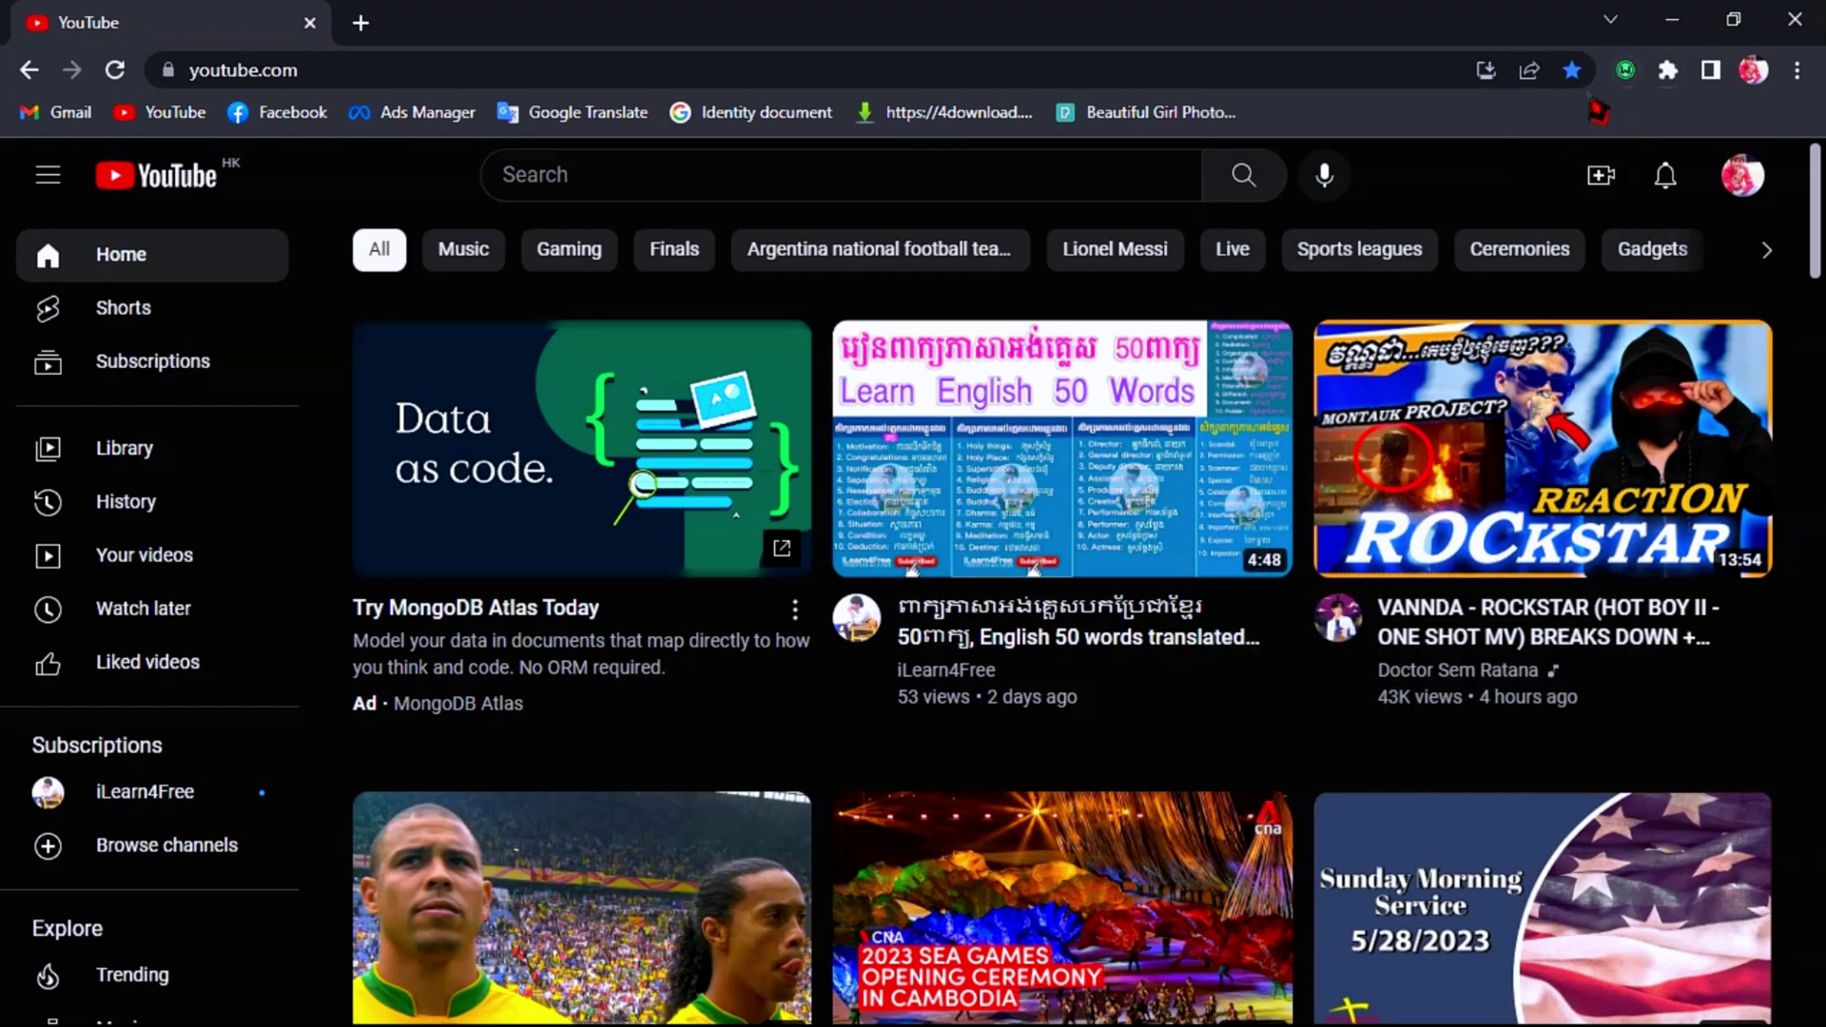
{"action": "left_click", "coordinate": [1626, 72]}
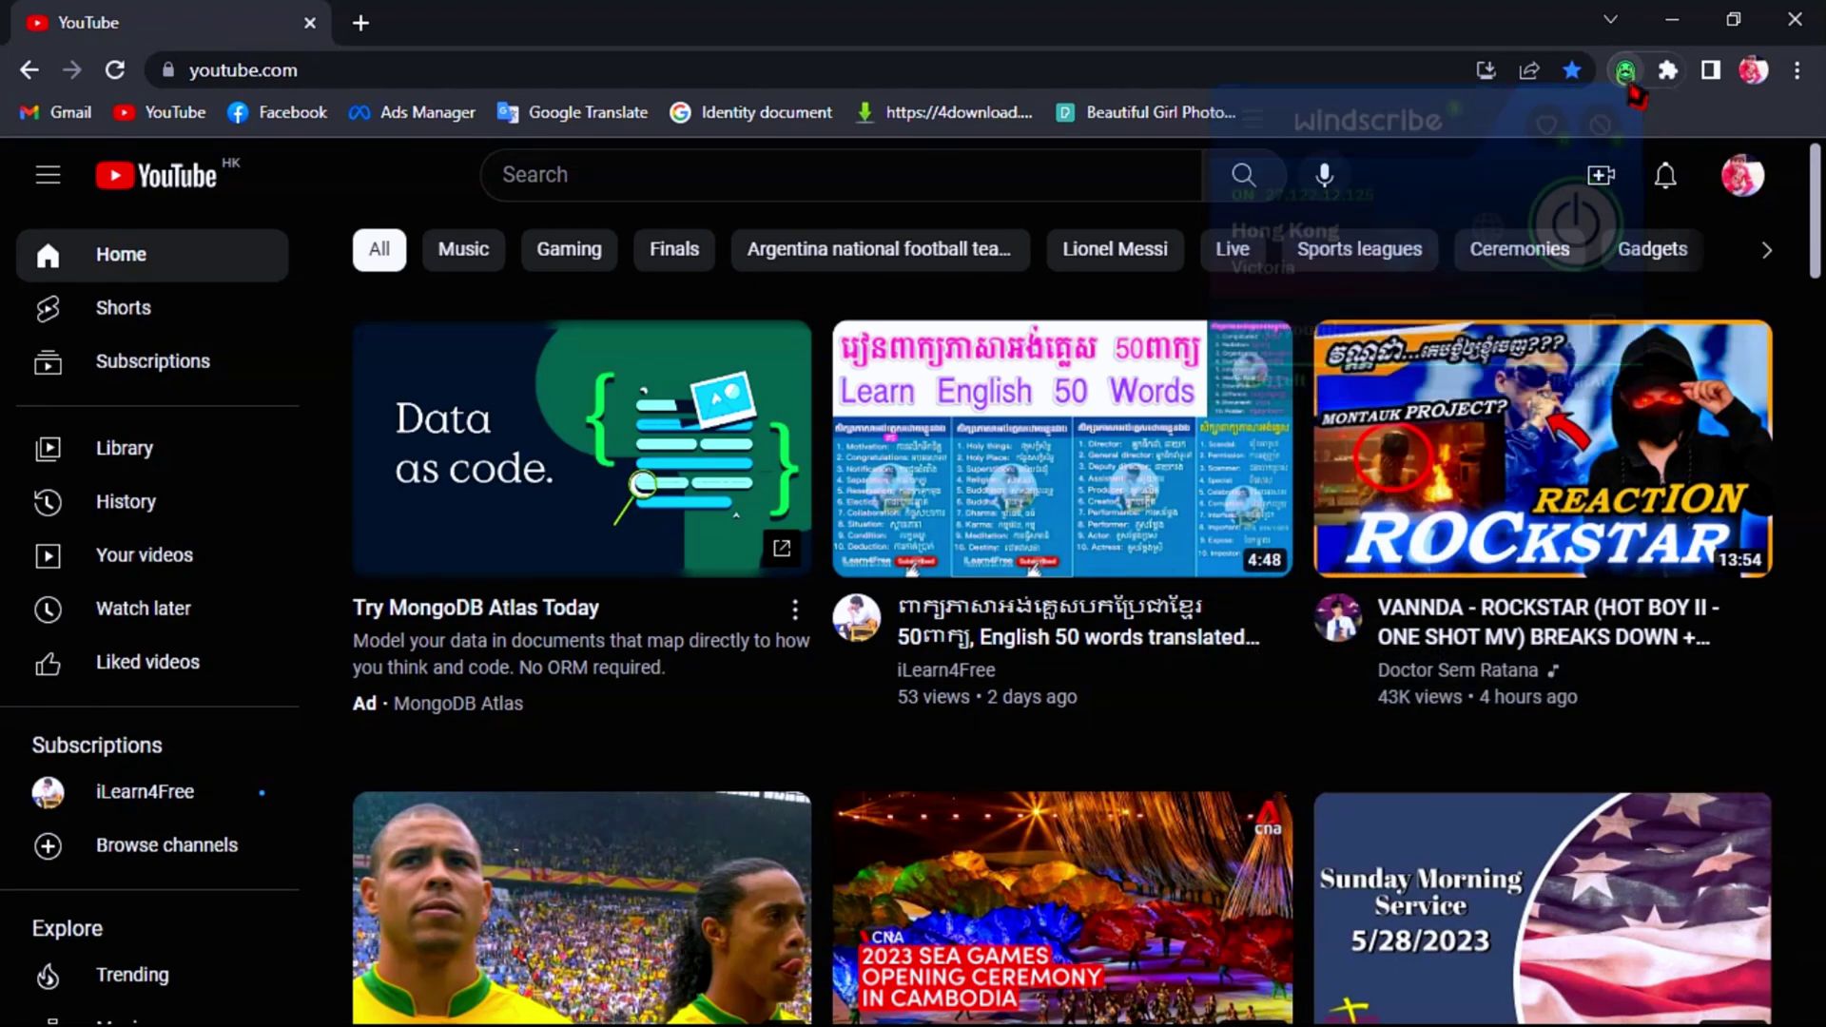
Browse the YouTube home feed with ads unblocked, then close the Chrome window.
{"action": "scroll", "coordinate": [1236, 761], "scroll_direction": "down", "scroll_amount": 10}
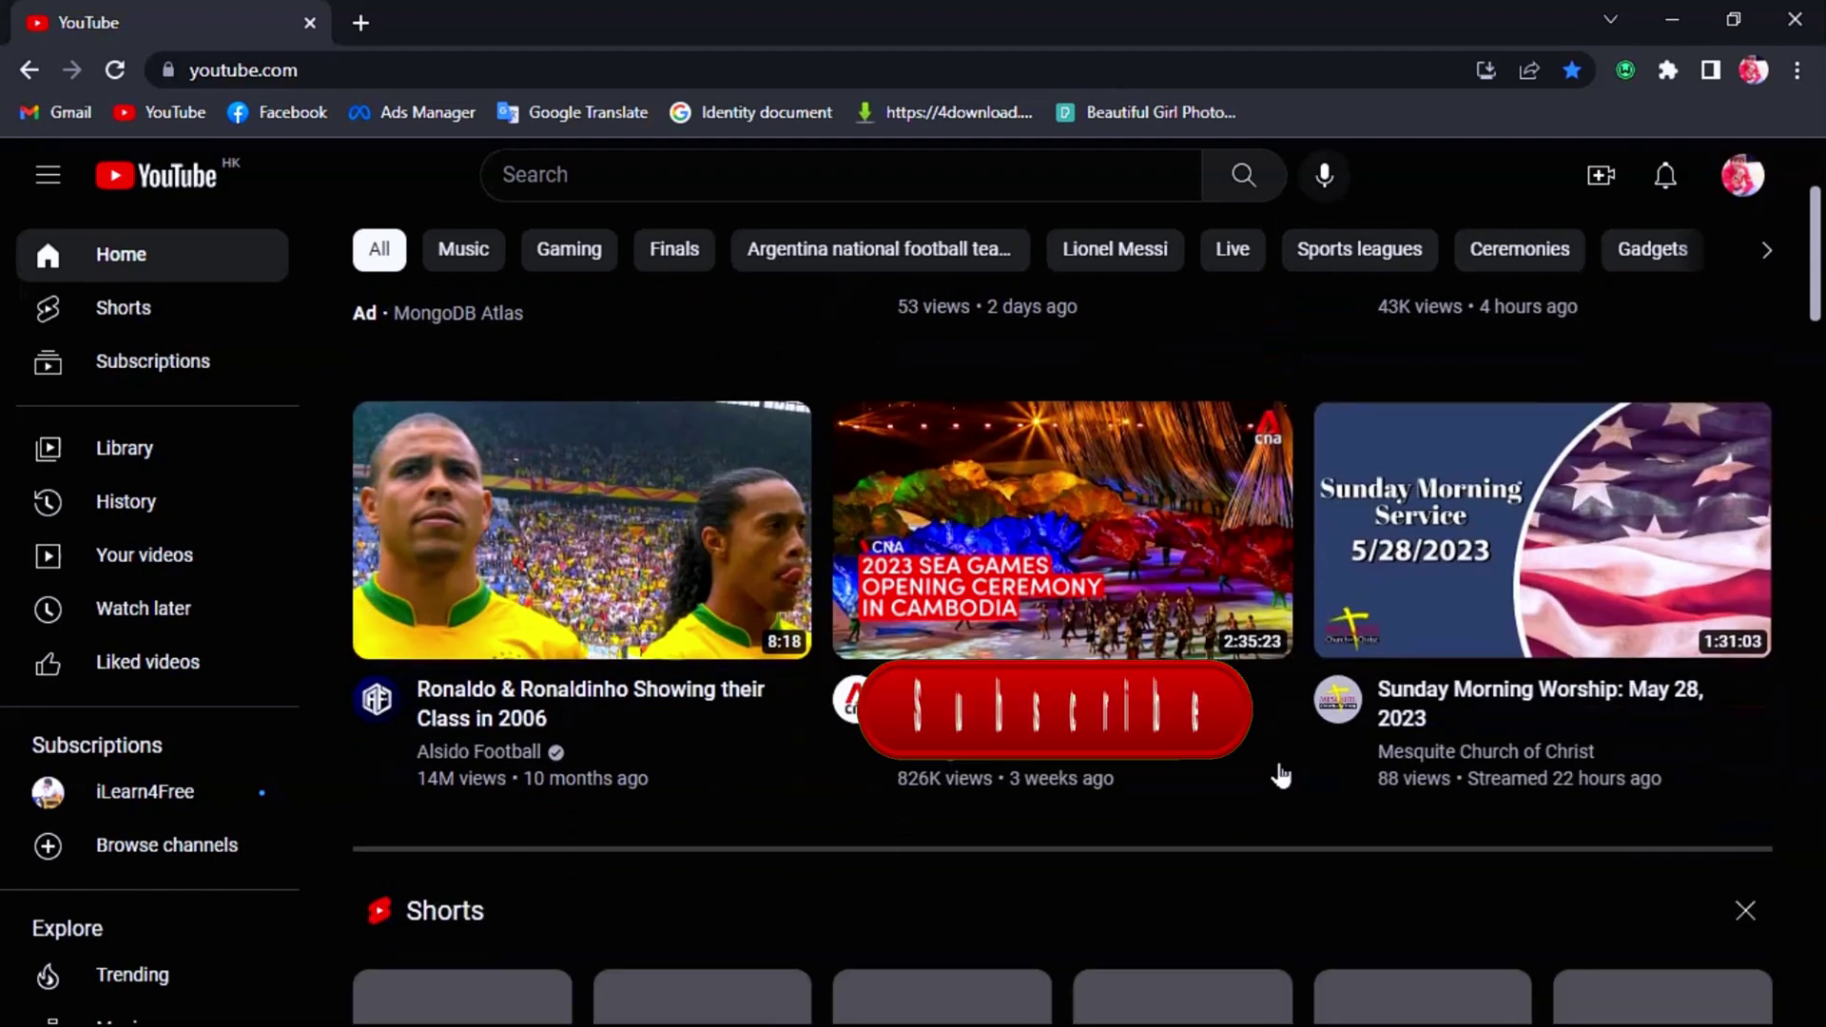
{"action": "scroll", "coordinate": [1214, 767], "scroll_direction": "down", "scroll_amount": 10}
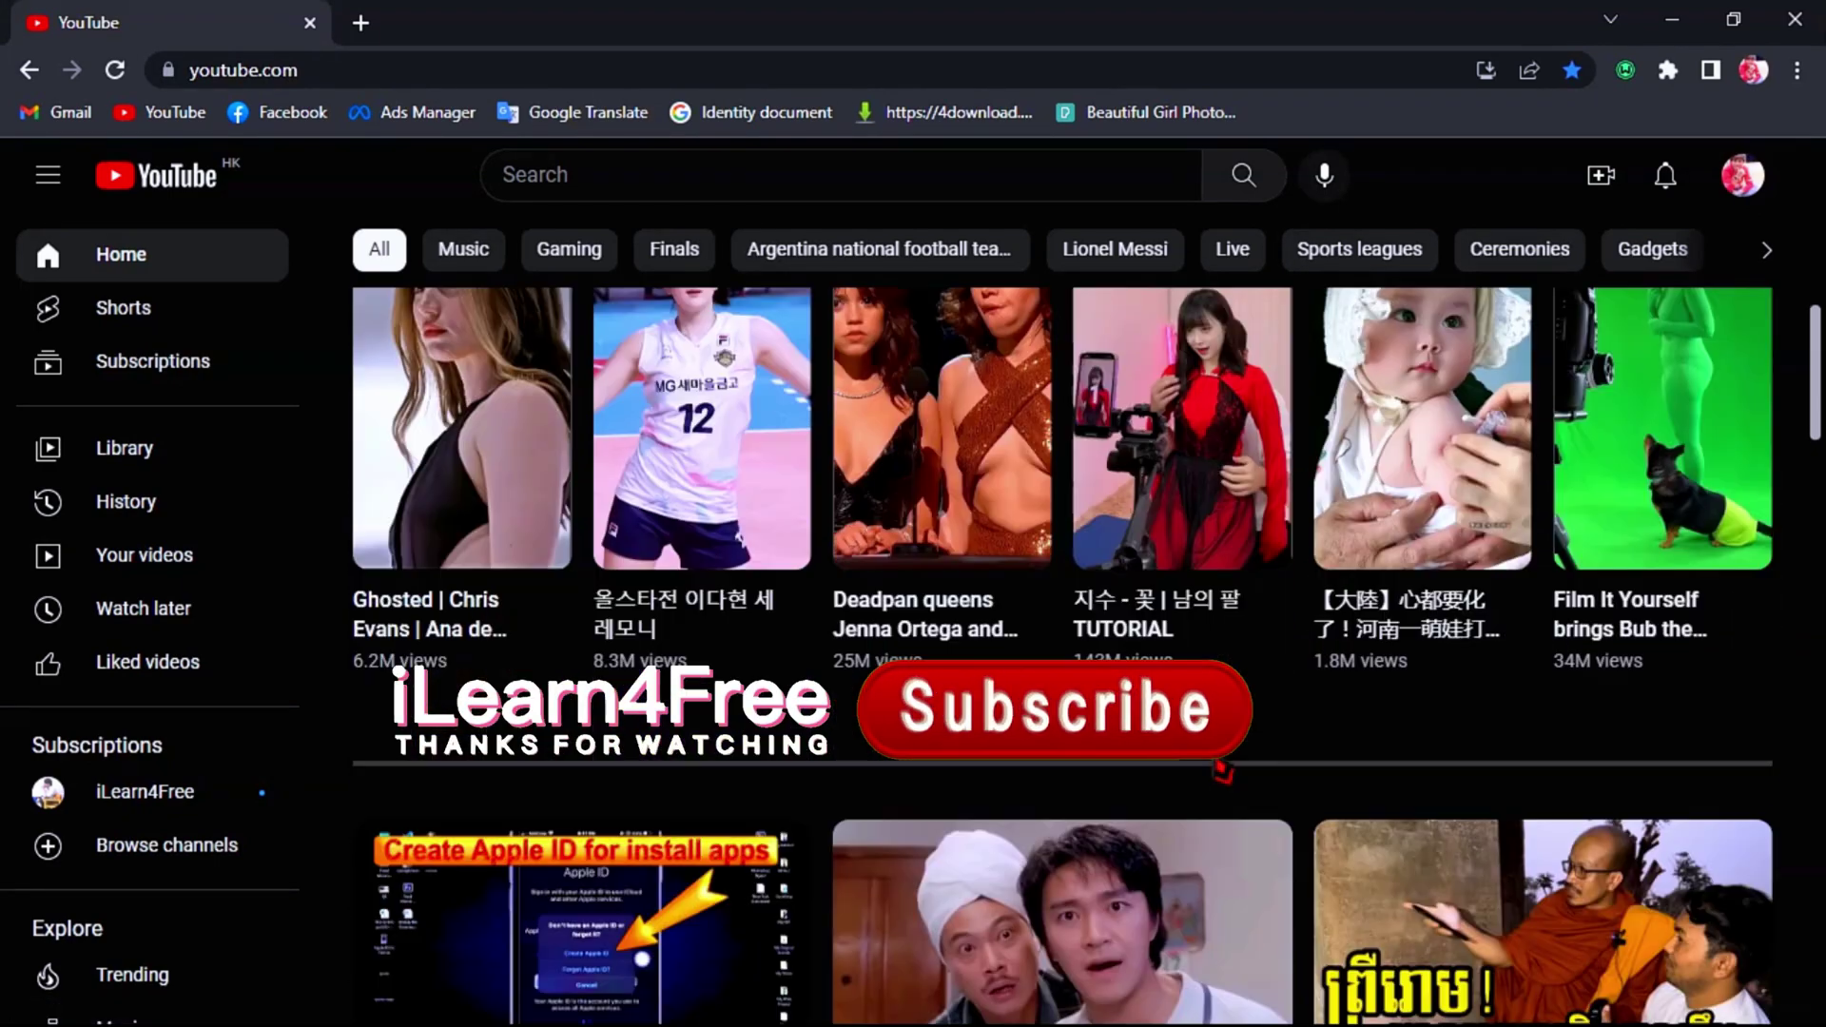
{"action": "scroll", "coordinate": [1215, 766], "scroll_direction": "down", "scroll_amount": 8}
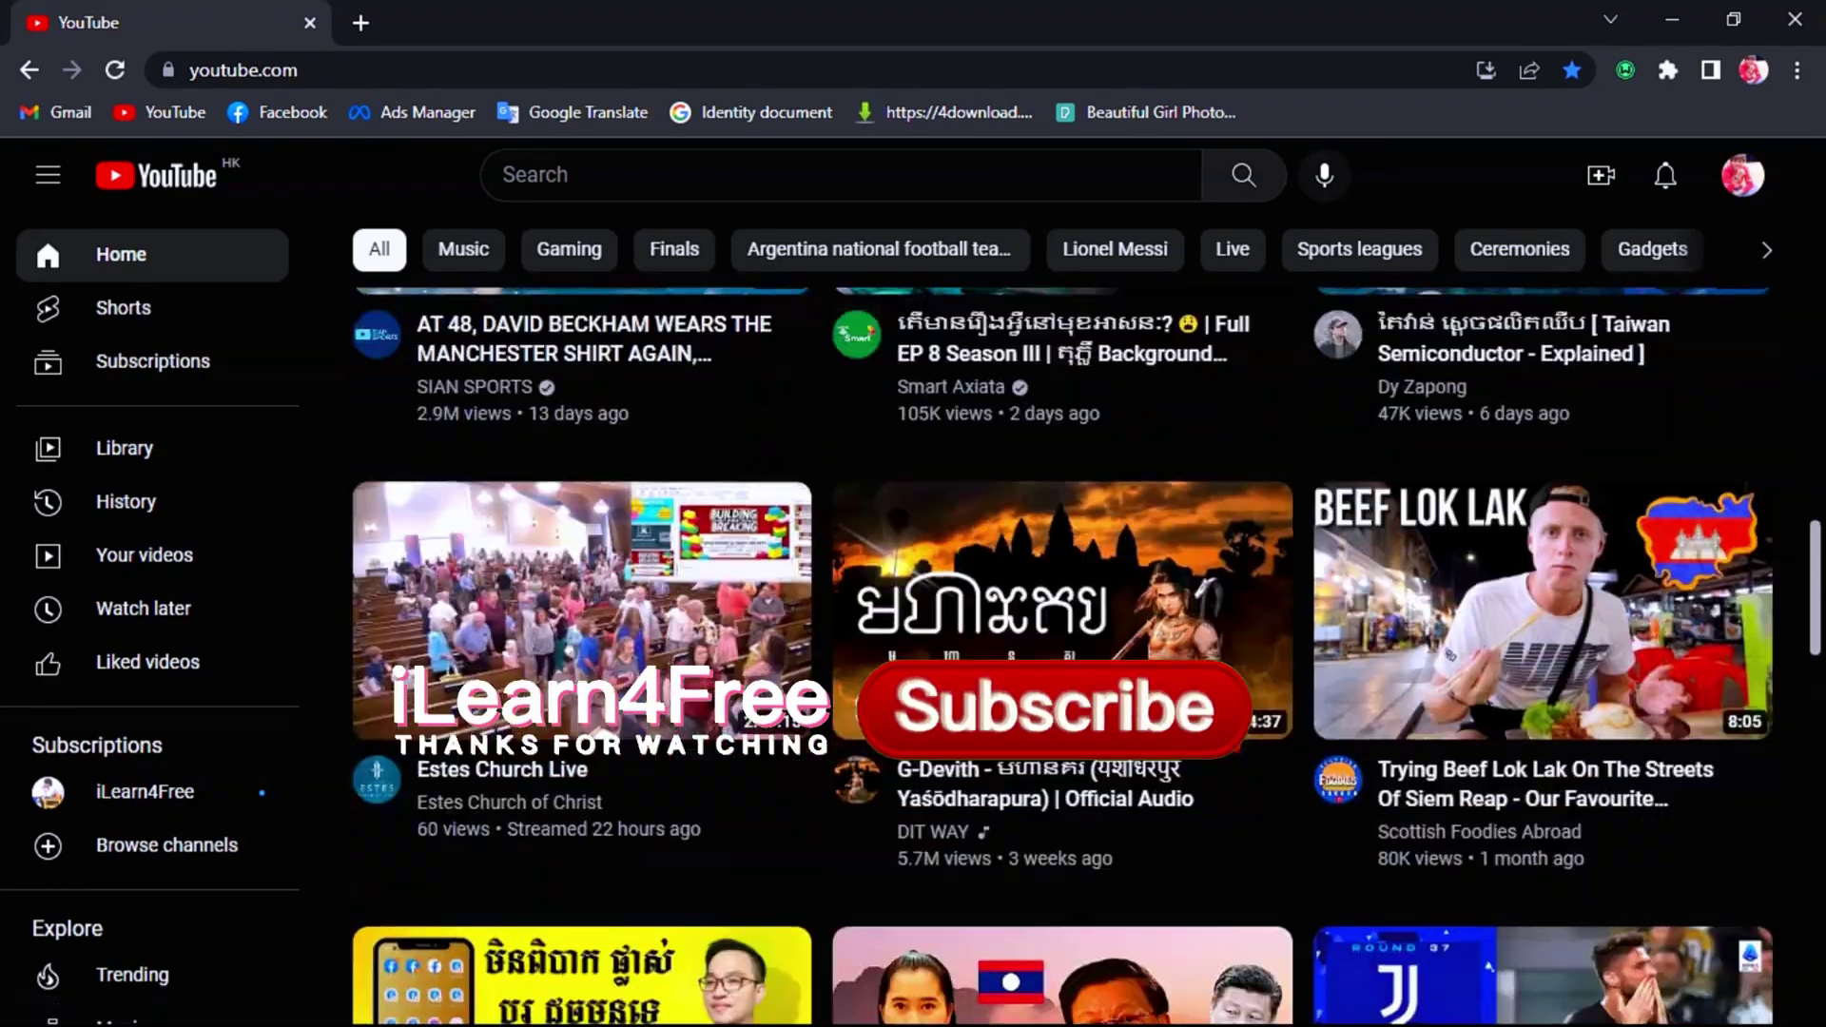
{"action": "scroll", "coordinate": [1279, 733], "scroll_direction": "down", "scroll_amount": 2}
{"action": "scroll", "coordinate": [1275, 741], "scroll_direction": "up", "scroll_amount": 20}
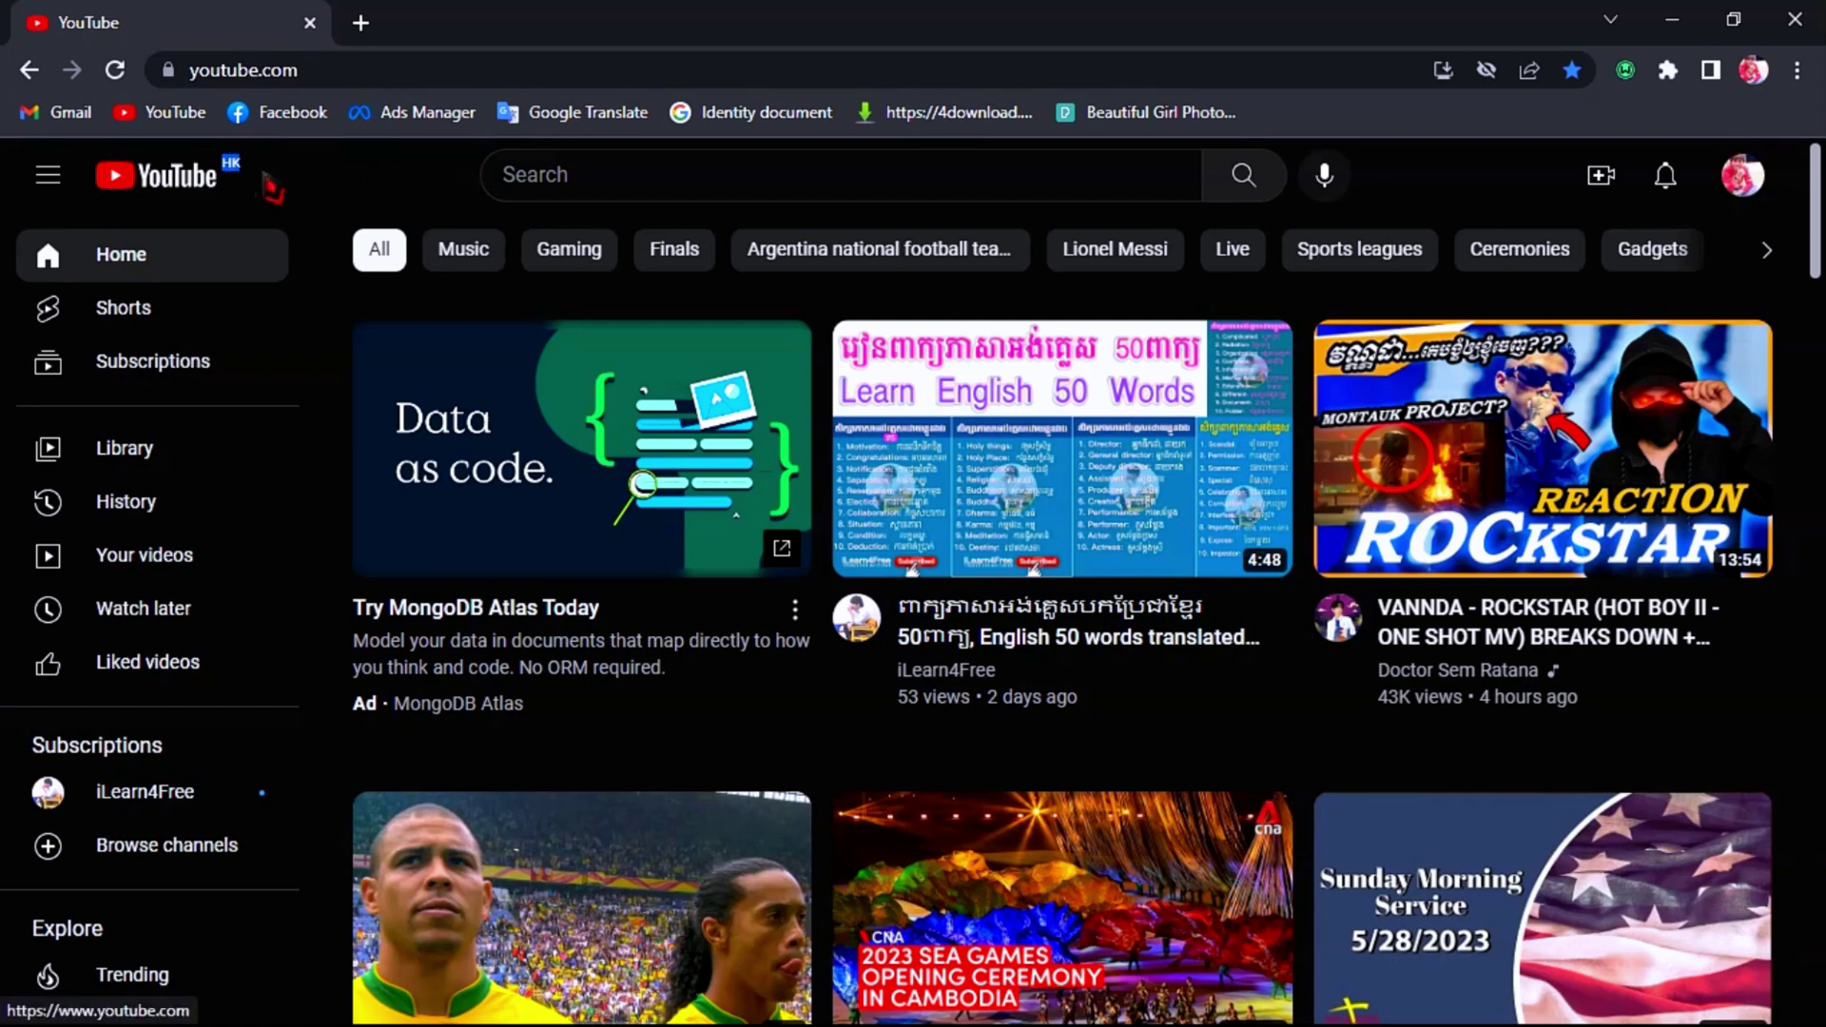
{"action": "left_click", "coordinate": [1788, 32]}
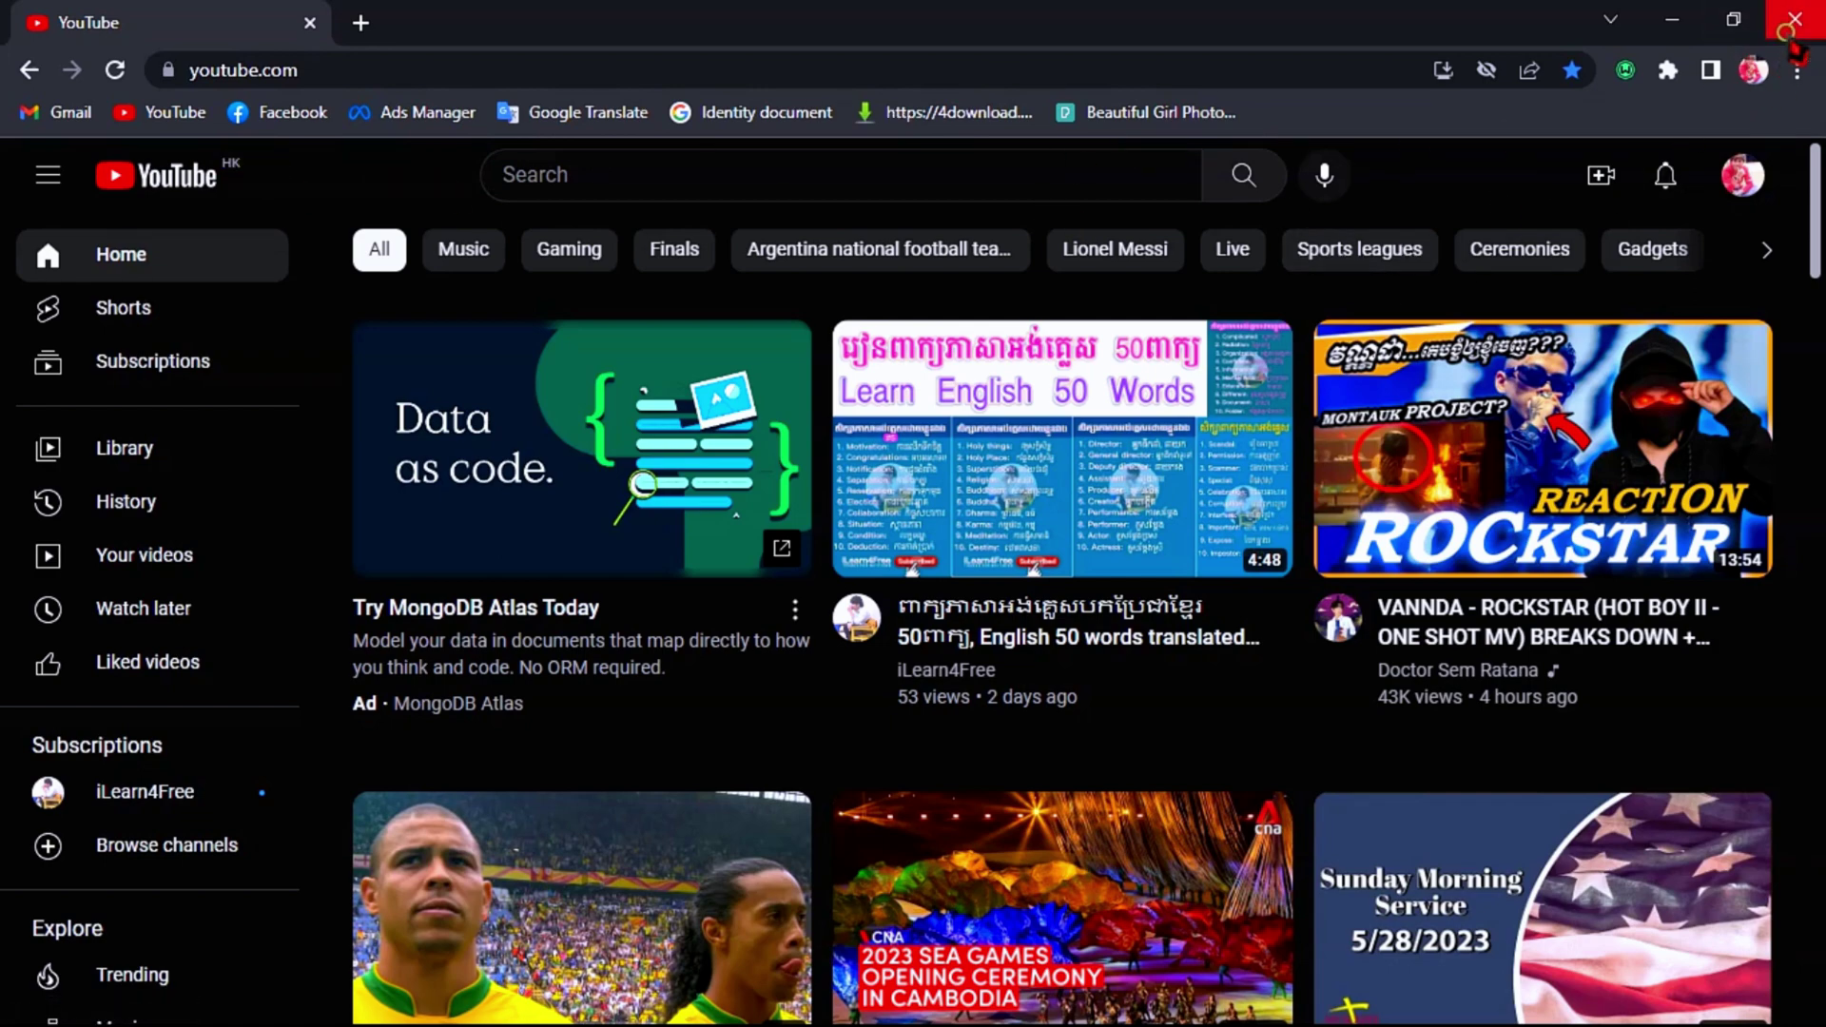